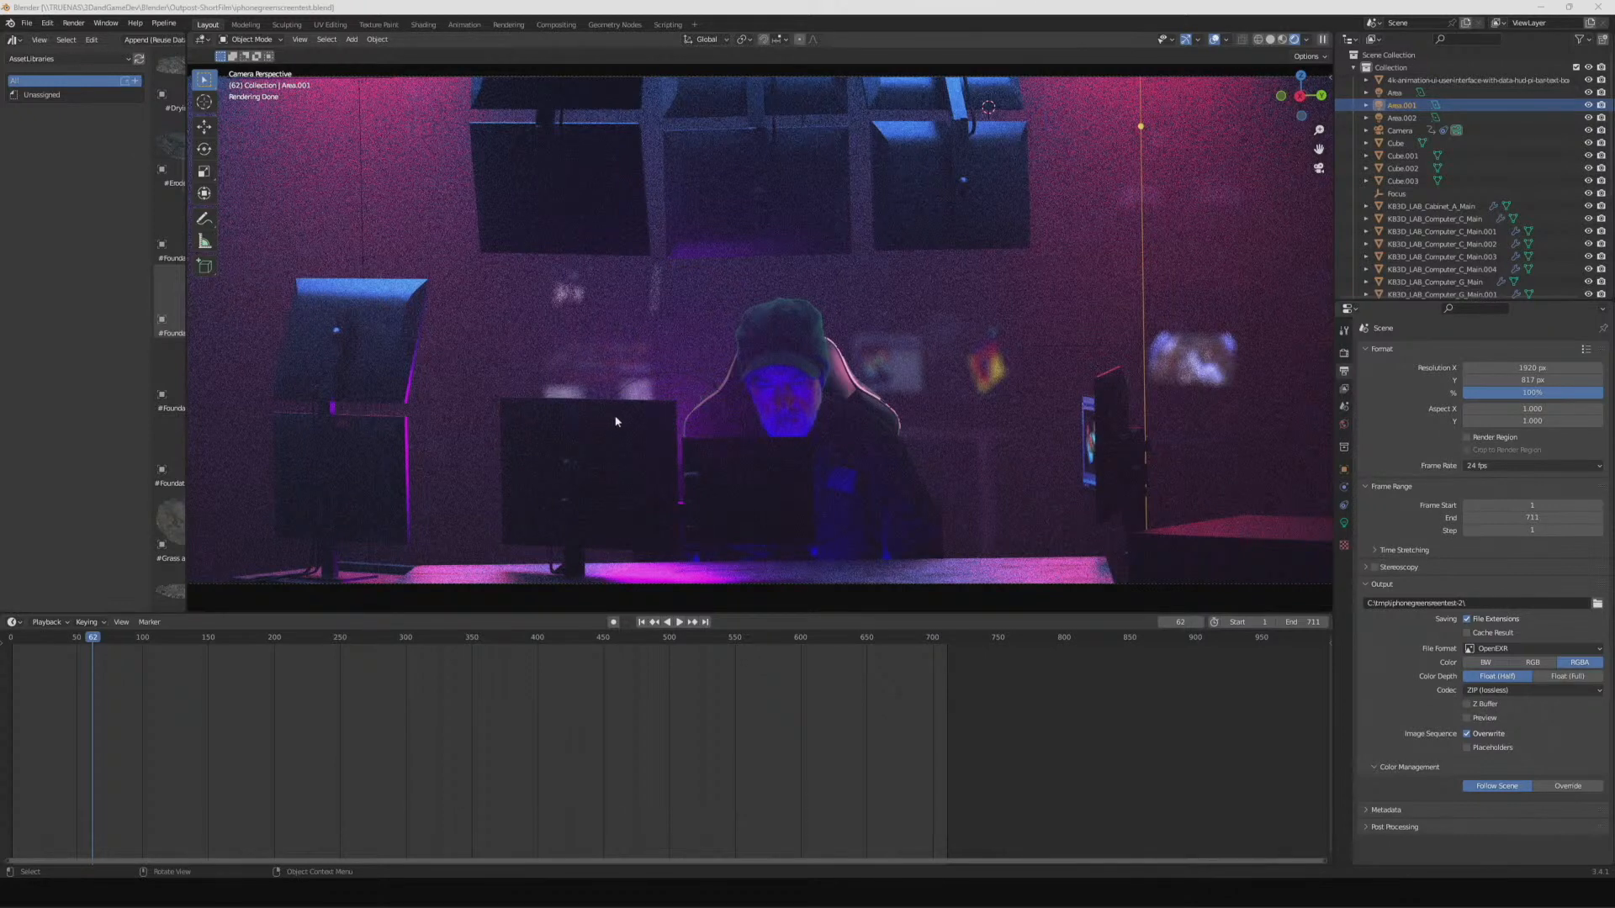
- Inspect the control-room set outside the camera view in Material Preview shading, and return to the camera view
scroll(765, 421, down, 3)
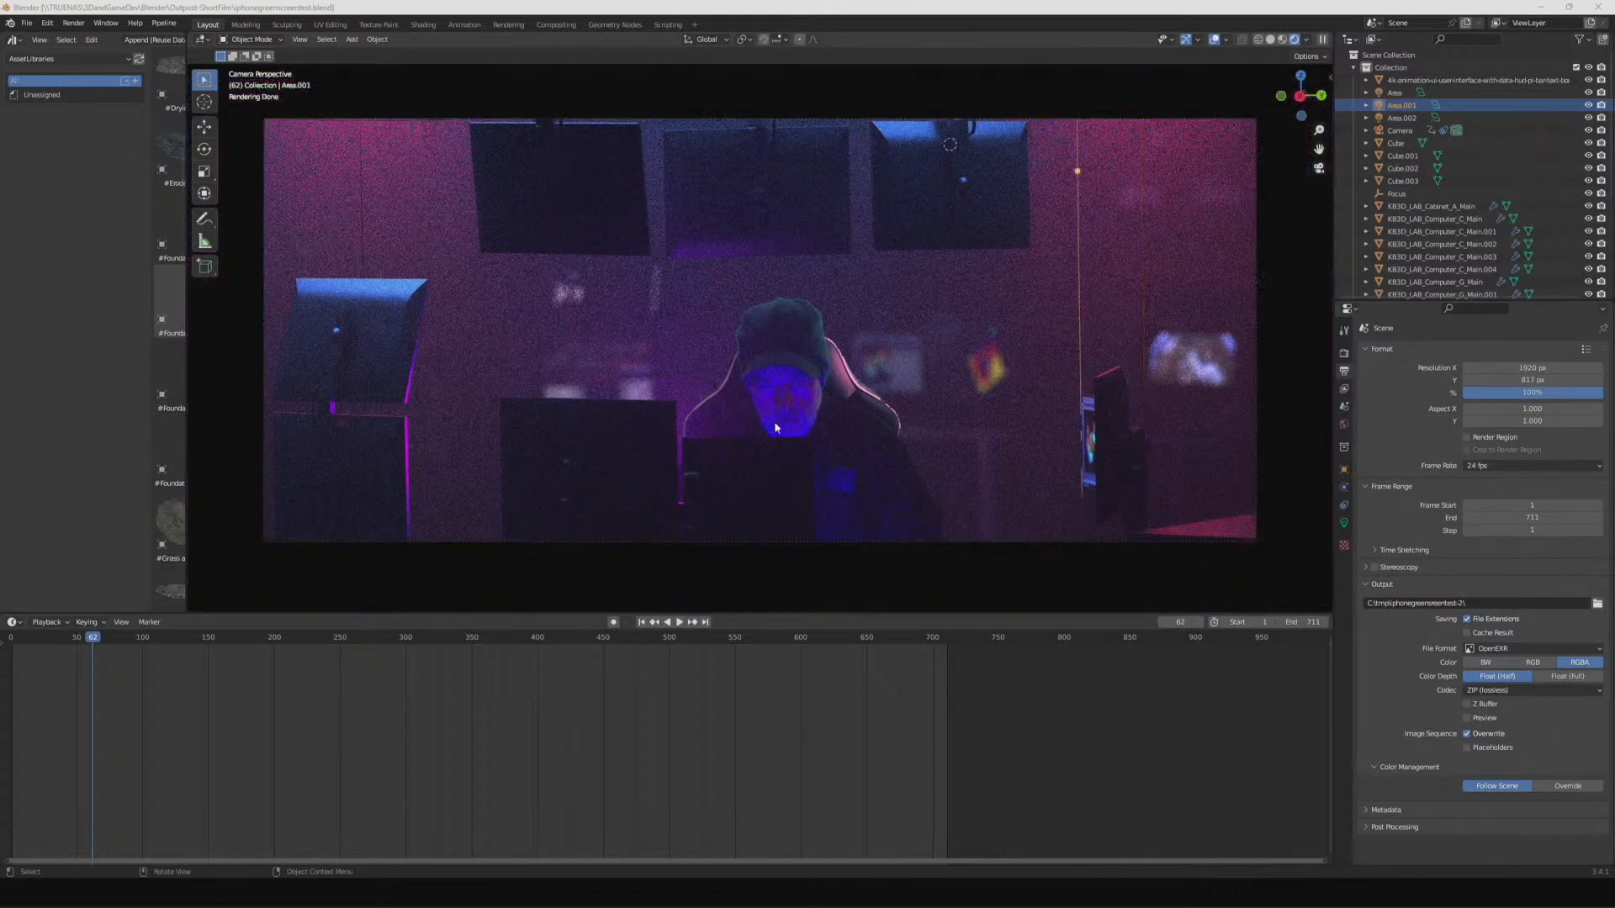
scroll(773, 421, up, 2)
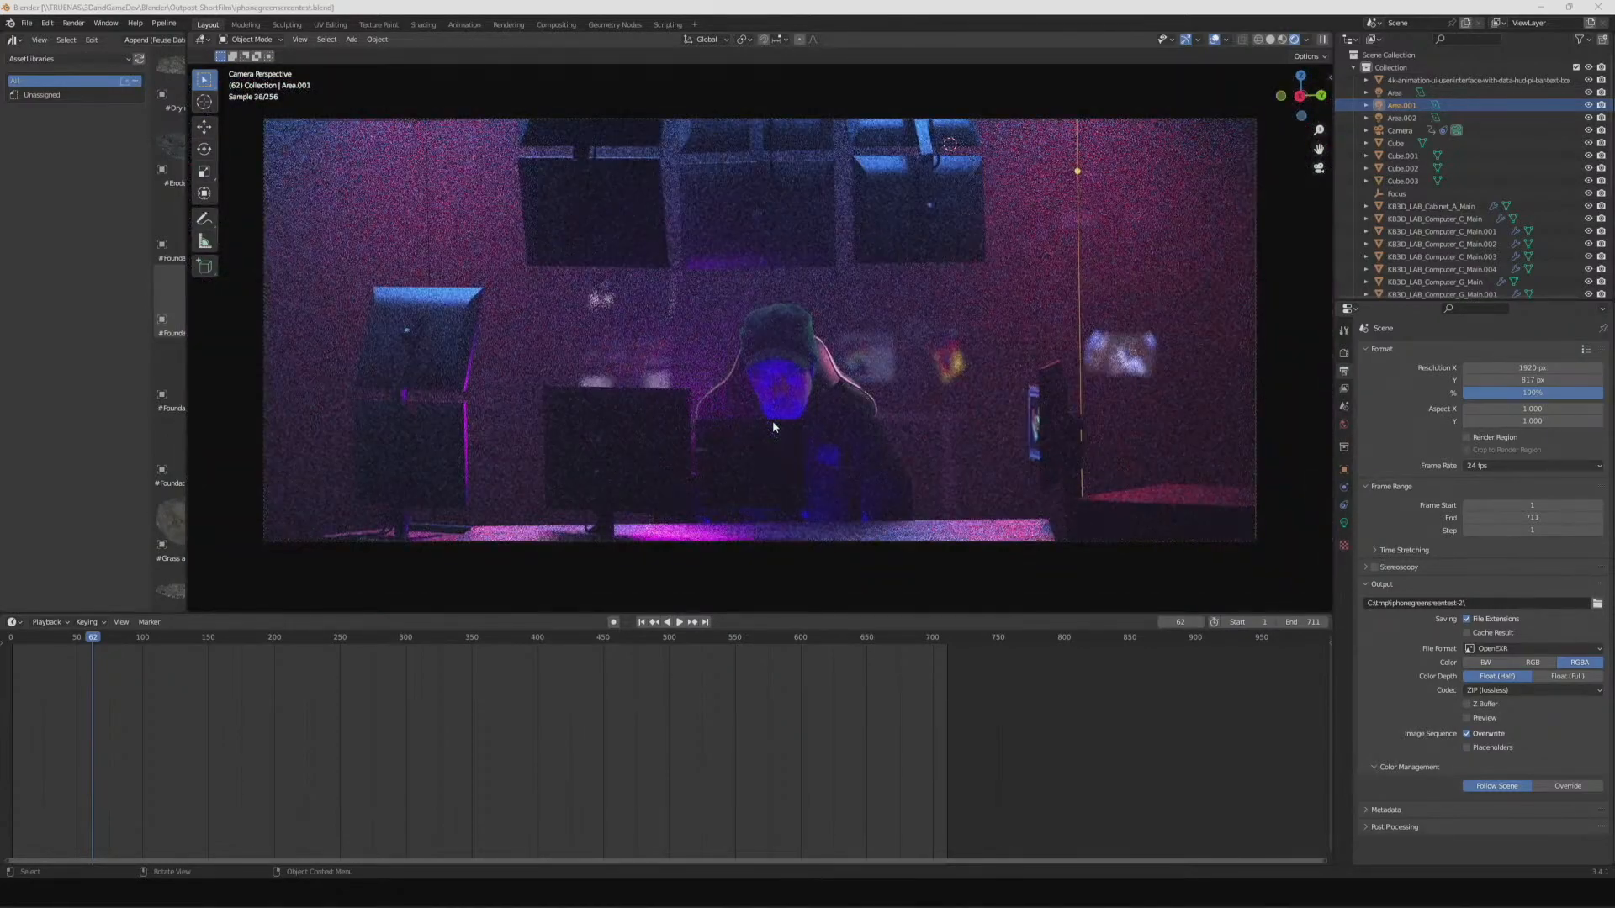
scroll(796, 424, up, 1)
scroll(781, 407, down, 2)
middle_drag(779, 403, 806, 400)
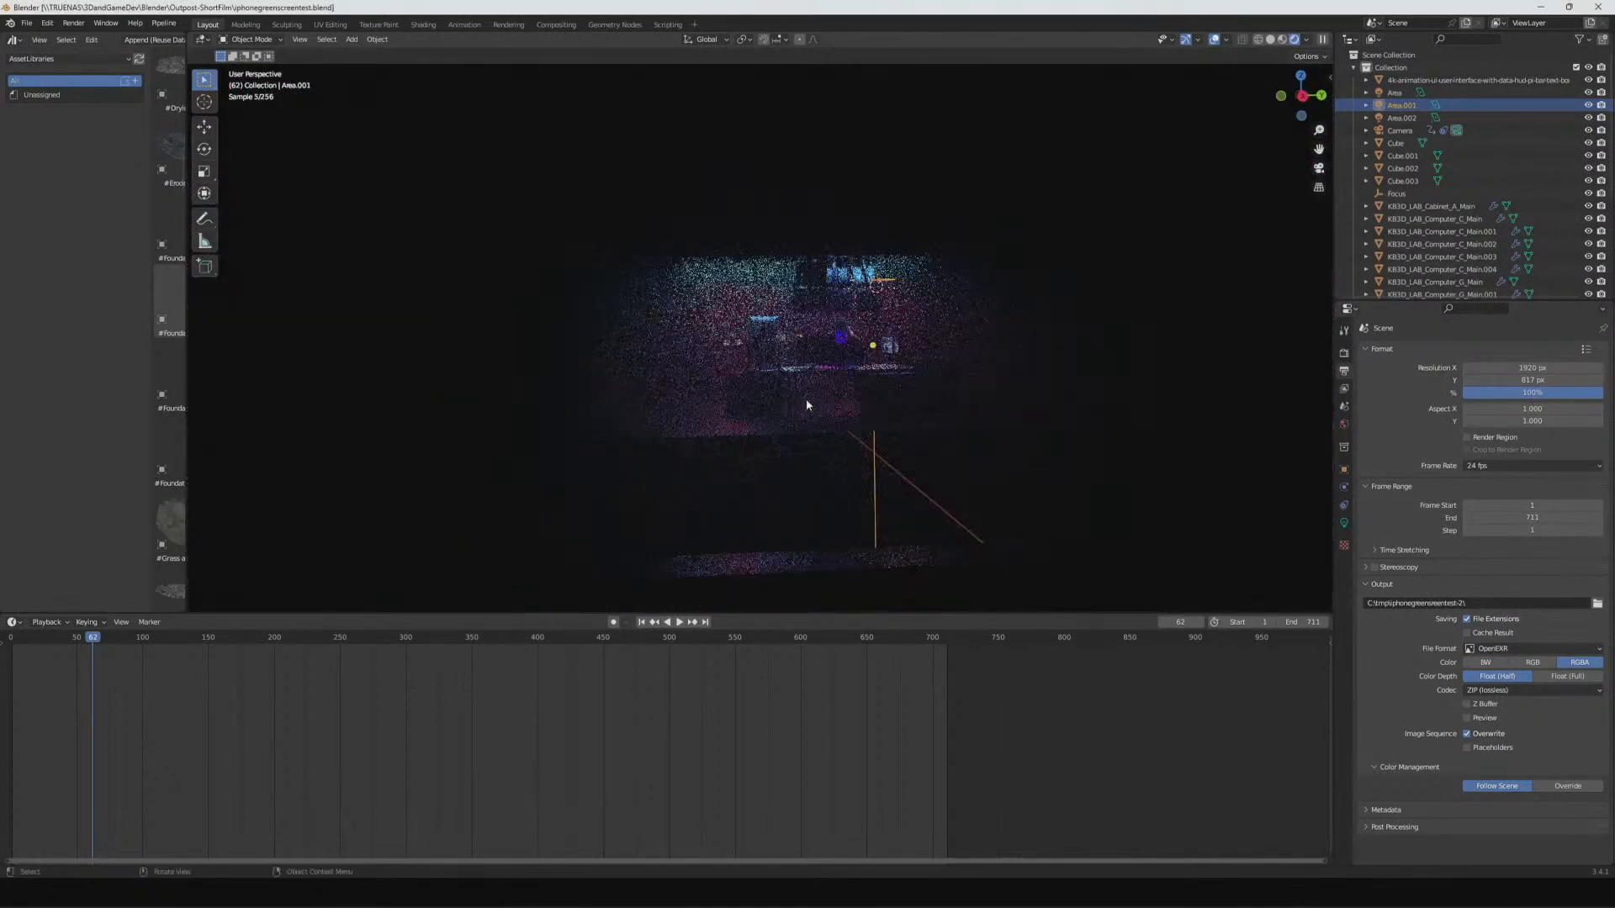
click(1283, 40)
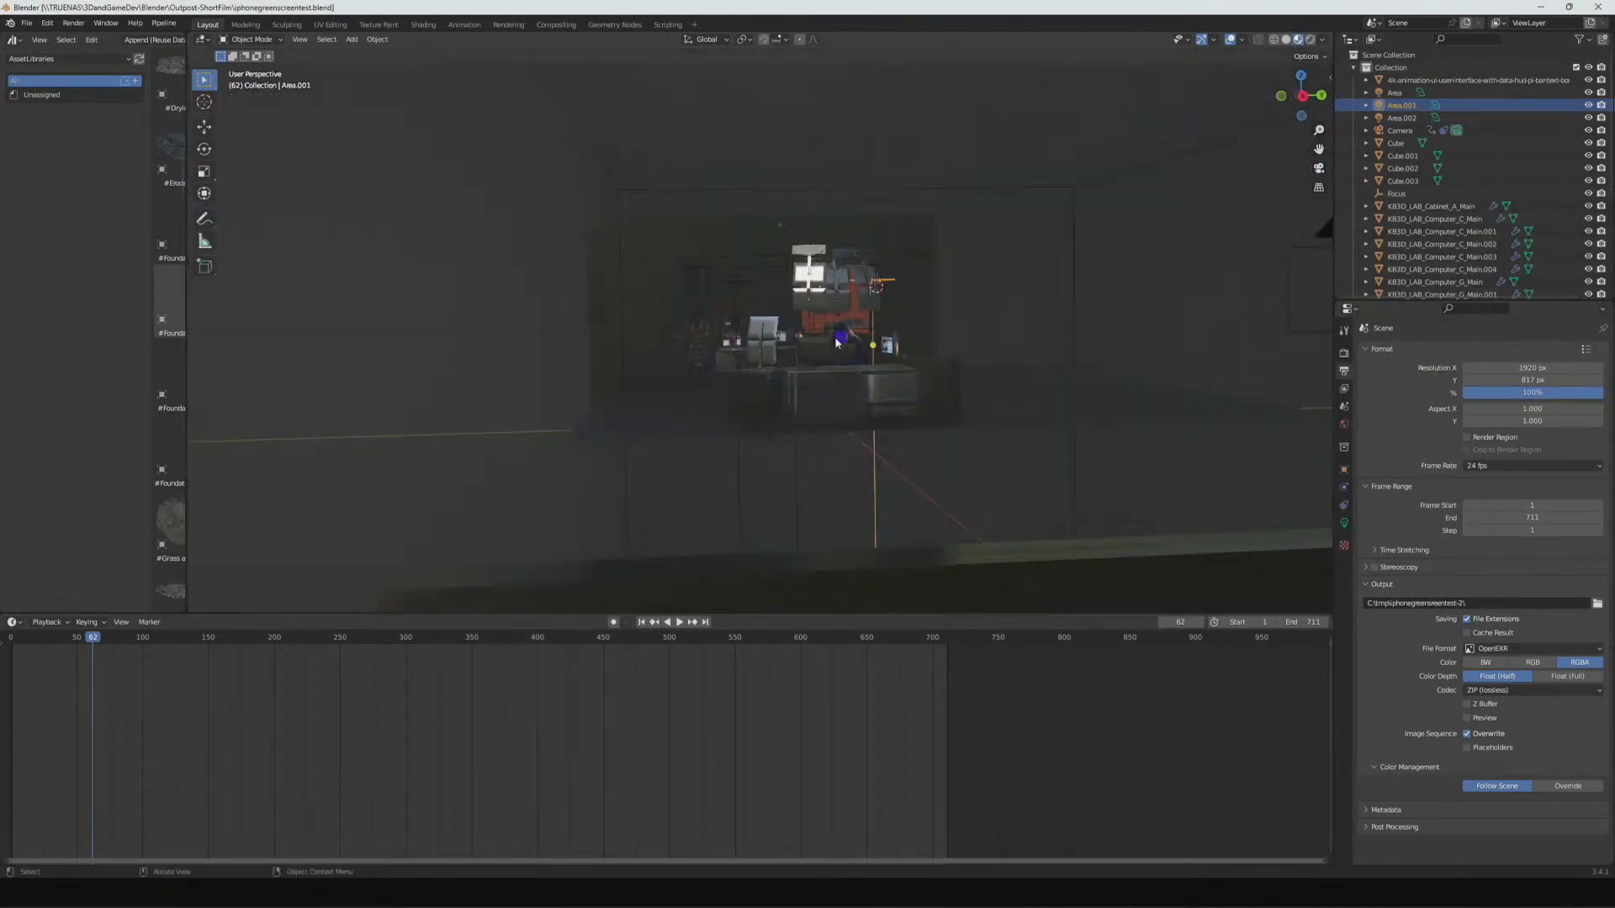
scroll(837, 342, up, 6)
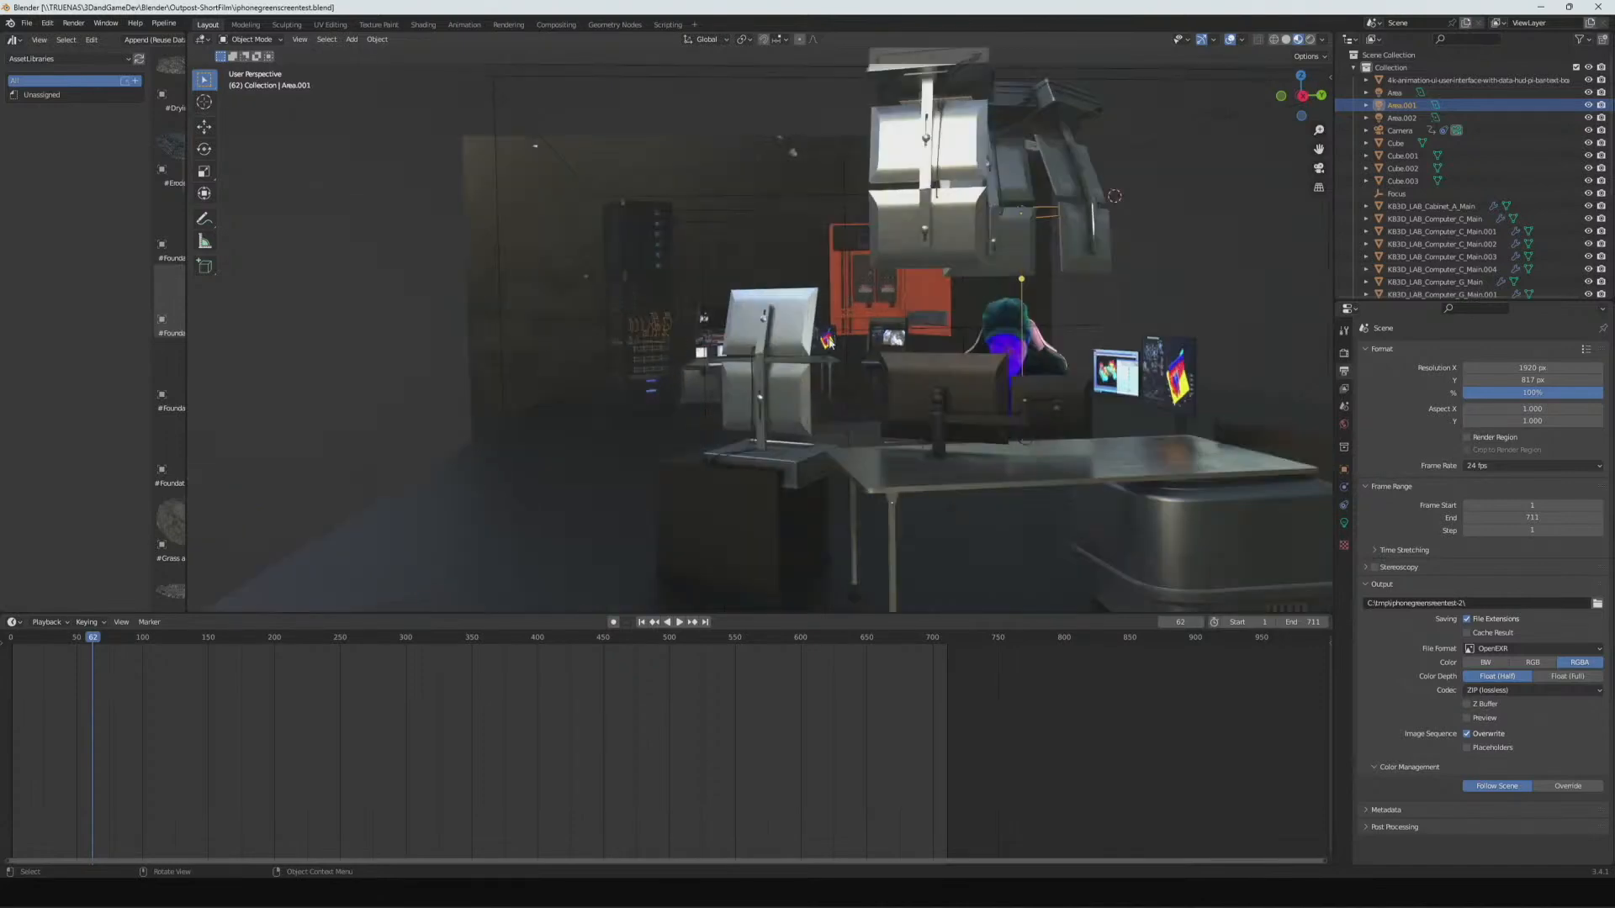
middle_drag(828, 368, 648, 519)
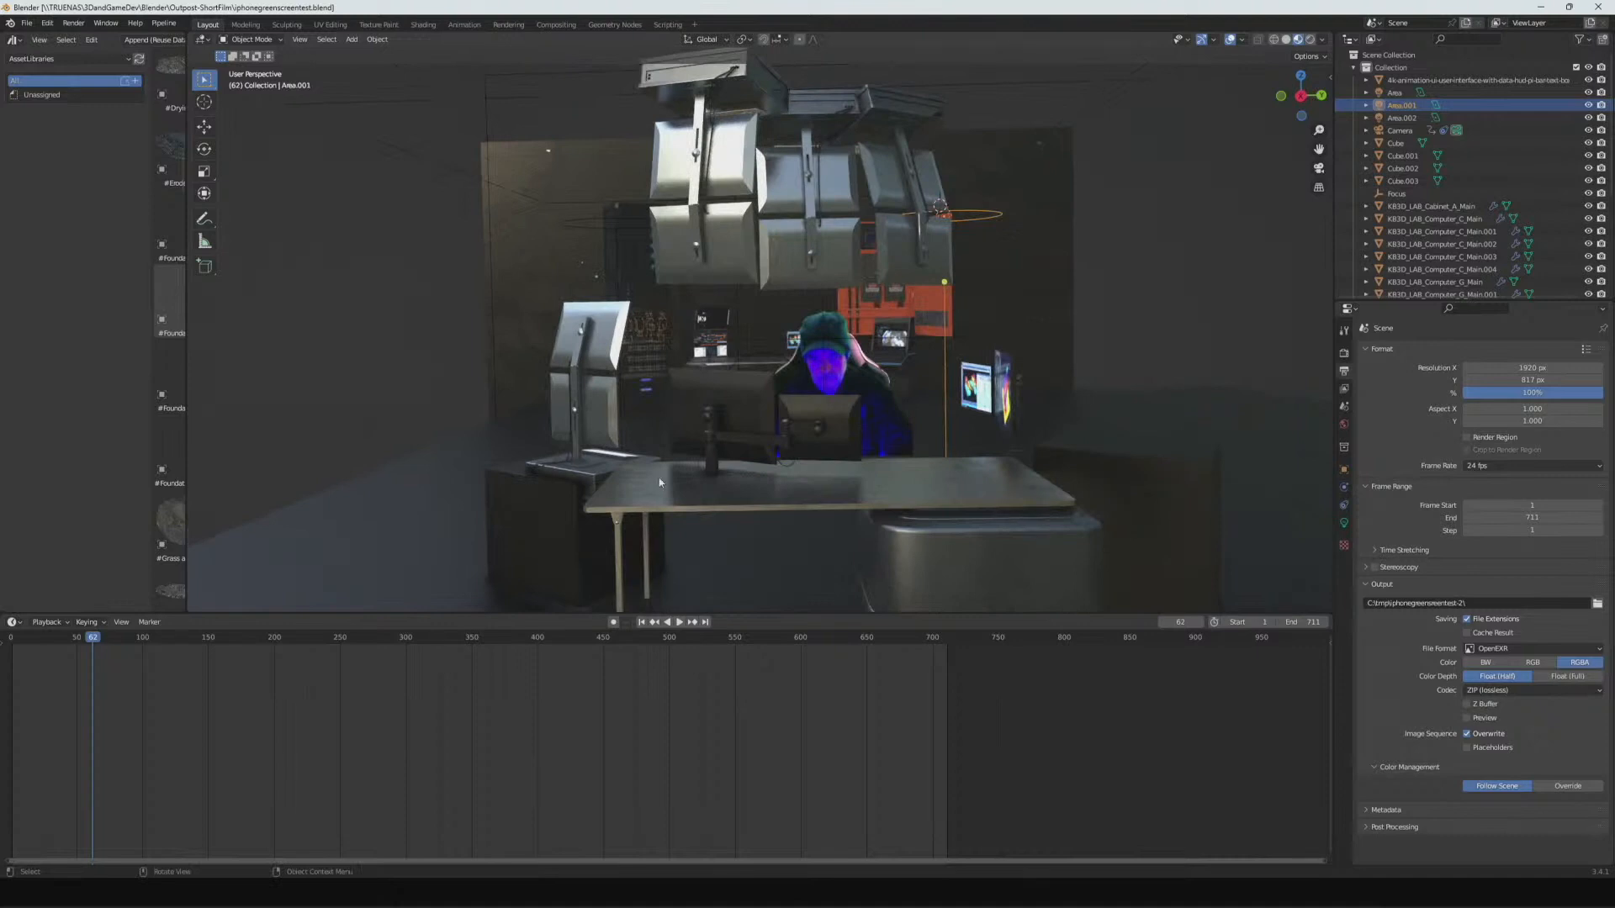
key(KP_0)
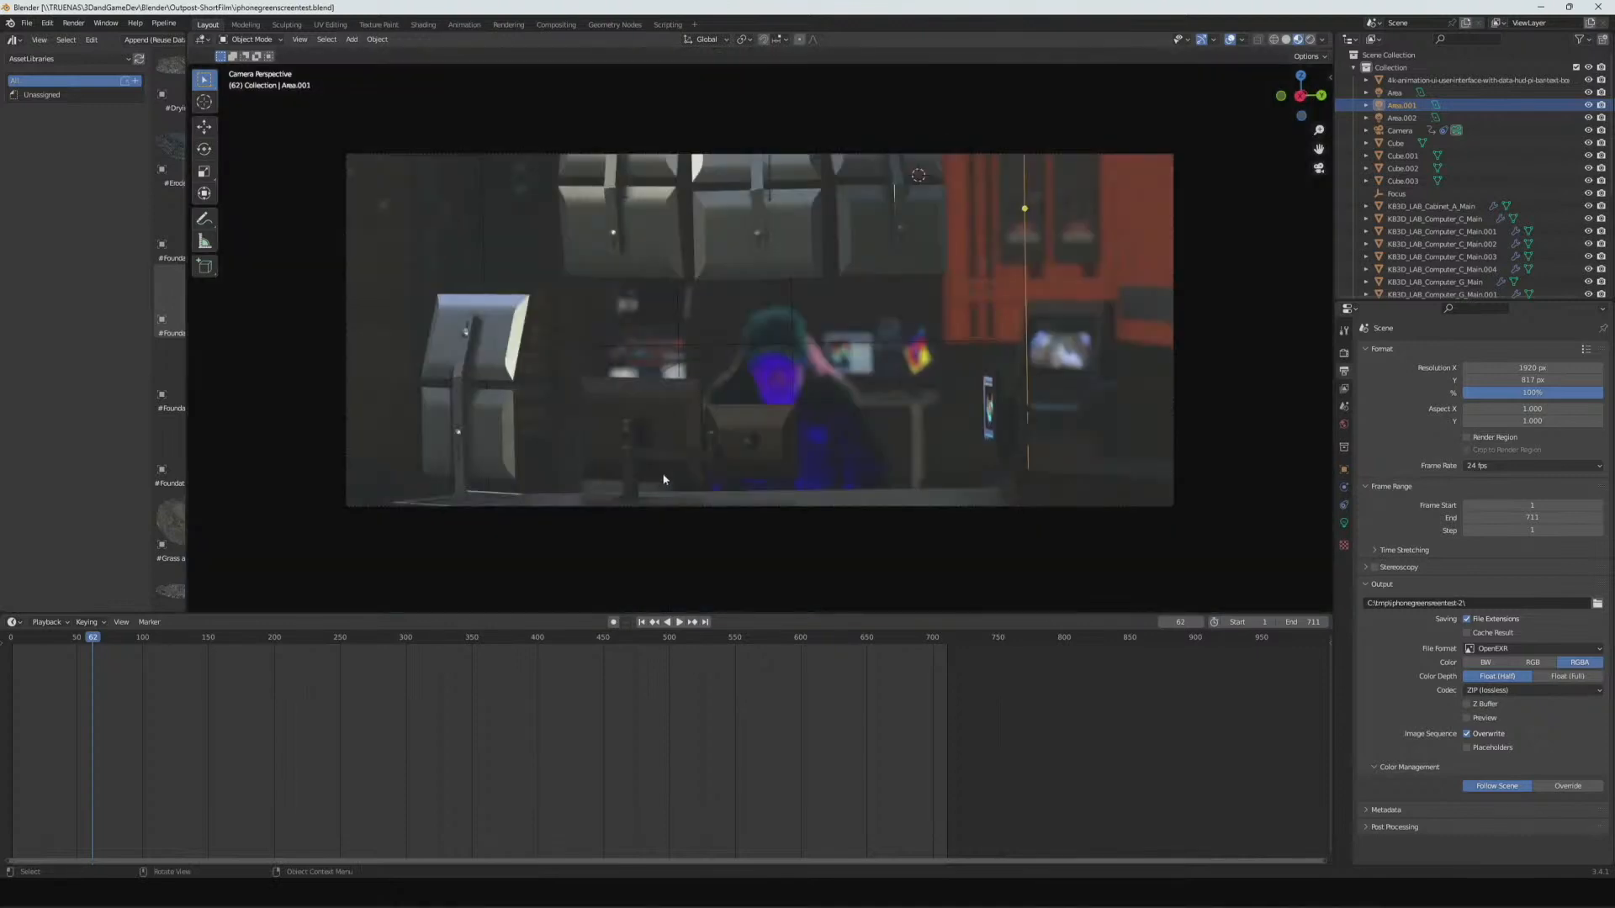
- Check the camera view in Rendered shading, return to Material Preview, and select the plane holding the keyed actor footage
click(1309, 39)
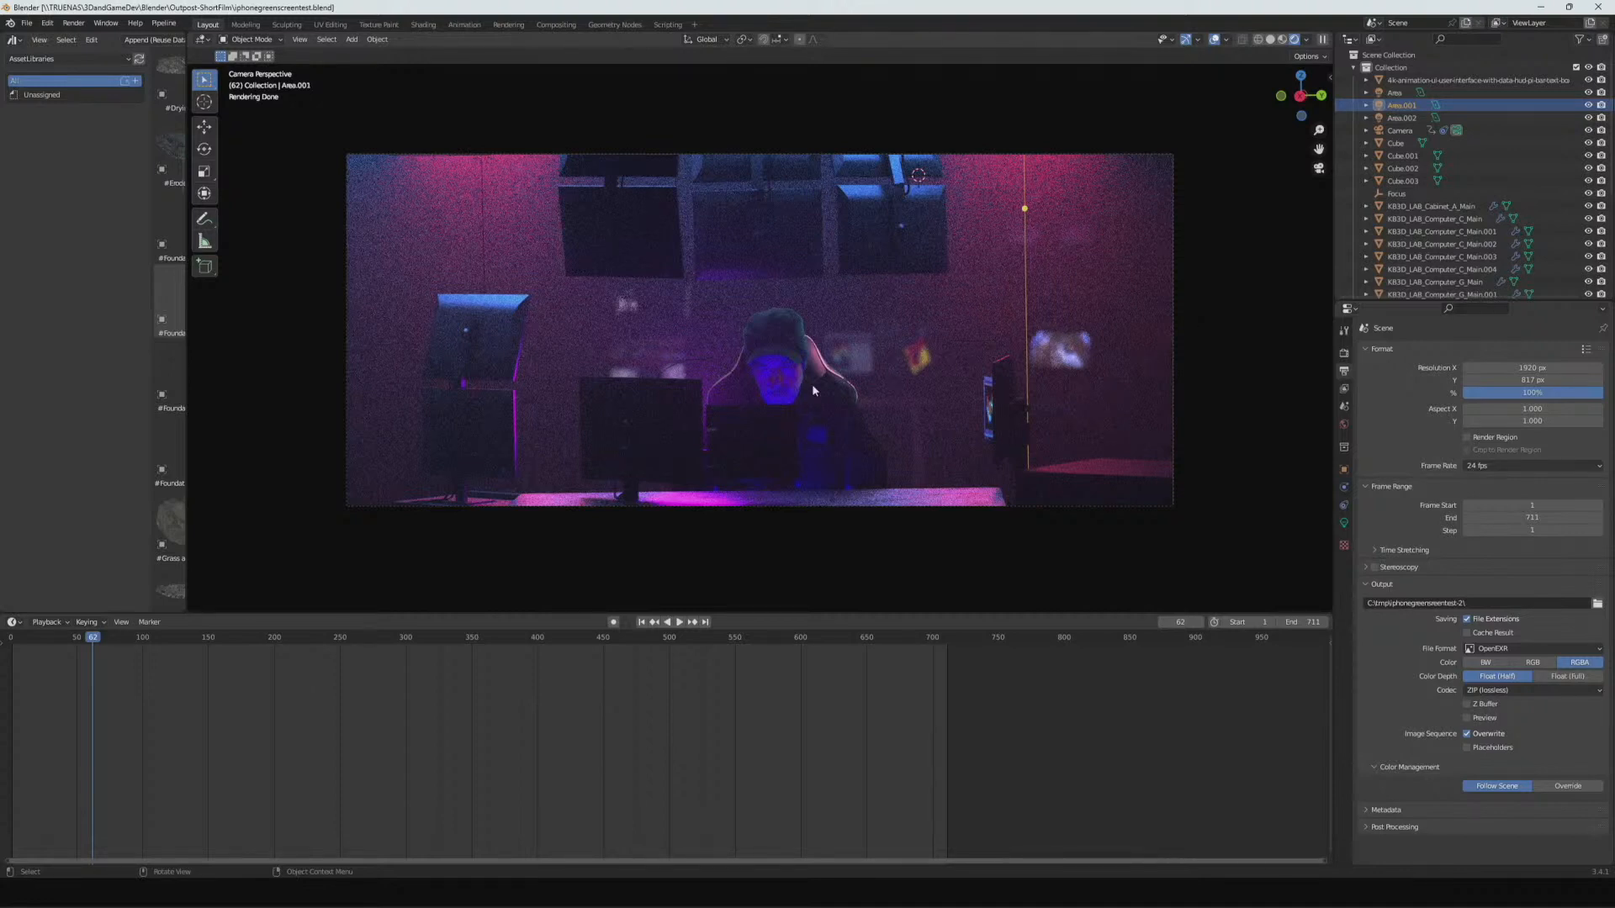
click(1280, 39)
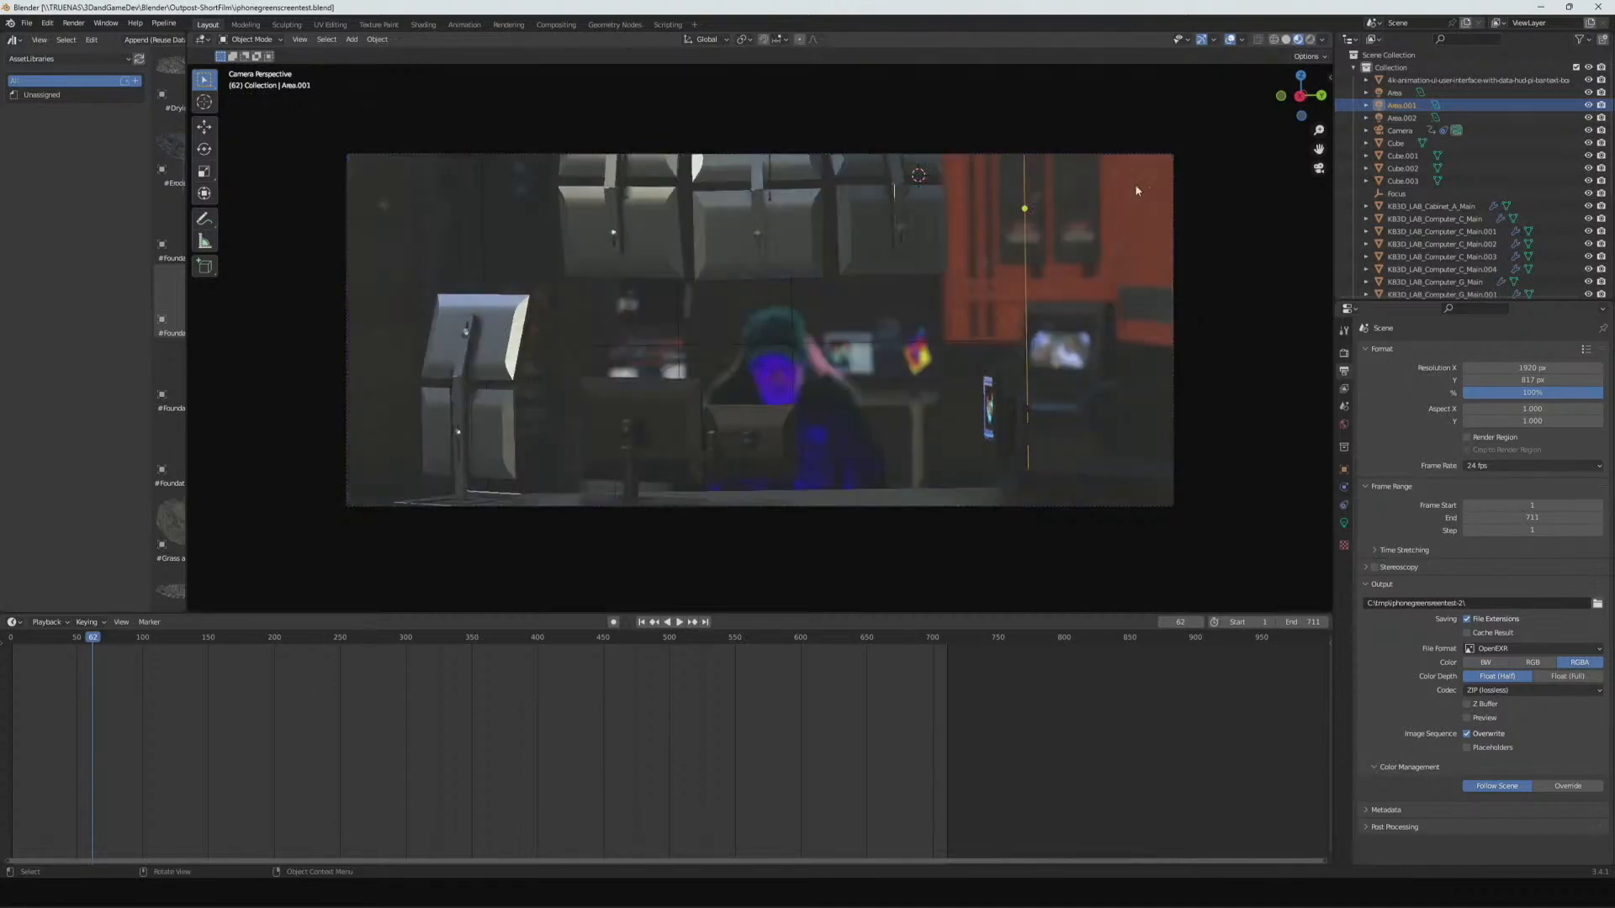
click(850, 432)
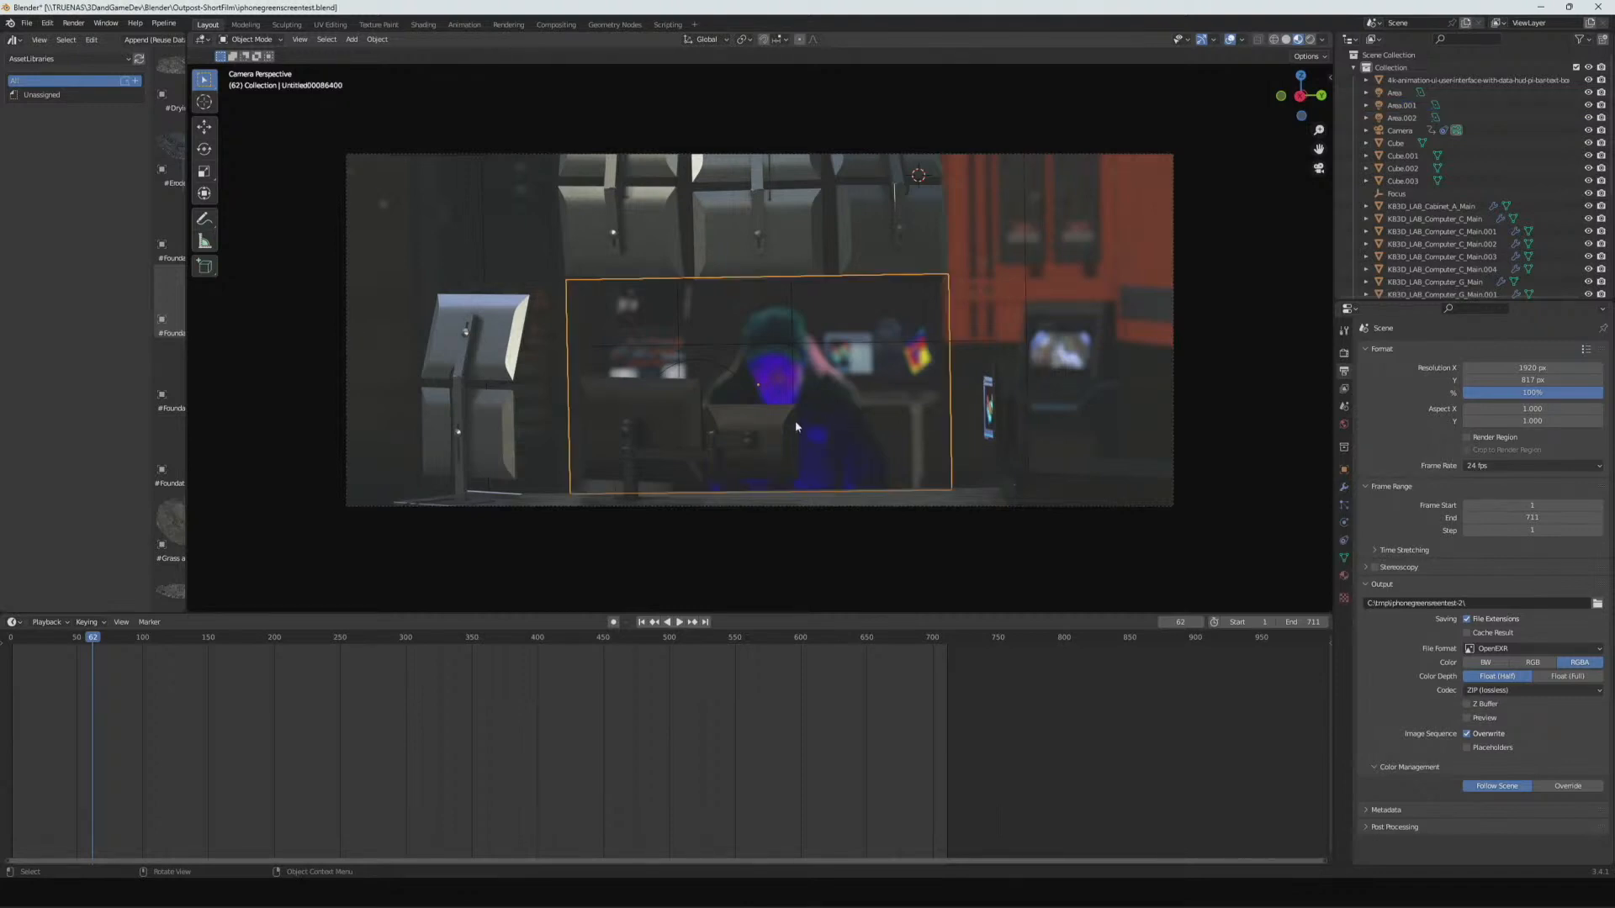
- Examine the footage plane's placement in the set in Rendered and Material Preview shading, ending in the camera view
mouse_move(780, 418)
middle_down()
mouse_move(860, 453)
mouse_move(801, 448)
mouse_move(773, 430)
mouse_move(785, 419)
middle_up()
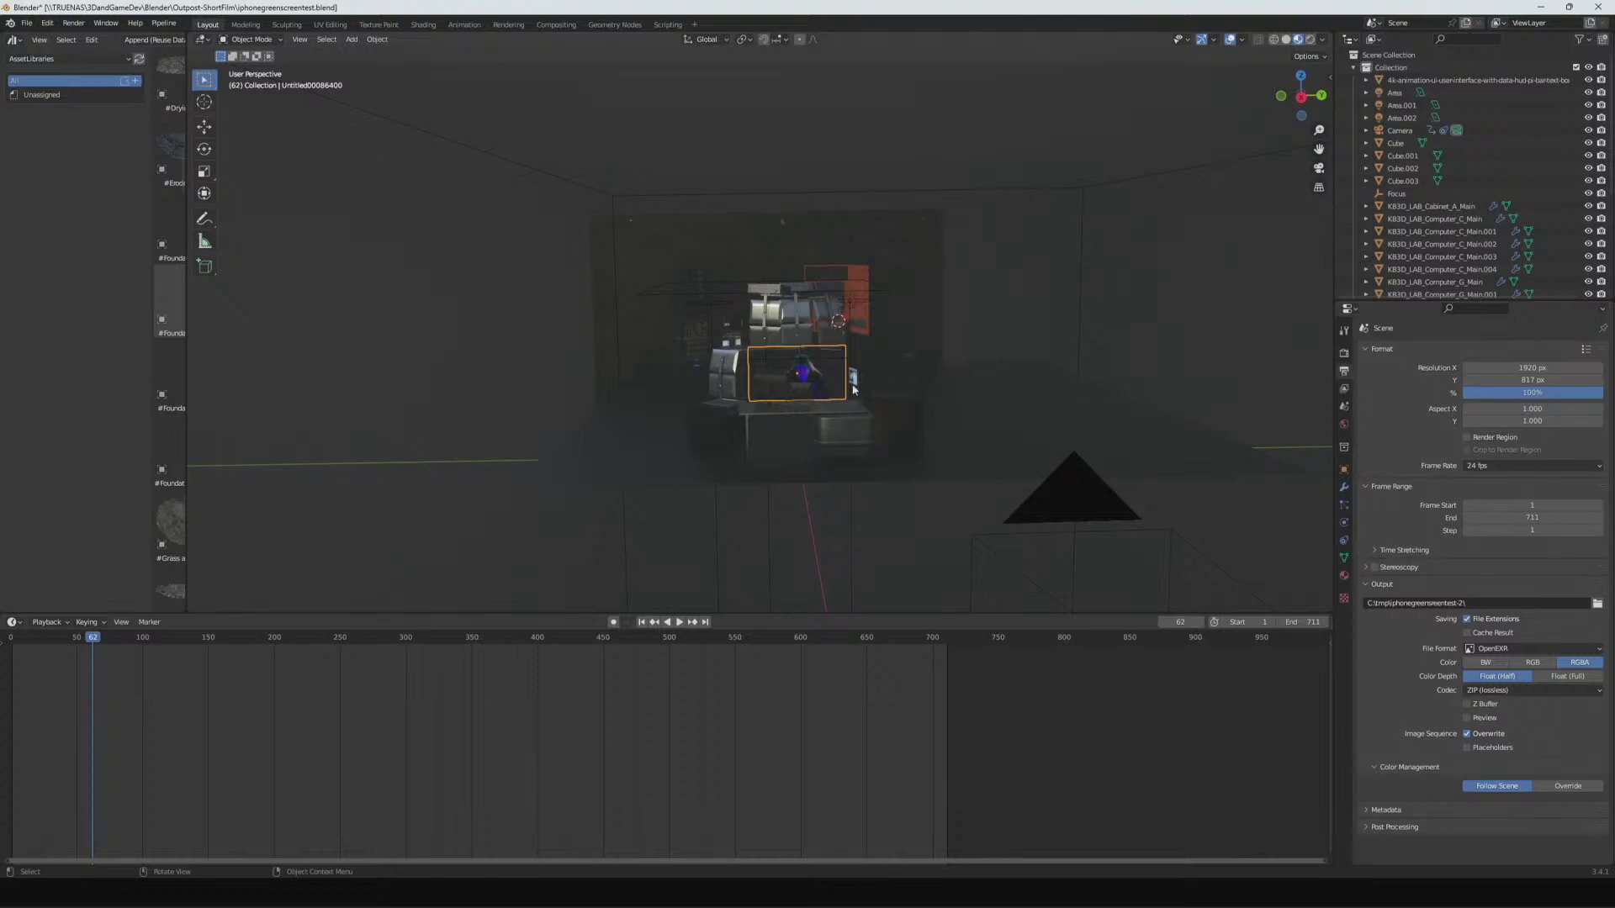
click(1309, 38)
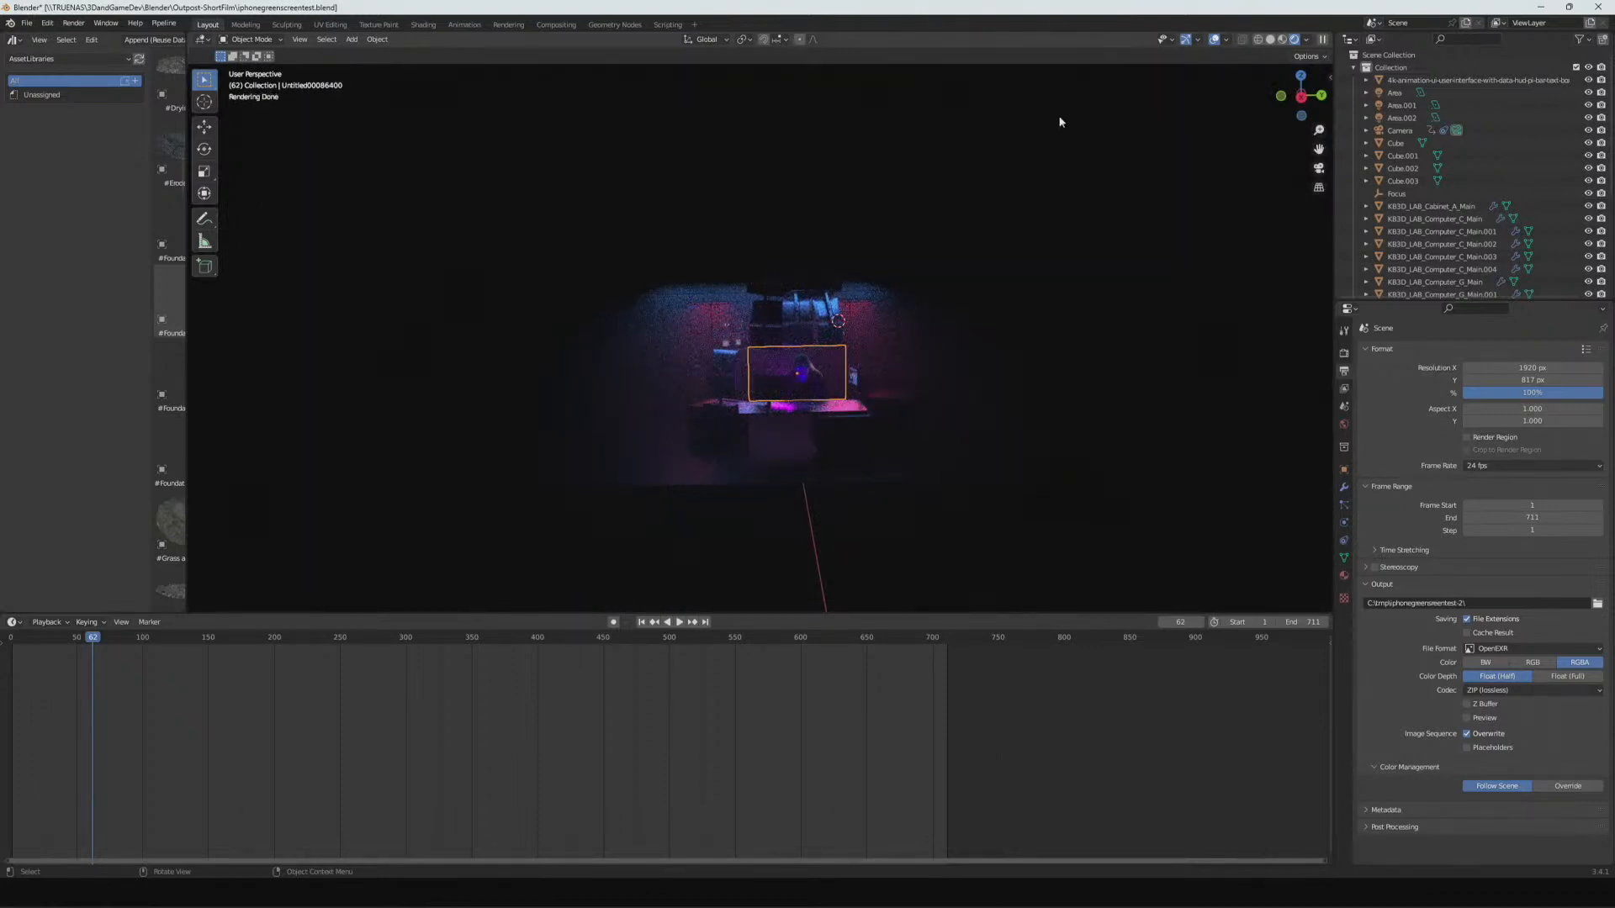
click(1281, 39)
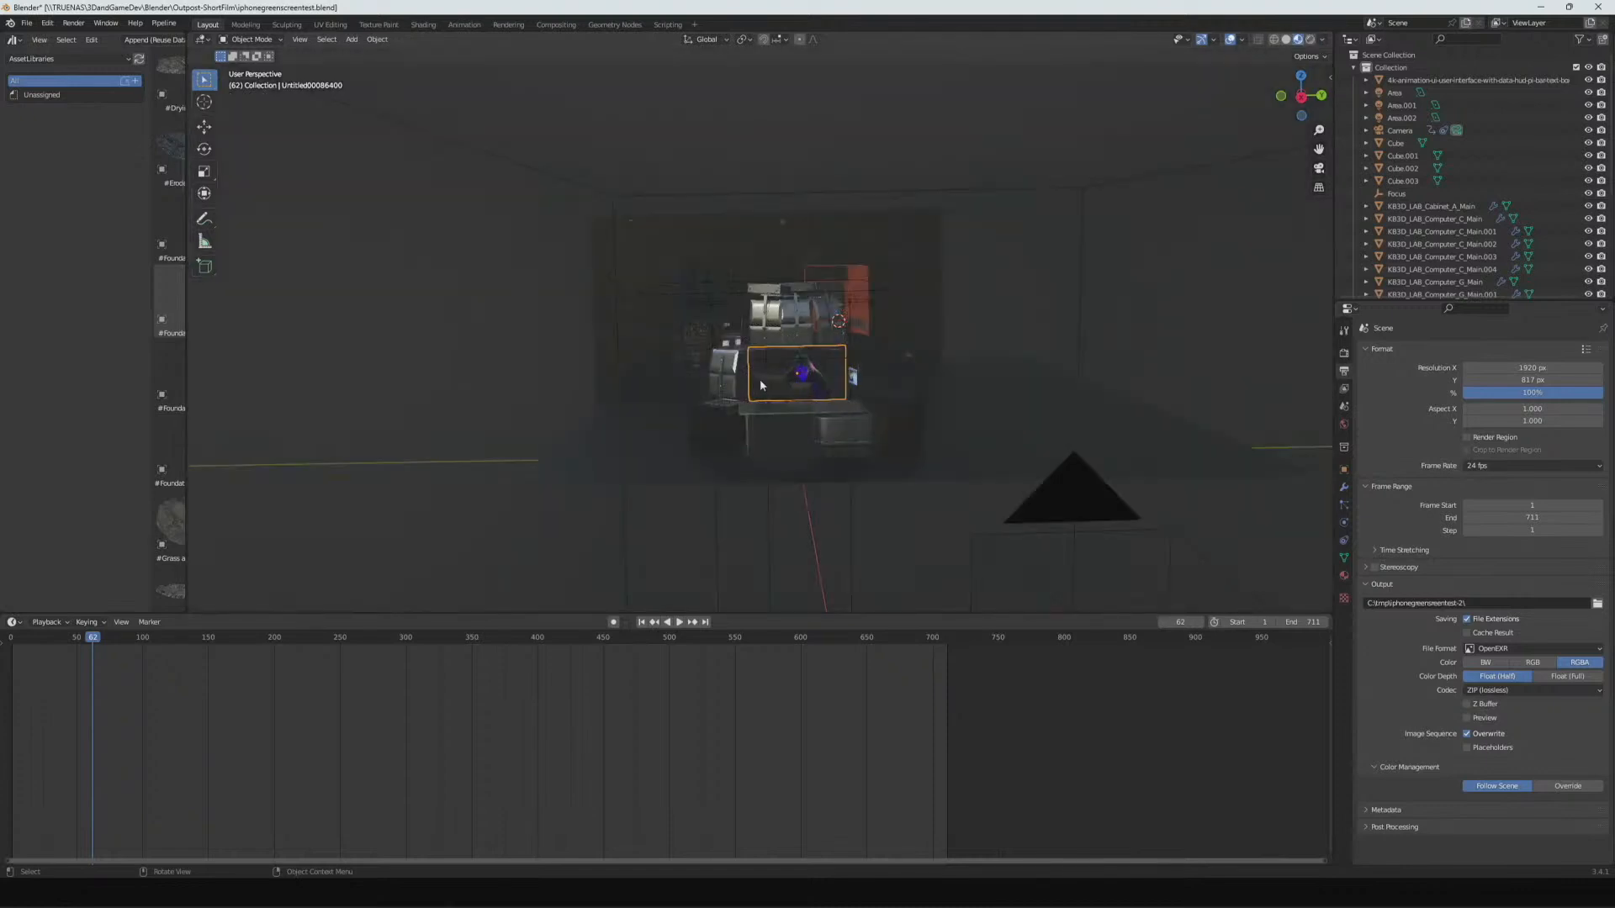
middle_drag(760, 383, 786, 383)
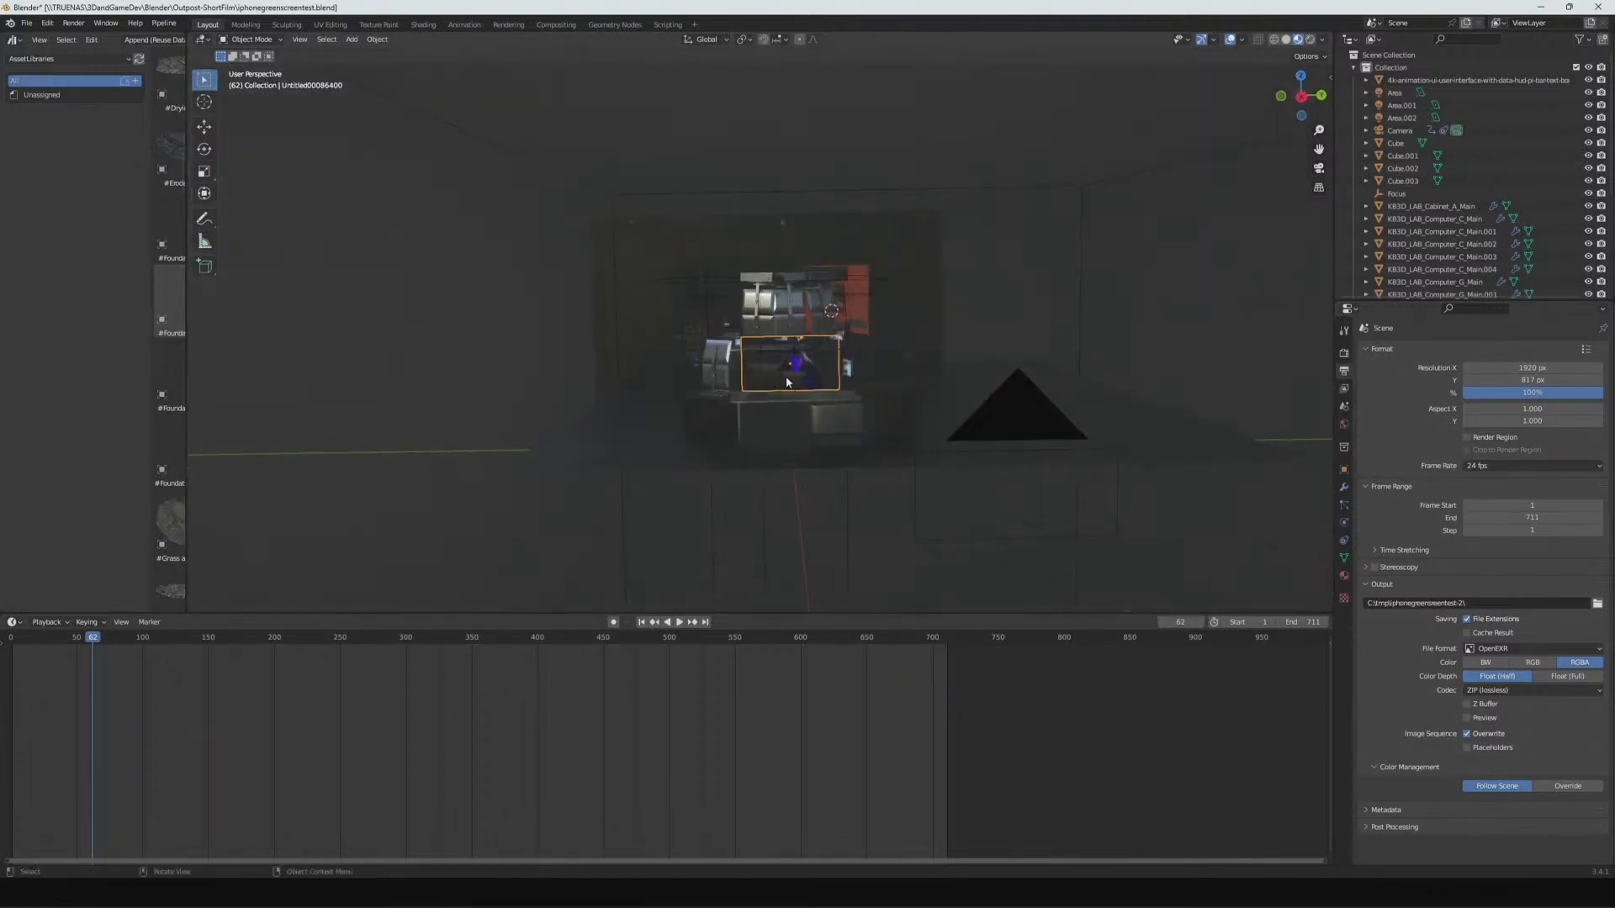
scroll(786, 382, up, 5)
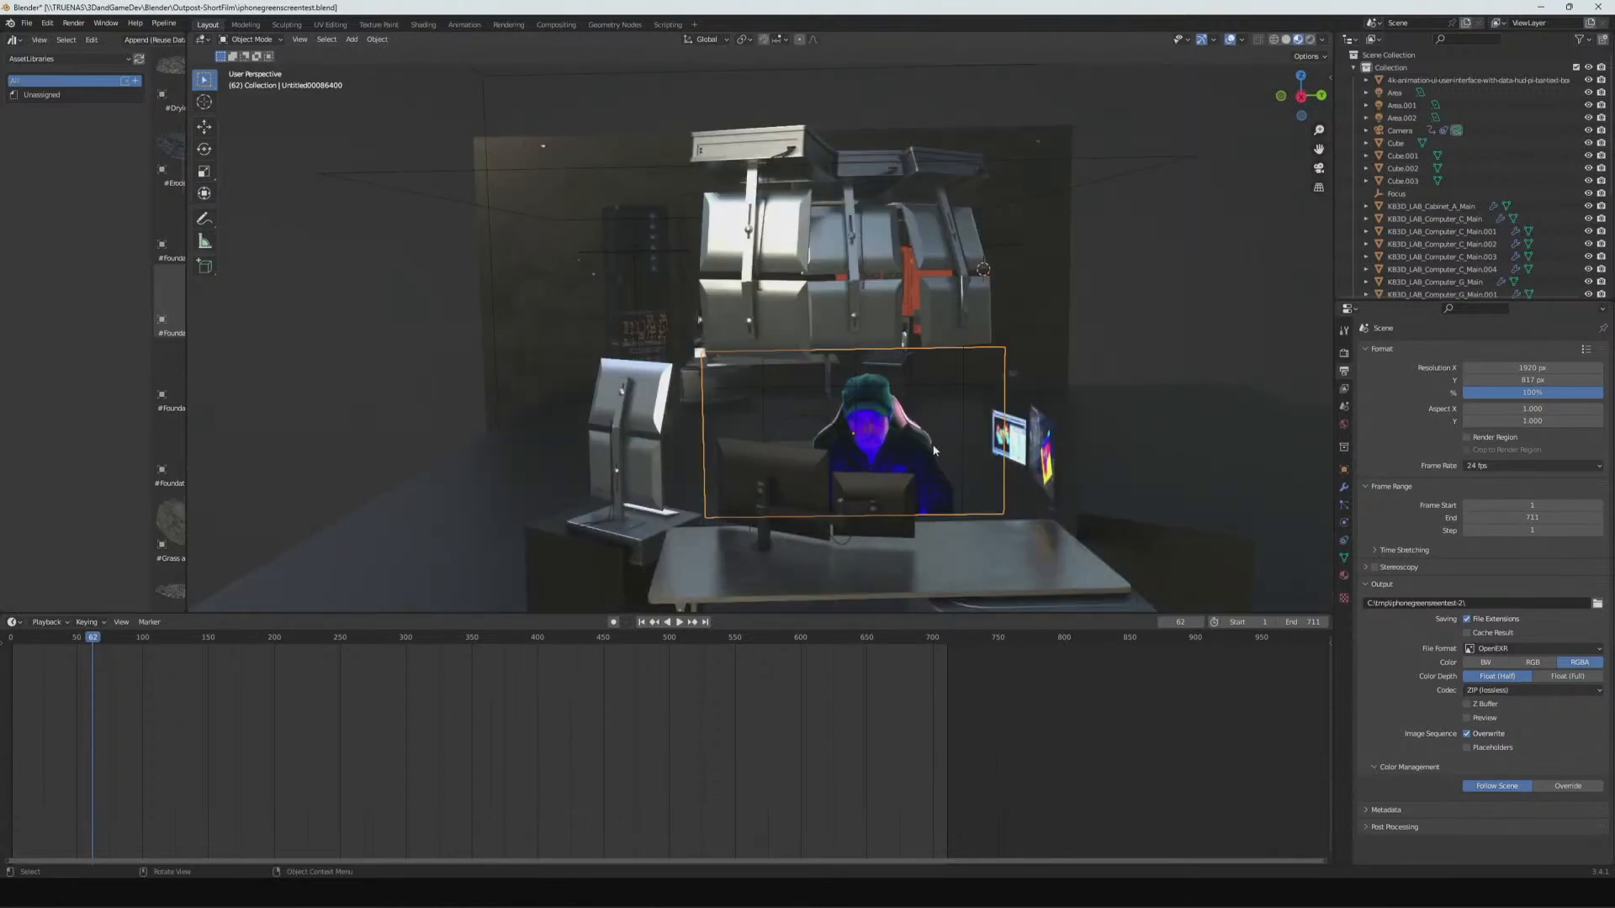
key(KP_0)
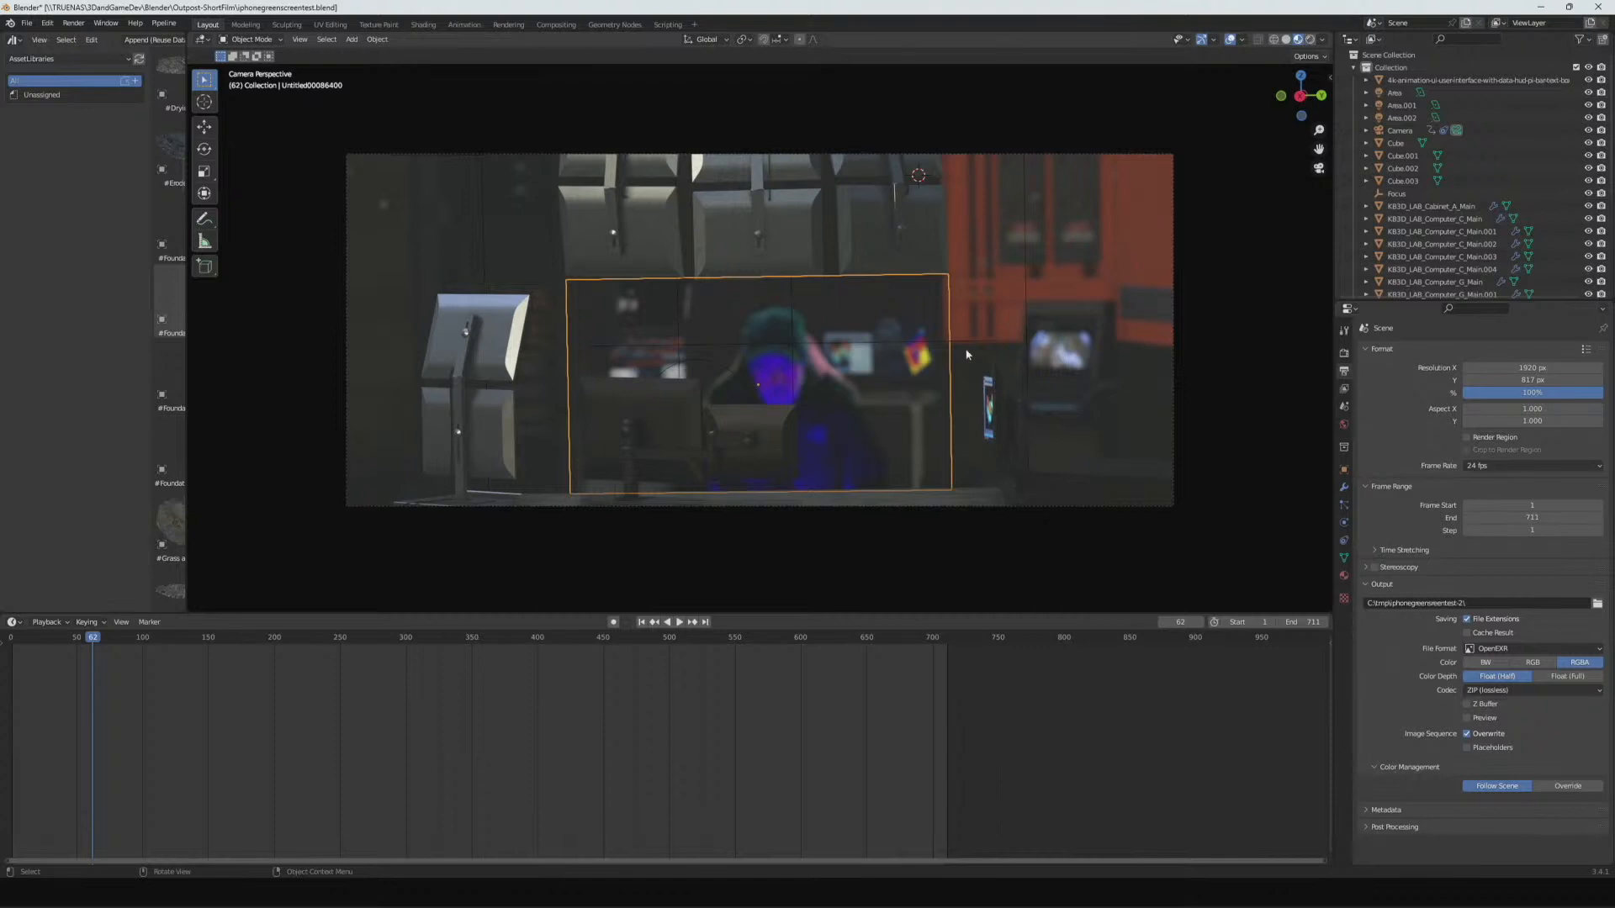
- Switch to DaVinci Resolve and look at the media pool's Import Media option
middle_drag(838, 366, 856, 377)
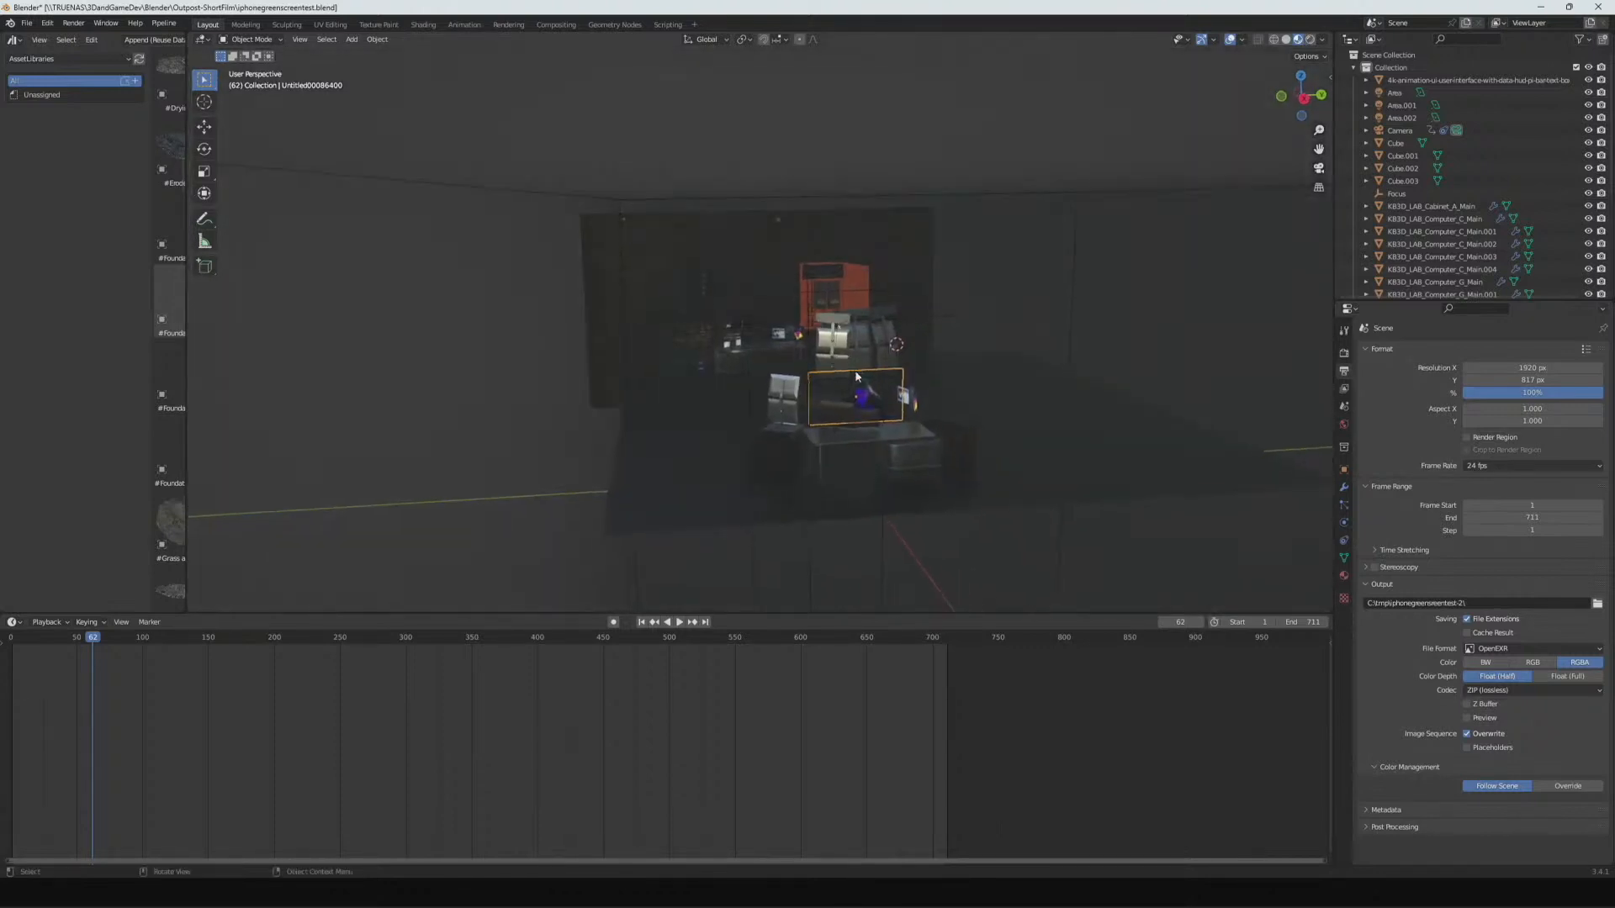
mouse_move(893, 906)
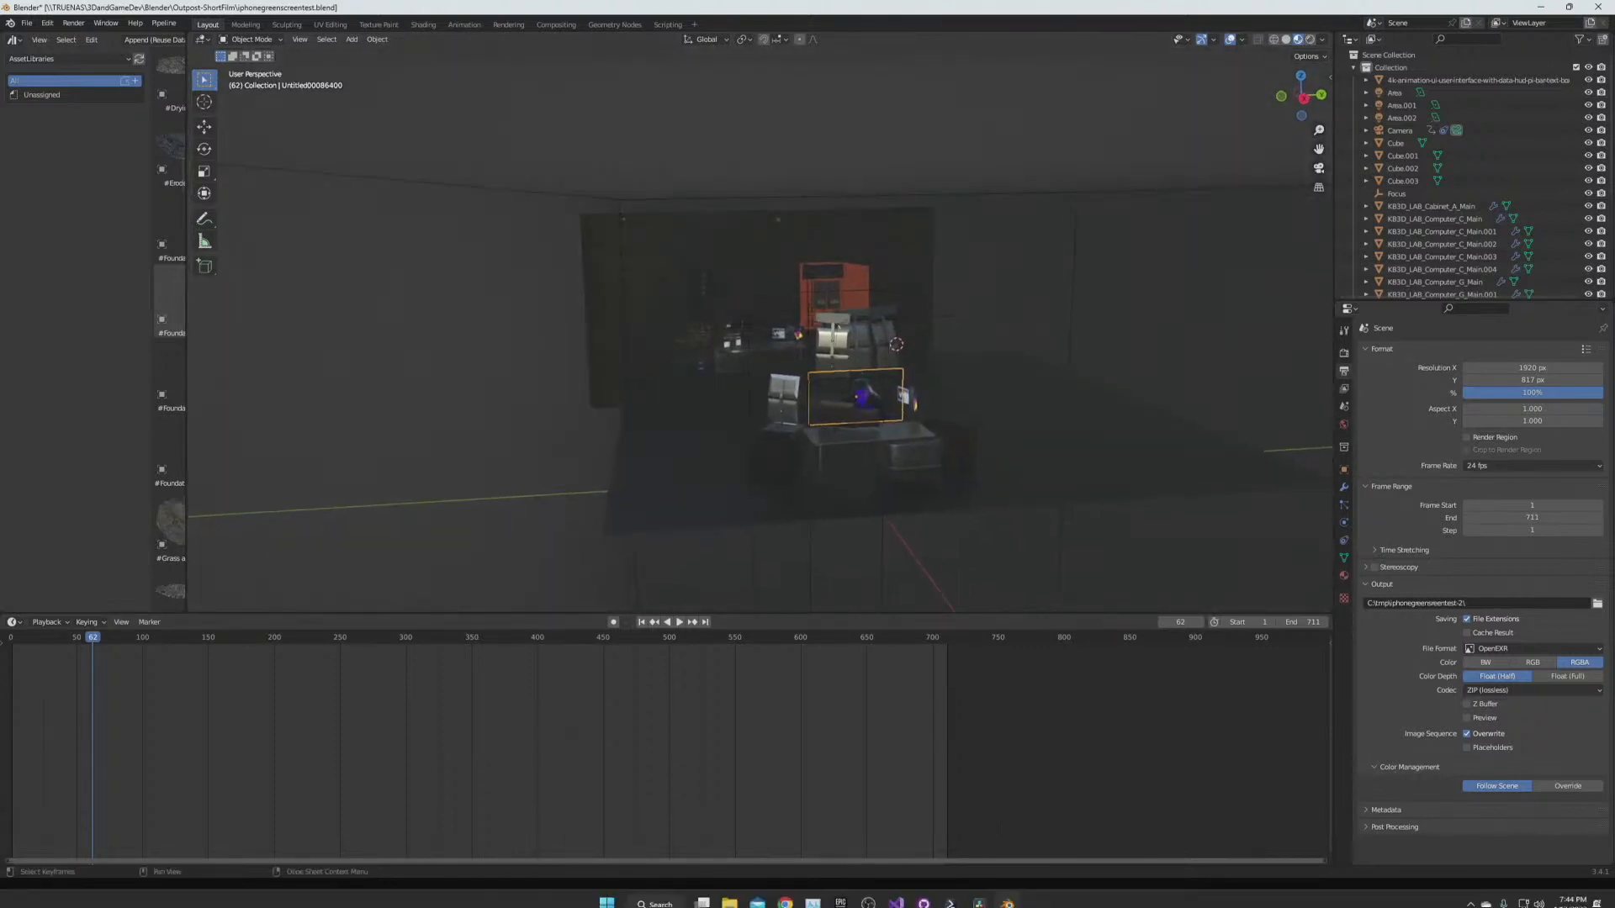
click(978, 893)
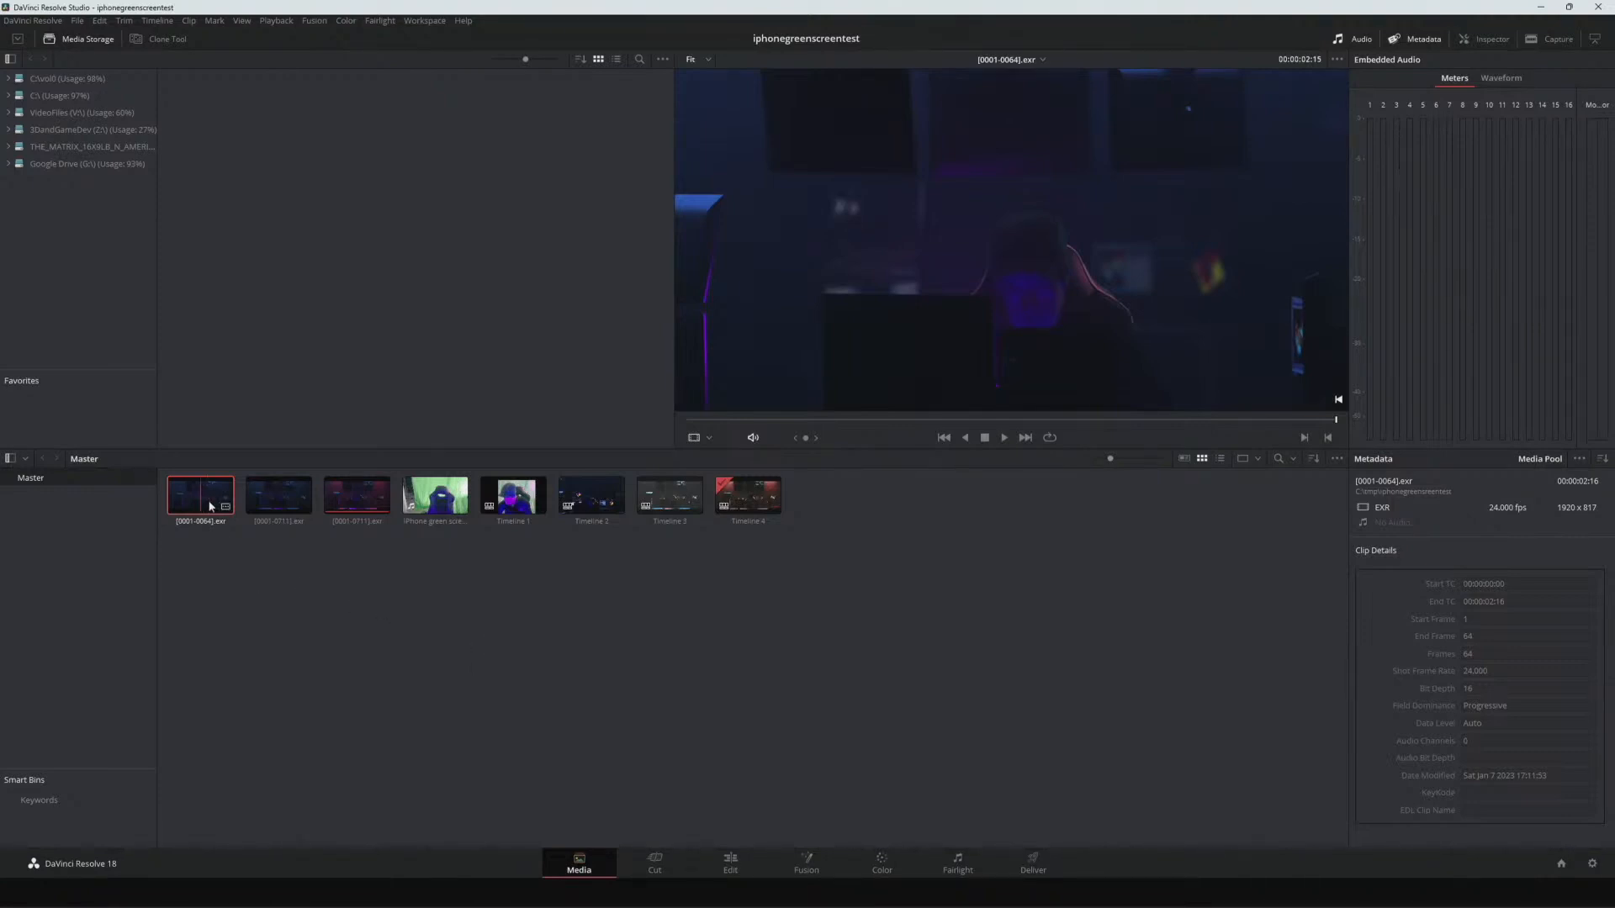
right_click(240, 578)
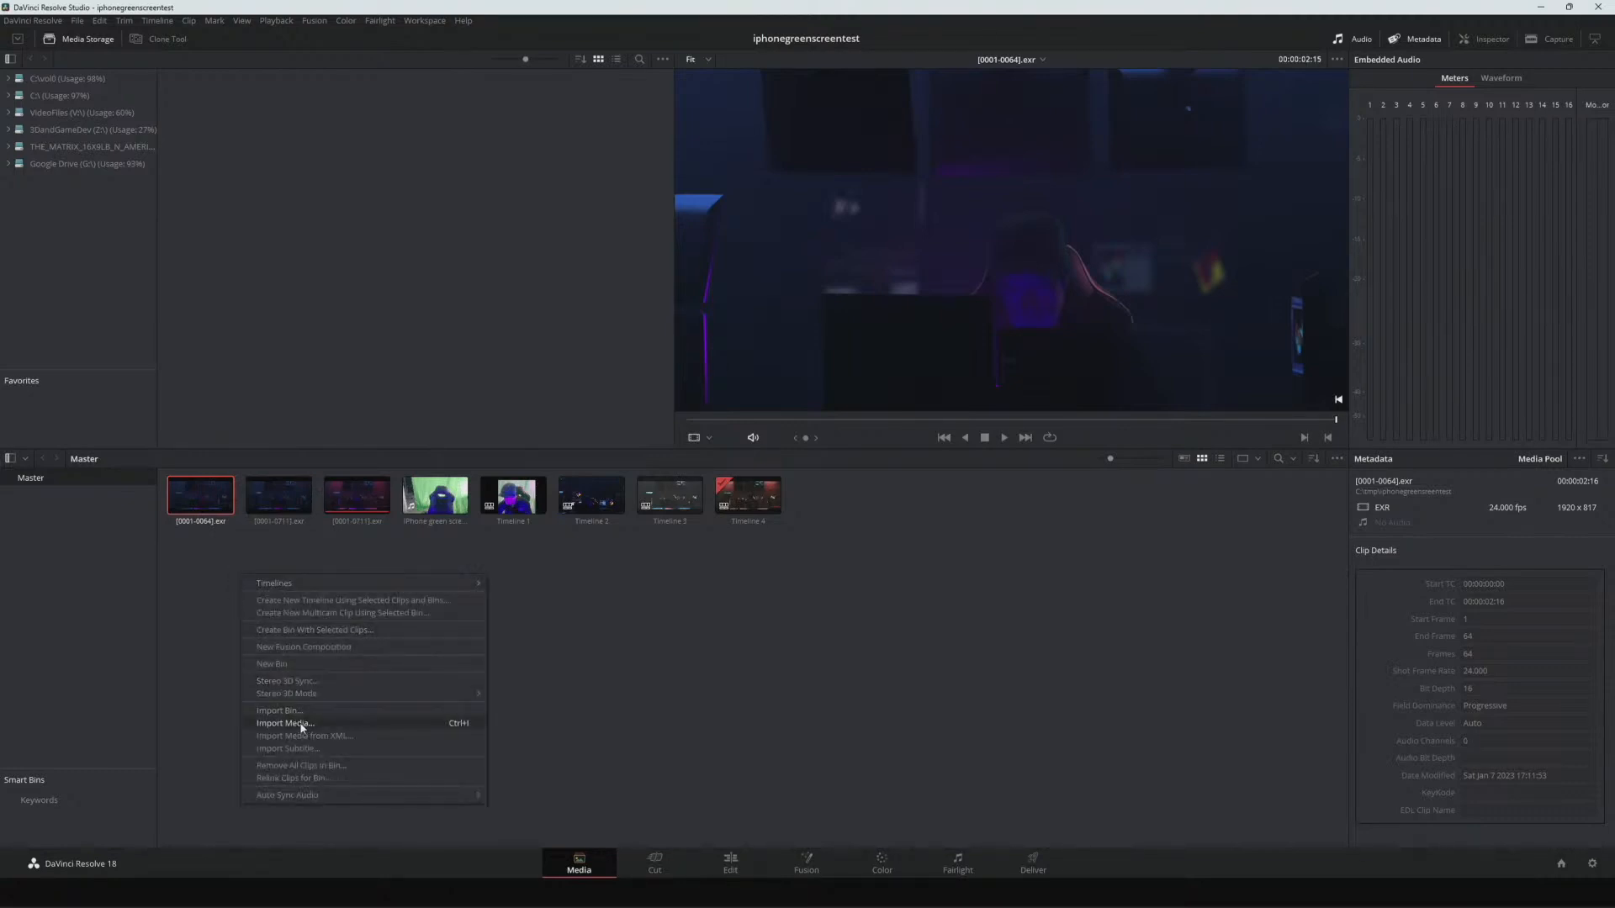
click(204, 636)
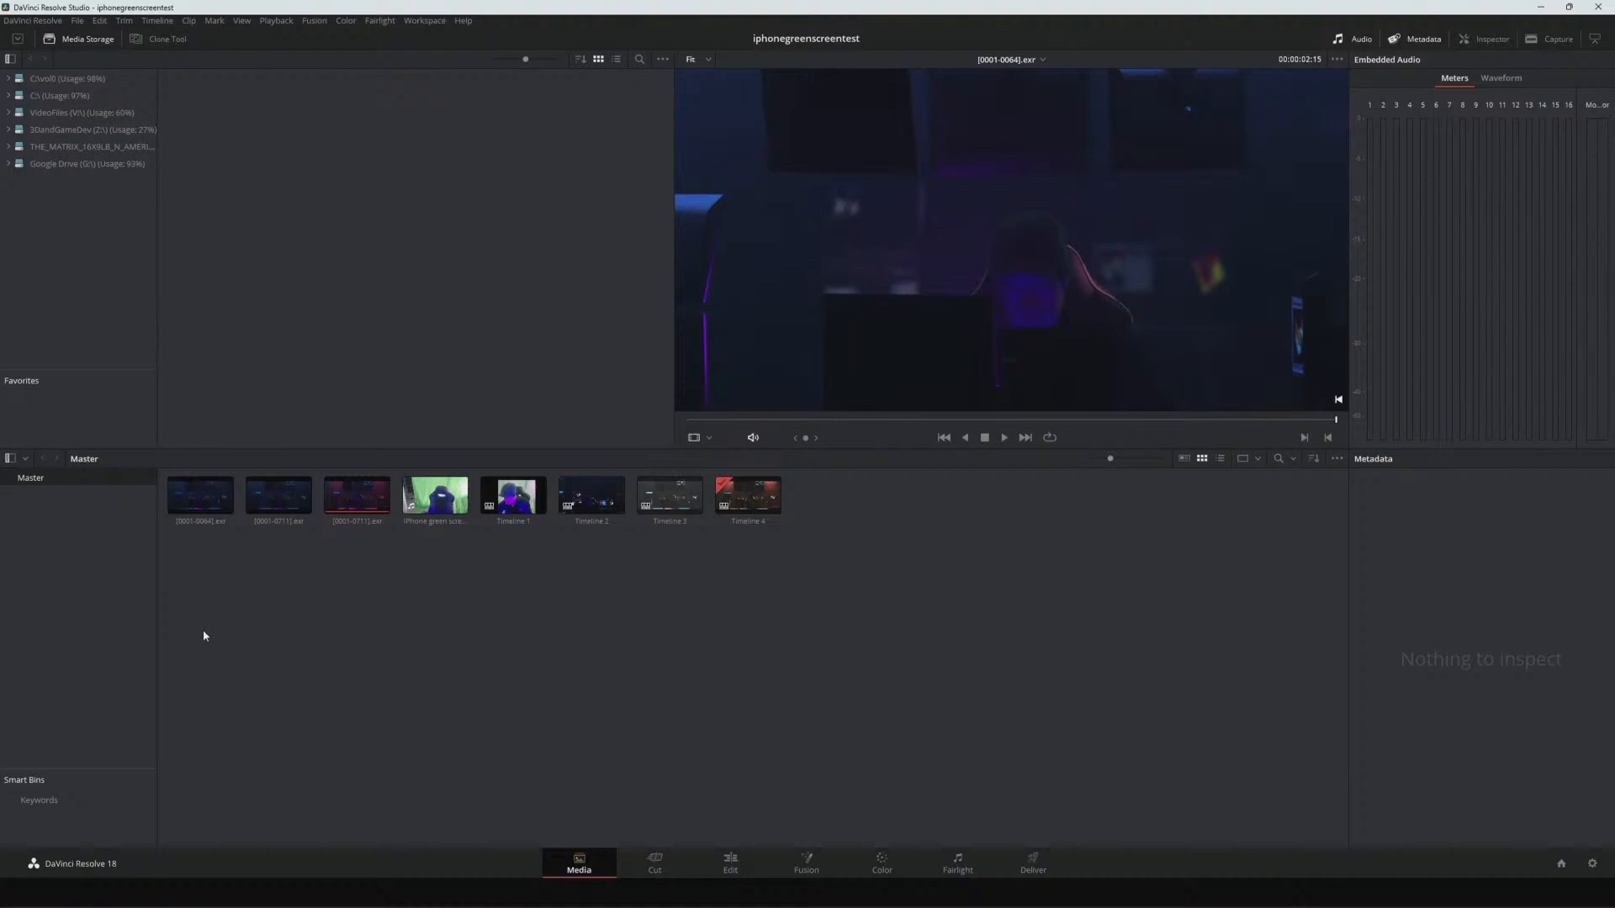
- Preview the [0001-0064].exr sequence by scrubbing through it with the whole frame in view
click(193, 506)
click(813, 419)
drag(815, 417, 1183, 418)
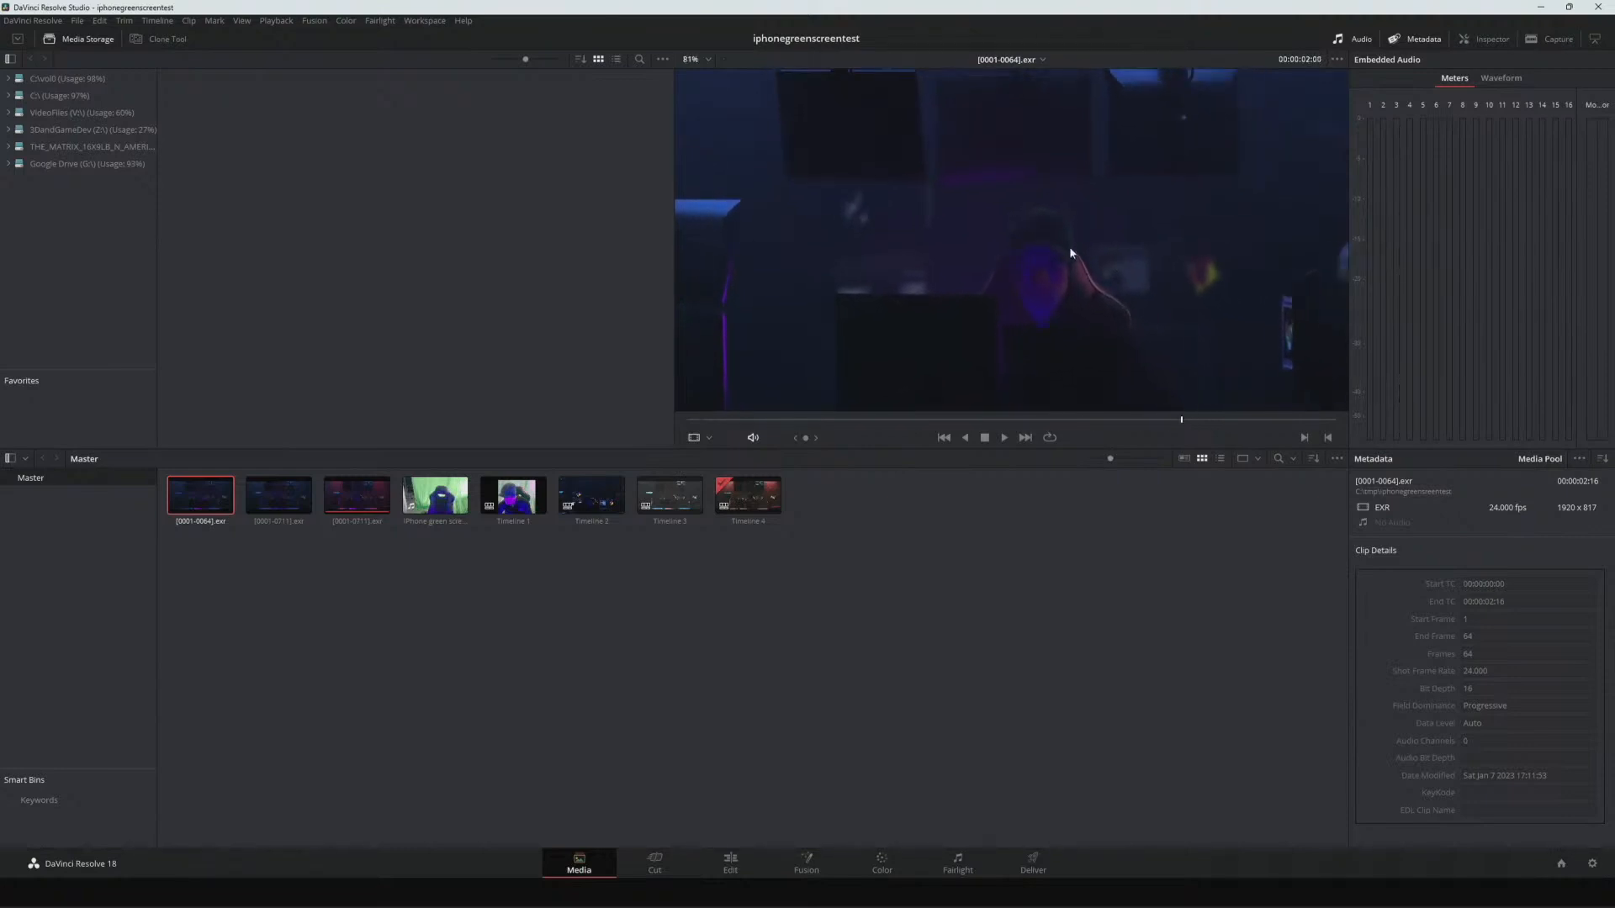
scroll(1062, 249, down, 3)
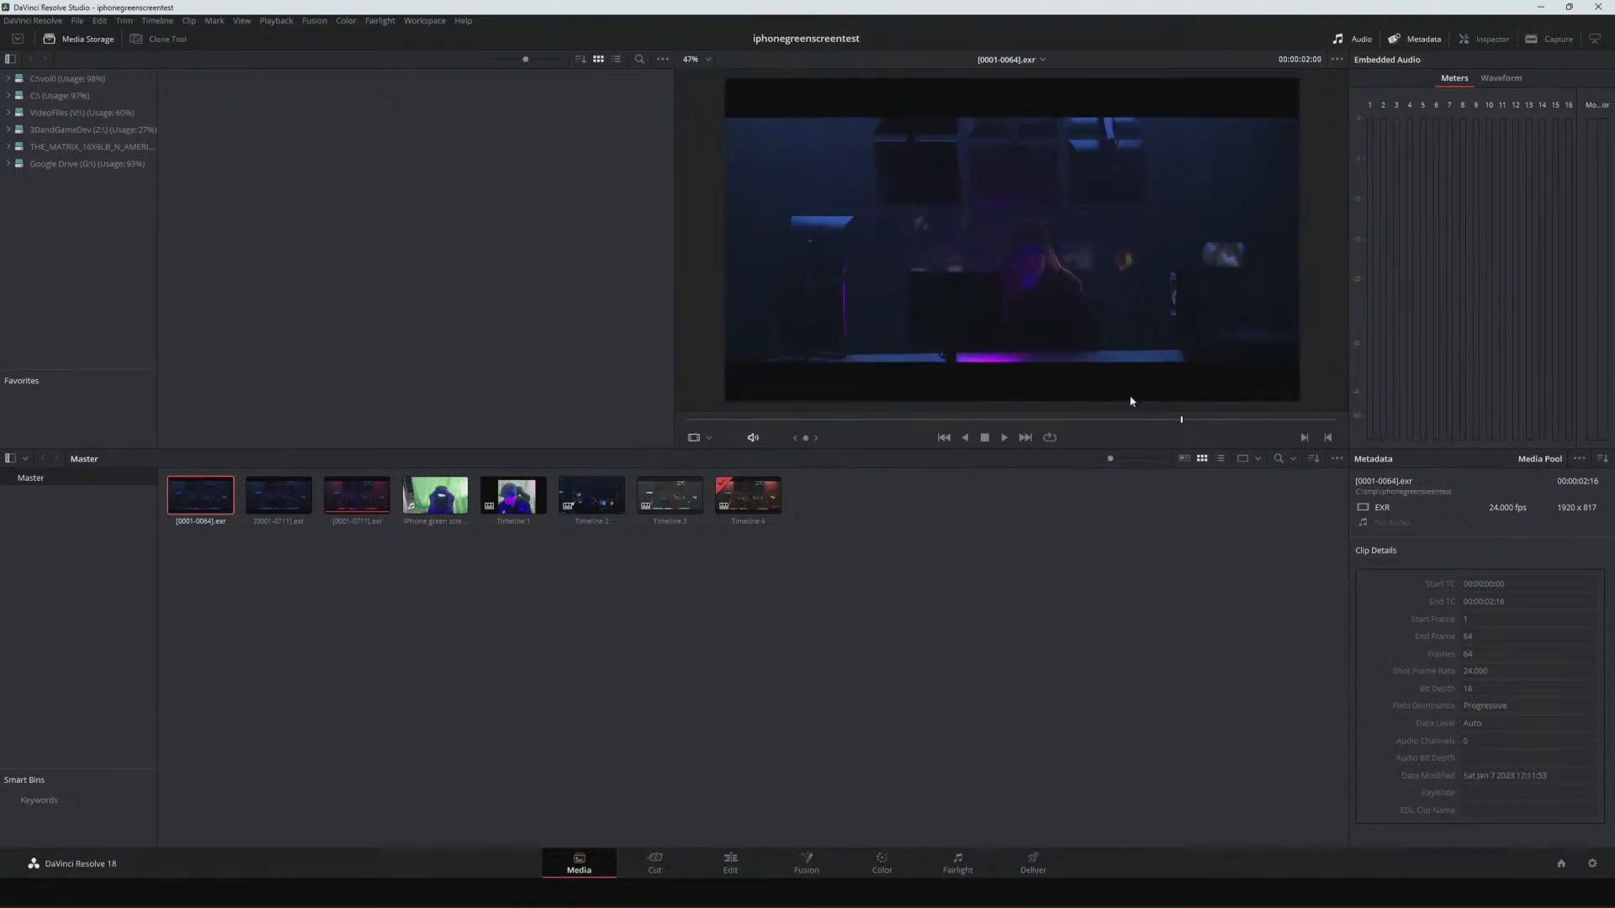
mouse_move(1180, 423)
mouse_down()
mouse_move(876, 425)
mouse_move(1224, 423)
mouse_up()
- Preview the two [0001-0711].exr sequences, scrubbing the second one to about 00:00:09:23
click(282, 498)
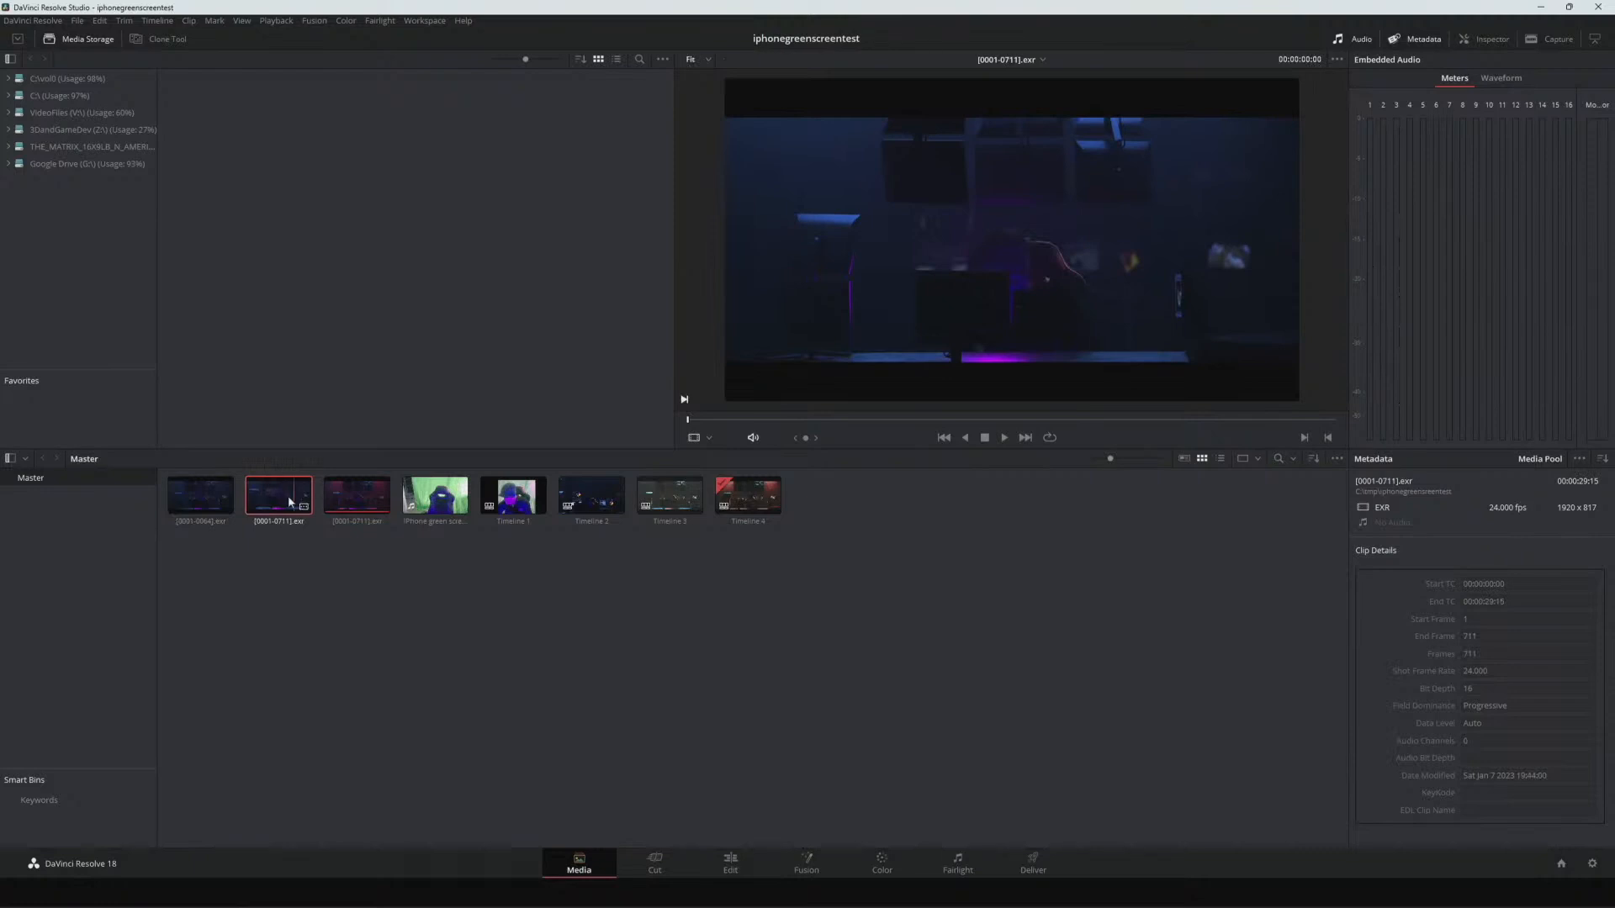
click(334, 500)
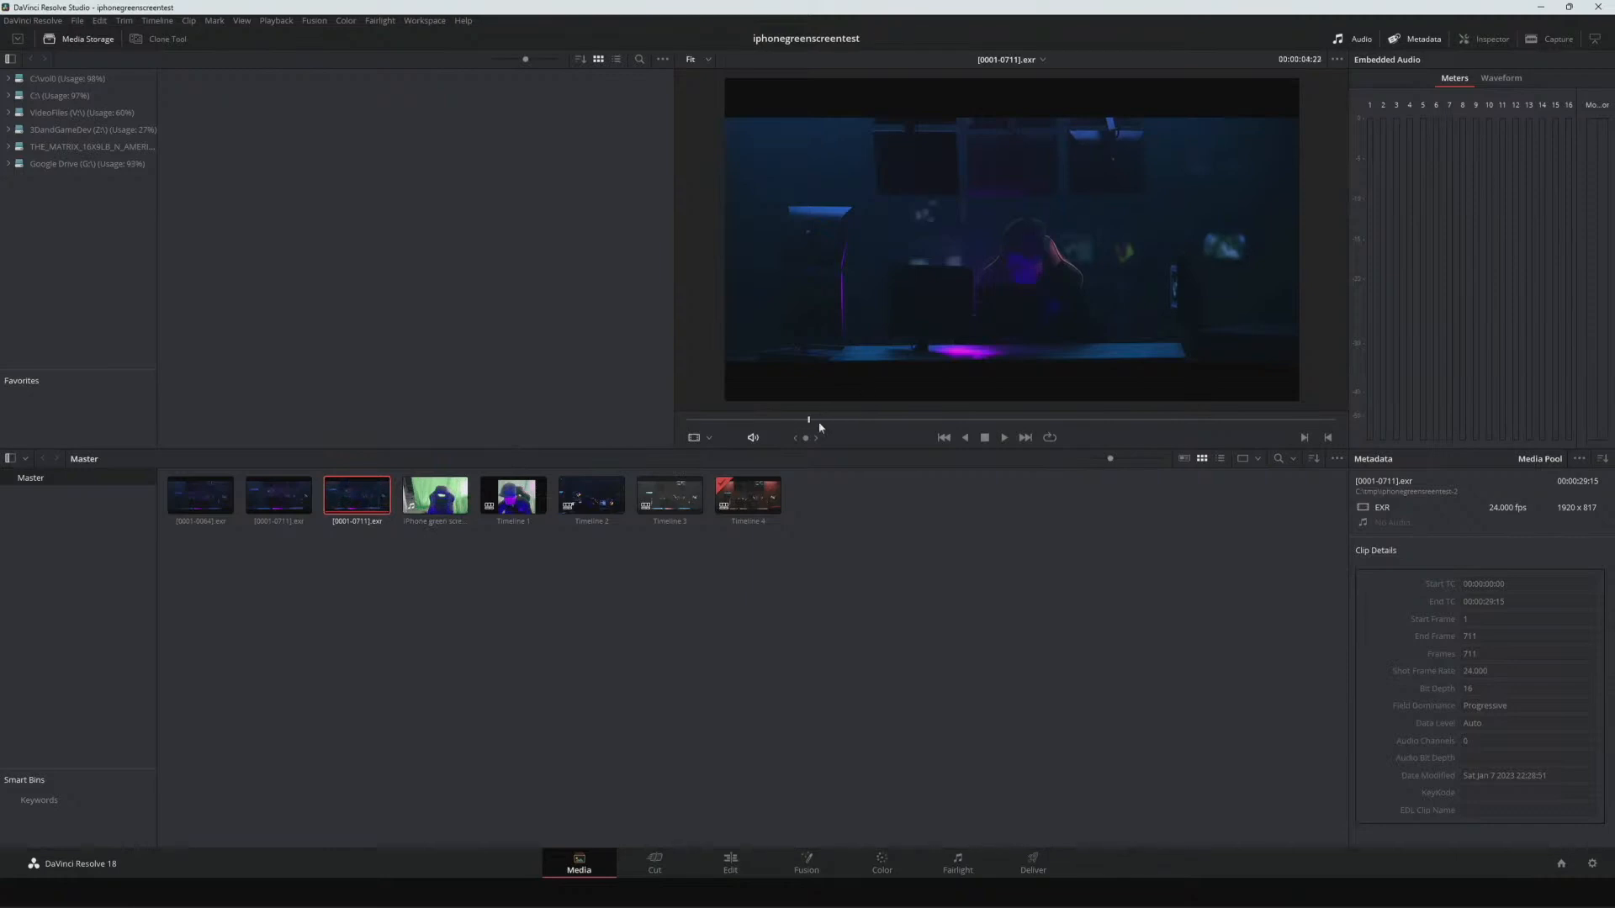
mouse_move(819, 427)
mouse_down()
mouse_move(1171, 424)
mouse_move(842, 427)
mouse_up()
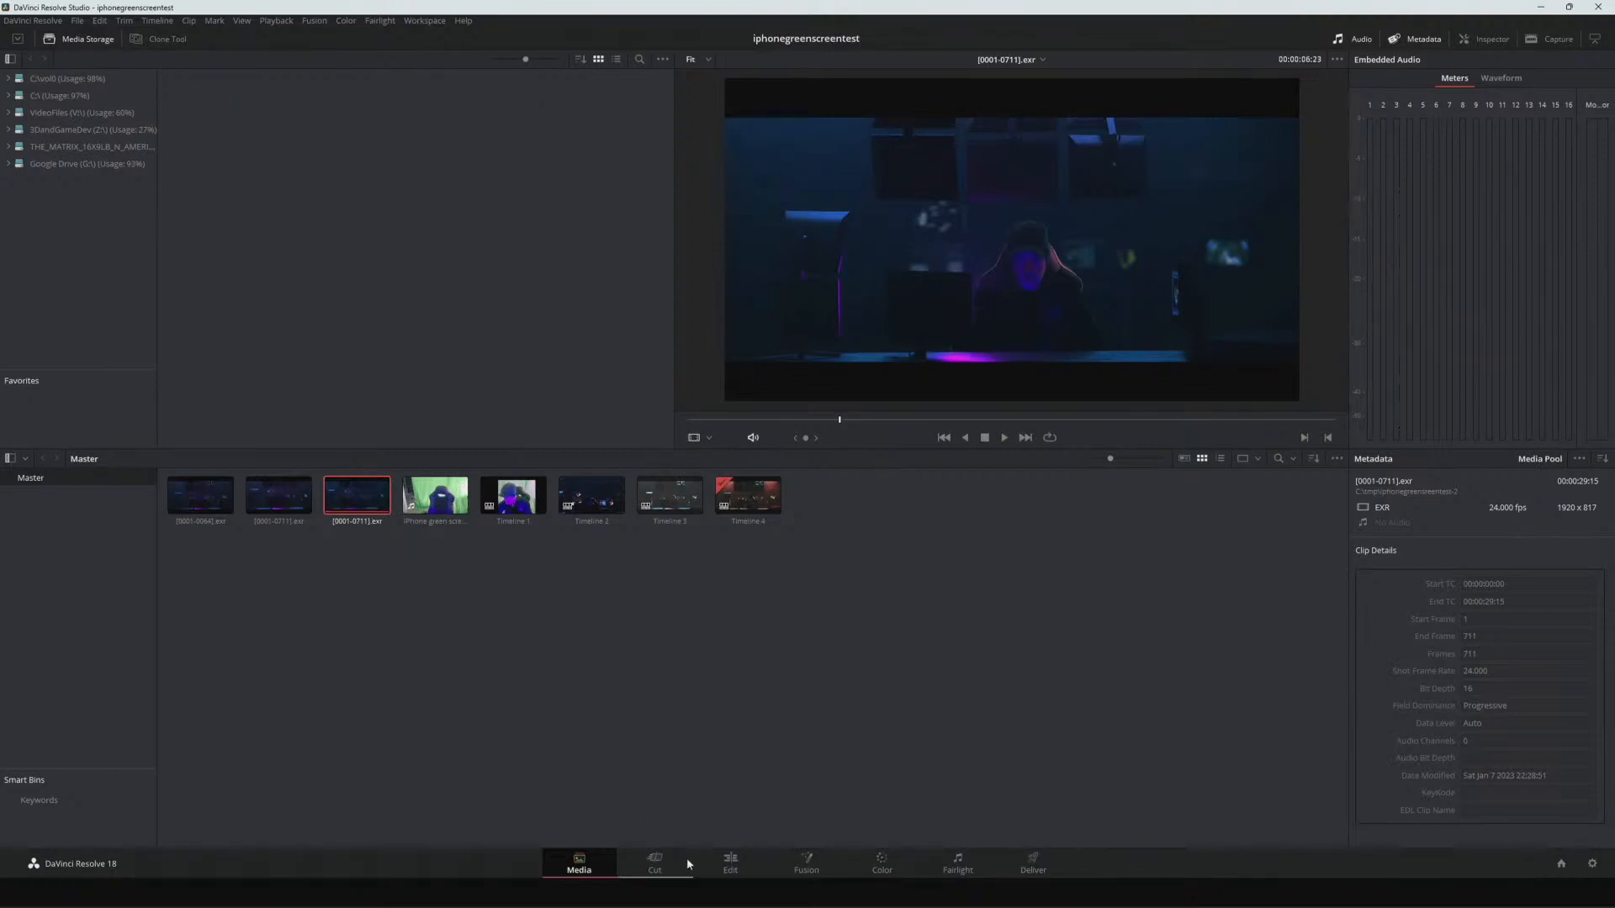
- Select the adjustment clip above the EXR sequence in Timeline 4 and show its node graph on the Color page
click(711, 862)
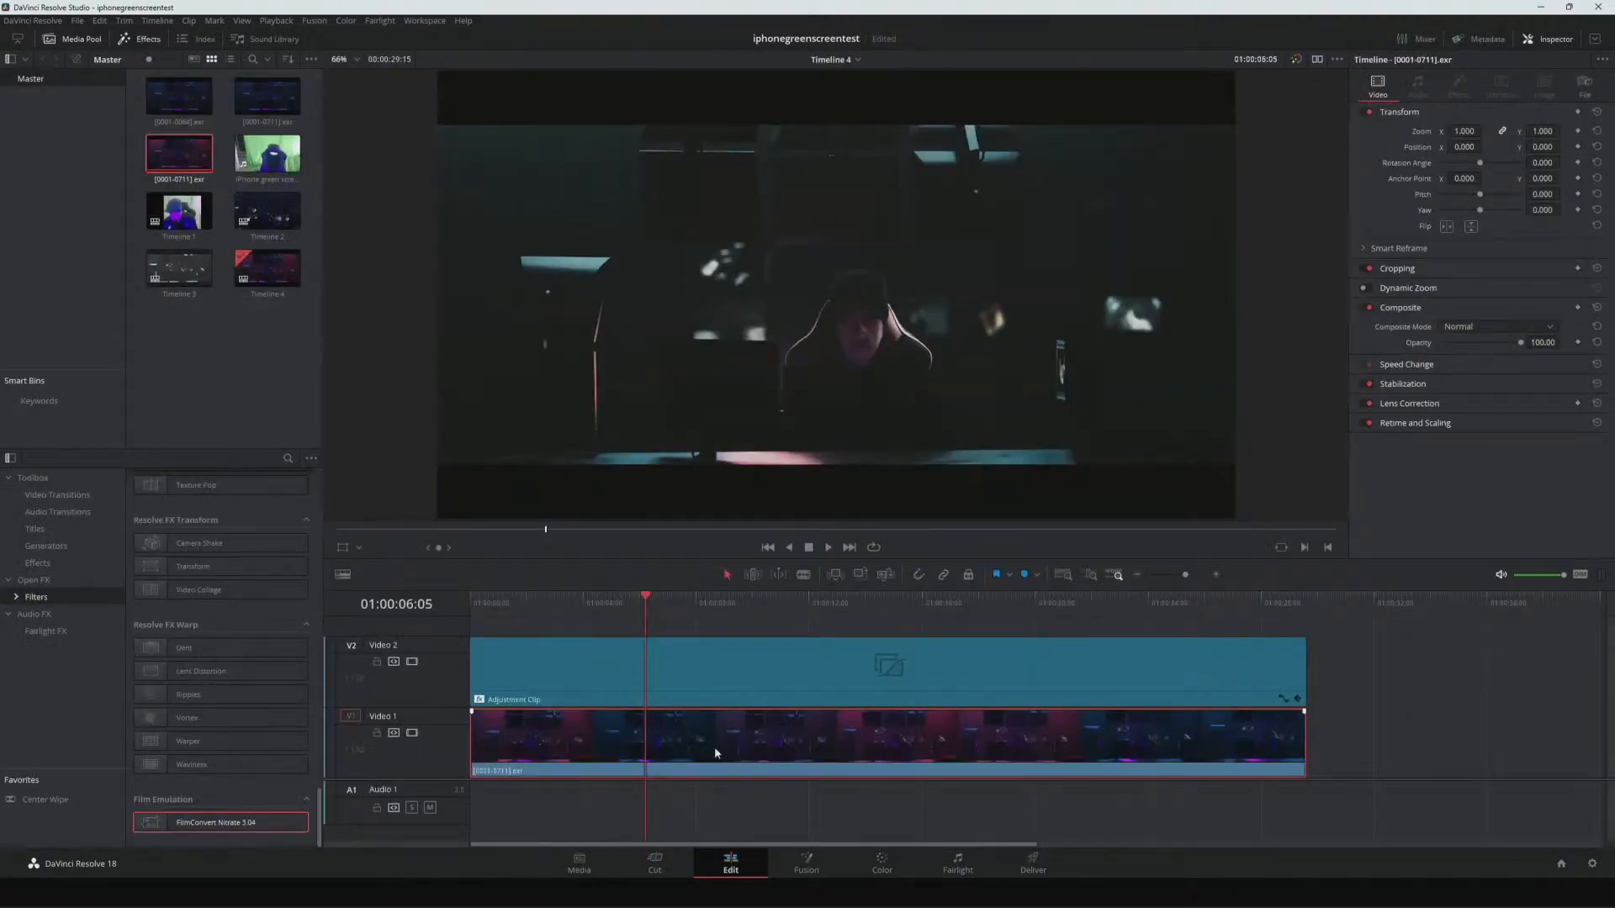
click(728, 683)
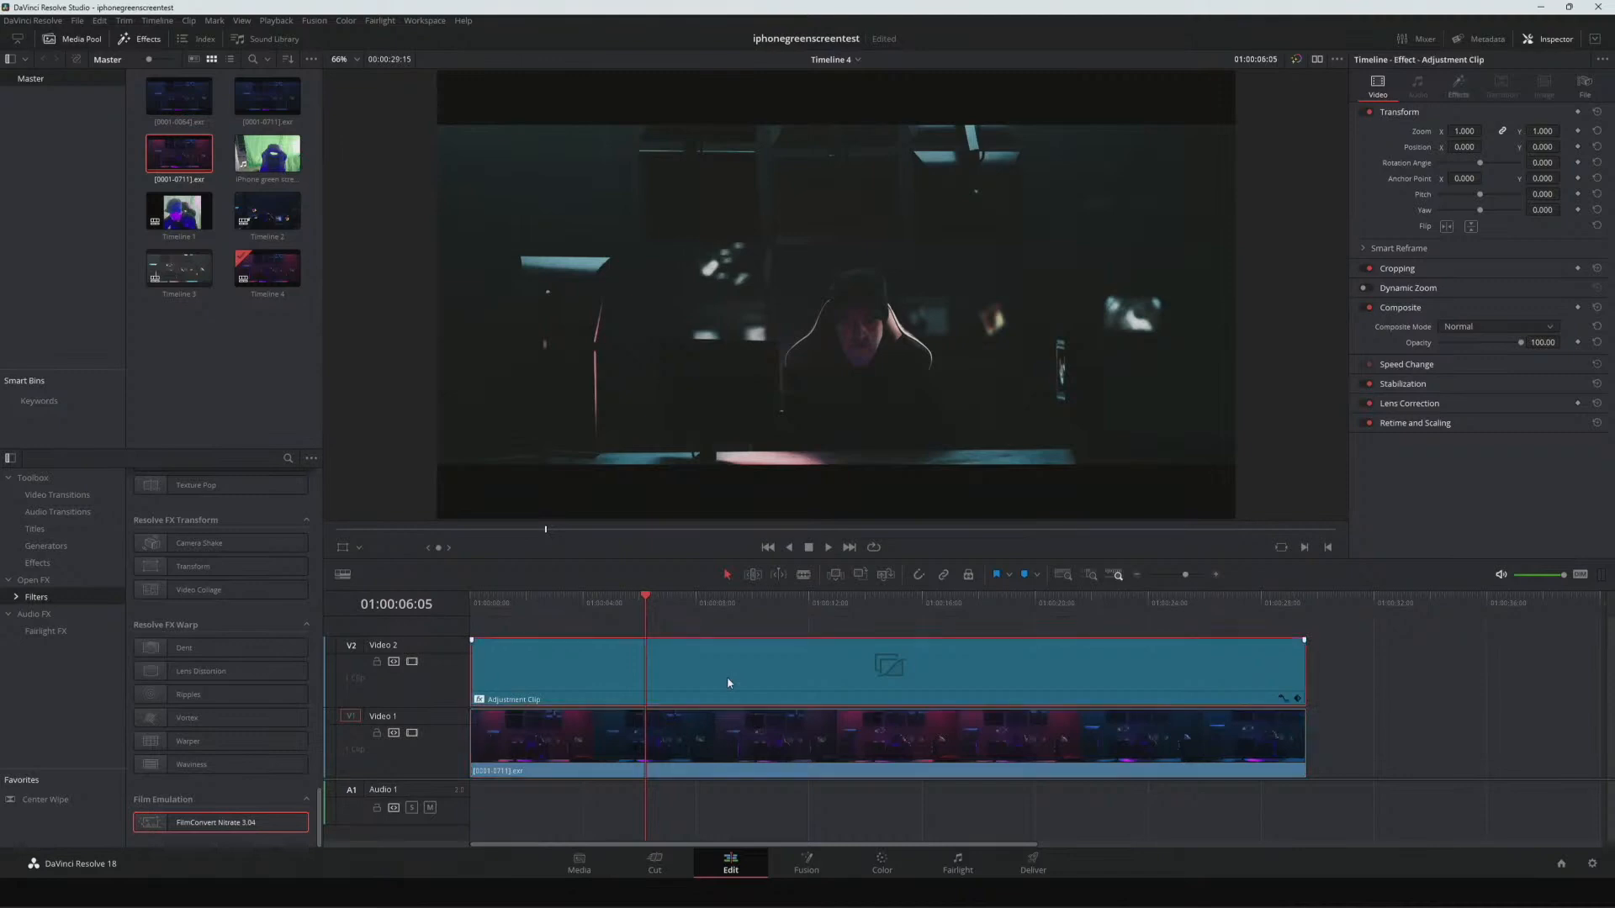
click(881, 860)
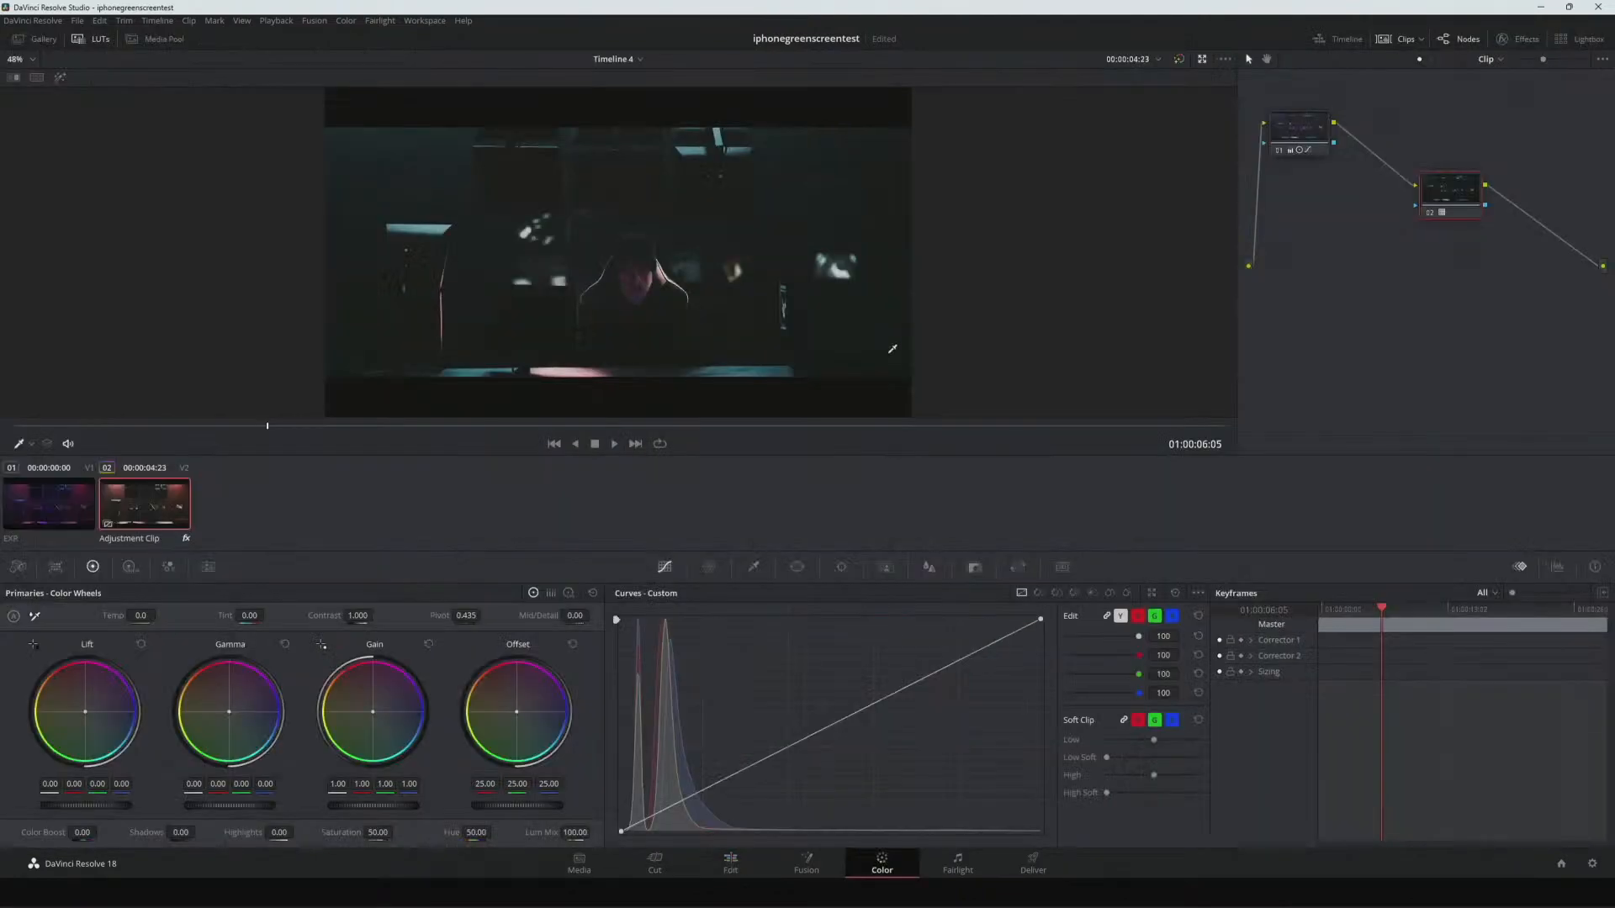
- Review the LUT choices for the adjustment clip's second node, including Film Looks, and scrub the graded shot to 01:00:07:02
right_click(1449, 191)
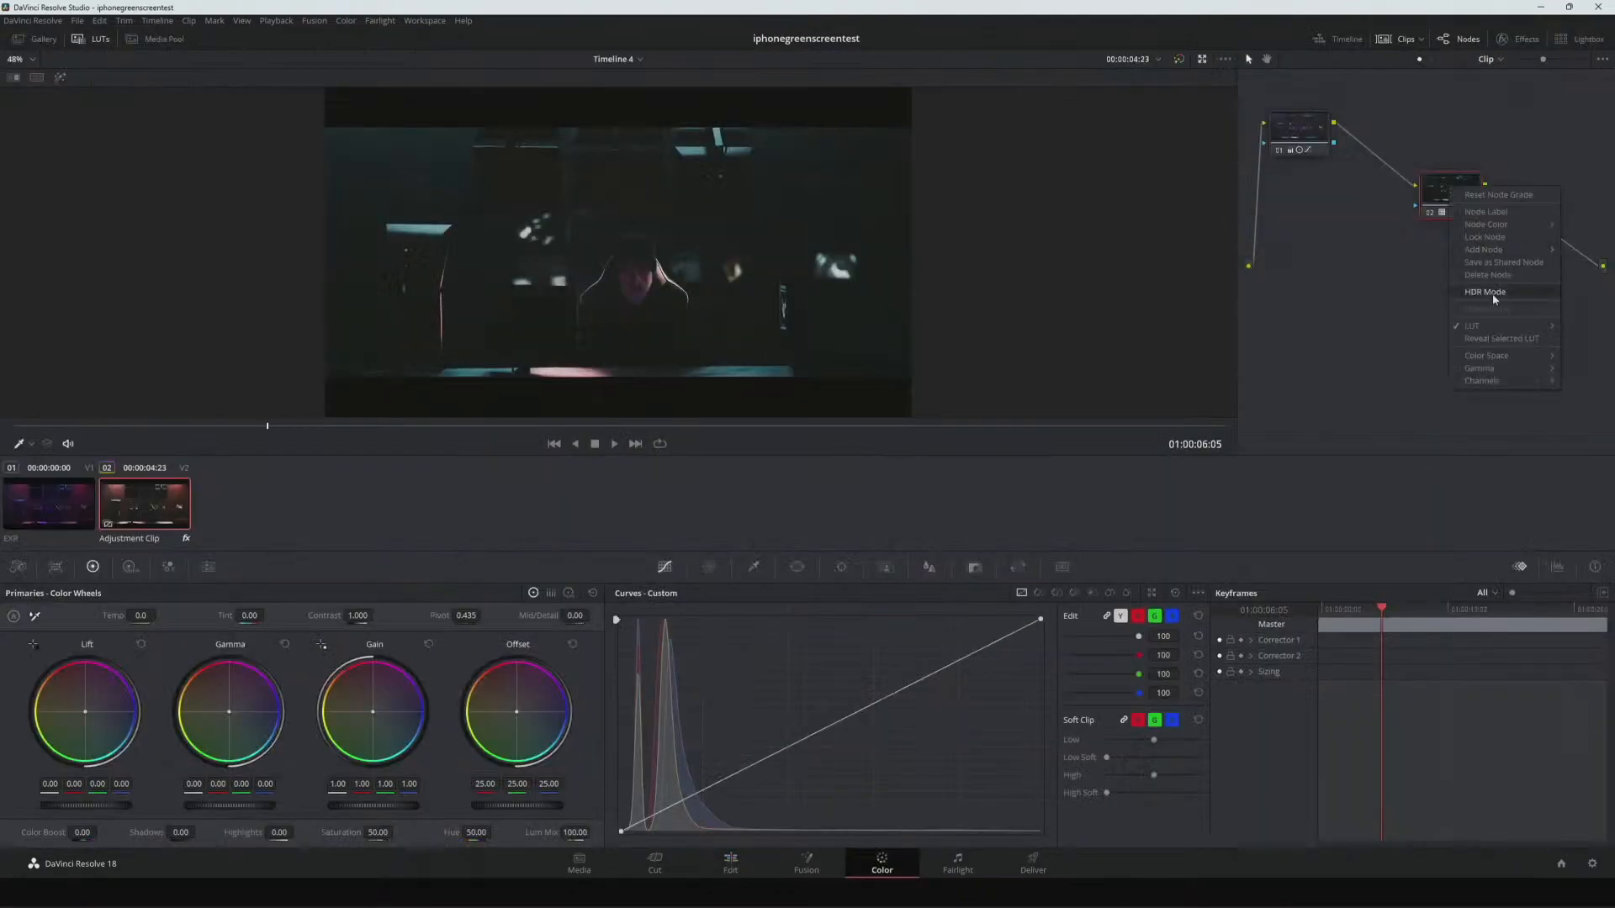
mouse_move(1489, 323)
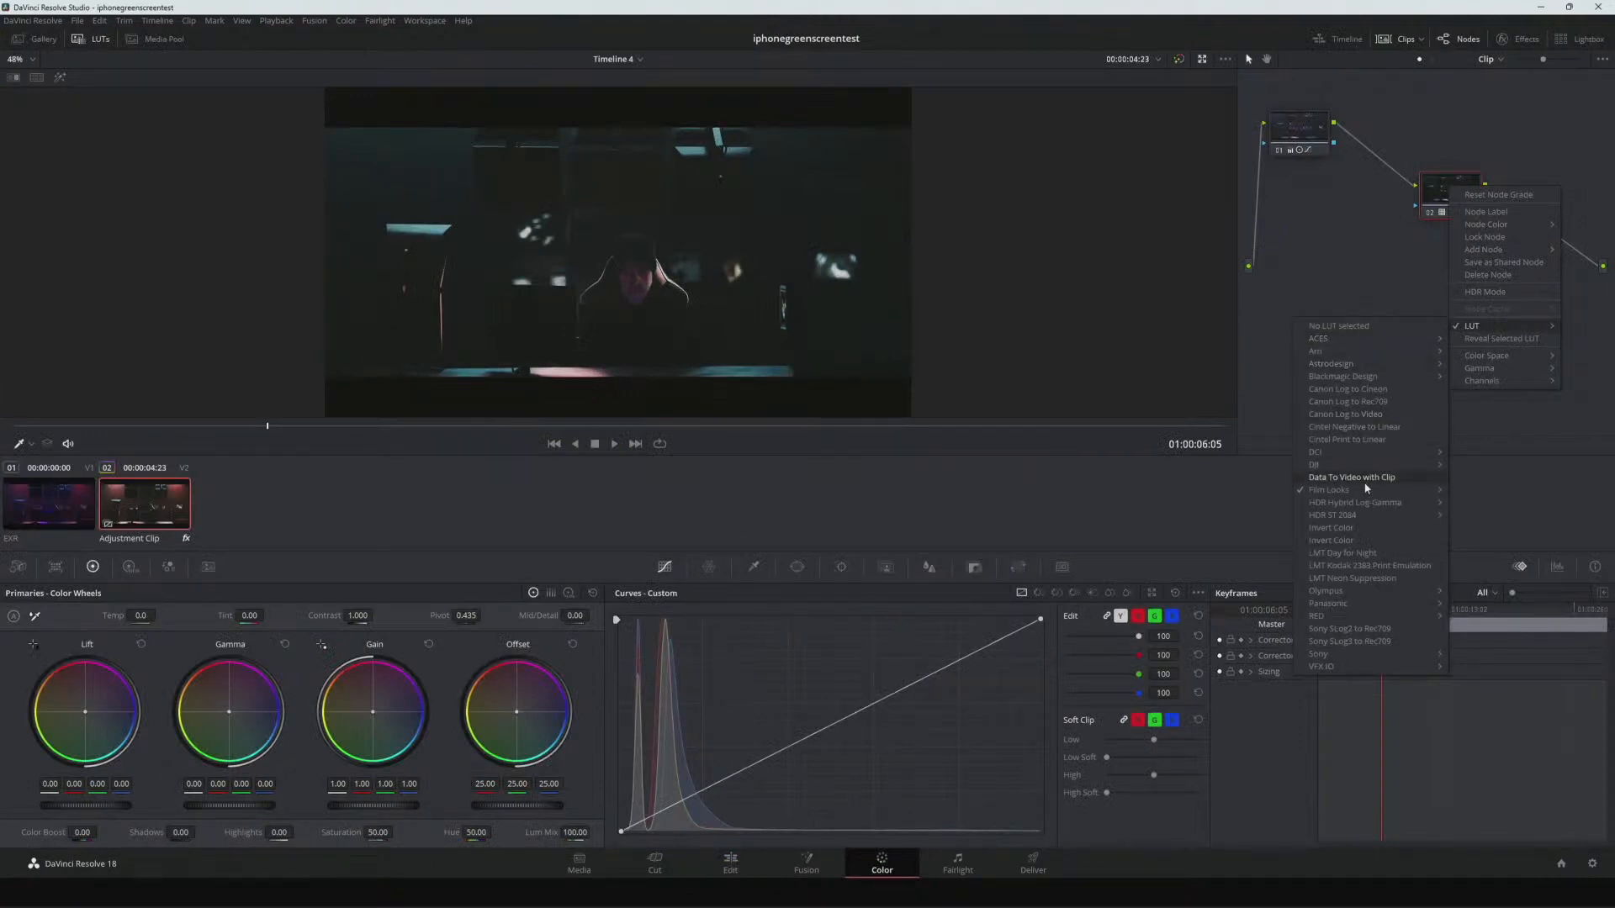
mouse_move(1346, 495)
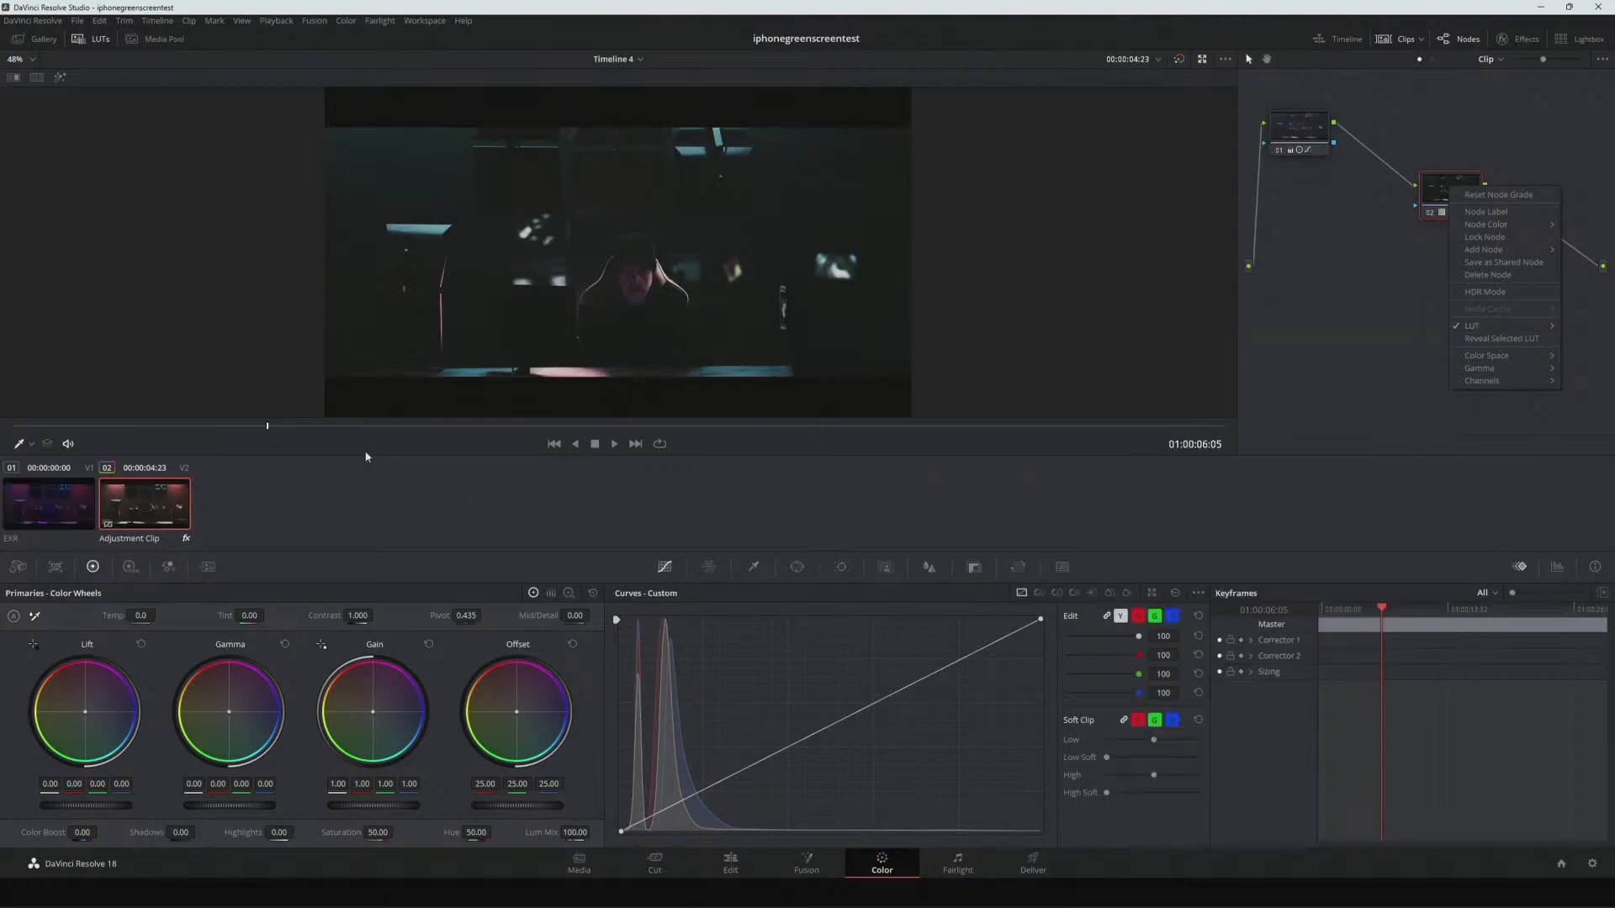
drag(339, 427, 303, 427)
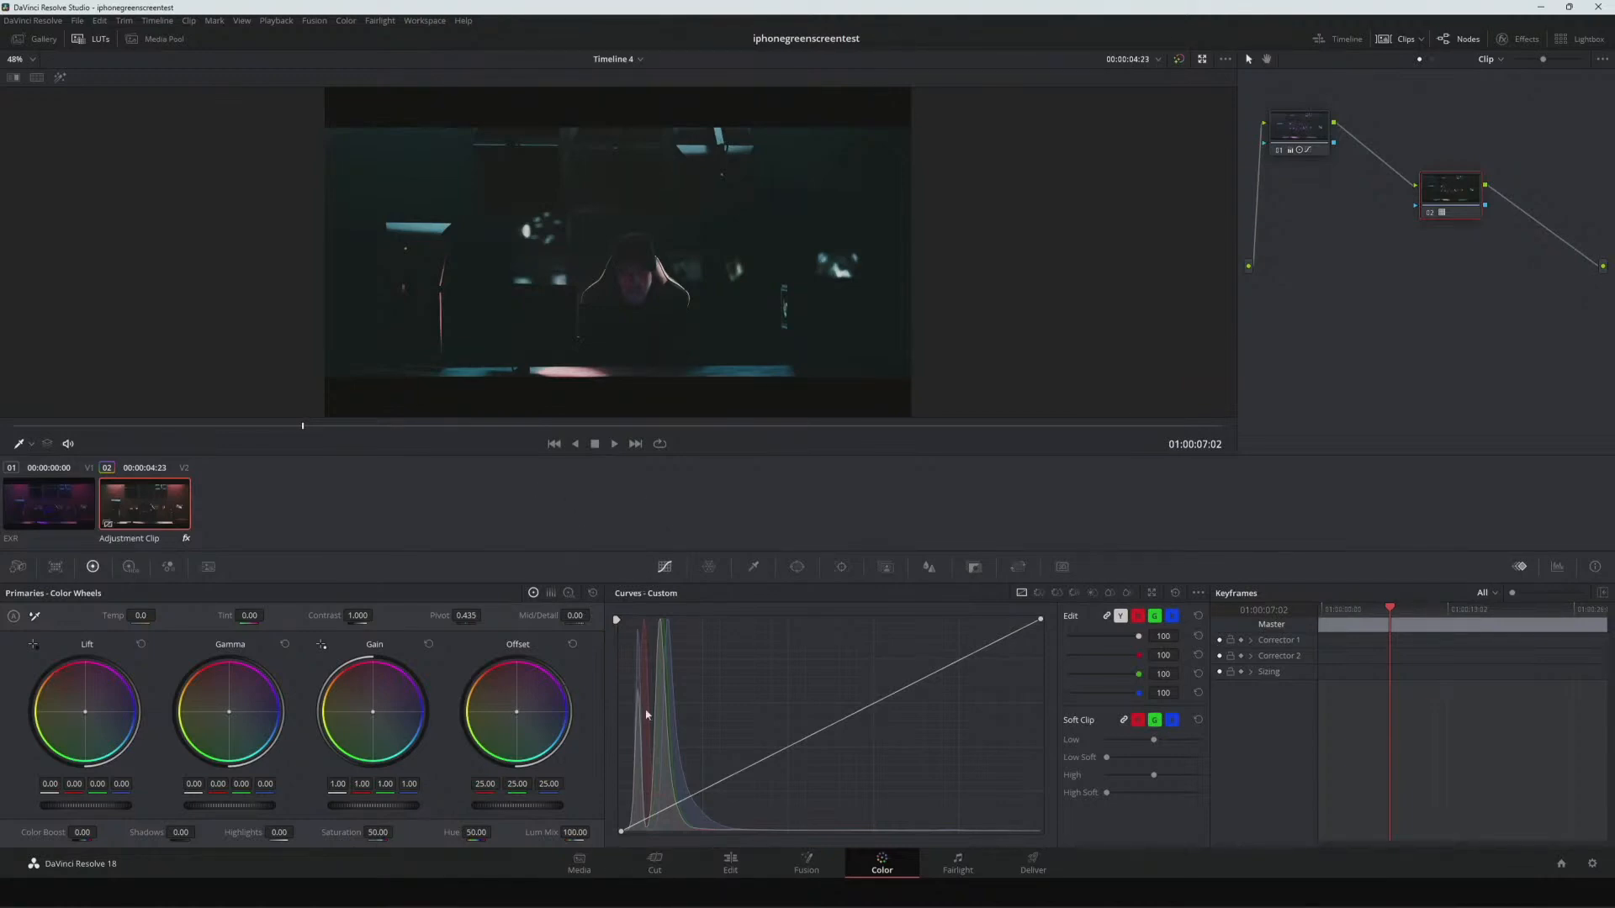
- Return to the Edit page and scrub Timeline 4 to 01:00:14:12 to review the graded shot
click(751, 859)
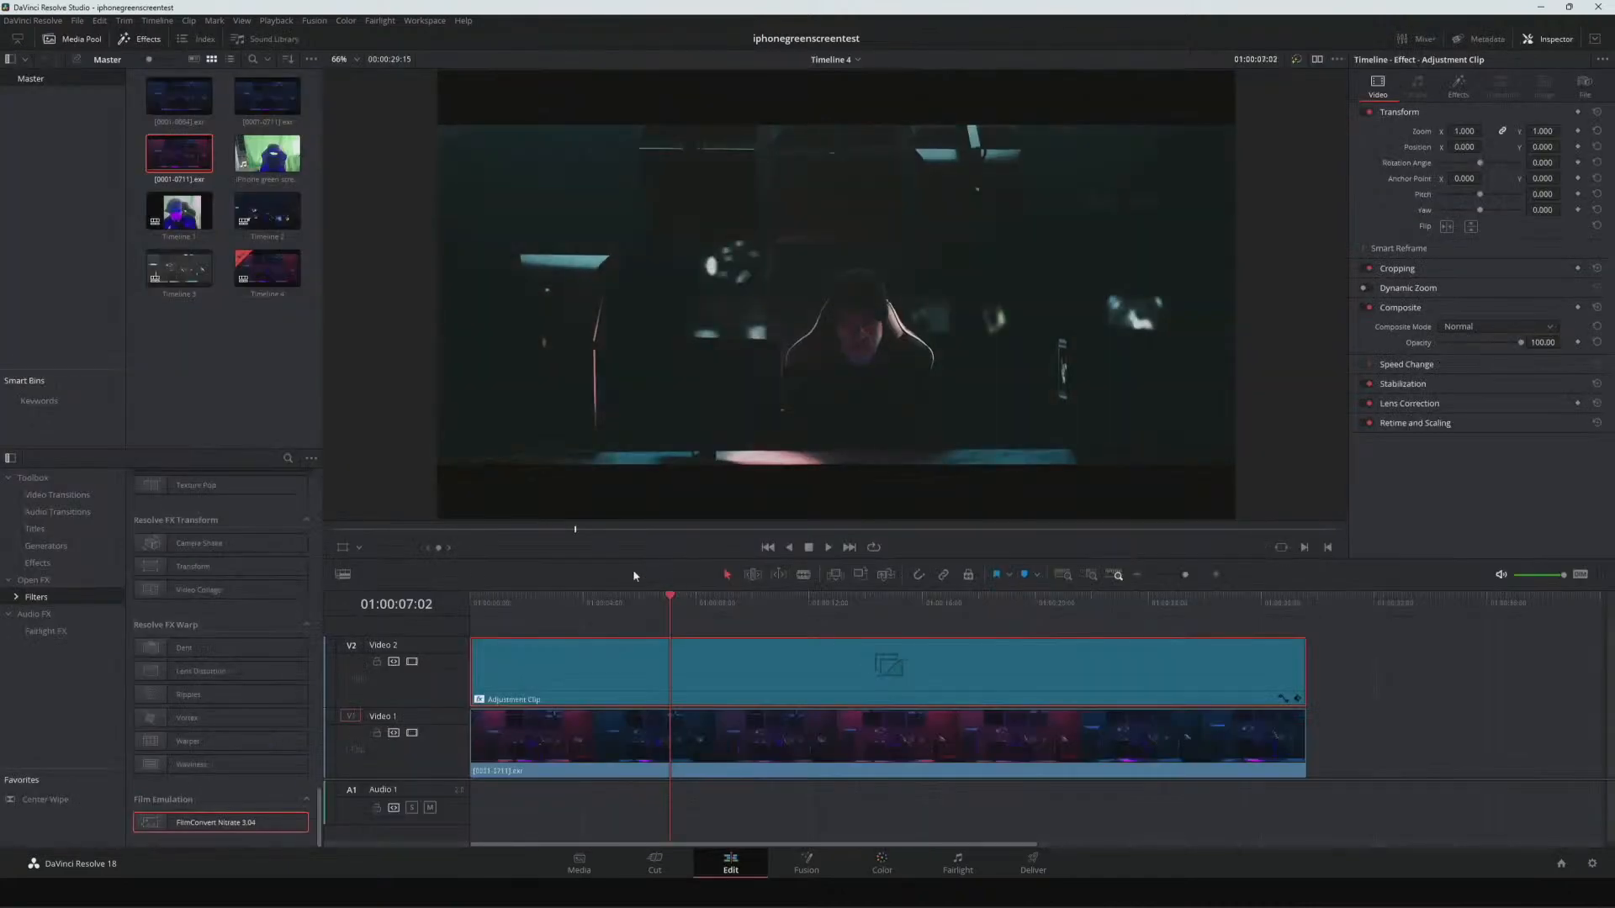
drag(670, 604, 882, 607)
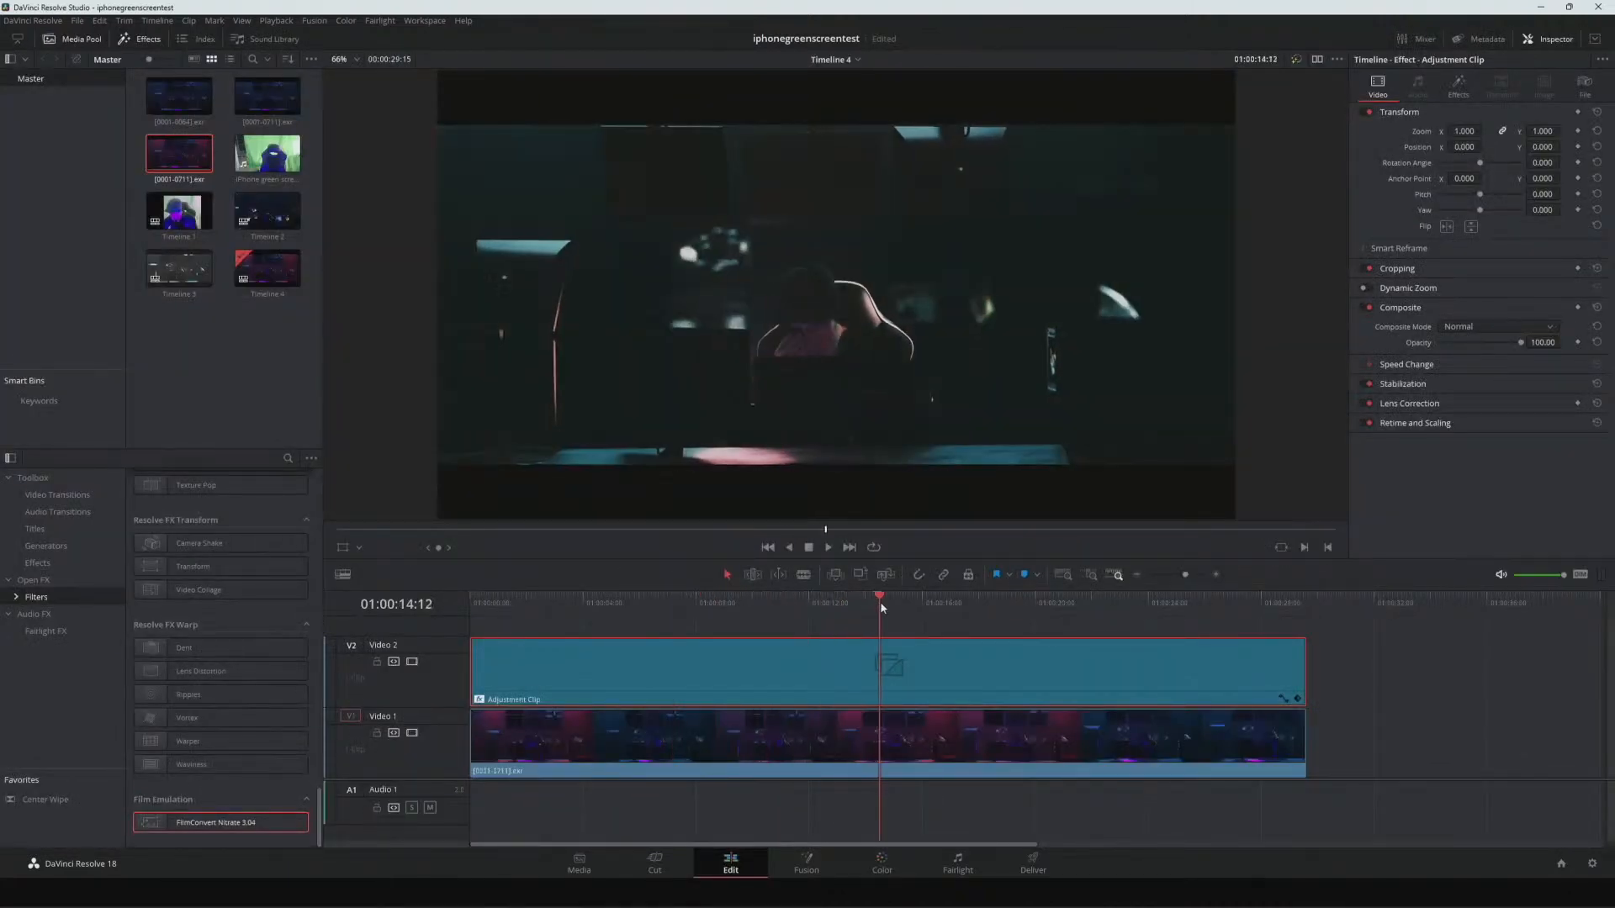
- Play back the graded shot in Timeline 4, replay it from an earlier point, and stop at 01:00:11:18
key(space)
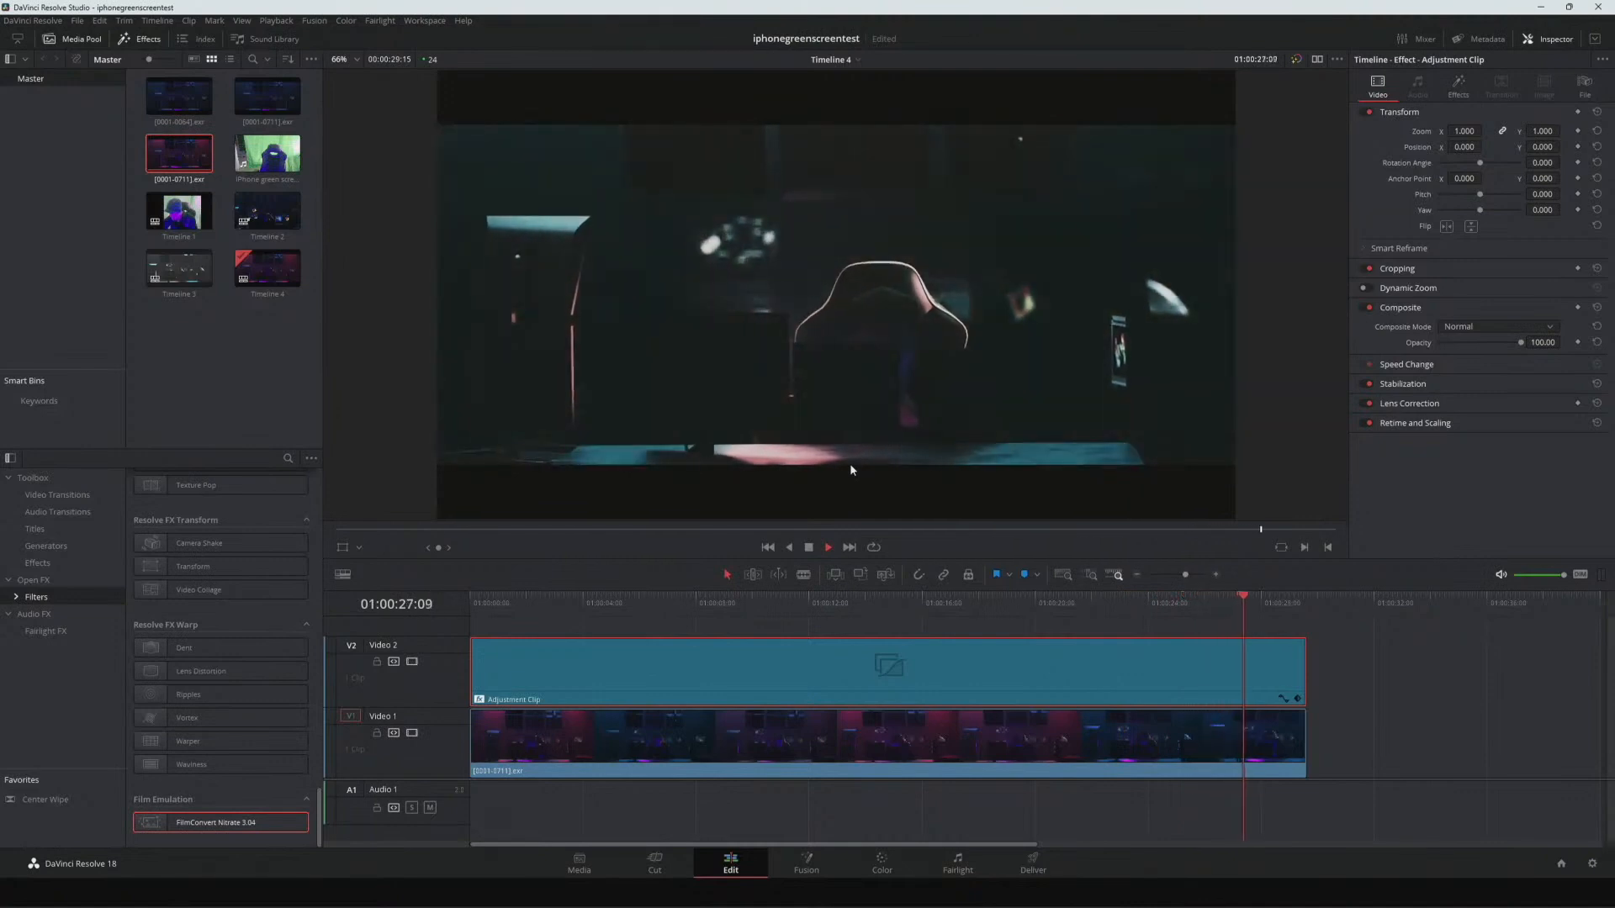
click(637, 603)
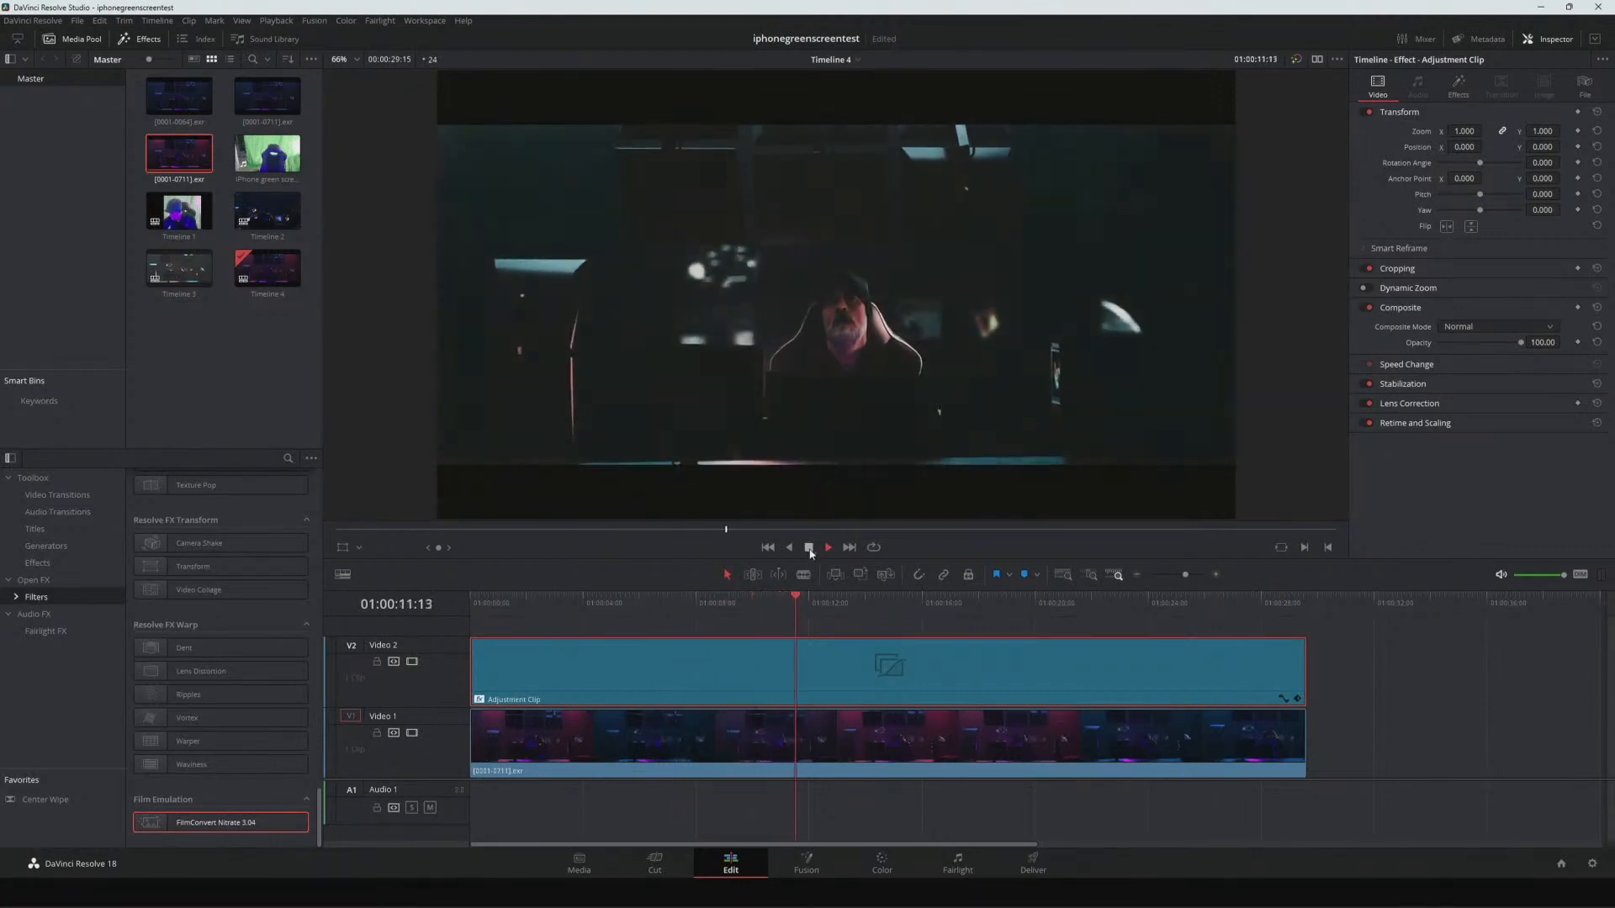
key(space)
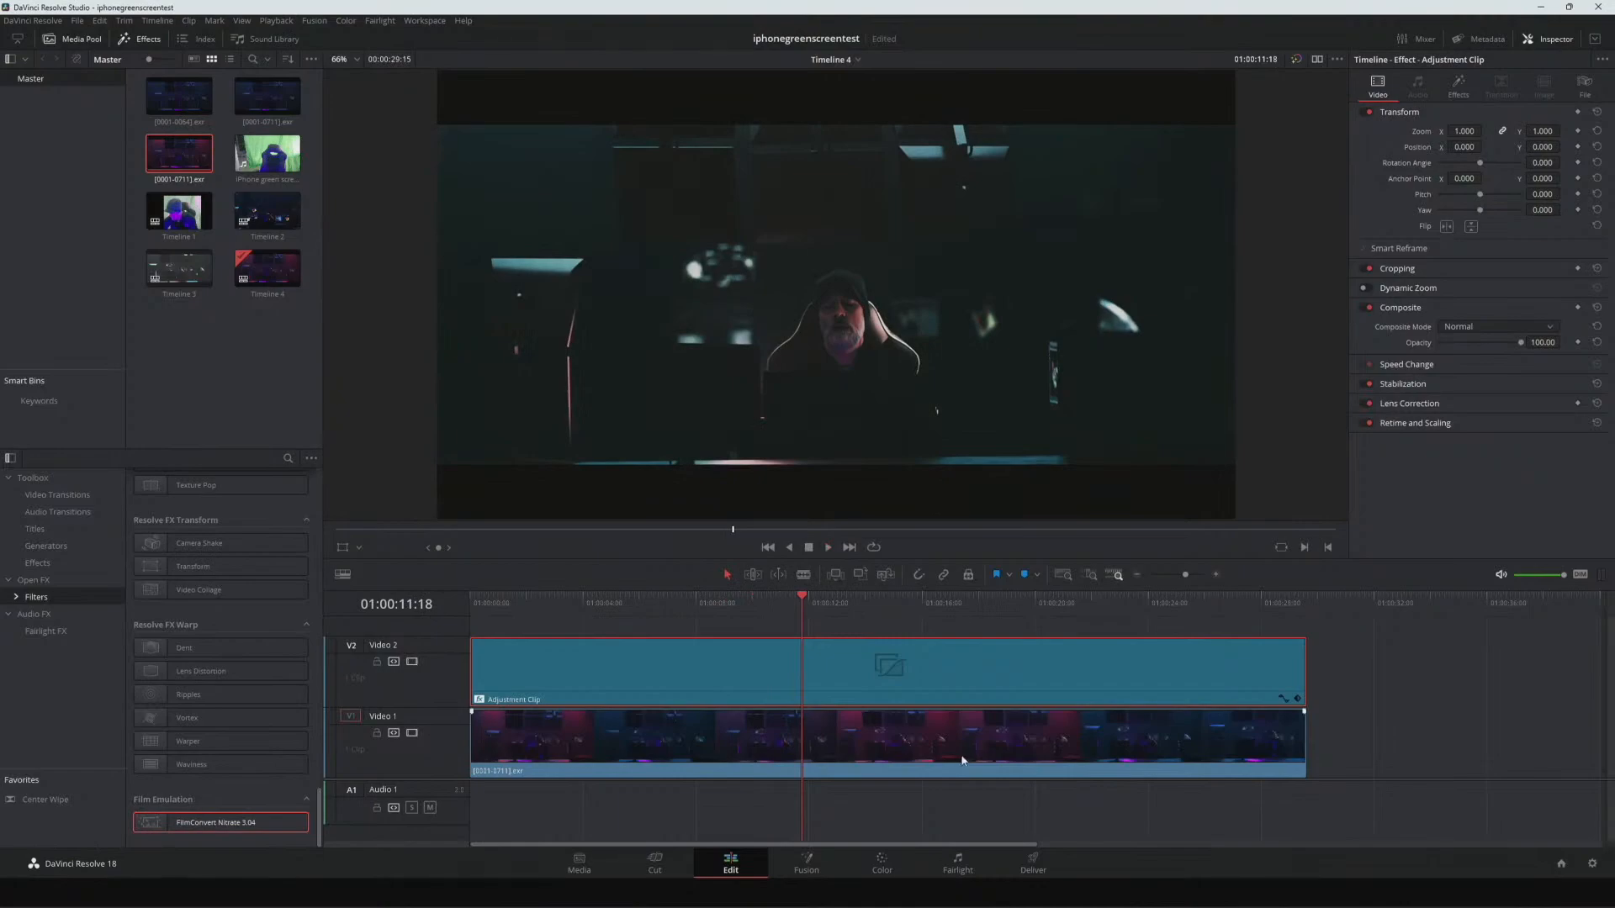
- Switch to Blender, widen the asset browser to two columns, and refresh the AssetLibraries library
key(alt+Tab)
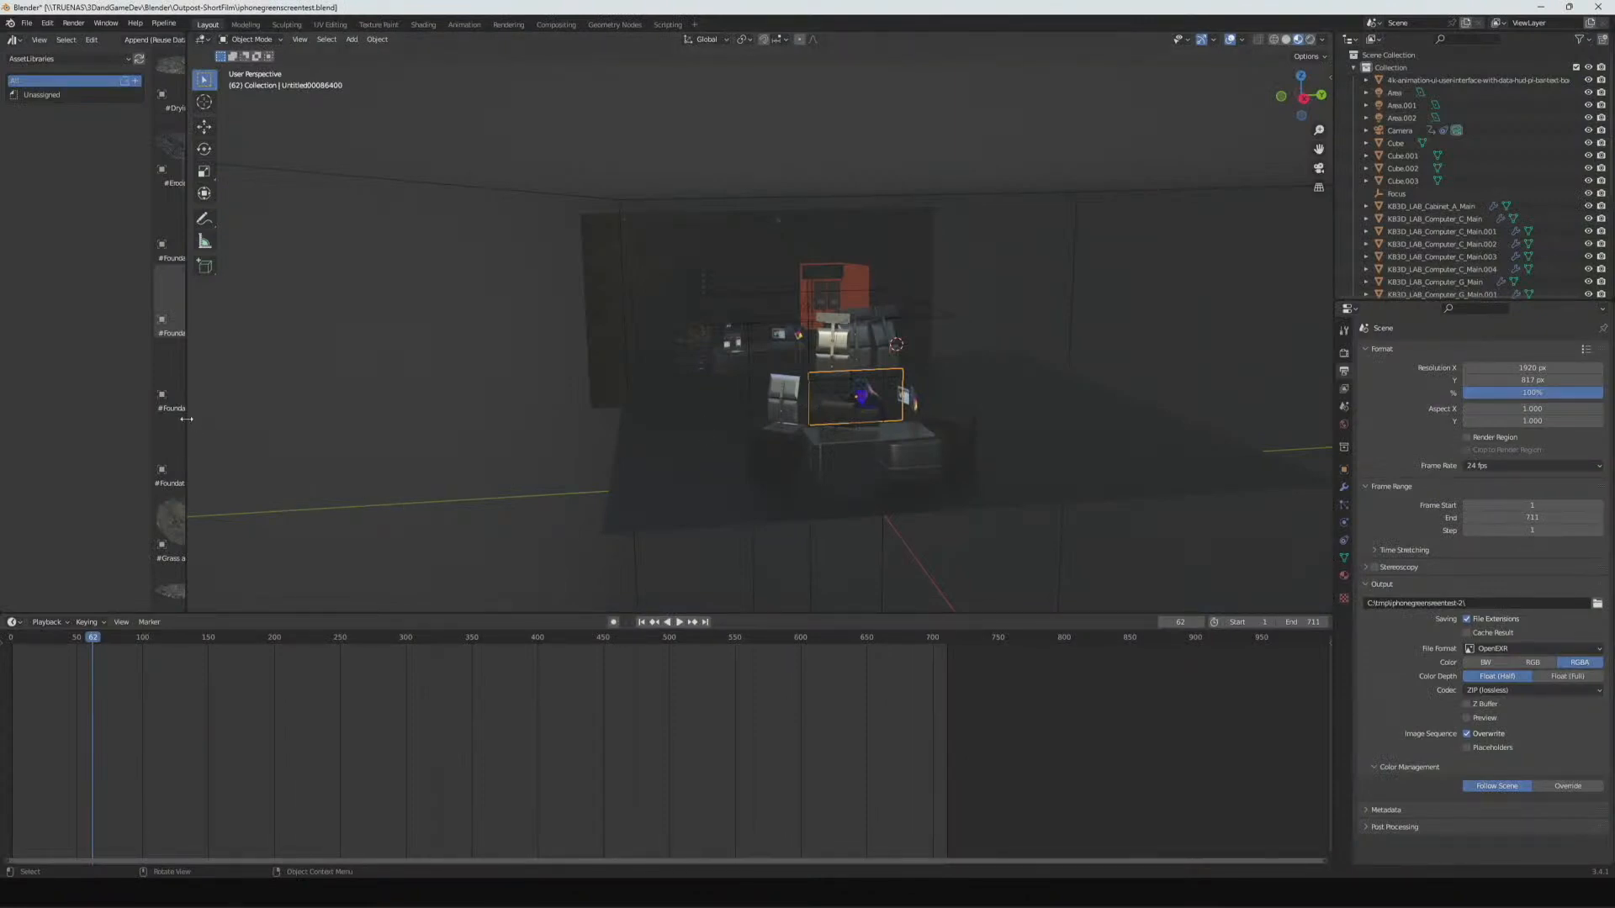
drag(186, 419, 338, 418)
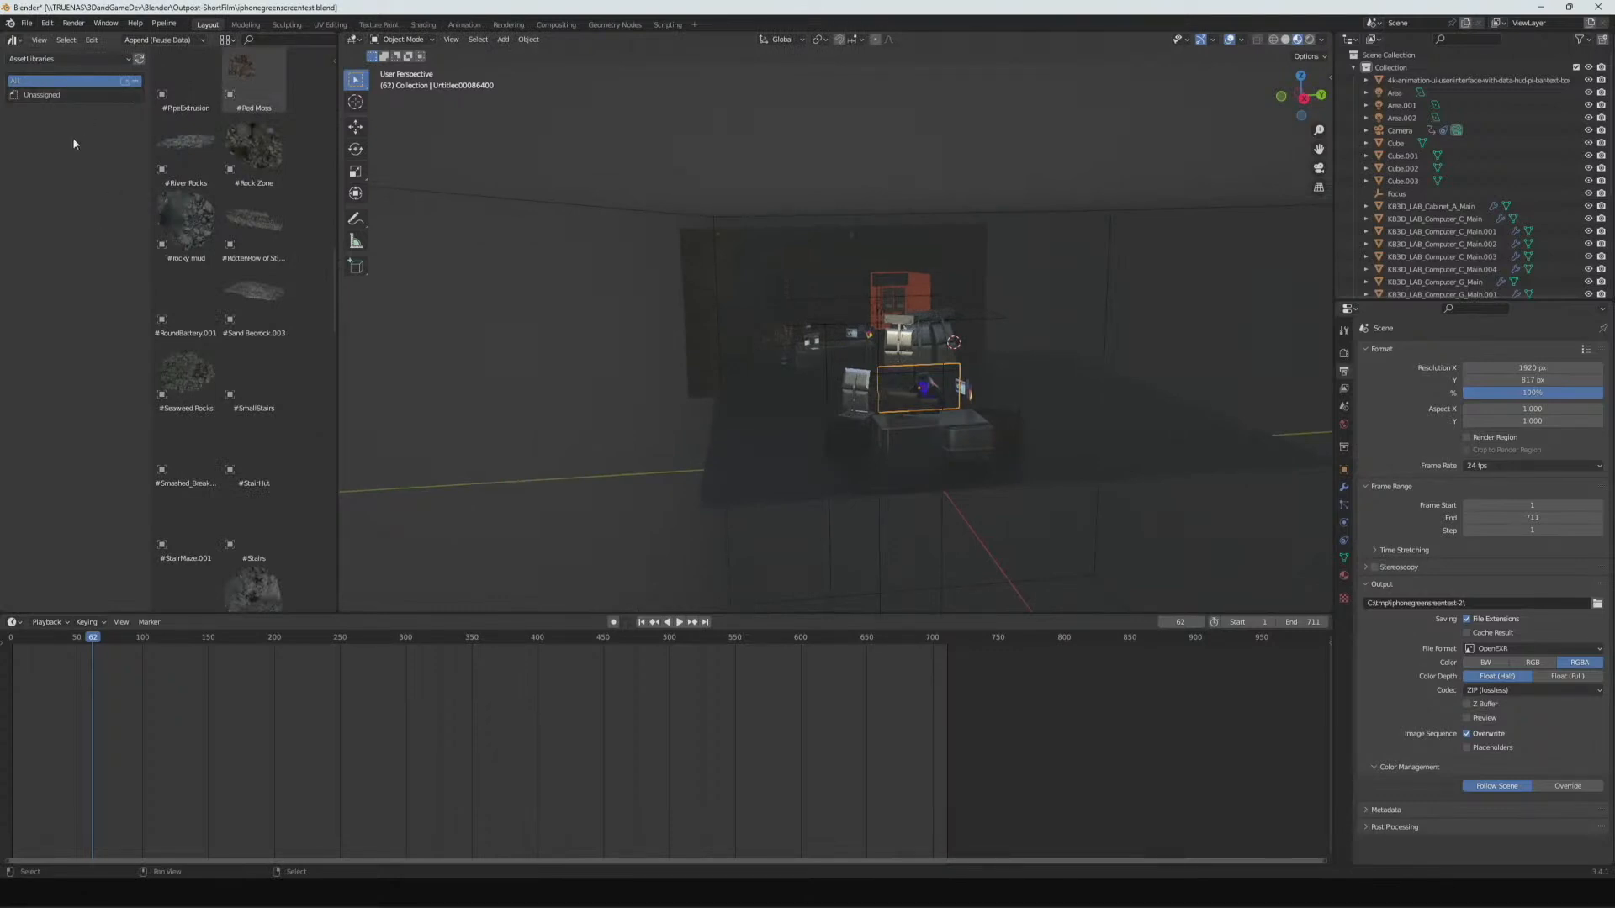
click(73, 58)
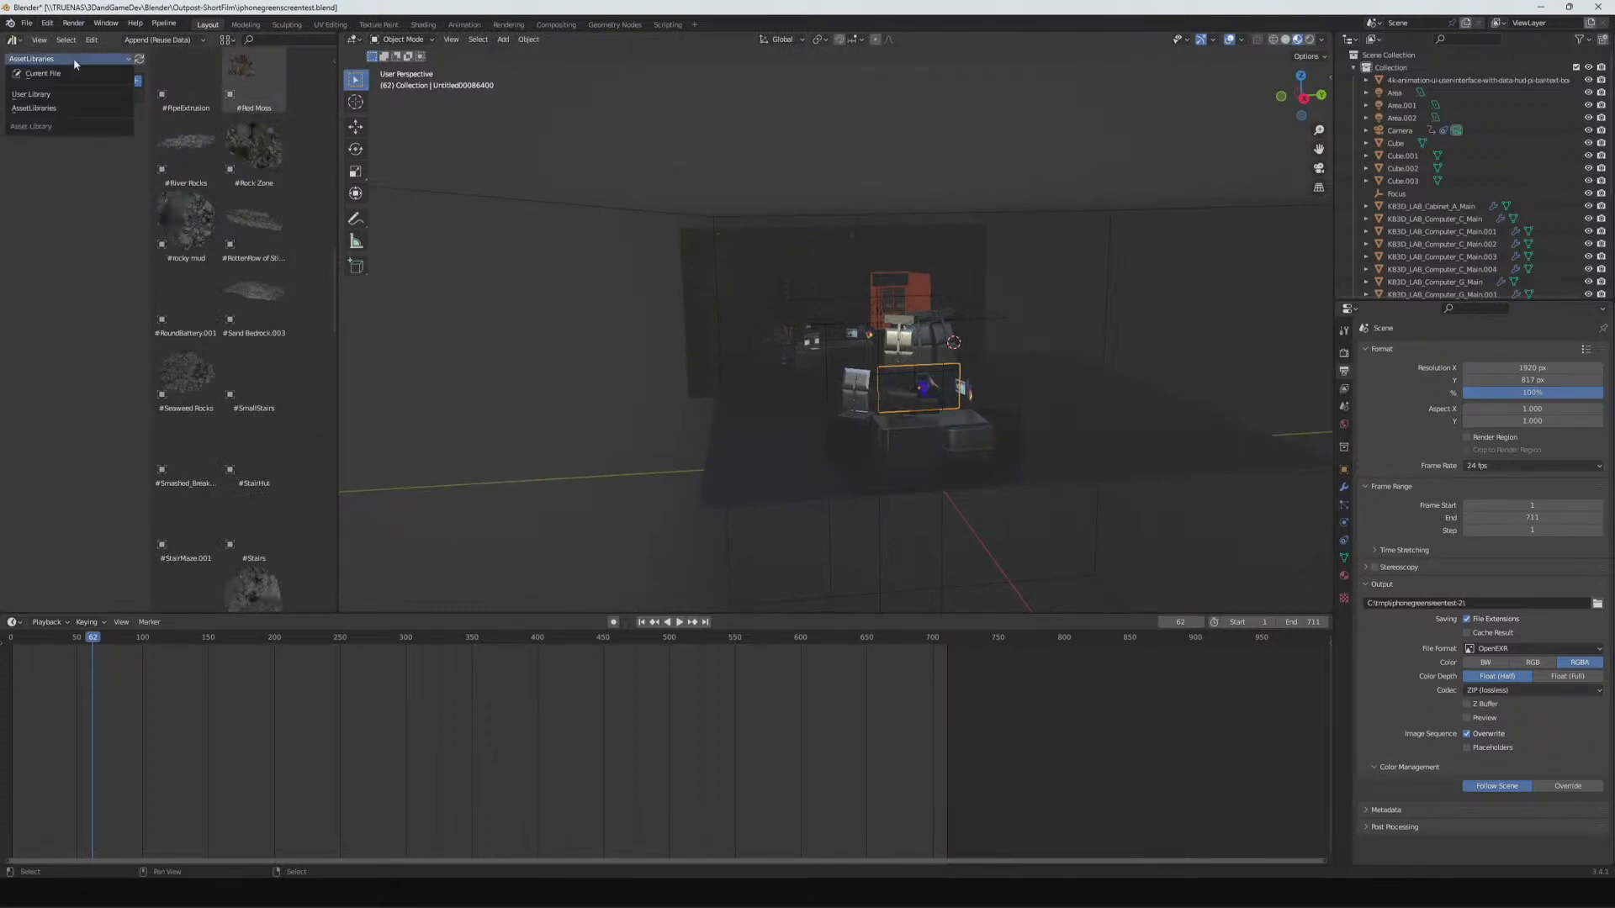
click(73, 115)
click(139, 58)
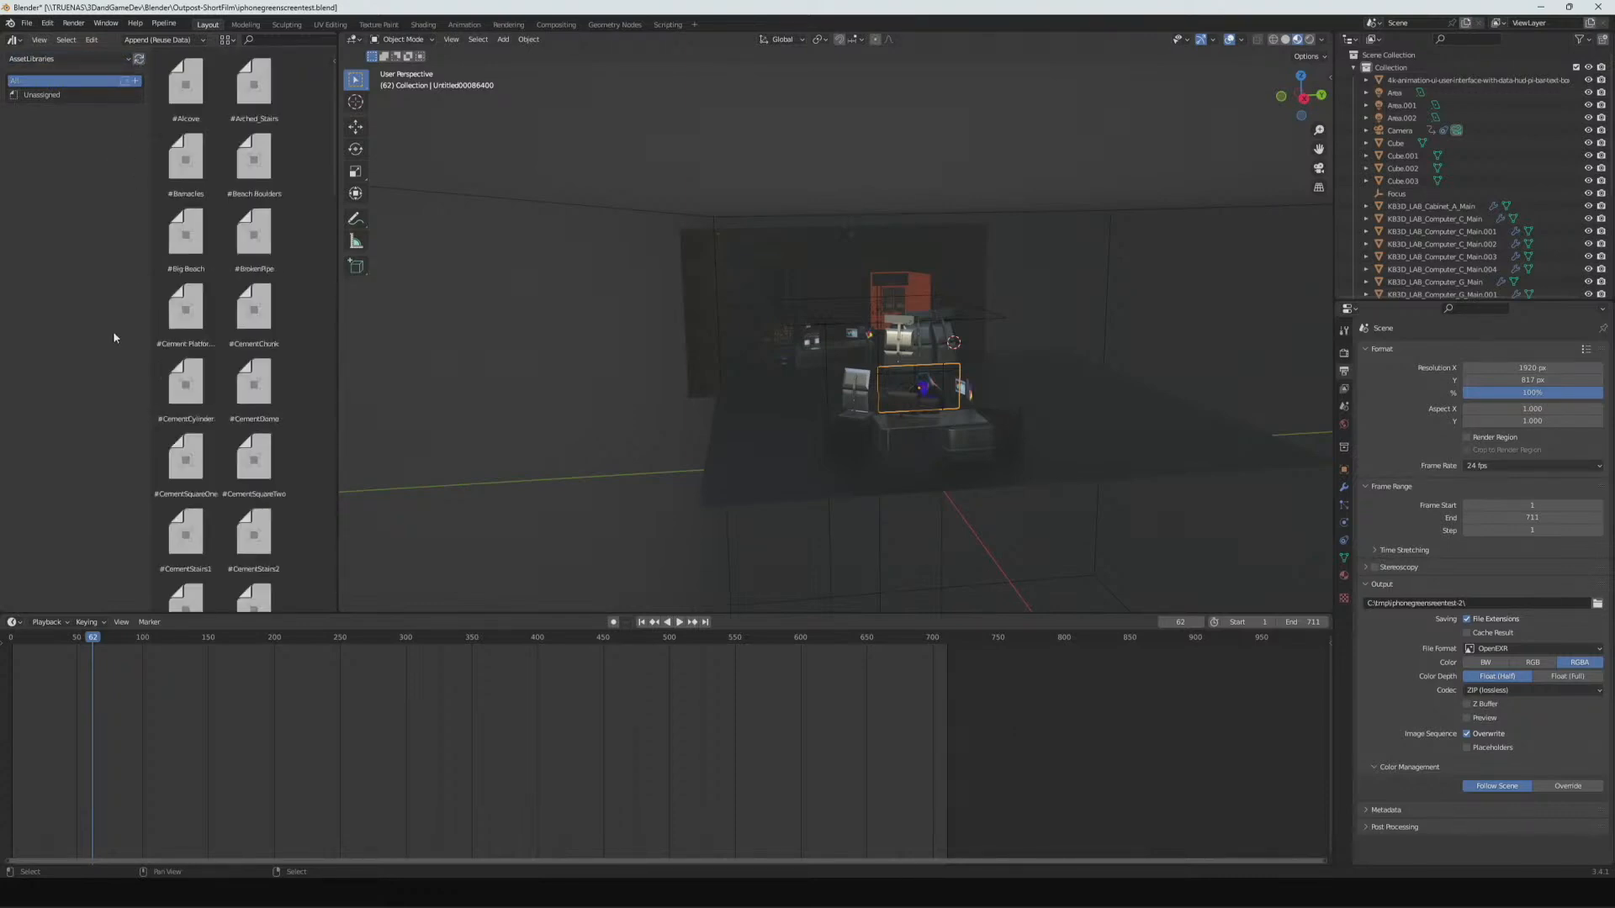
- Browse the asset library's rock, mud, stair and wall assets and the first 737 and B29 parts
scroll(235, 370, down, 5)
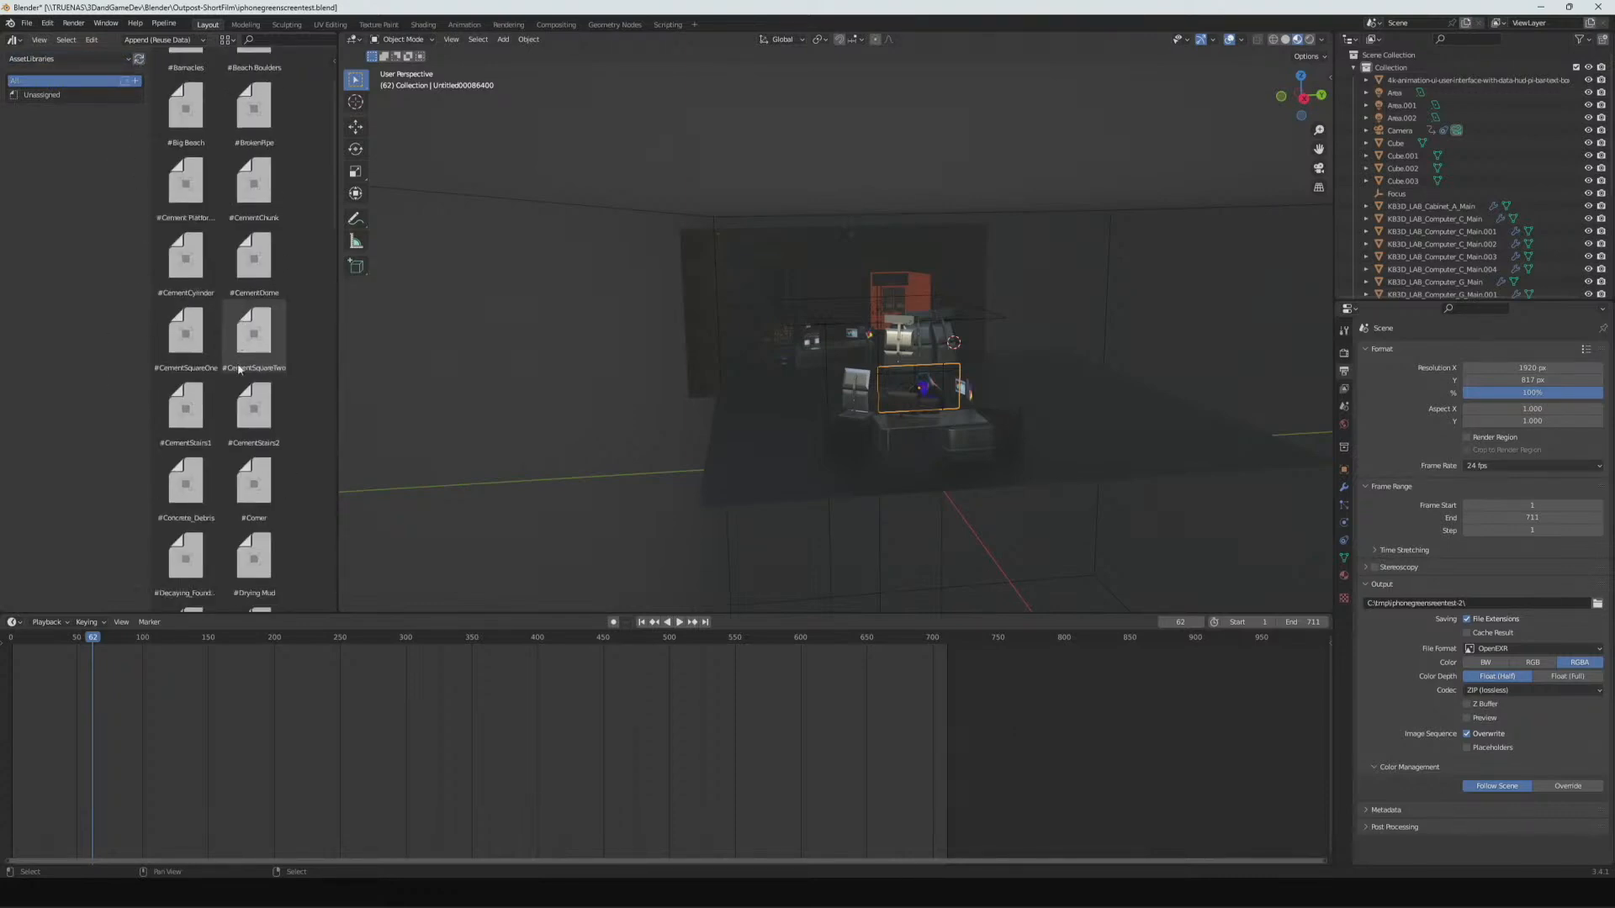
scroll(235, 370, up, 1)
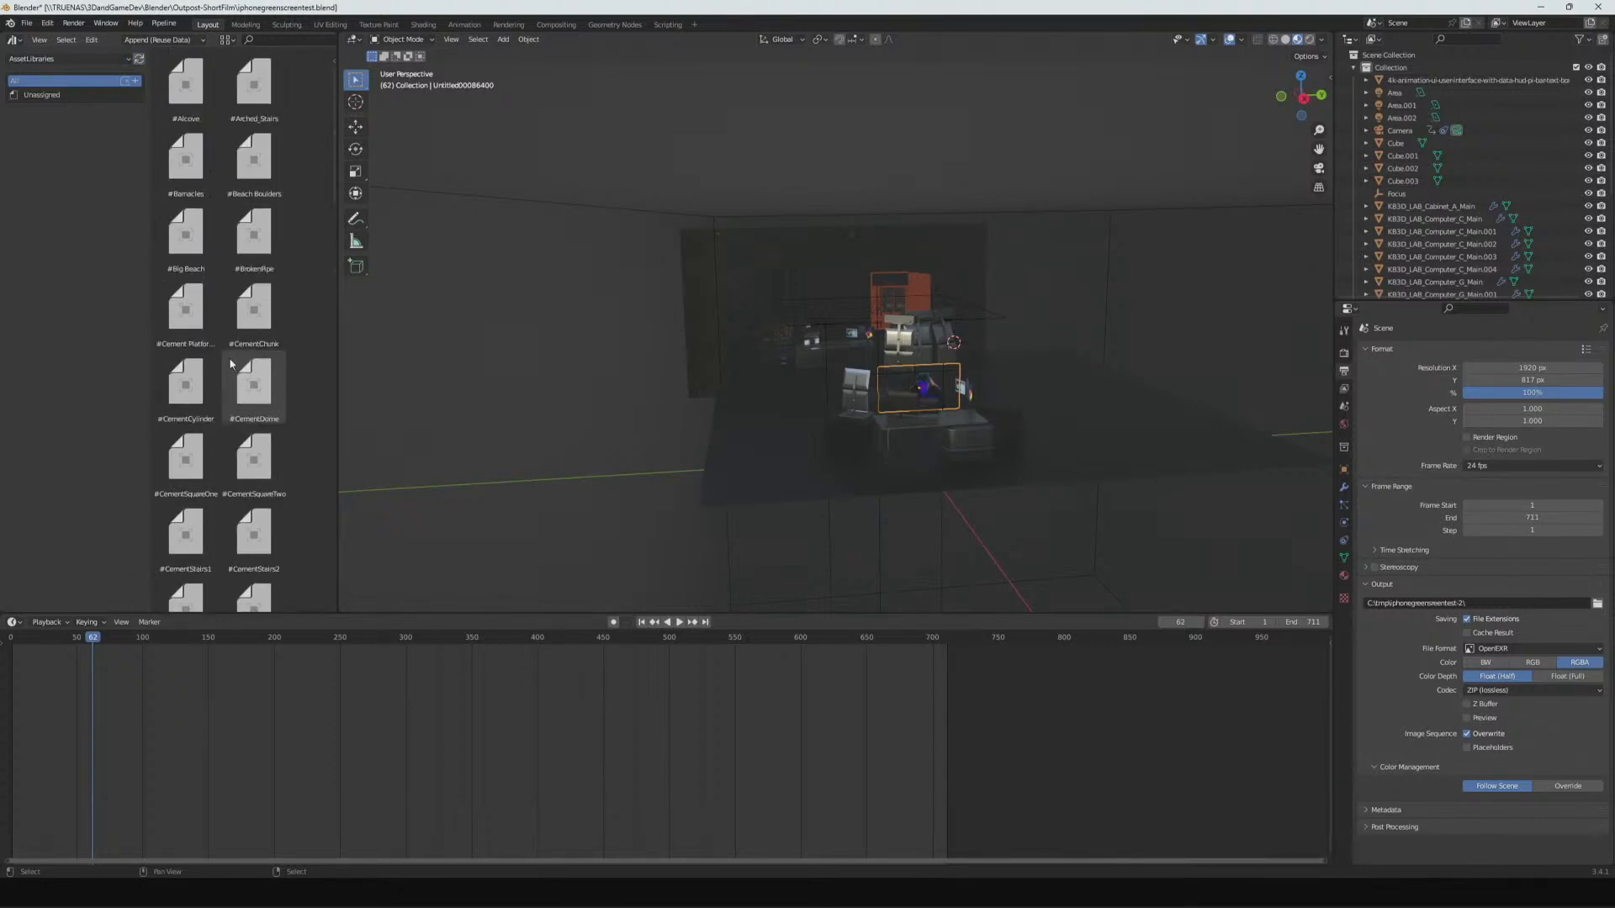
drag(334, 233, 341, 545)
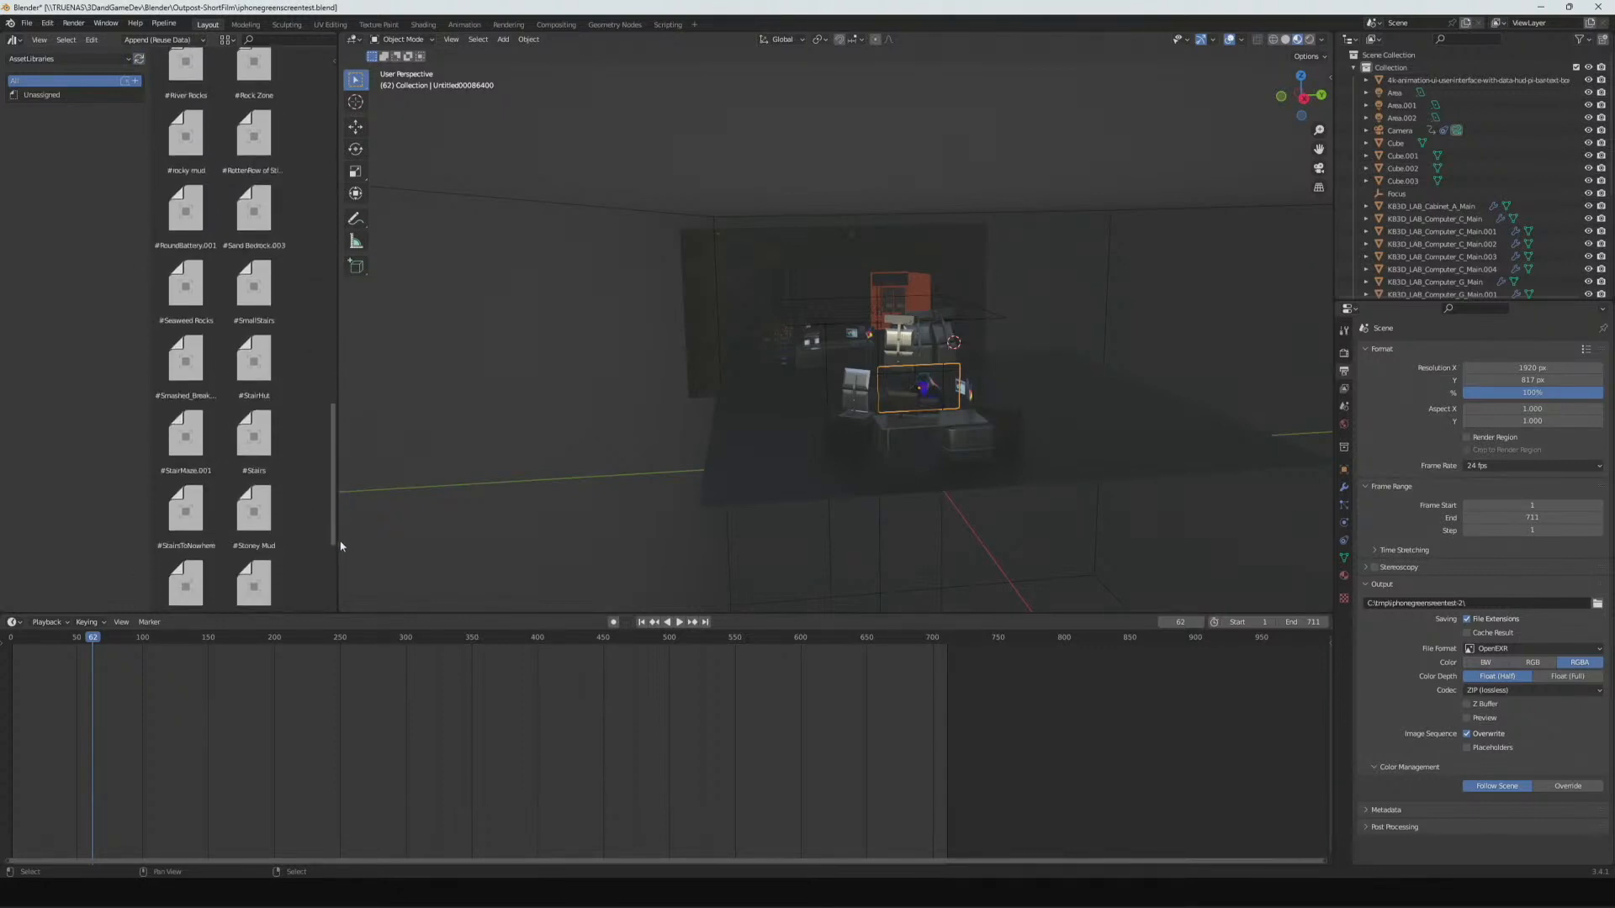
click(253, 360)
click(253, 433)
click(264, 505)
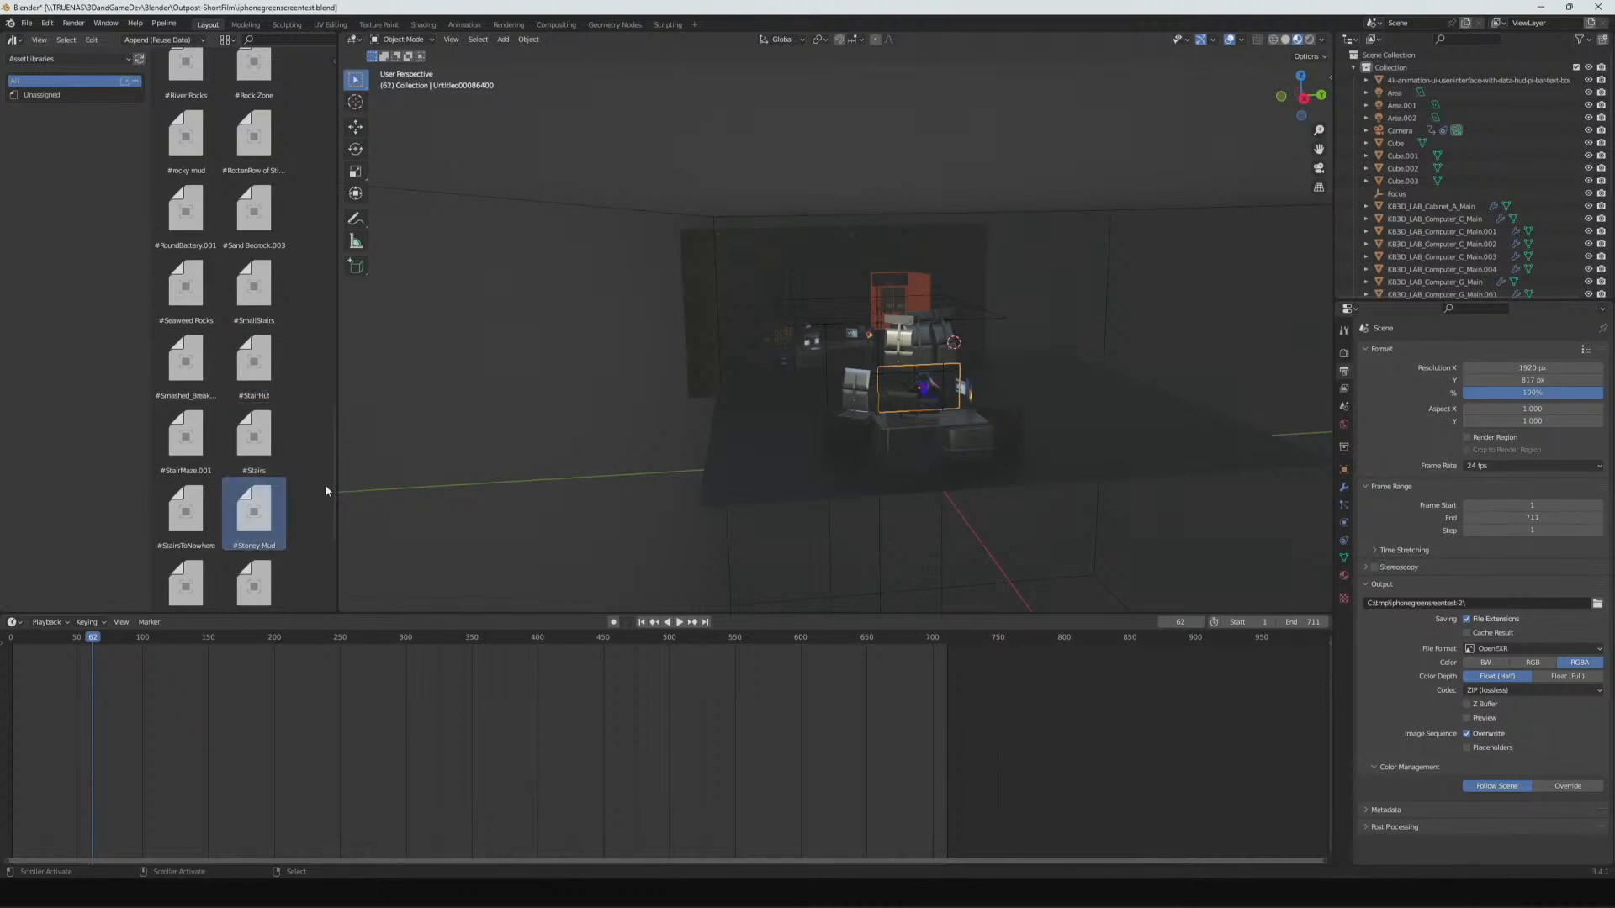
drag(340, 522, 338, 587)
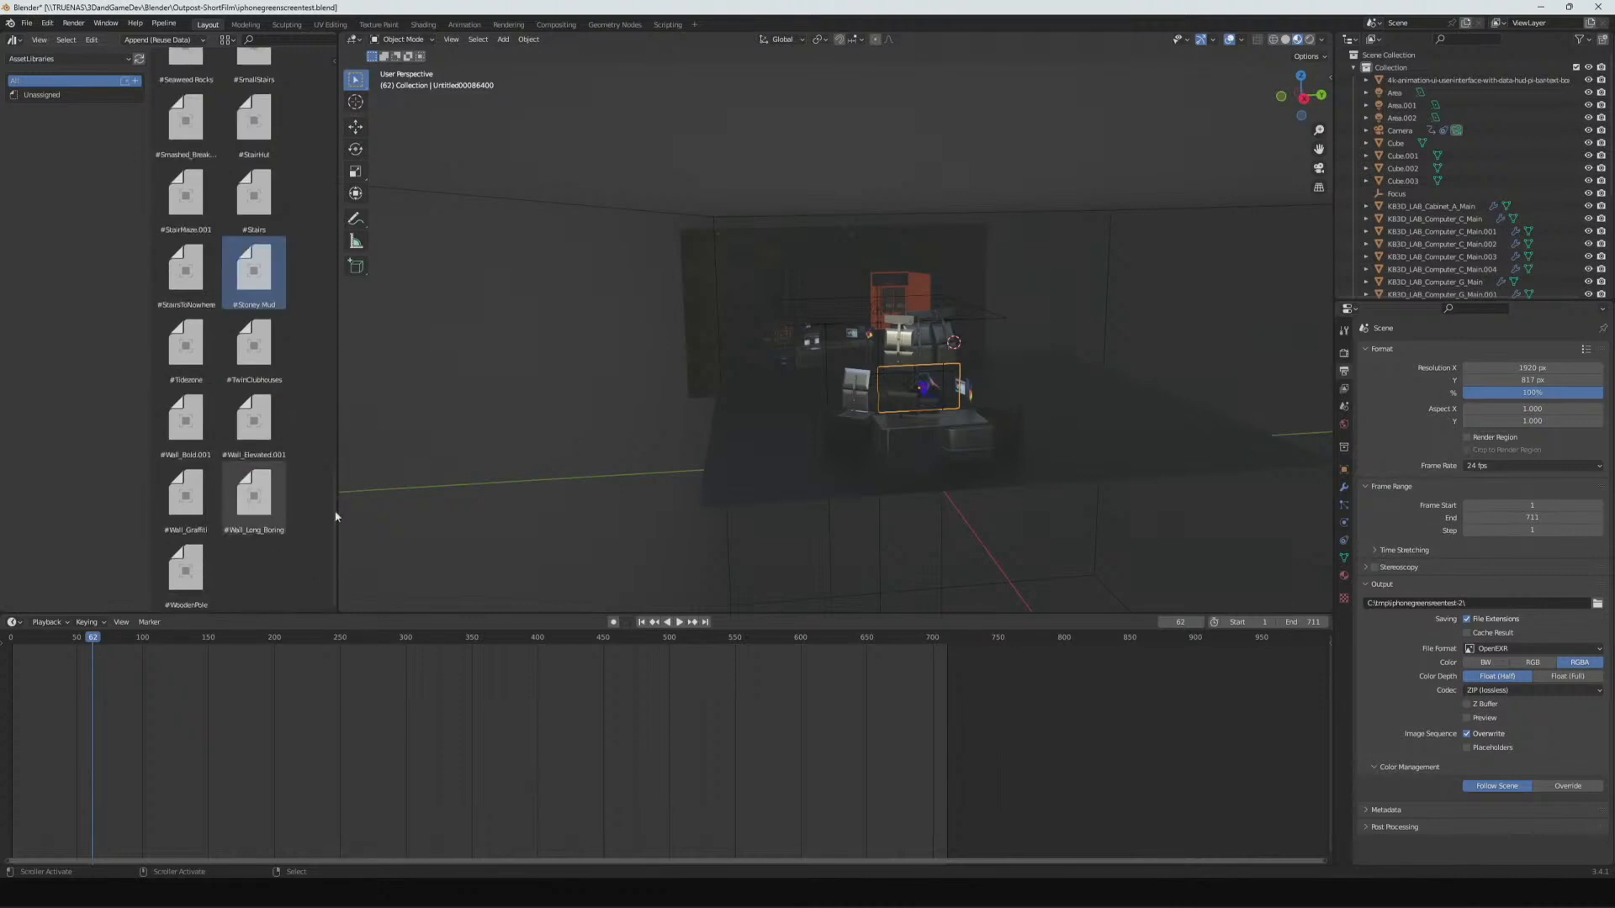
scroll(329, 526, down, 6)
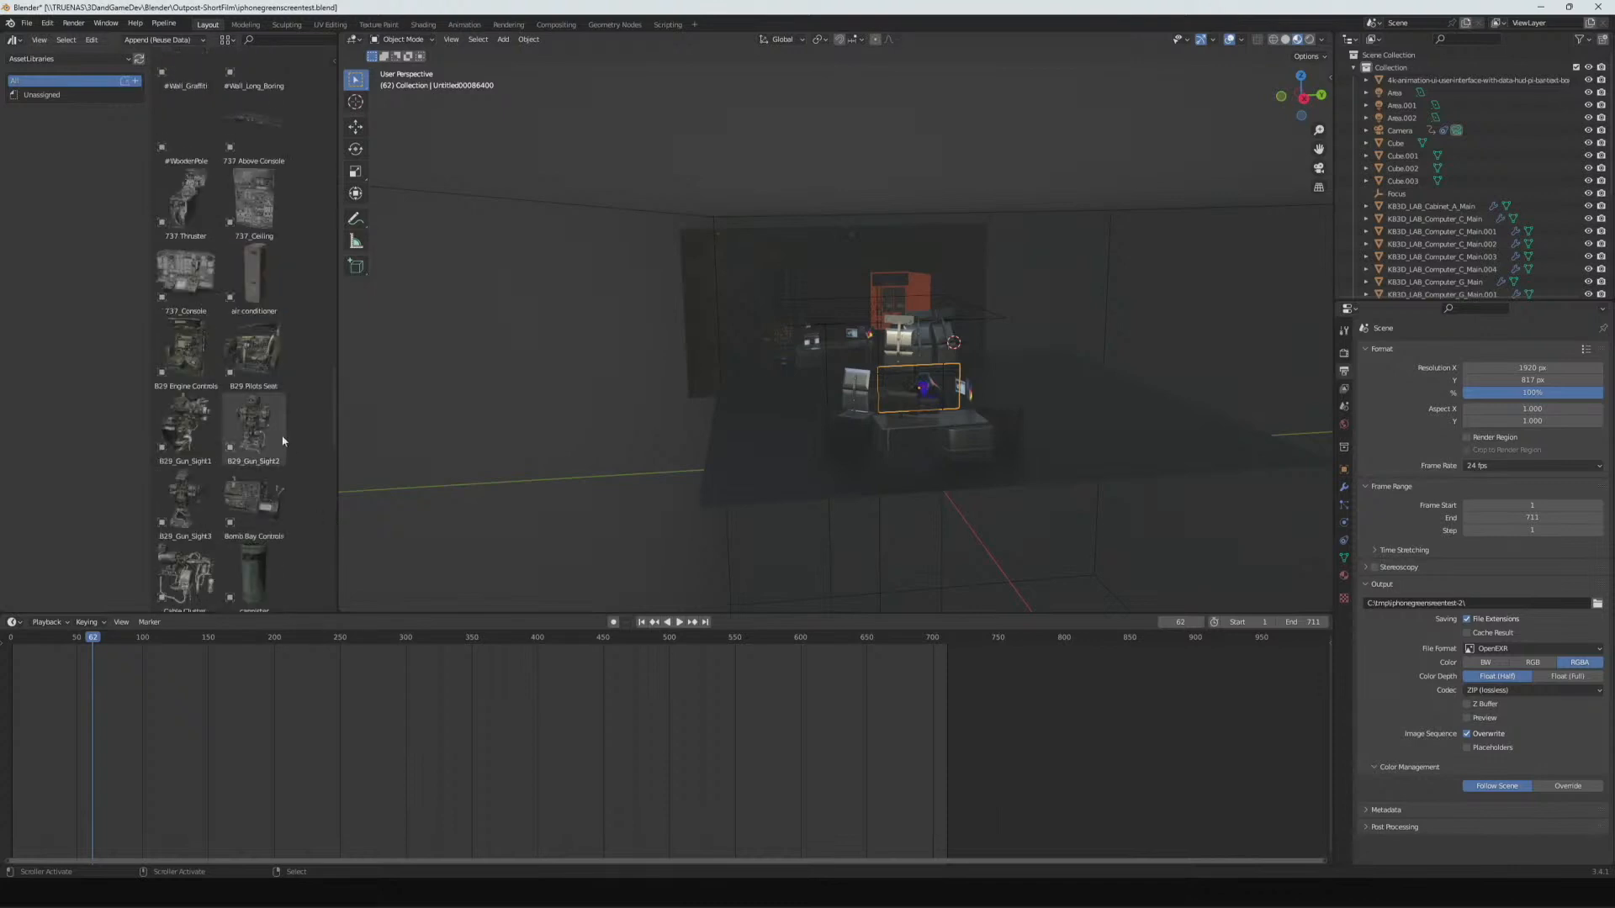
scroll(261, 436, up, 2)
scroll(261, 436, up, 6)
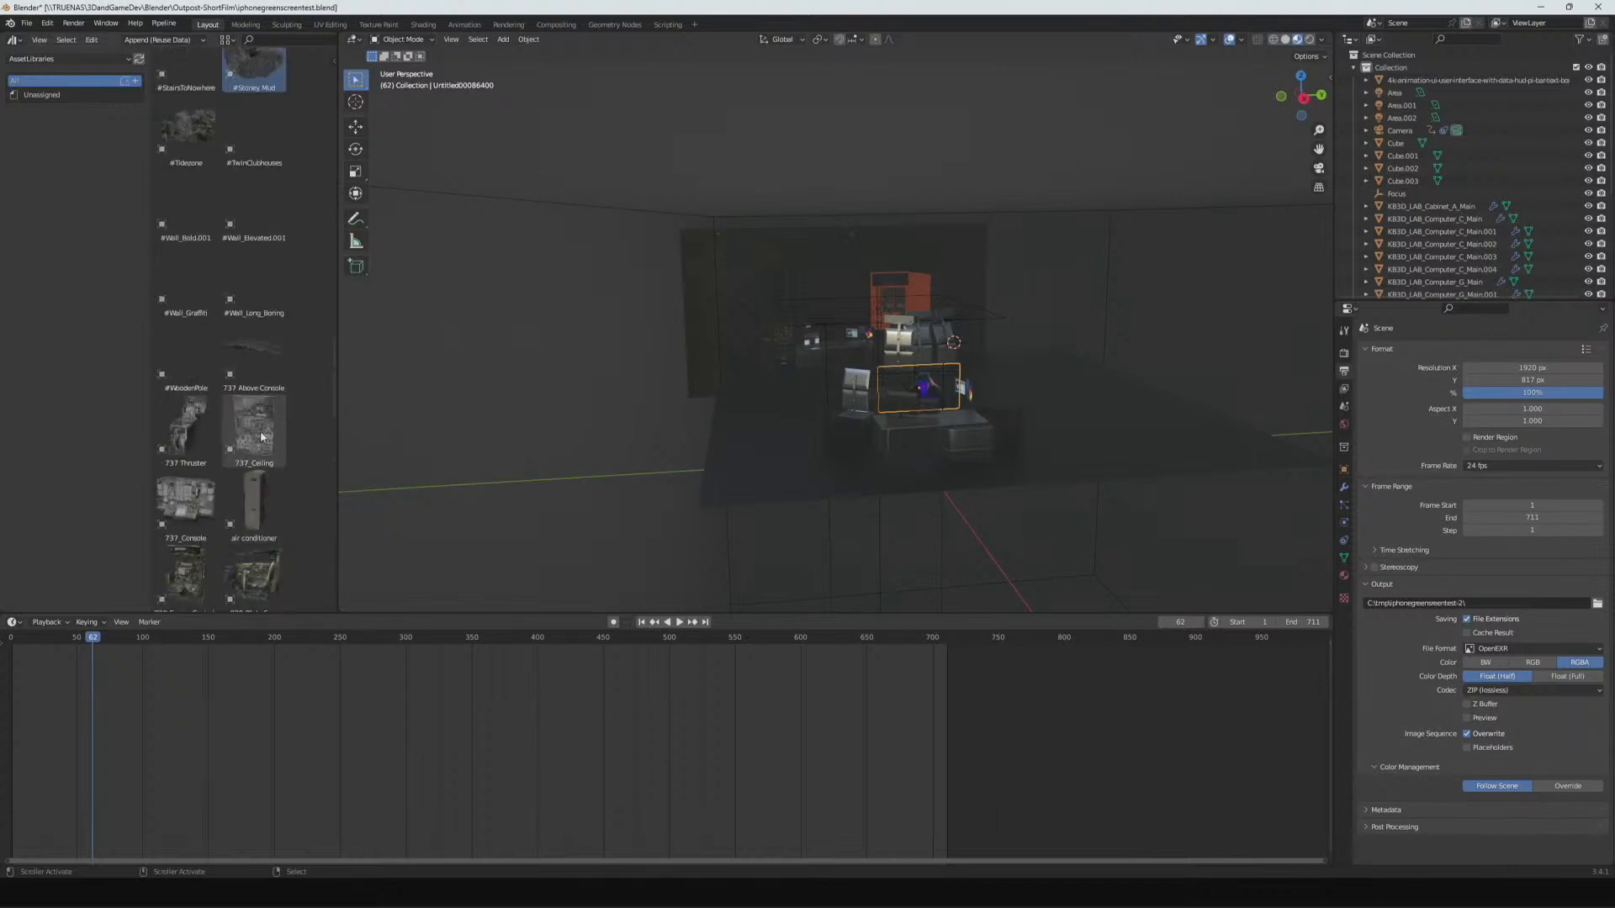
scroll(262, 431, up, 5)
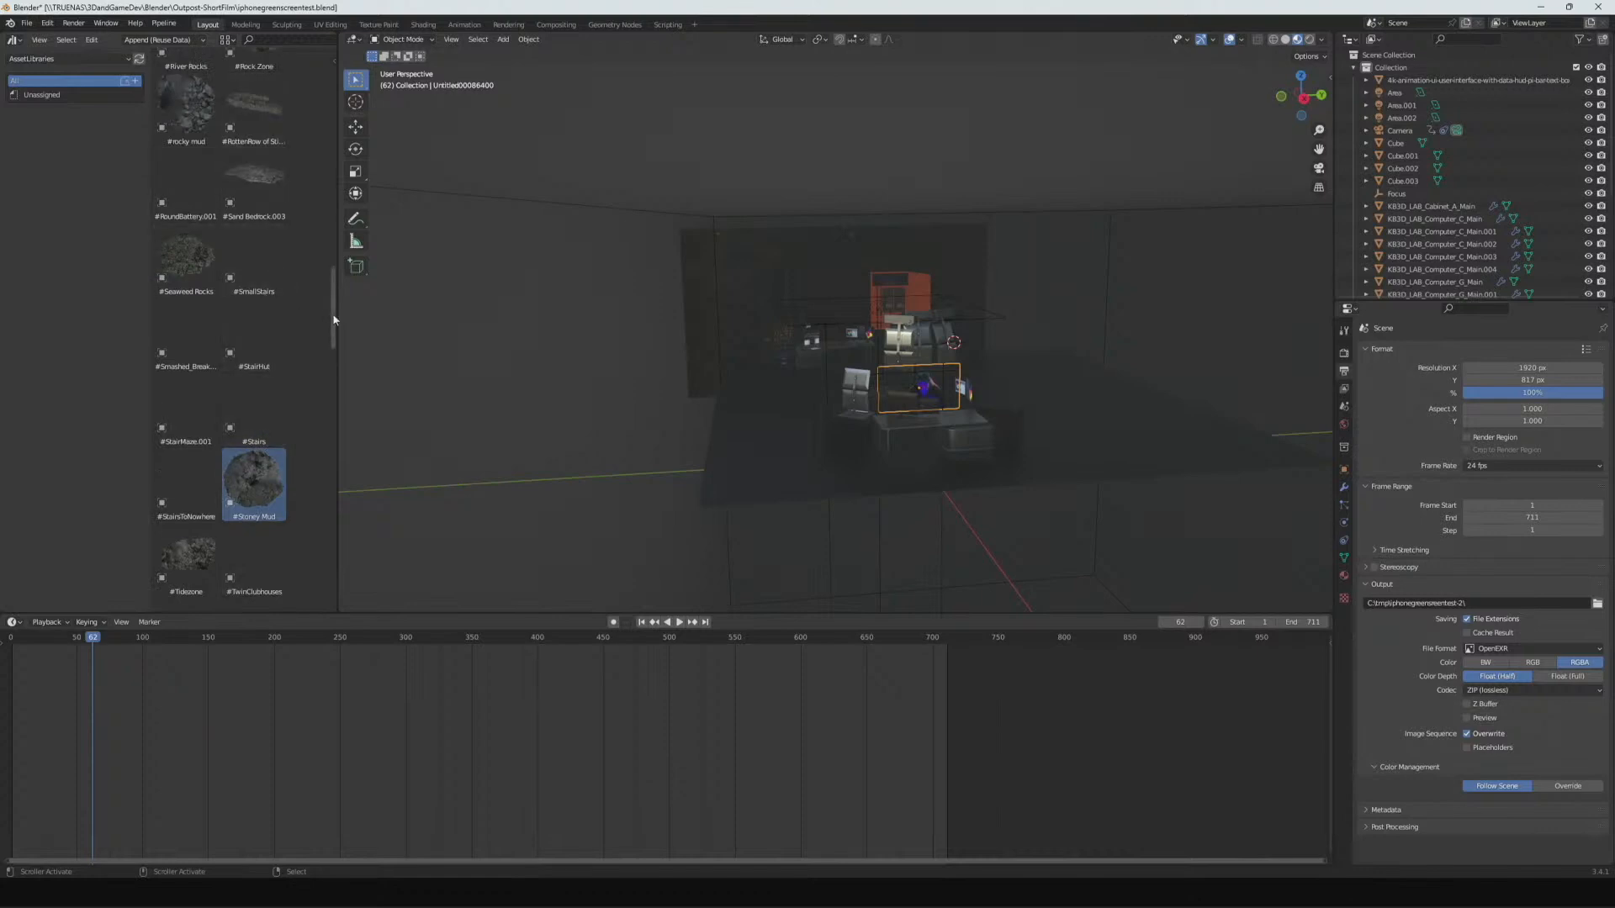
- Examine the 737 and B29 aircraft parts, Bomb Bay Controls, Cable Cluster and neighbouring assets as possible set dressing
drag(334, 318, 341, 414)
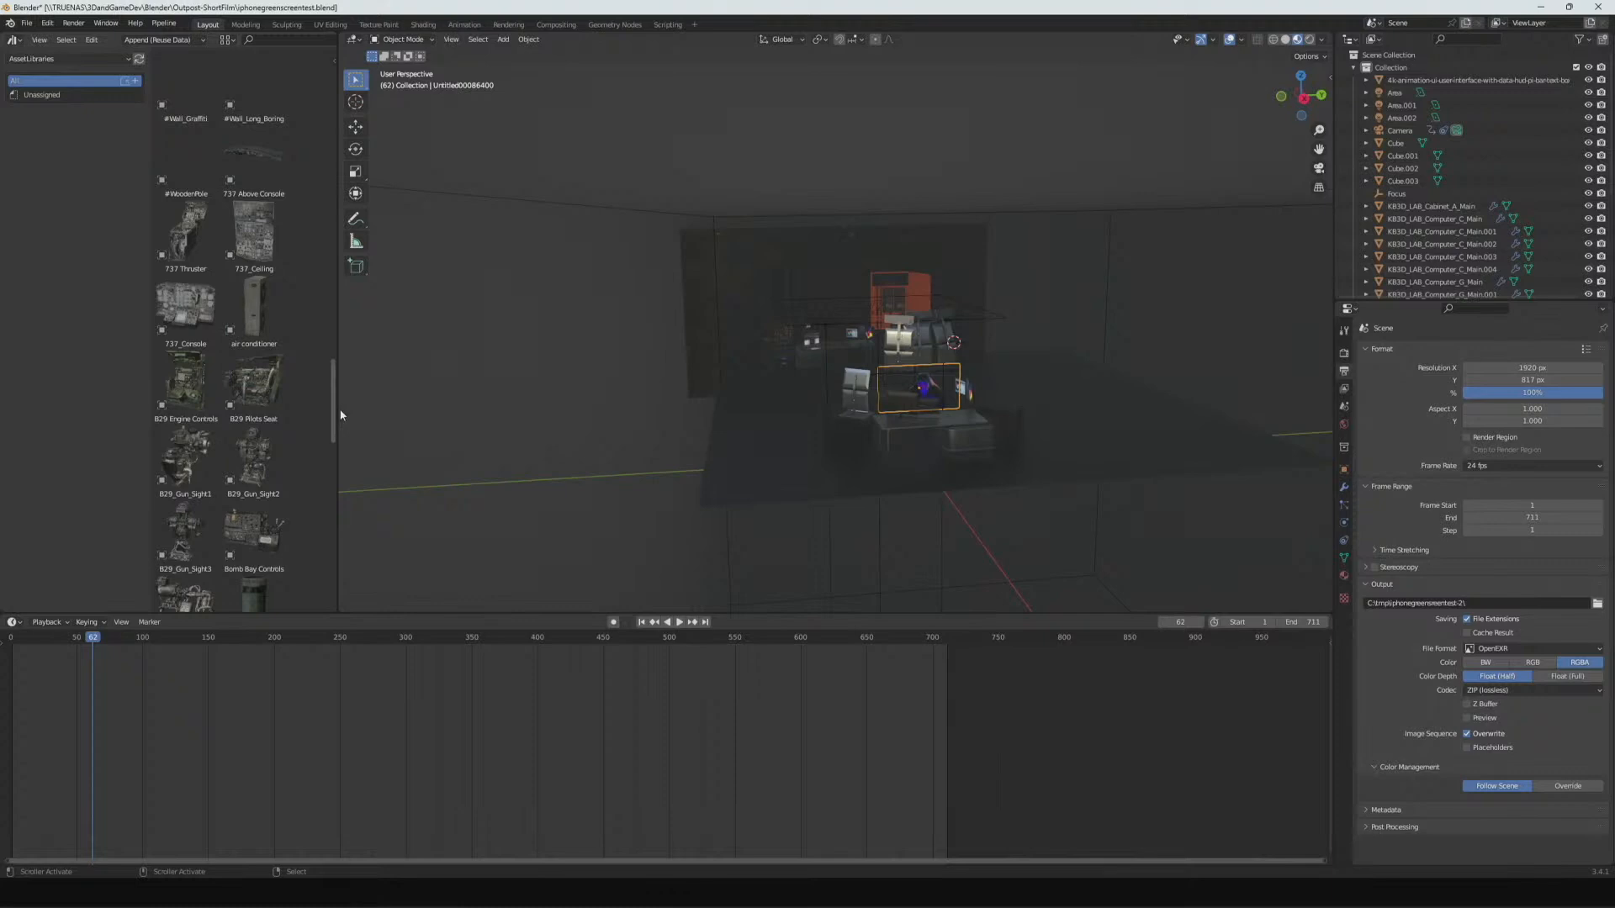
drag(342, 415, 341, 405)
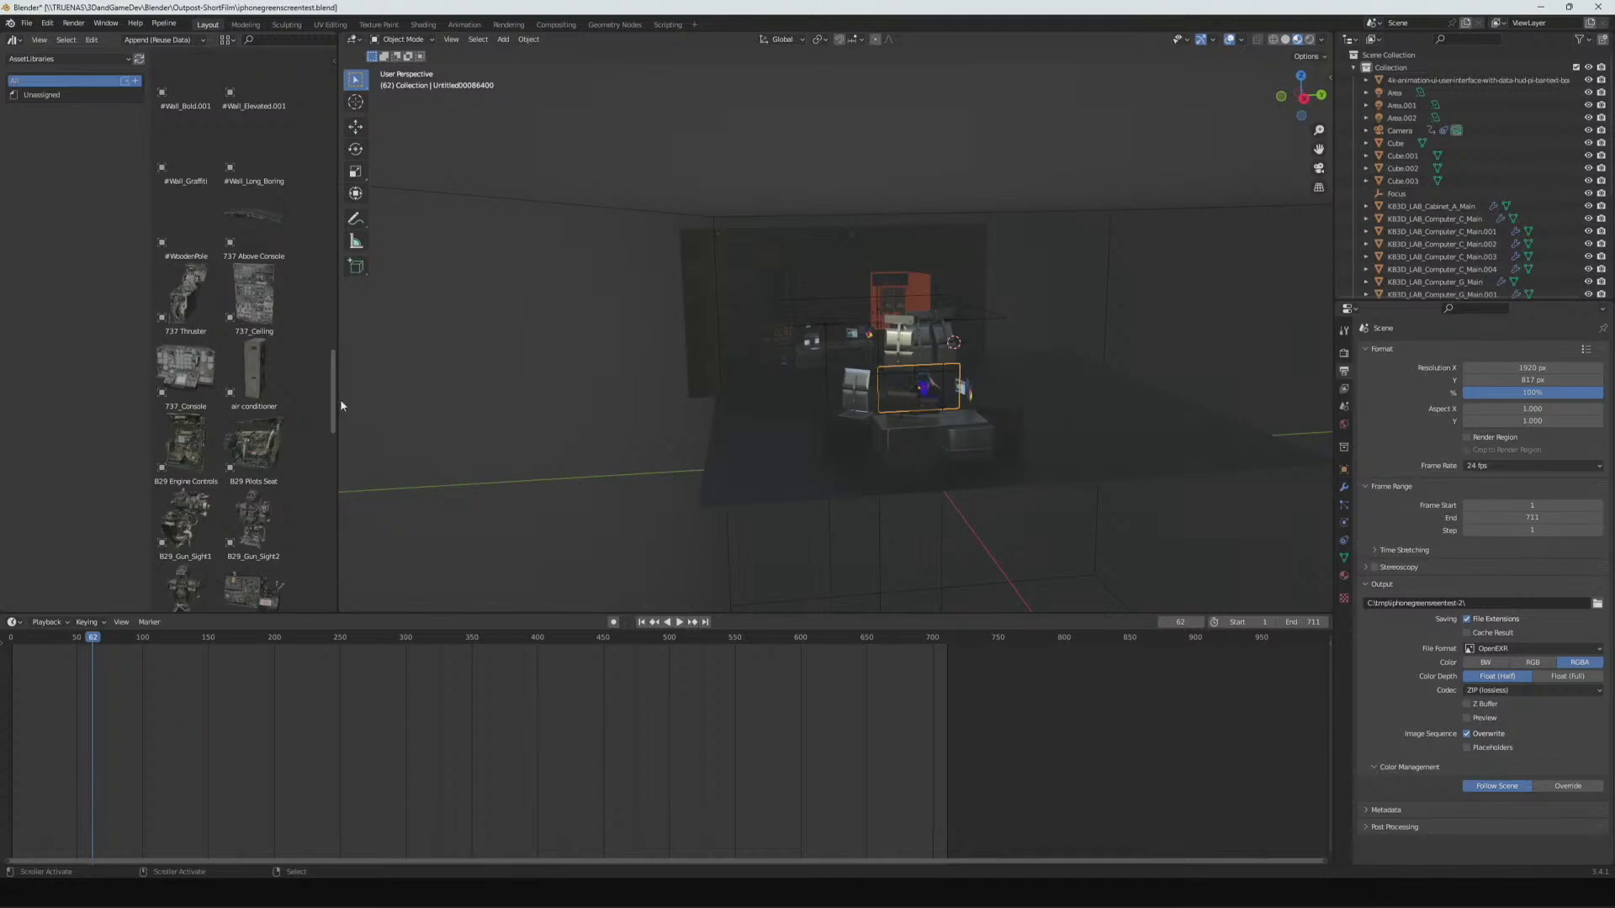
drag(341, 406, 345, 415)
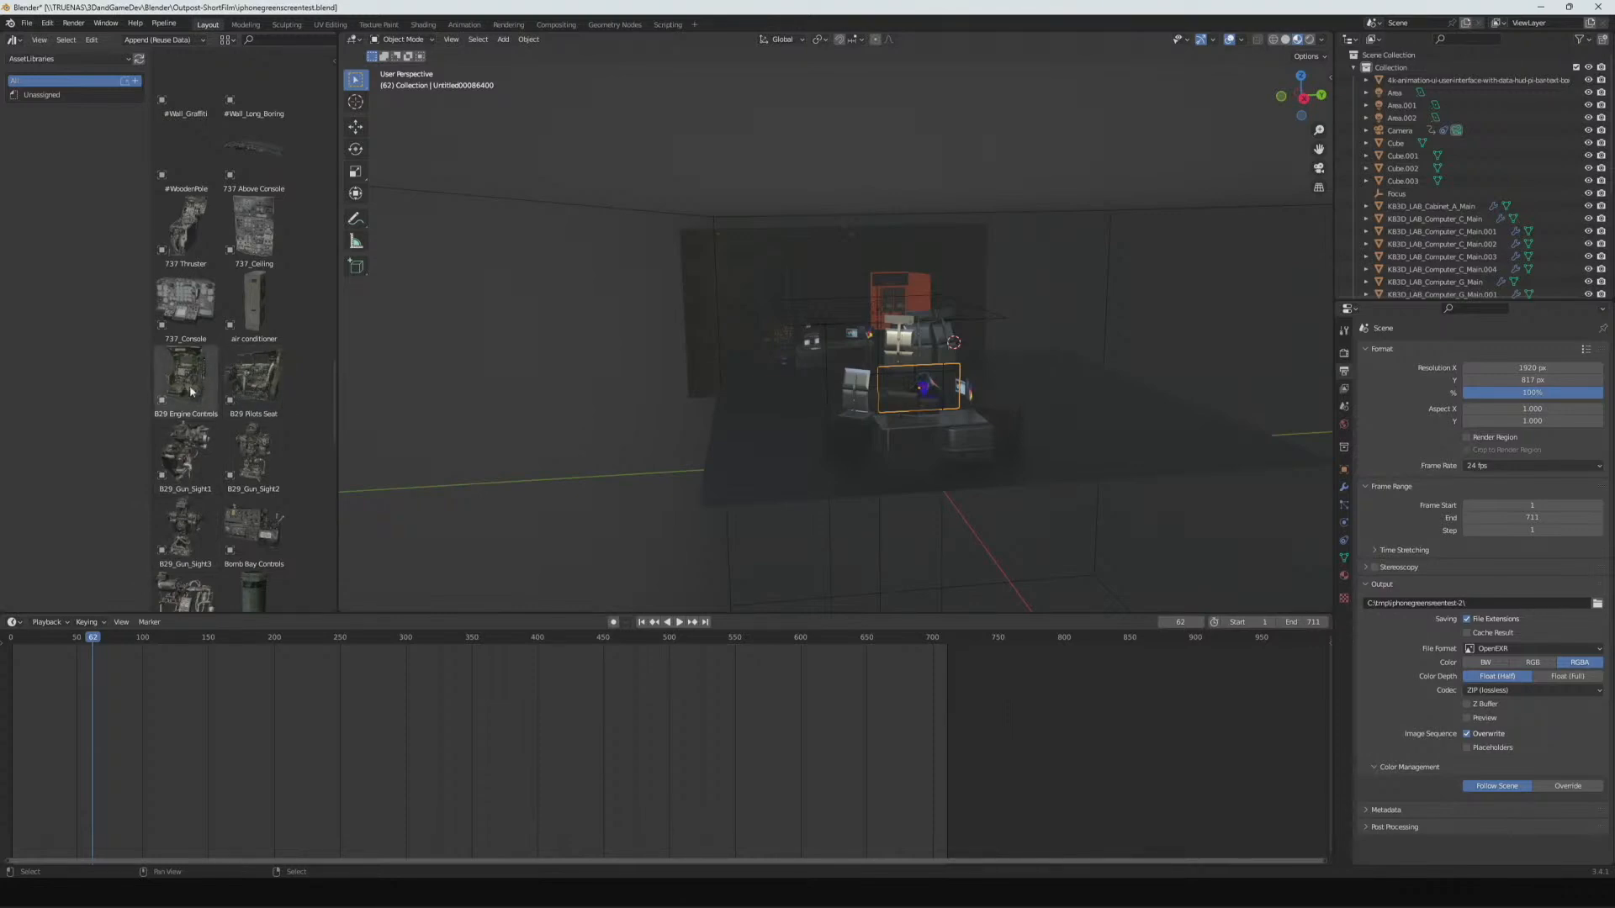
click(271, 530)
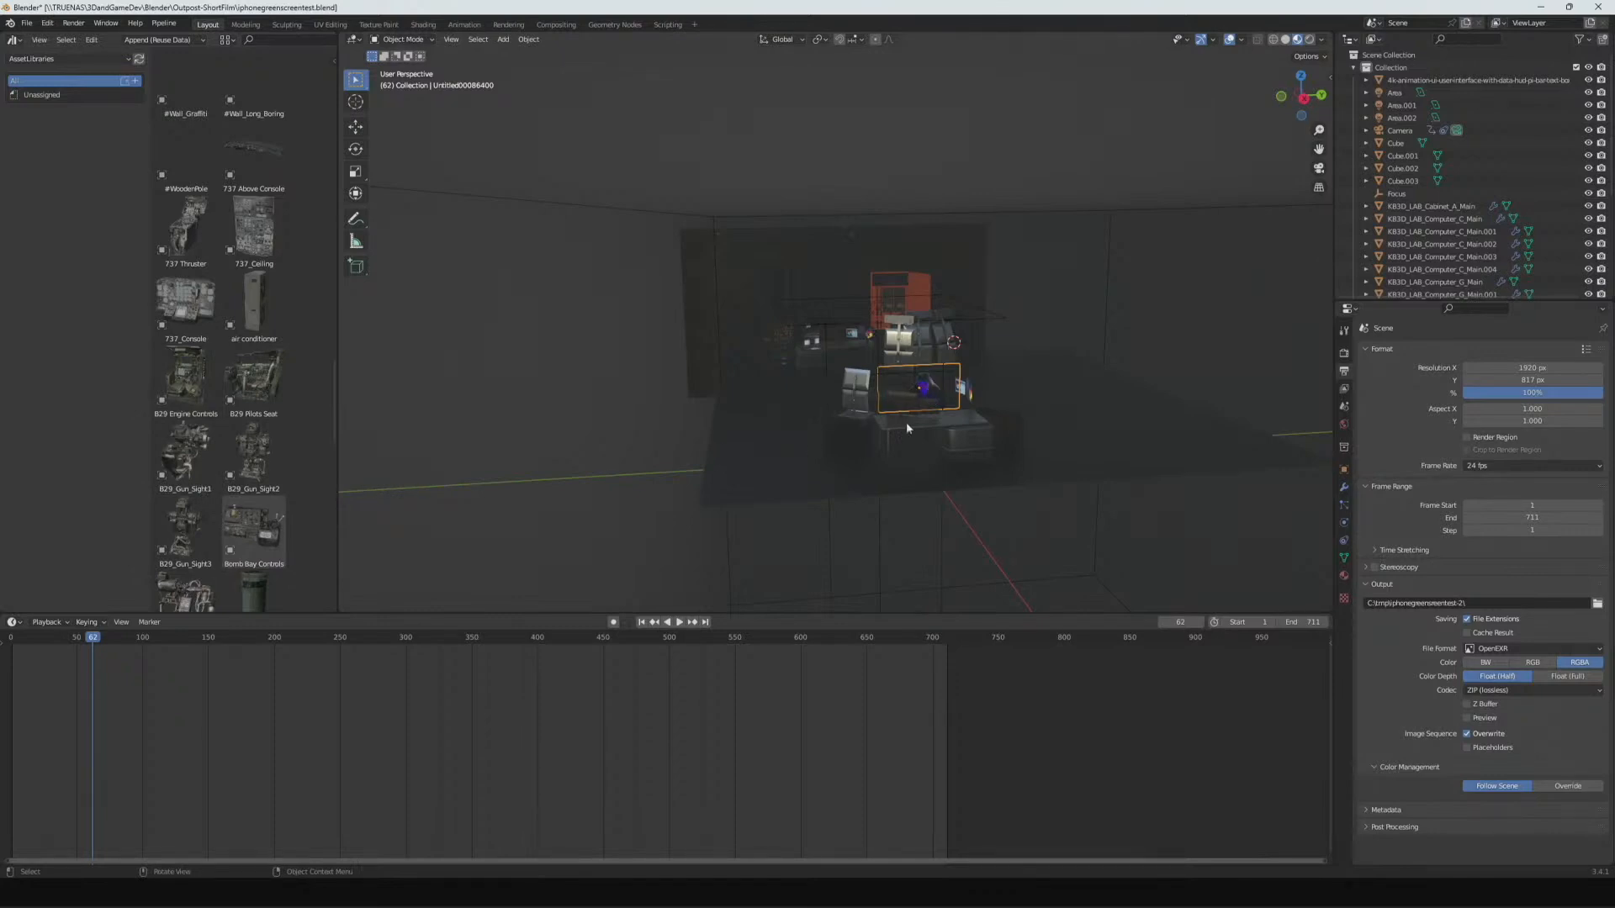
click(209, 558)
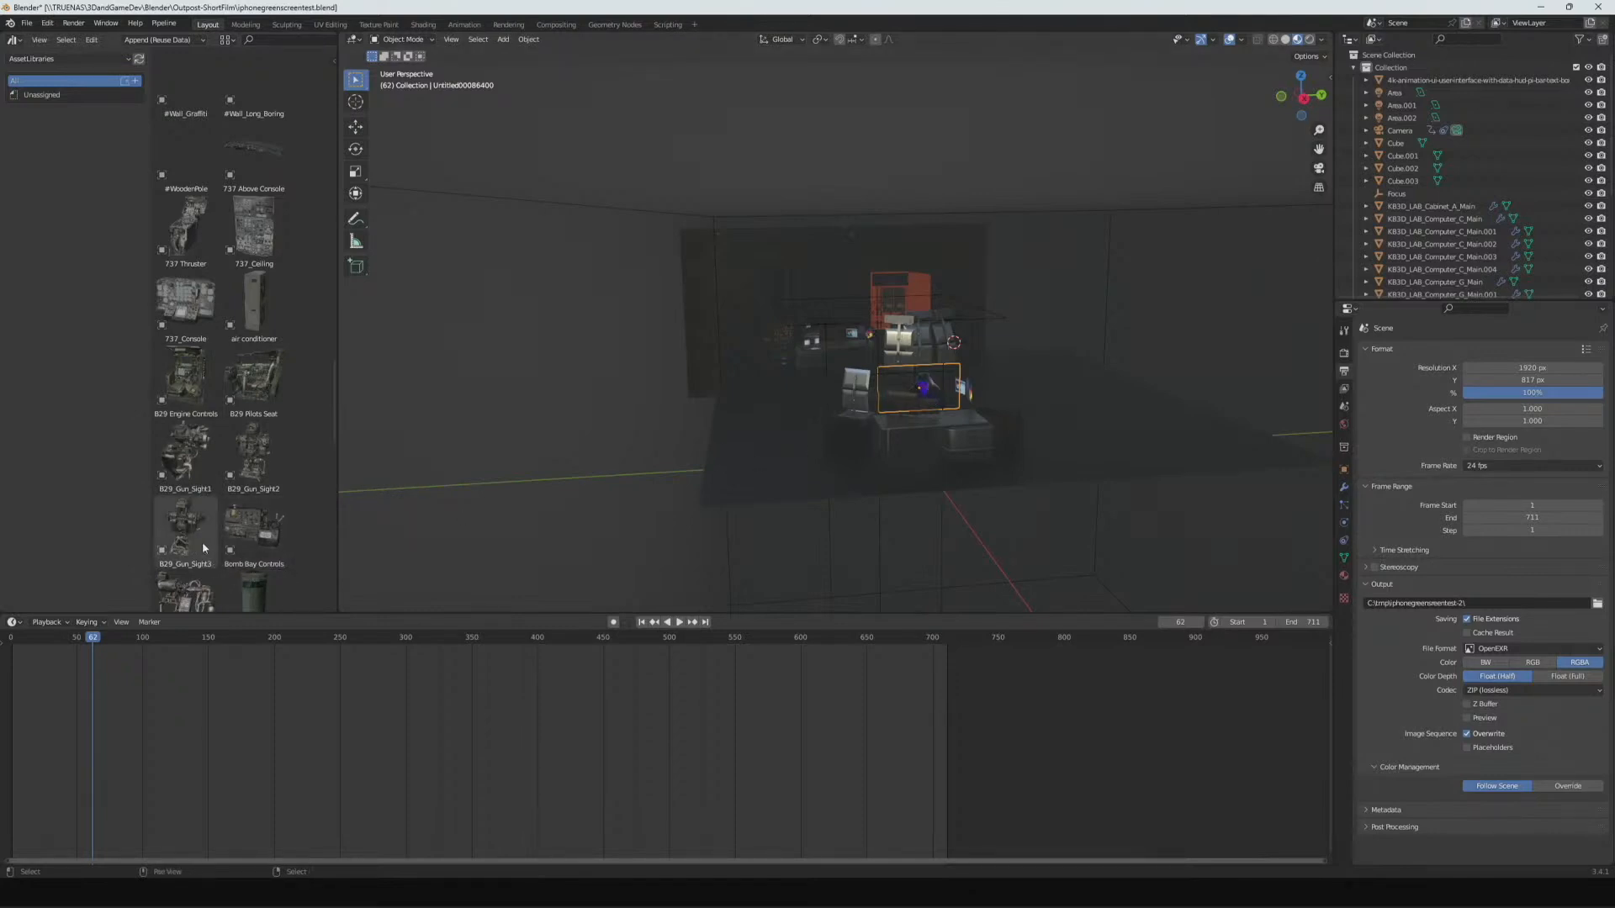
scroll(203, 544, down, 3)
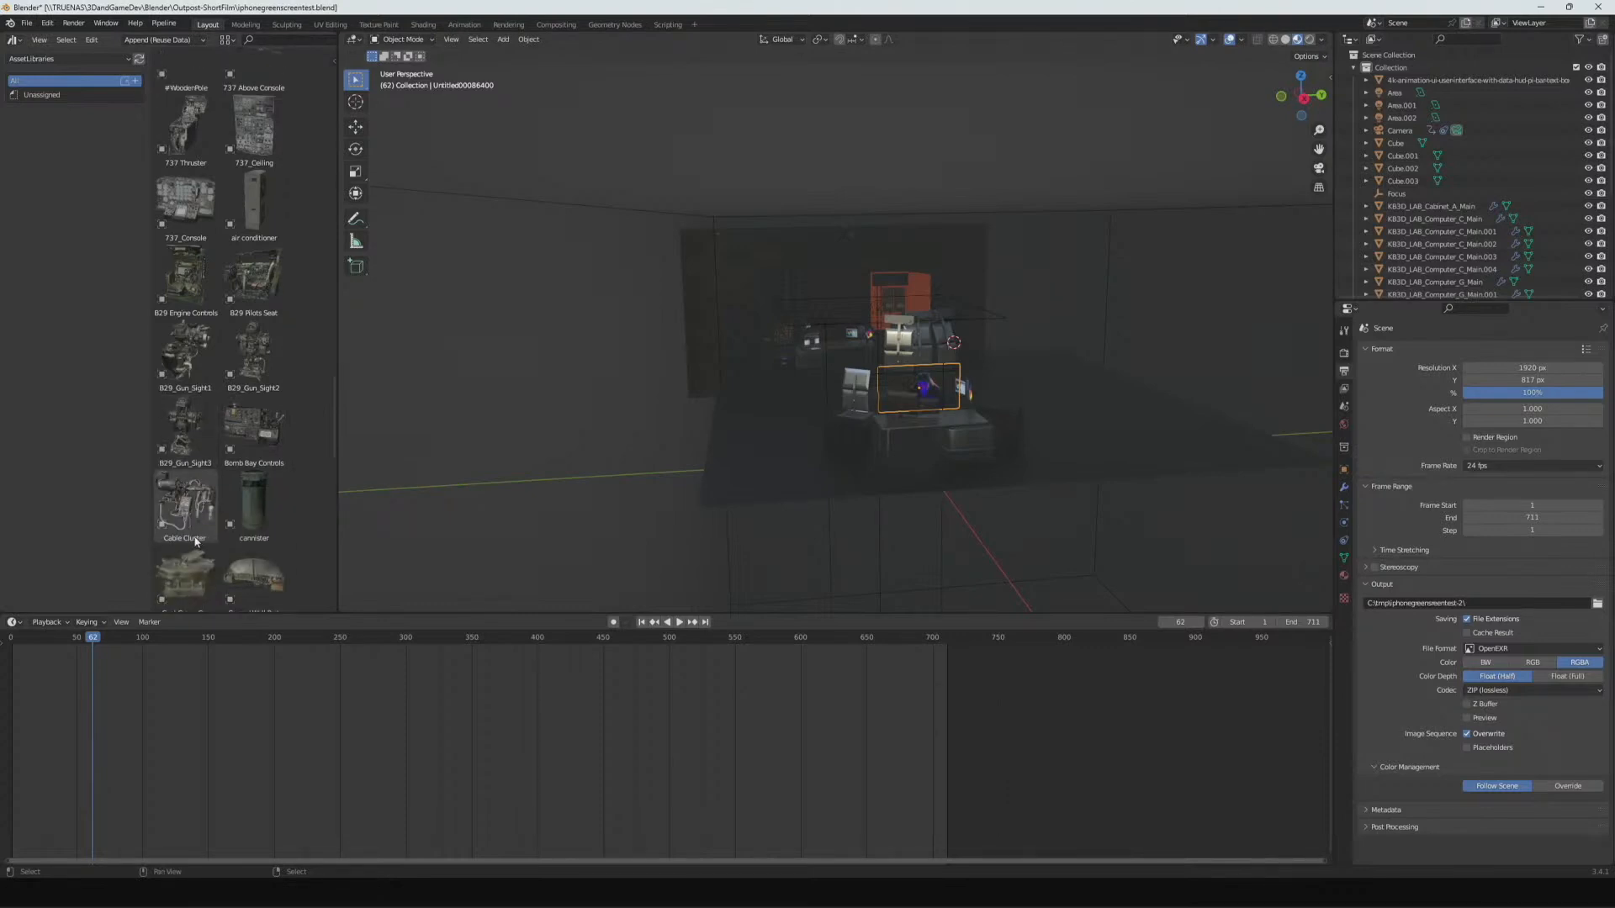
scroll(194, 535, down, 2)
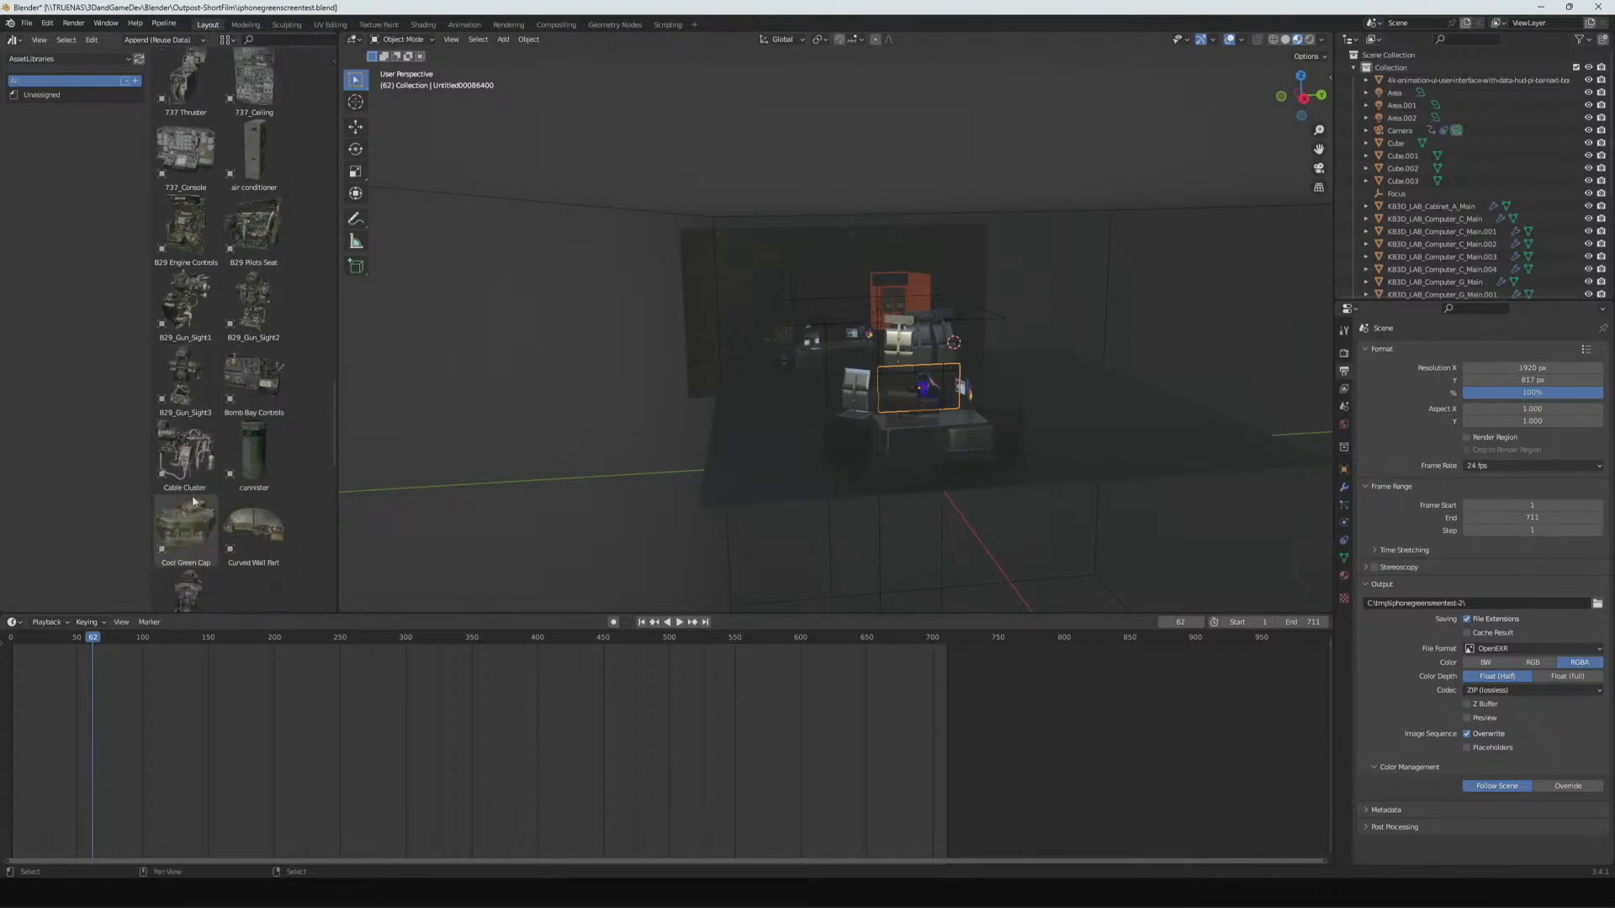
scroll(199, 460, up, 2)
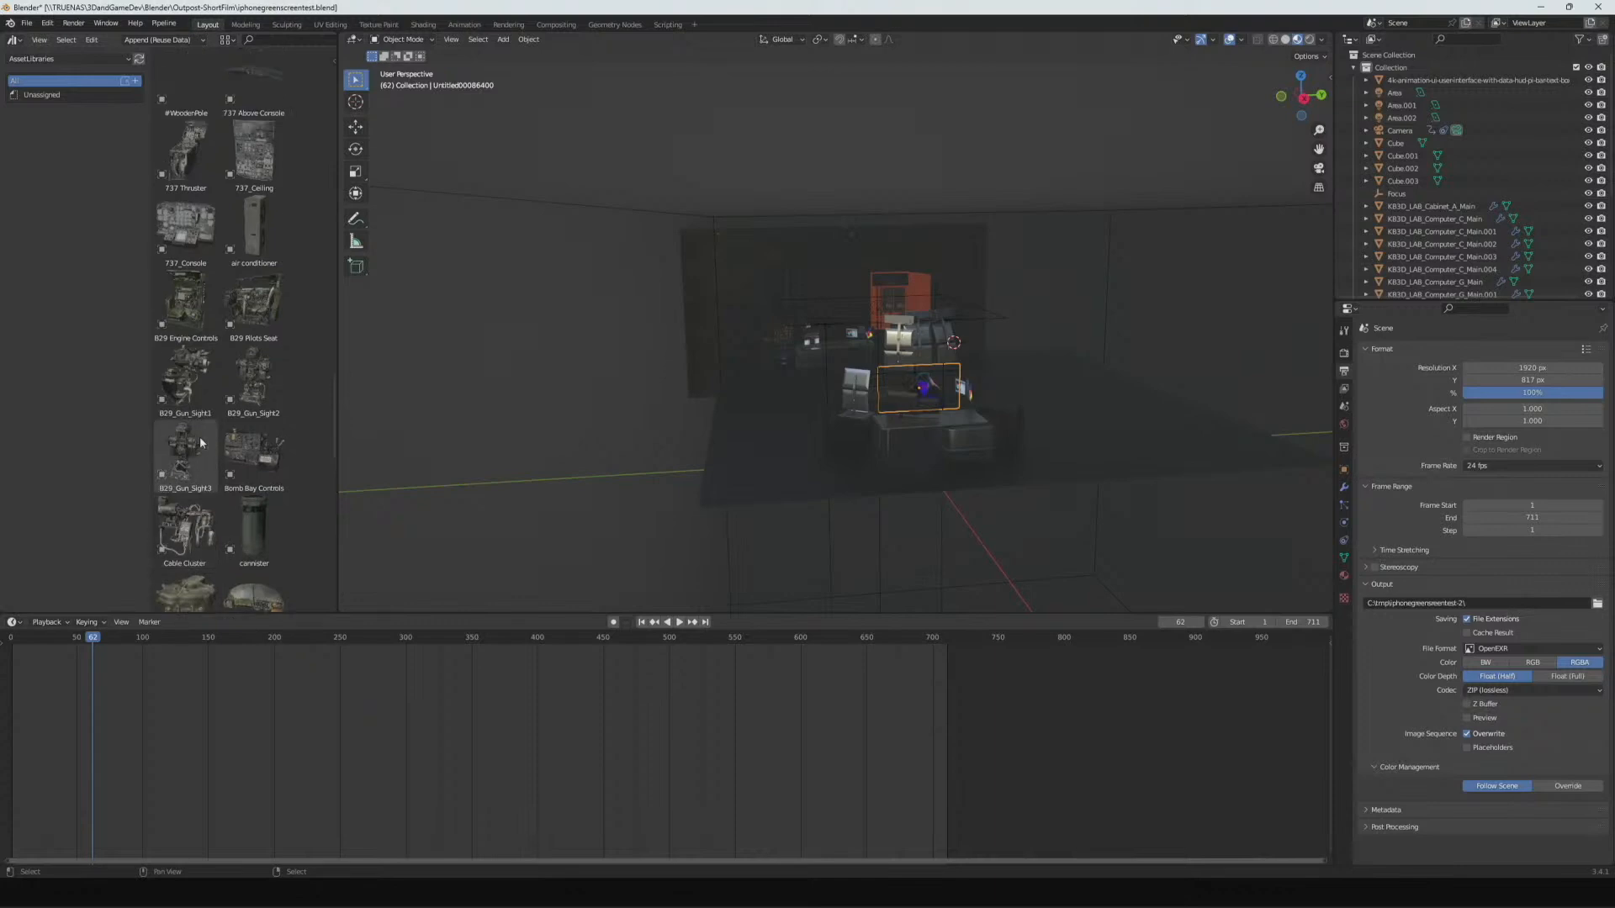
- Add the Bomb Bay Controls asset to the scene beside the desk and bring it into close view
drag(253, 452, 973, 413)
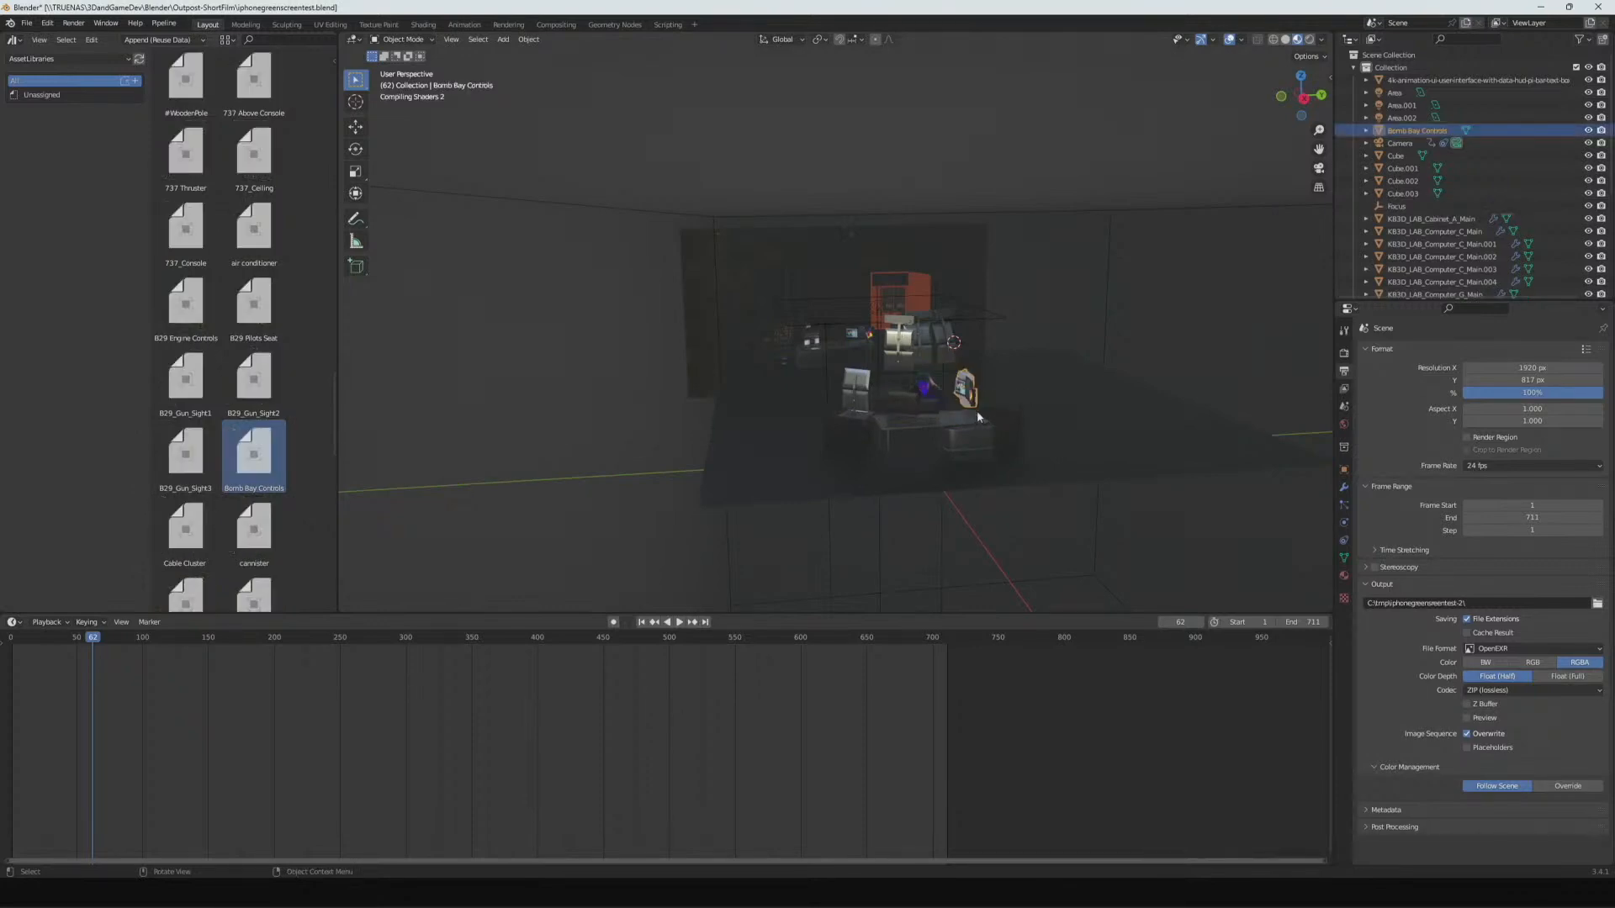
scroll(982, 421, up, 1)
scroll(980, 425, up, 3)
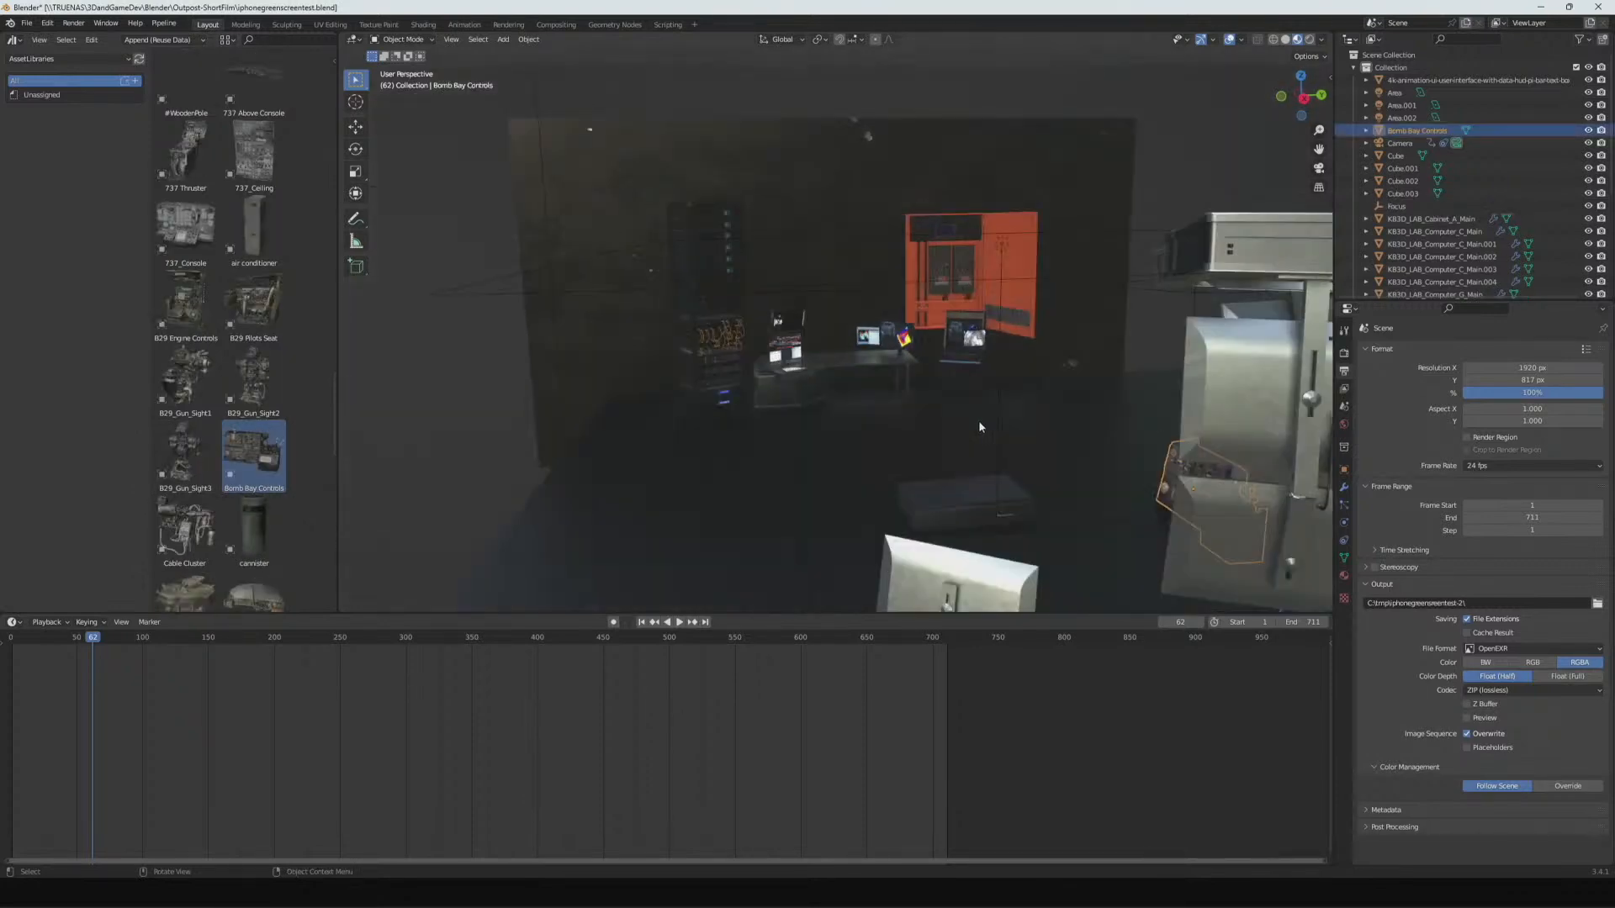
middle_drag(1070, 480, 1049, 466)
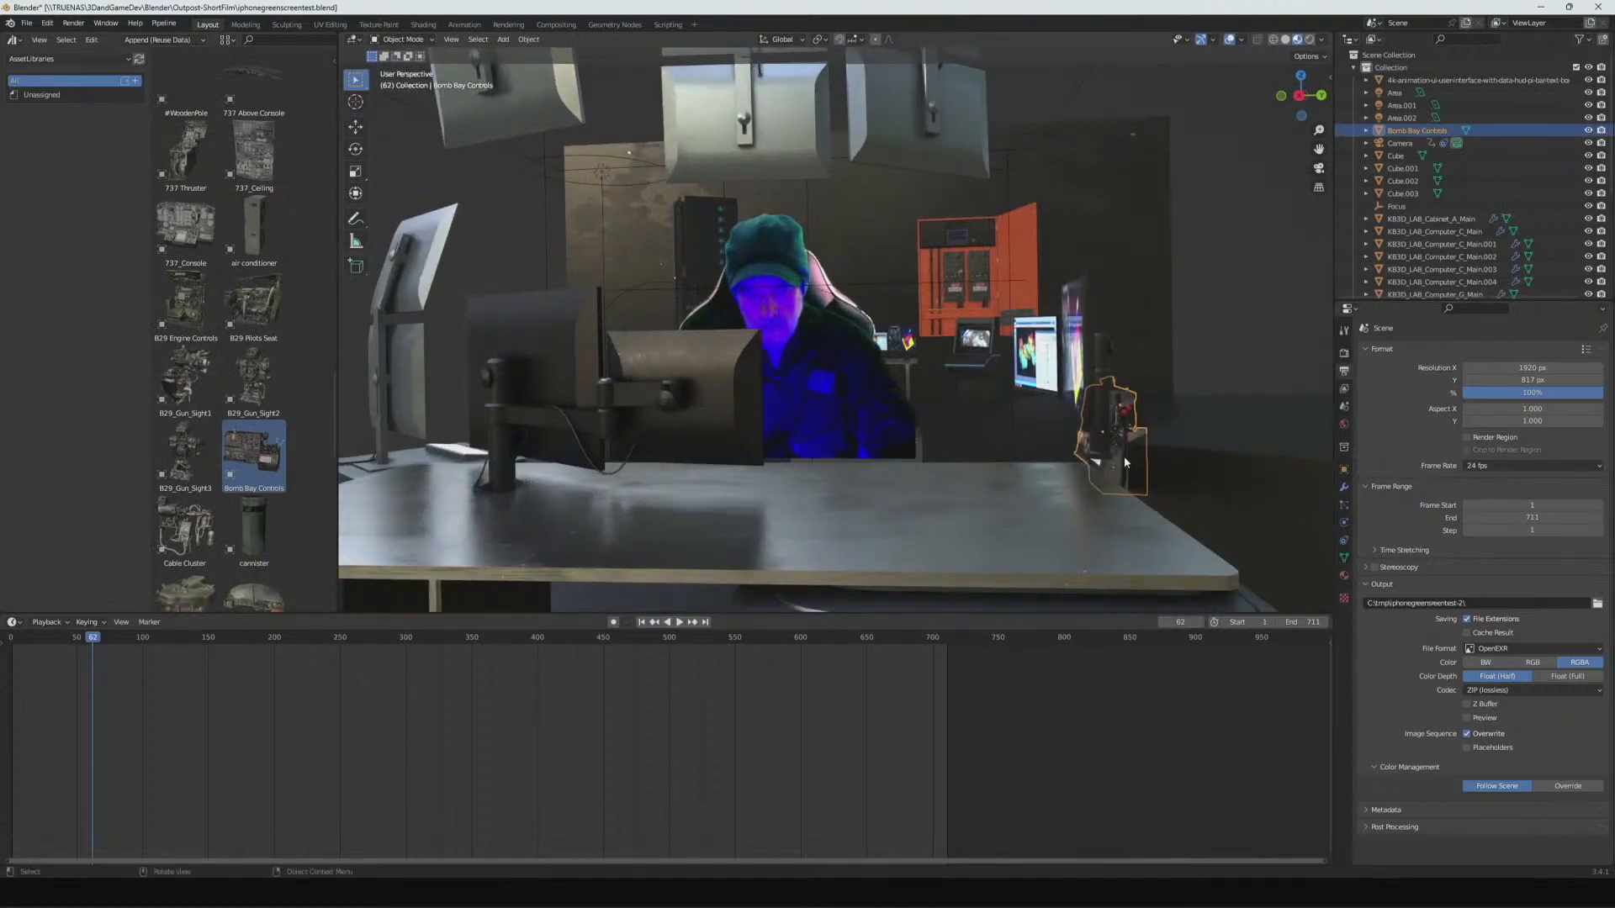
- Rotate the Bomb Bay Controls about the global Z axis to face the desk more directly and raise them along Z
key(r)
key(z)
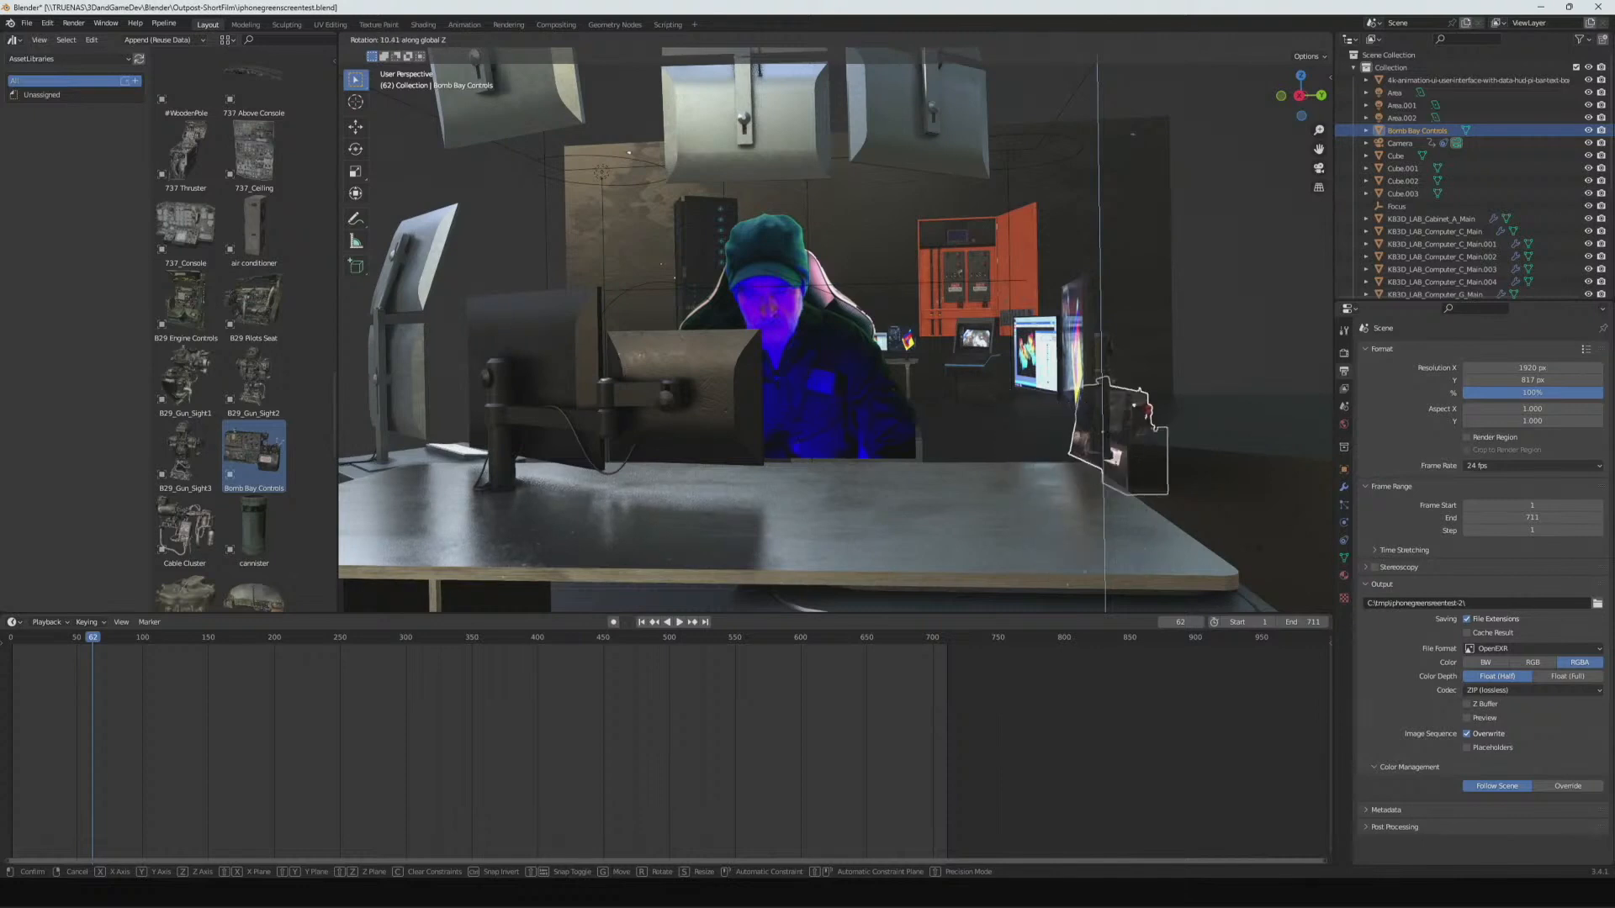
click(1302, 497)
key(g)
key(z)
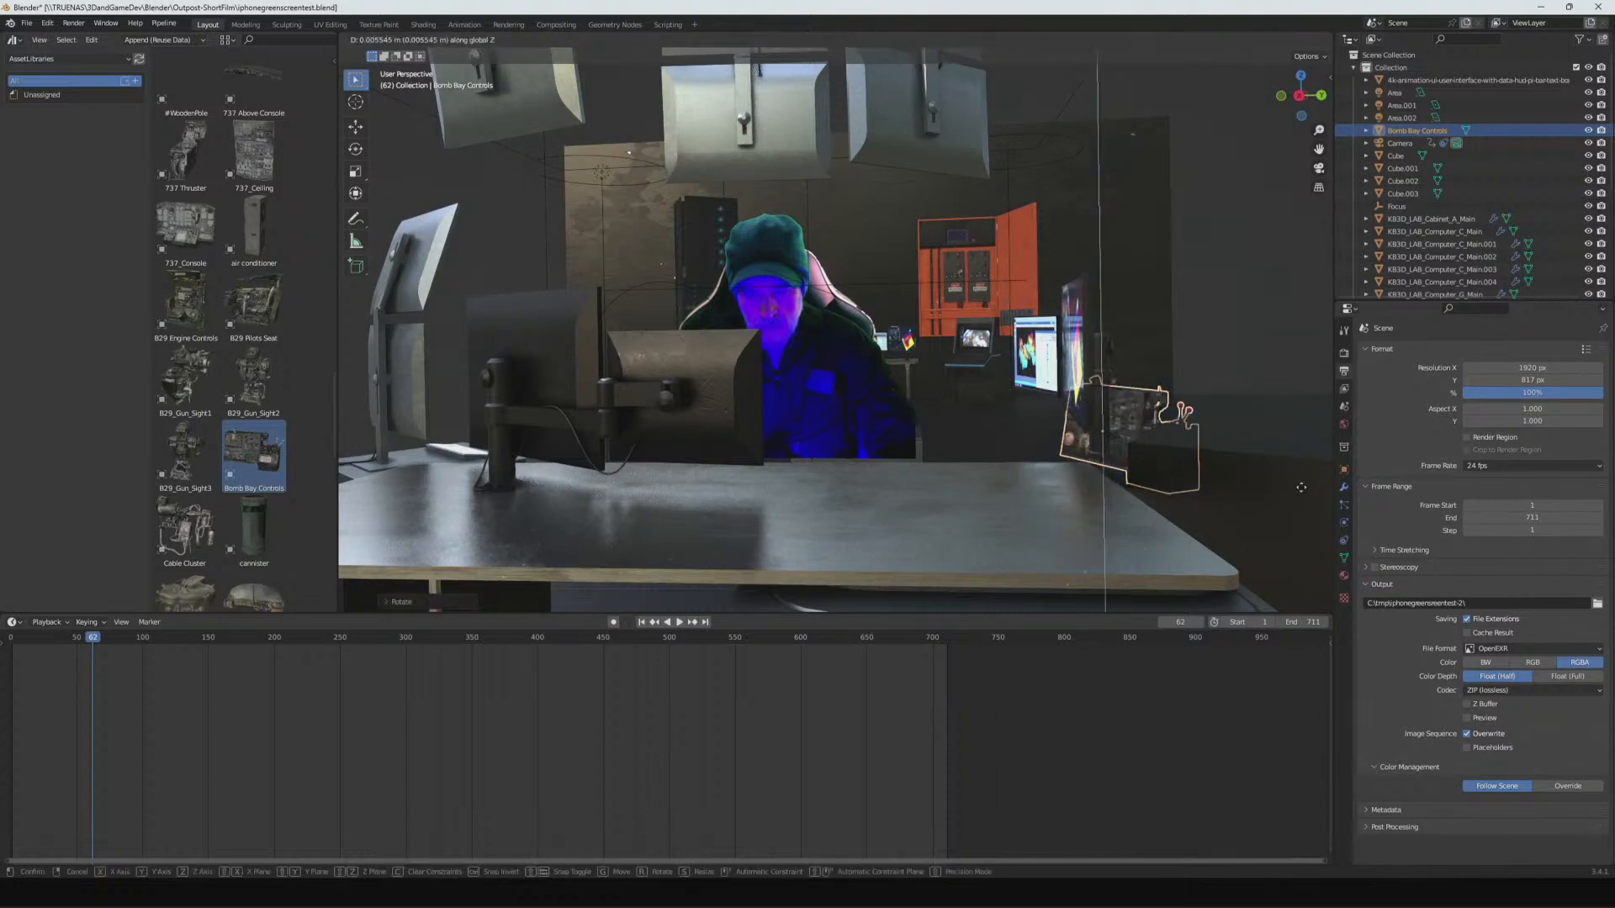
click(1301, 435)
- Move the Bomb Bay Controls along the global Y and X axes to sit behind the lit monitors beside the seated man
key(g)
key(y)
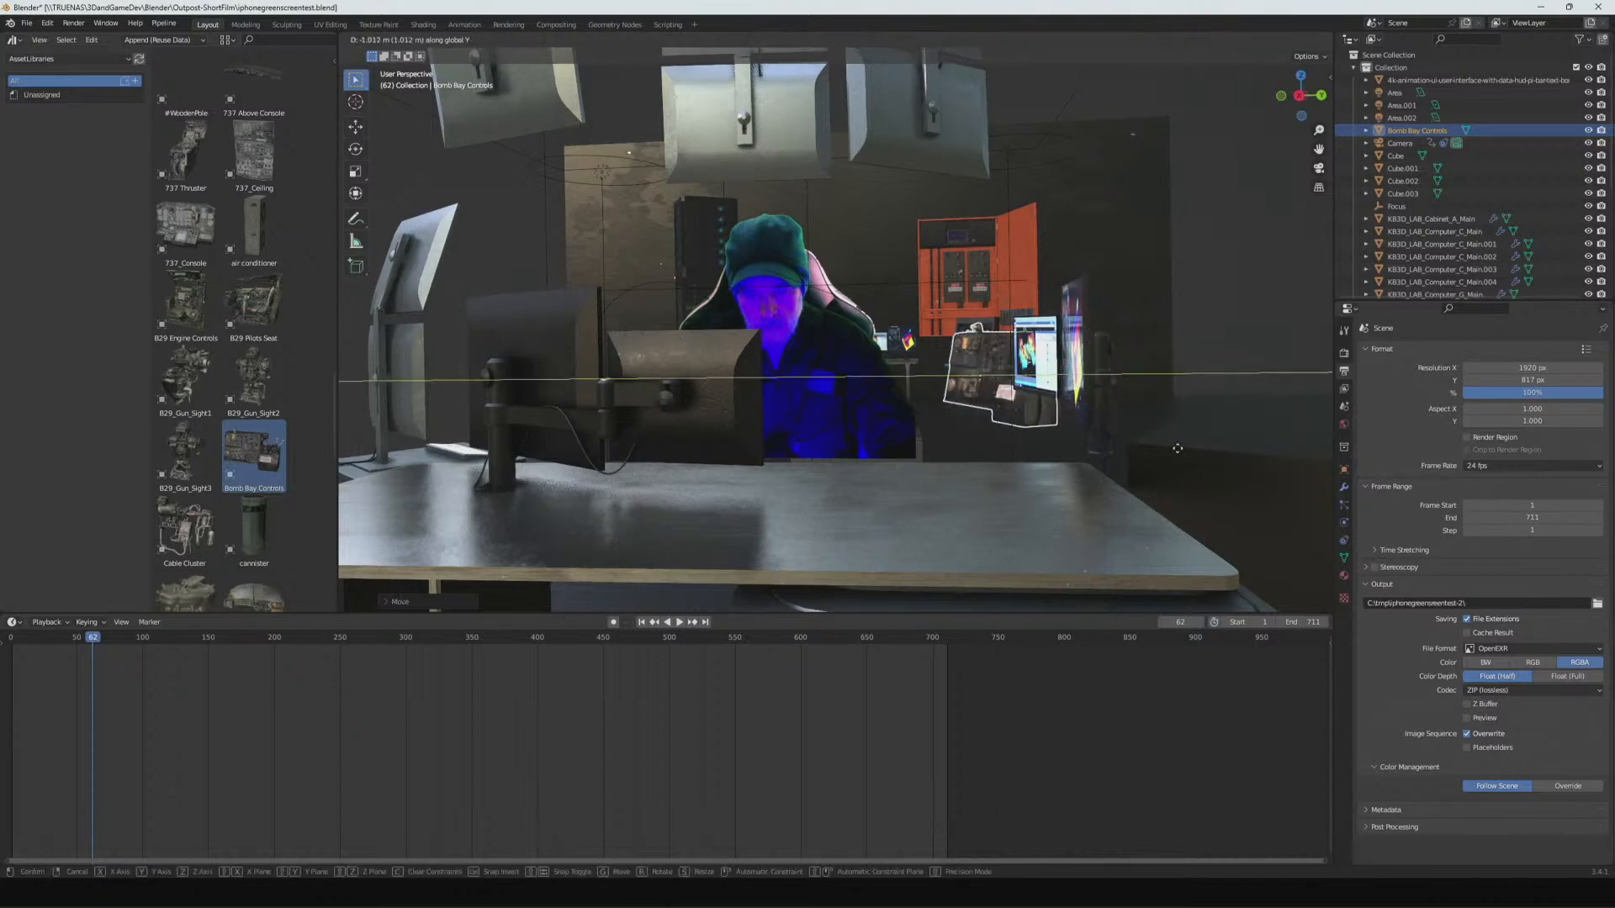
key(x)
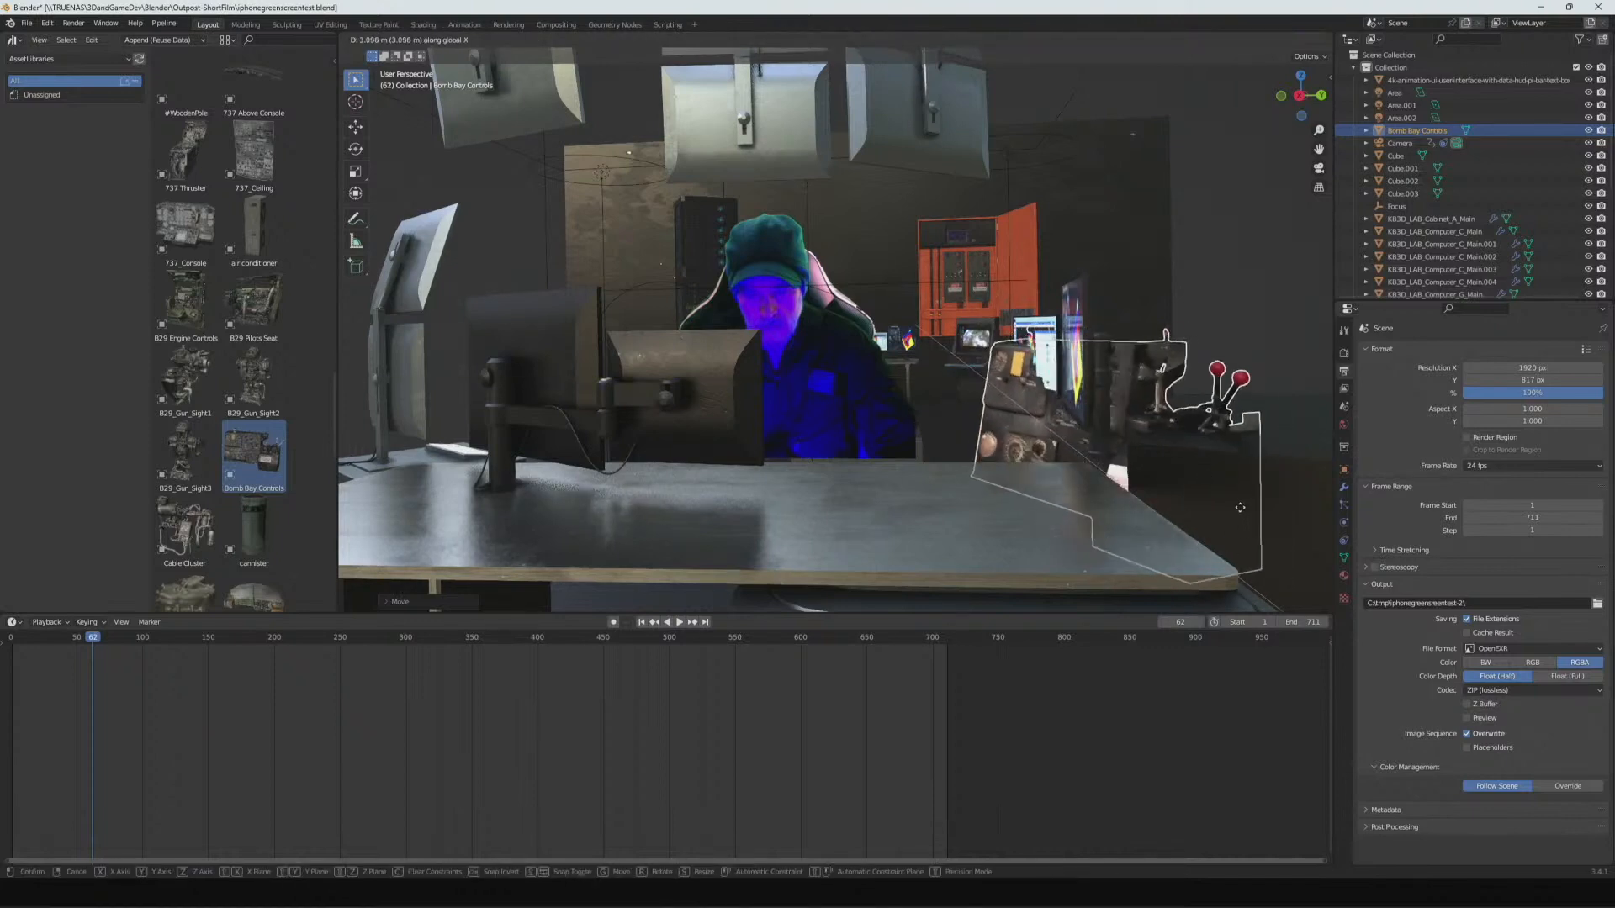
key(y)
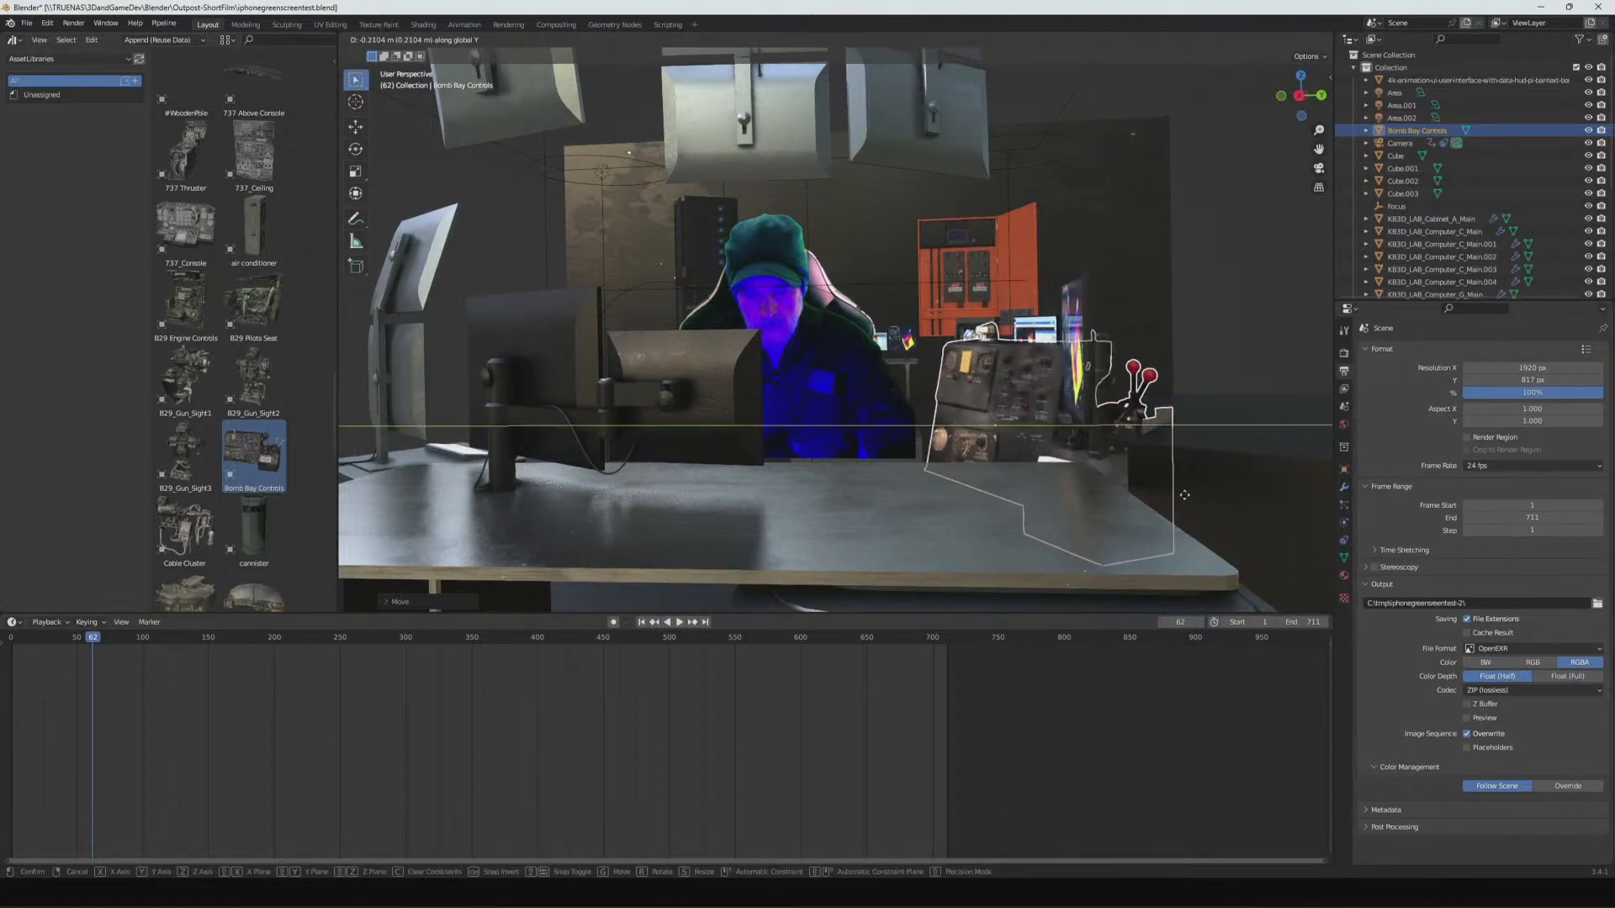
click(1181, 499)
key(g)
key(x)
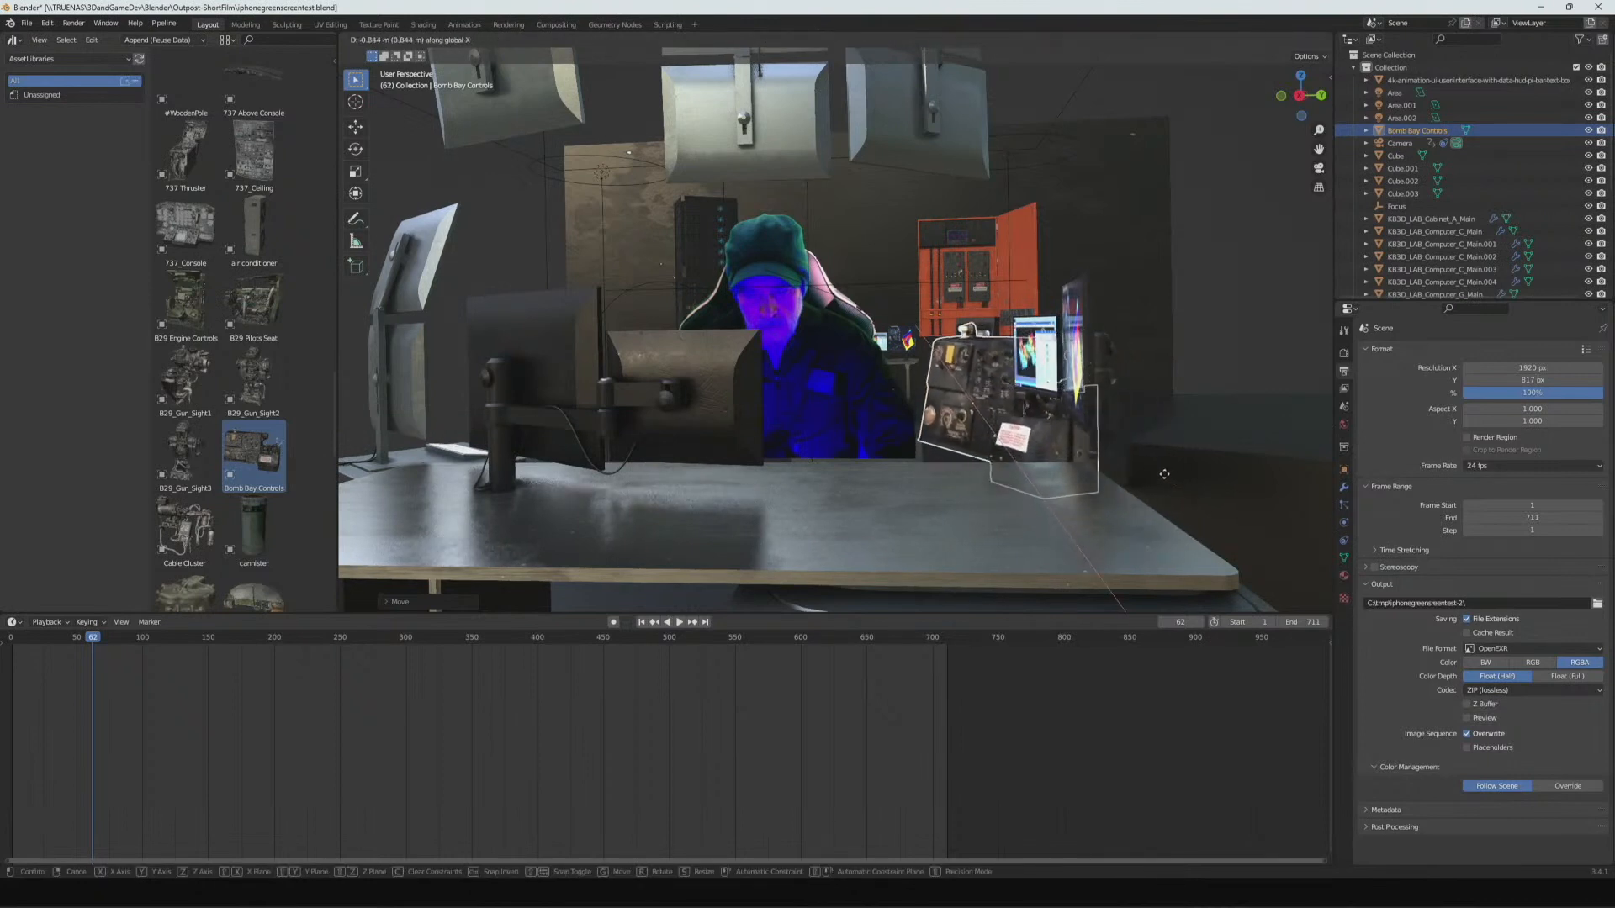
click(1158, 476)
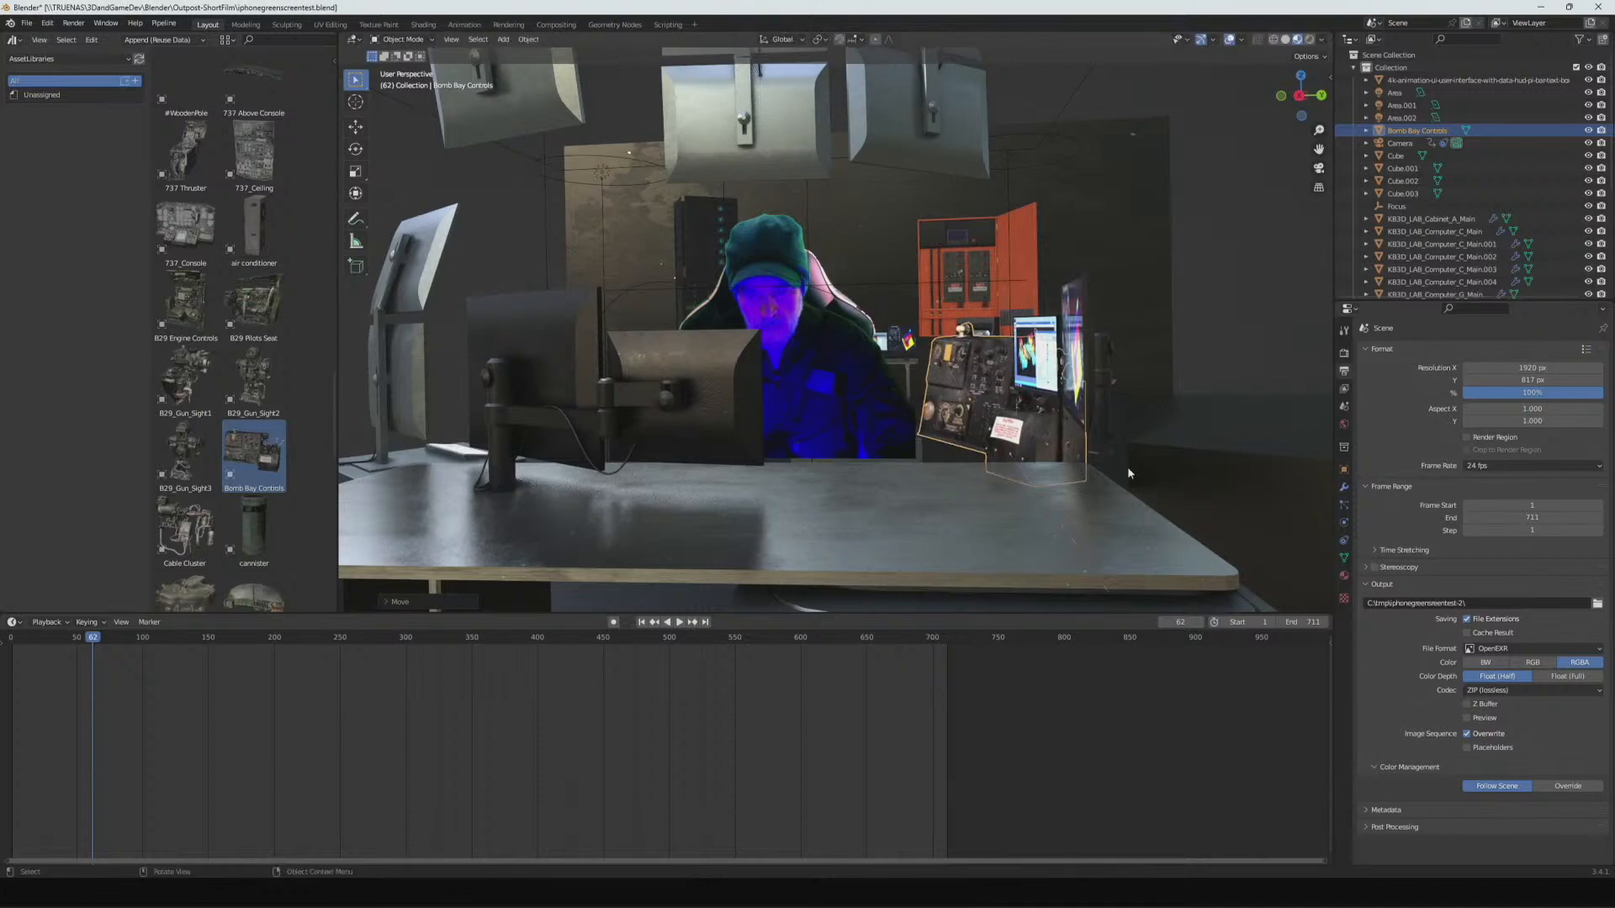
- Shift the Bomb Bay Controls along the global X axis beside the lit monitors
middle_drag(1081, 482, 1147, 480)
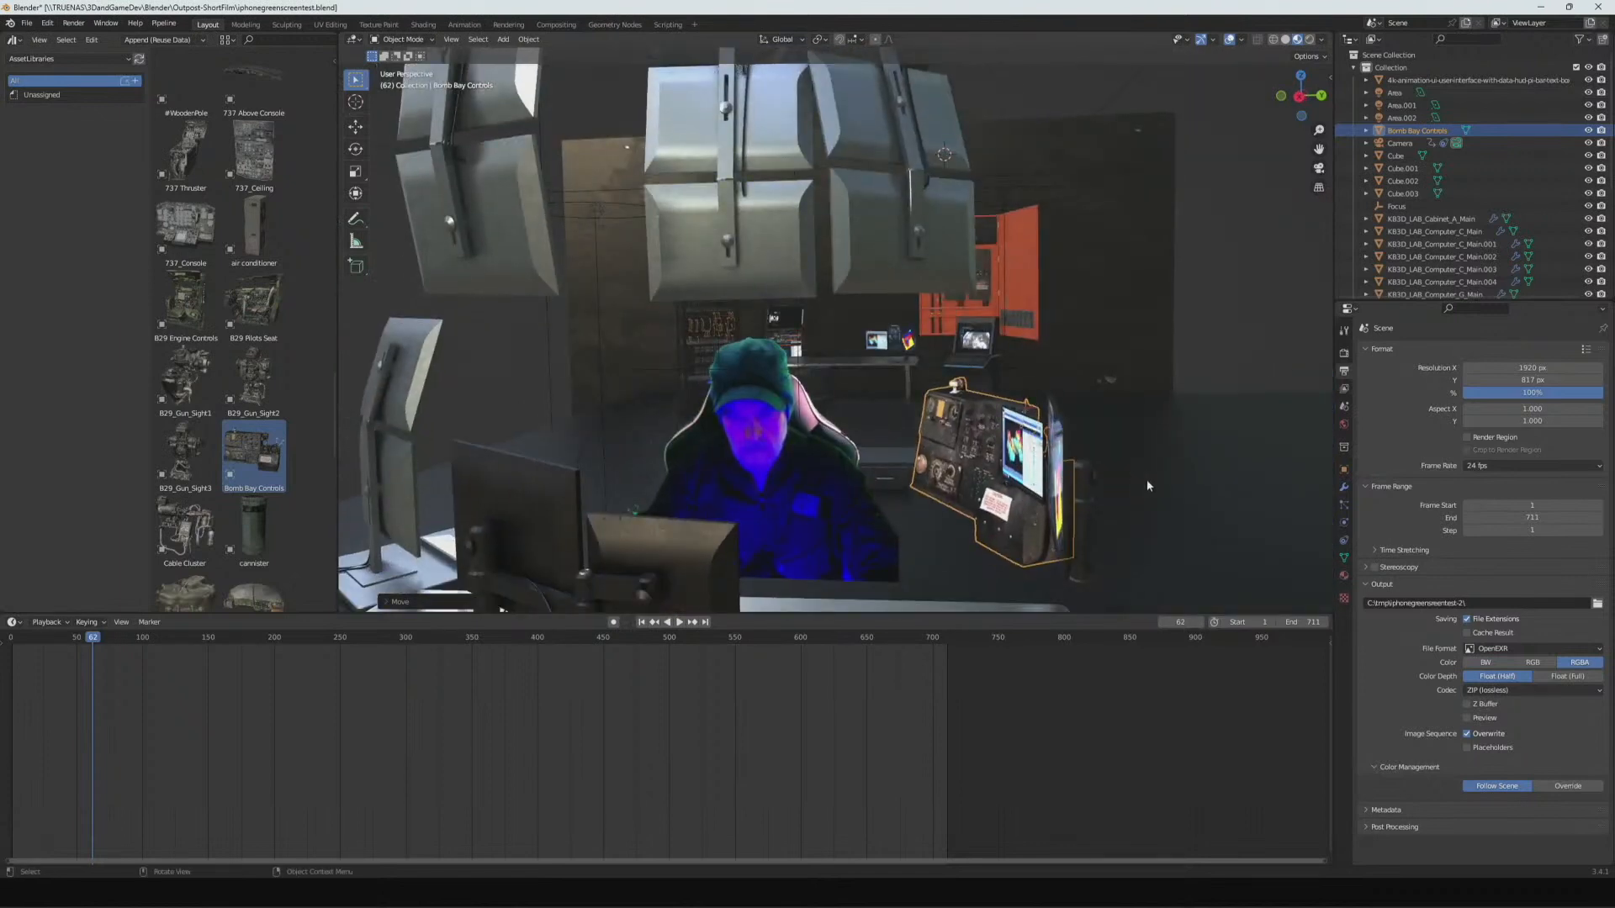
key(g)
key(x)
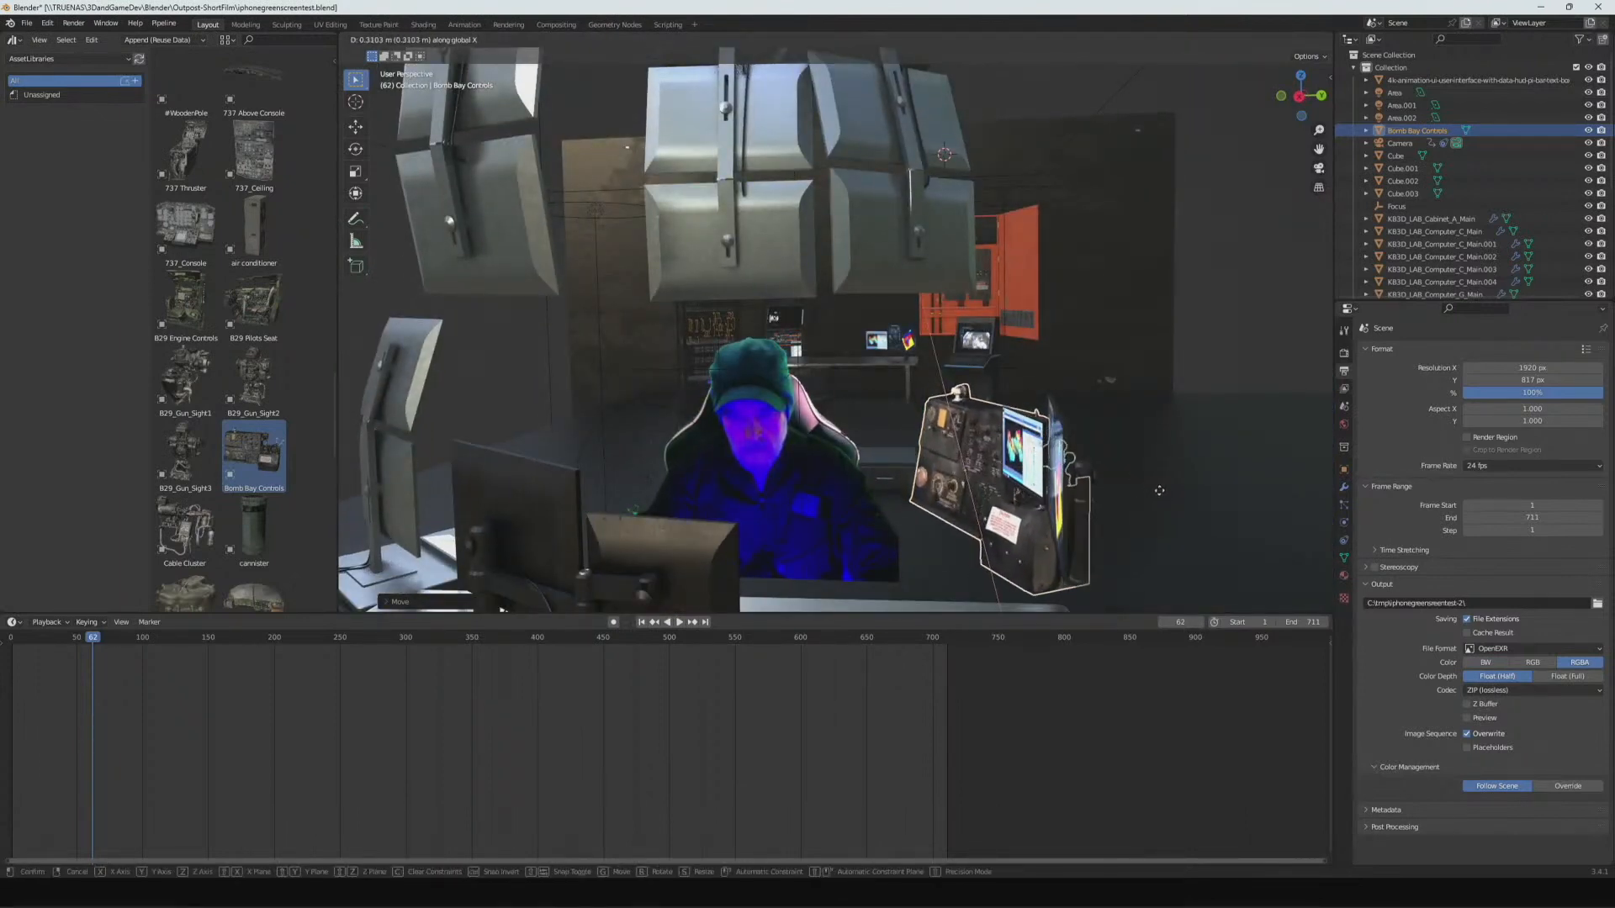
click(1160, 492)
- Raise the low cabinet sunk in the floor behind the monitor stand along Z, and delete it
click(889, 460)
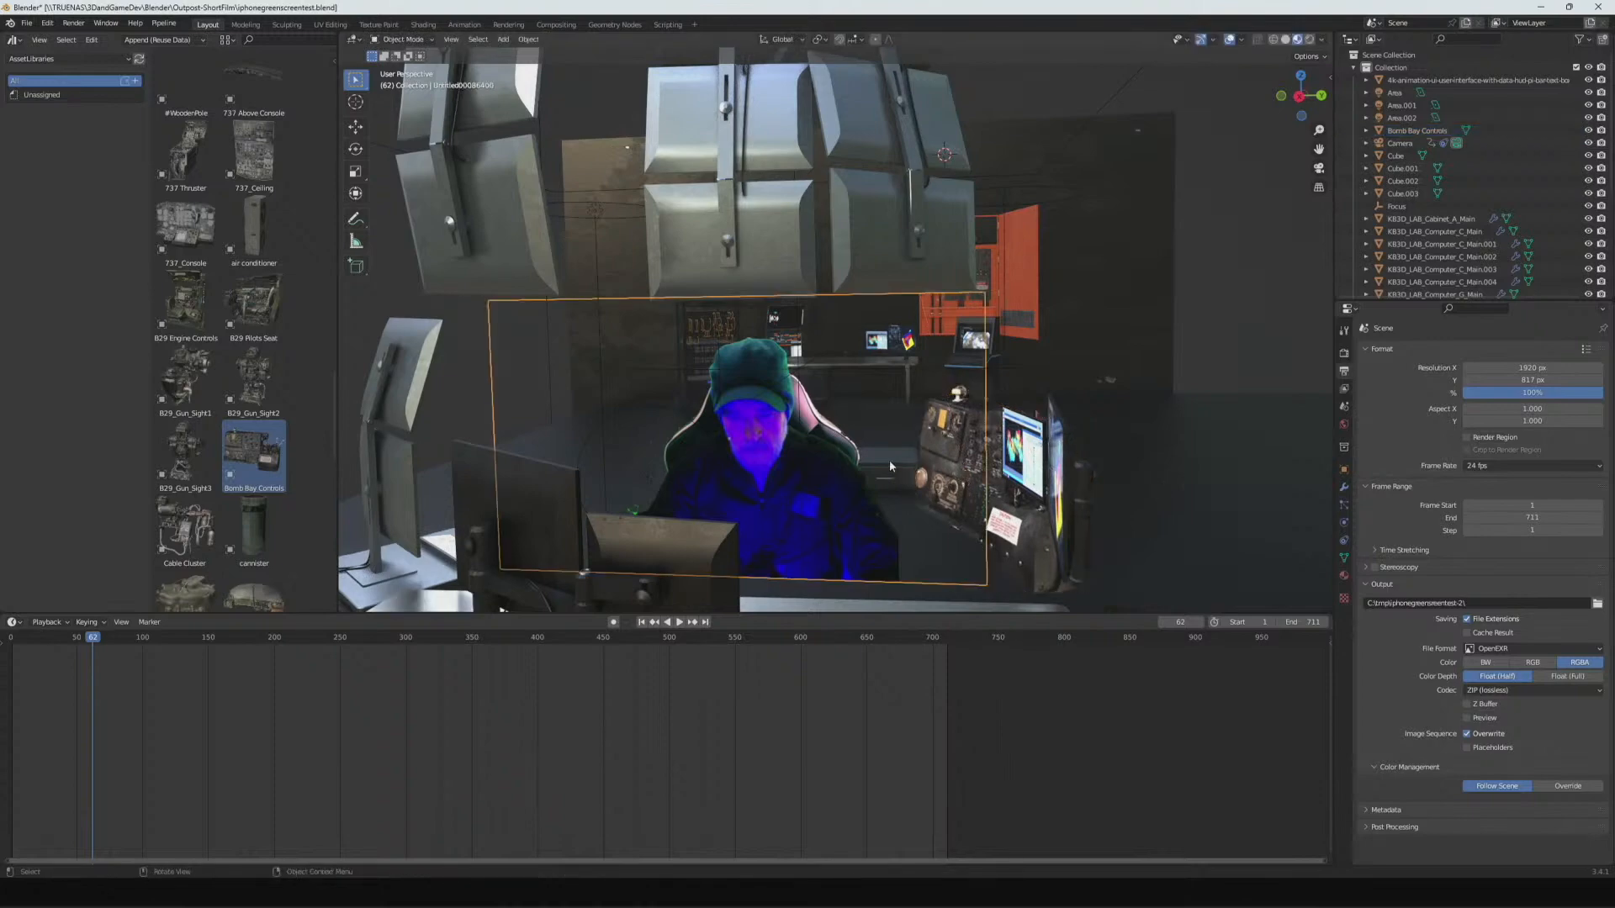
middle_drag(1111, 467, 1147, 468)
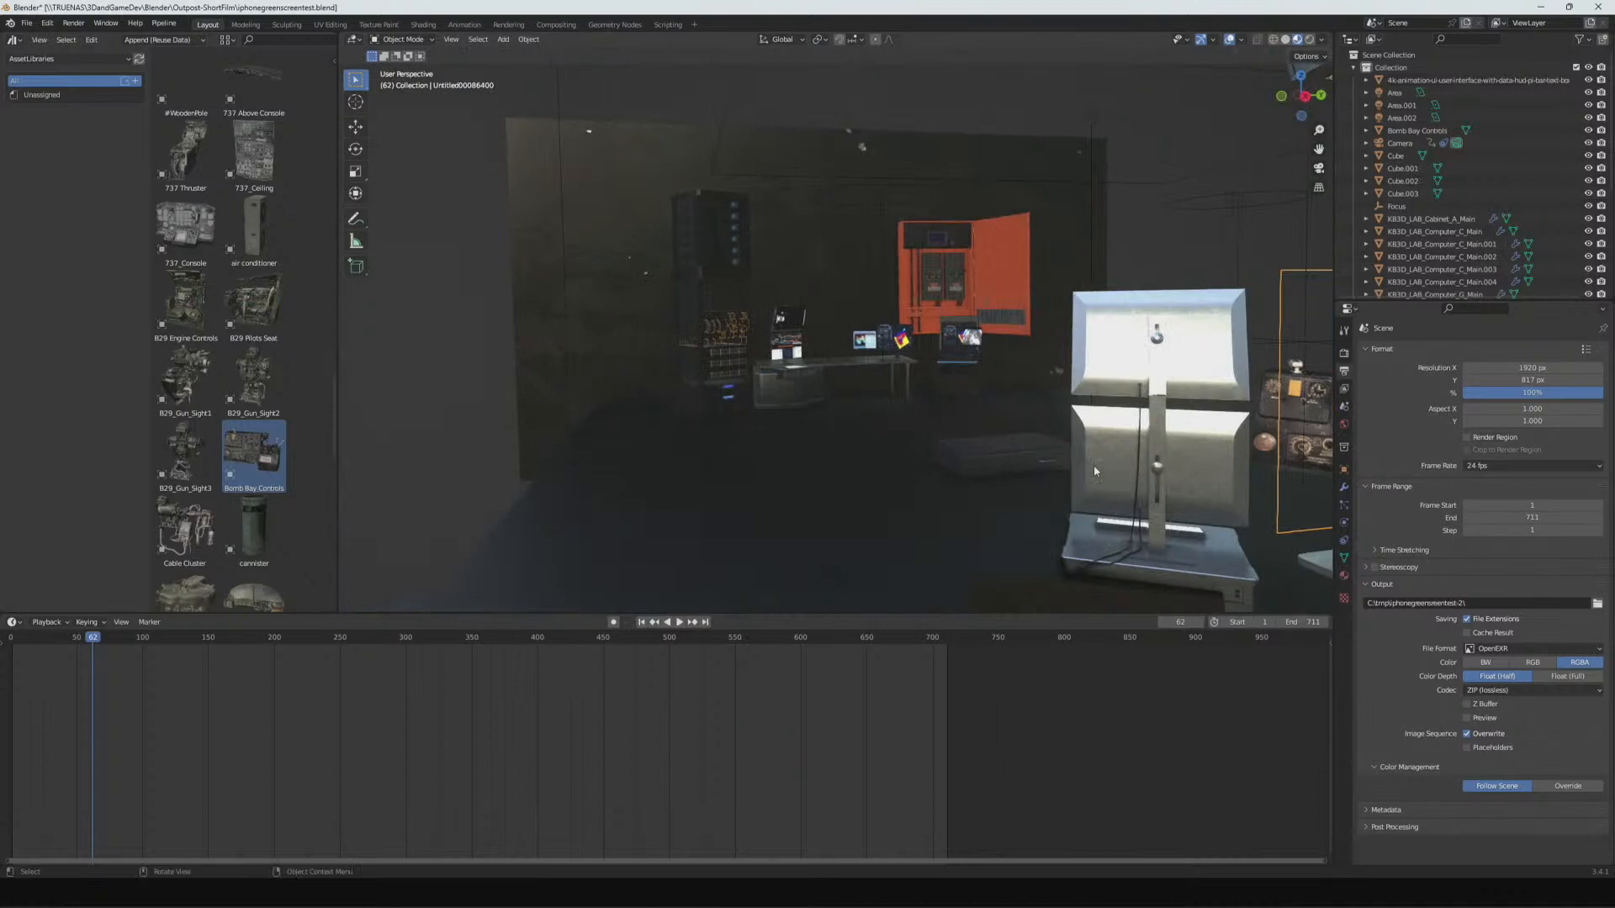
click(1025, 463)
key(g)
key(z)
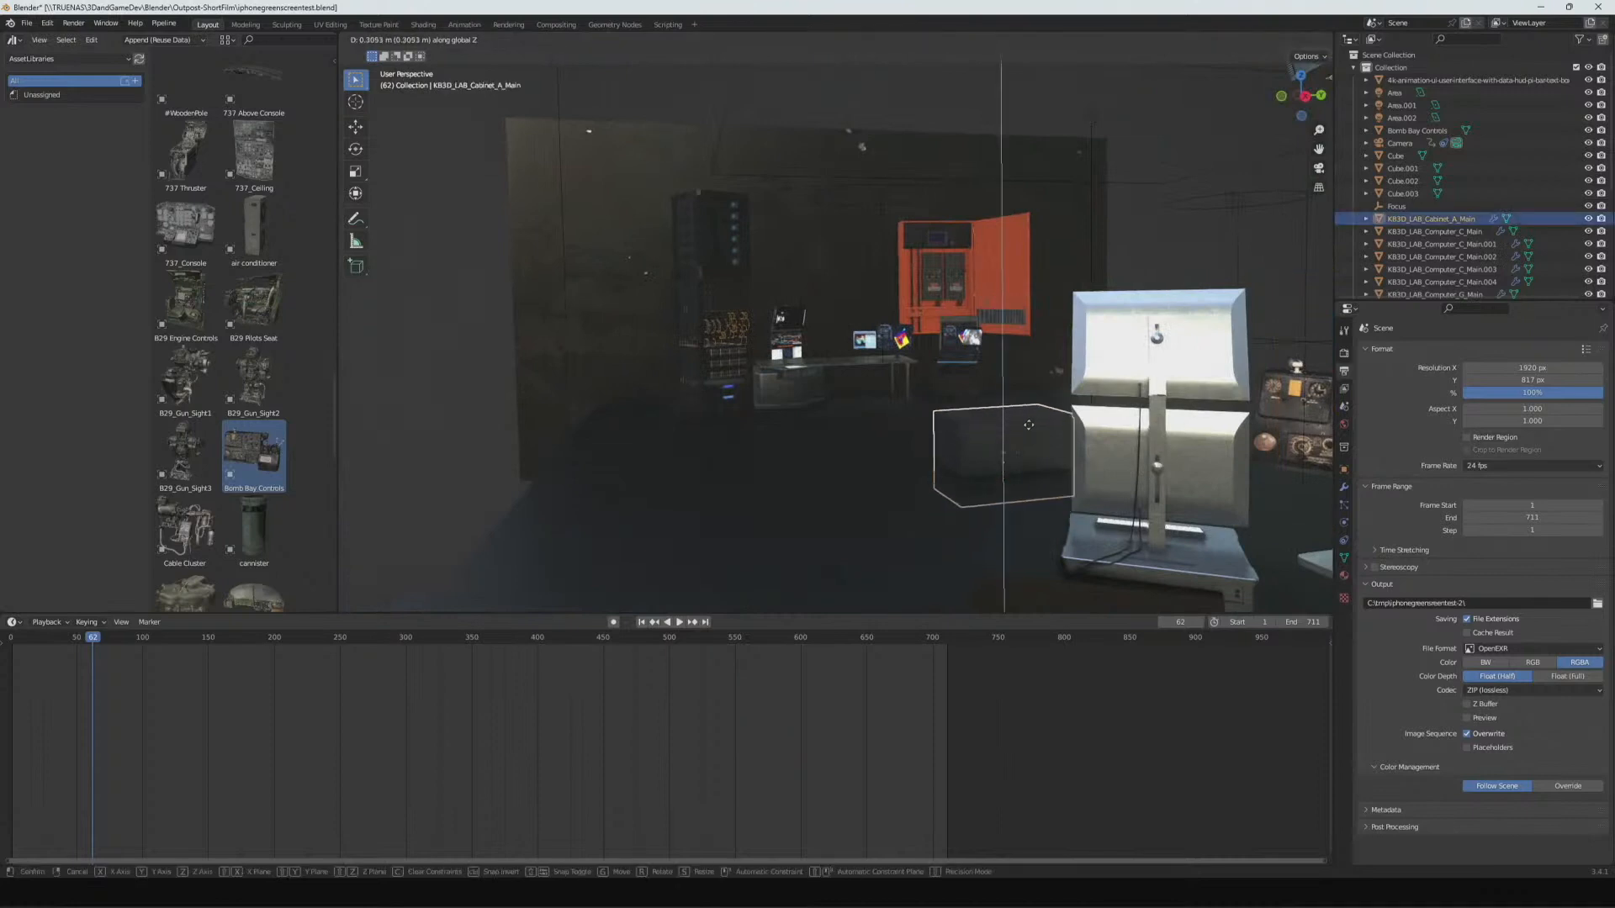
click(1034, 414)
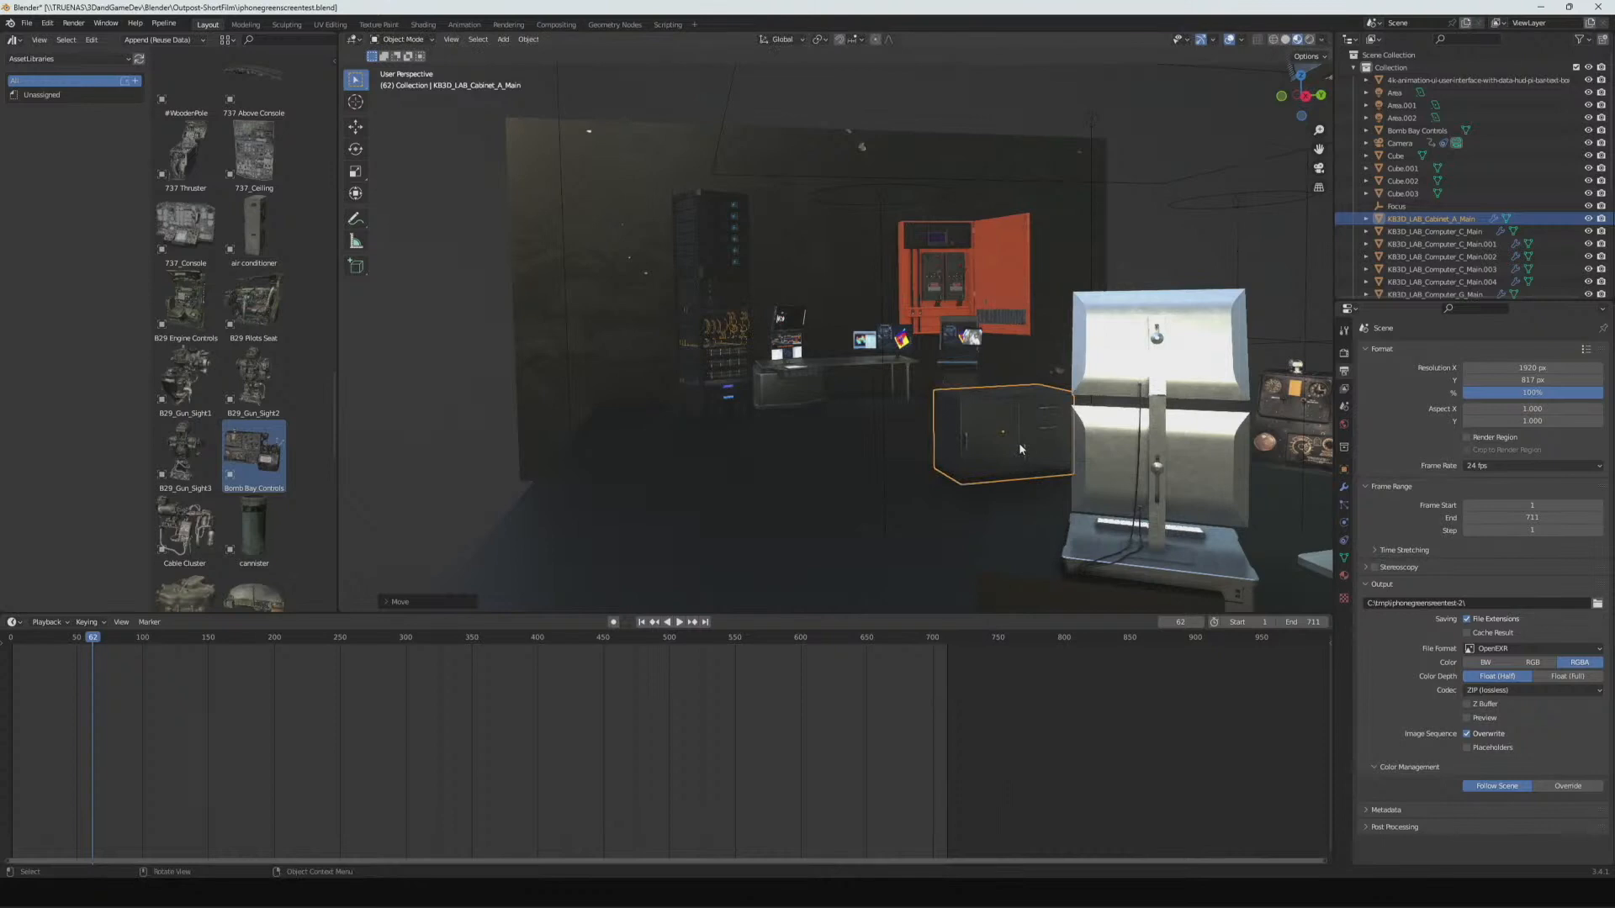
key(Delete)
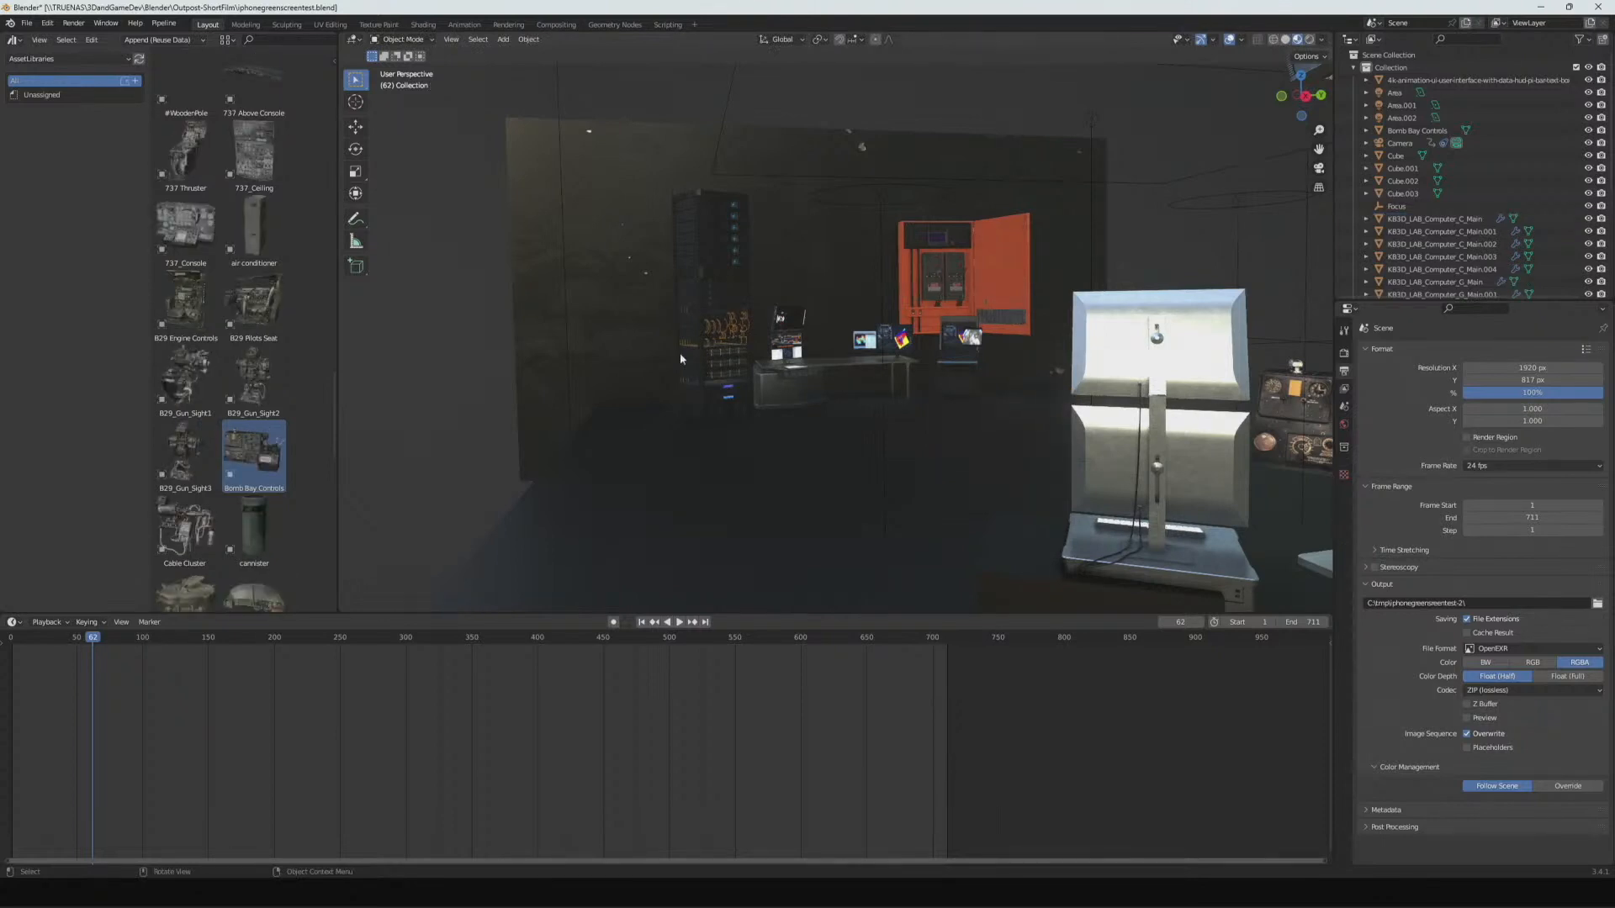
- Select the back wall, server rack, orange cabinet, computers, their screens and the Area light together, leaving out the floor
drag(461, 260, 1137, 255)
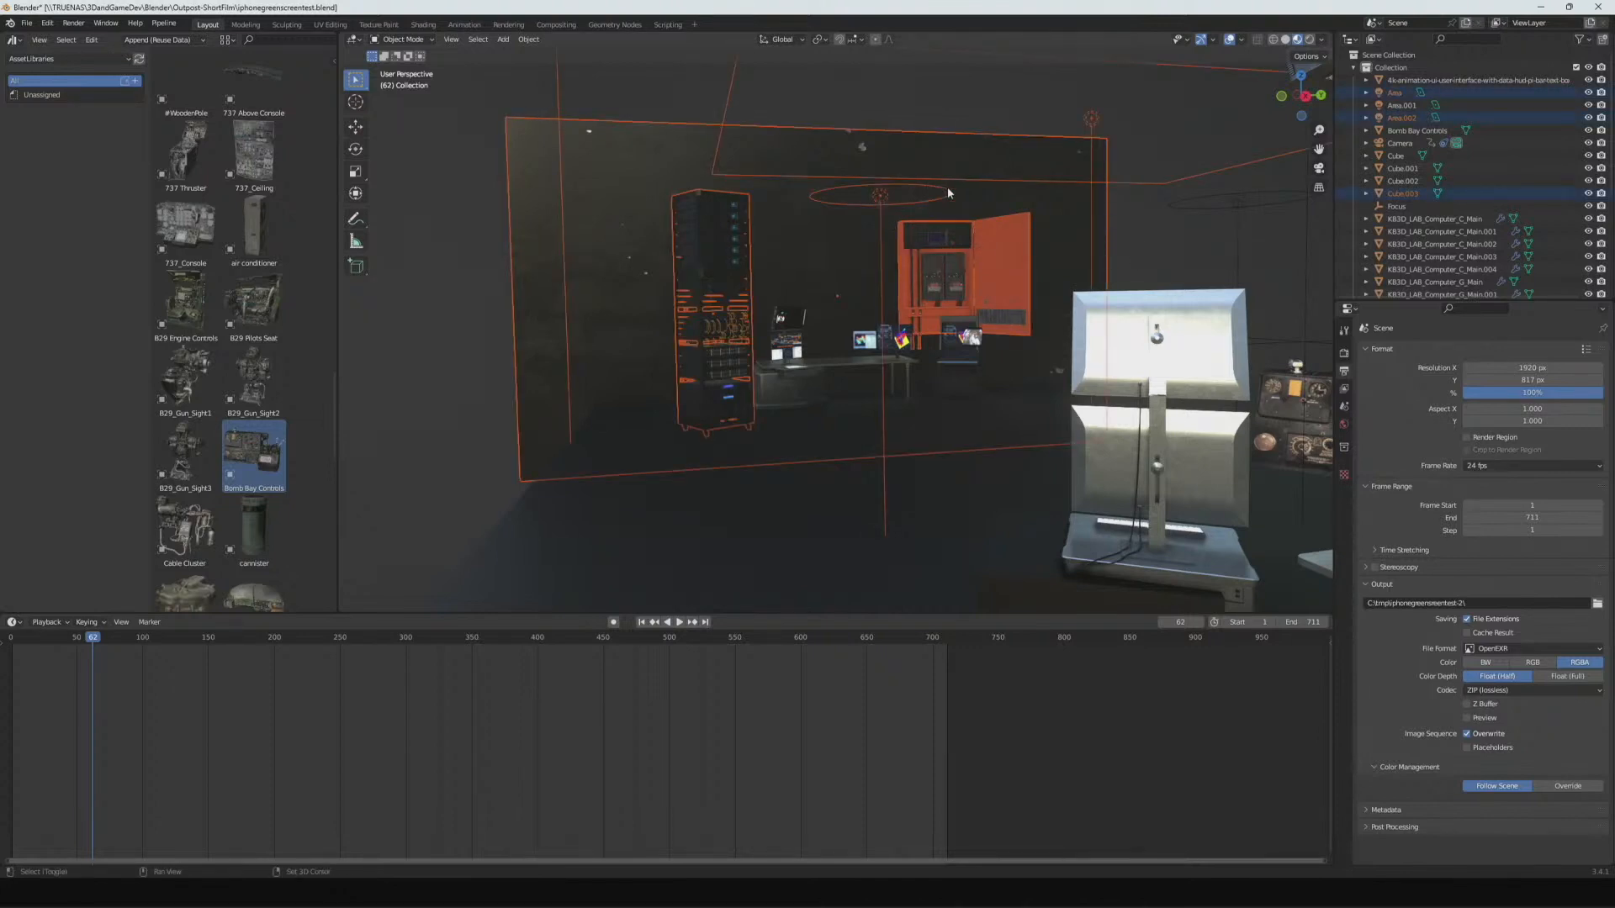
middle_drag(990, 159, 1030, 303)
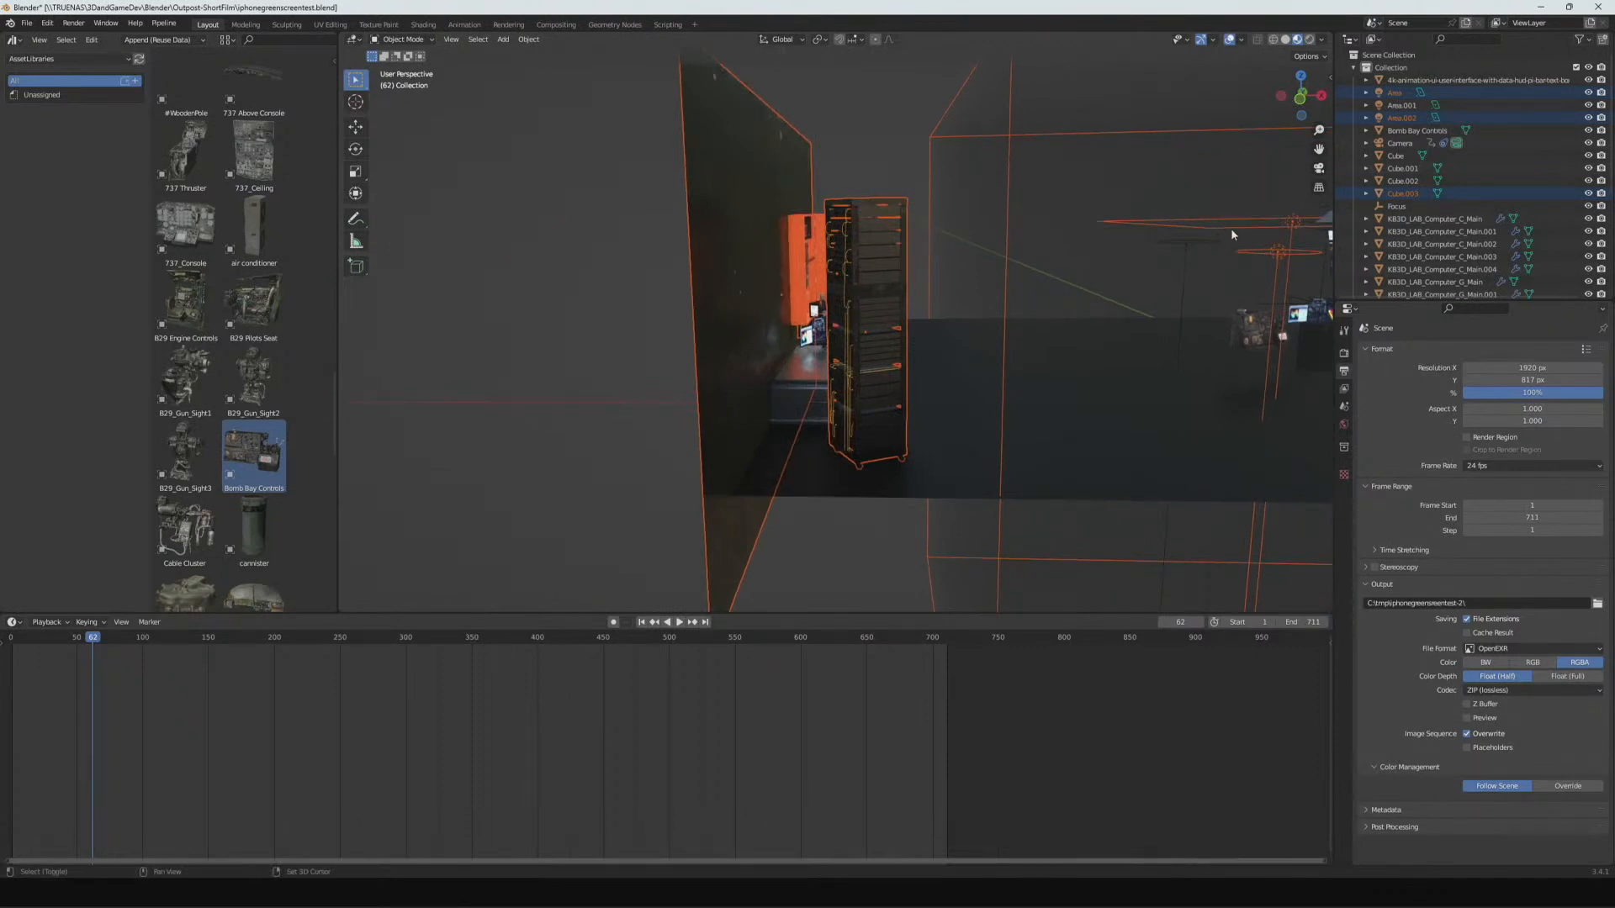
shift+click(1265, 252)
click(1255, 232)
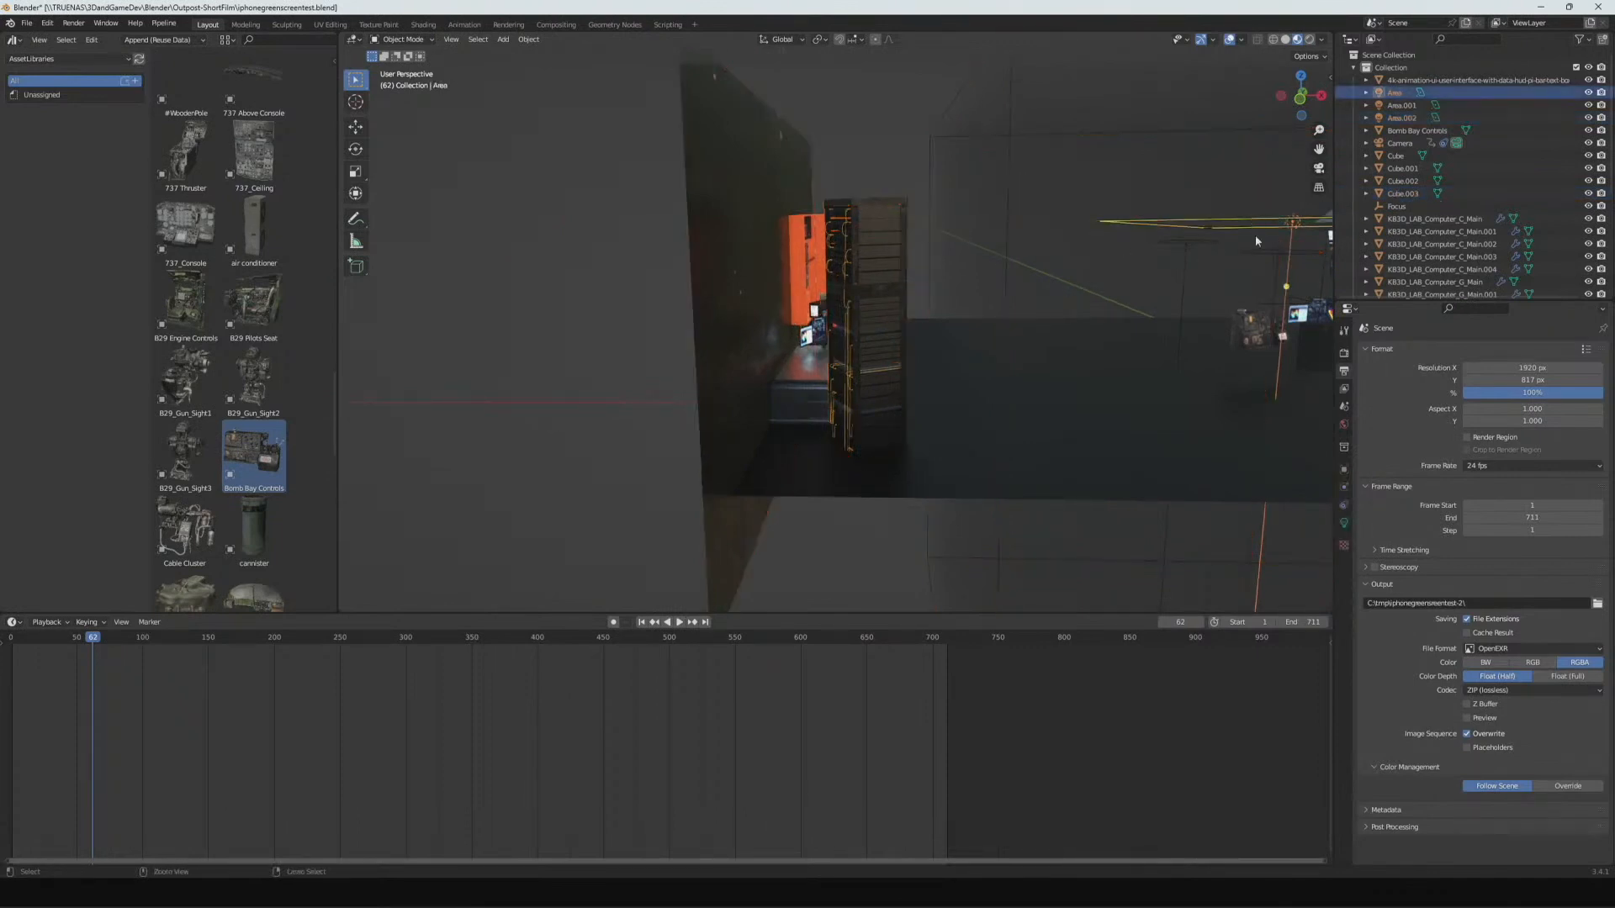
drag(635, 143, 881, 407)
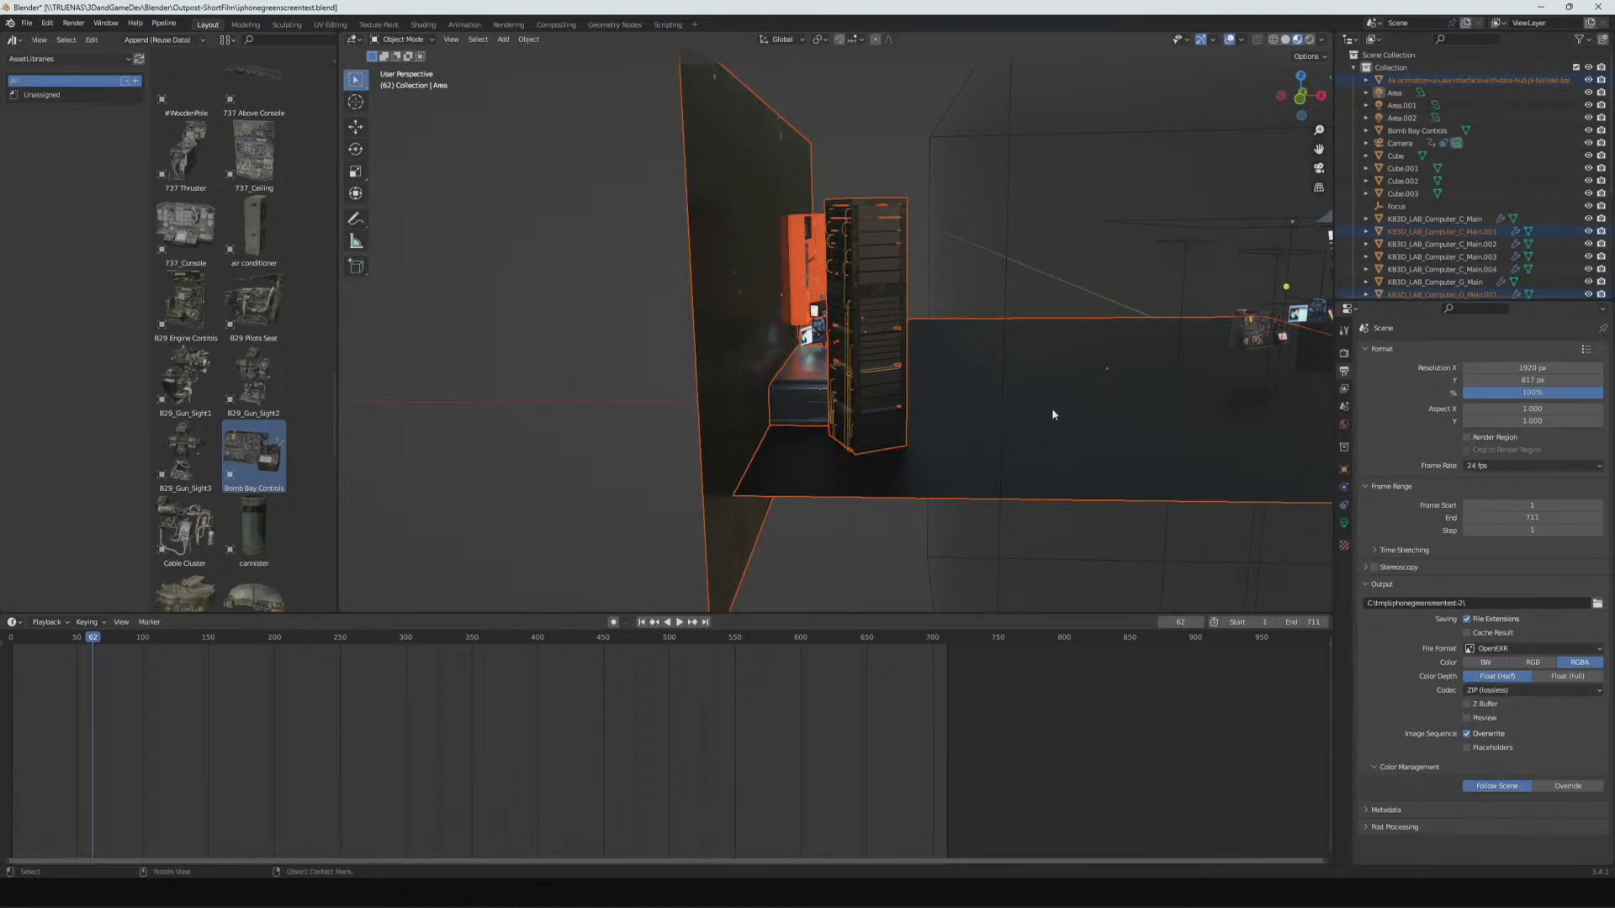
middle_drag(1052, 414, 885, 422)
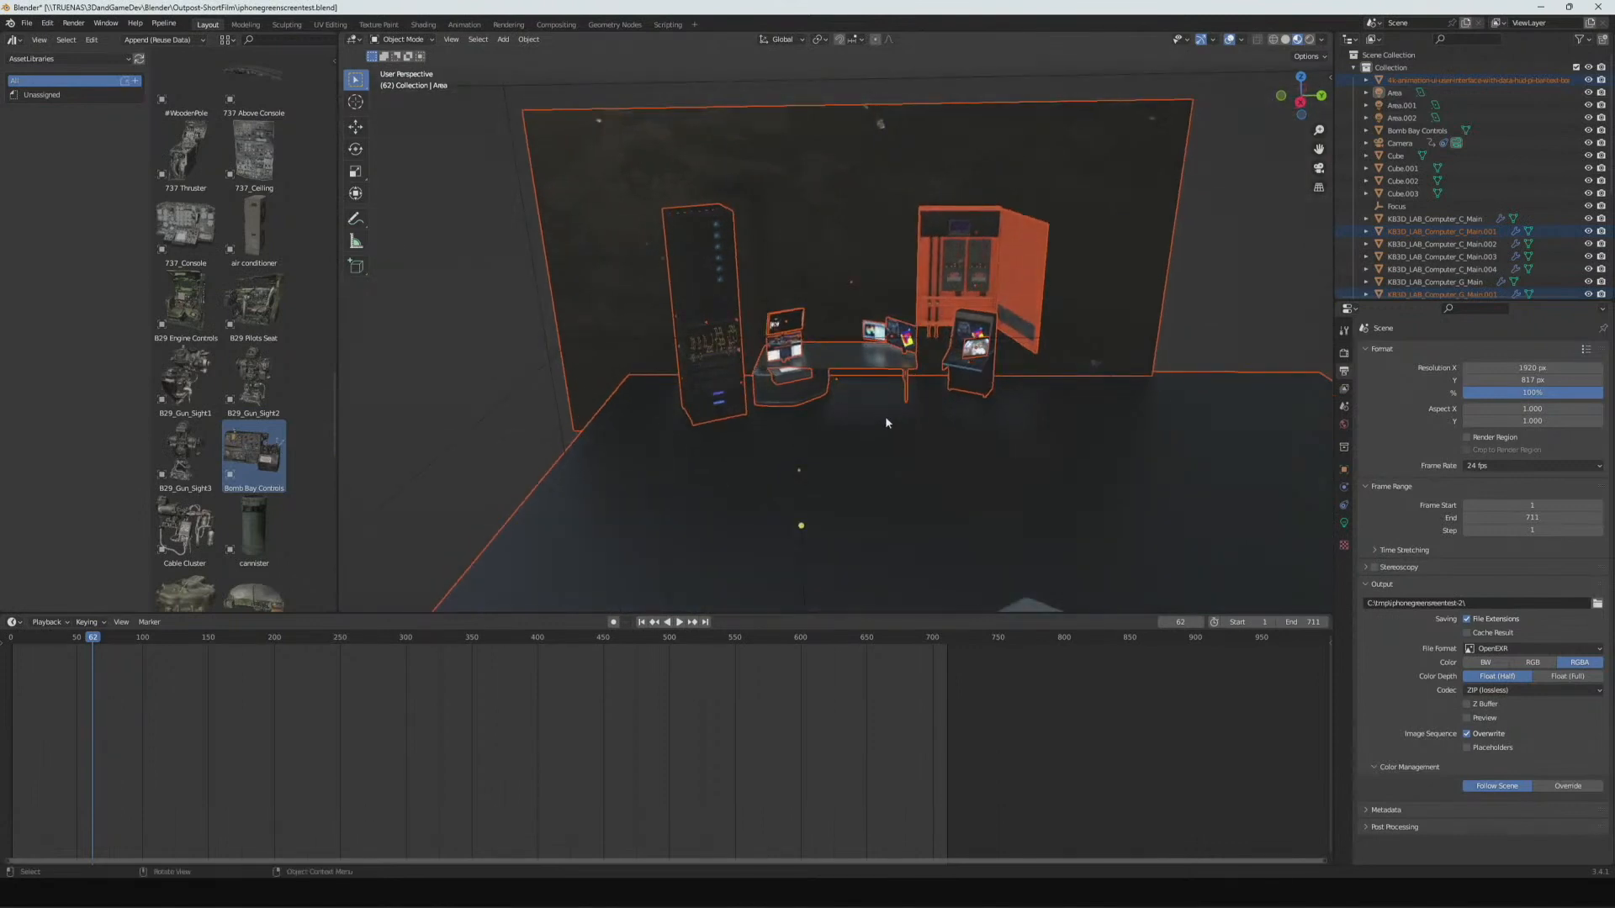
click(497, 244)
drag(1210, 196, 615, 336)
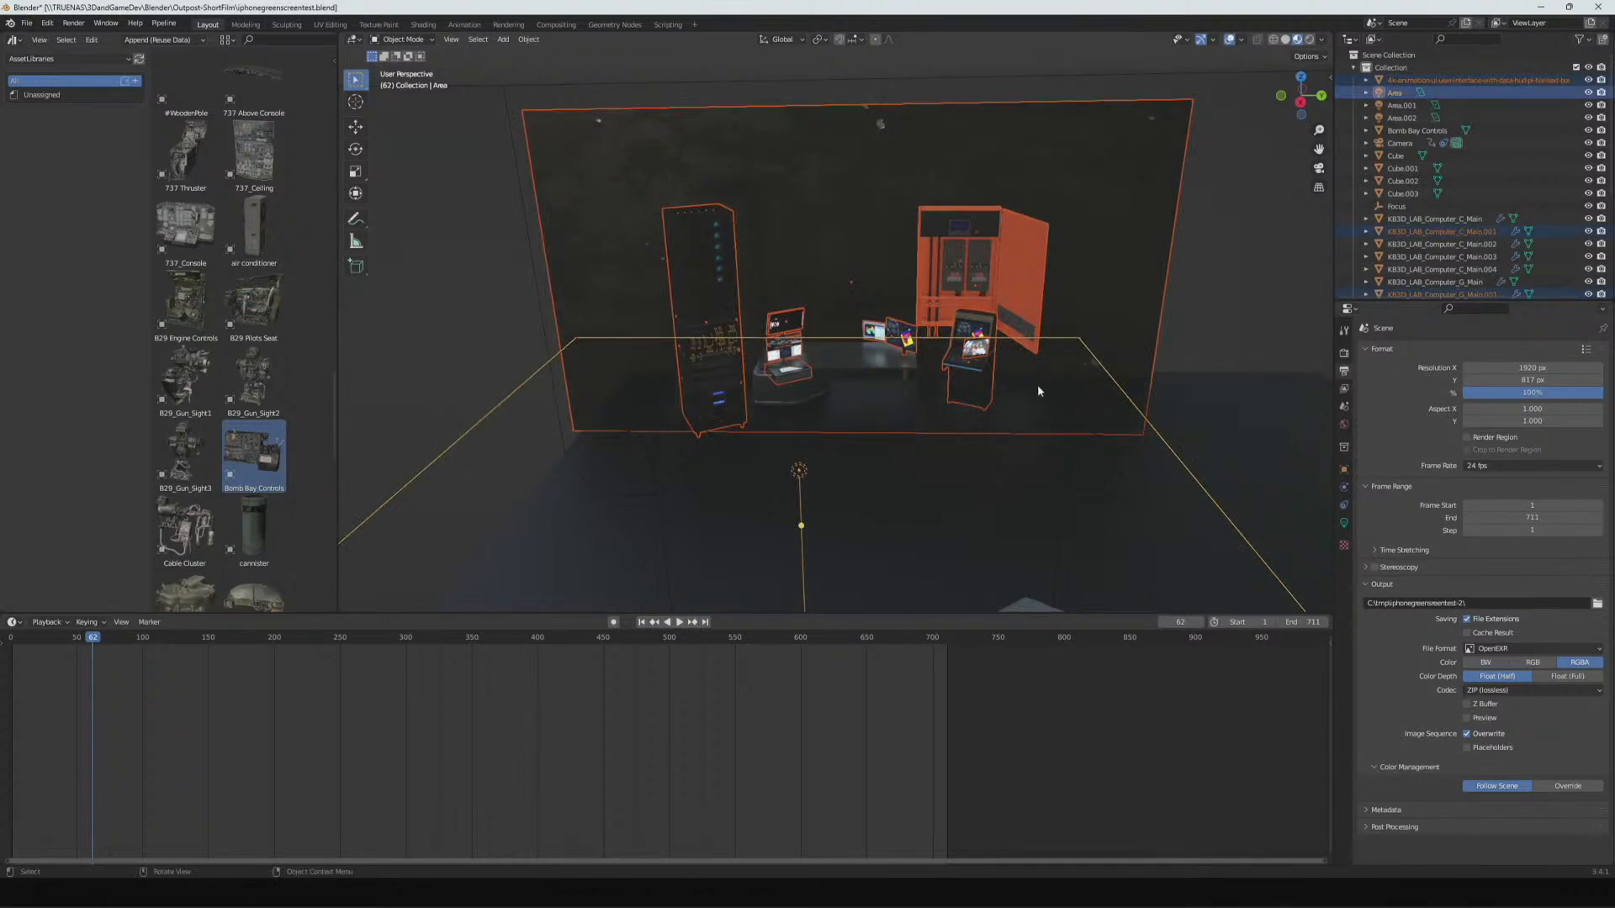
key(g)
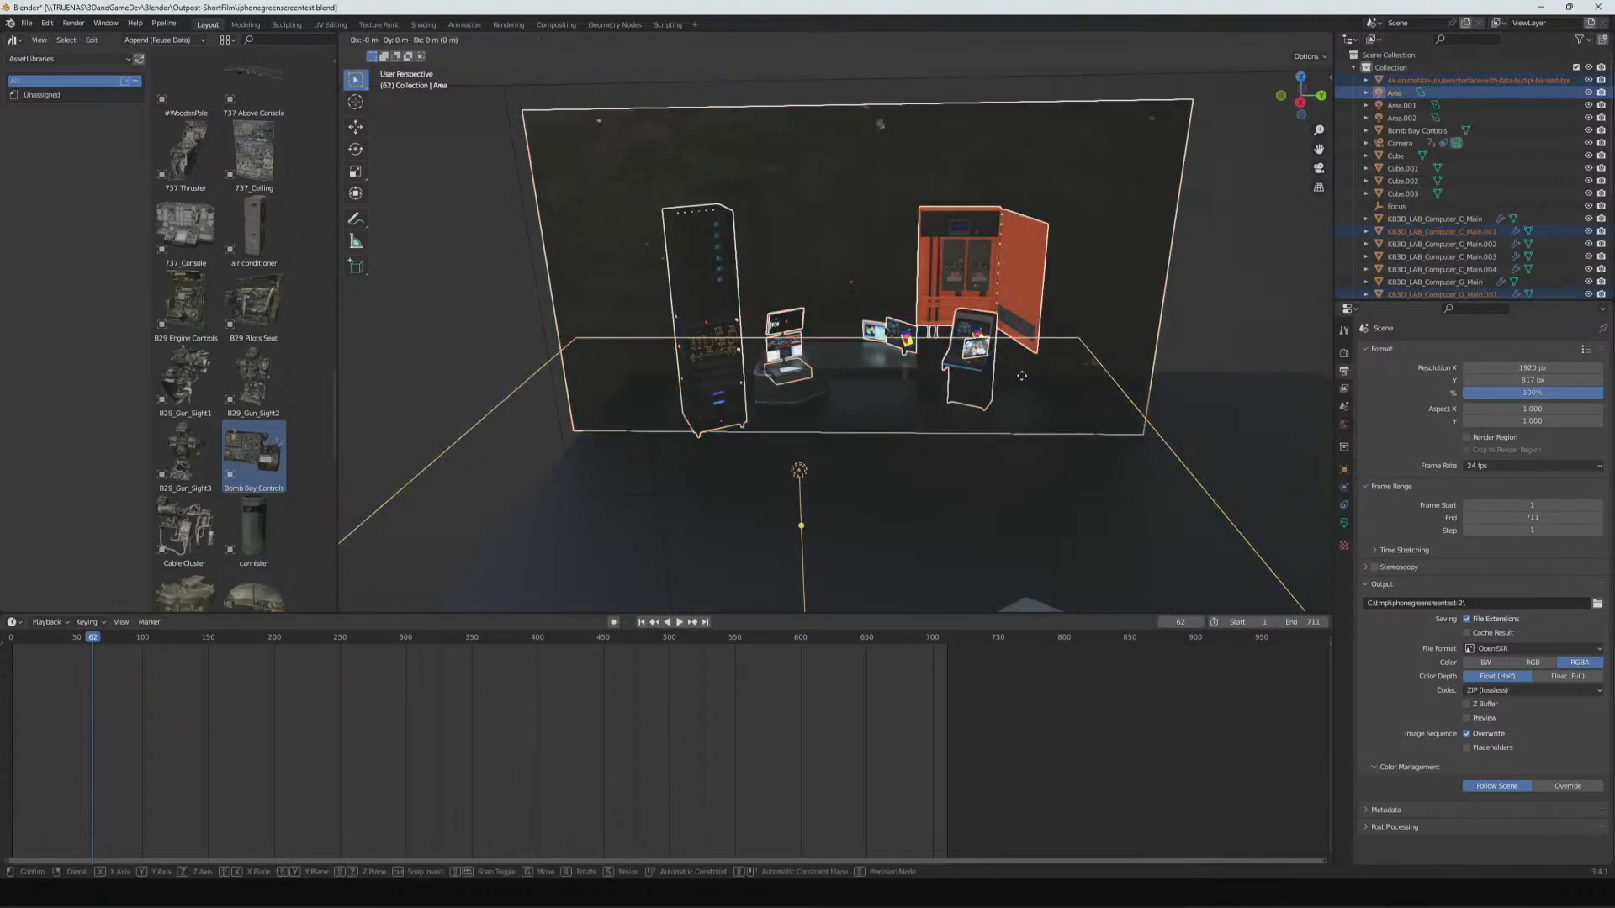
key(y)
key(Escape)
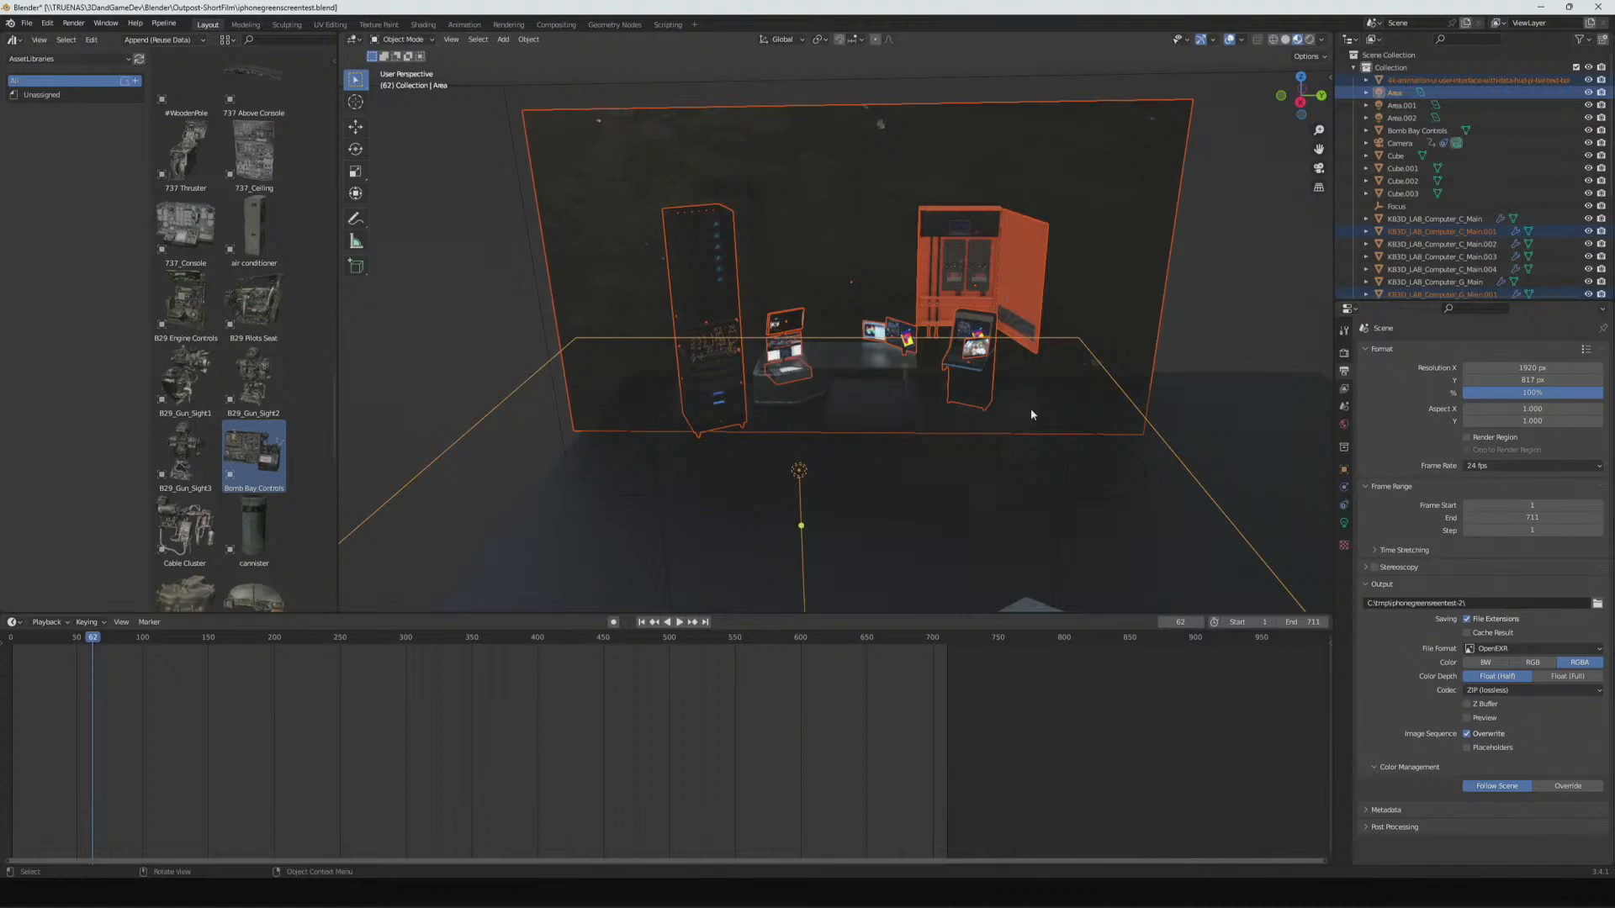
- Move the selected wall, background equipment and Area light along the global X axis closer to the seated man
key(g)
key(x)
click(1031, 519)
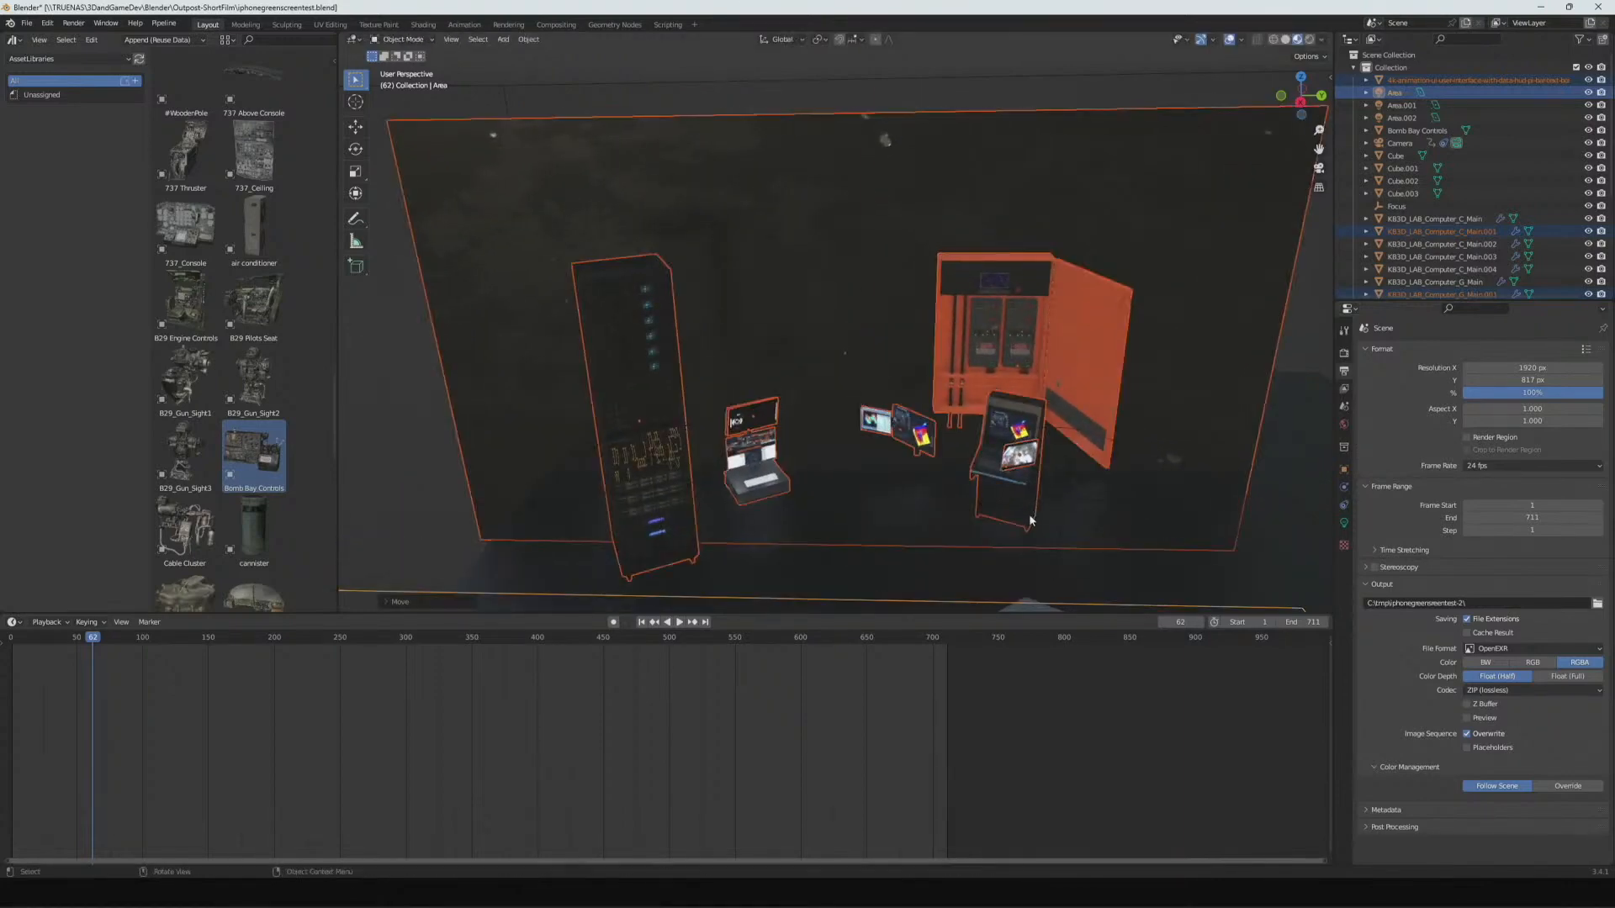
middle_drag(1031, 519, 1006, 467)
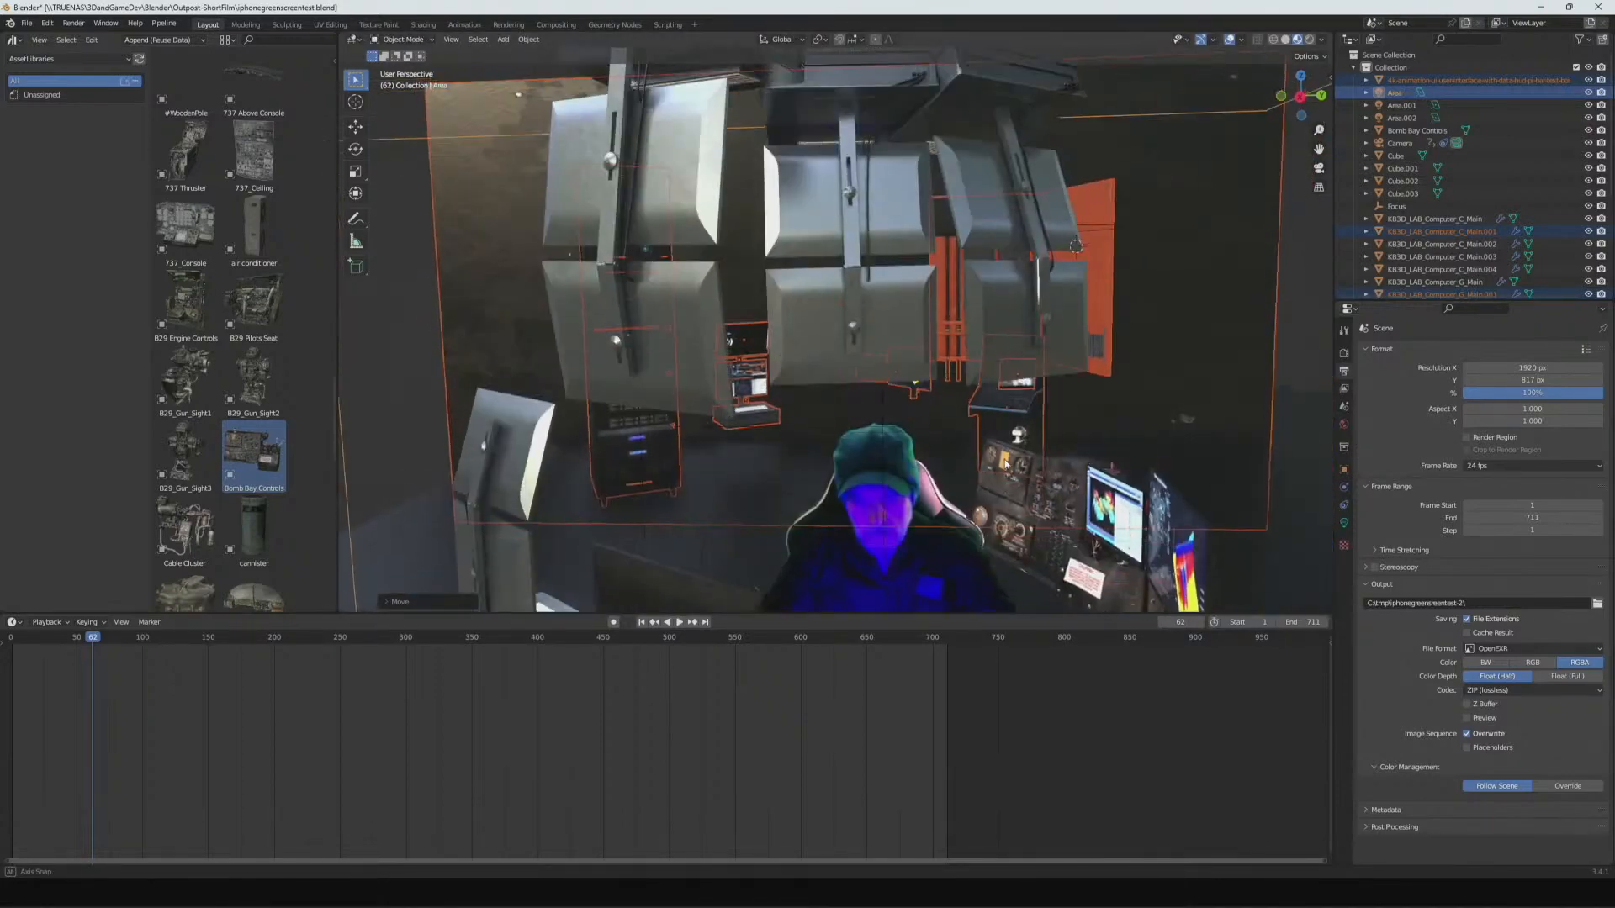
key(g)
key(x)
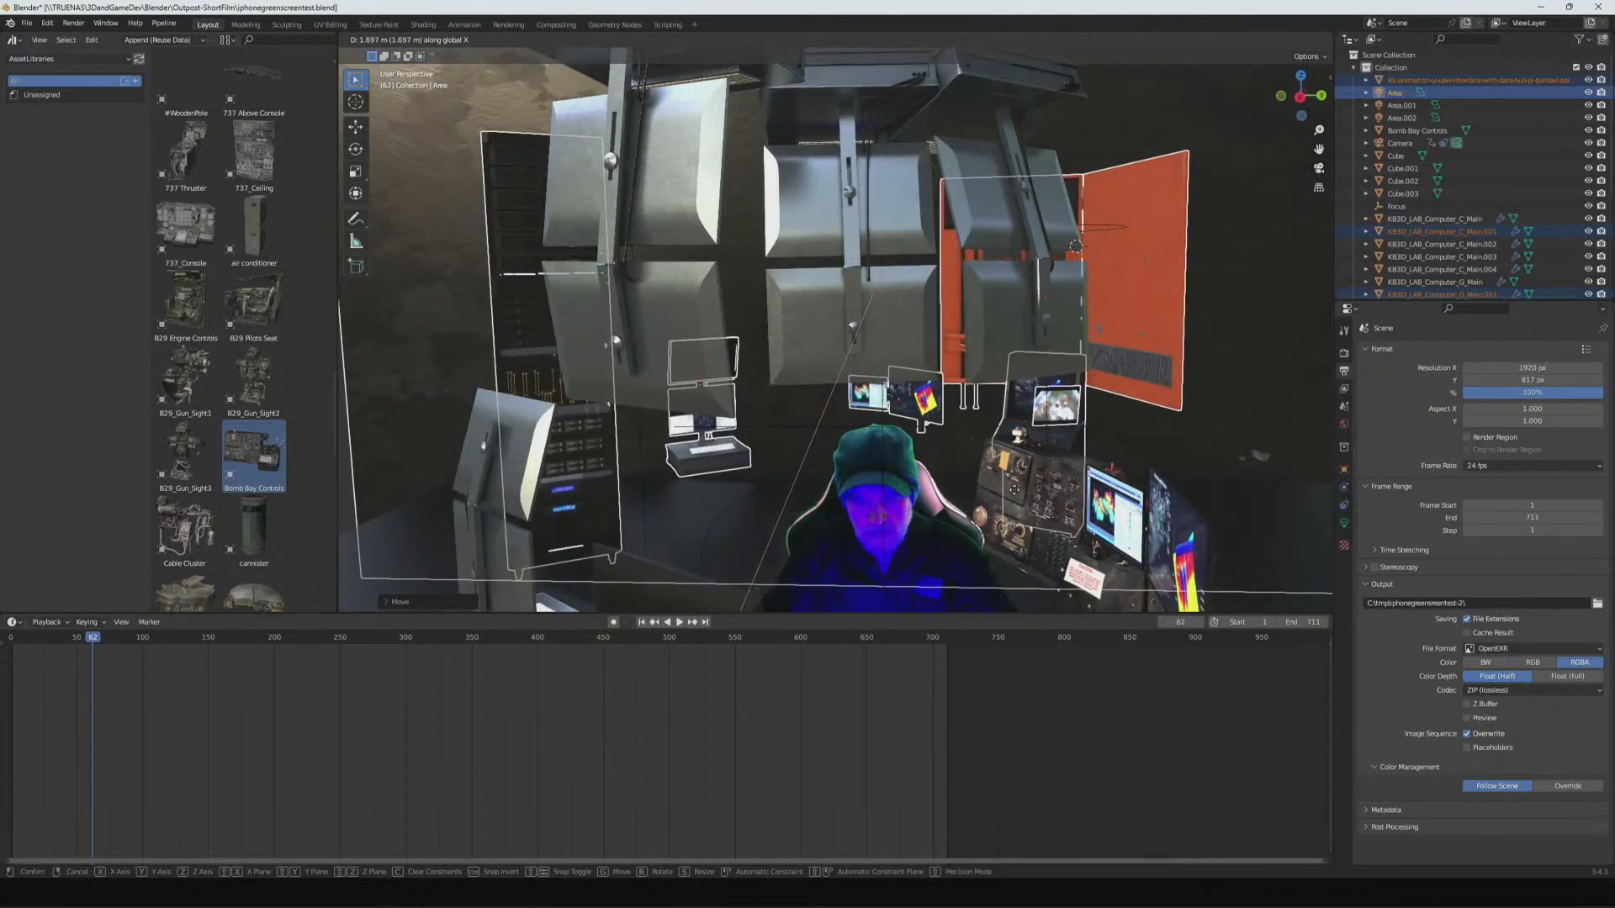
click(993, 477)
- Move the desk left behind the wall along the global X axis back beneath the background computers
middle_drag(993, 477, 966, 439)
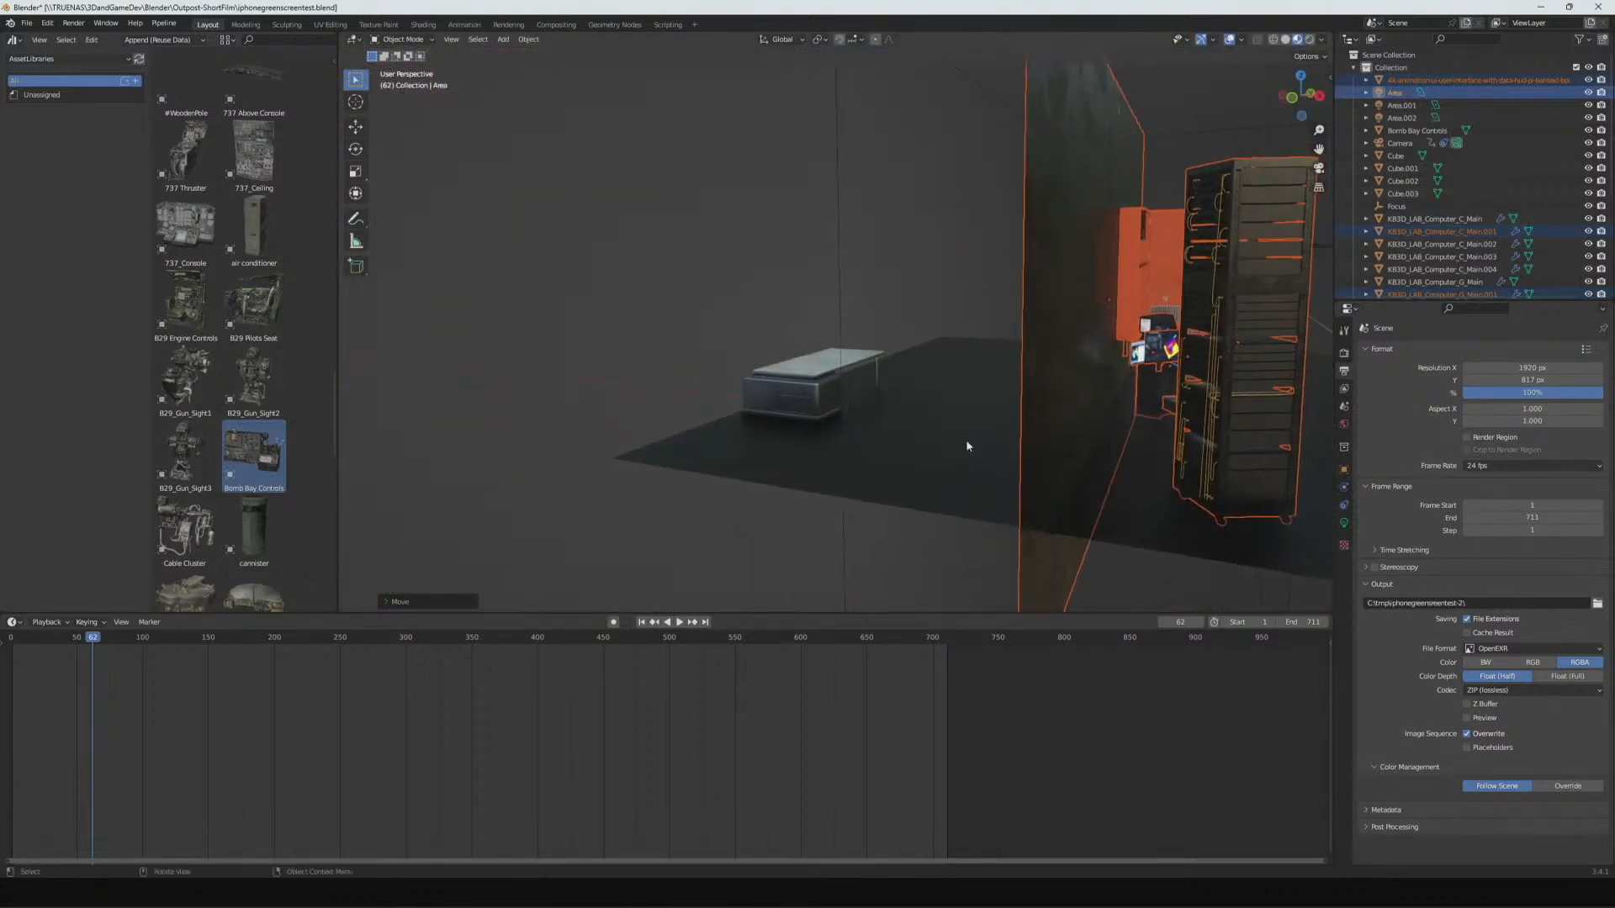
click(815, 405)
key(g)
key(x)
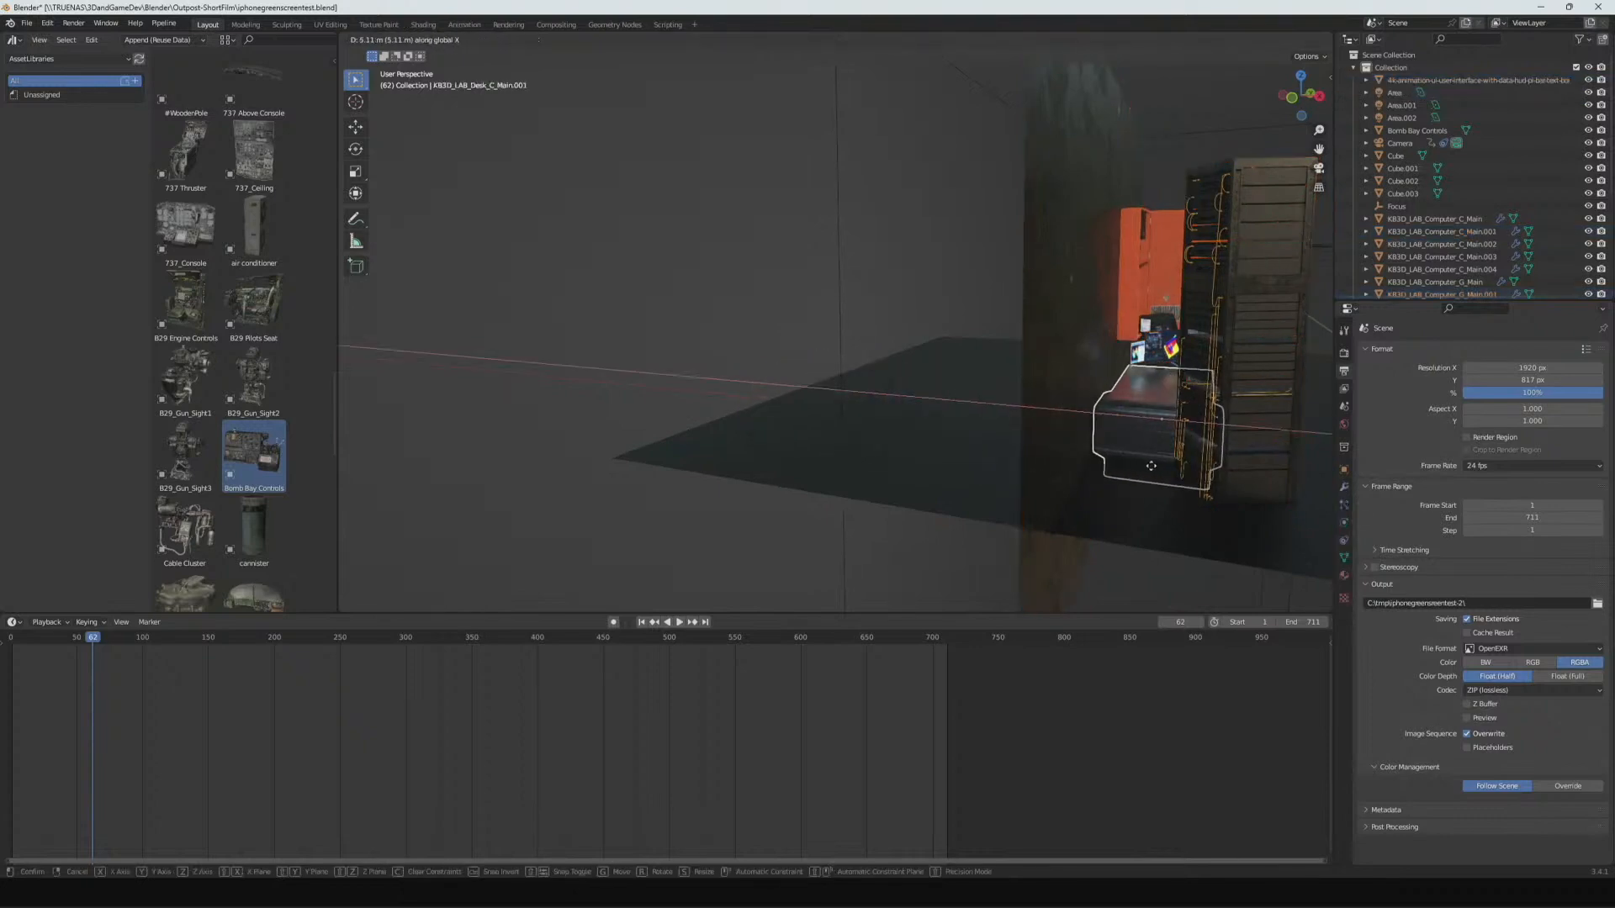
click(1120, 469)
- Move the image plane on the console below the orange cabinet along the global X and Y axes
middle_drag(1120, 465, 1006, 471)
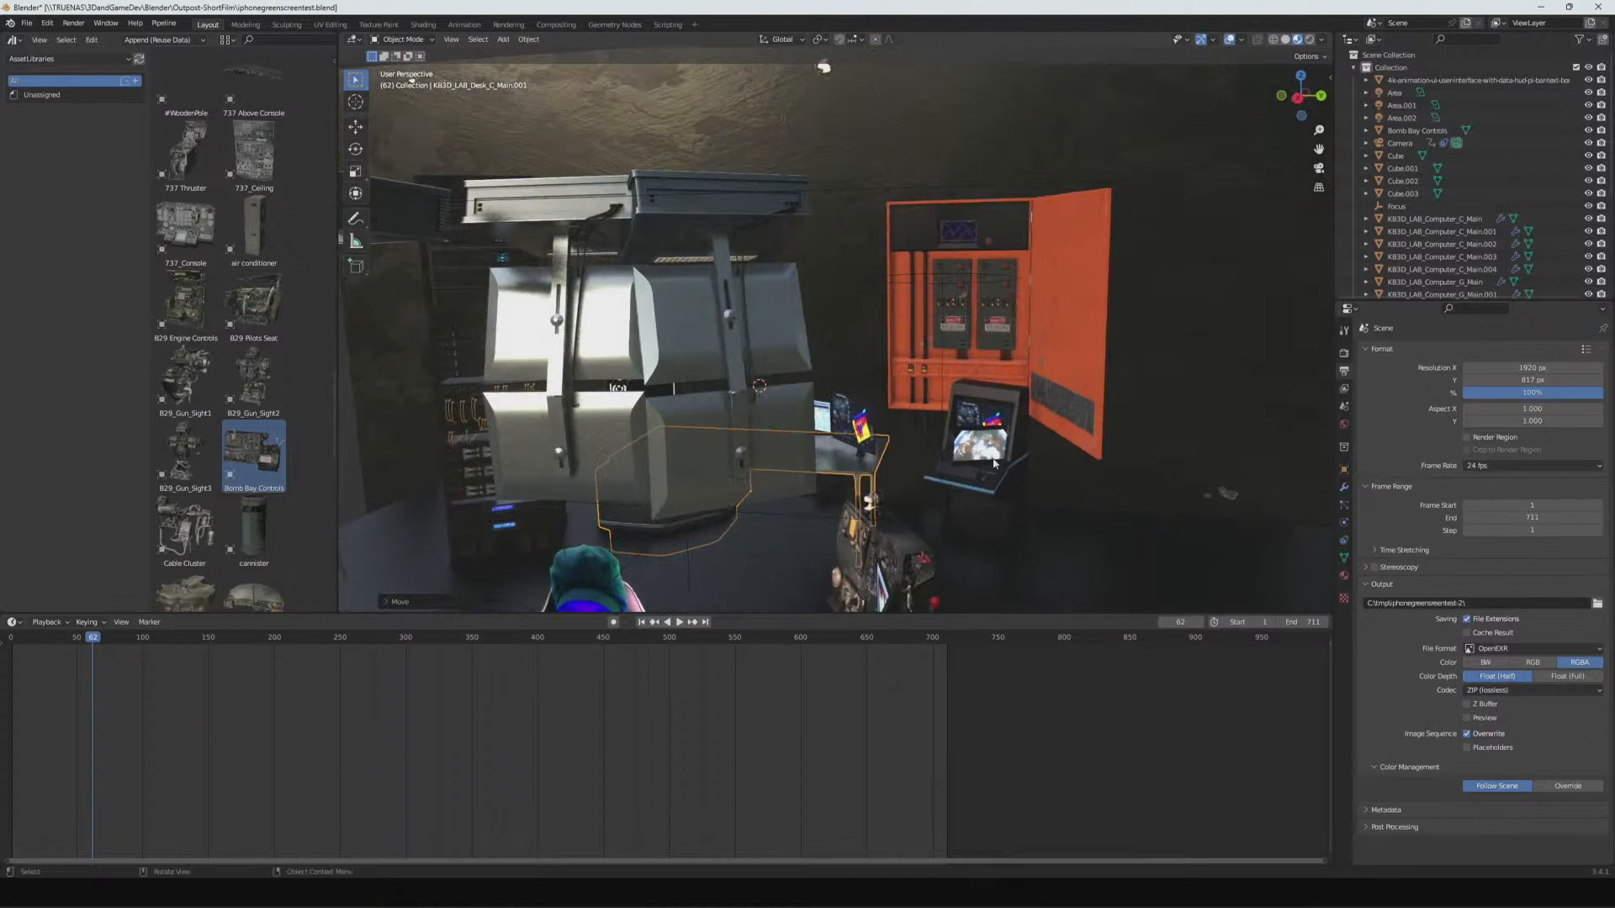
click(998, 468)
key(g)
key(x)
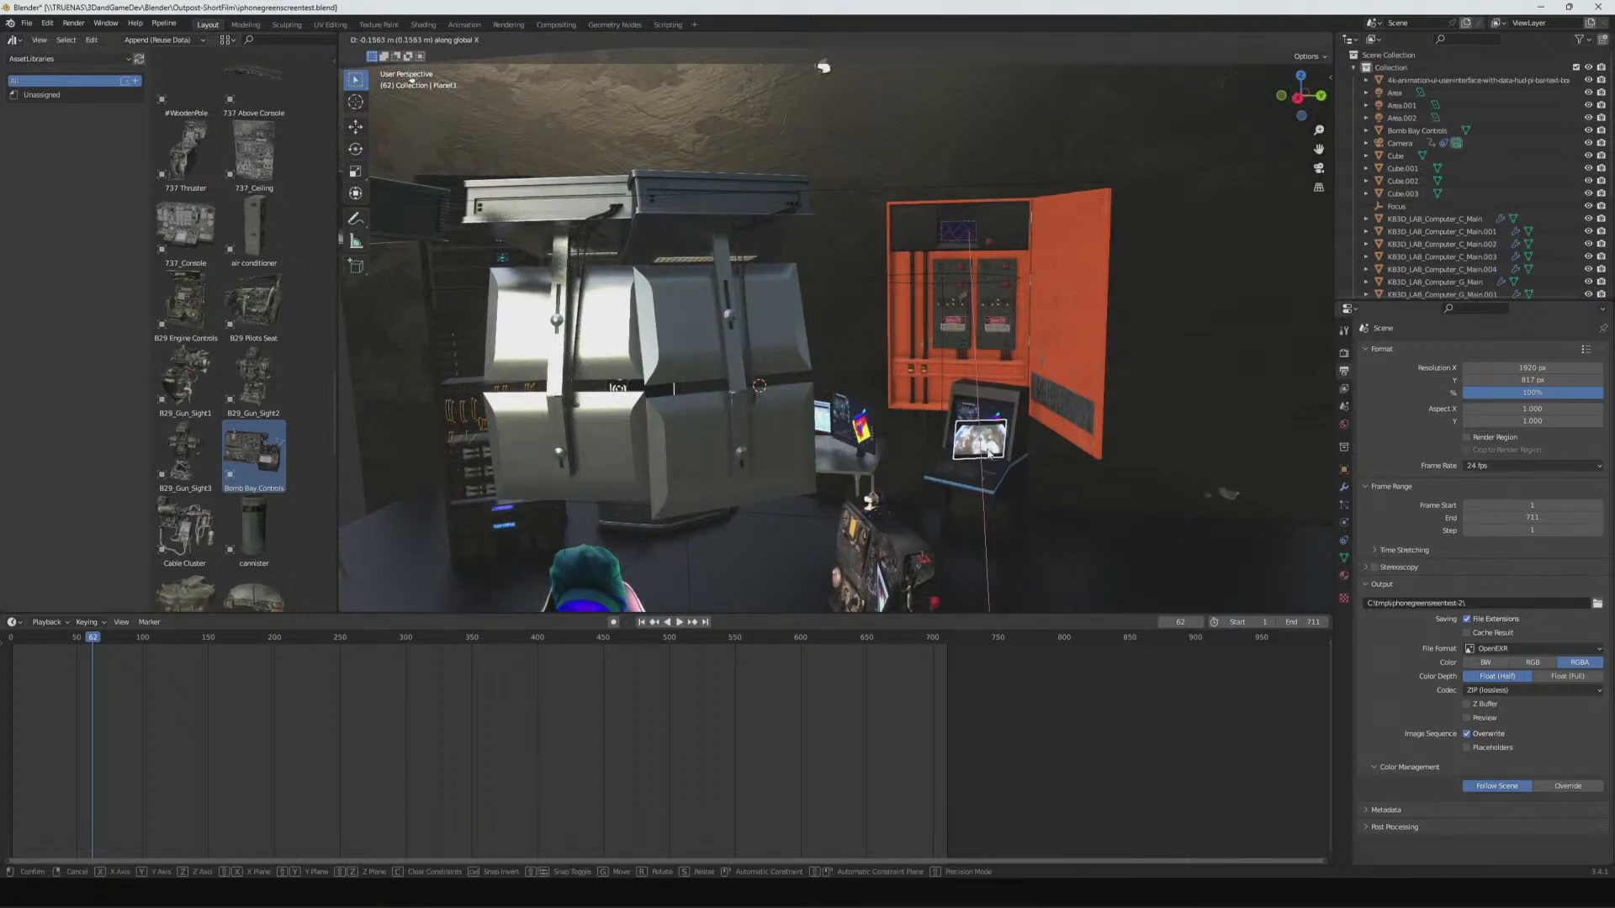
click(985, 446)
middle_drag(986, 445, 1008, 542)
key(g)
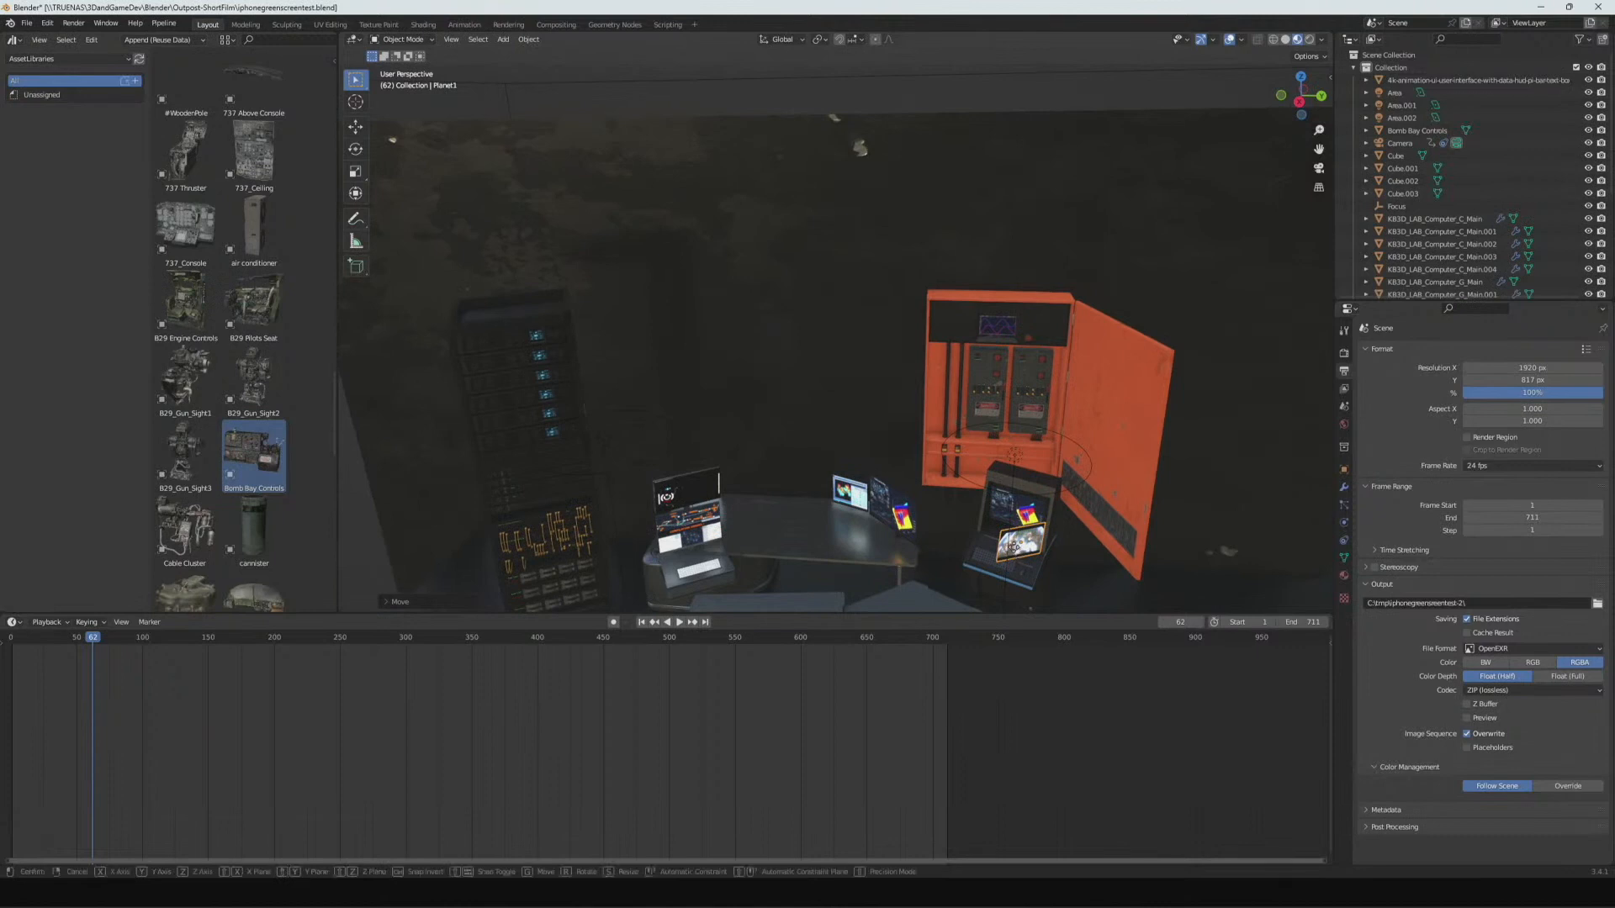
key(y)
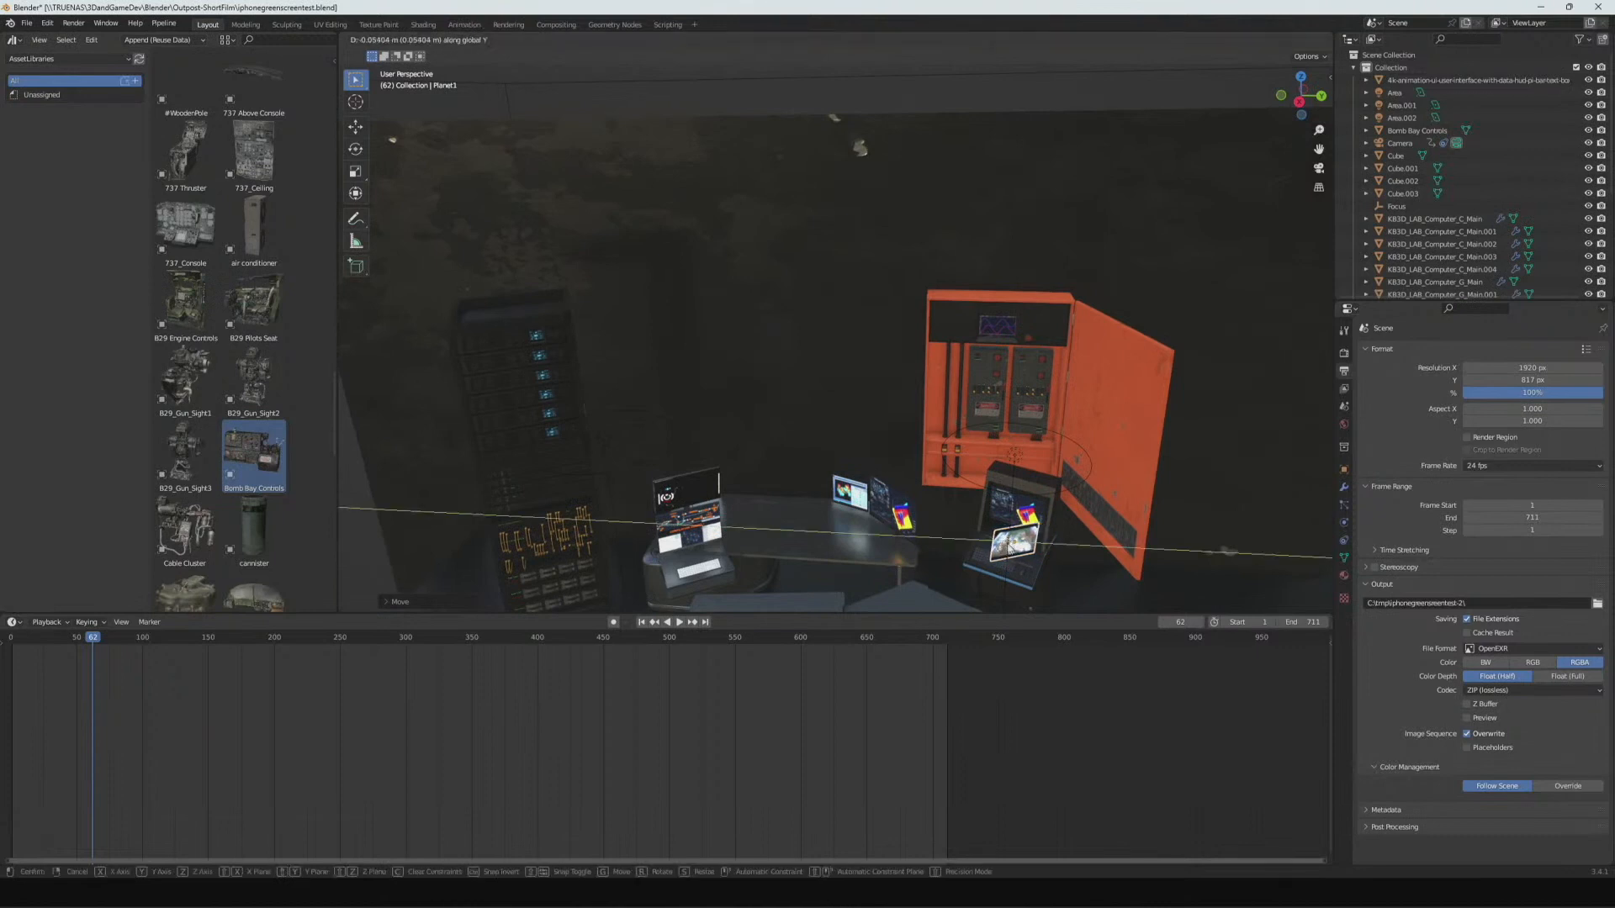
click(1010, 544)
click(1010, 545)
click(1015, 537)
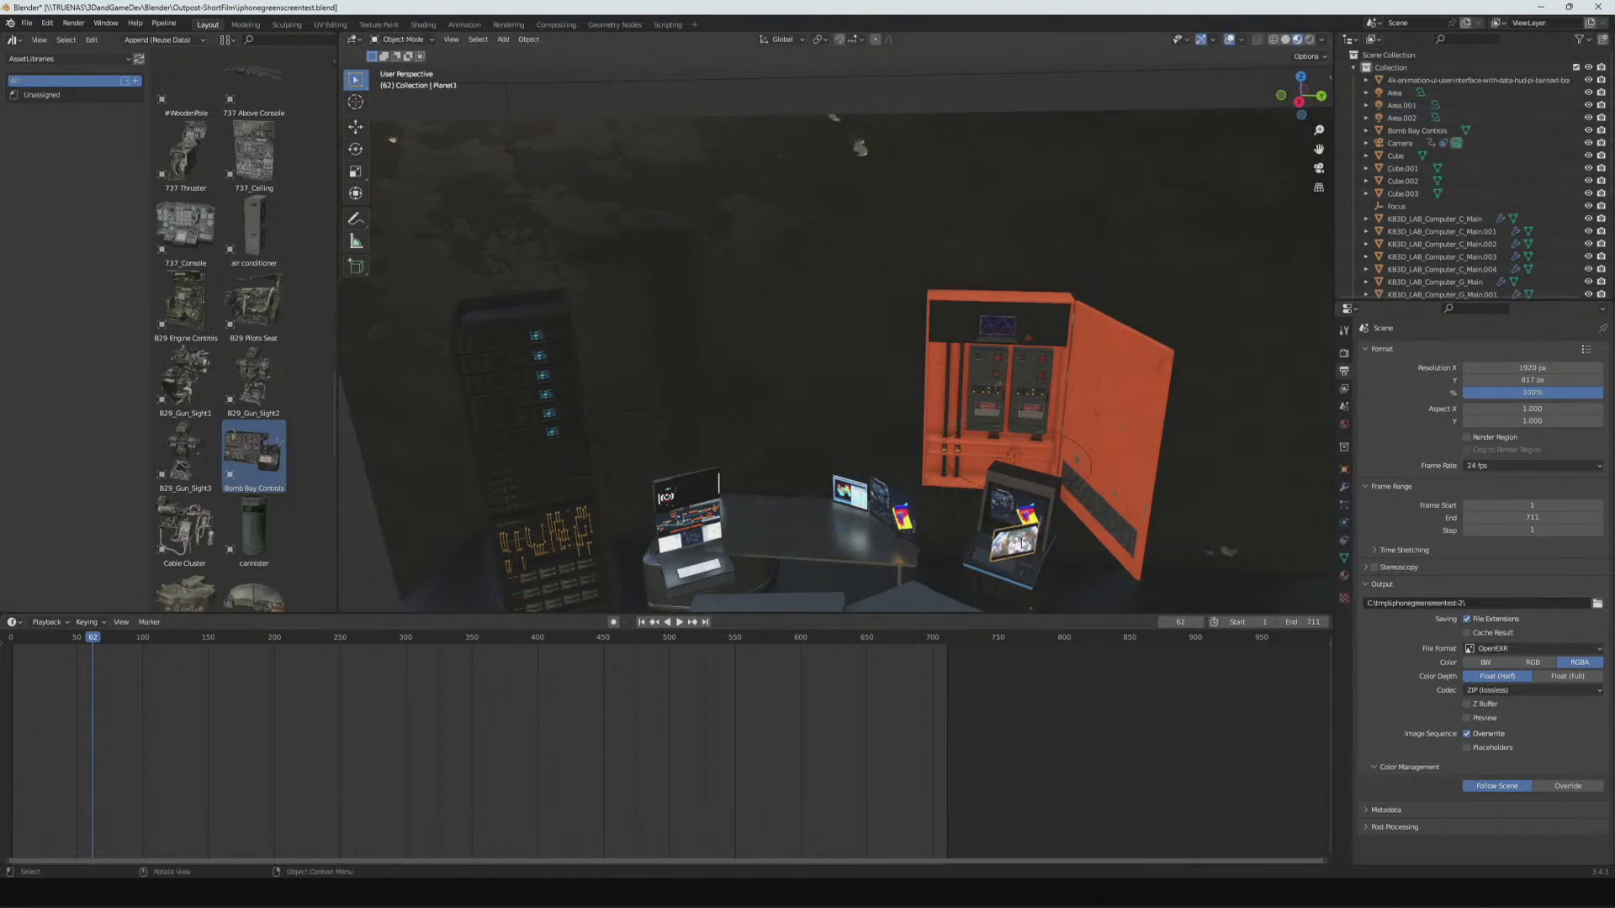
- Switch the transform orientation to Local, then shift the console's image plane along Z and rotate it about local Y
click(788, 40)
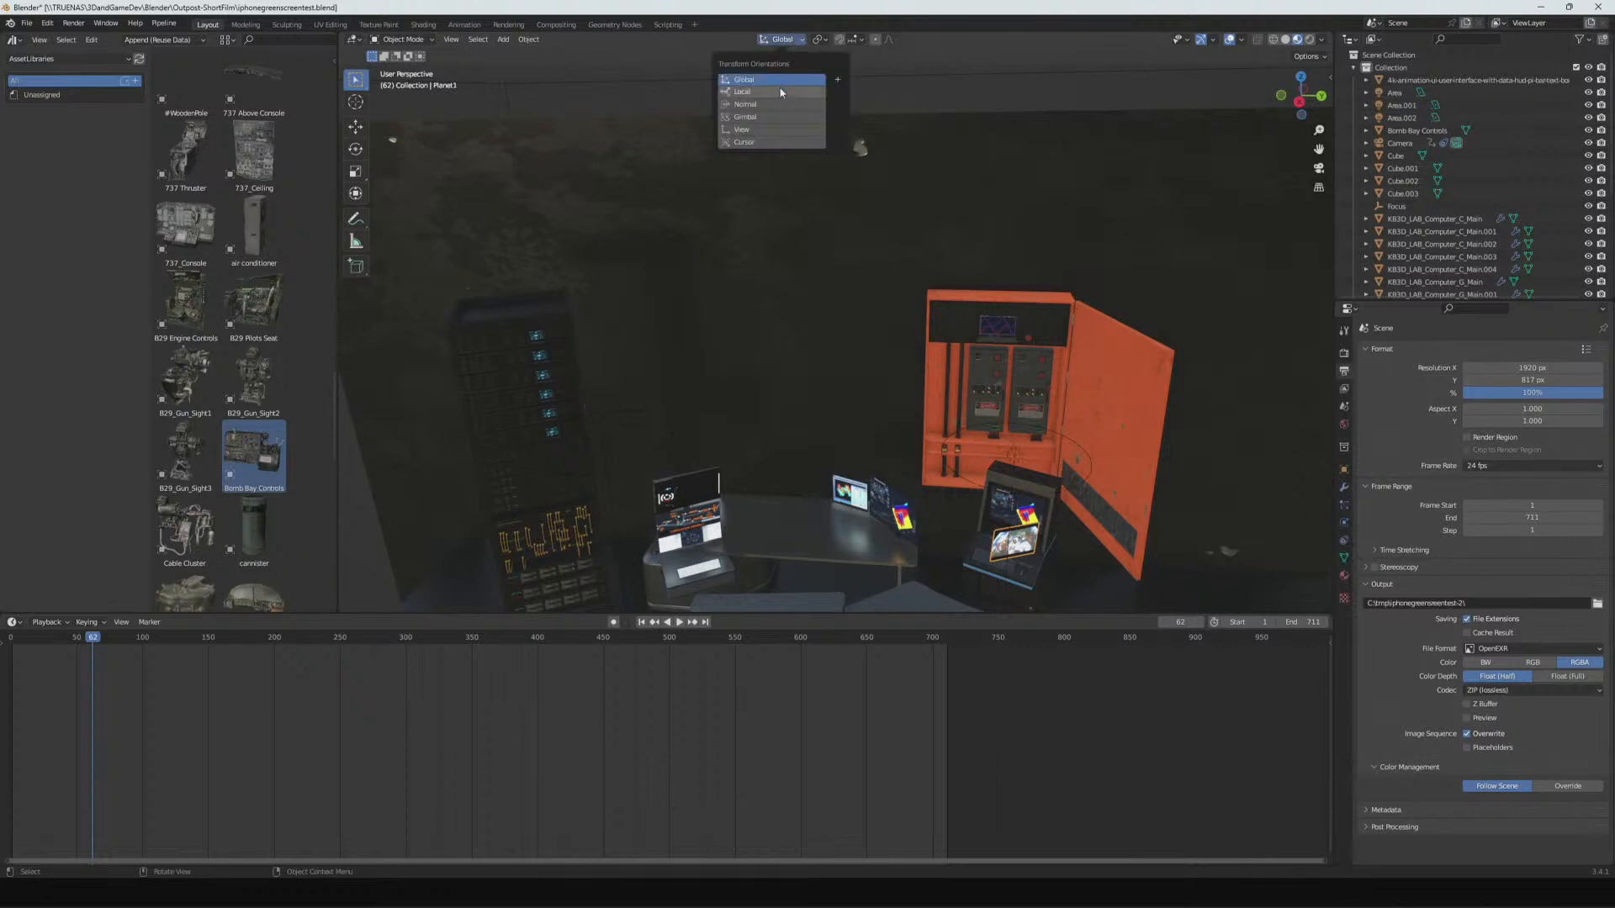
click(778, 84)
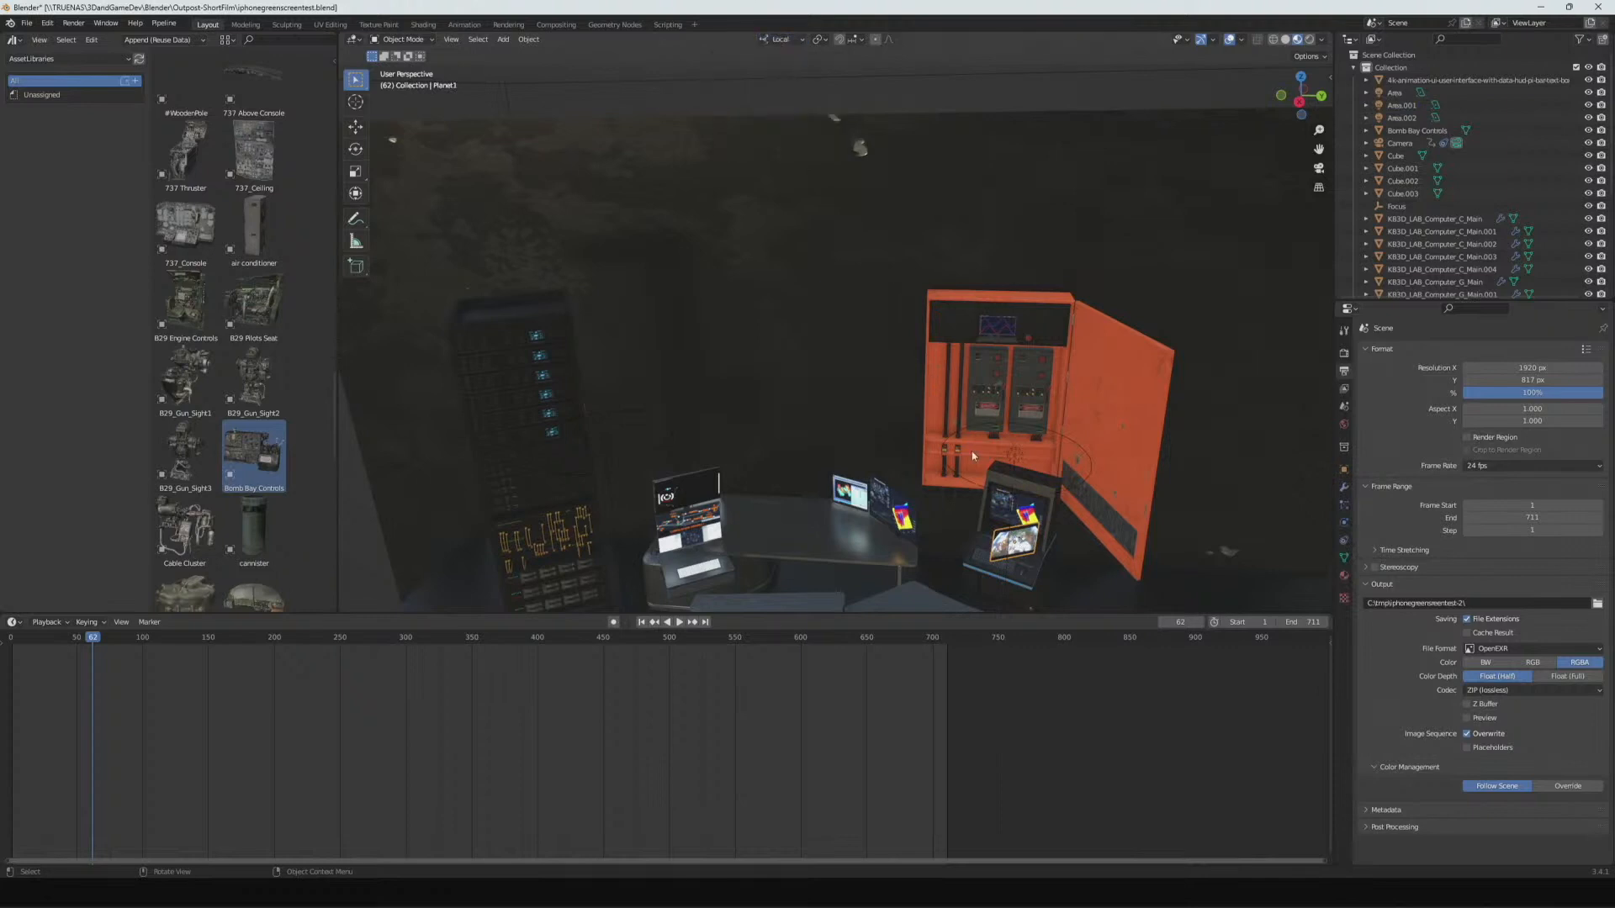
key(g)
key(z)
click(1014, 528)
key(r)
key(y)
key(y)
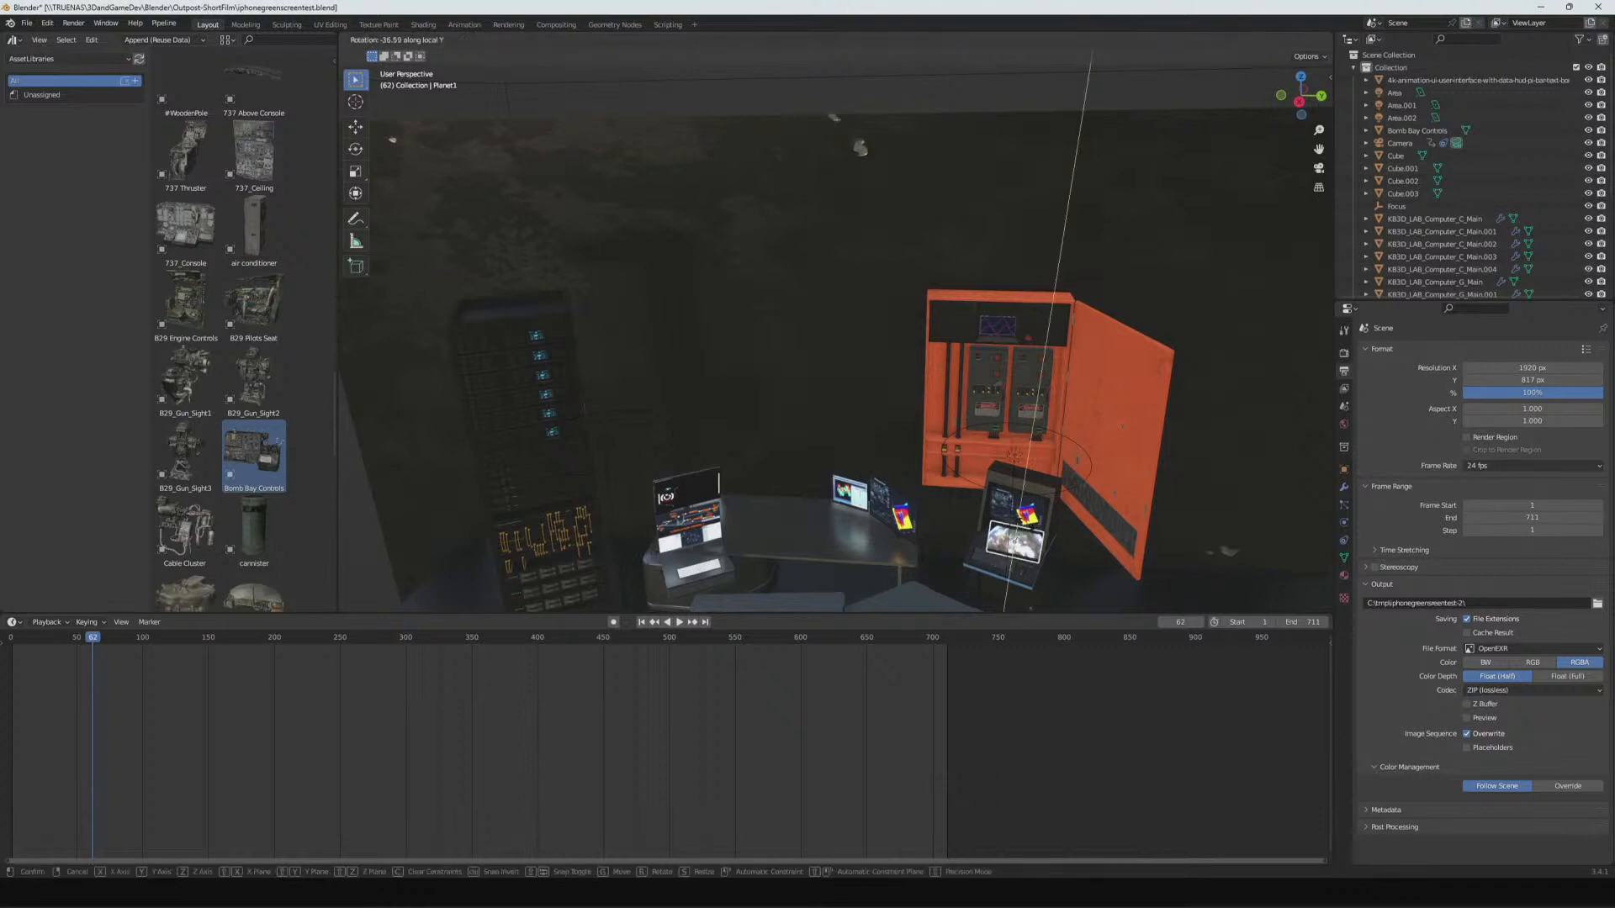
click(1029, 530)
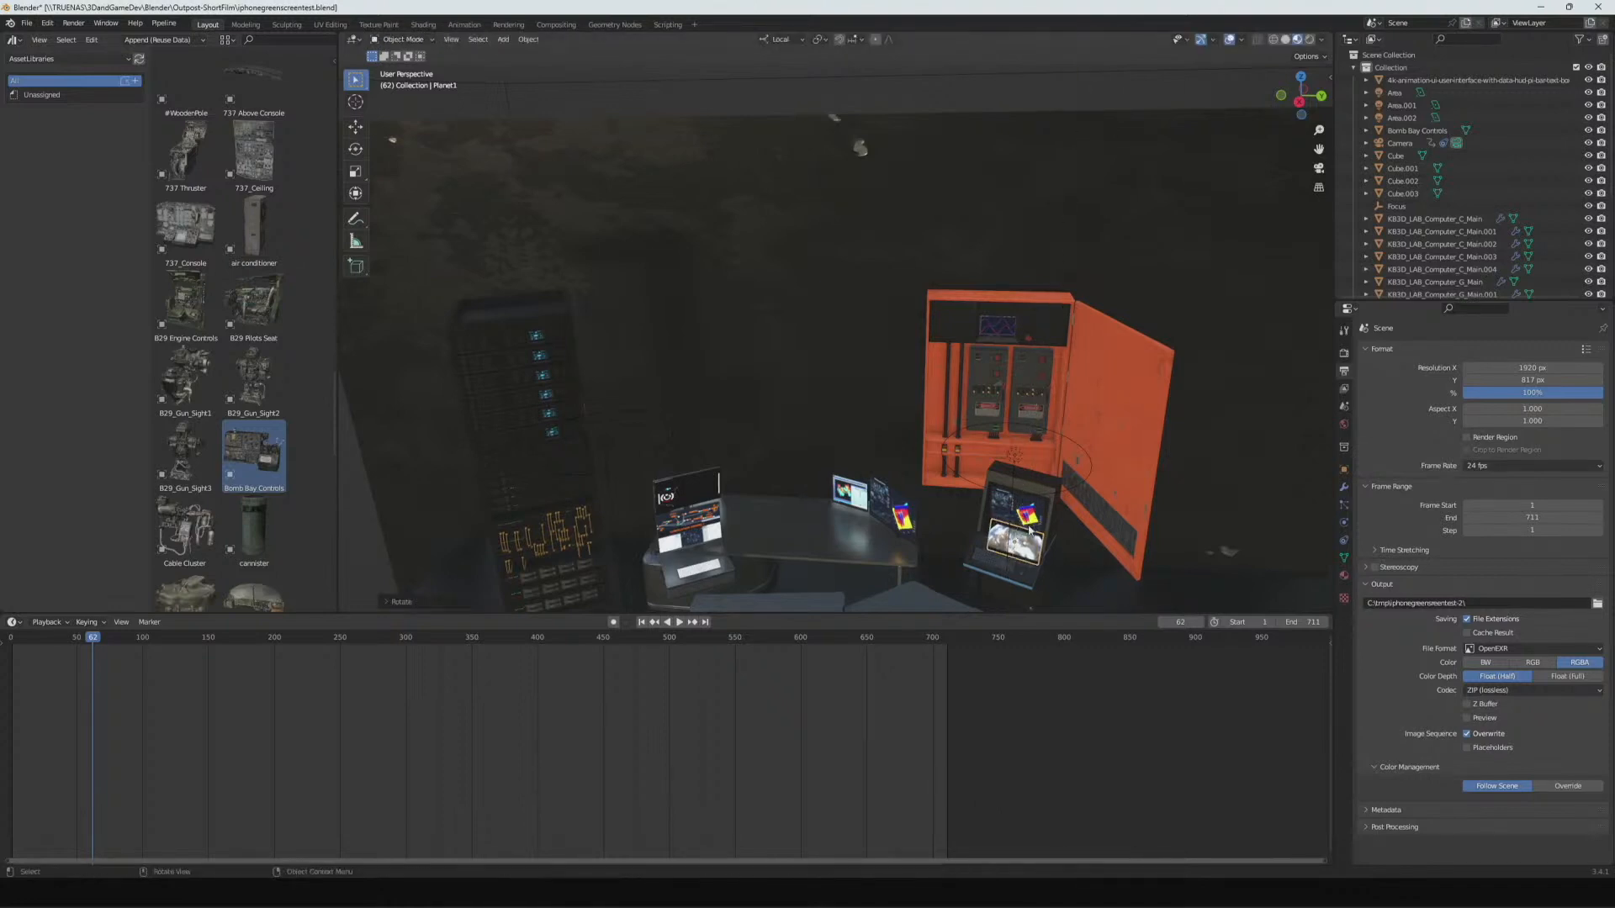
- Move the image plane along its local X and Y axes toward the upper part of the console
key(g)
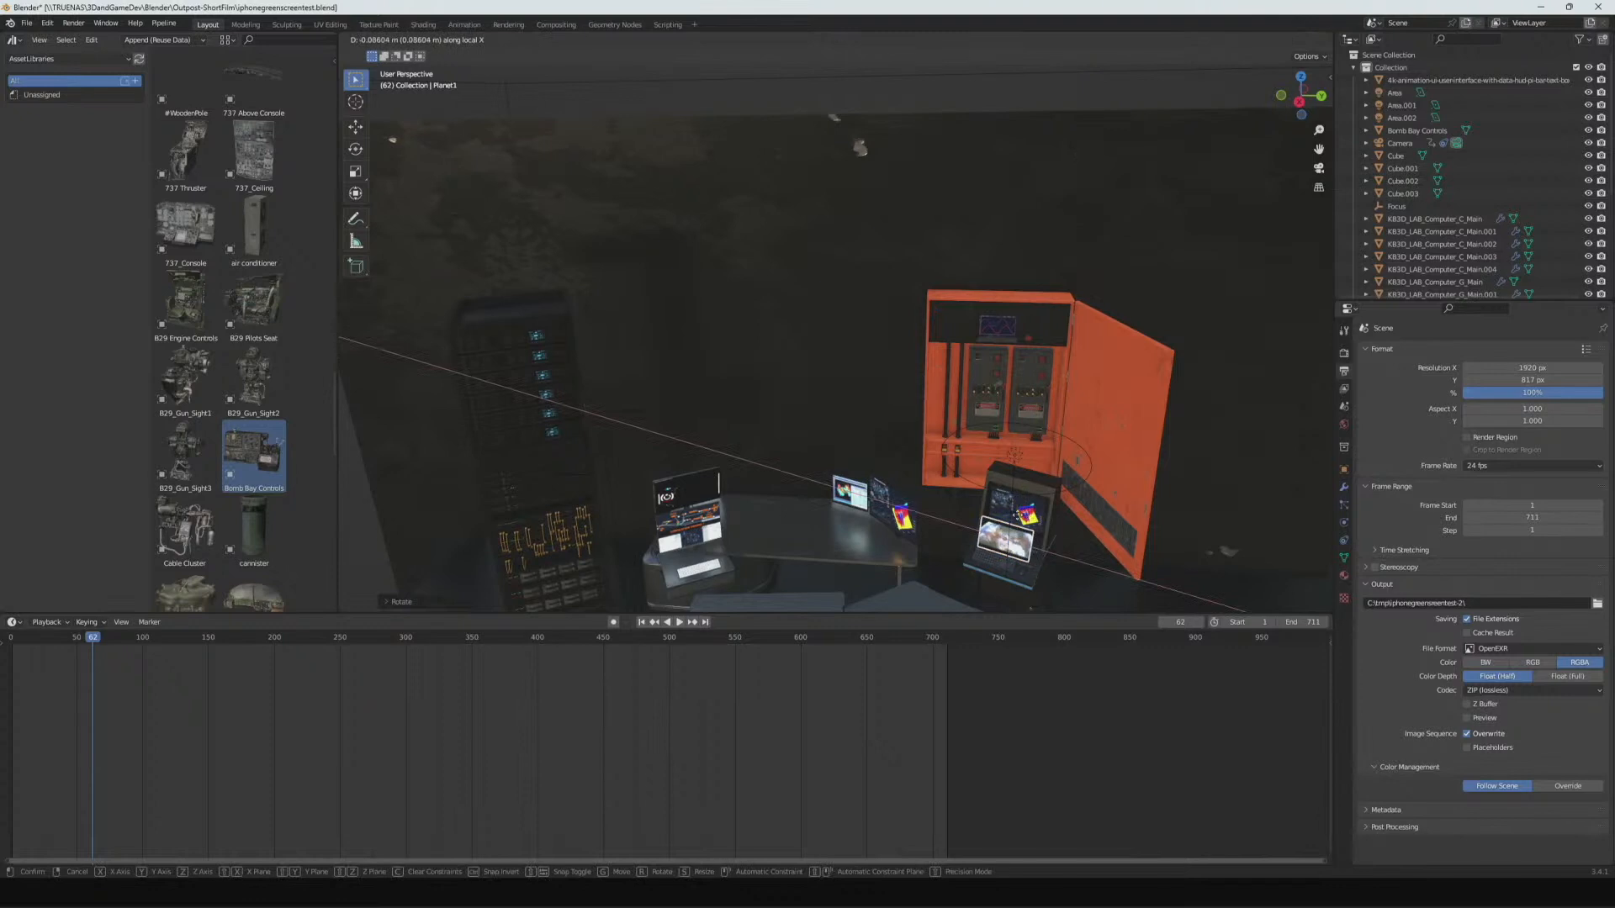
click(1020, 521)
key(g)
key(y)
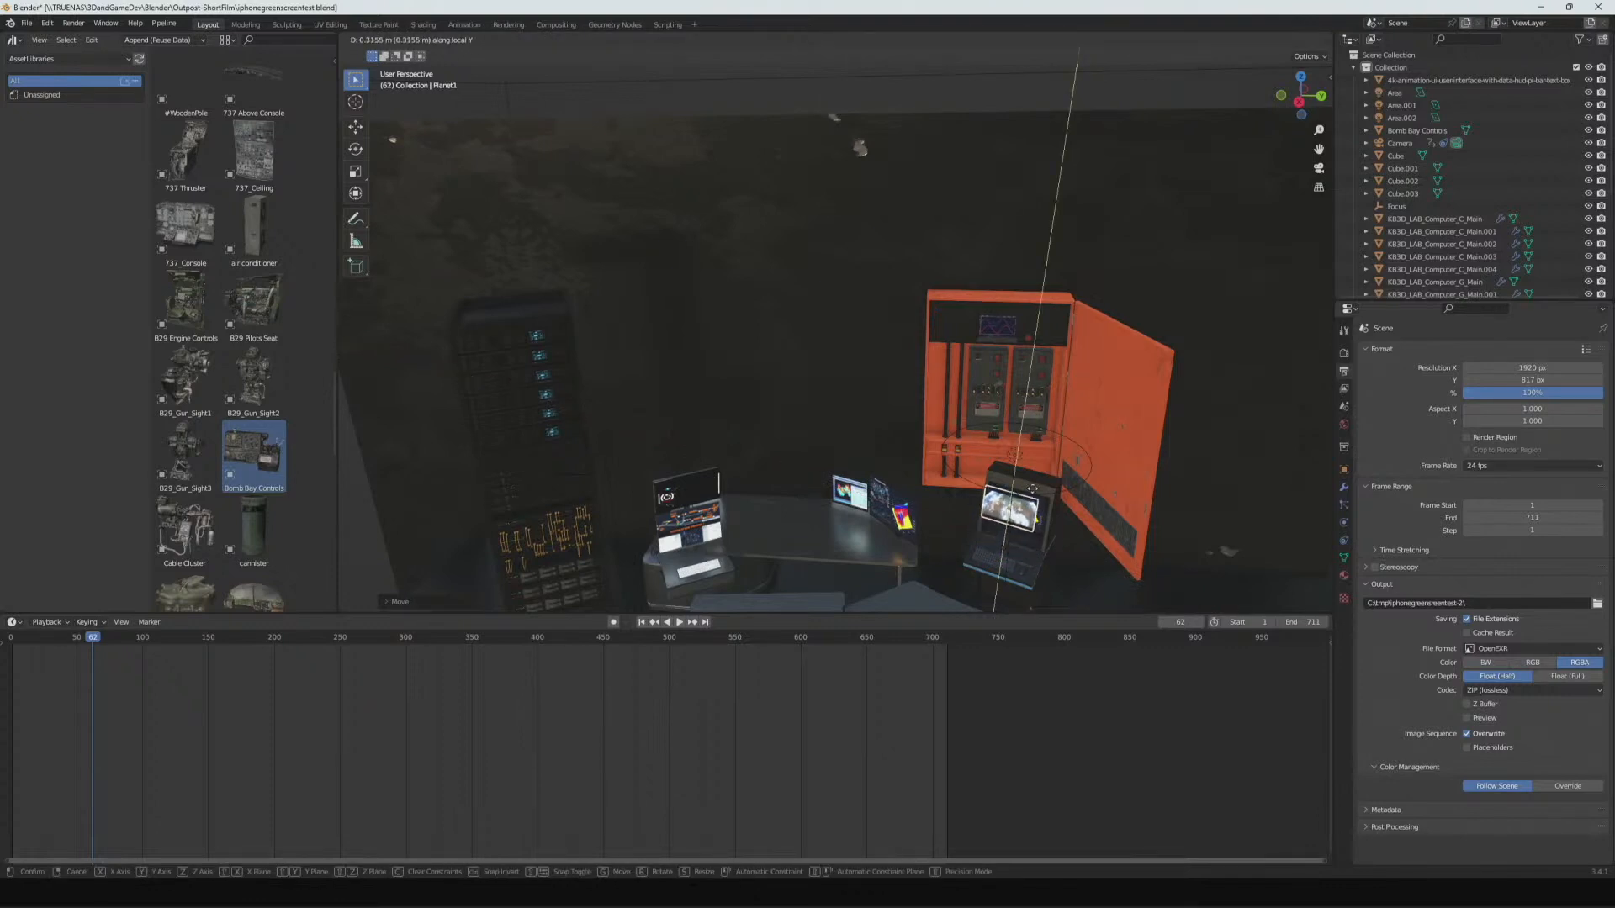
click(1032, 490)
- Move the image plane along its local Z and Y axes to seat it over the console's screen
middle_drag(1032, 496, 1023, 477)
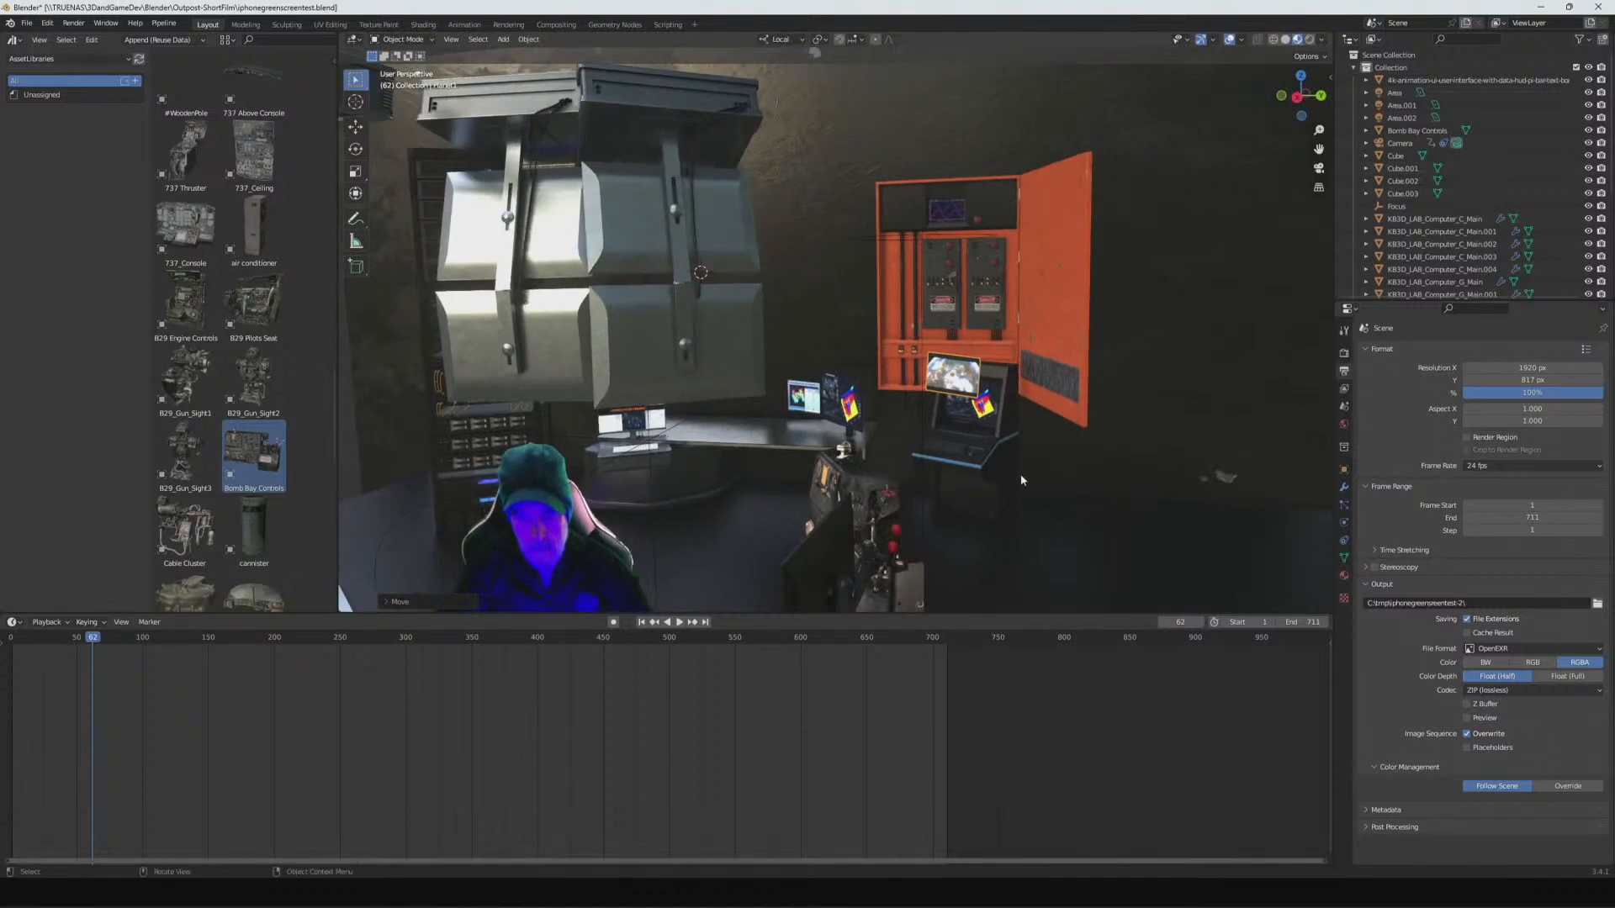
key(g)
key(z)
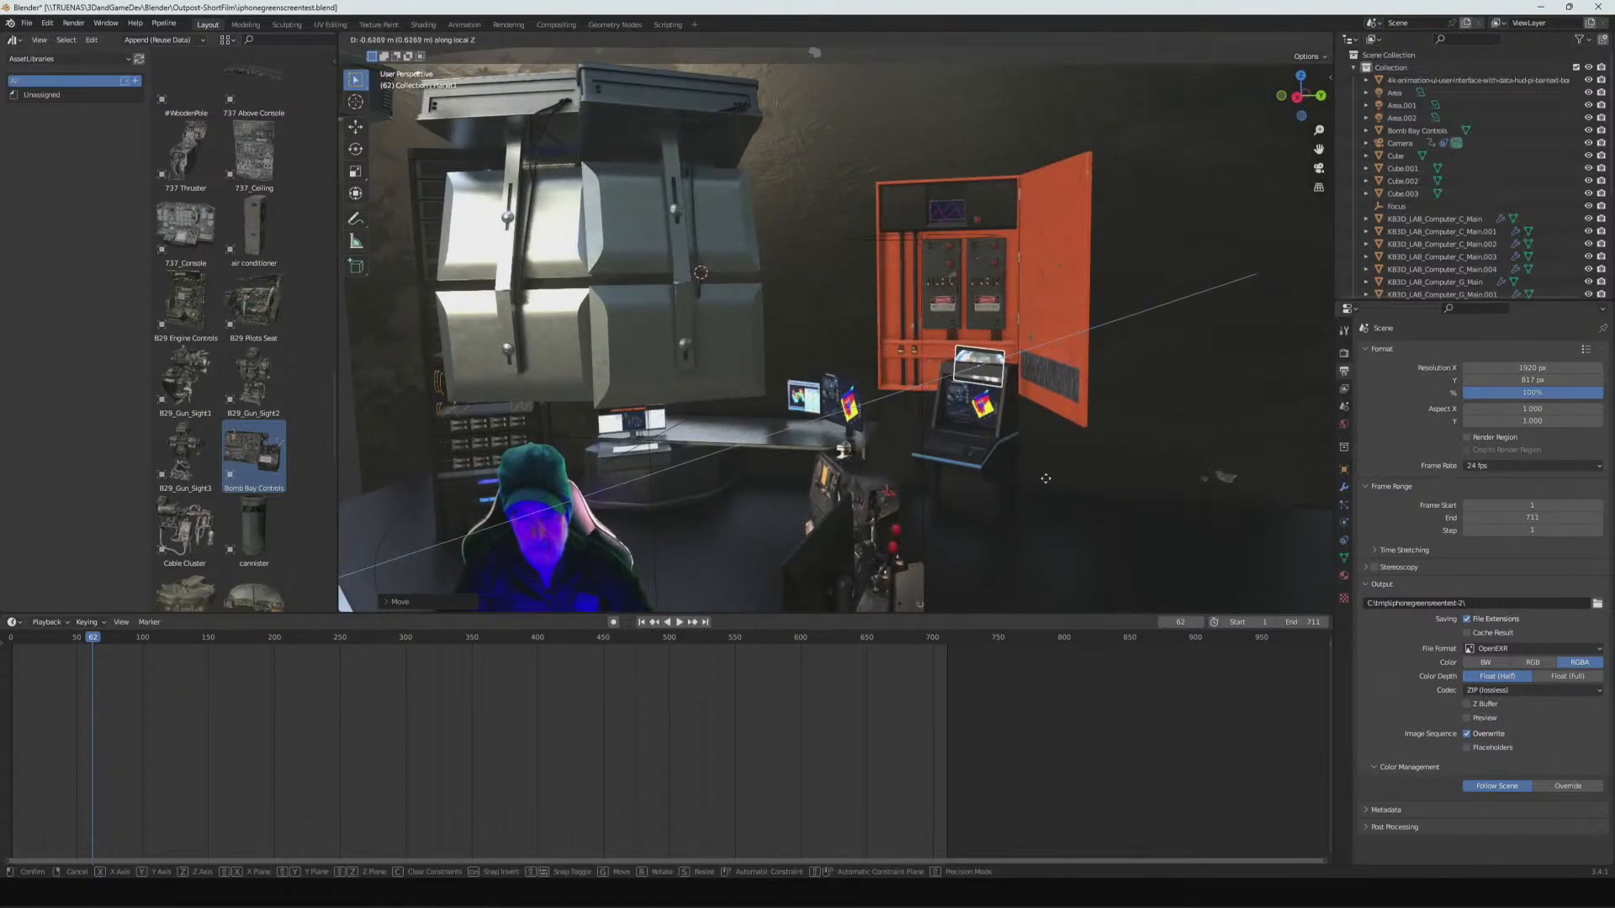
click(1041, 485)
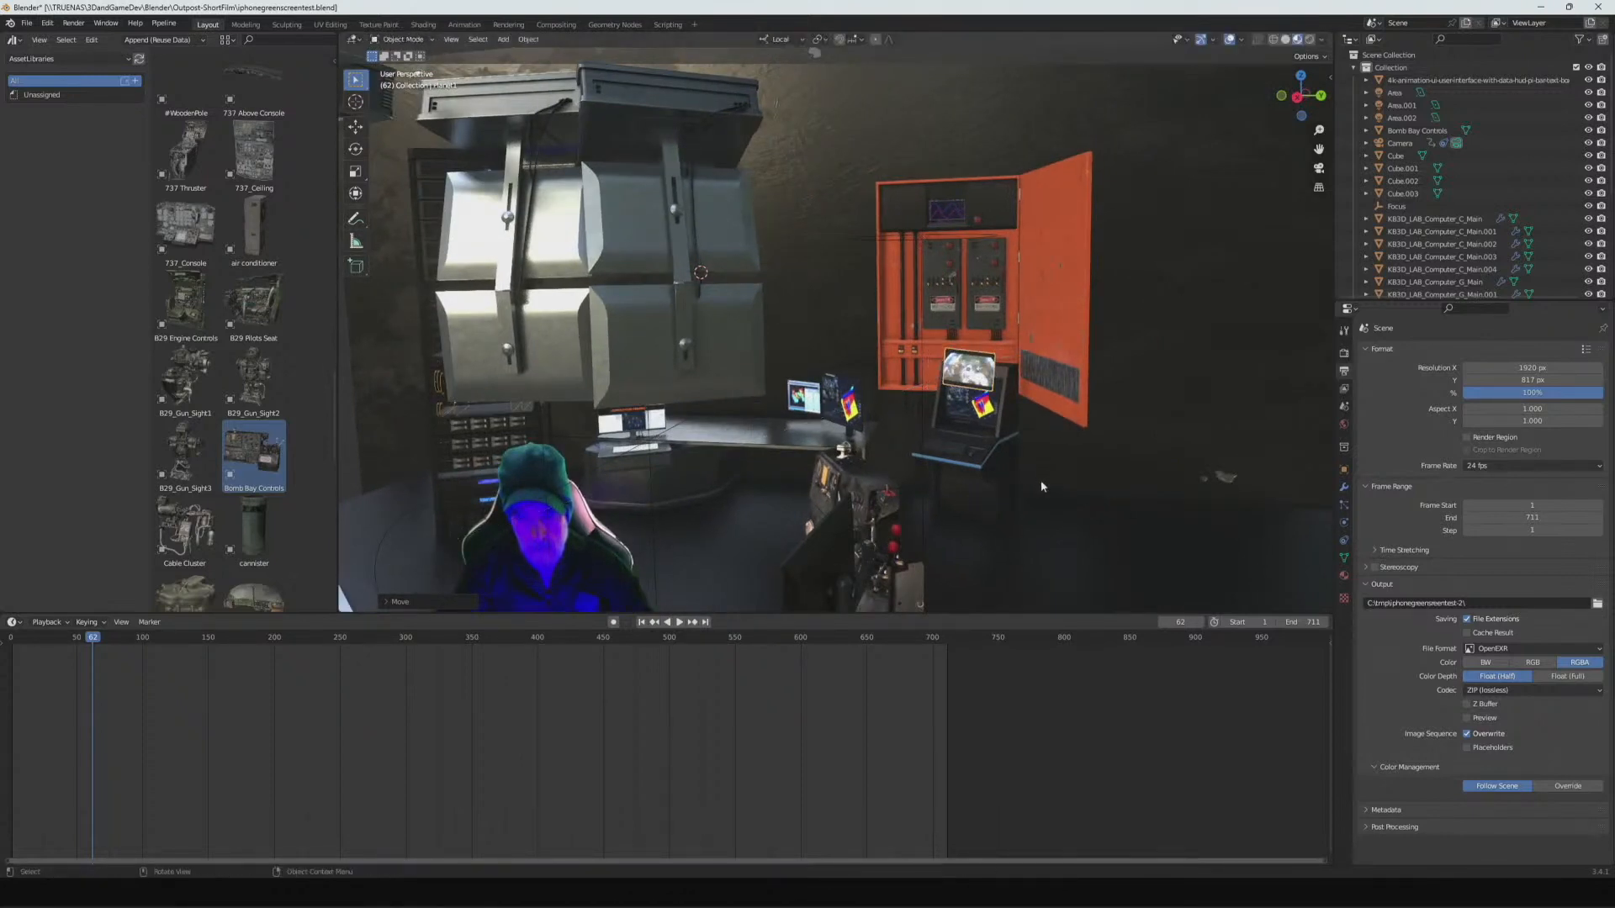
key(g)
key(y)
click(1044, 514)
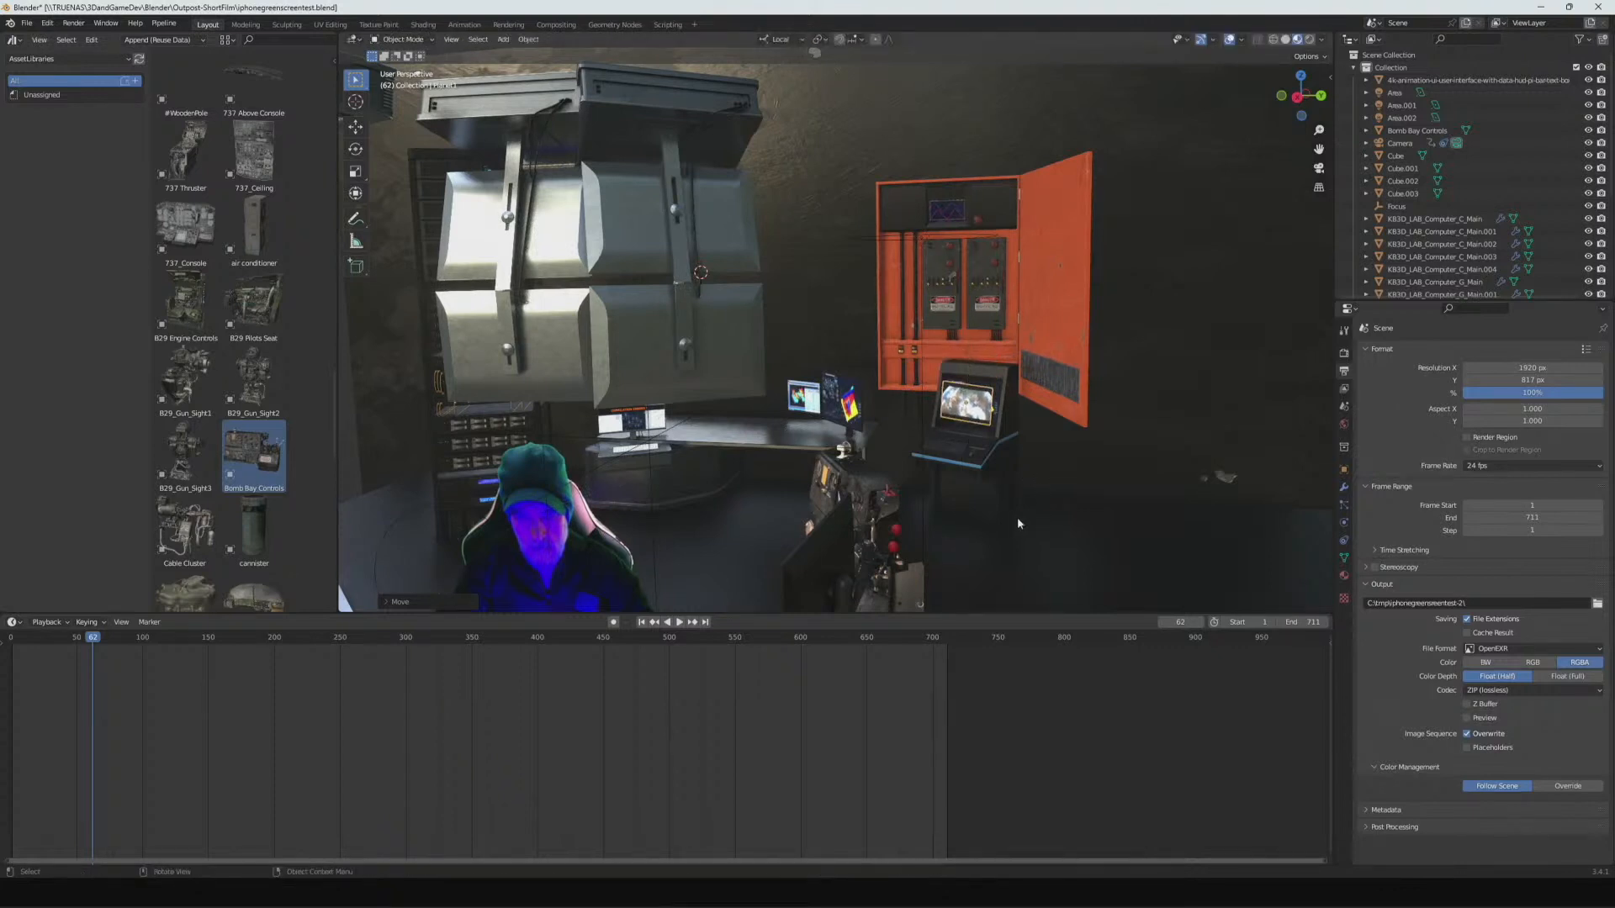
- From the camera view, rotate the console's image plane slightly about its local Y and Z axes, then deselect it
key(KP_0)
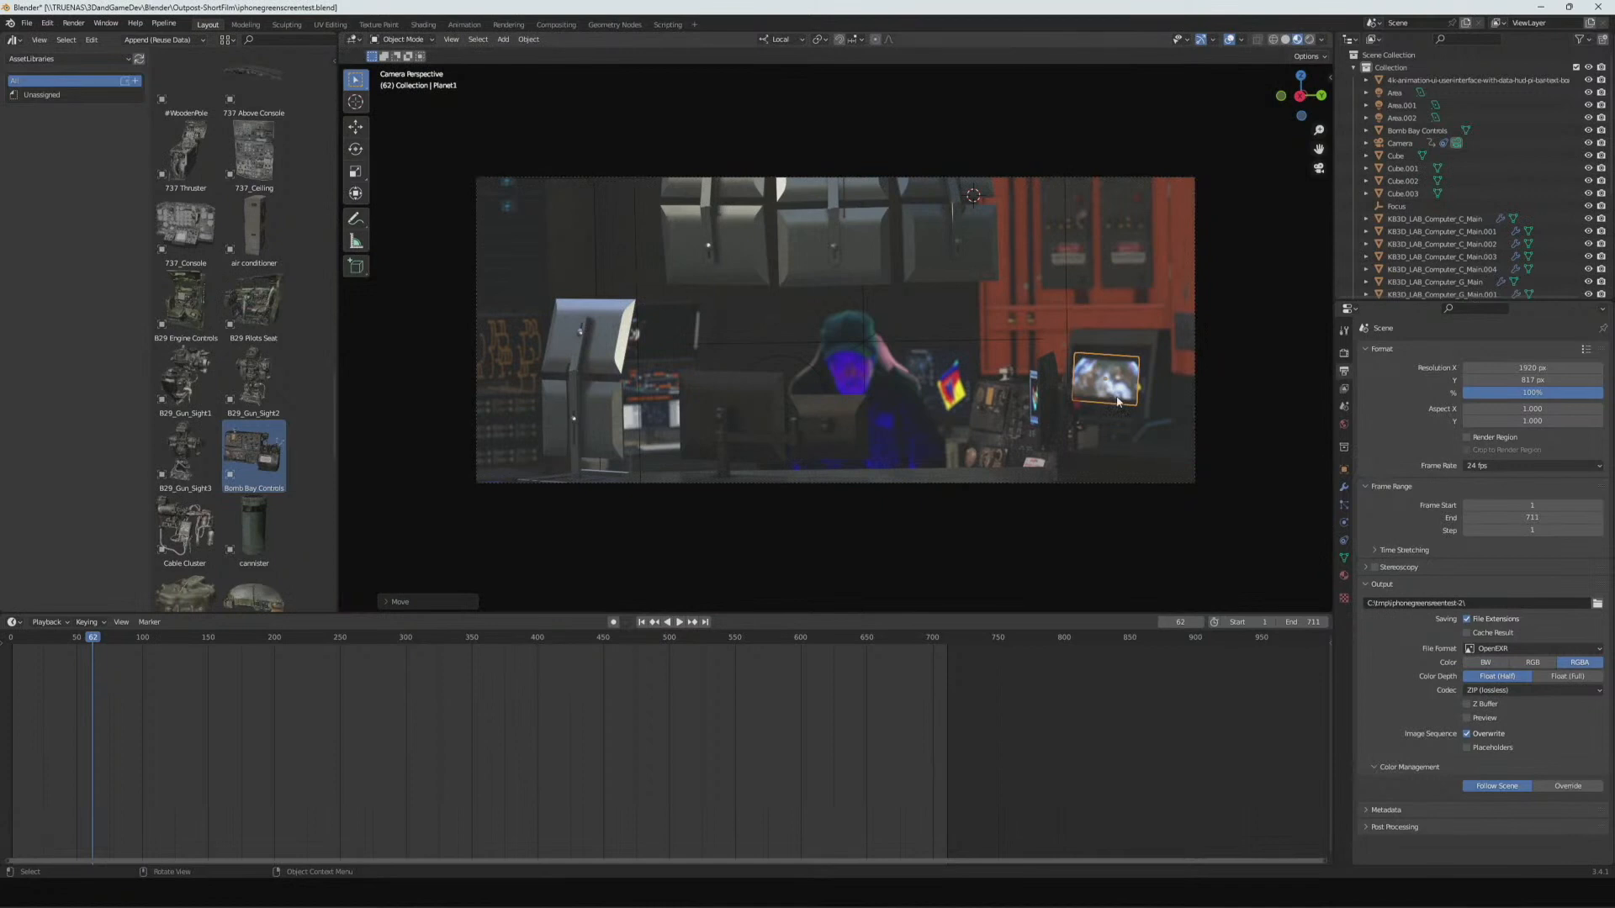
key(r)
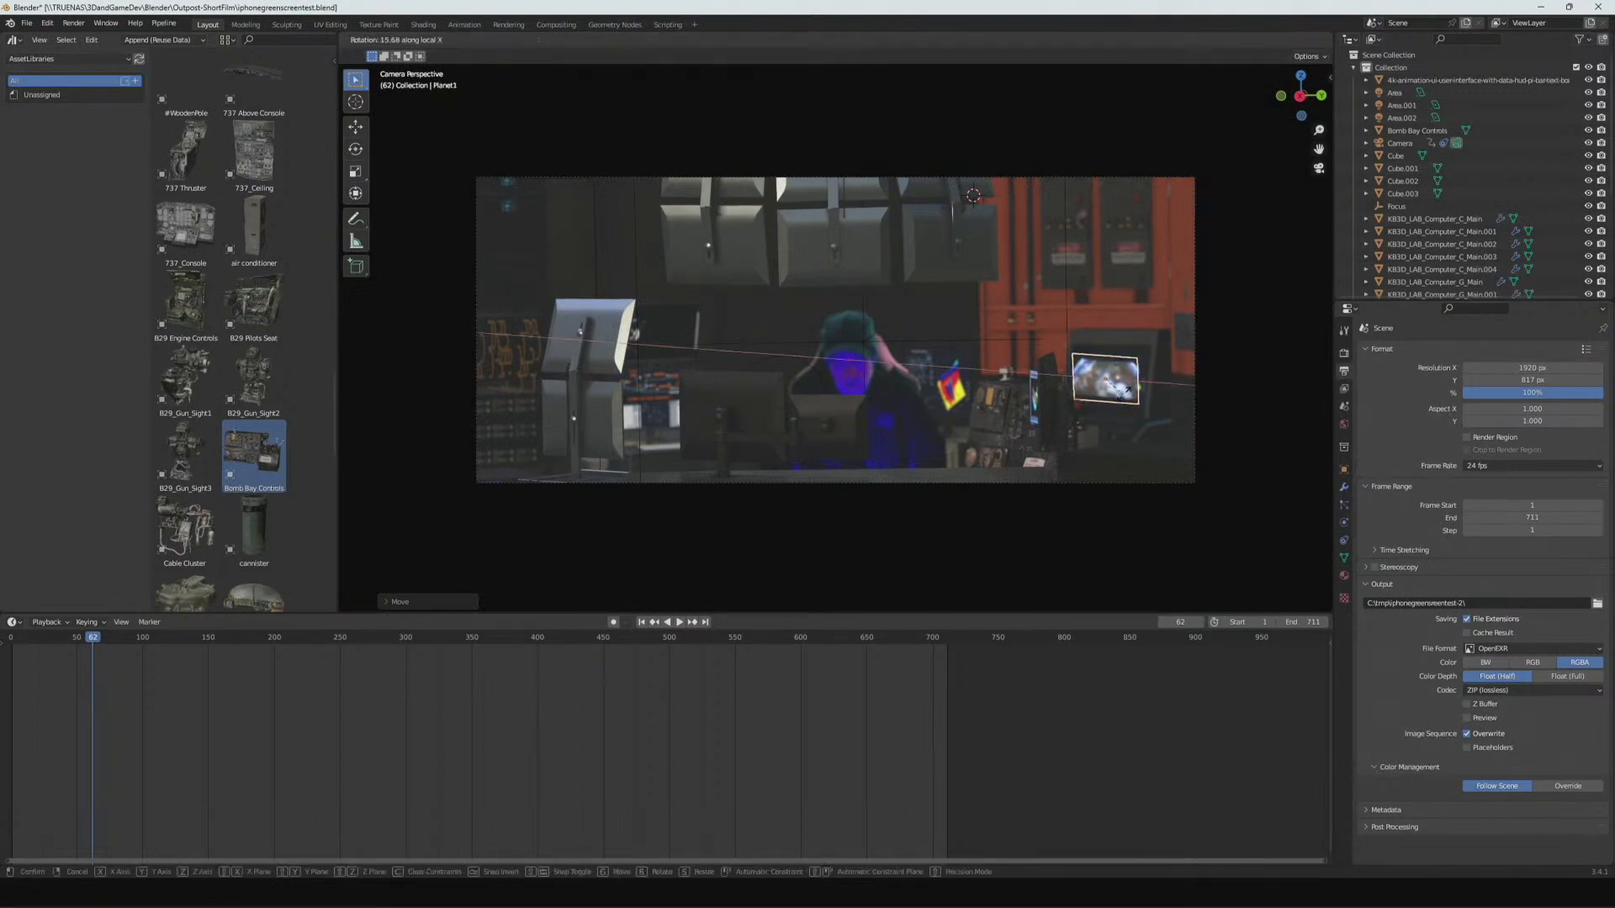
key(x)
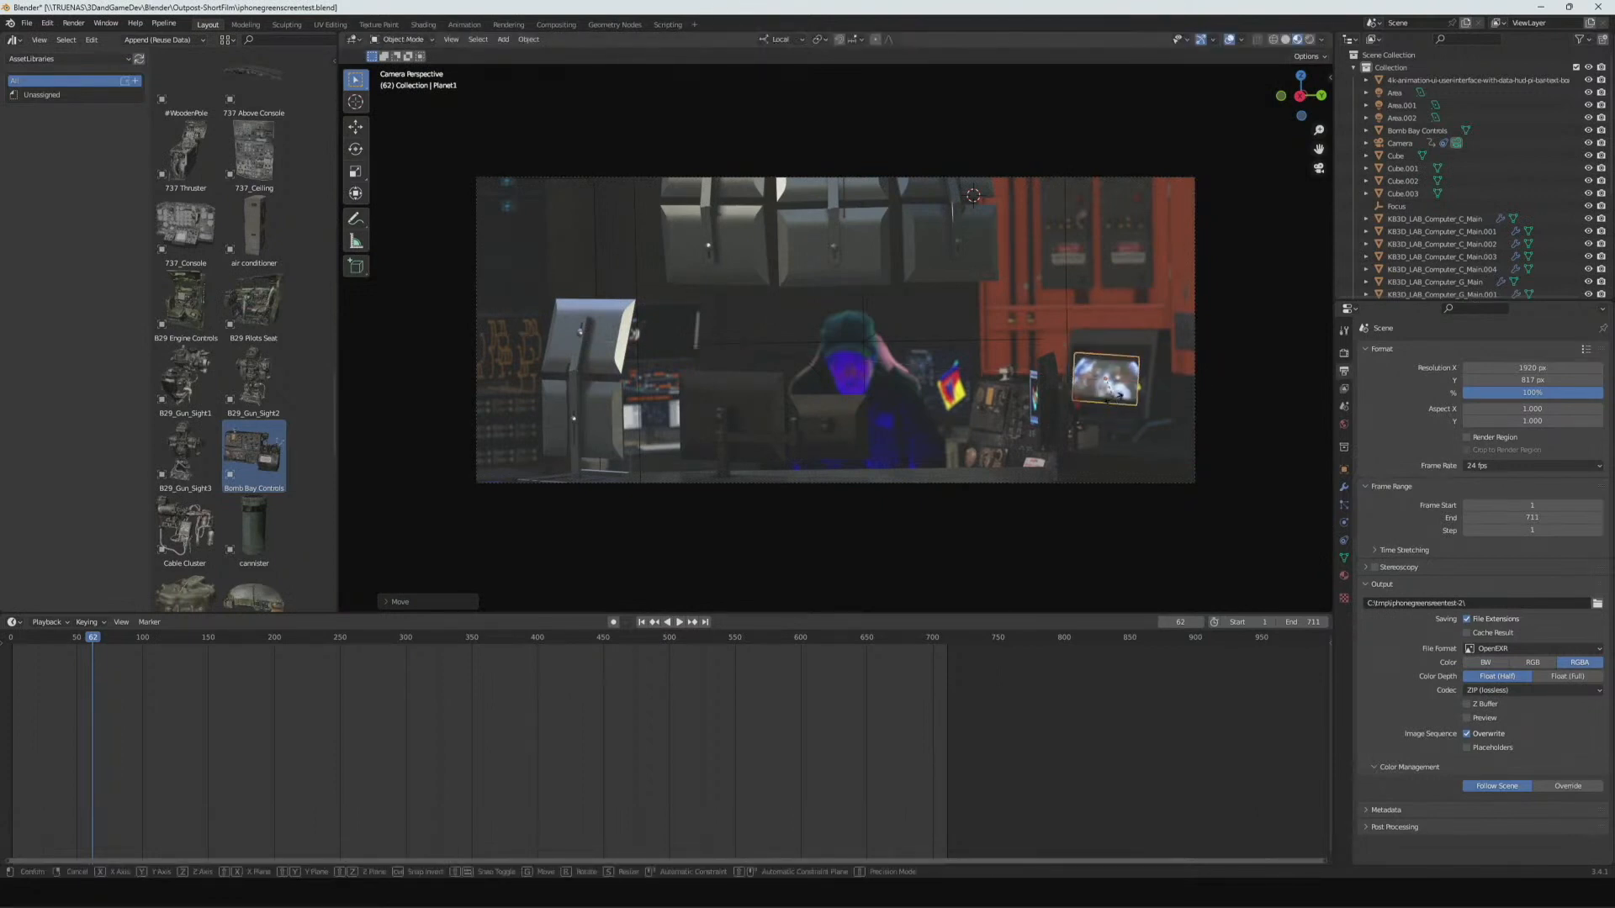
key(y)
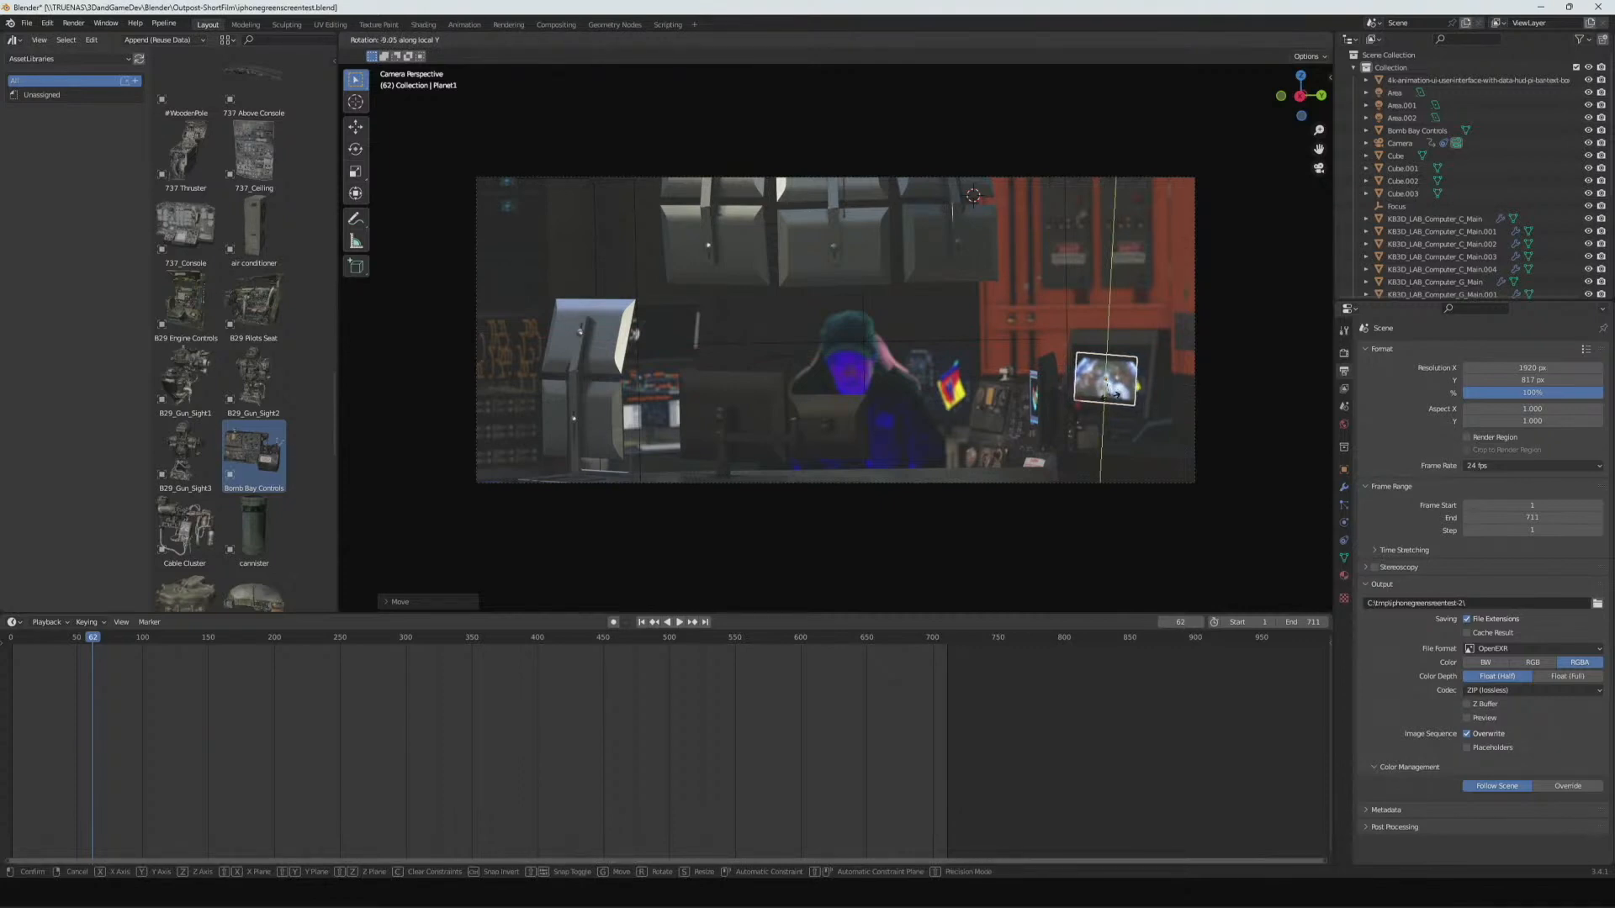
click(1116, 398)
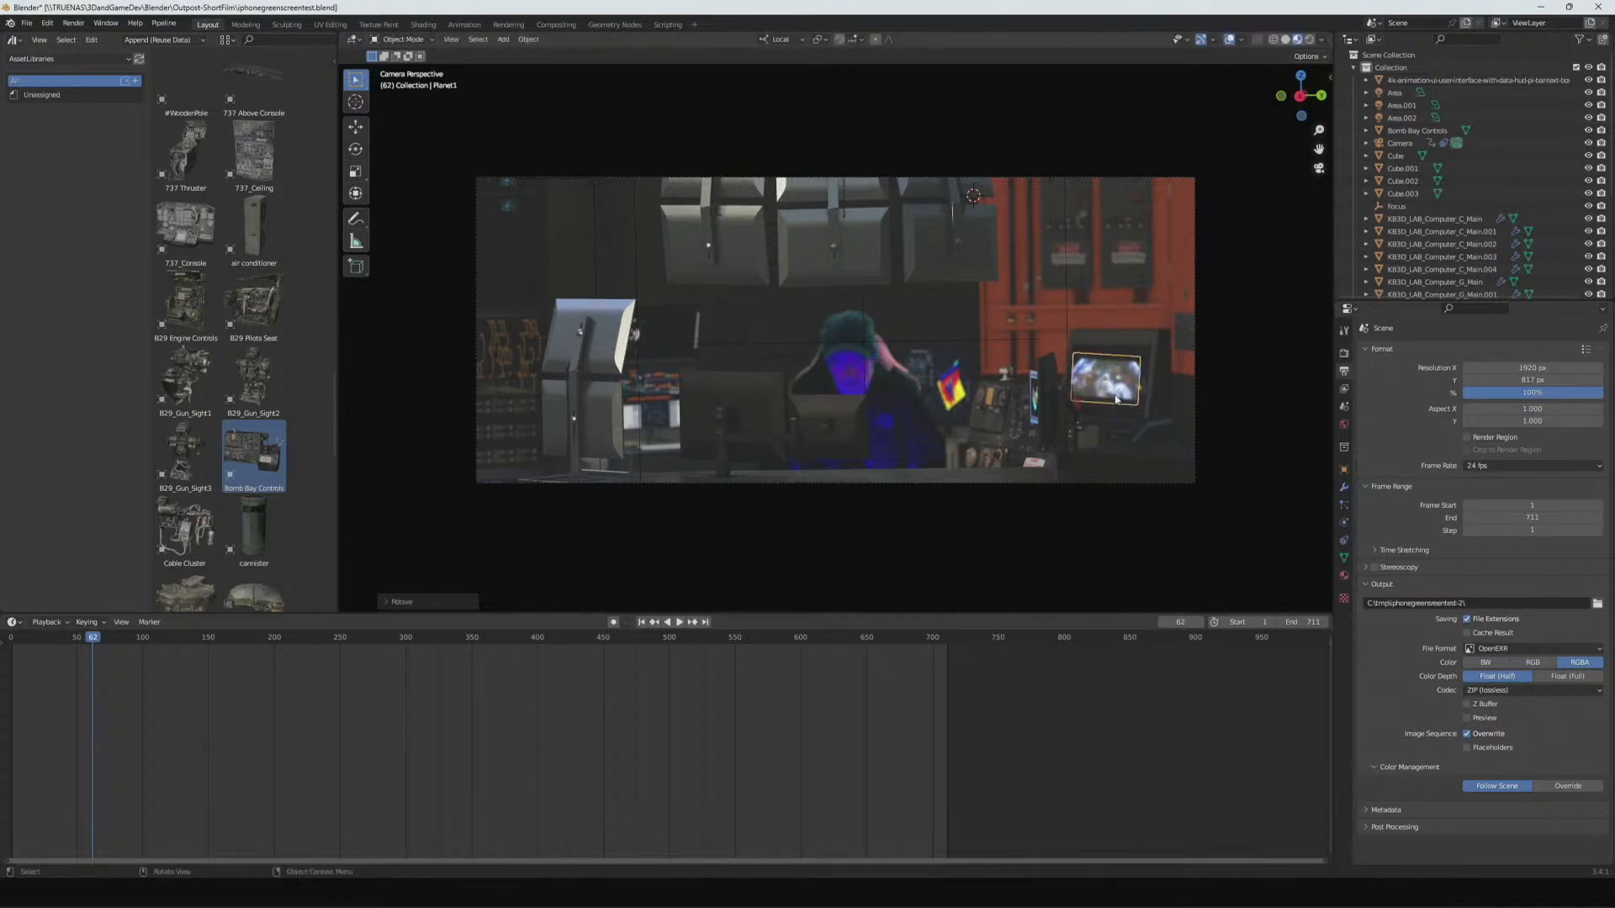
key(r)
key(z)
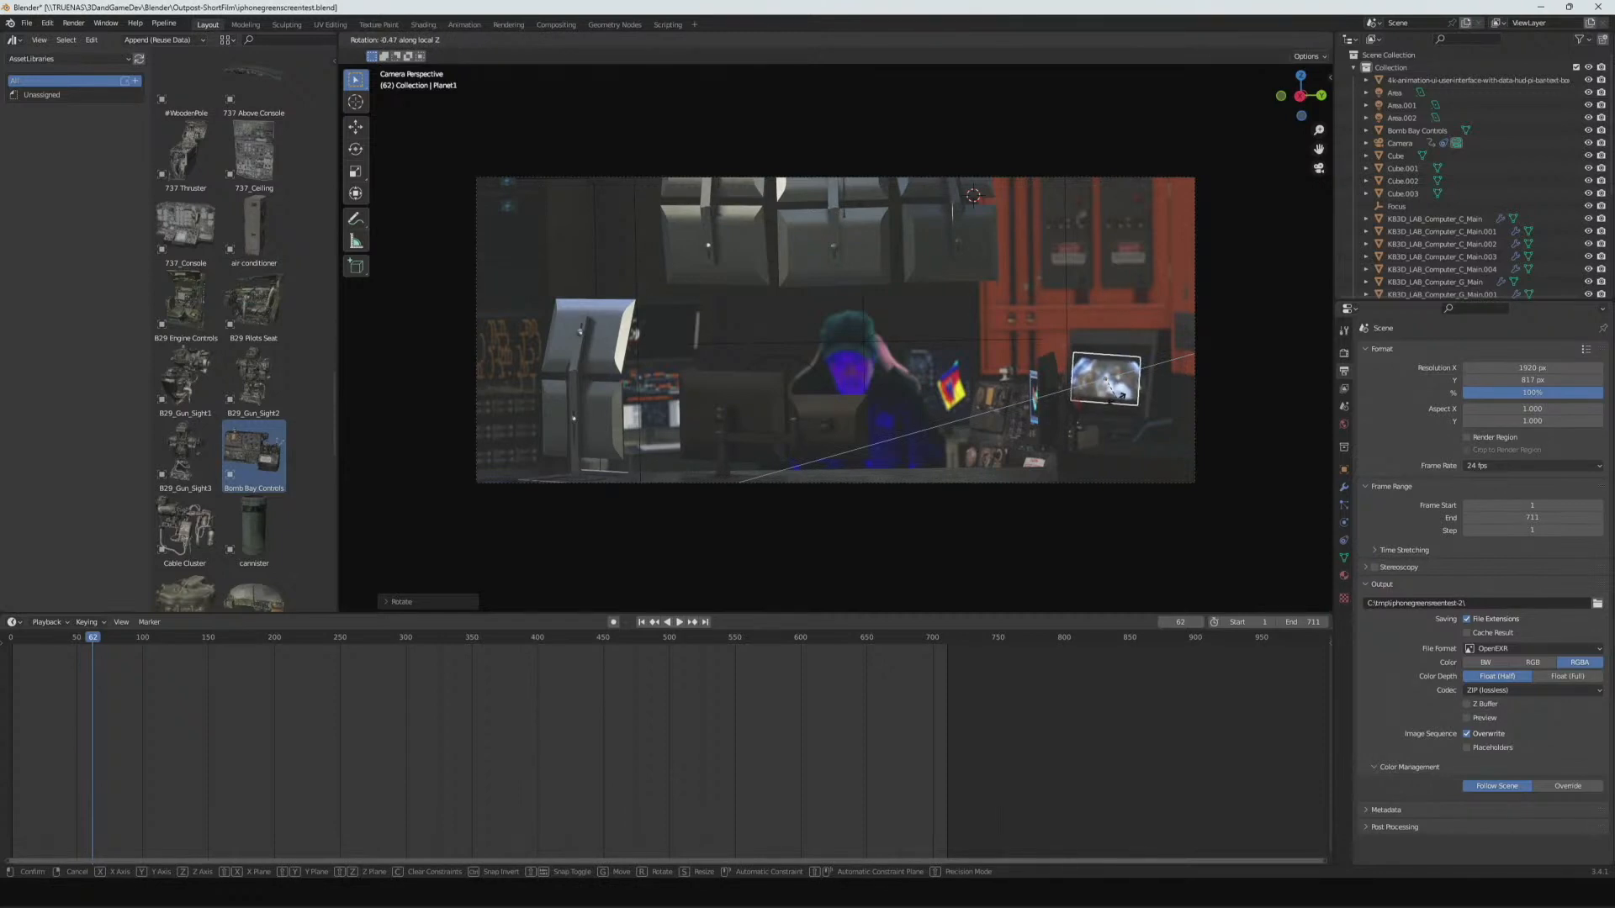
click(1119, 395)
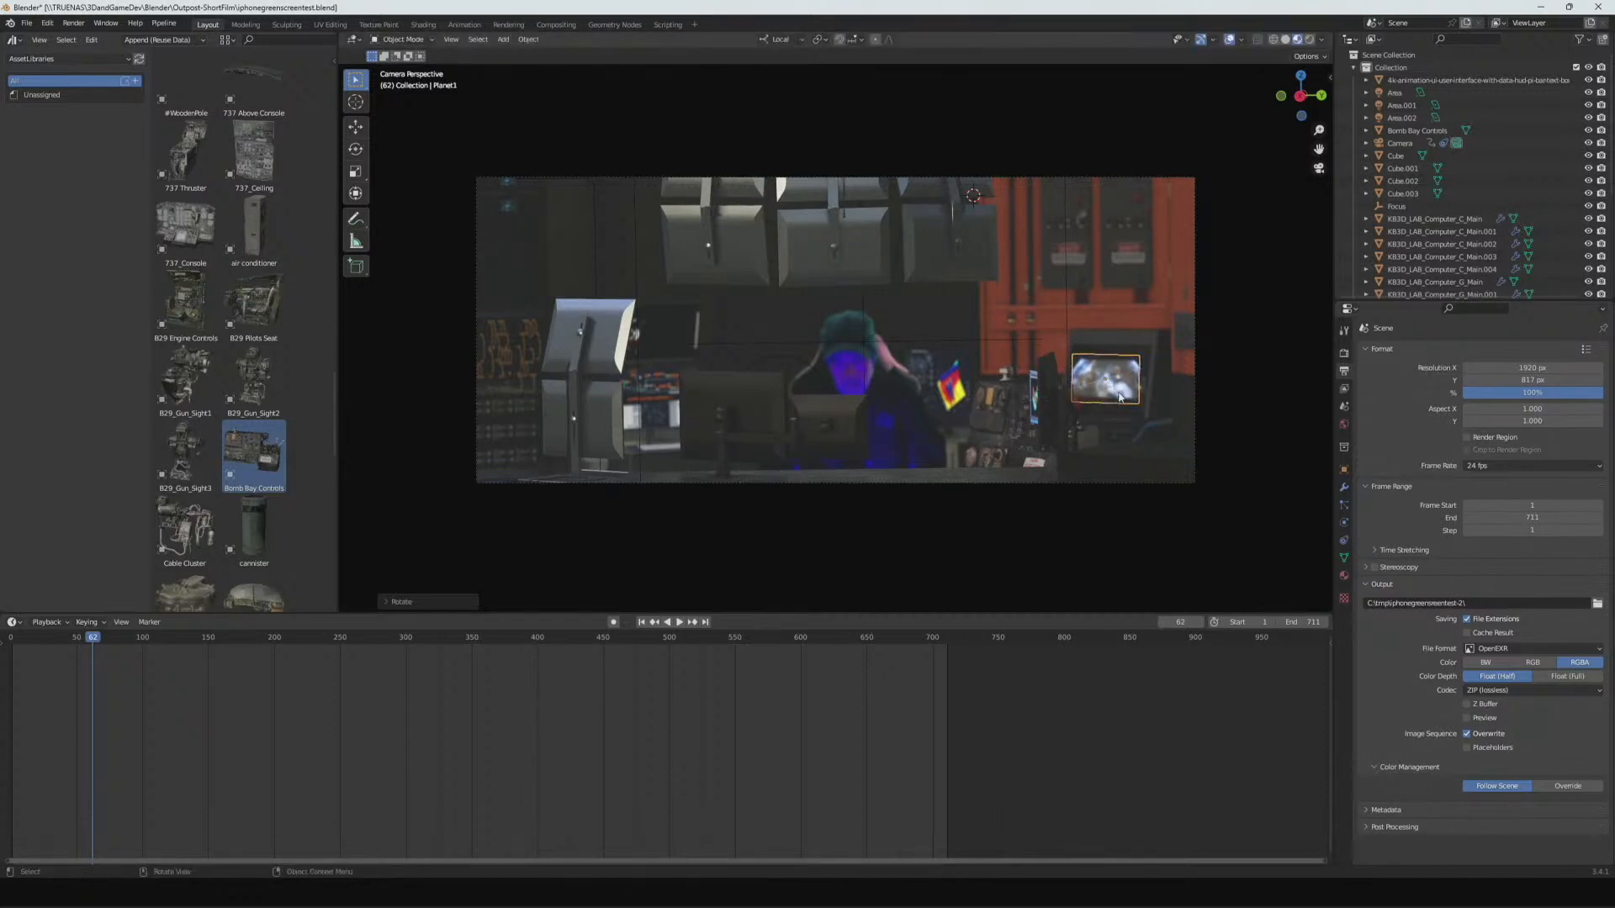
click(1224, 300)
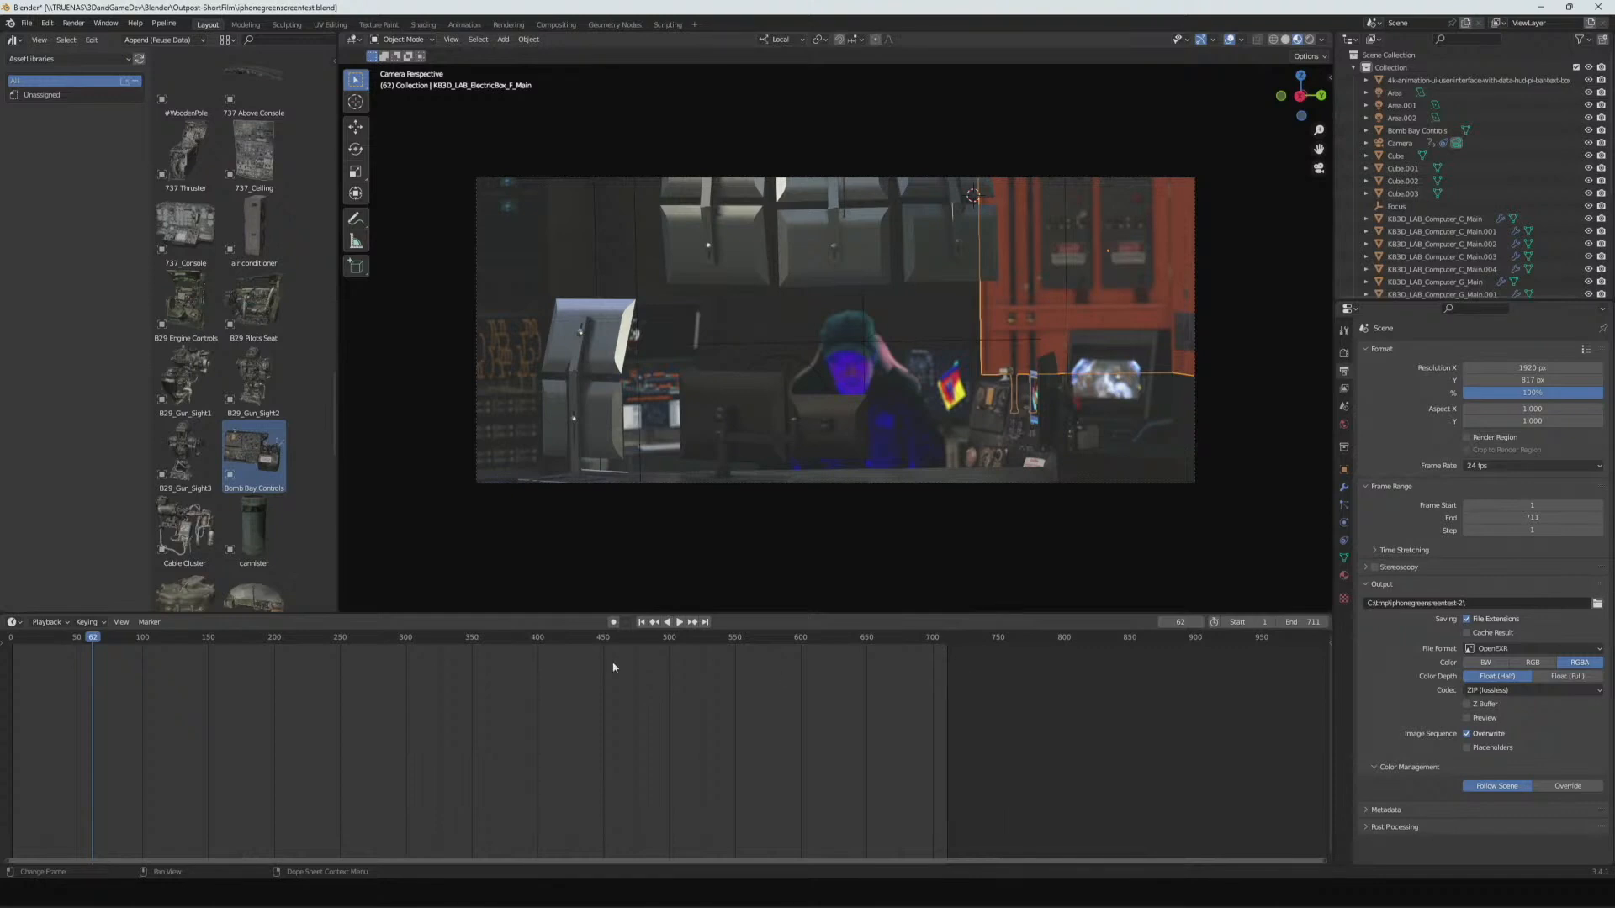
- Play back the shot from frame 62, then scrub back toward the start and stop at frame 129
key(space)
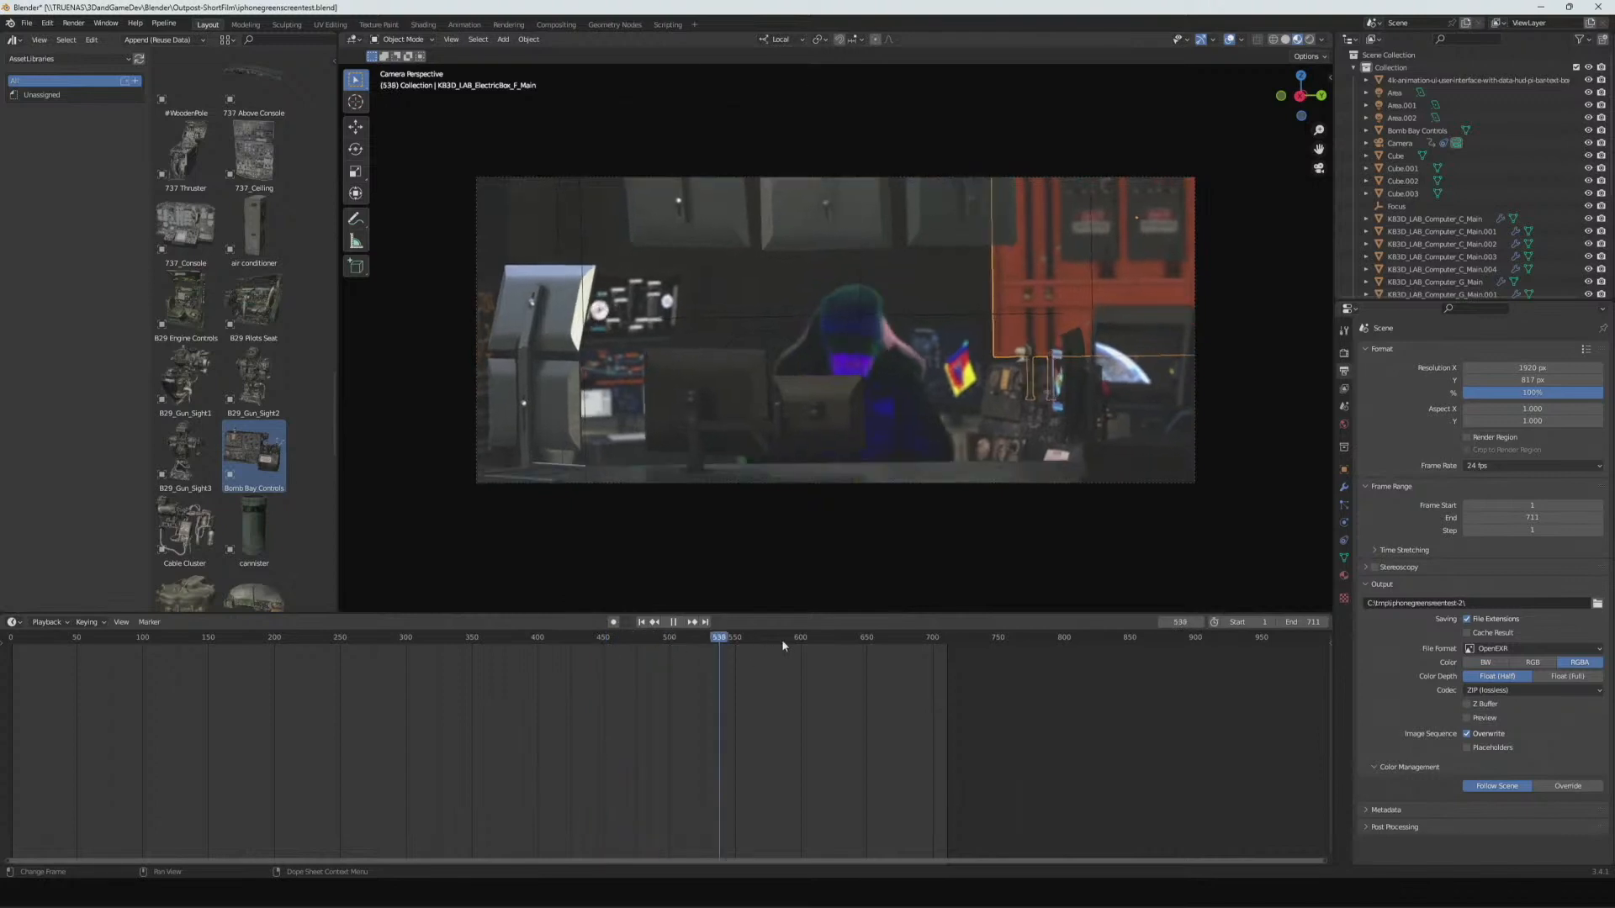
drag(740, 639, 235, 670)
key(space)
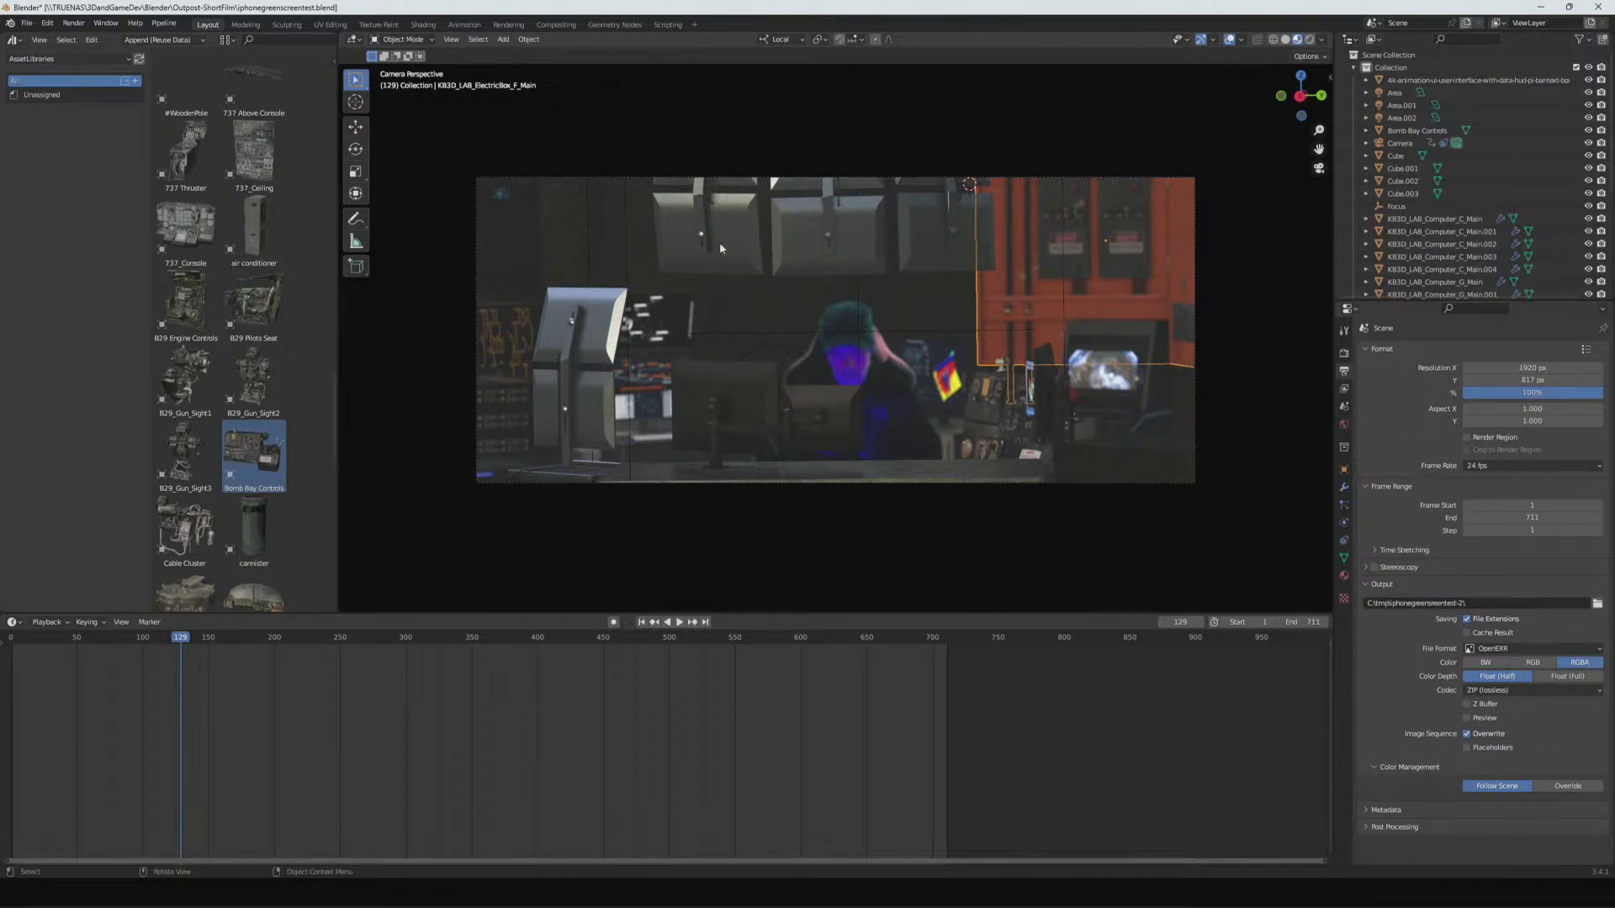
- Clear the selection, select the server rack at the edge of the shot, and save the blend file
key(alt+a)
click(513, 352)
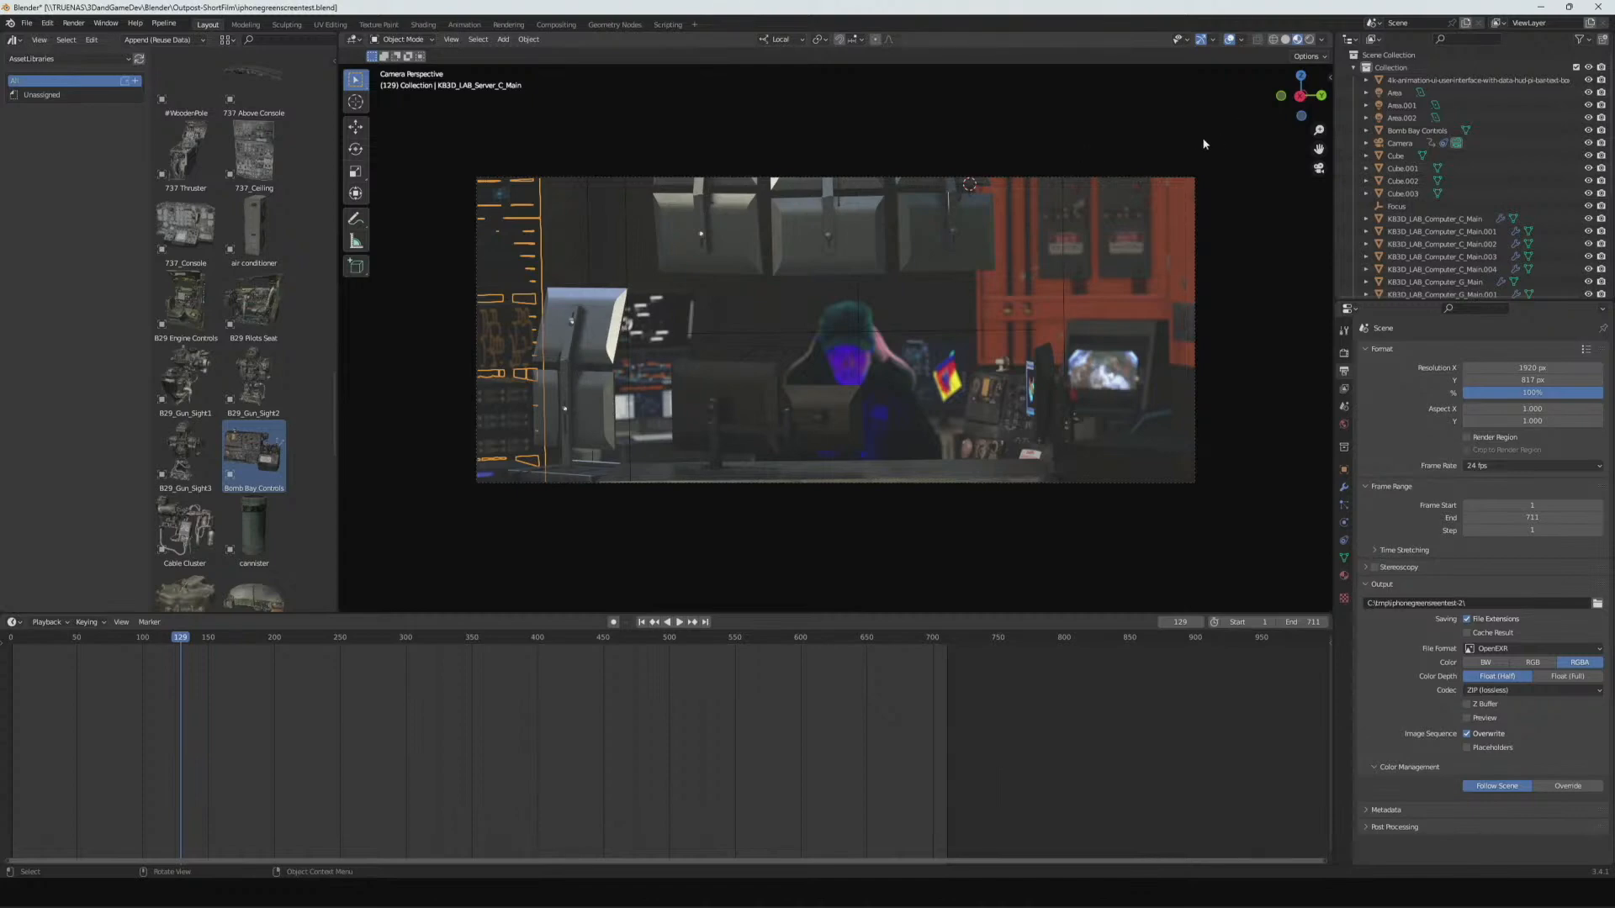
key(ctrl+s)
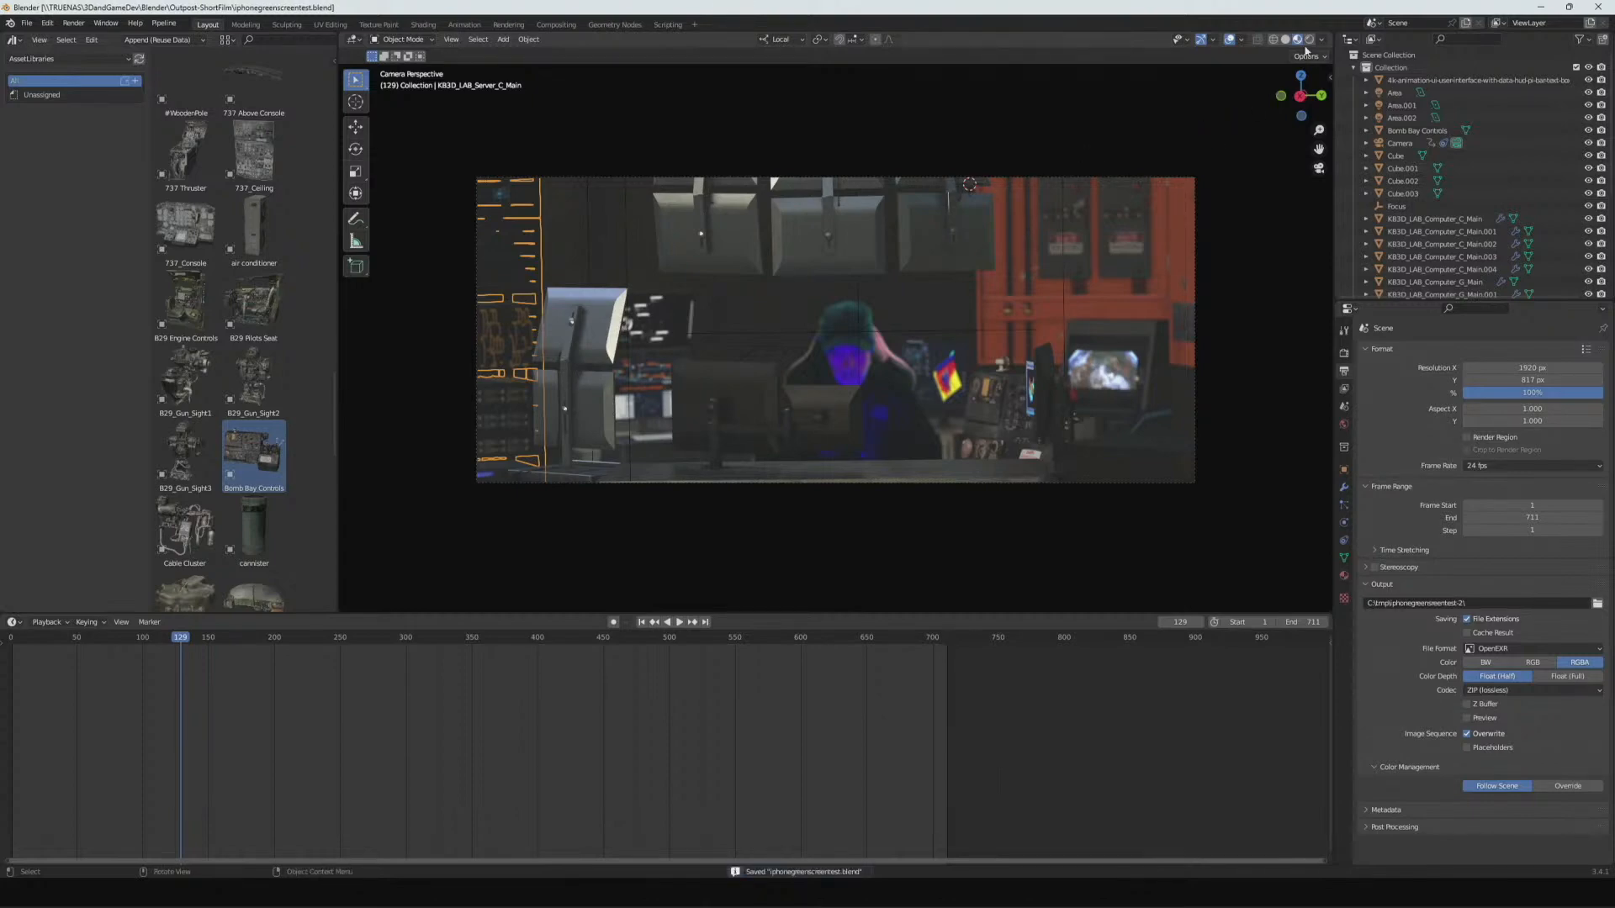
- Preview the lit shot in rendered shading at frames 129, 82 and 501
click(1308, 40)
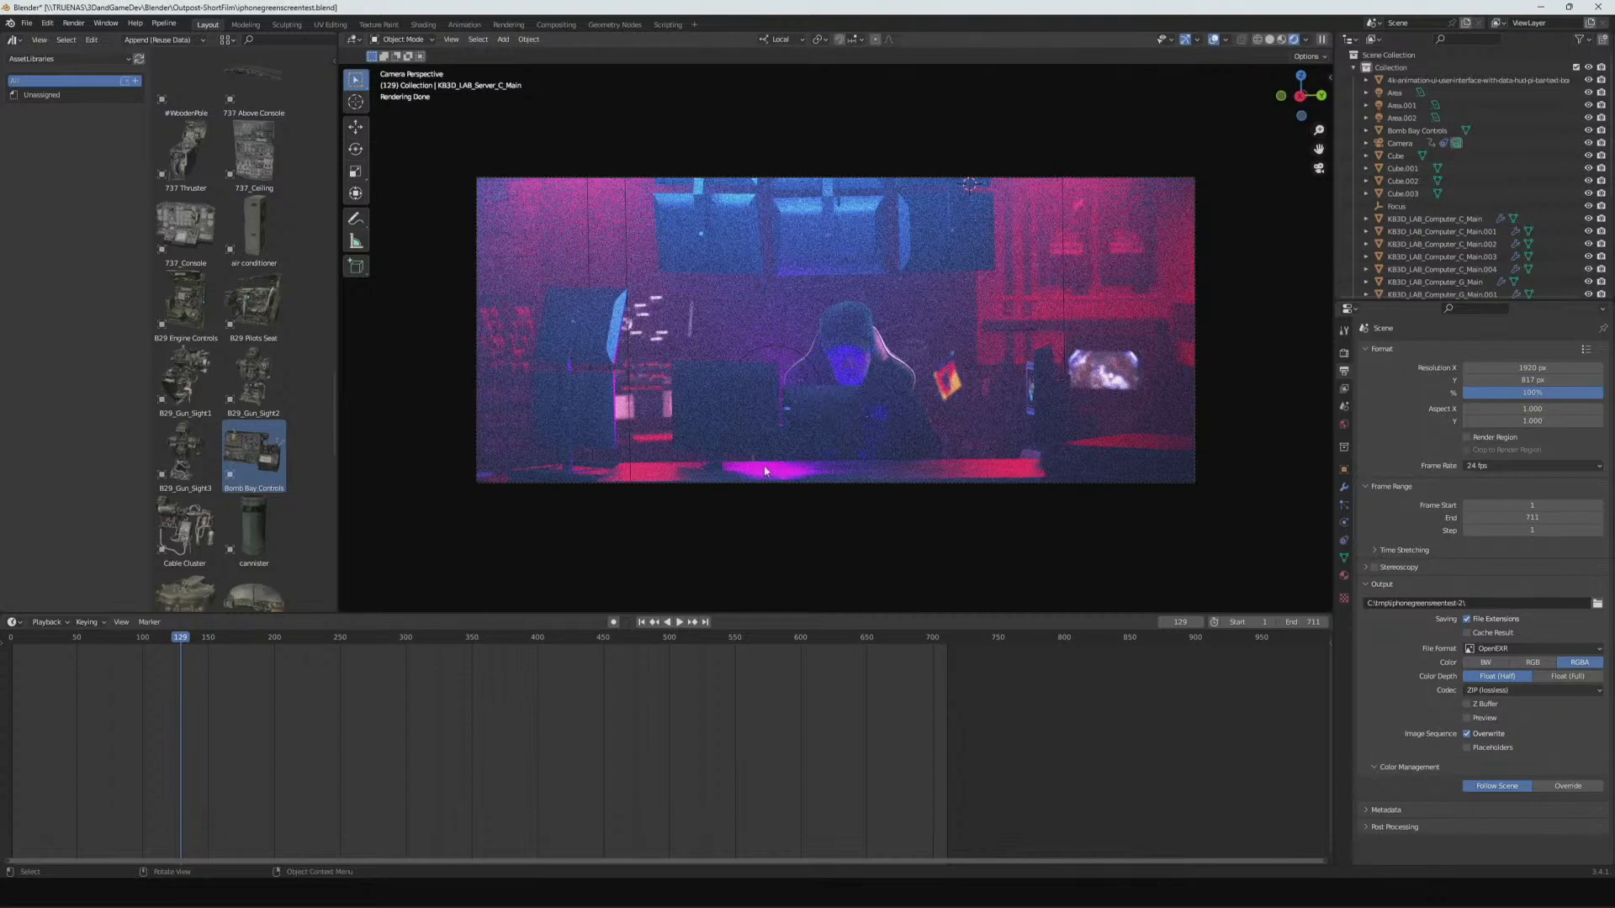
click(119, 643)
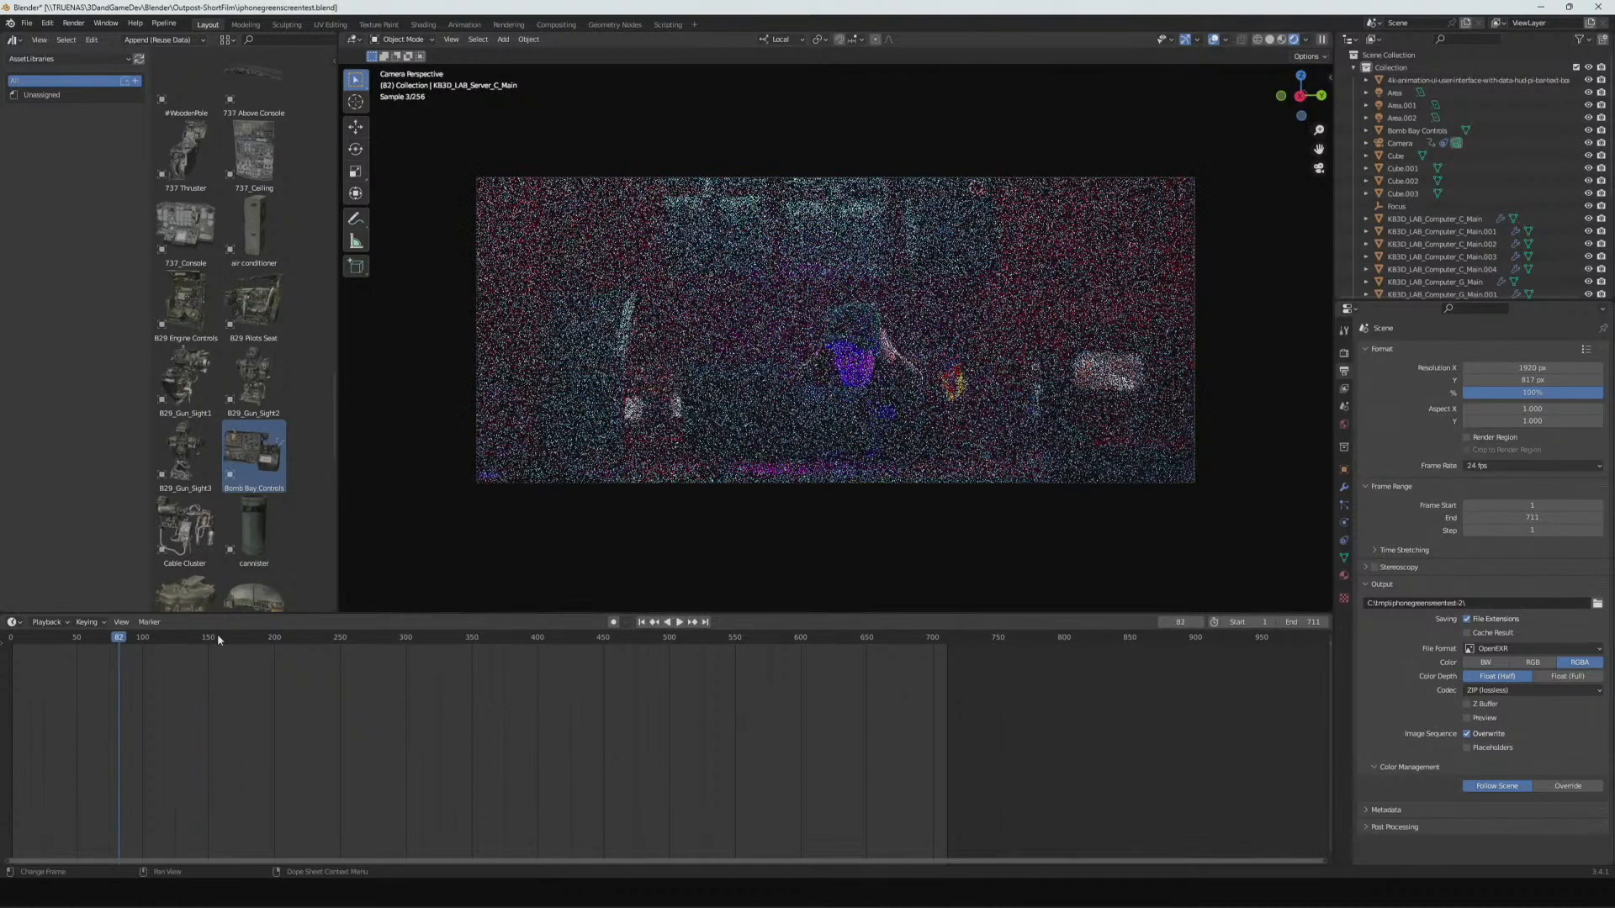
click(671, 639)
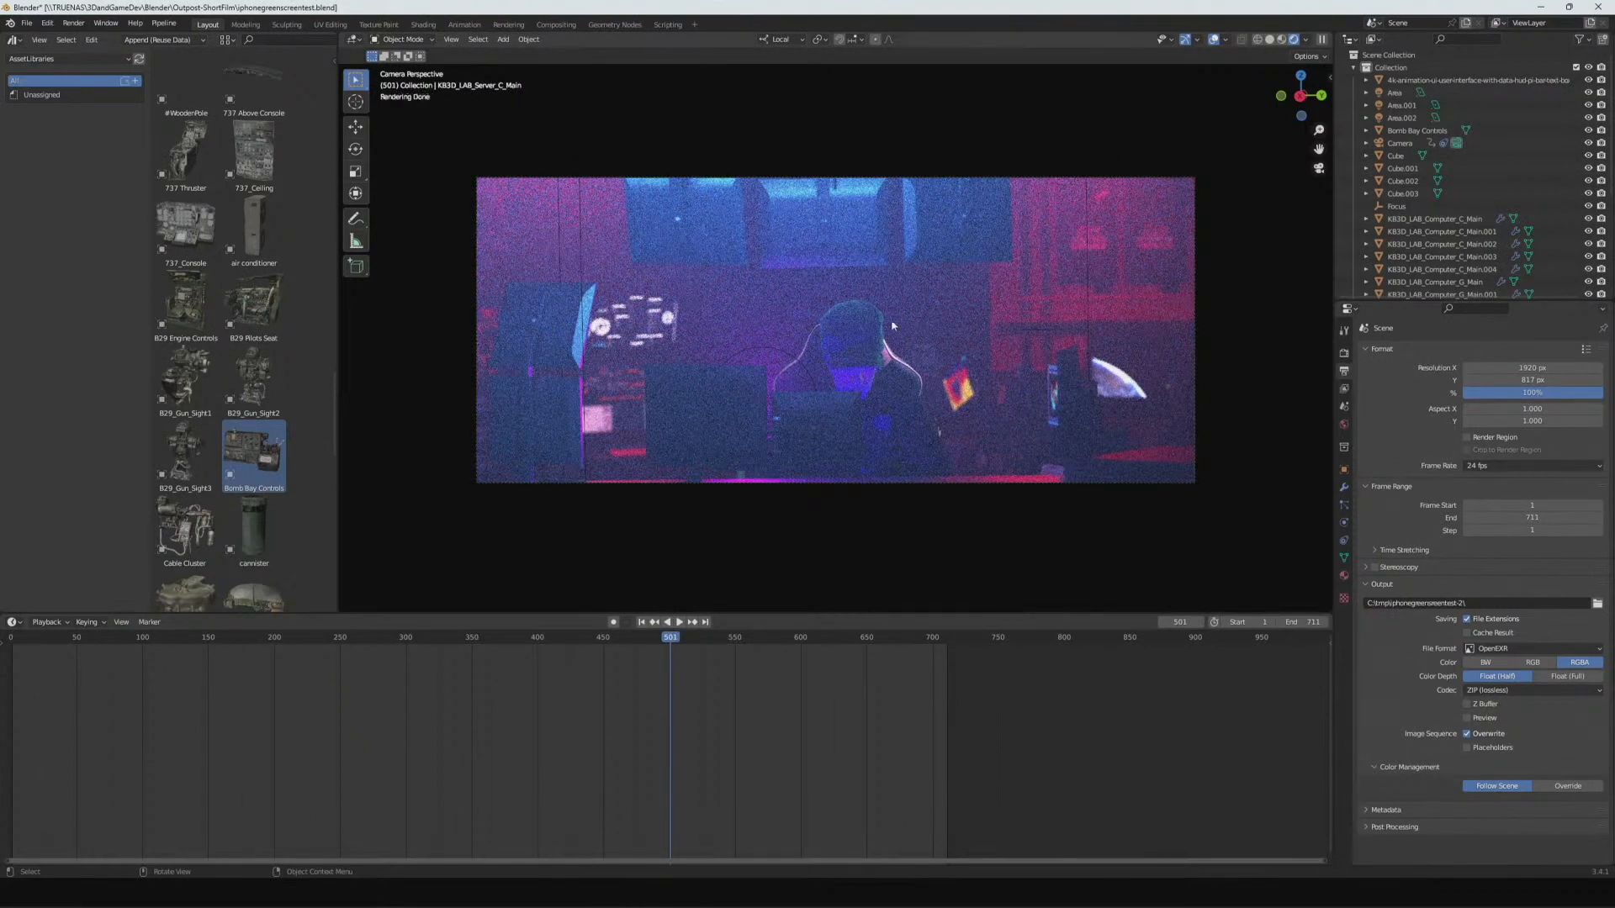
- Return to material preview outside the camera, move the Area light along its local X axis over the set, then select Area.002
middle_drag(1154, 343, 1201, 306)
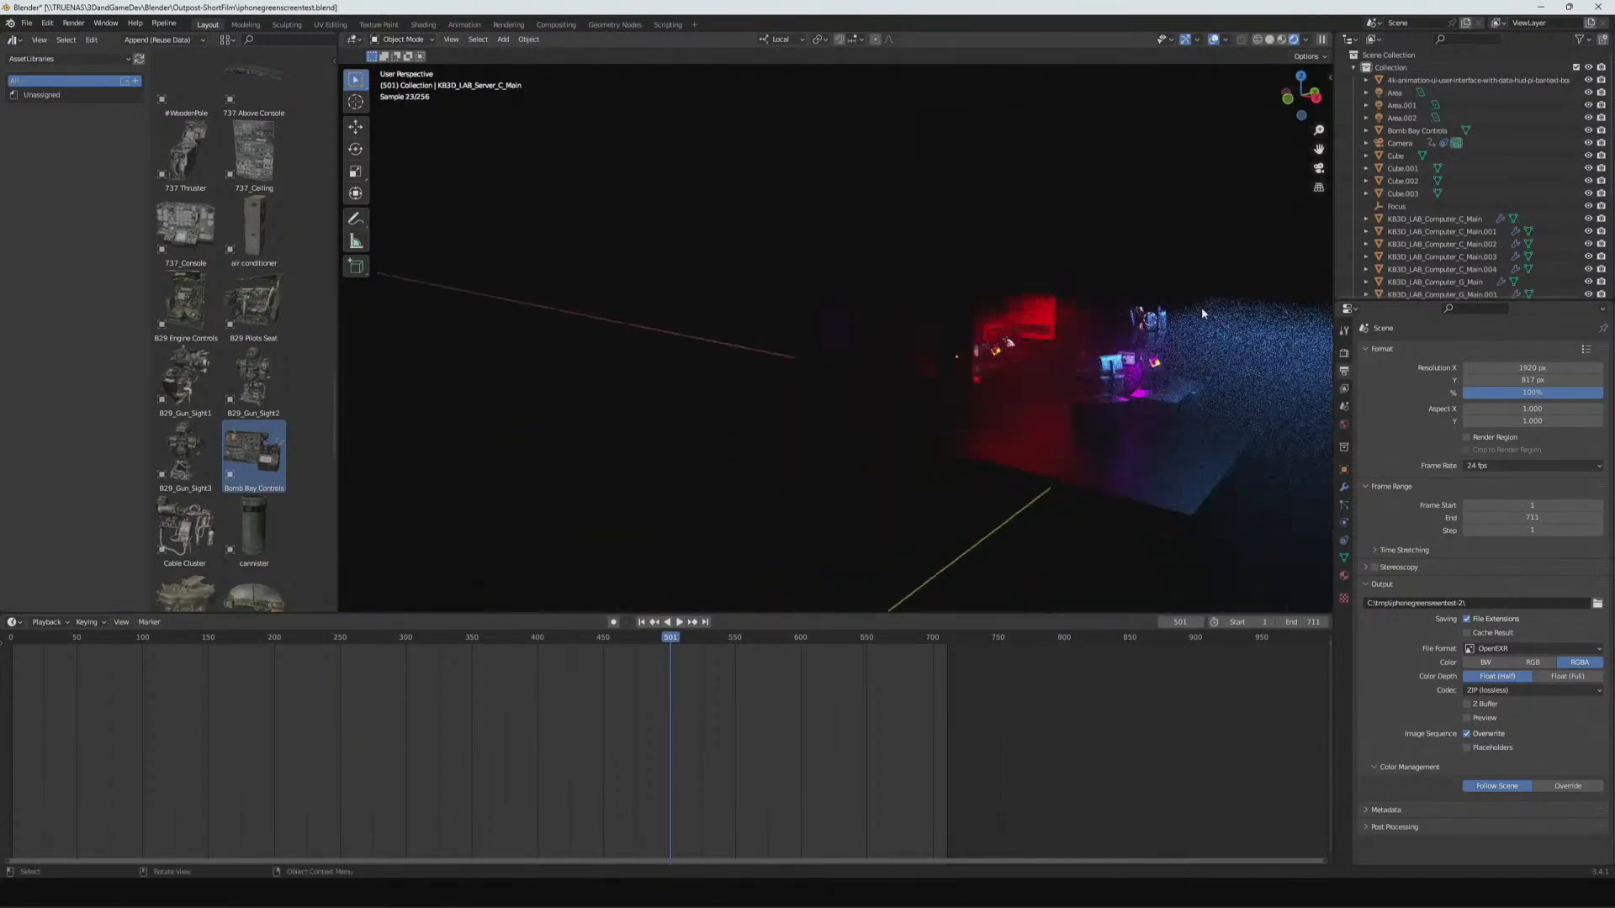
click(1281, 39)
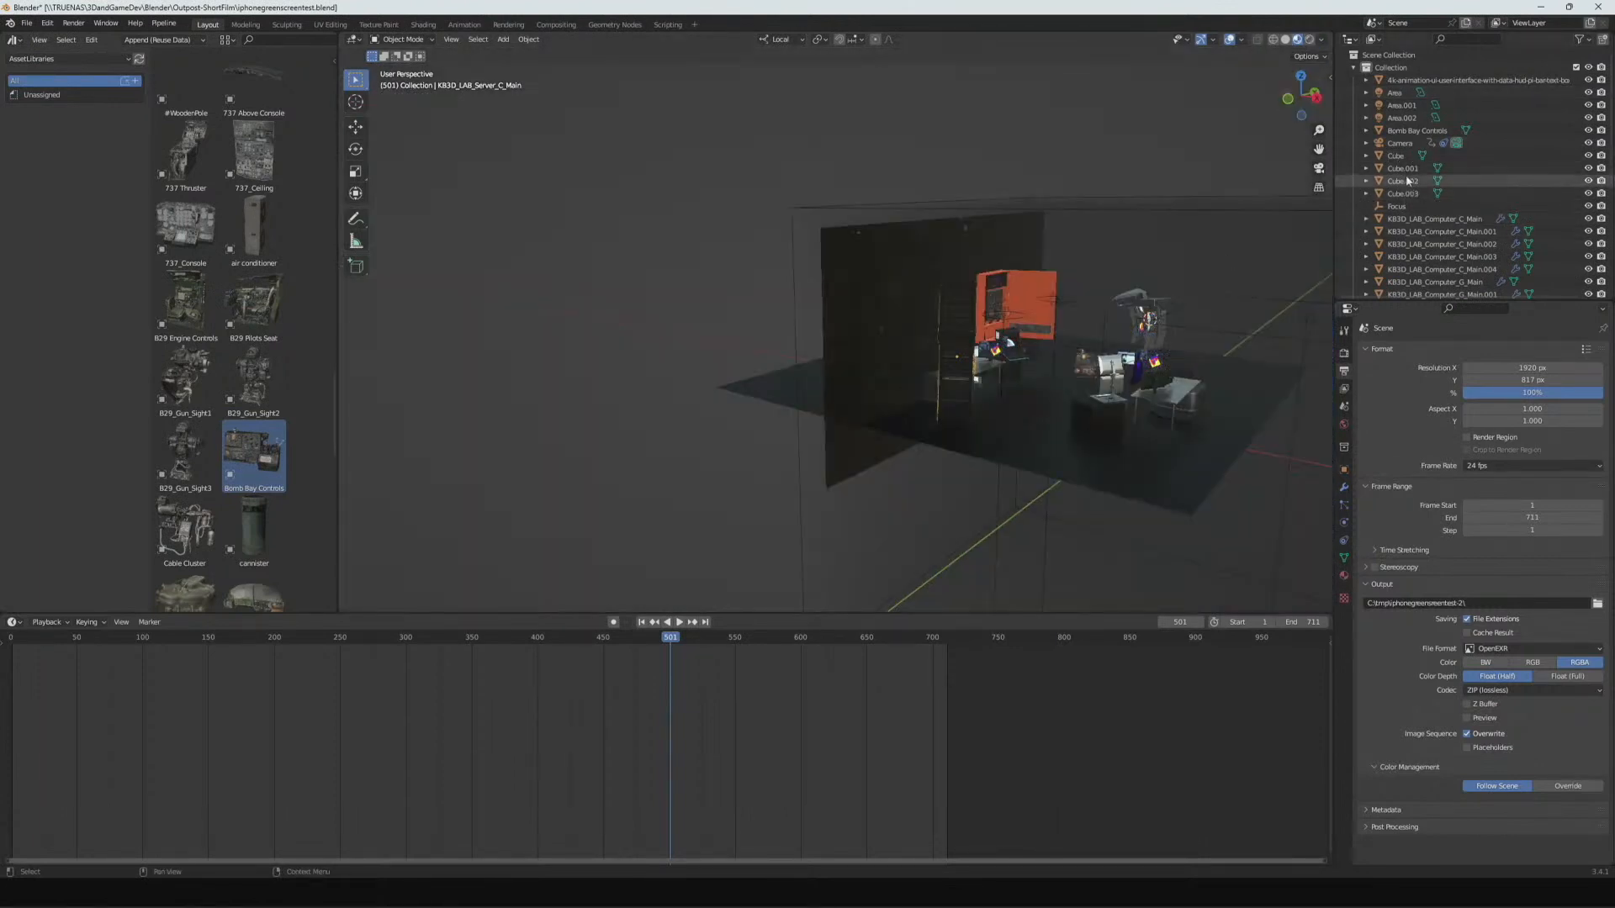
click(1408, 95)
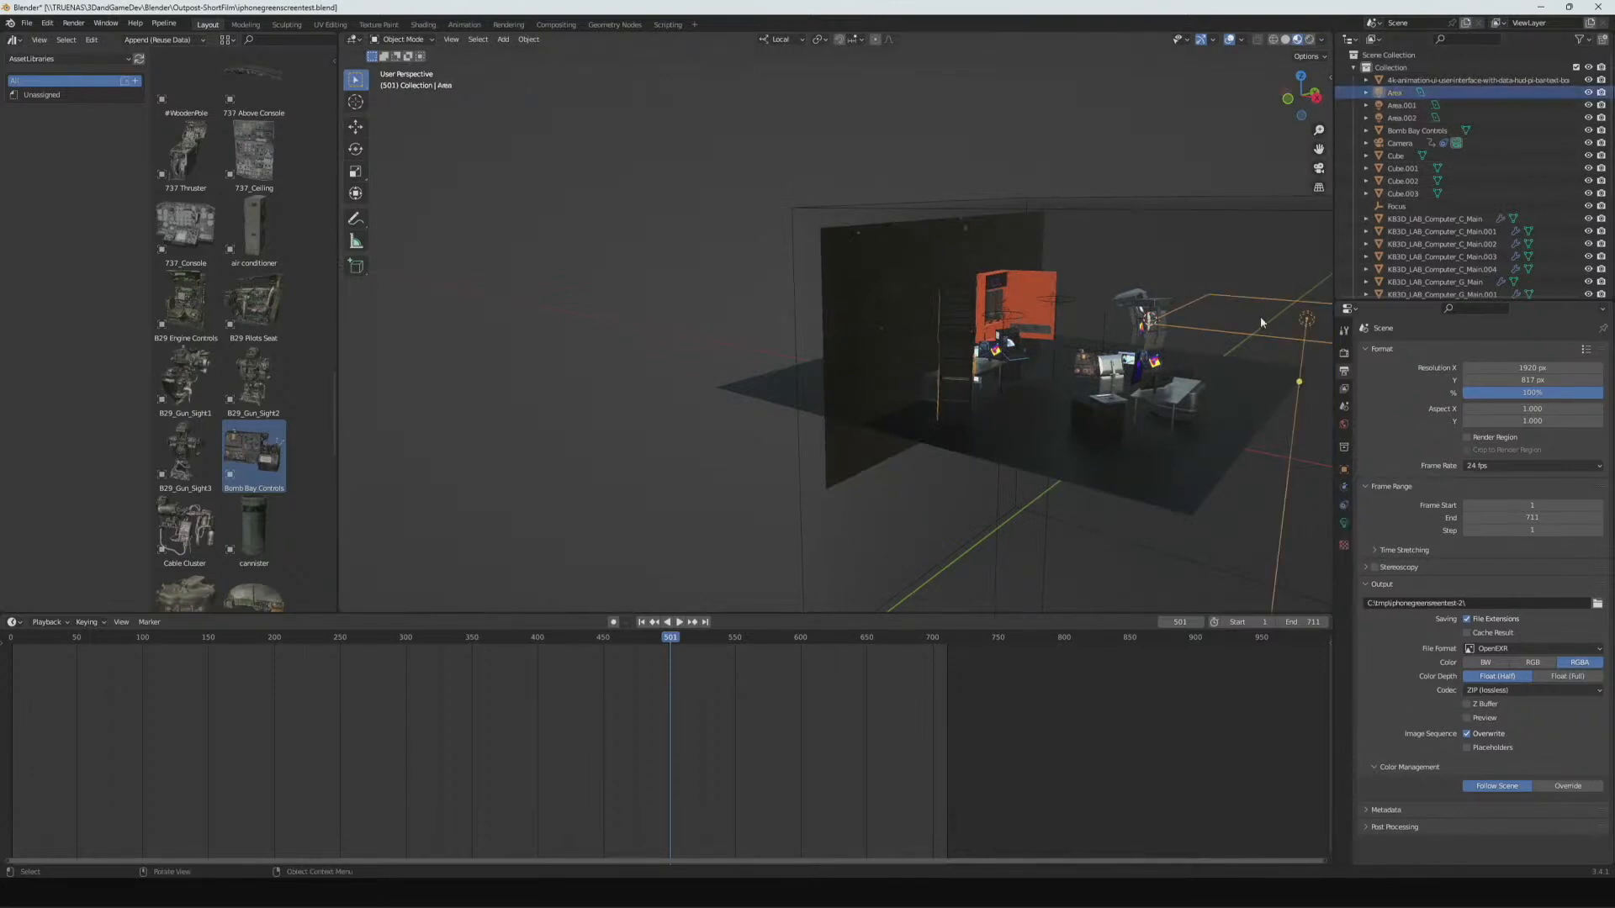
key(g)
key(x)
key(x)
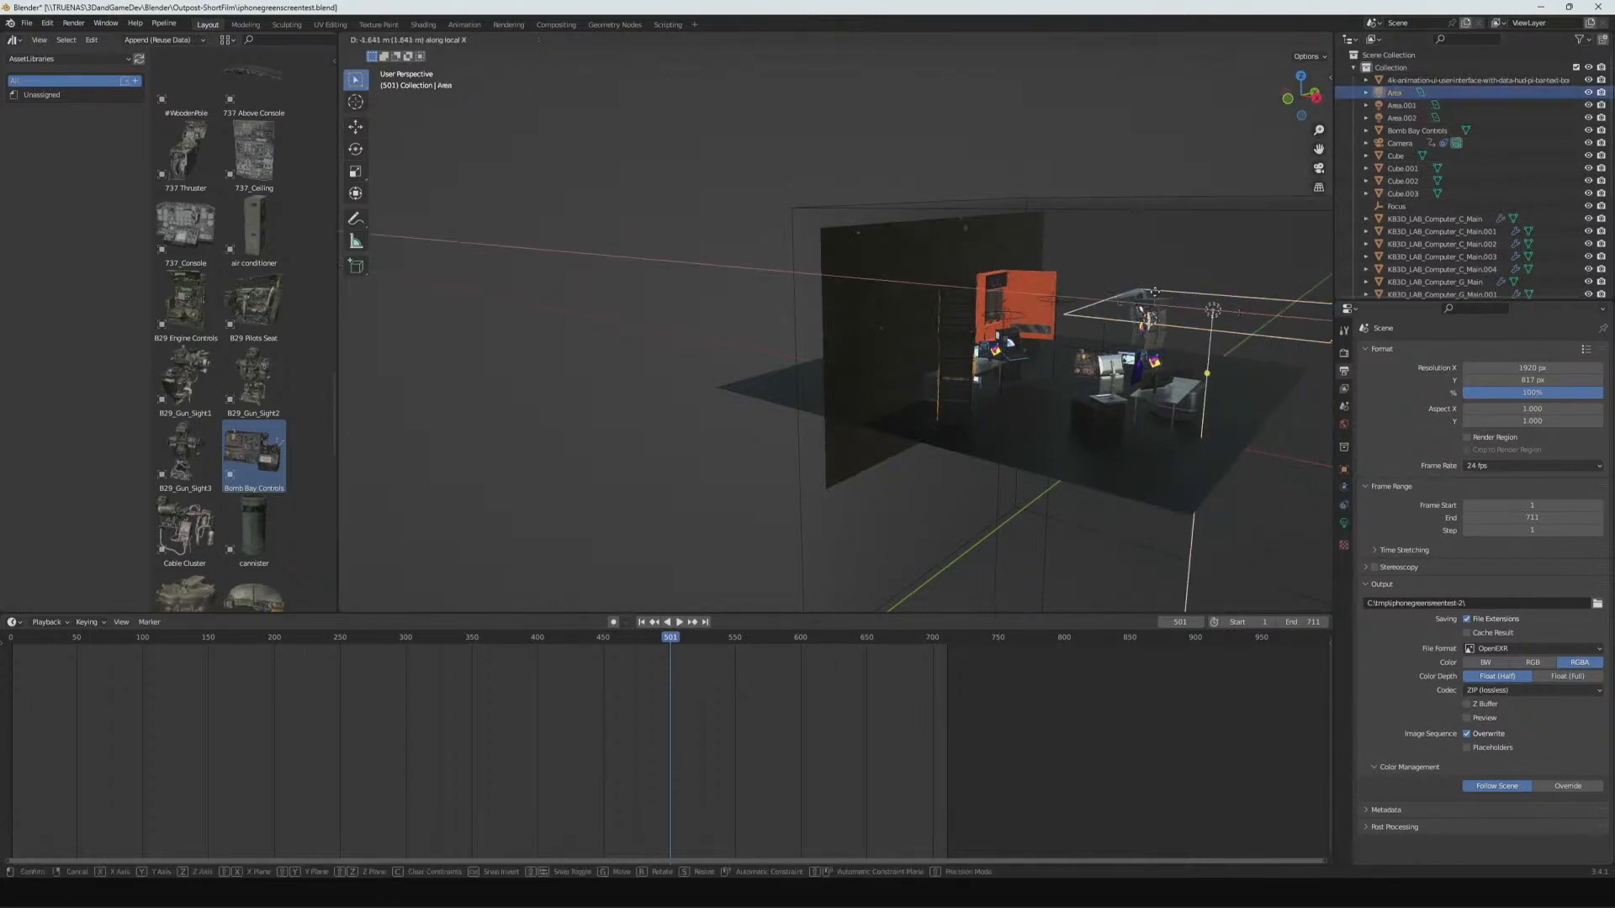
click(1065, 310)
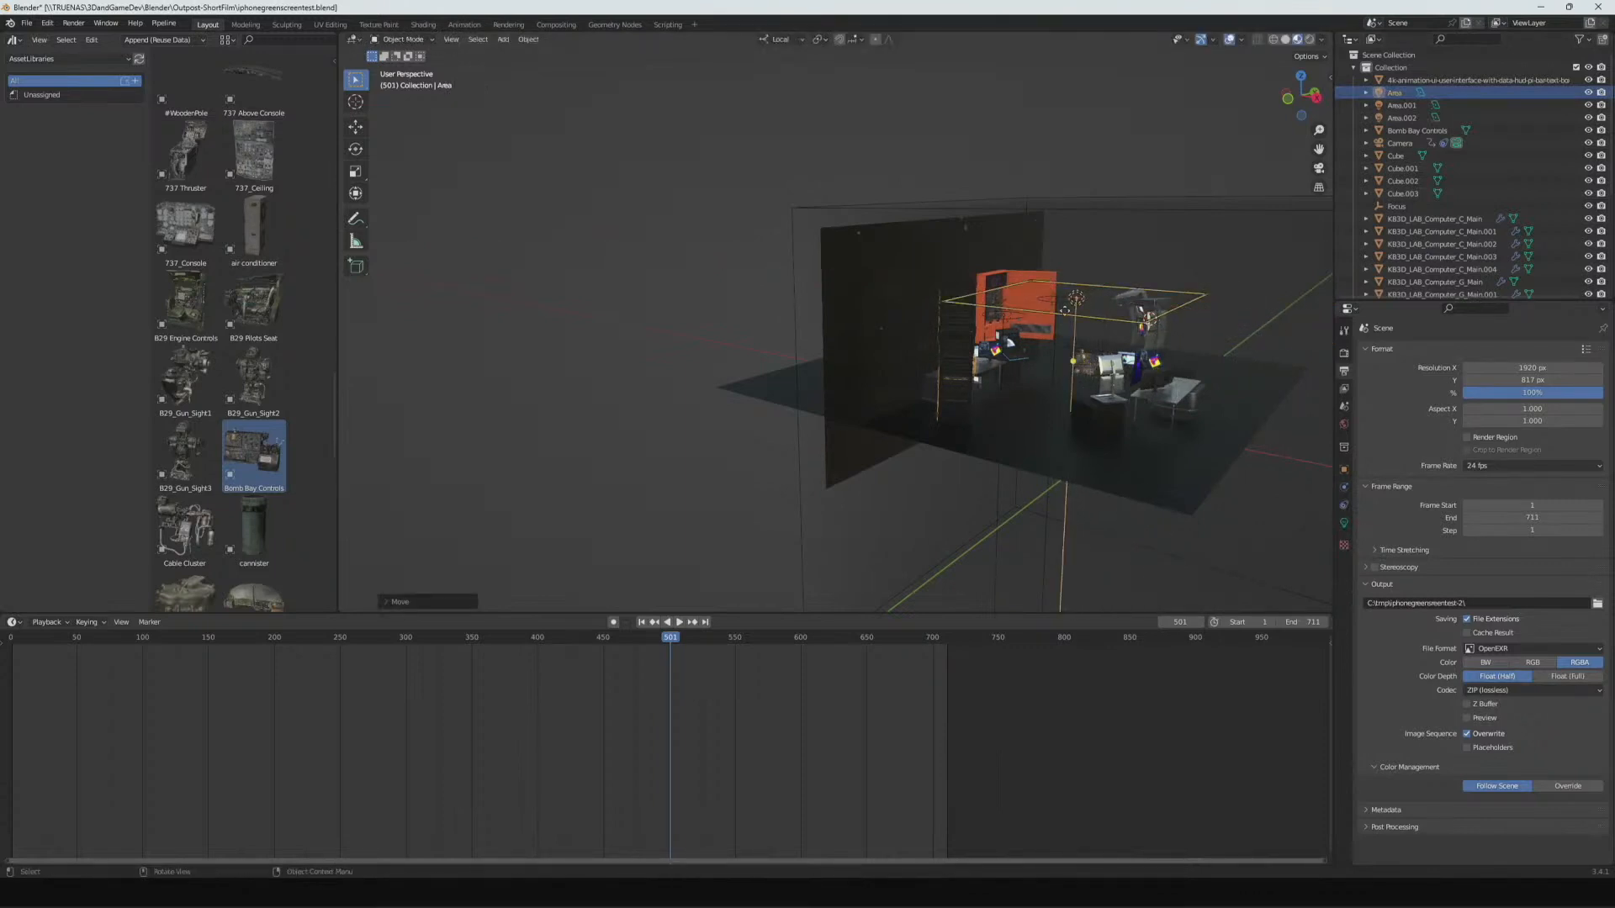
click(1401, 106)
click(1395, 118)
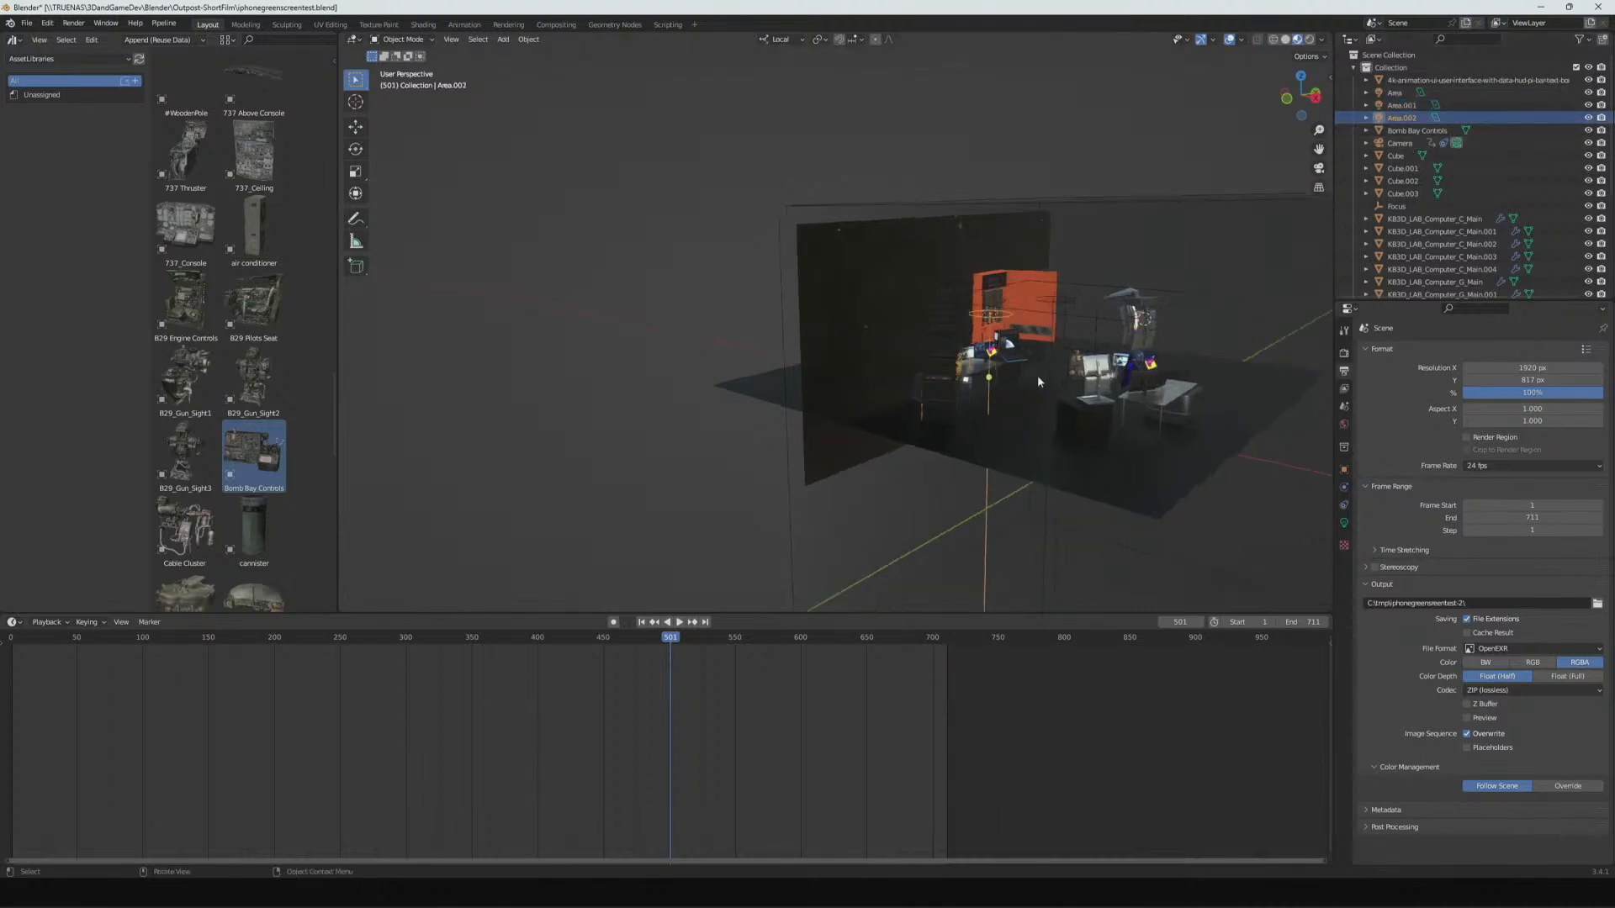
- Check the lighting through the camera in rendered shading, playing from frame 338 and then scrubbing back to frame 112
key(KP_0)
click(1309, 40)
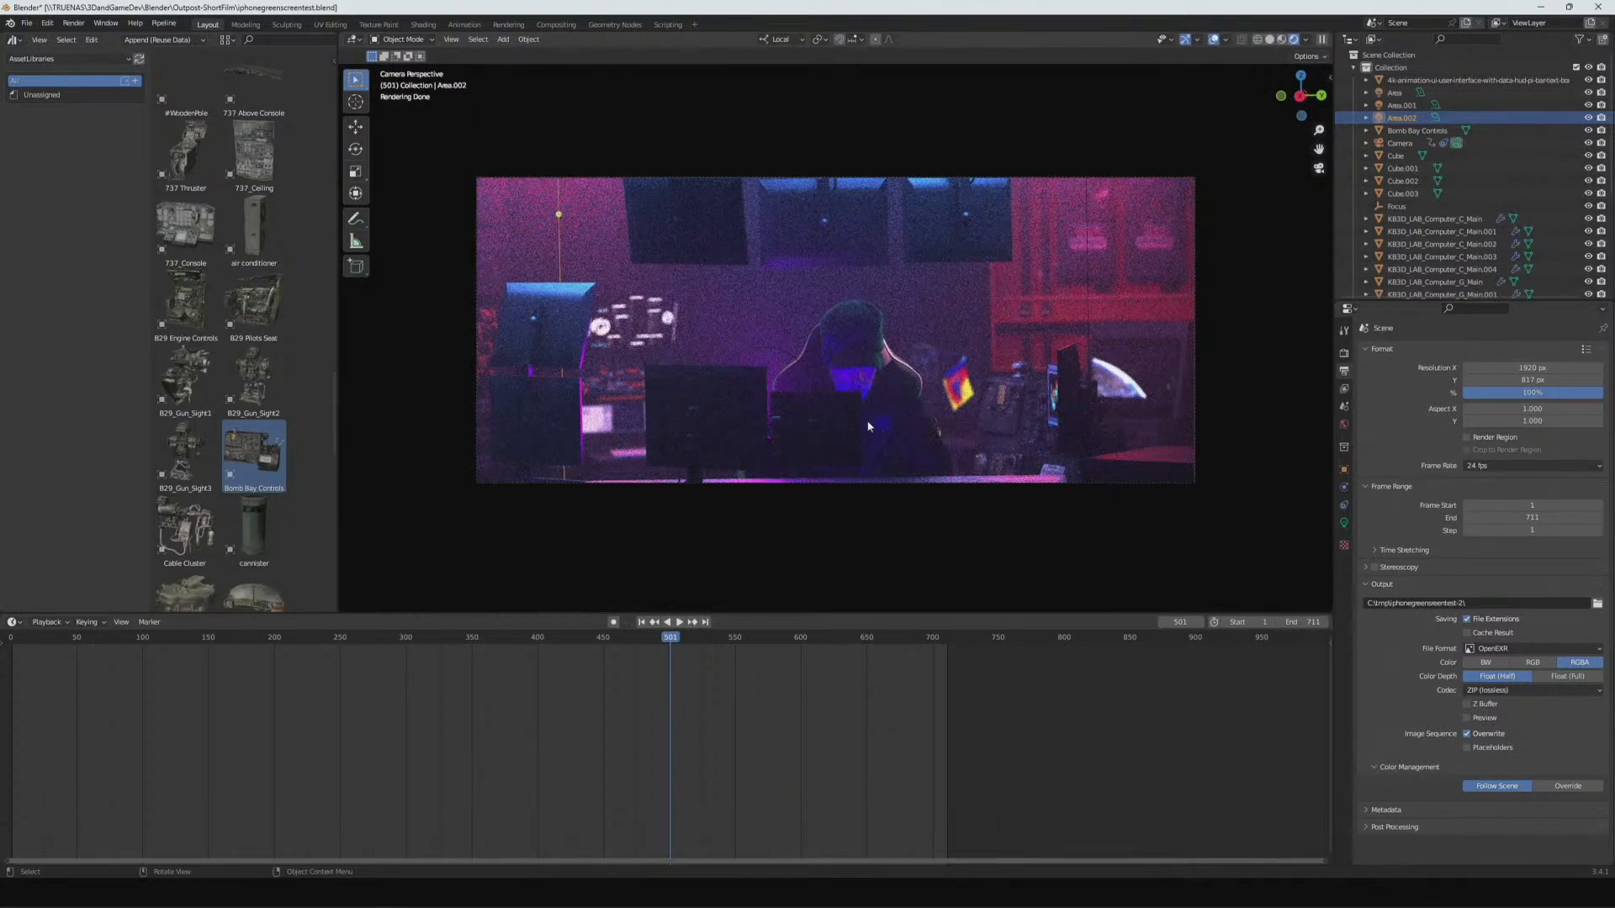
click(456, 639)
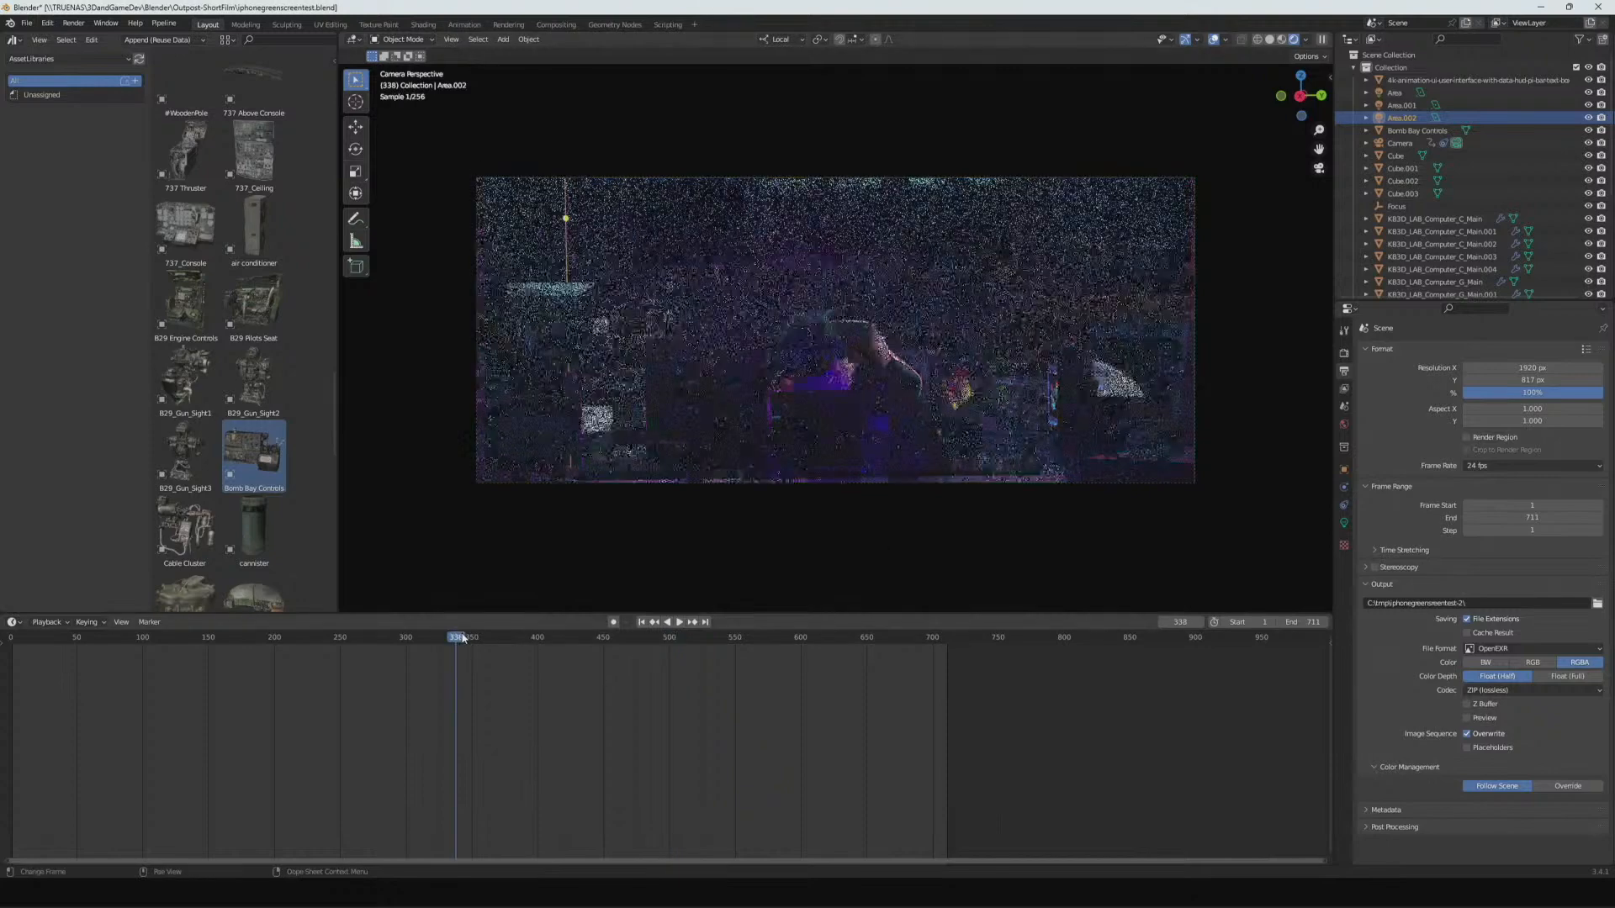
click(678, 623)
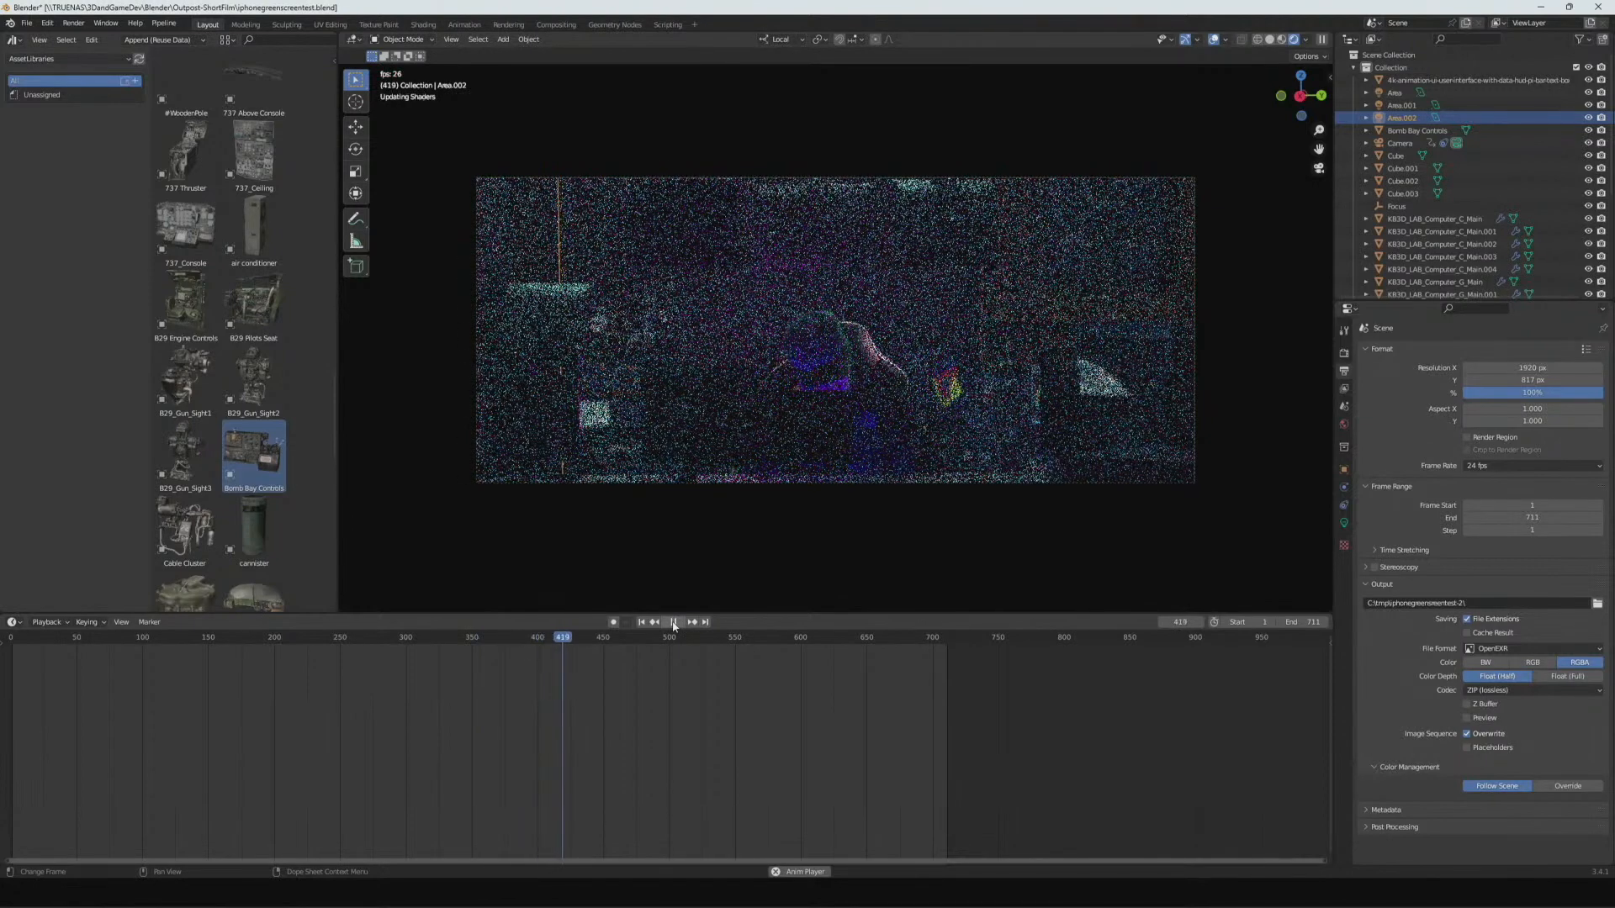
click(673, 622)
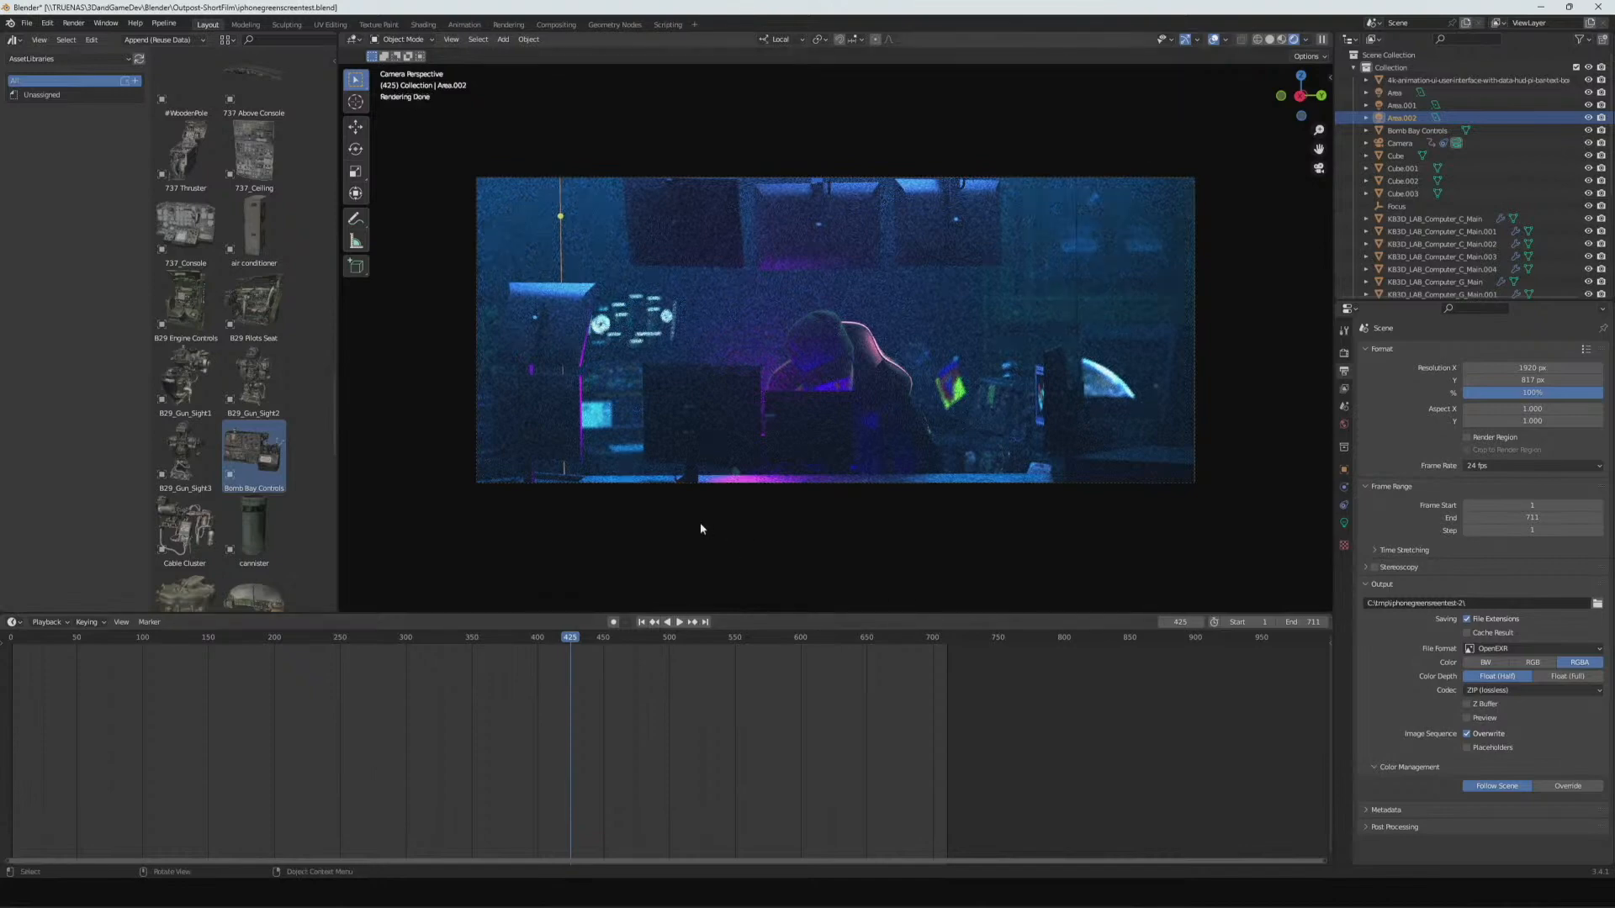
drag(570, 643, 160, 644)
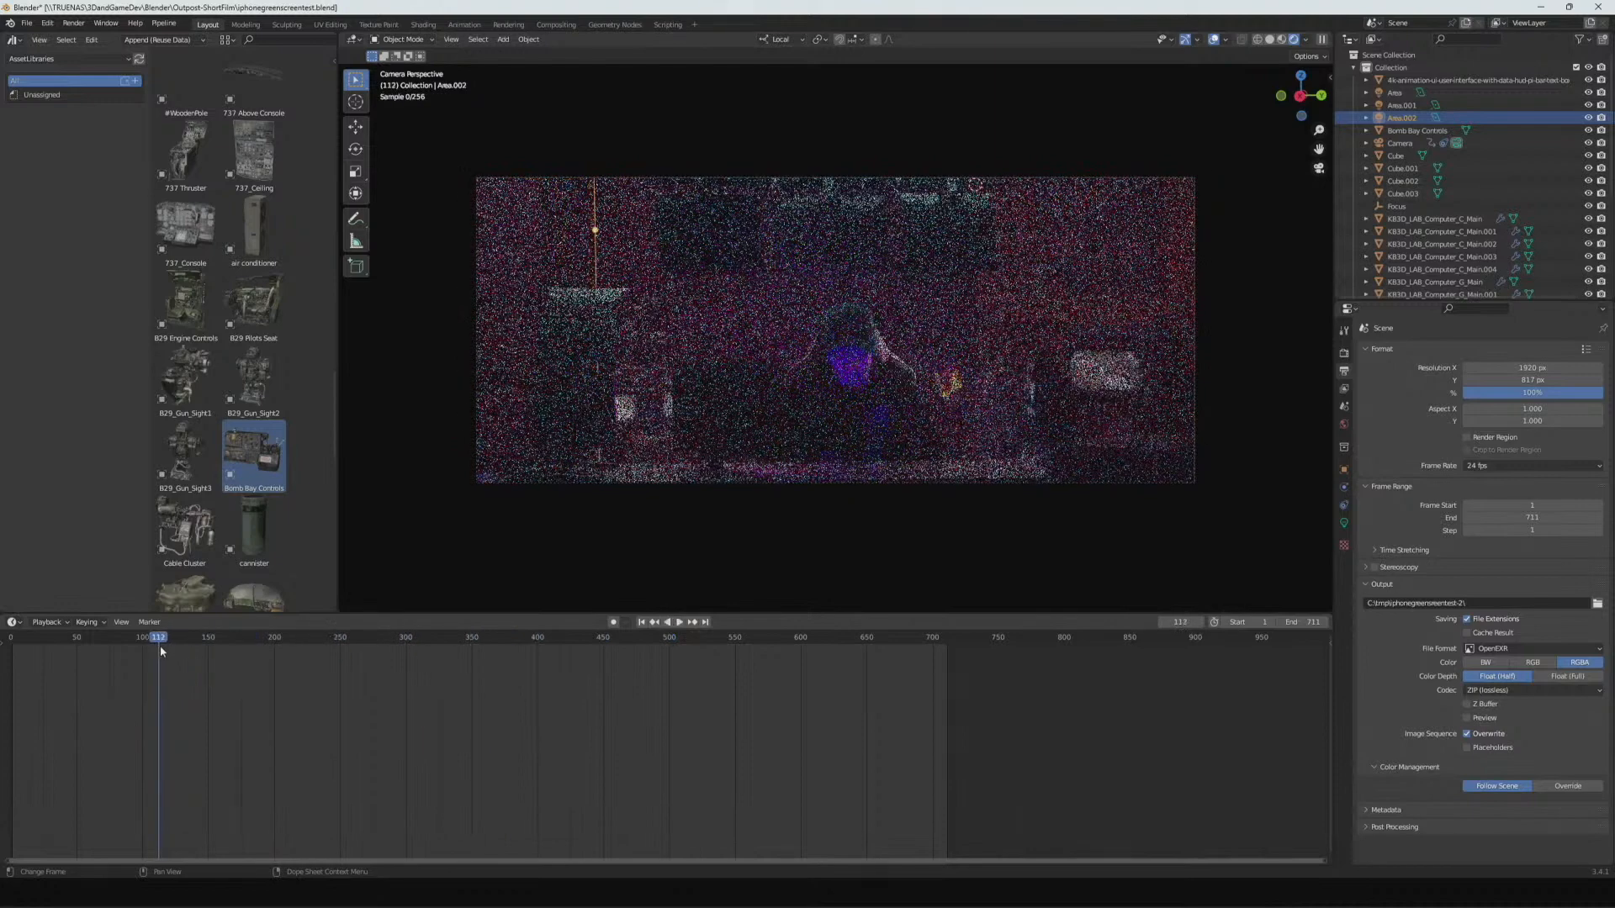
- Switch the viewport to material preview and play the shot from frame 112, stopping at frame 188
click(1283, 40)
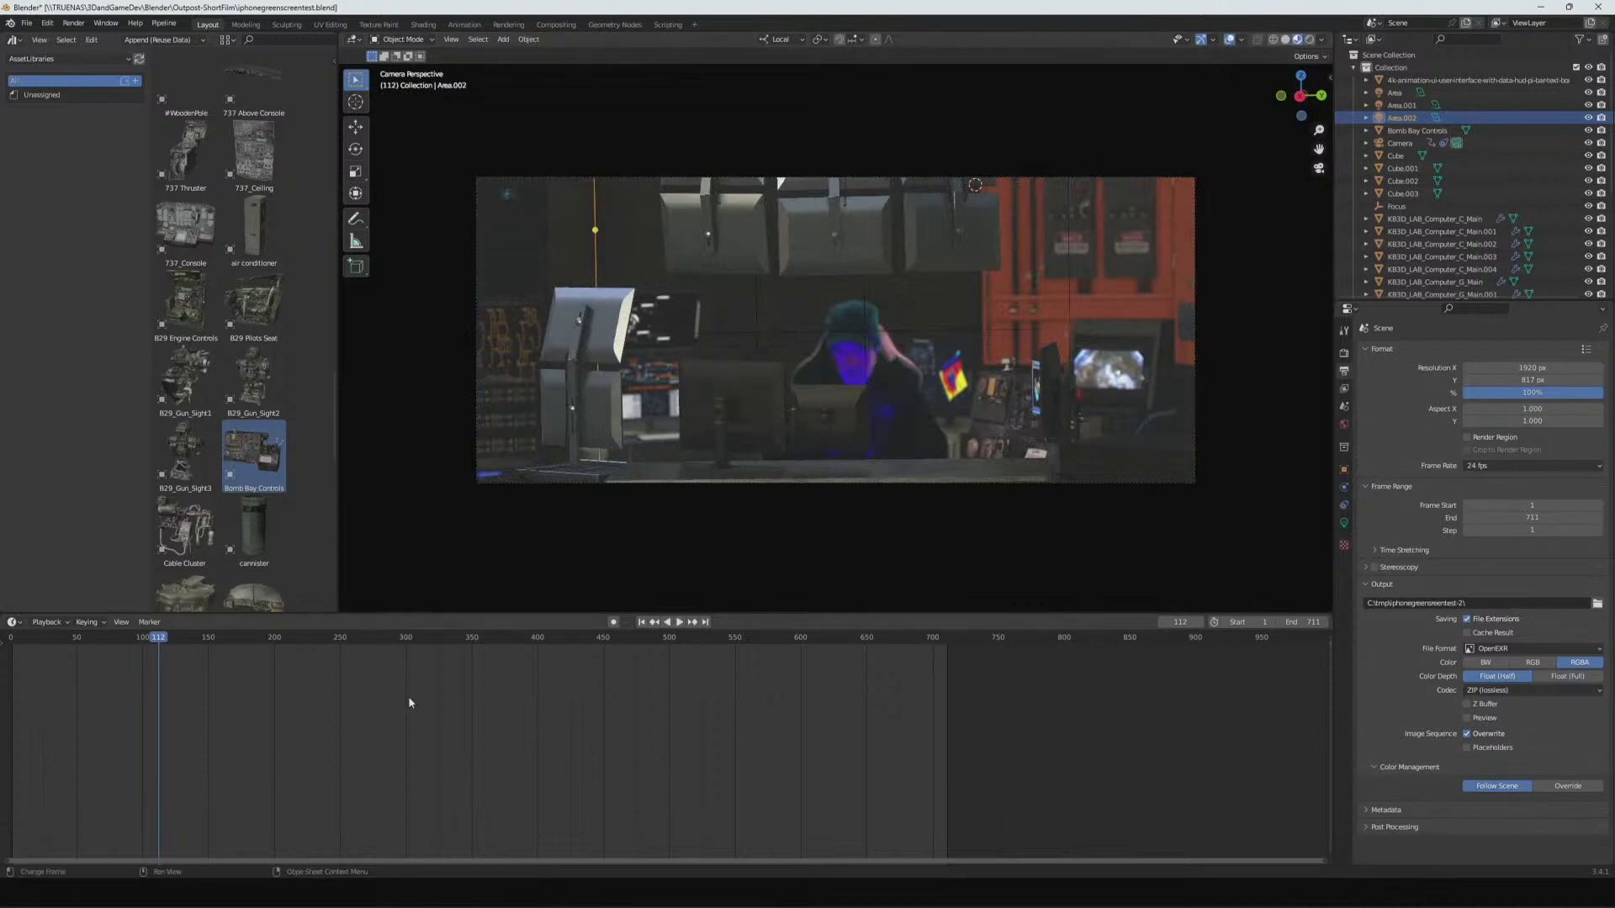
key(space)
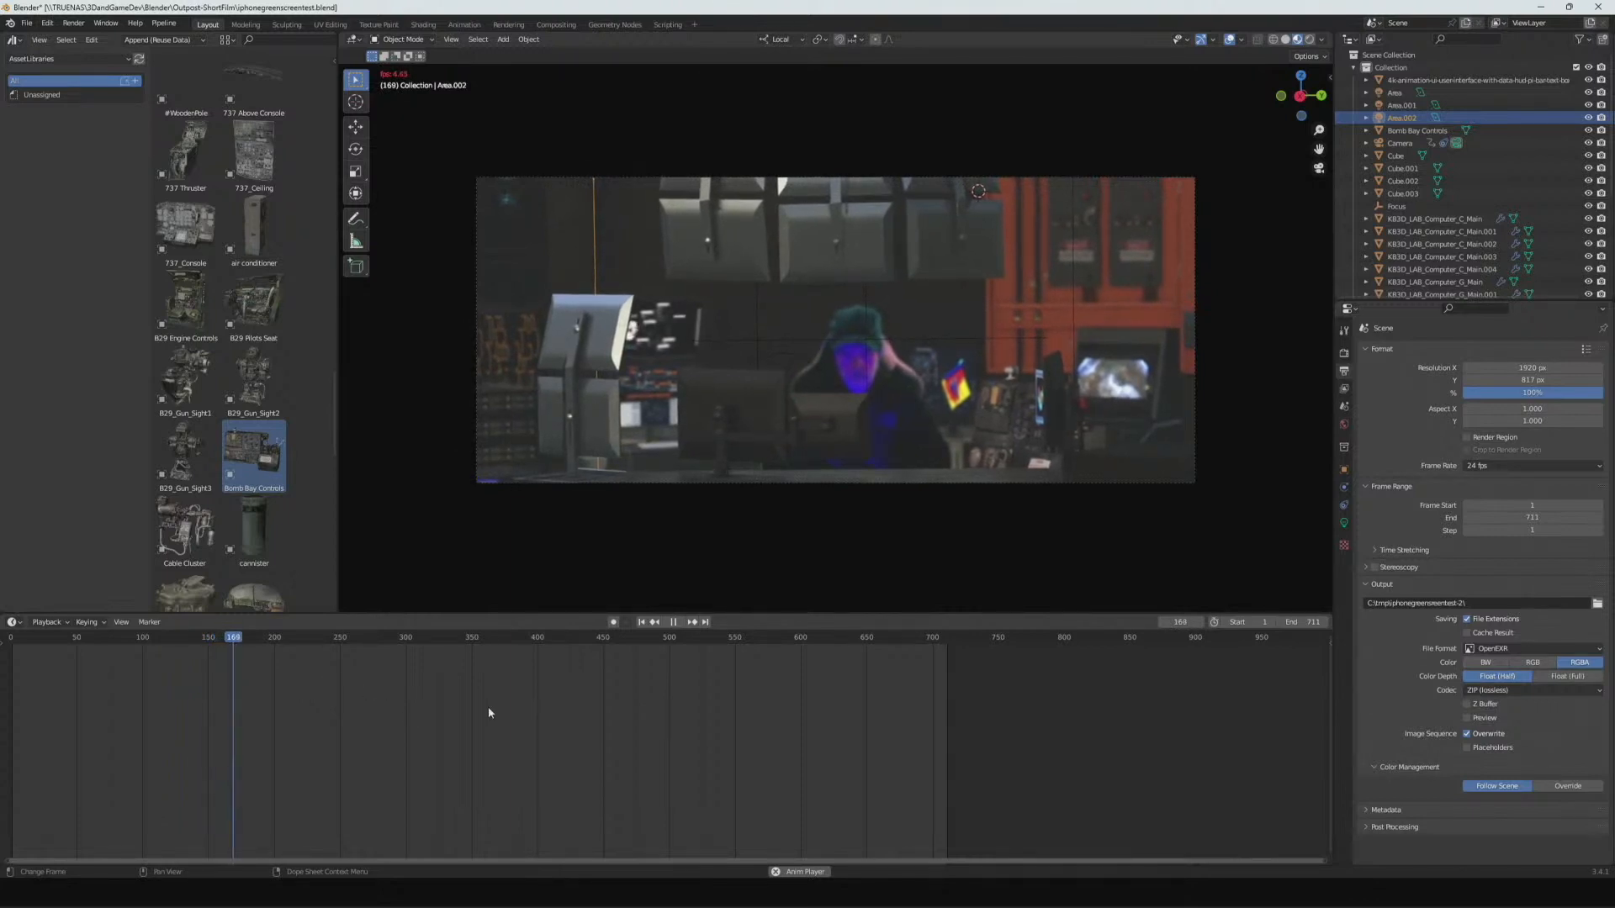
click(673, 622)
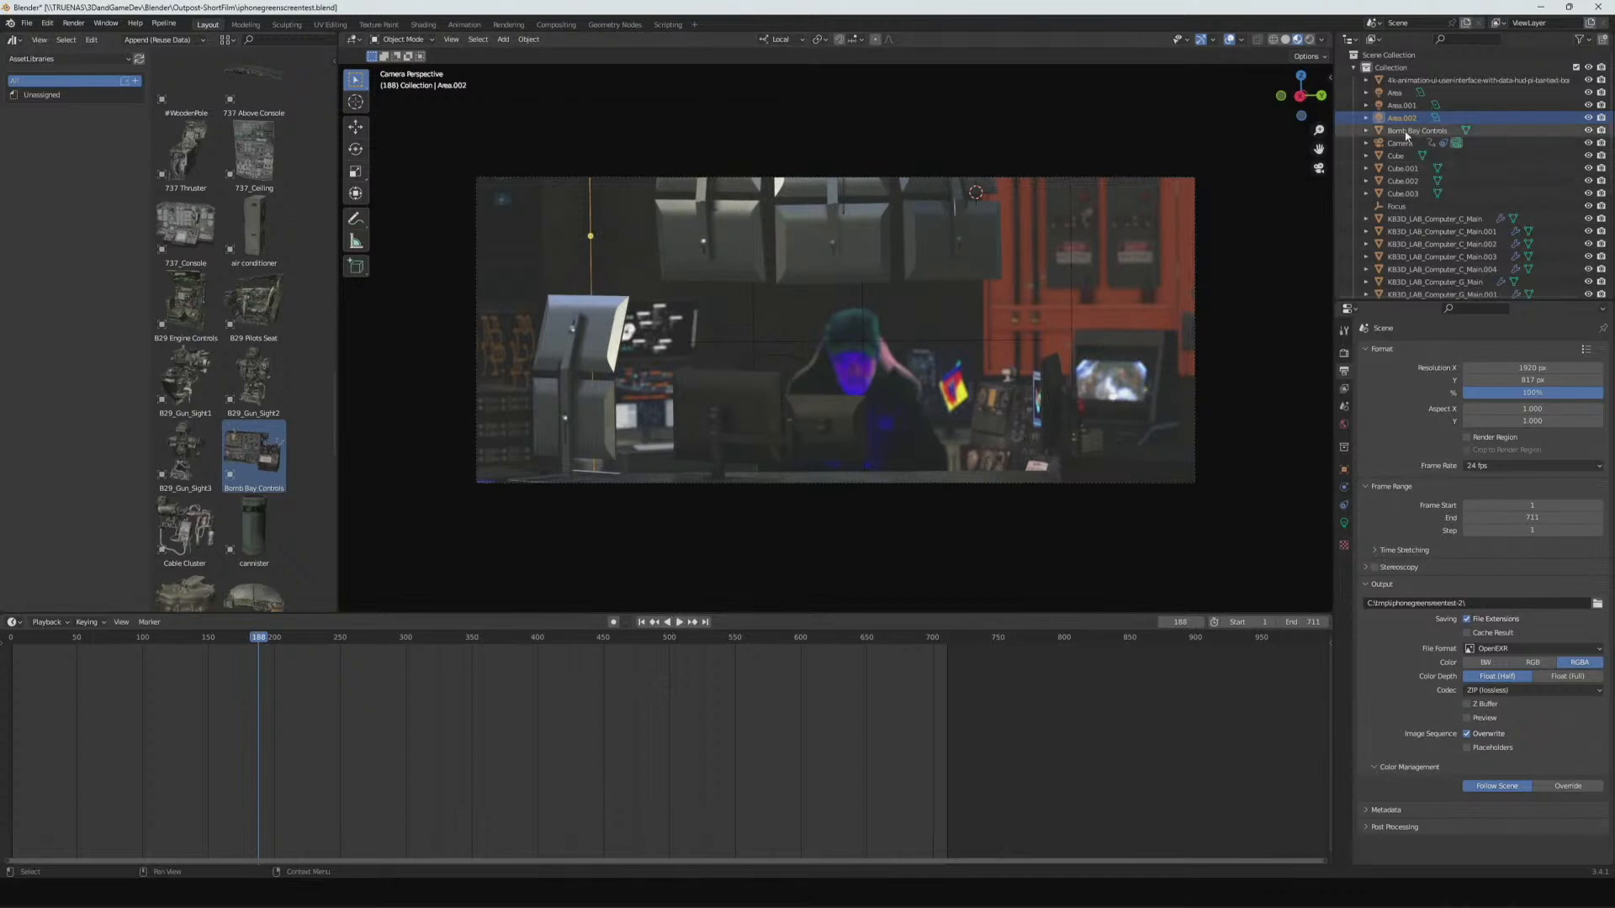
- Move the Bomb Bay Controls along their local X axis, closer to the seated figure
click(1005, 426)
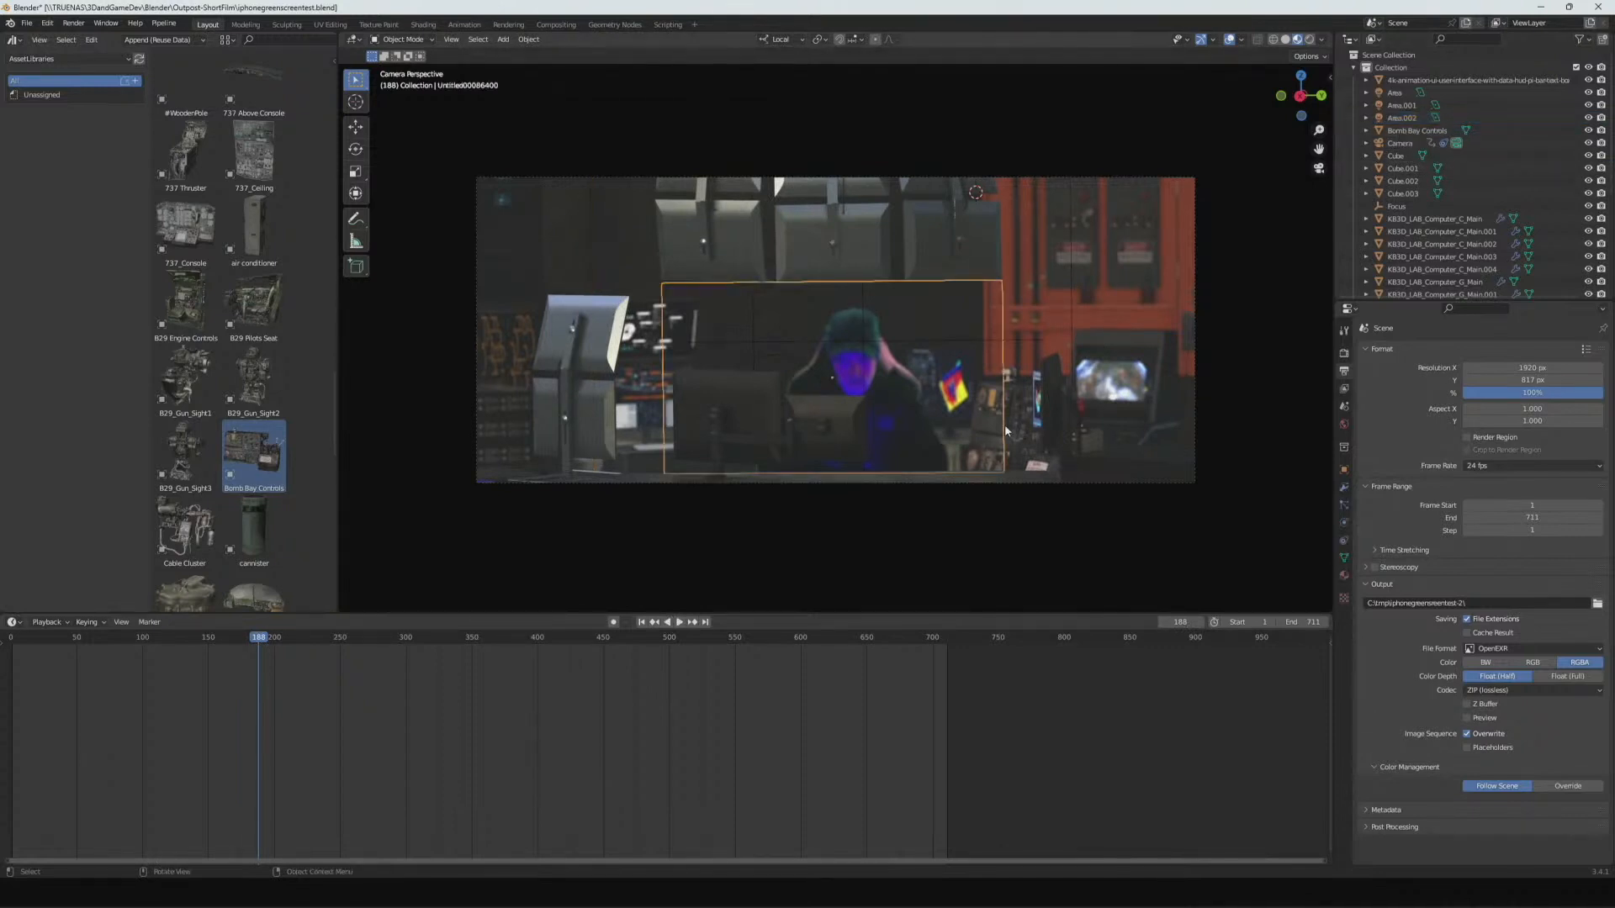
click(1020, 427)
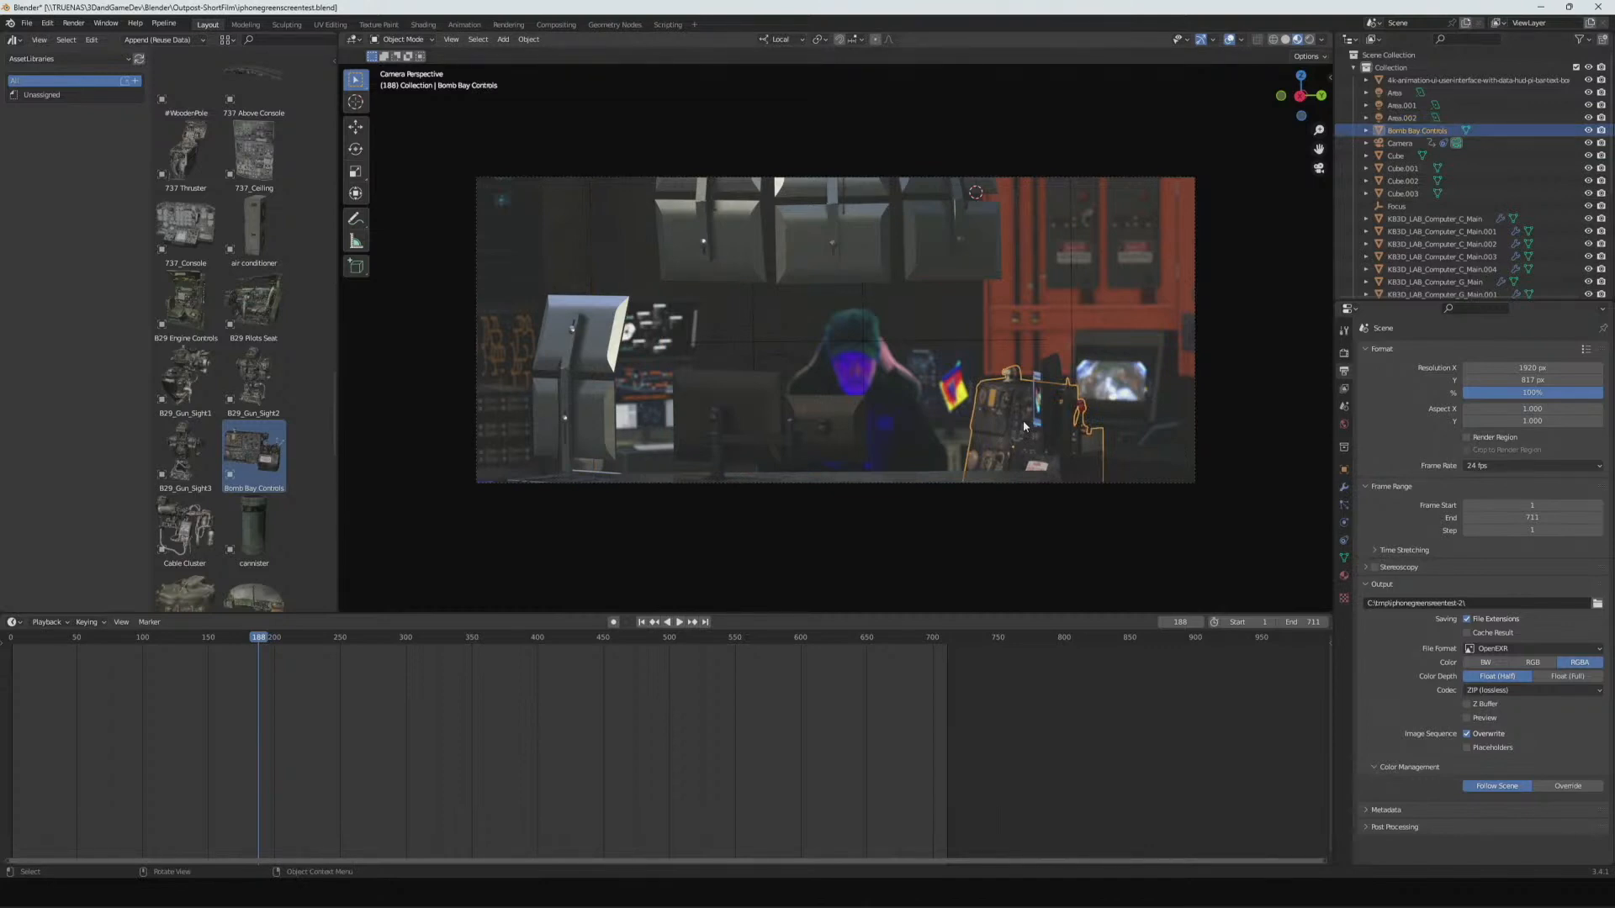
key(g)
key(x)
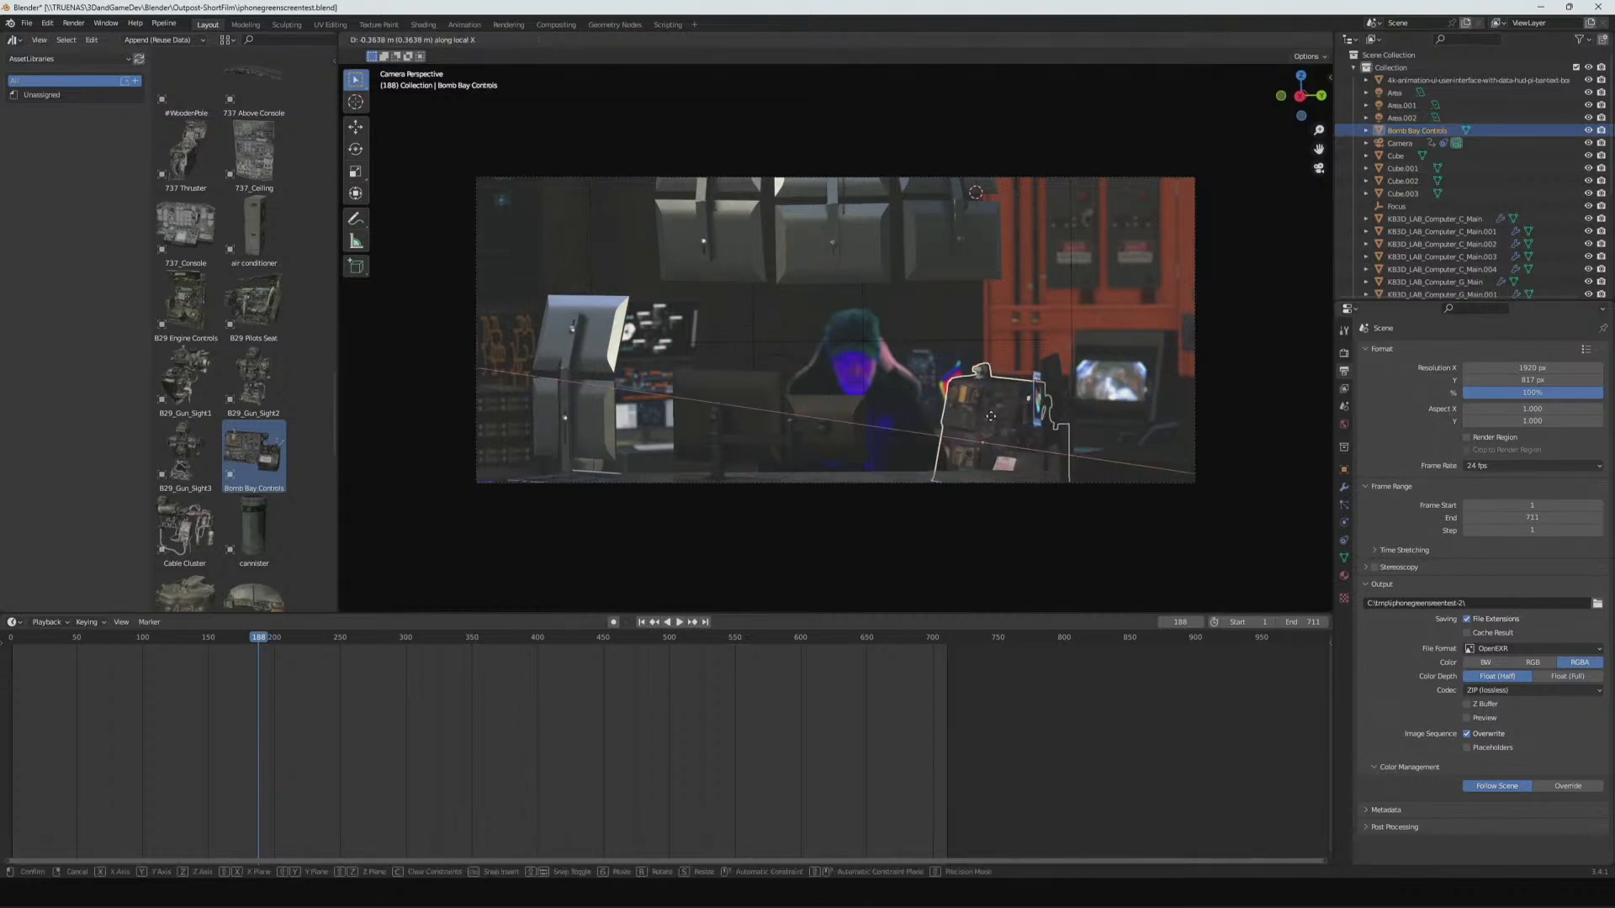
click(988, 418)
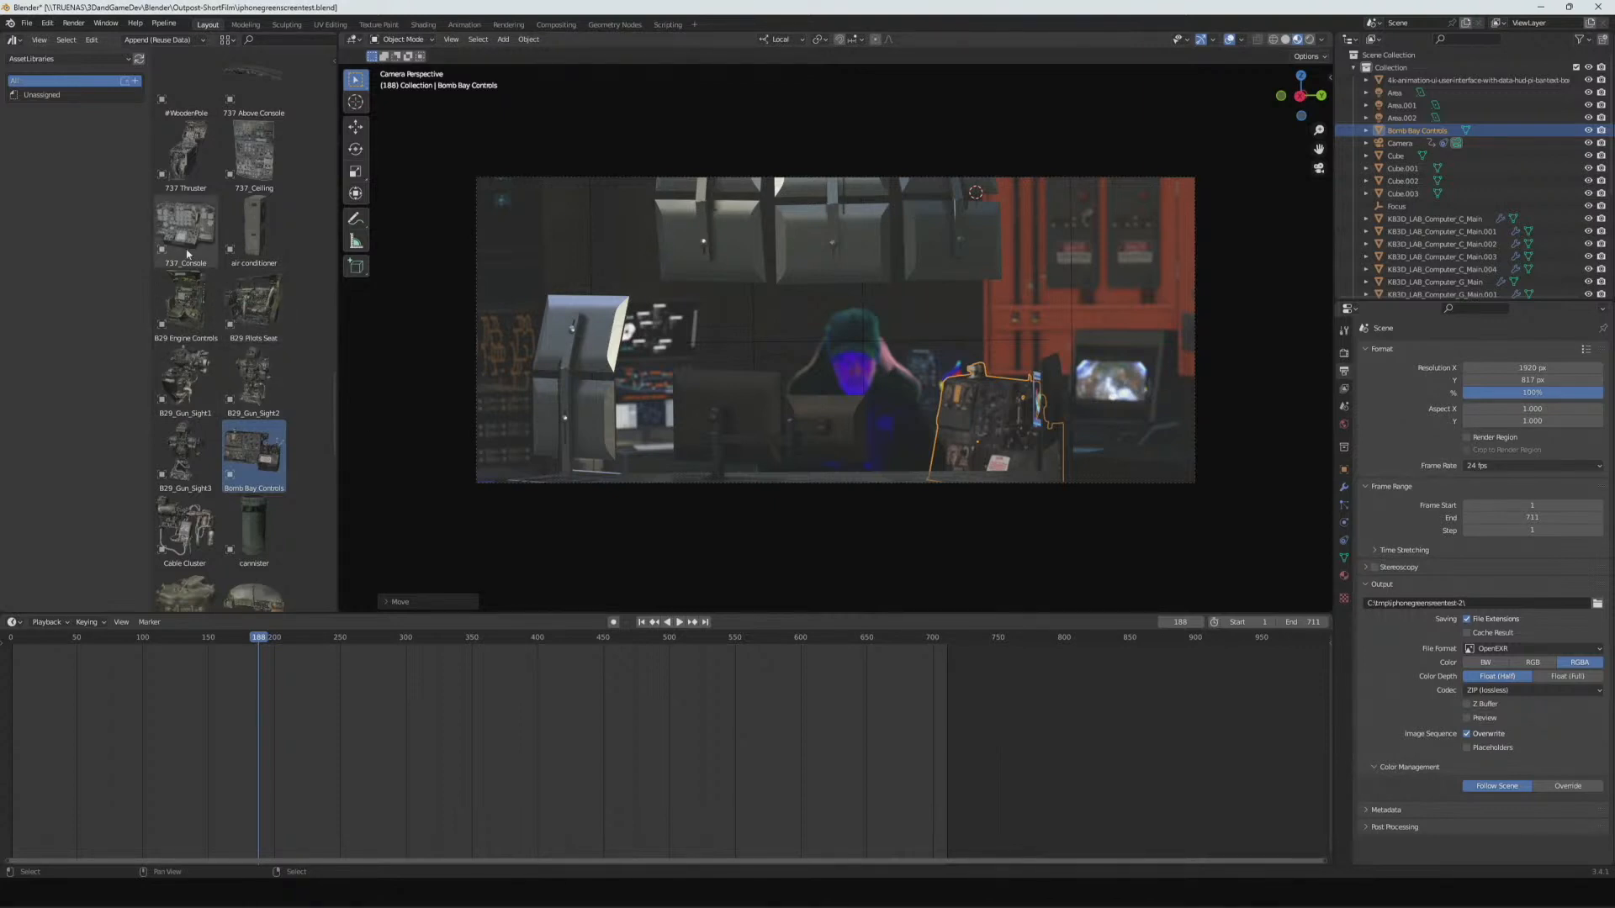
- Add the 737_Console asset to the set beside the seated figure, keeping the Local transform orientation
drag(183, 231, 667, 427)
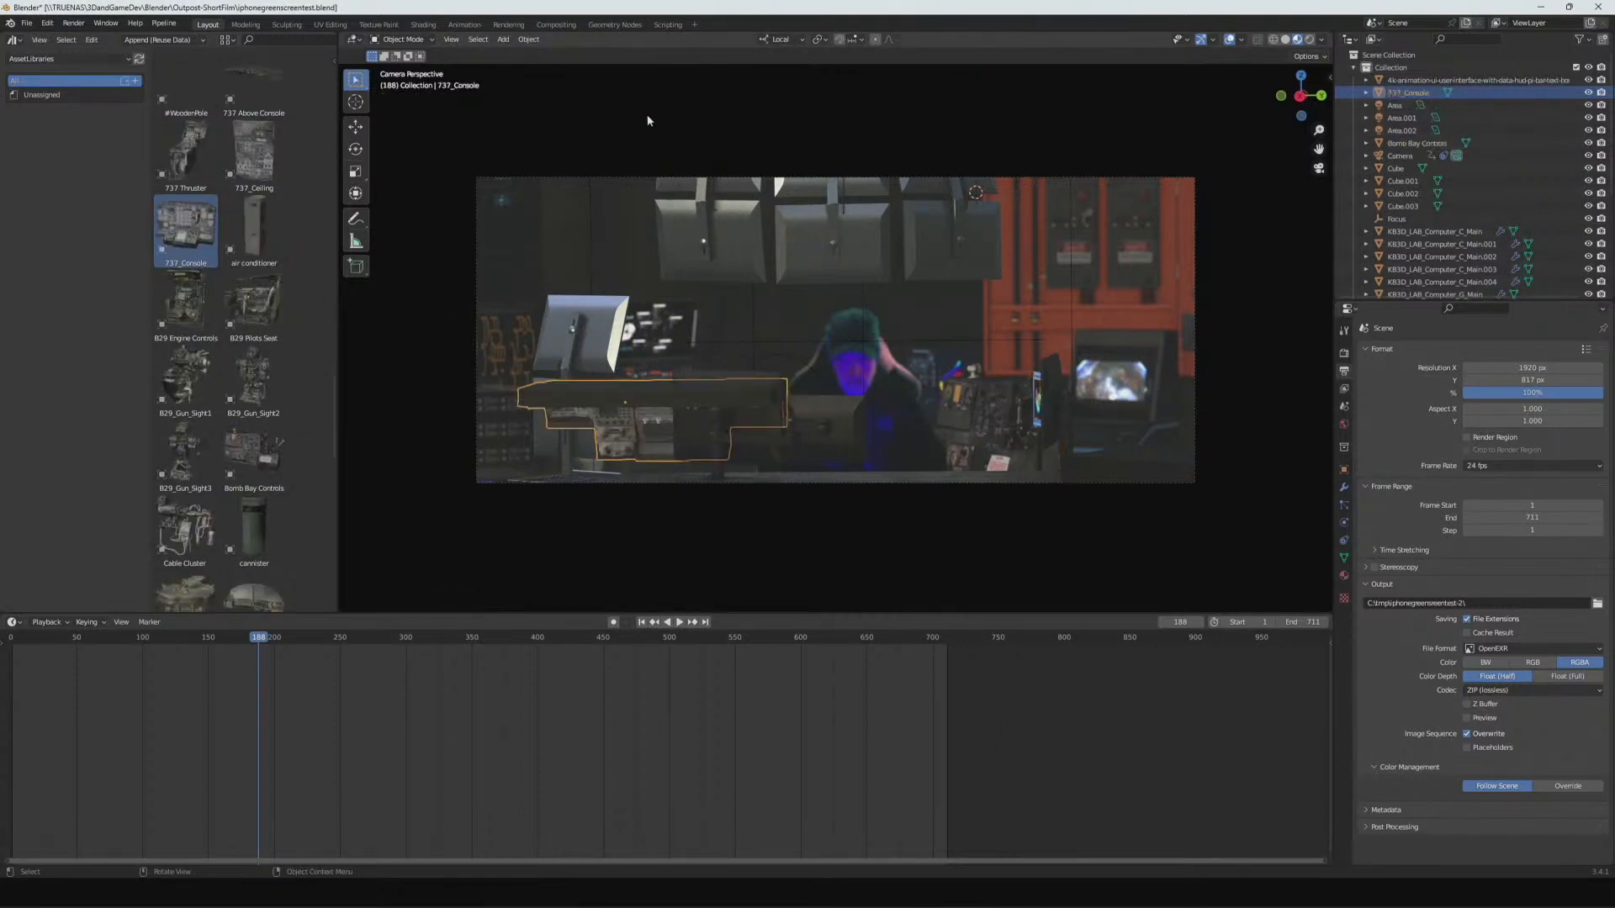
click(781, 42)
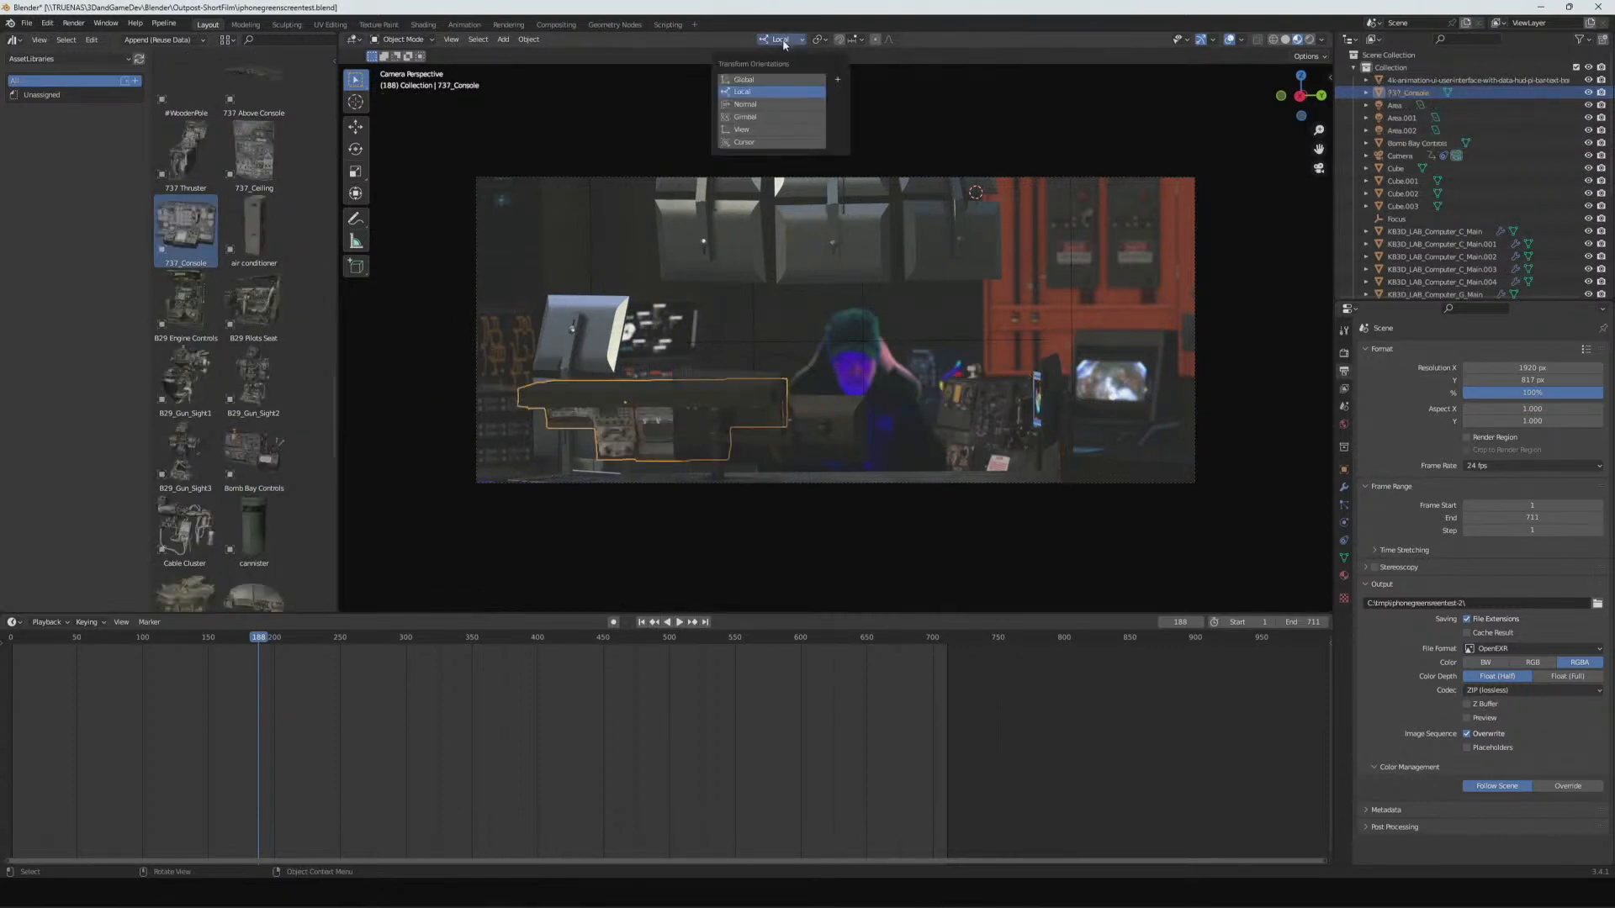
click(769, 90)
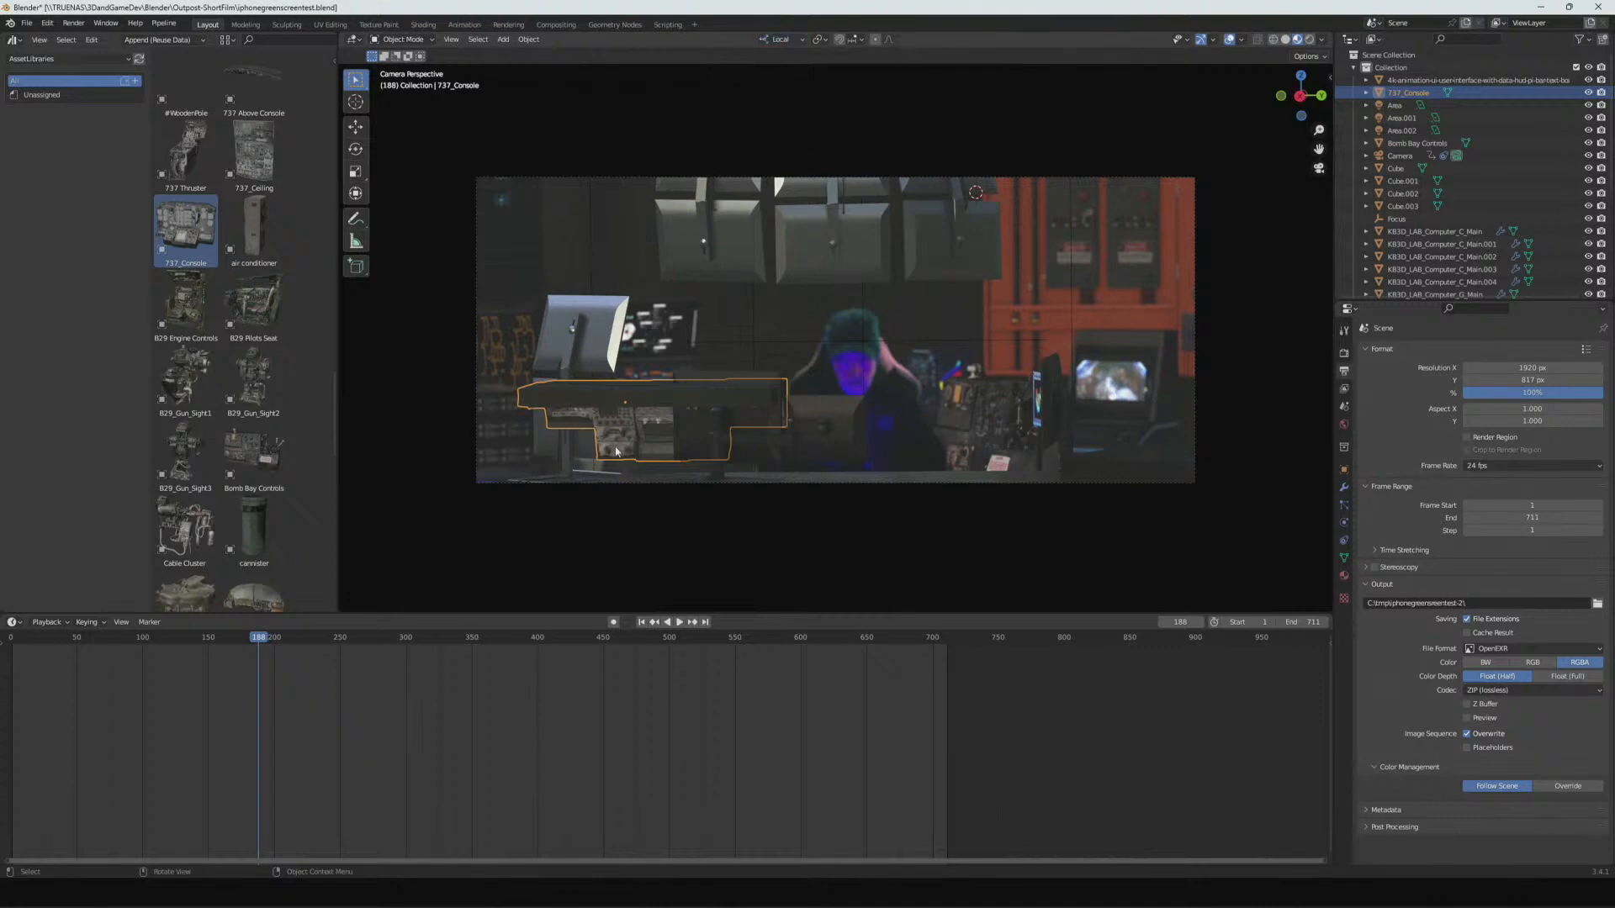
- Rotate the 737_Console about 267° around its local X axis so its instrument panel stands upright facing the camera
key(r)
key(y)
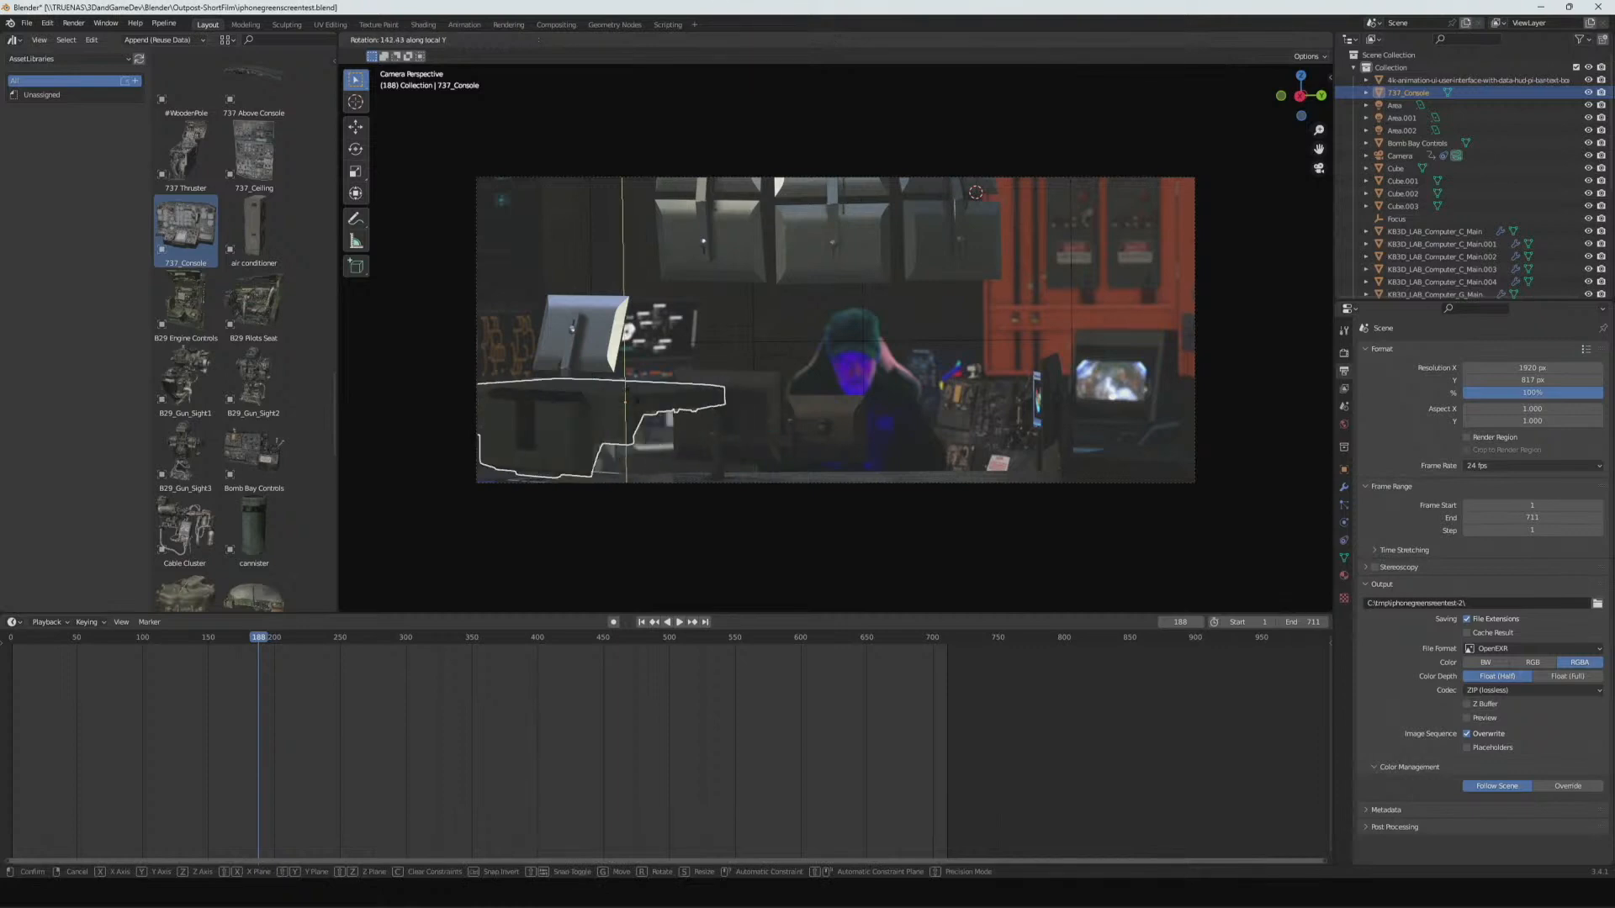
right_click(629, 413)
key(r)
key(x)
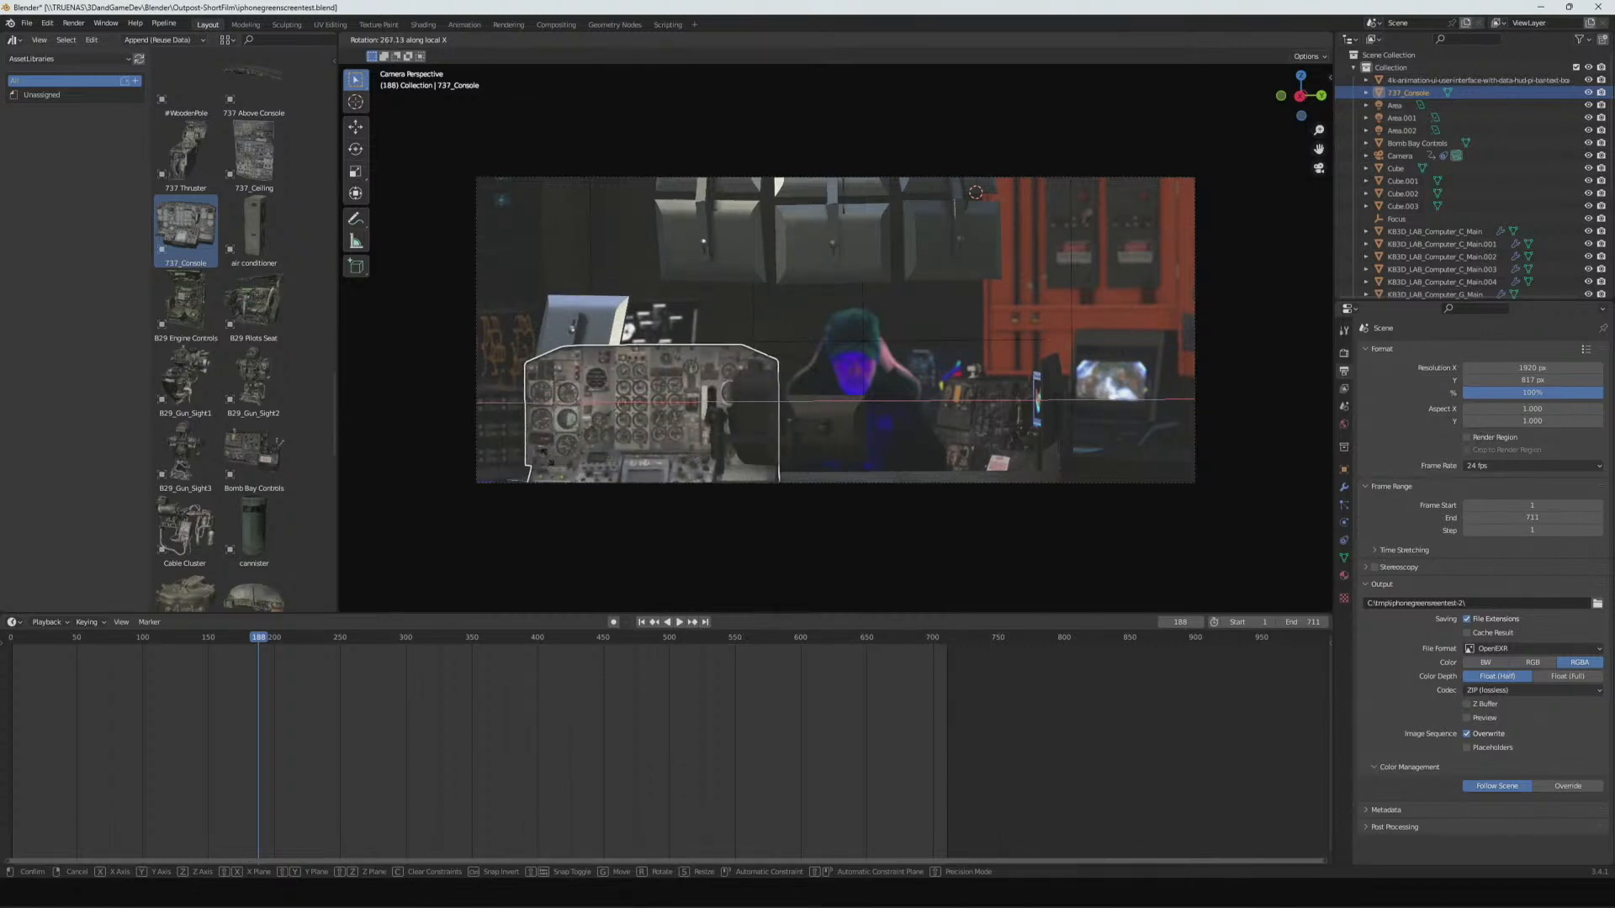
click(597, 472)
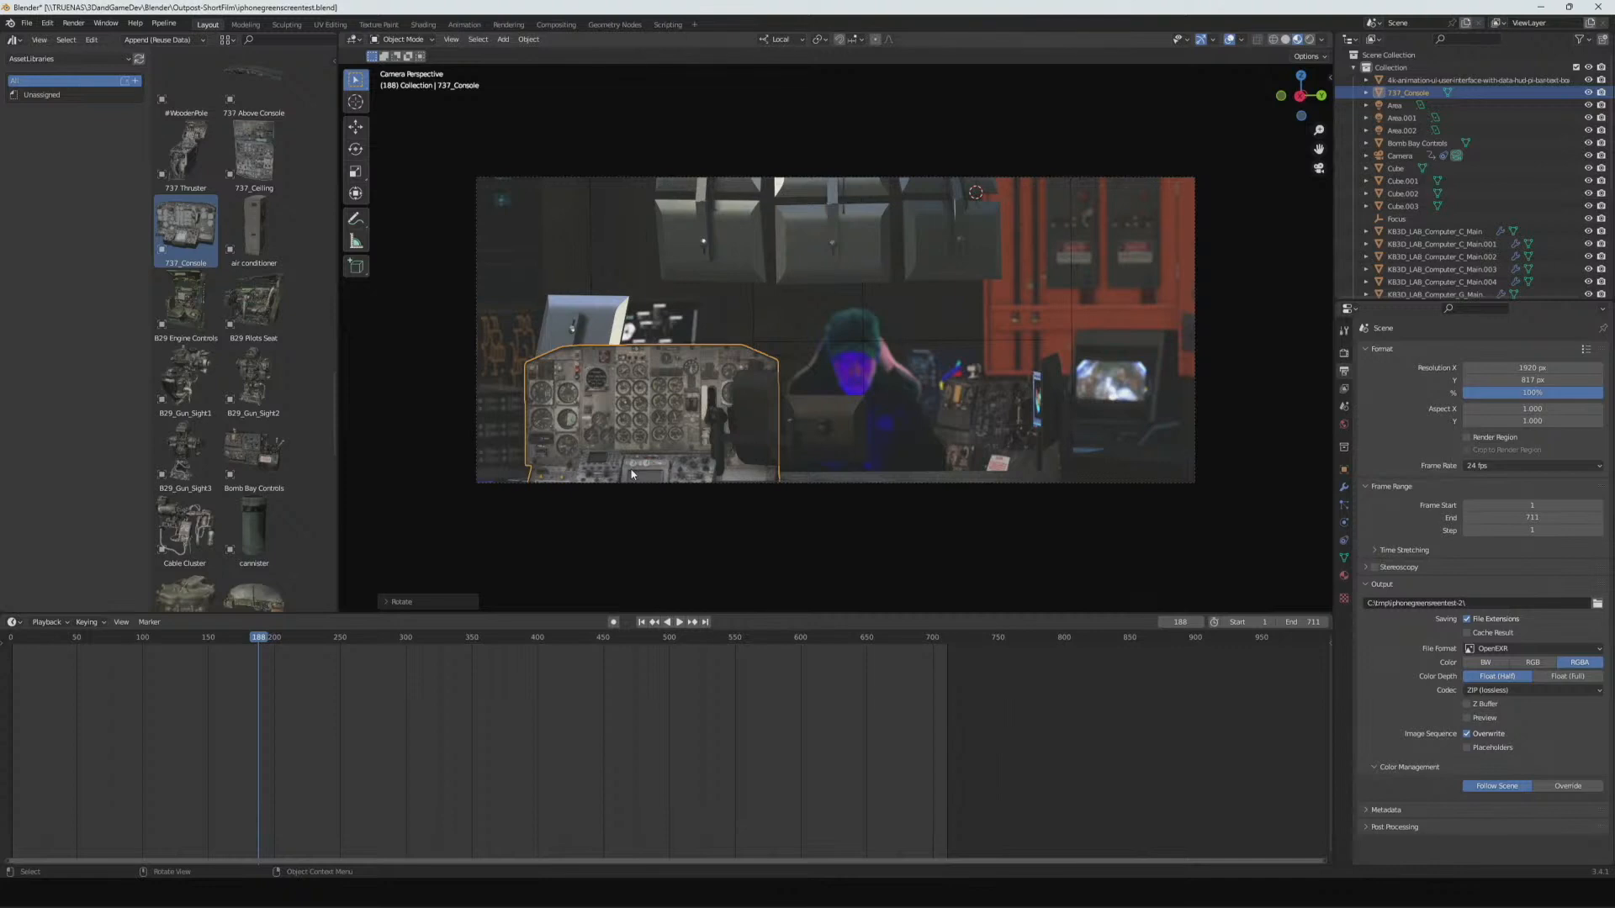
- Turn the 737_Console slightly around its local Z axis and move it along local Y, back behind the foreground monitors
key(r)
key(z)
key(z)
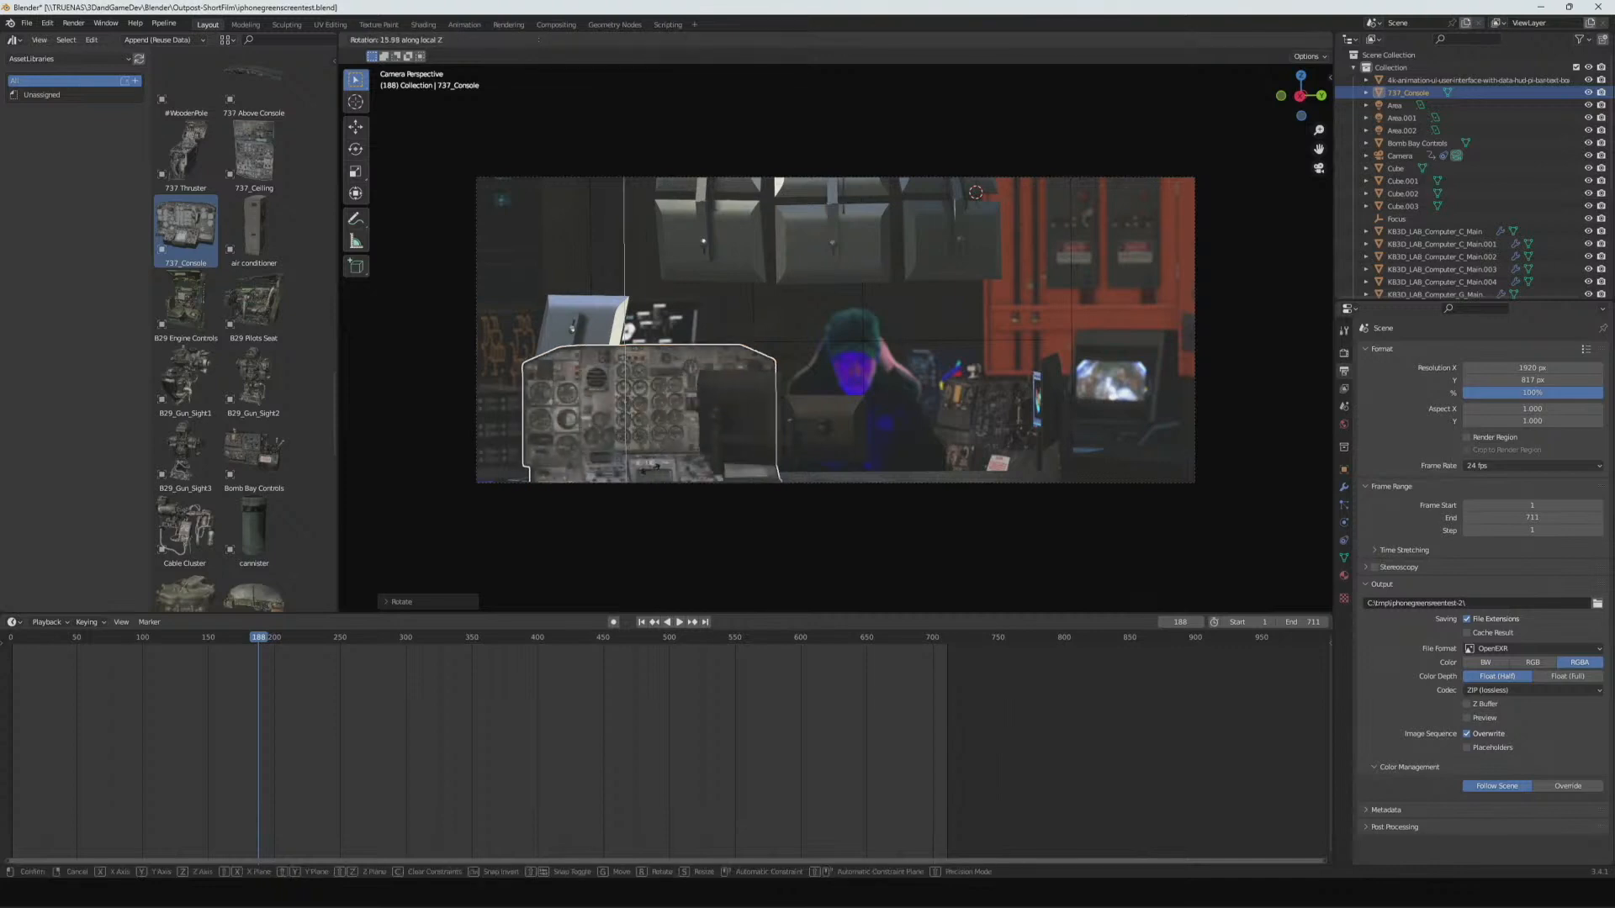
key(g)
key(y)
key(y)
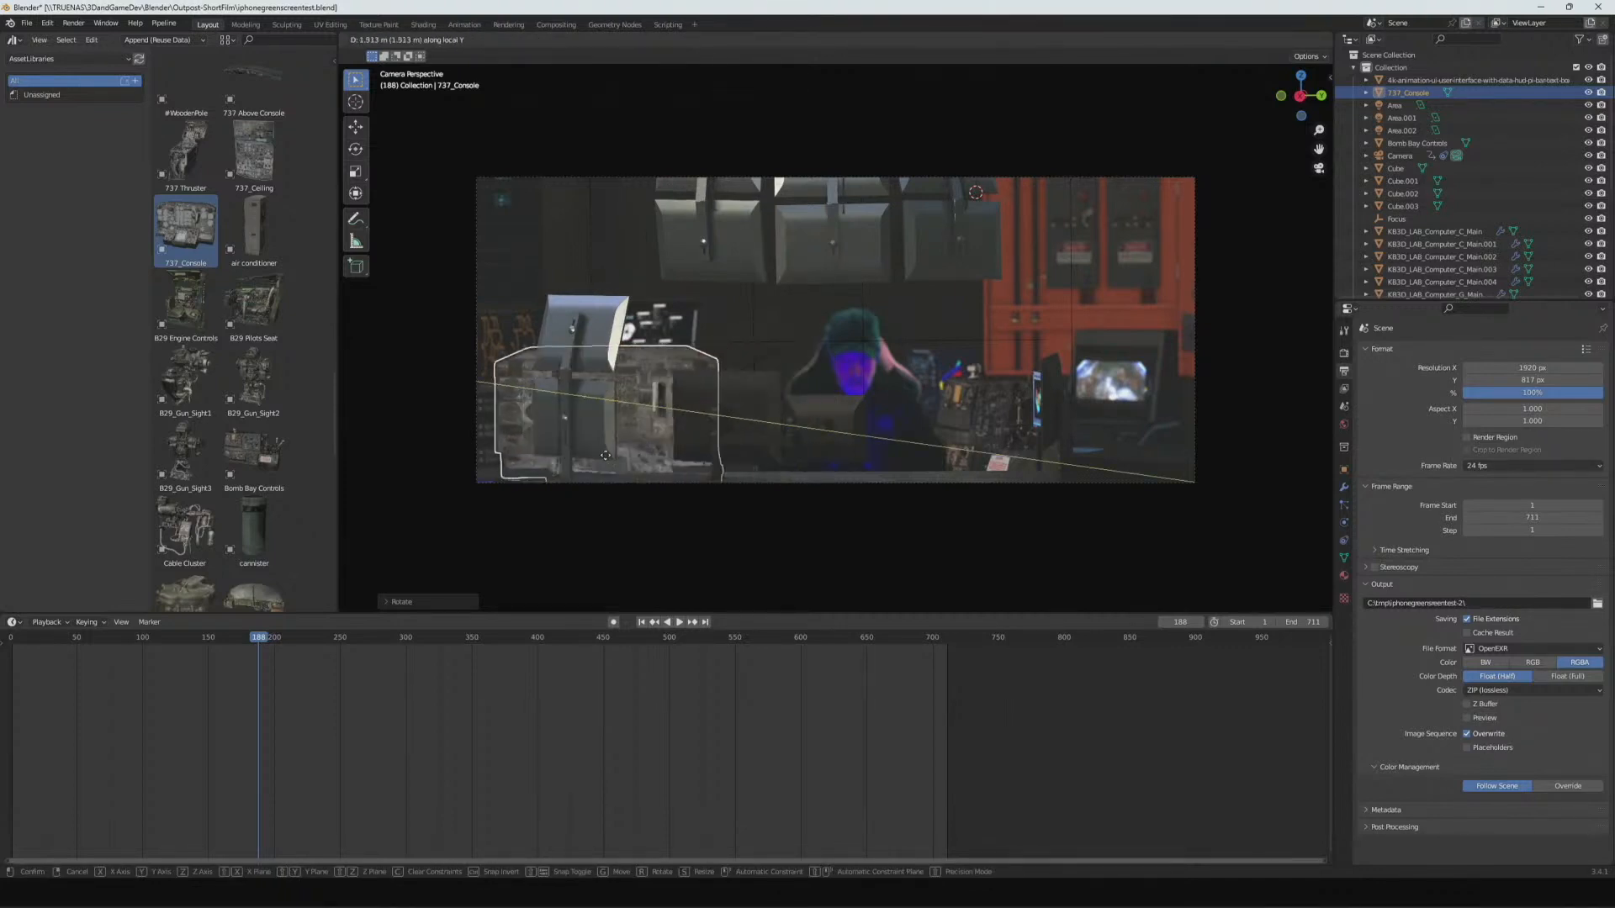
click(593, 462)
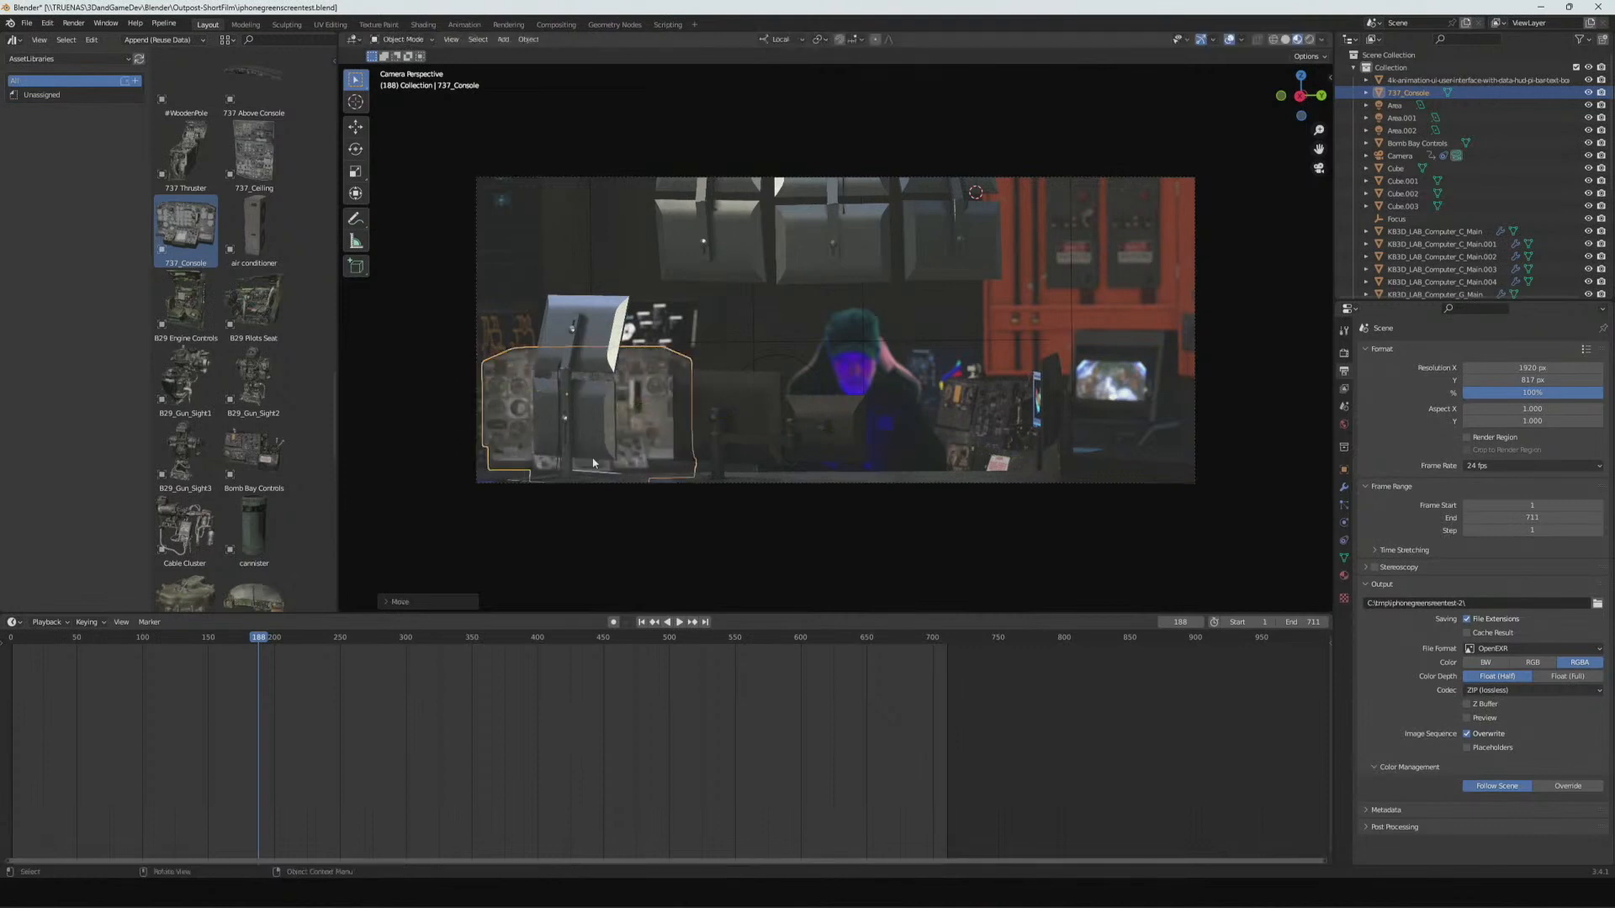
- Shift the 737_Console along its local axes toward the seated figure, into the gap behind the monitors
key(g)
key(x)
key(x)
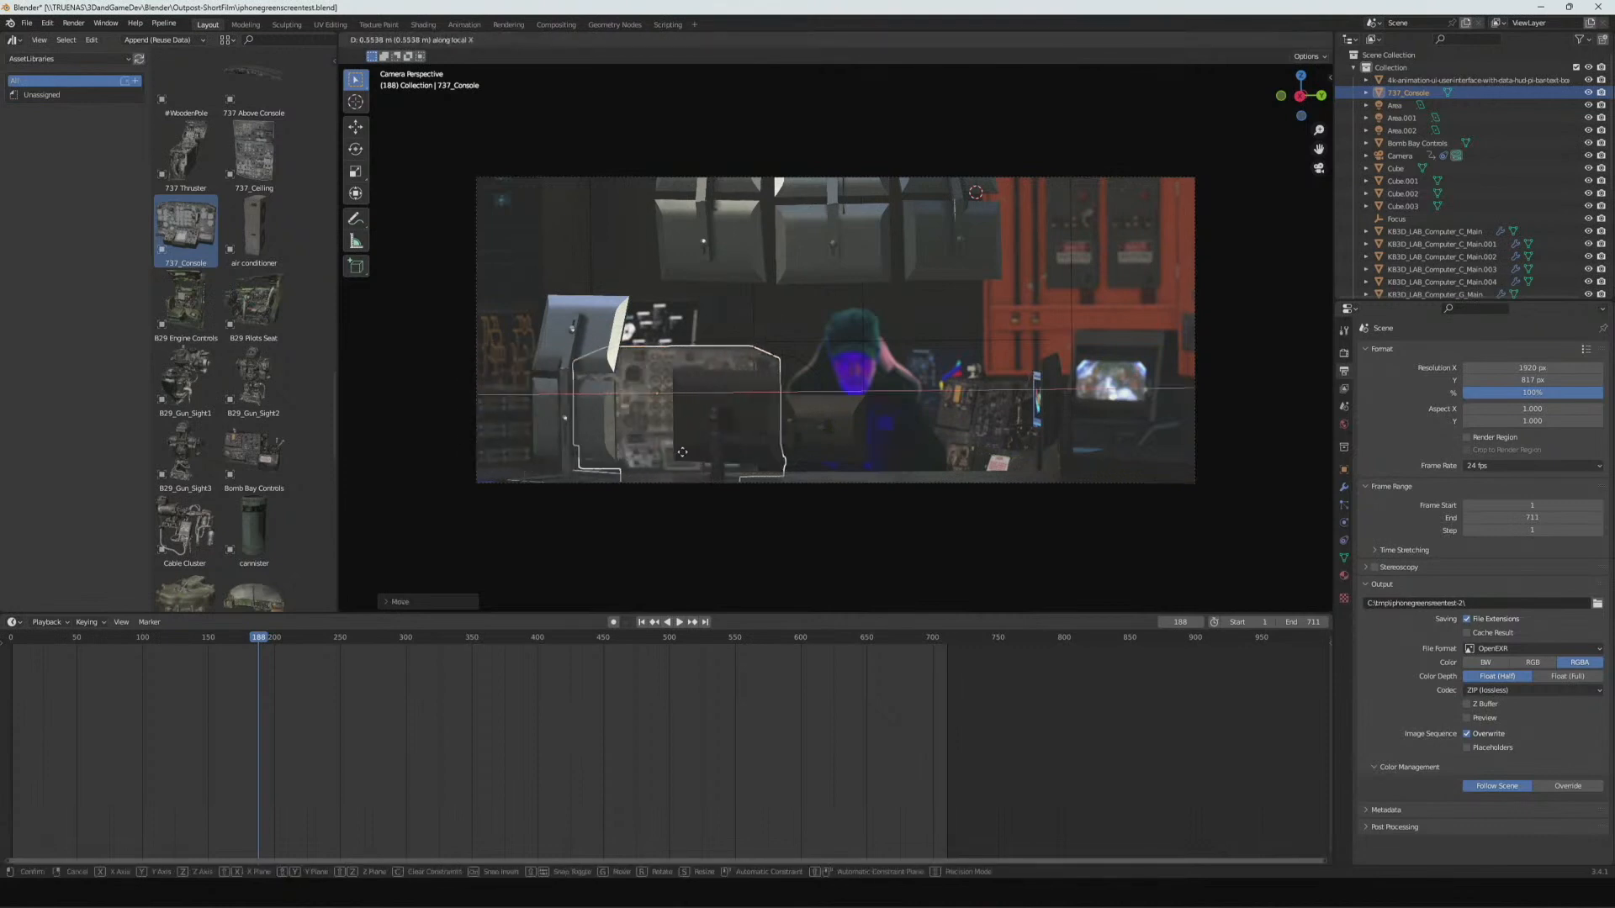
key(y)
key(y)
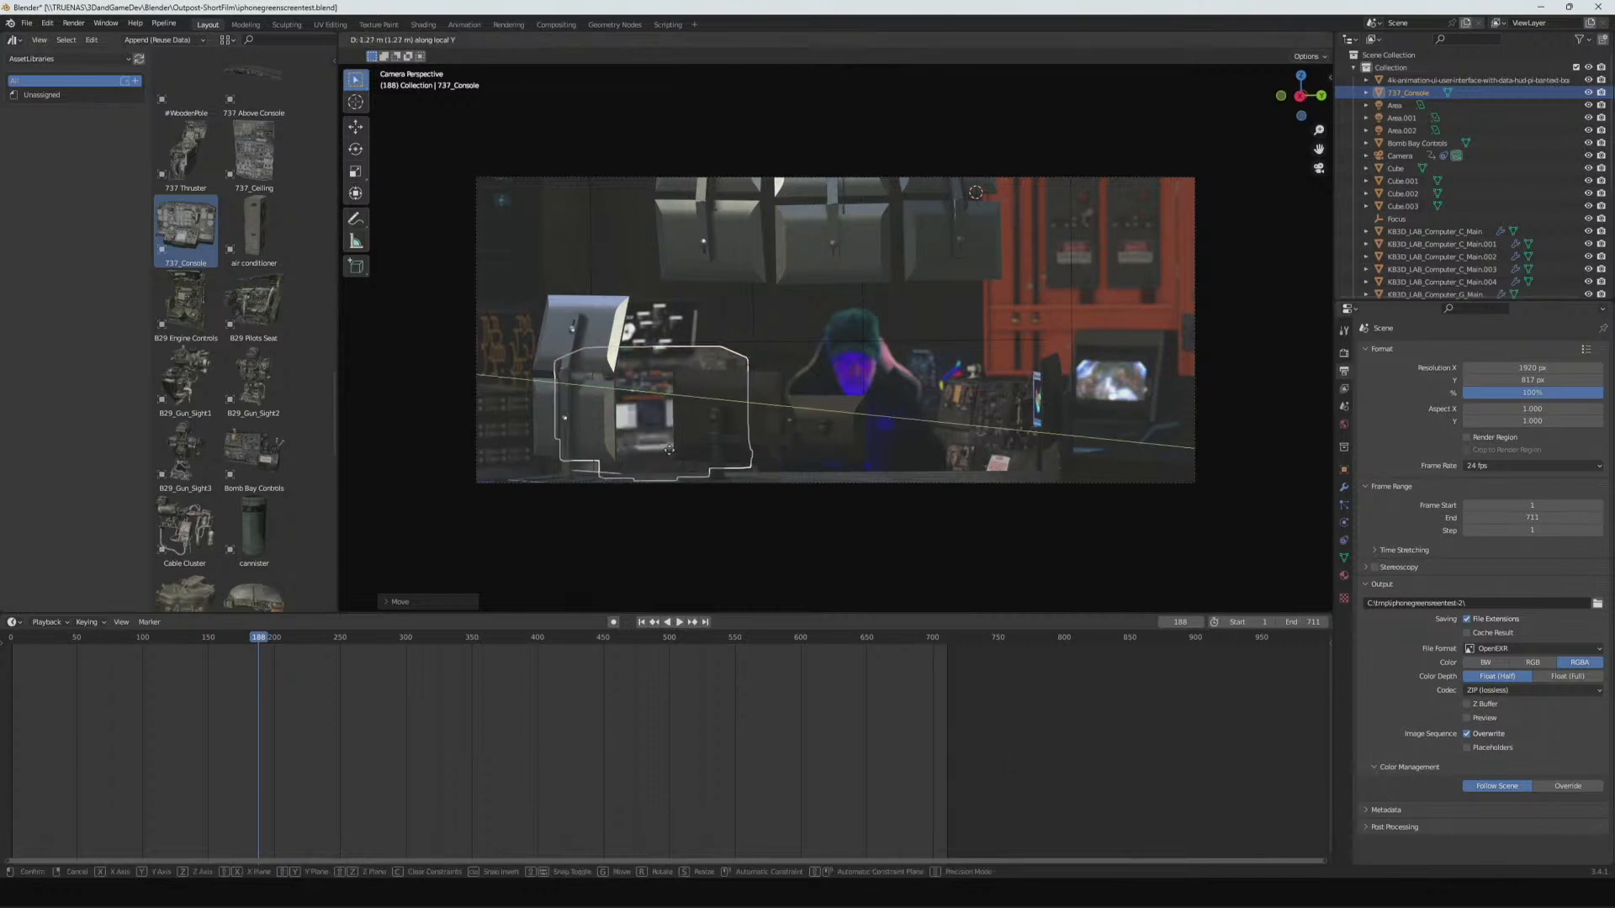
click(677, 457)
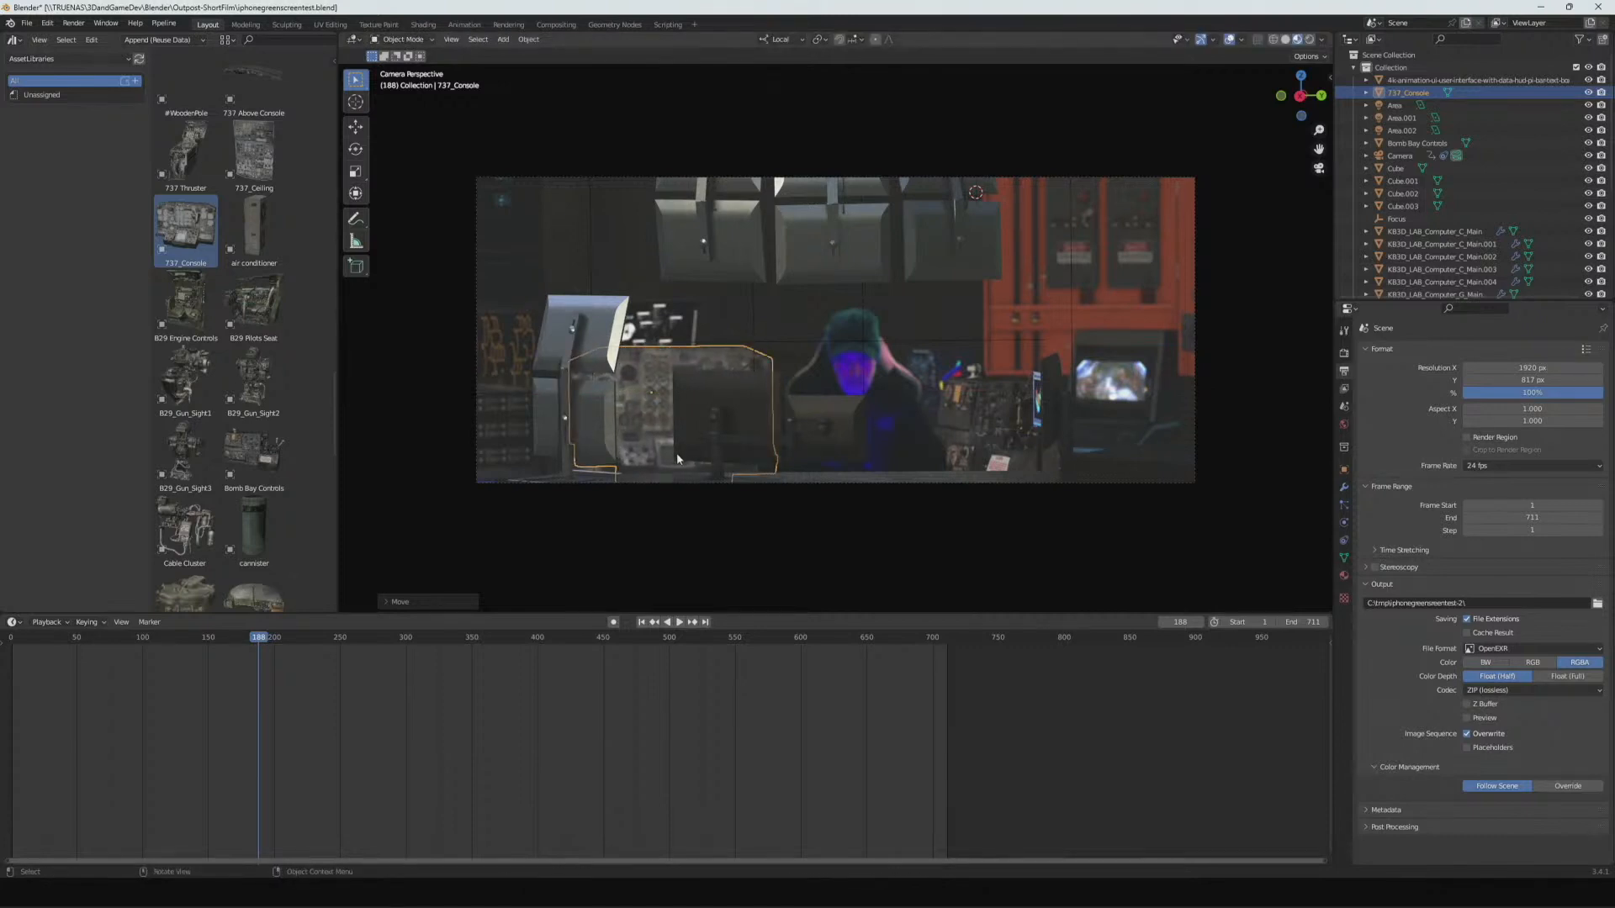
- Lower the 737_Console along its local Z axis until its base drops below the frame edge
key(g)
key(z)
key(z)
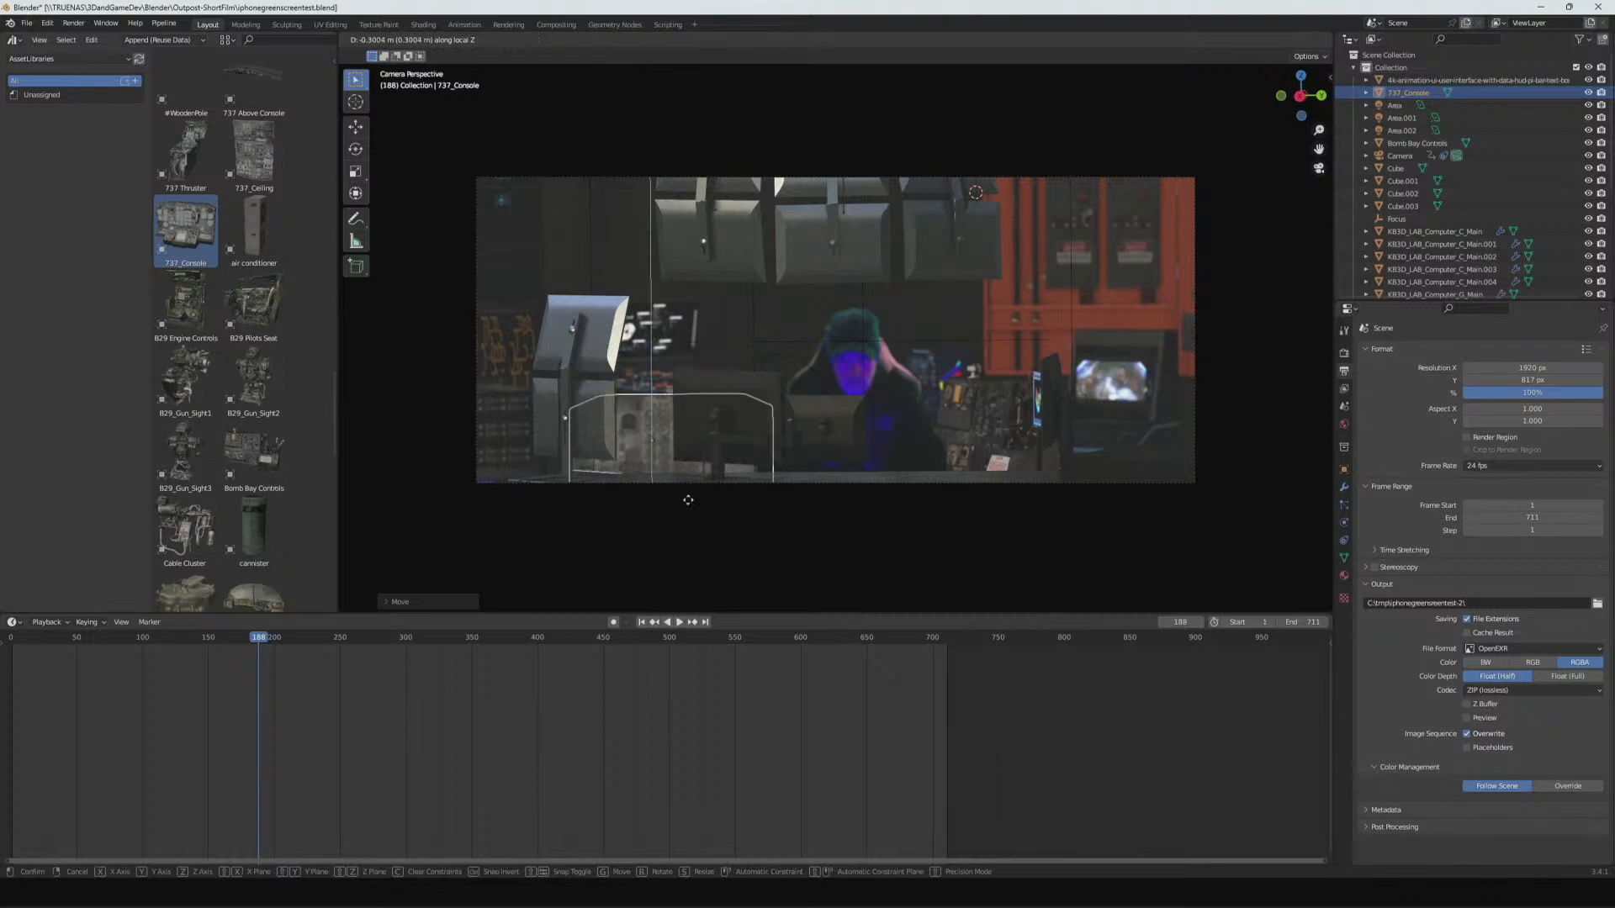
click(689, 497)
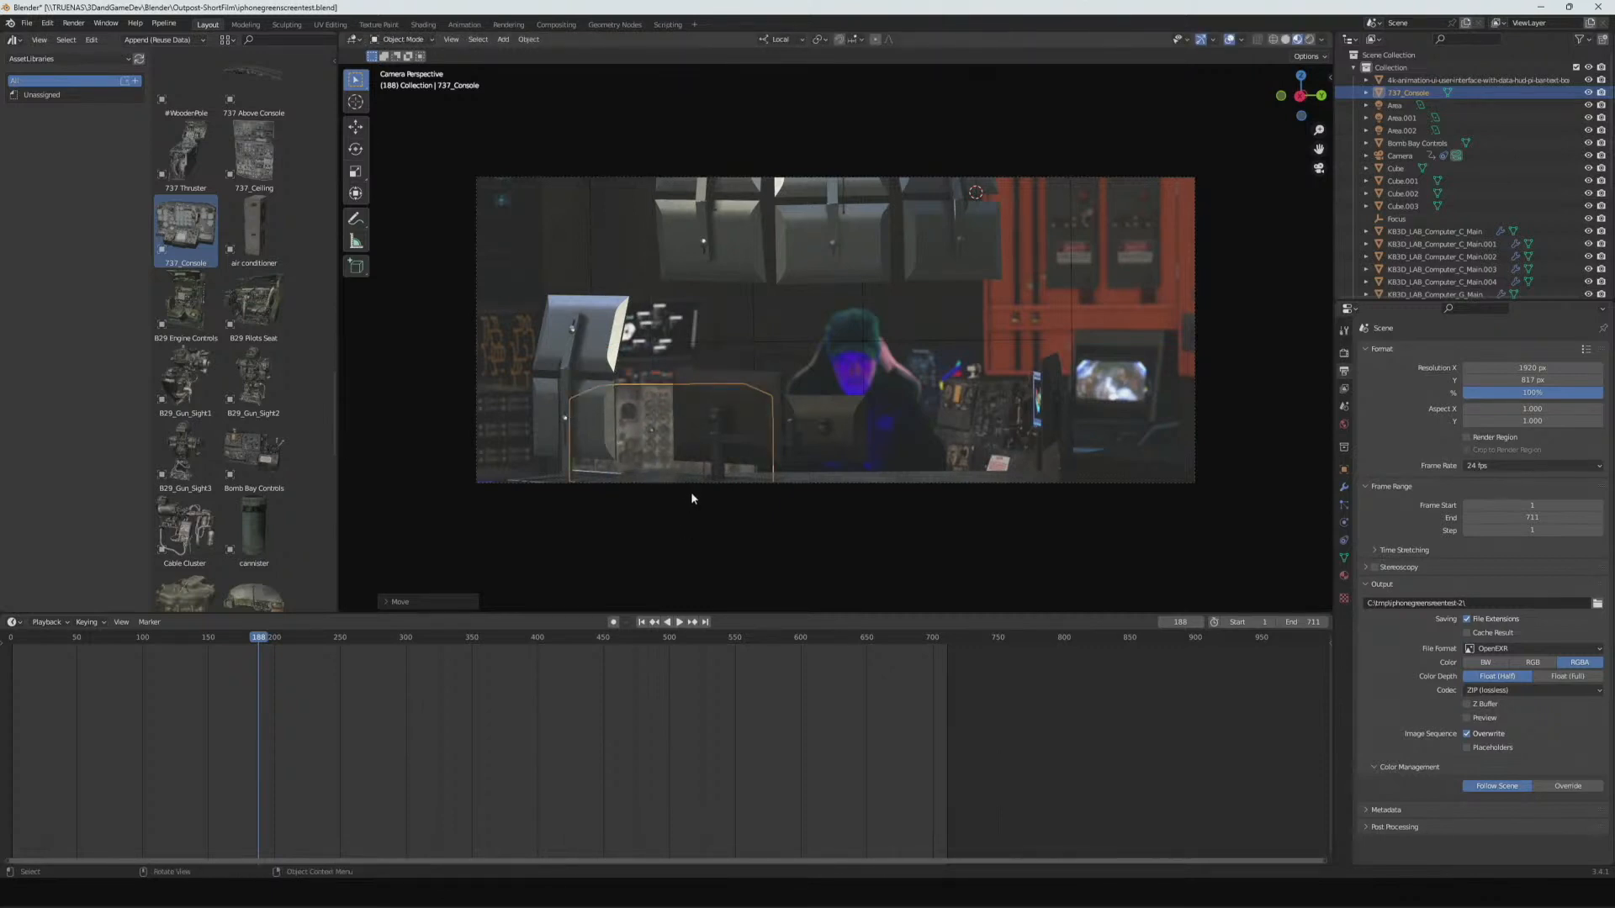
- Rotate the 737_Console around its Z axis and slide it along local Y, away from the seated figure
key(r)
key(z)
key(z)
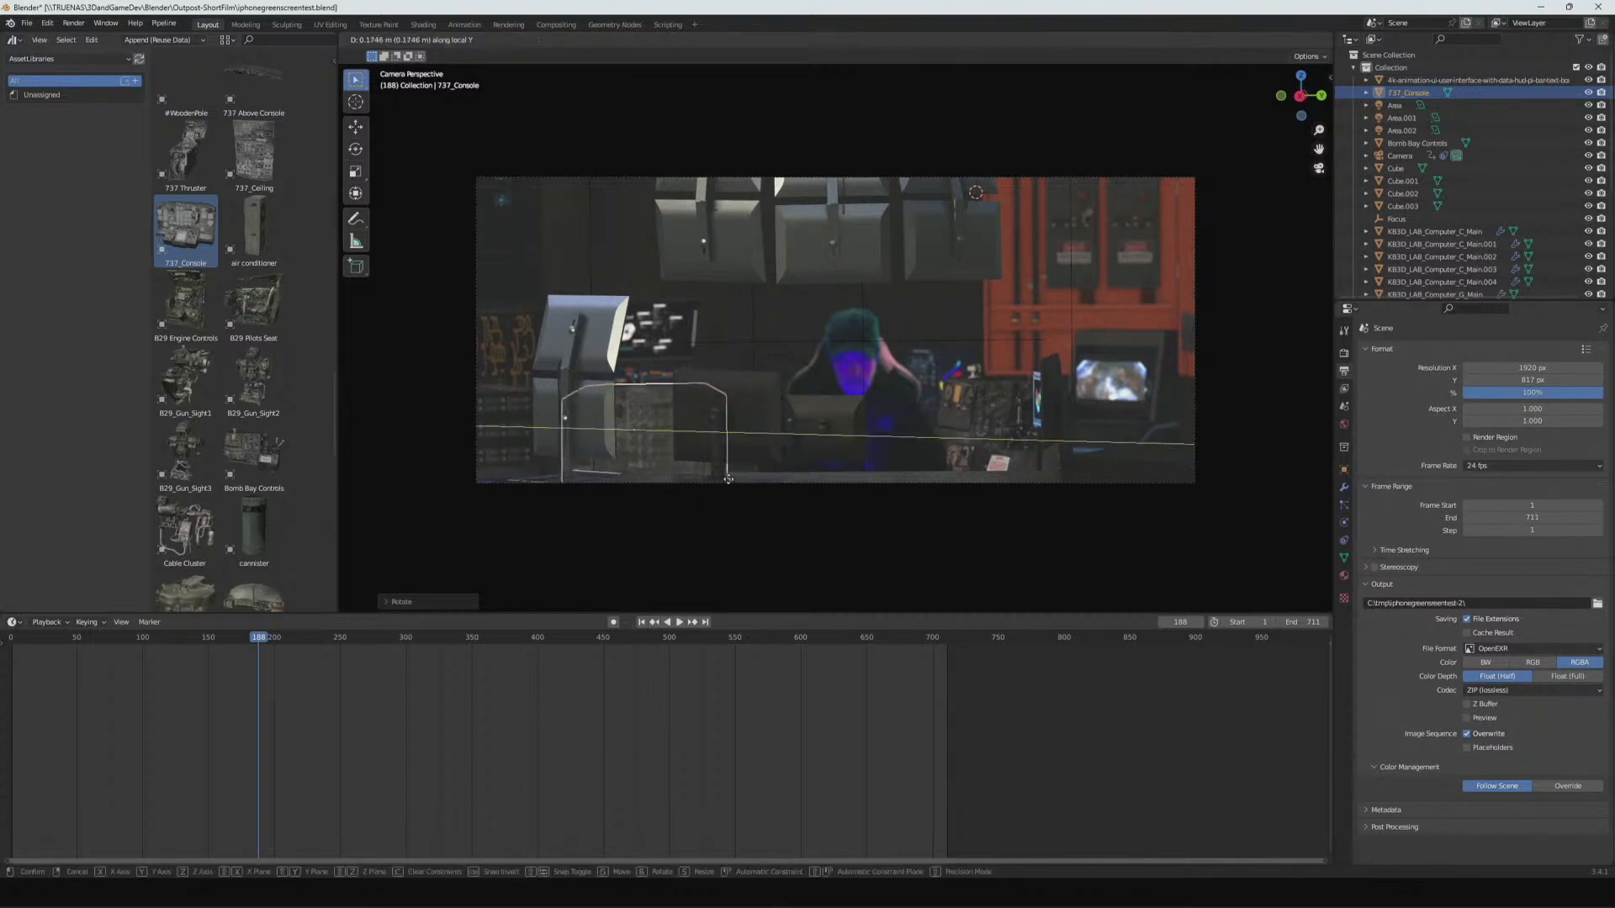
click(719, 482)
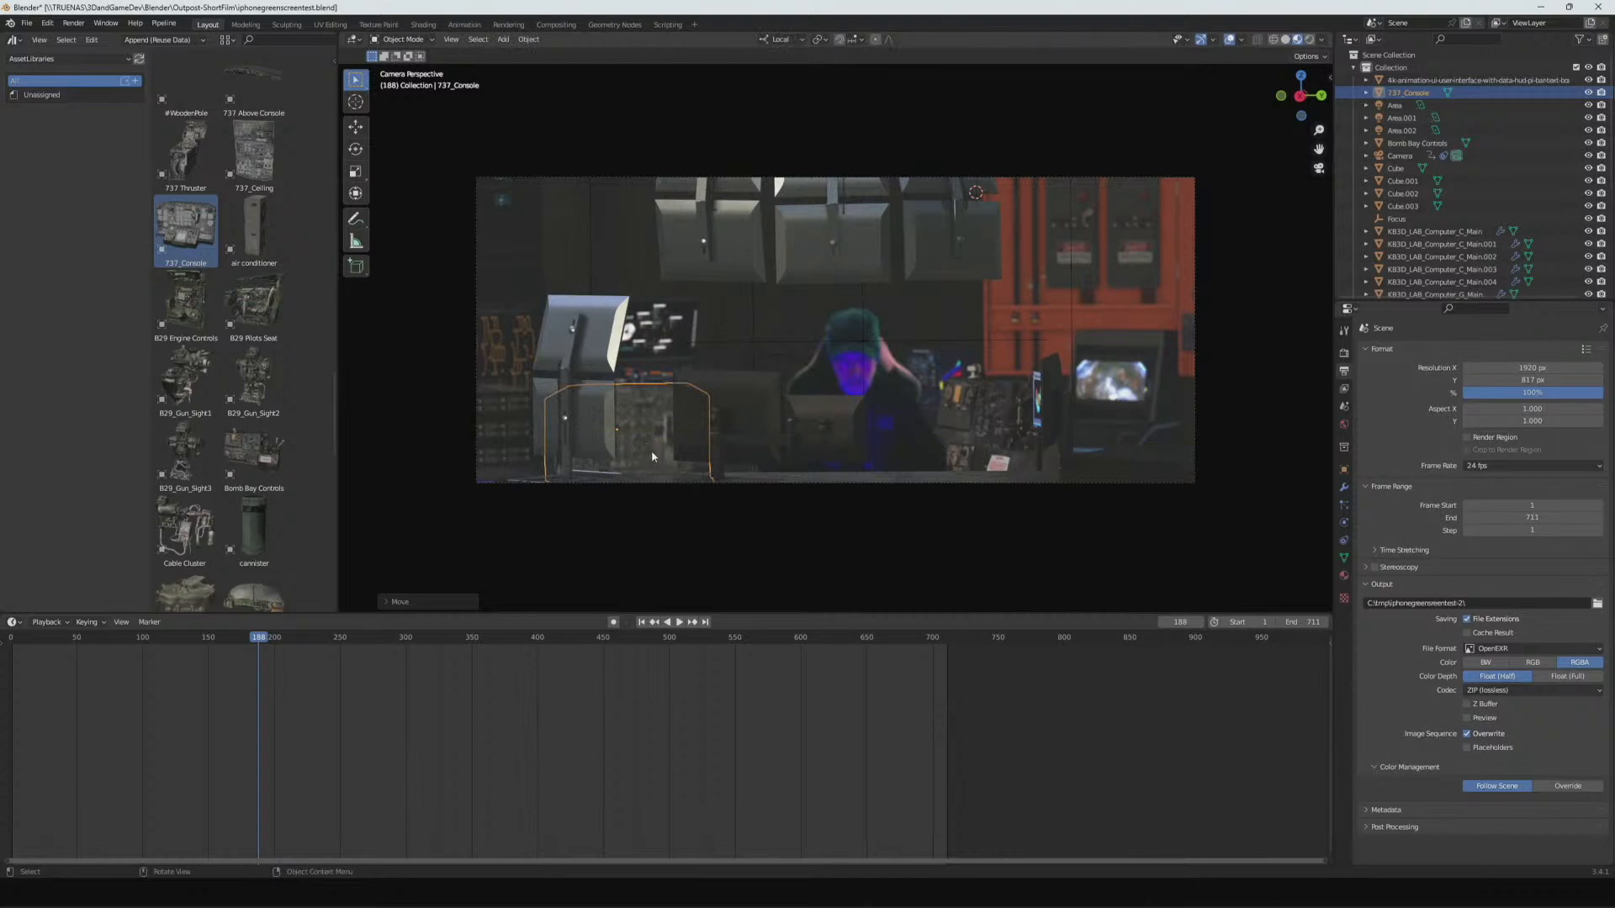
- Reposition the KB3D_LAB_Server_C_Main rack along its Y and X axes, behind the foreground monitor stack at the edge of frame
click(517, 401)
key(g)
key(y)
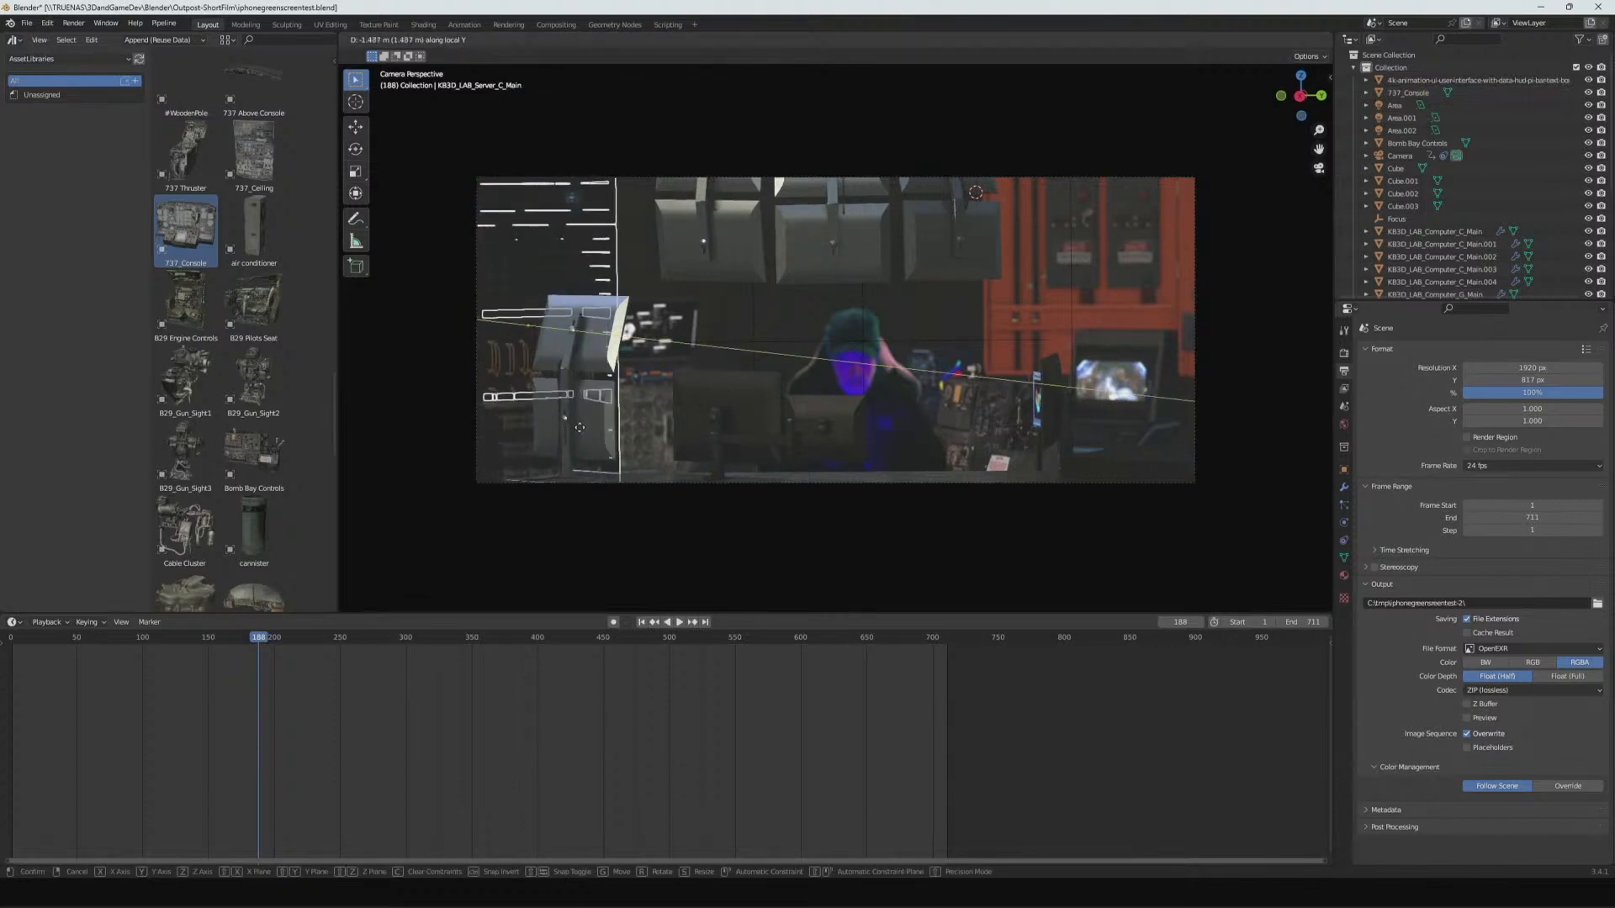
click(559, 426)
key(g)
key(x)
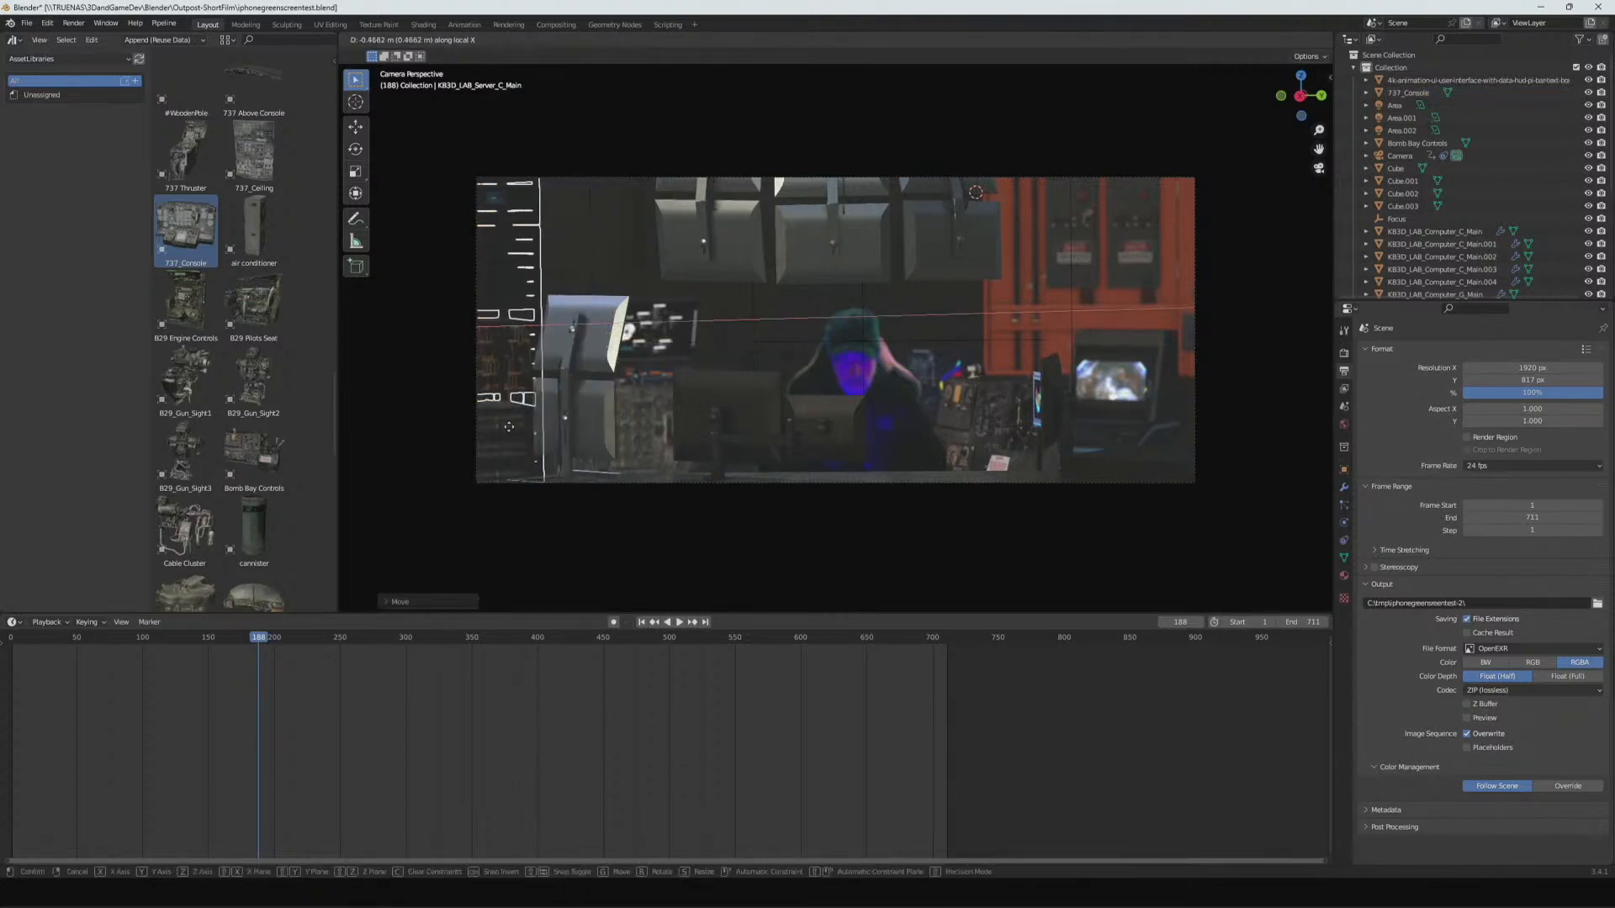
click(519, 429)
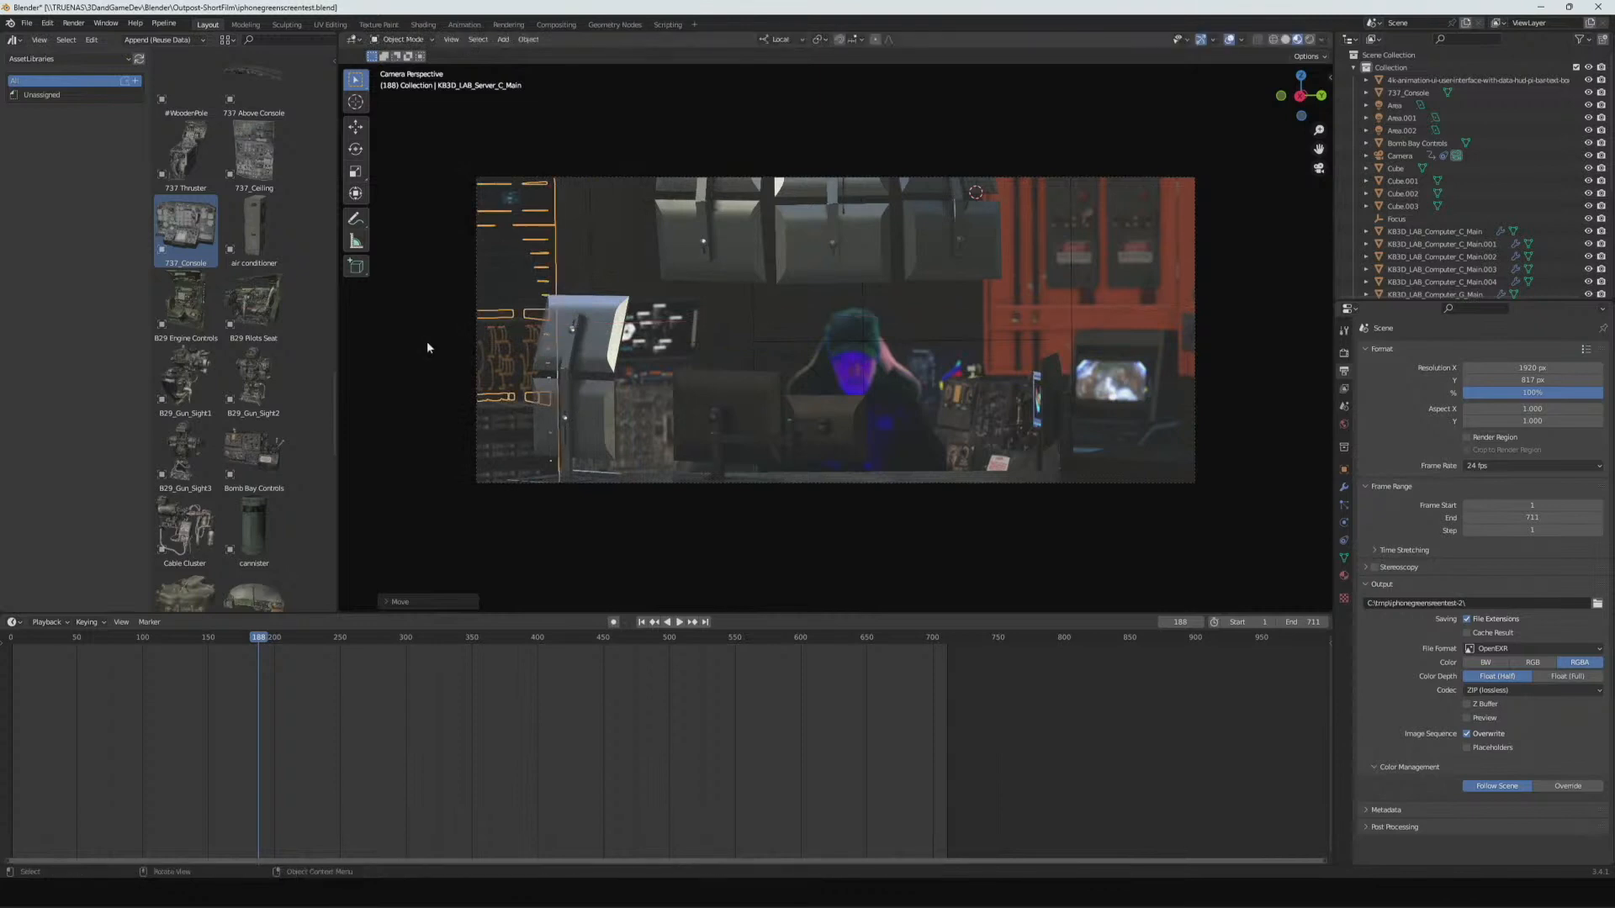
click(505, 265)
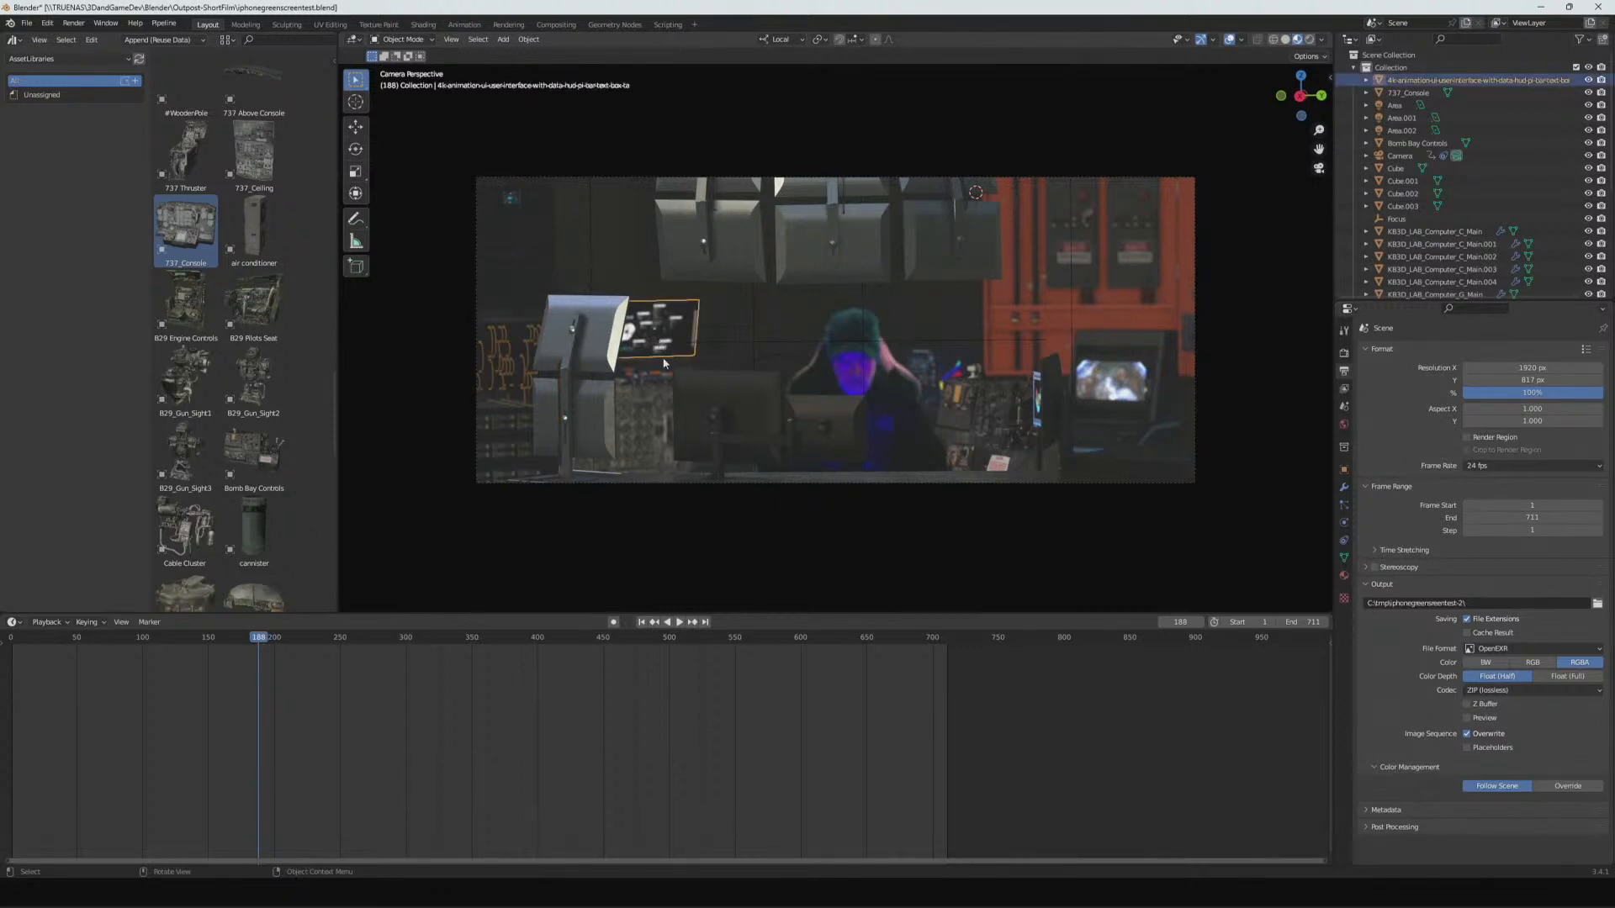
click(664, 365)
click(651, 375)
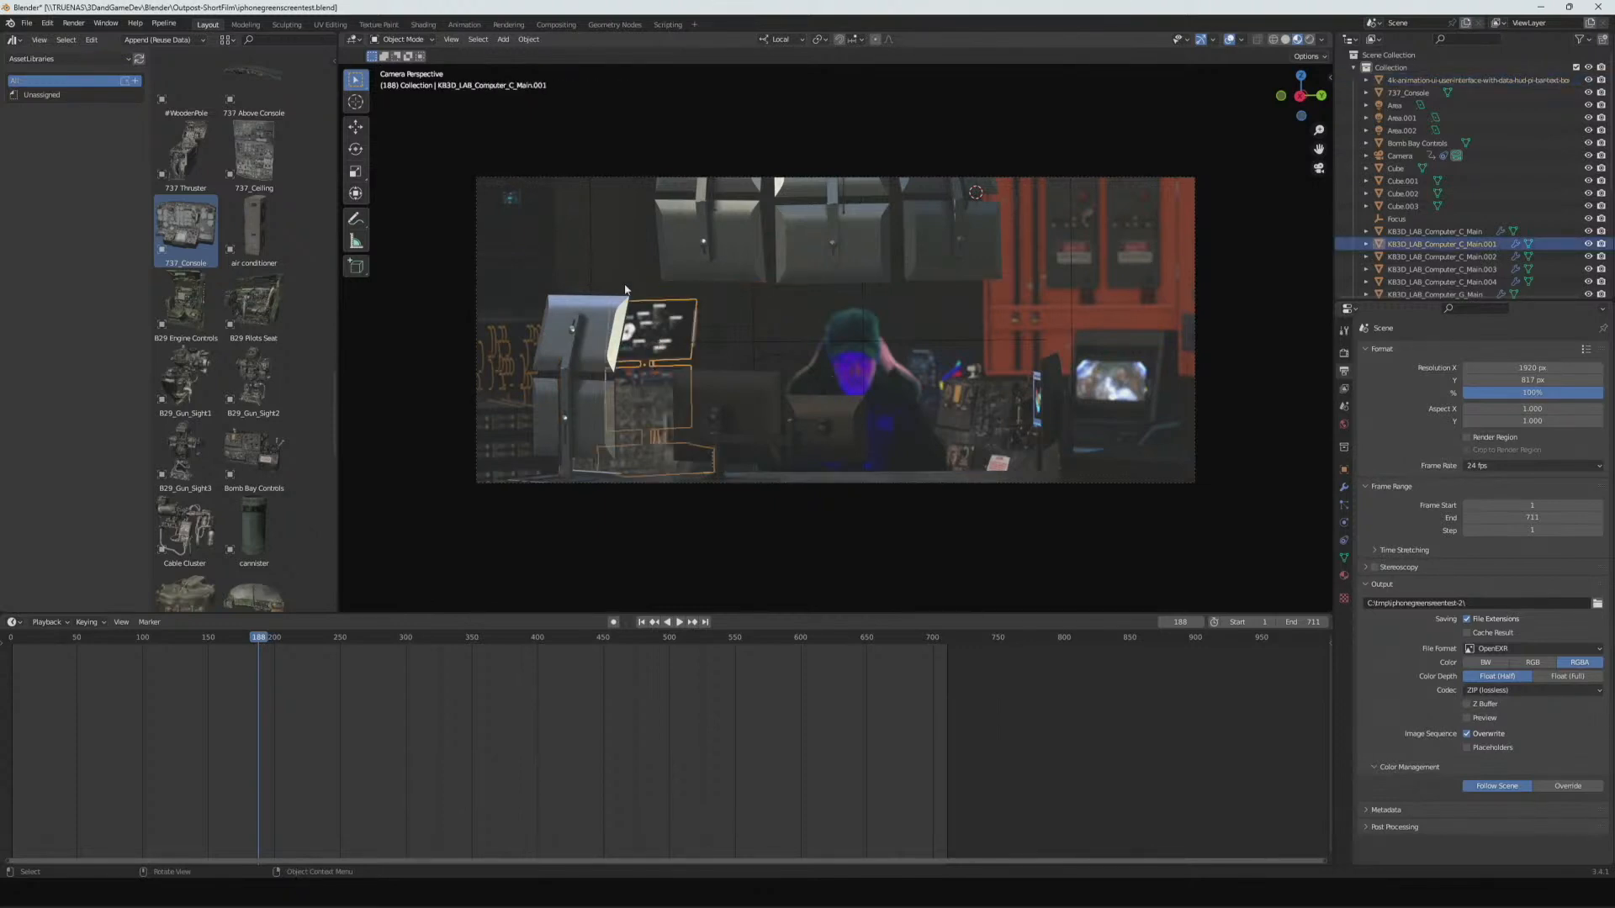
click(624, 273)
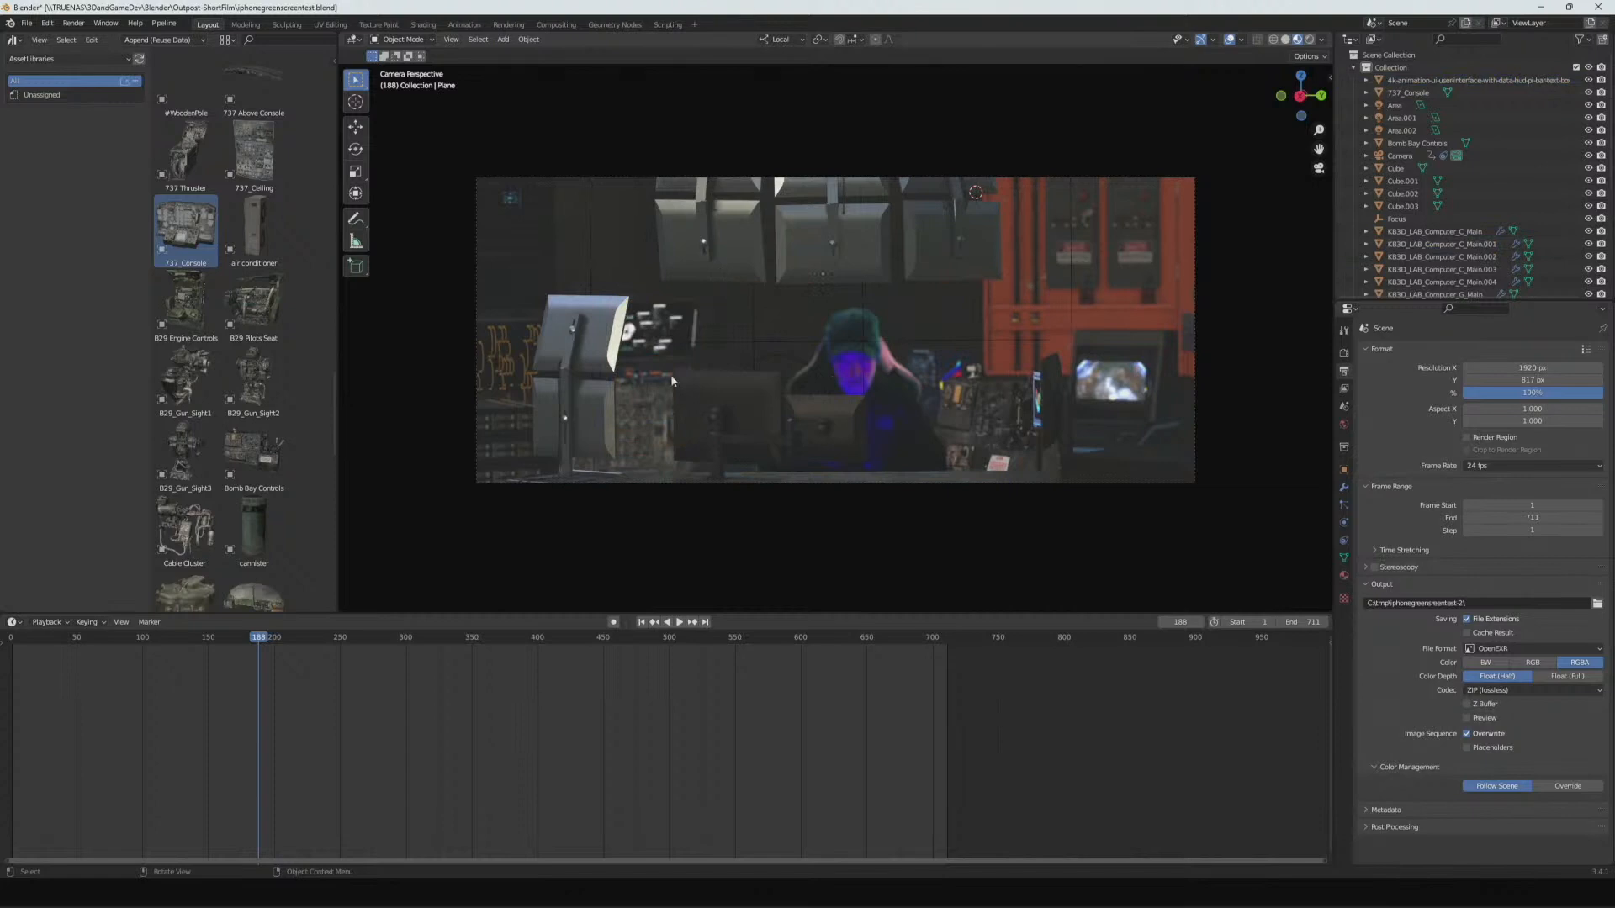
- Make a linked duplicate of the 737_Console and place it along local Y, between the original and the seated figure
click(645, 416)
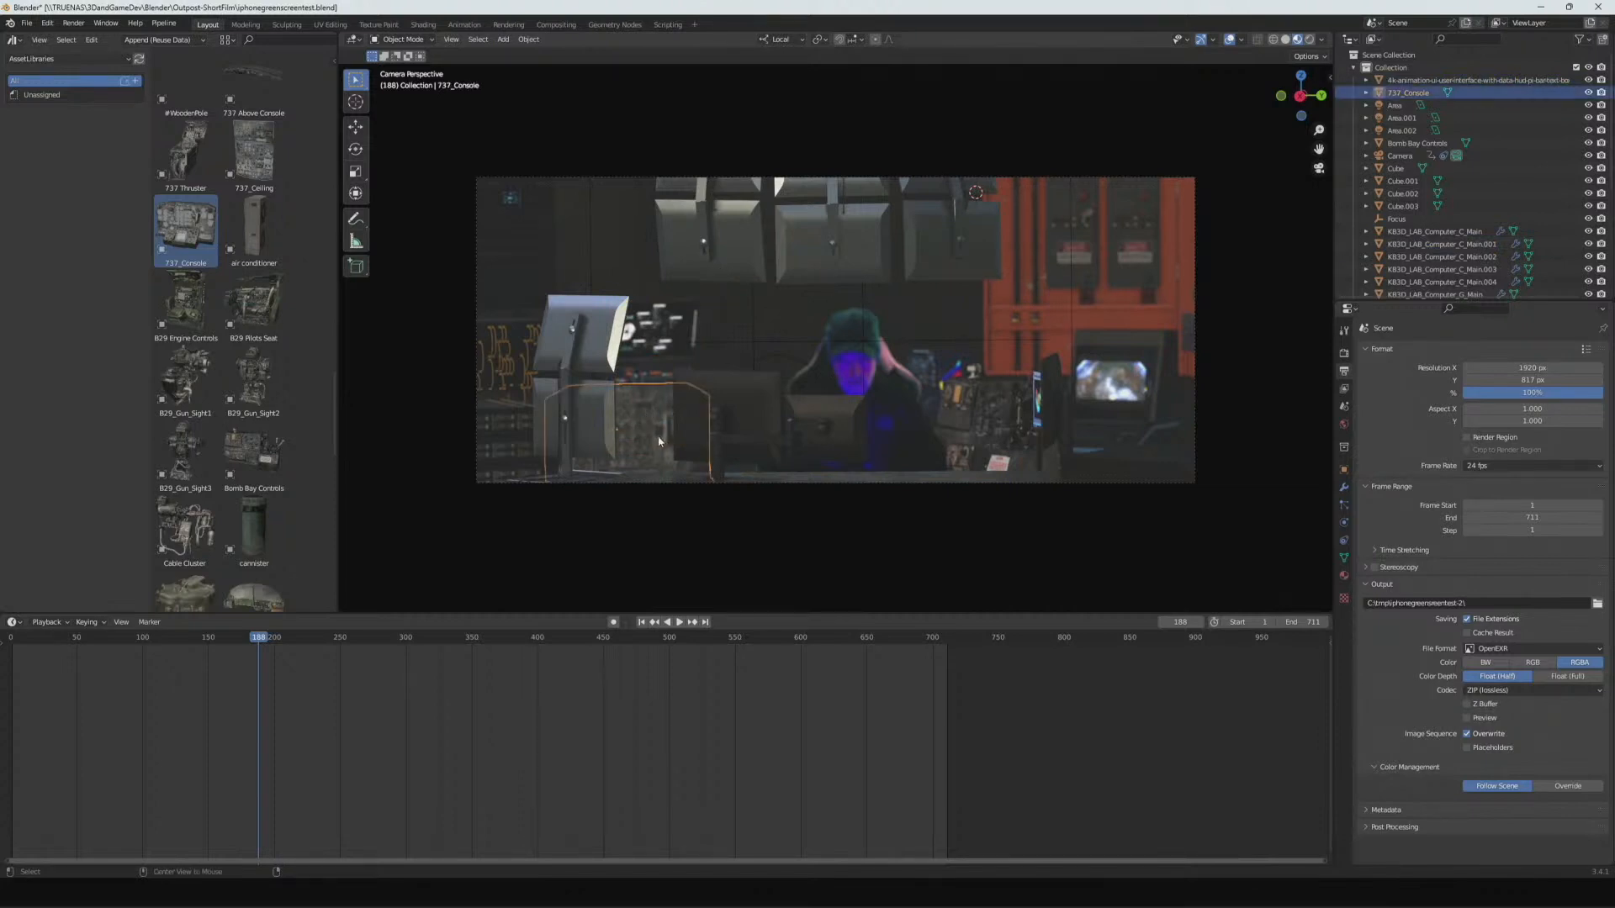
key(shift+d)
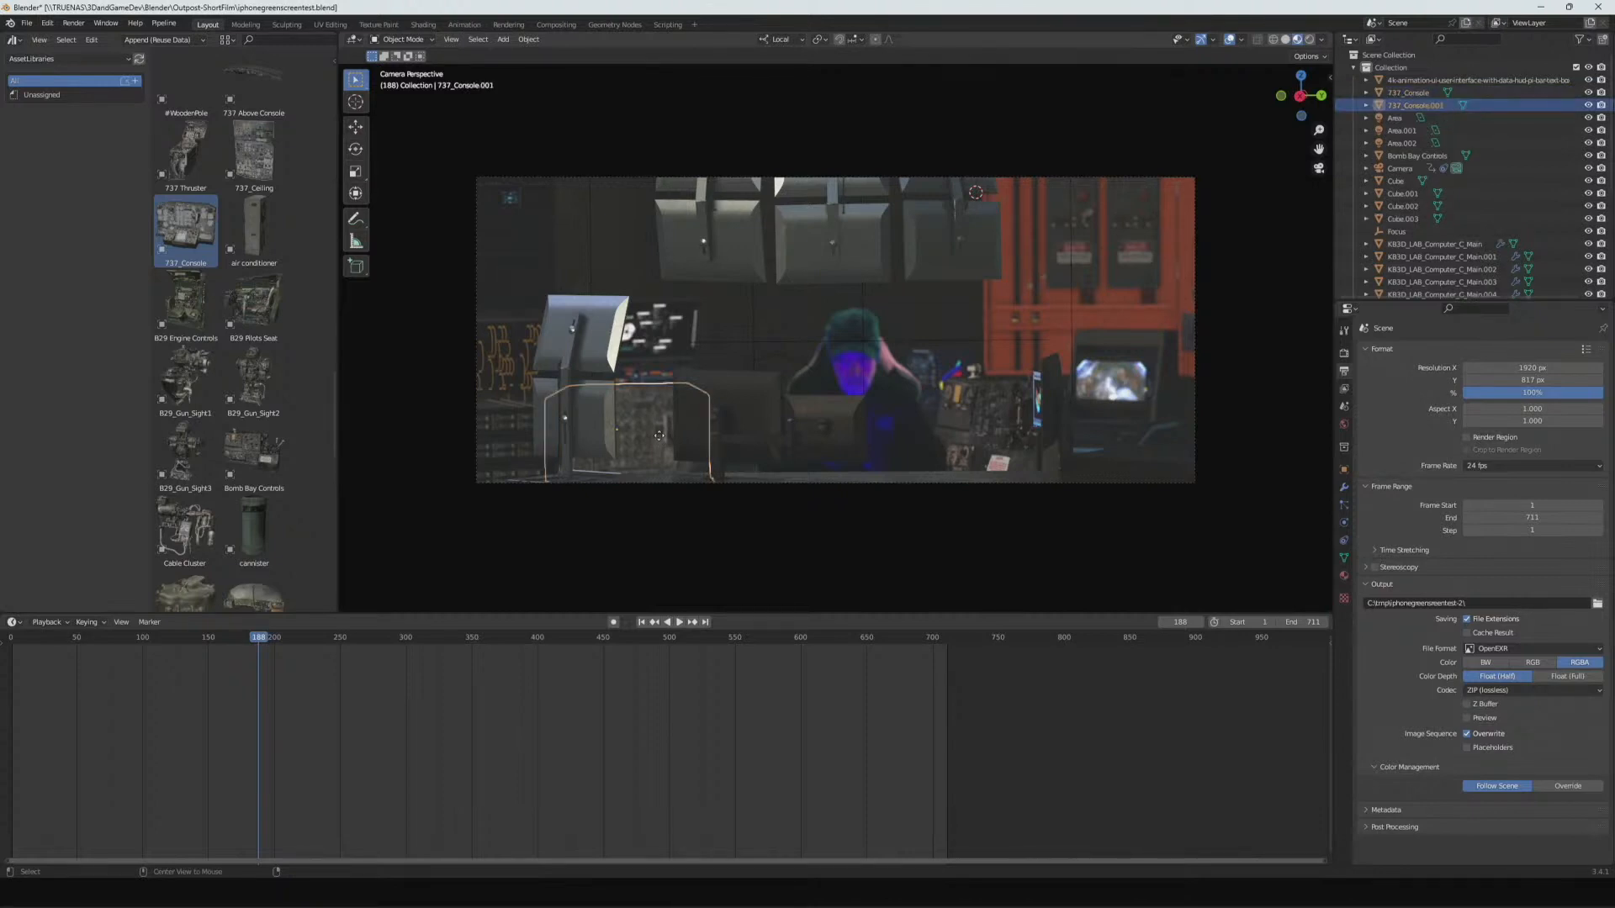
key(y)
key(y)
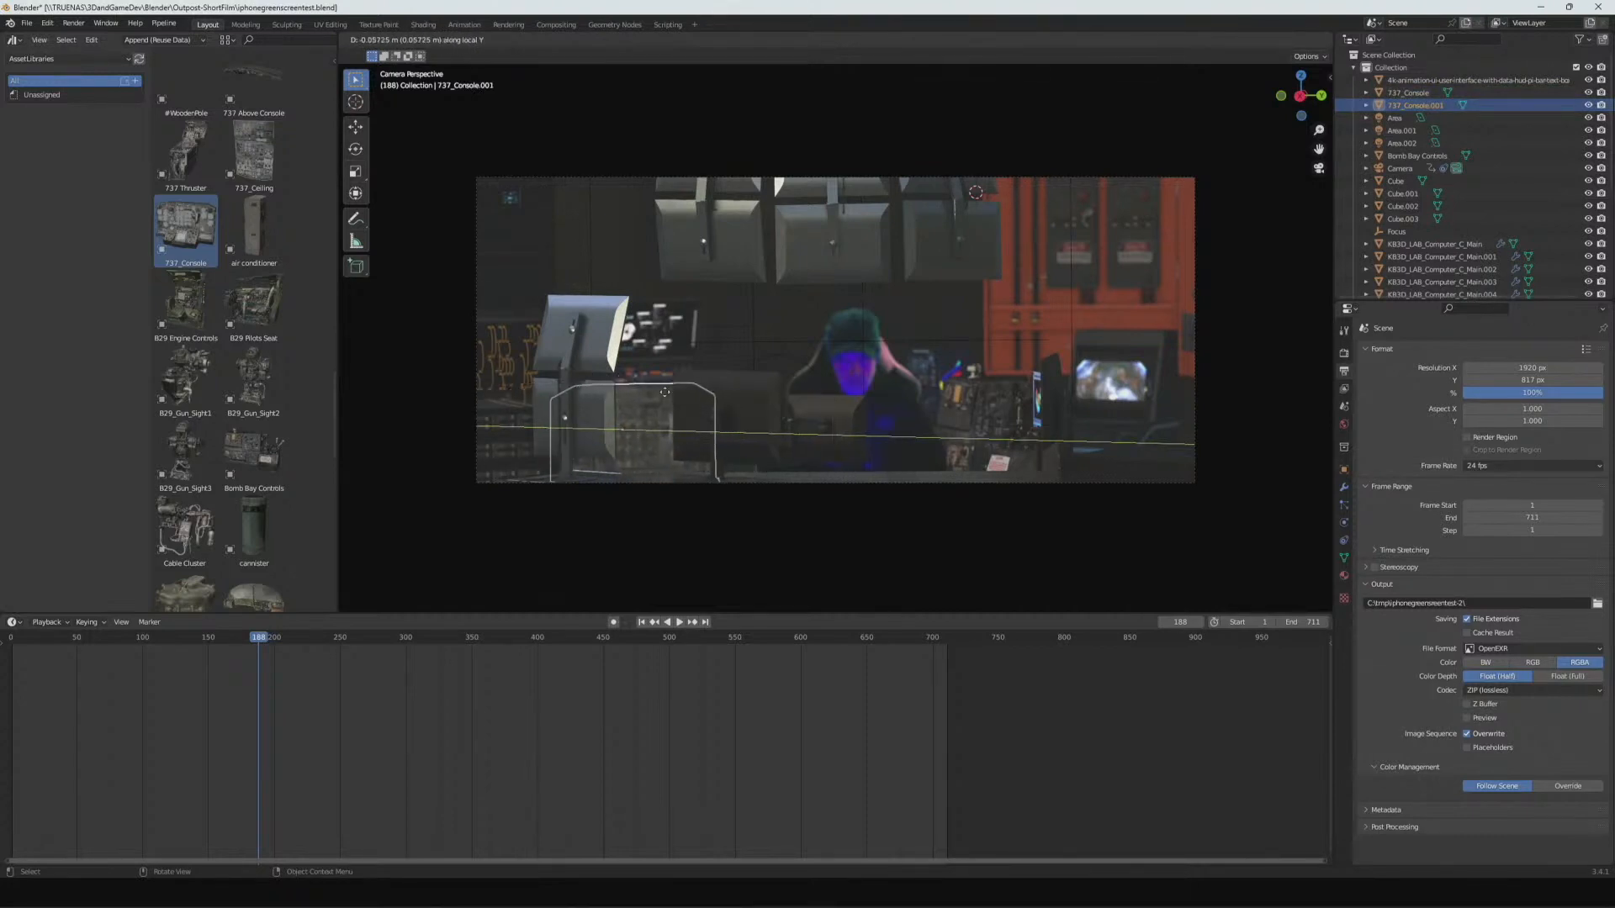
click(782, 394)
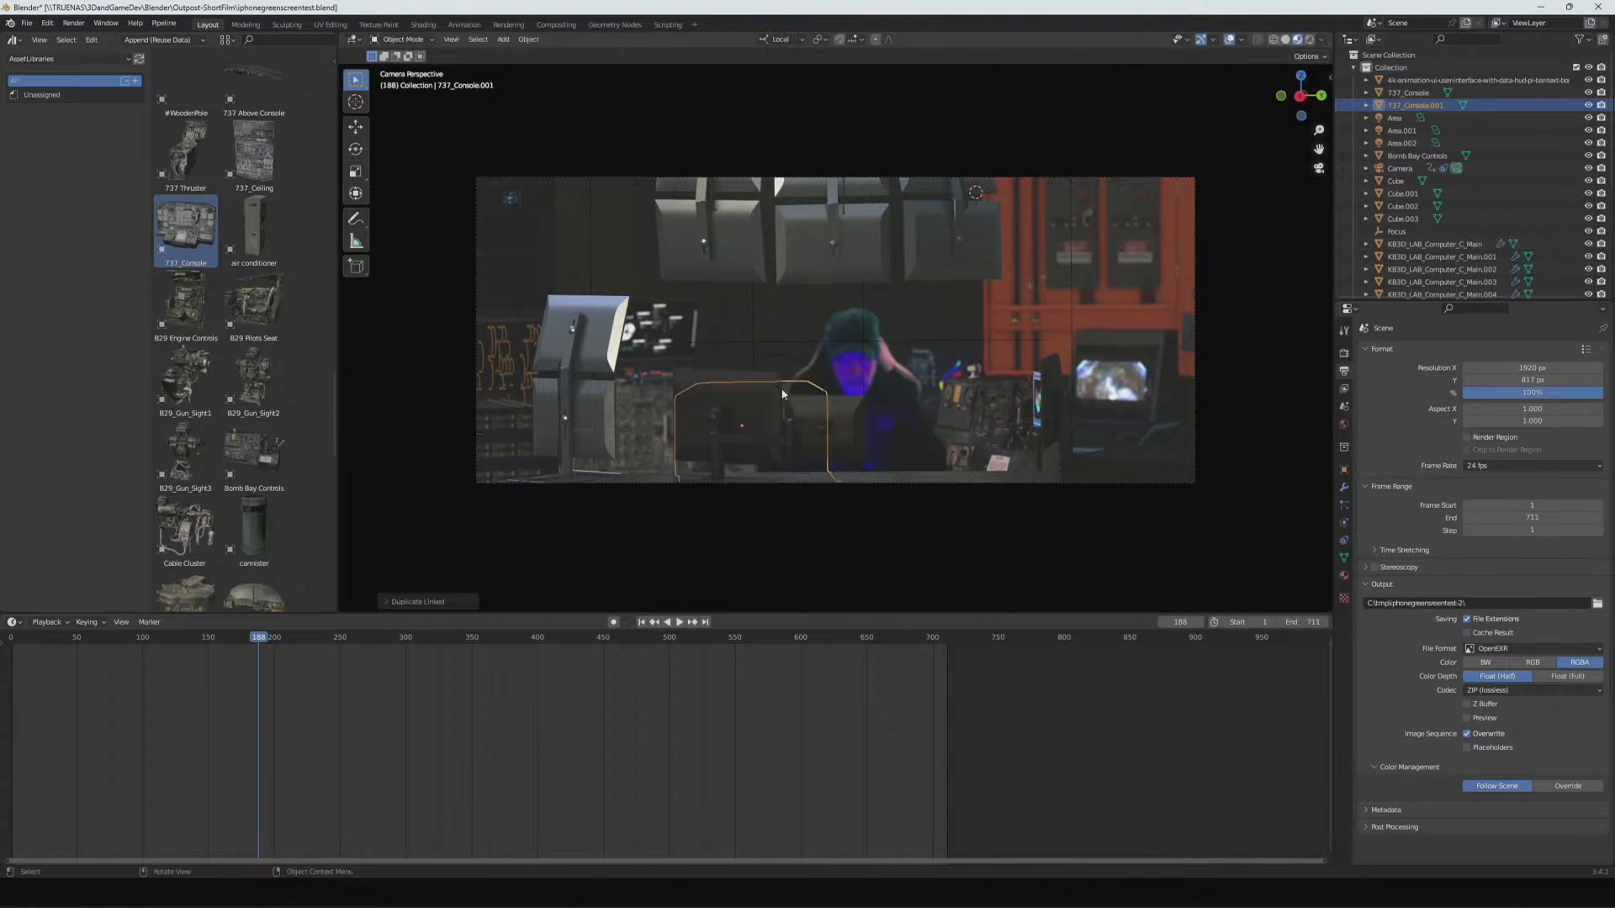
- Raise the duplicated console along its local Z axis so it shows above the middle monitor
key(g)
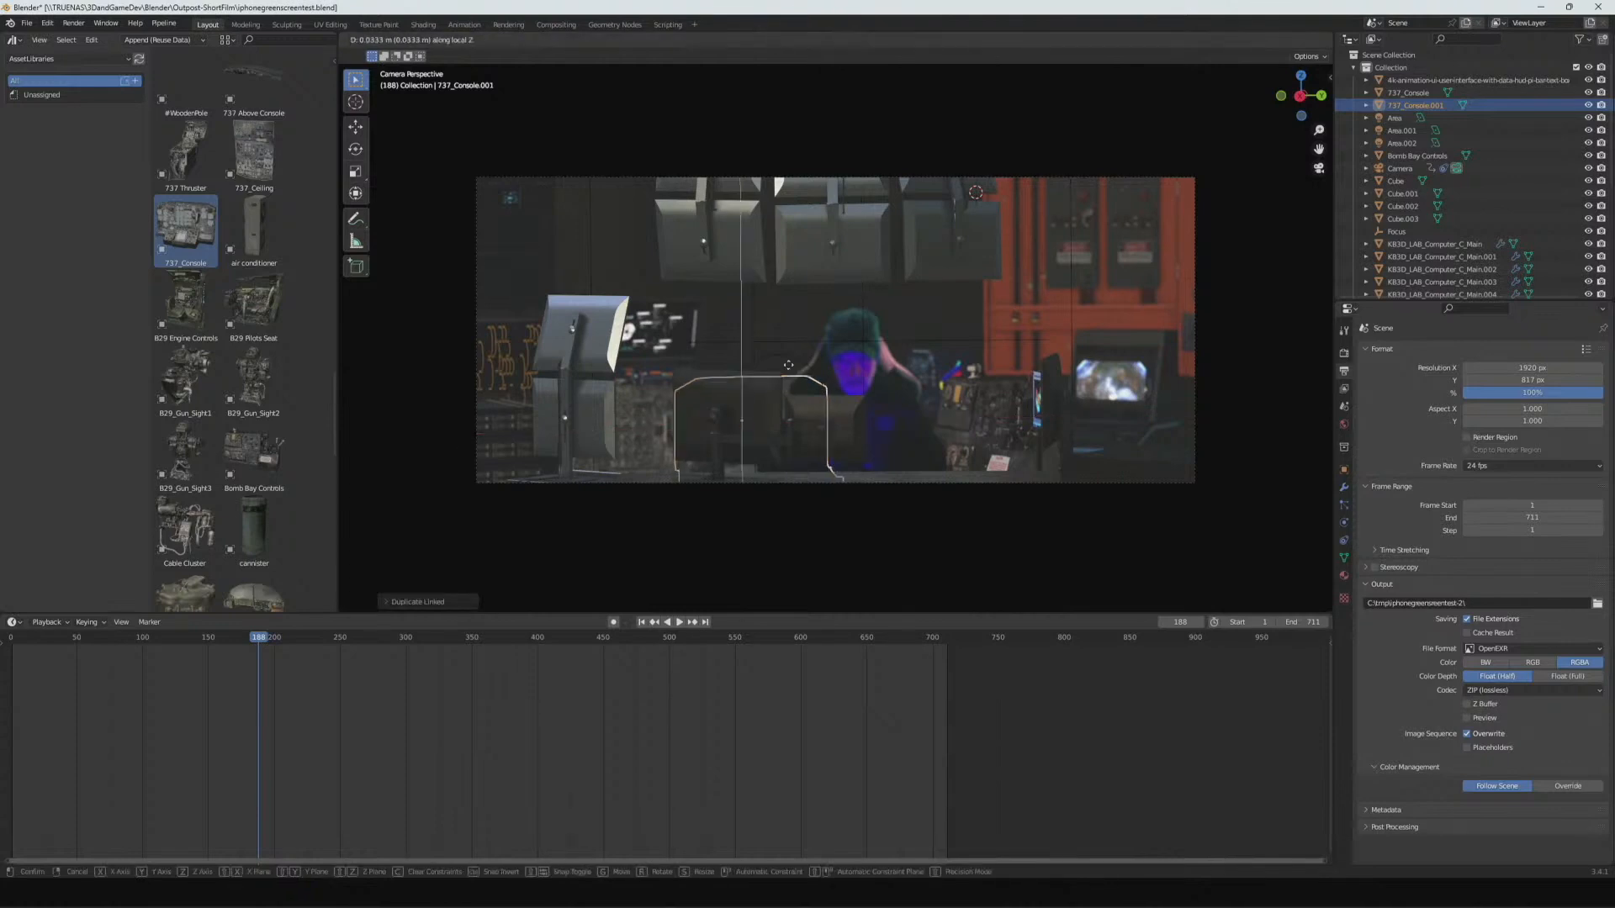
key(z)
key(z)
click(774, 327)
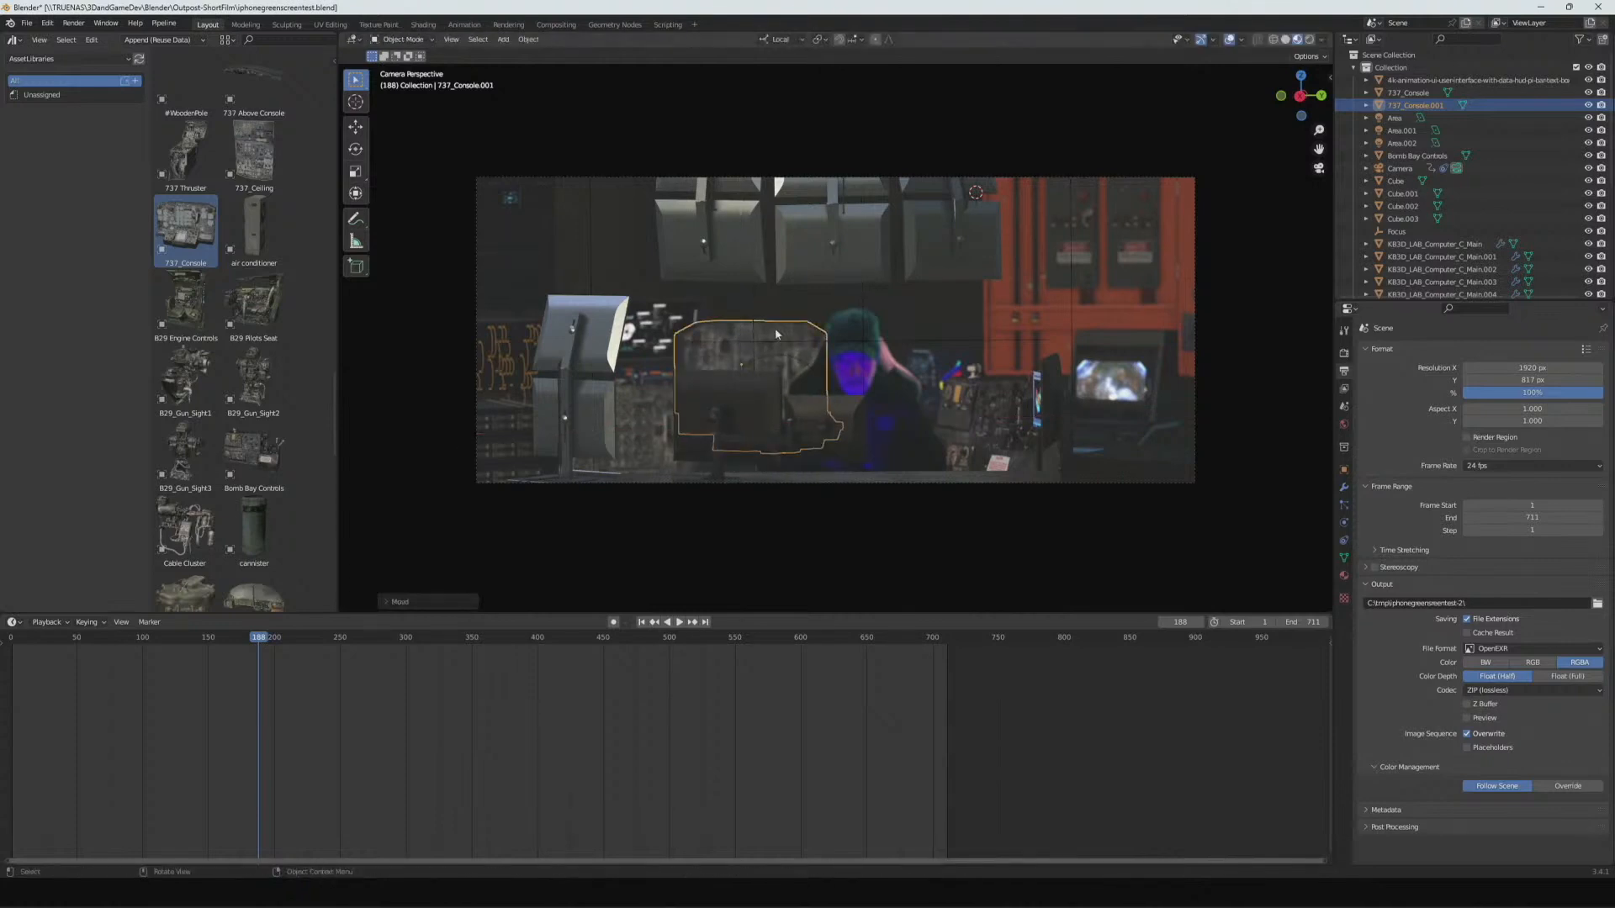
- Adjust the duplicated console along its local Y and X axes, settling it partly behind the seated figure
key(g)
key(y)
key(y)
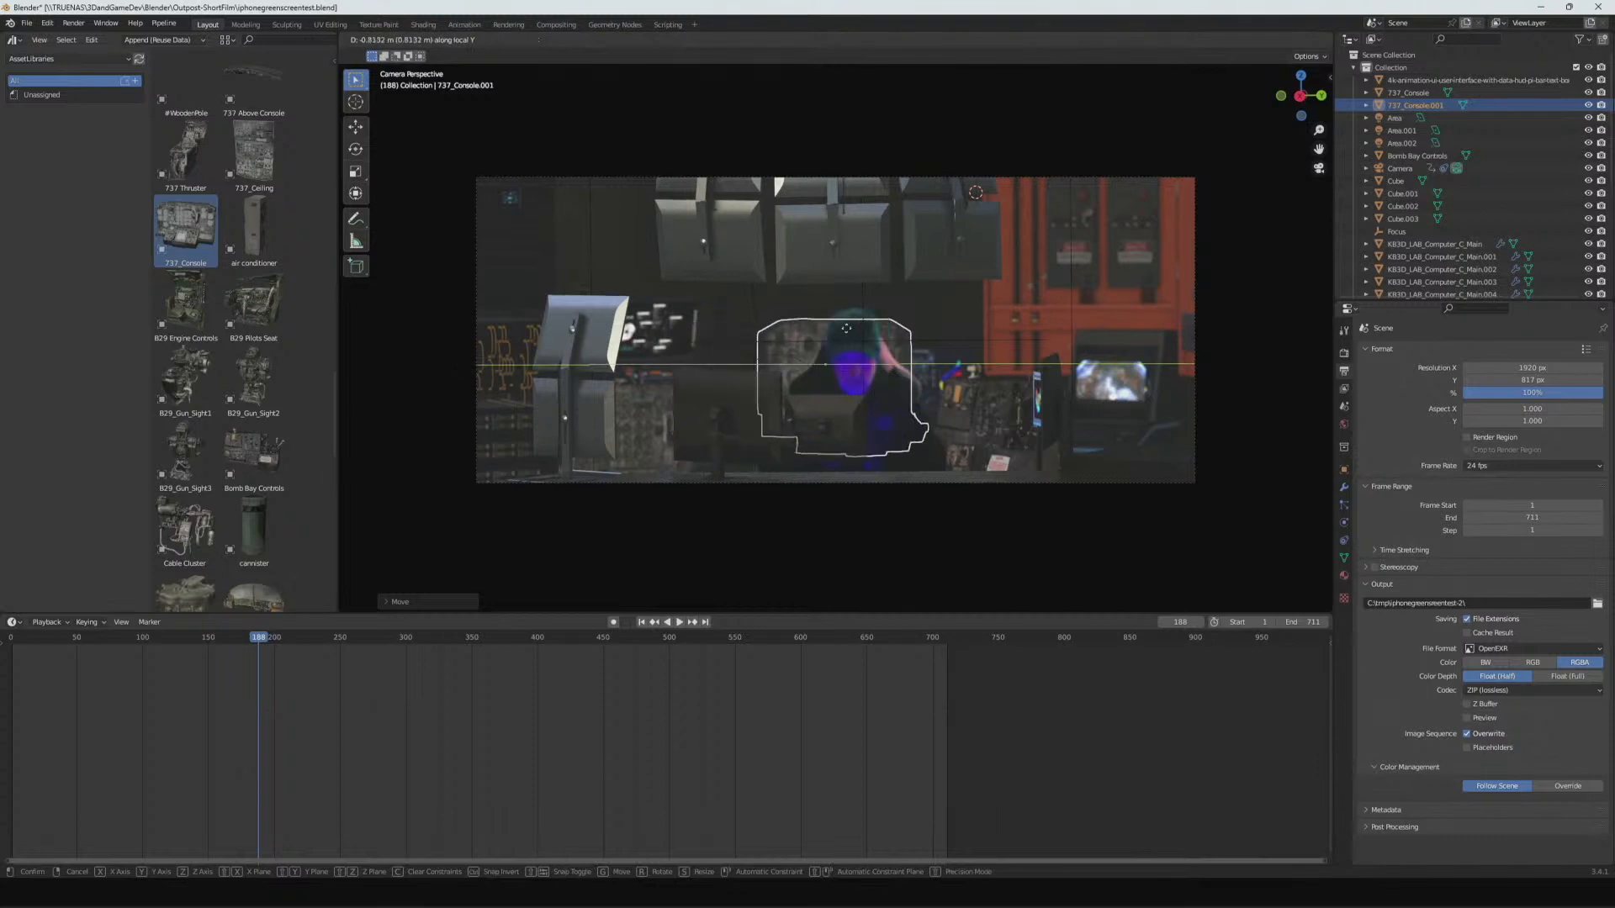
click(705, 331)
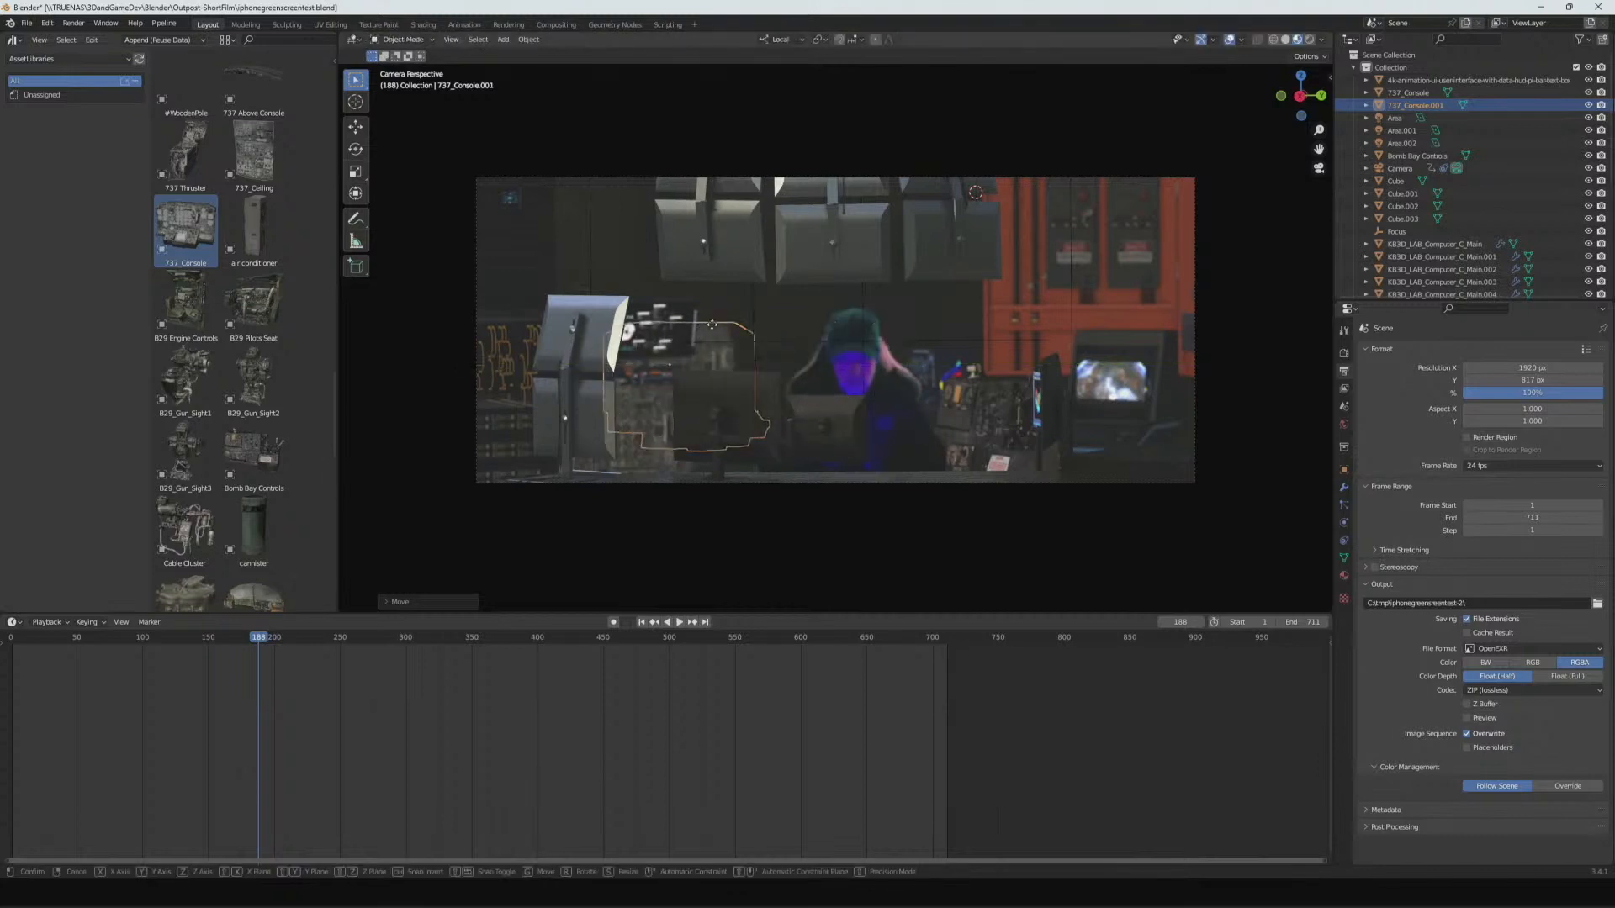
key(g)
click(784, 333)
key(g)
key(y)
key(y)
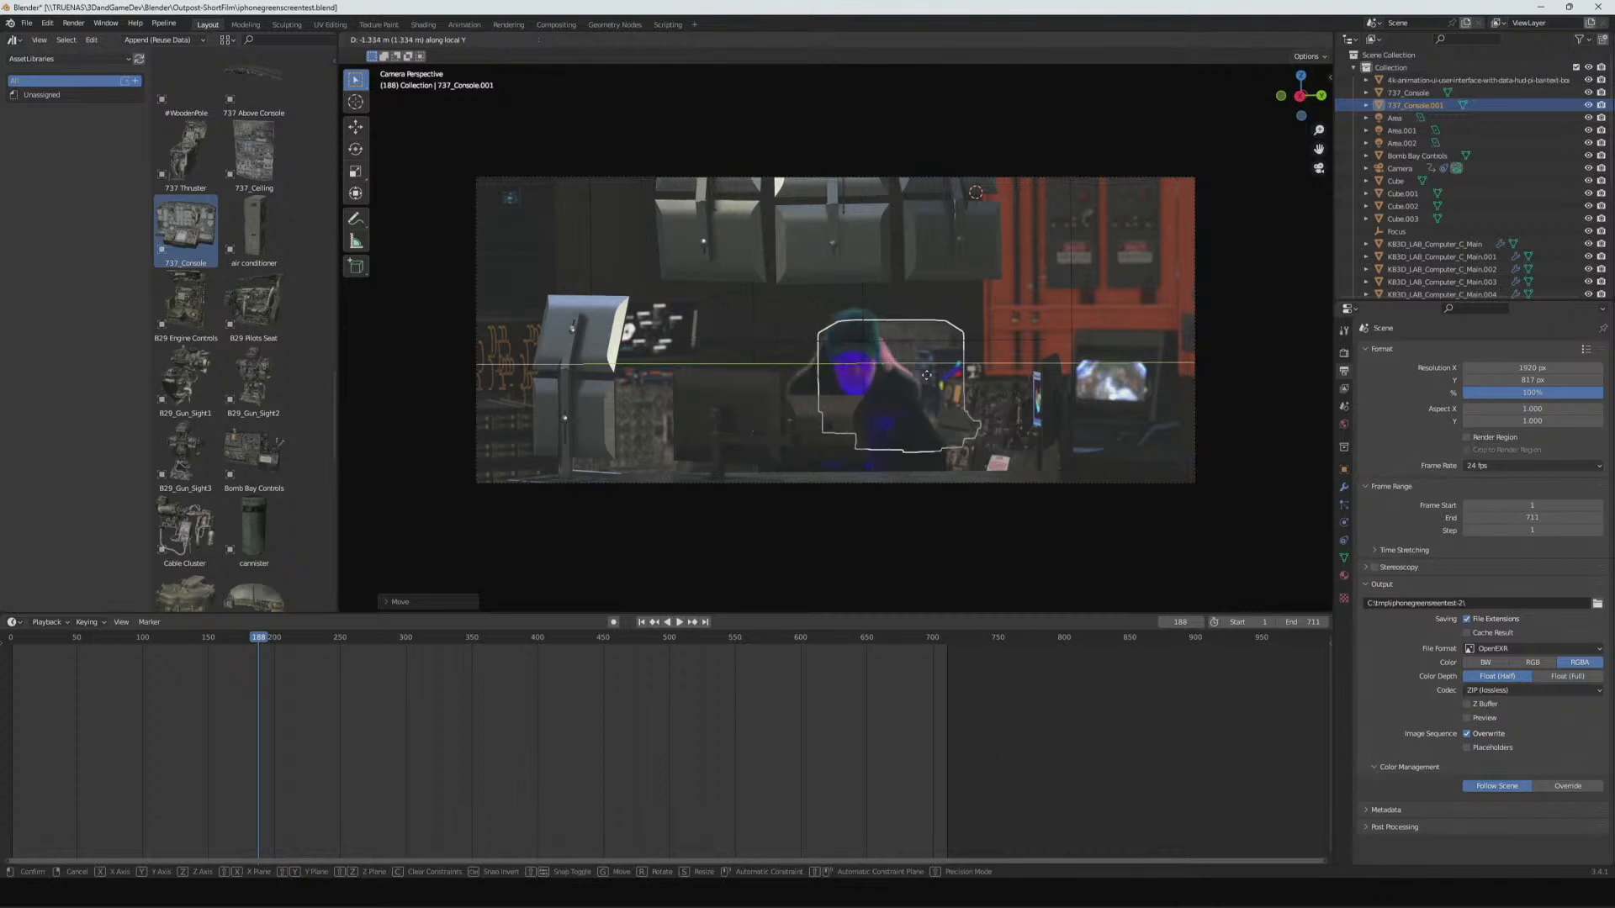
key(x)
key(x)
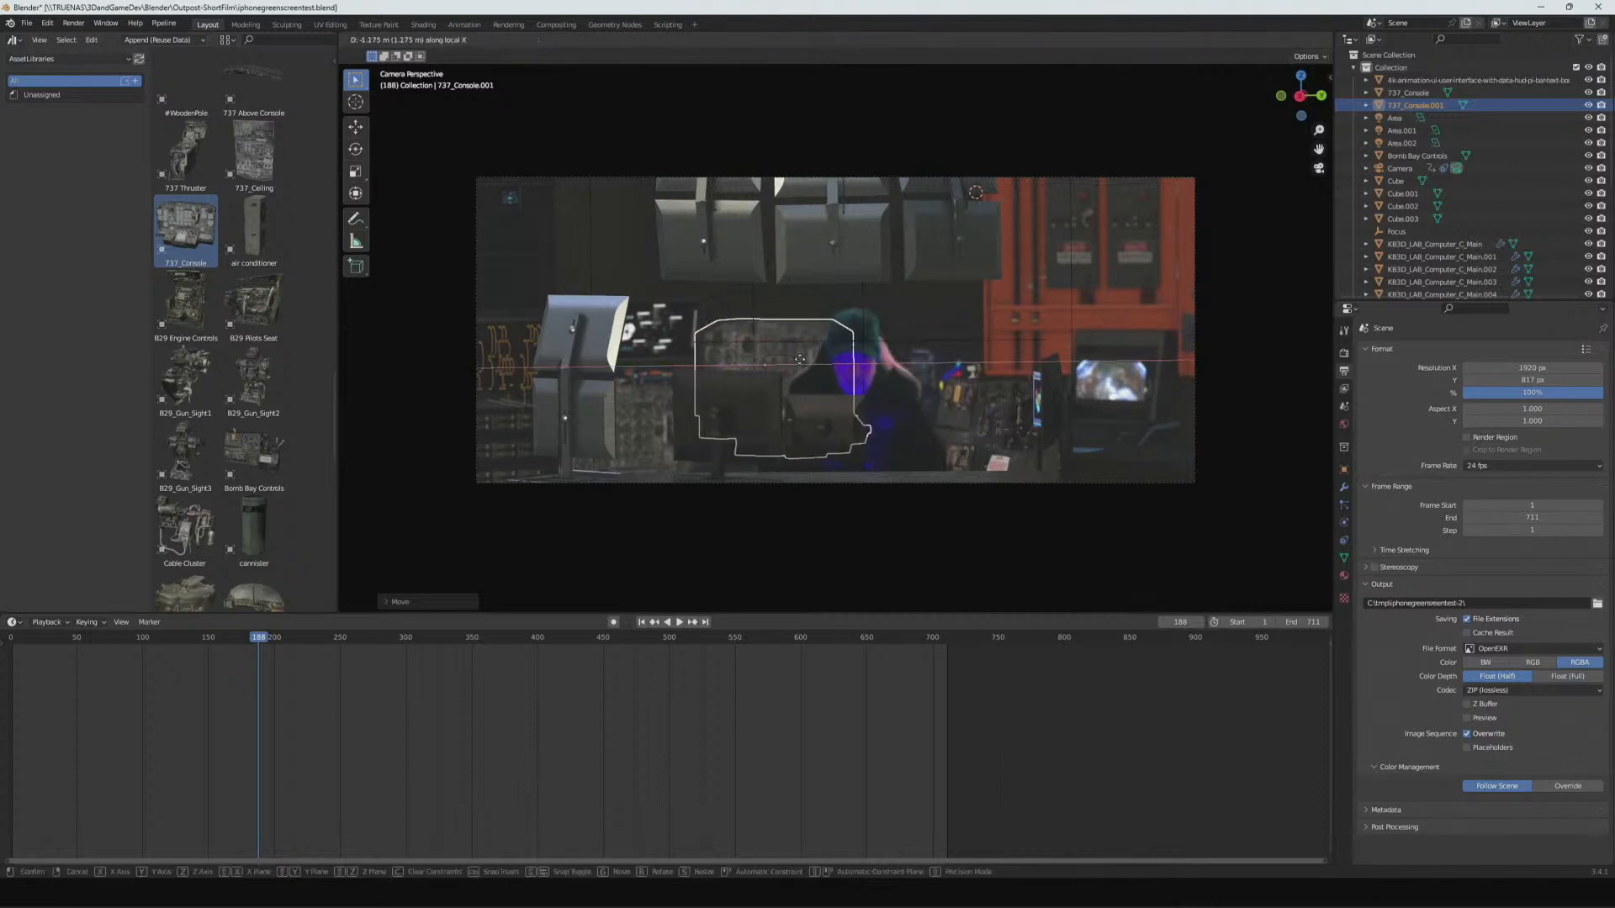
click(799, 363)
- From a perspective view outside the camera, rotate the duplicated console around its Z axis to face the desk
middle_drag(765, 372, 785, 418)
key(r)
key(z)
key(z)
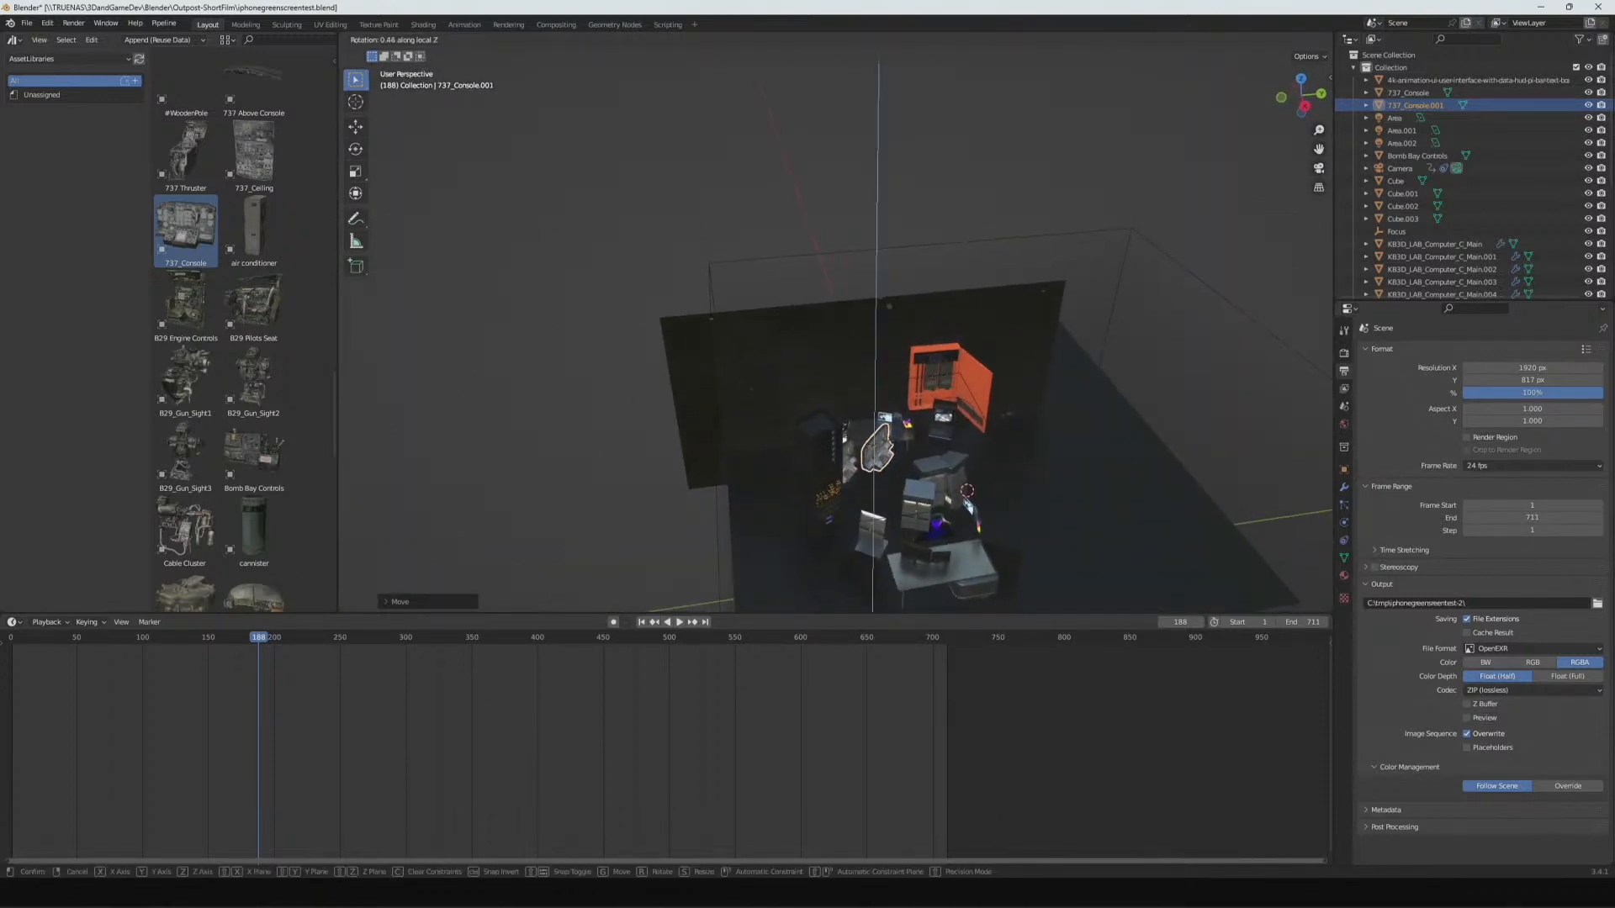
click(827, 400)
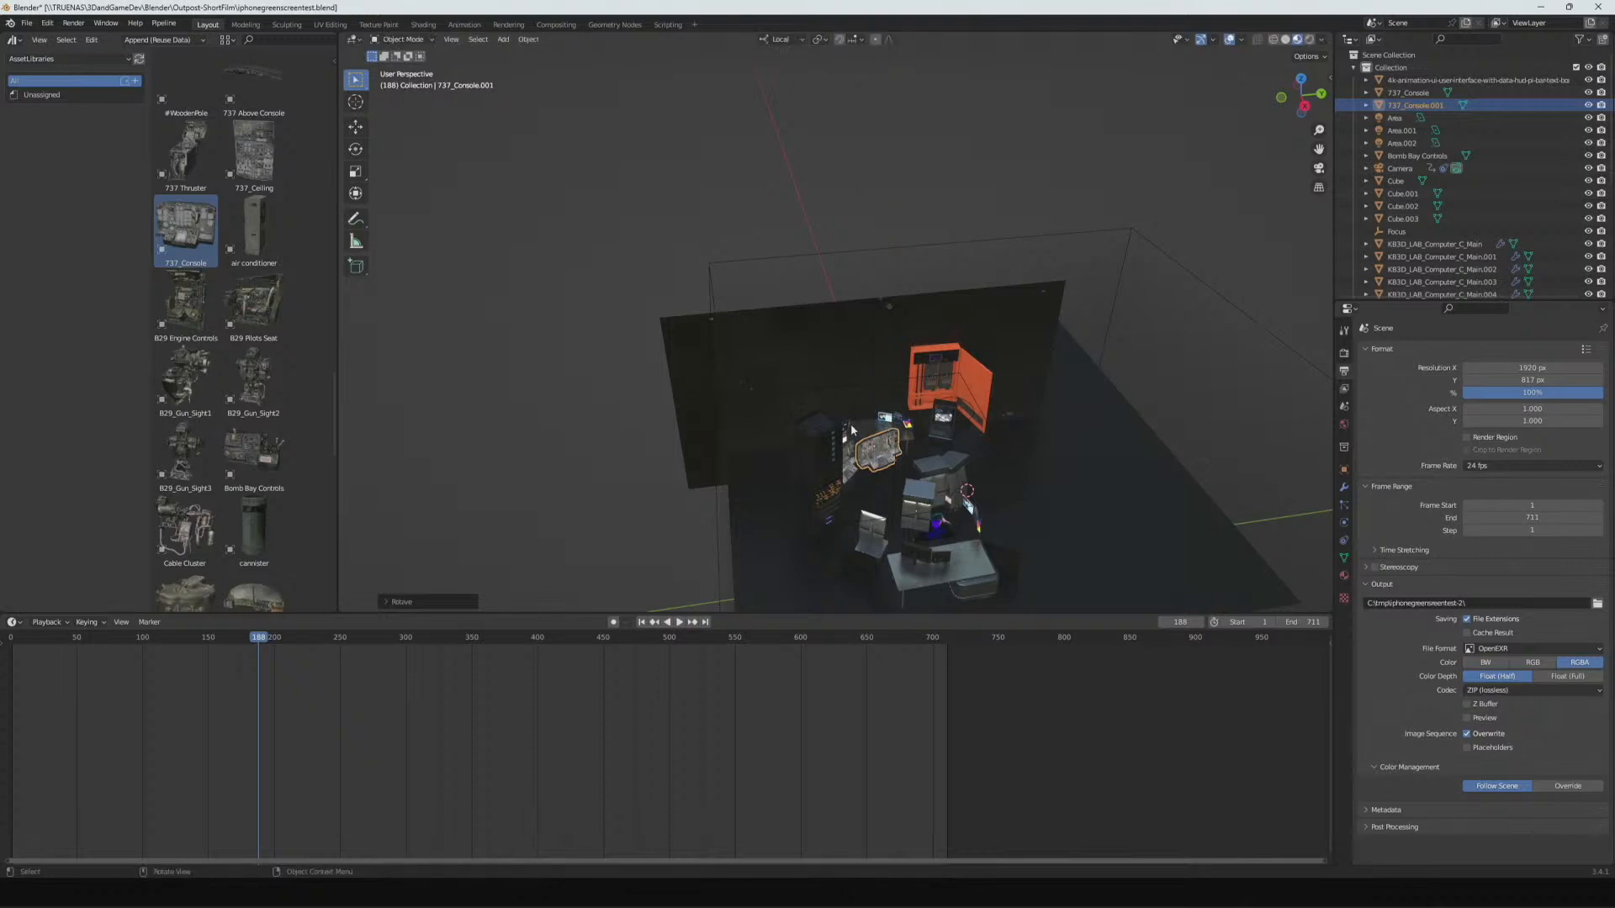
- Lower the duplicated console slightly along its Z axis and return to the camera view
key(g)
key(z)
click(919, 465)
key(KP_0)
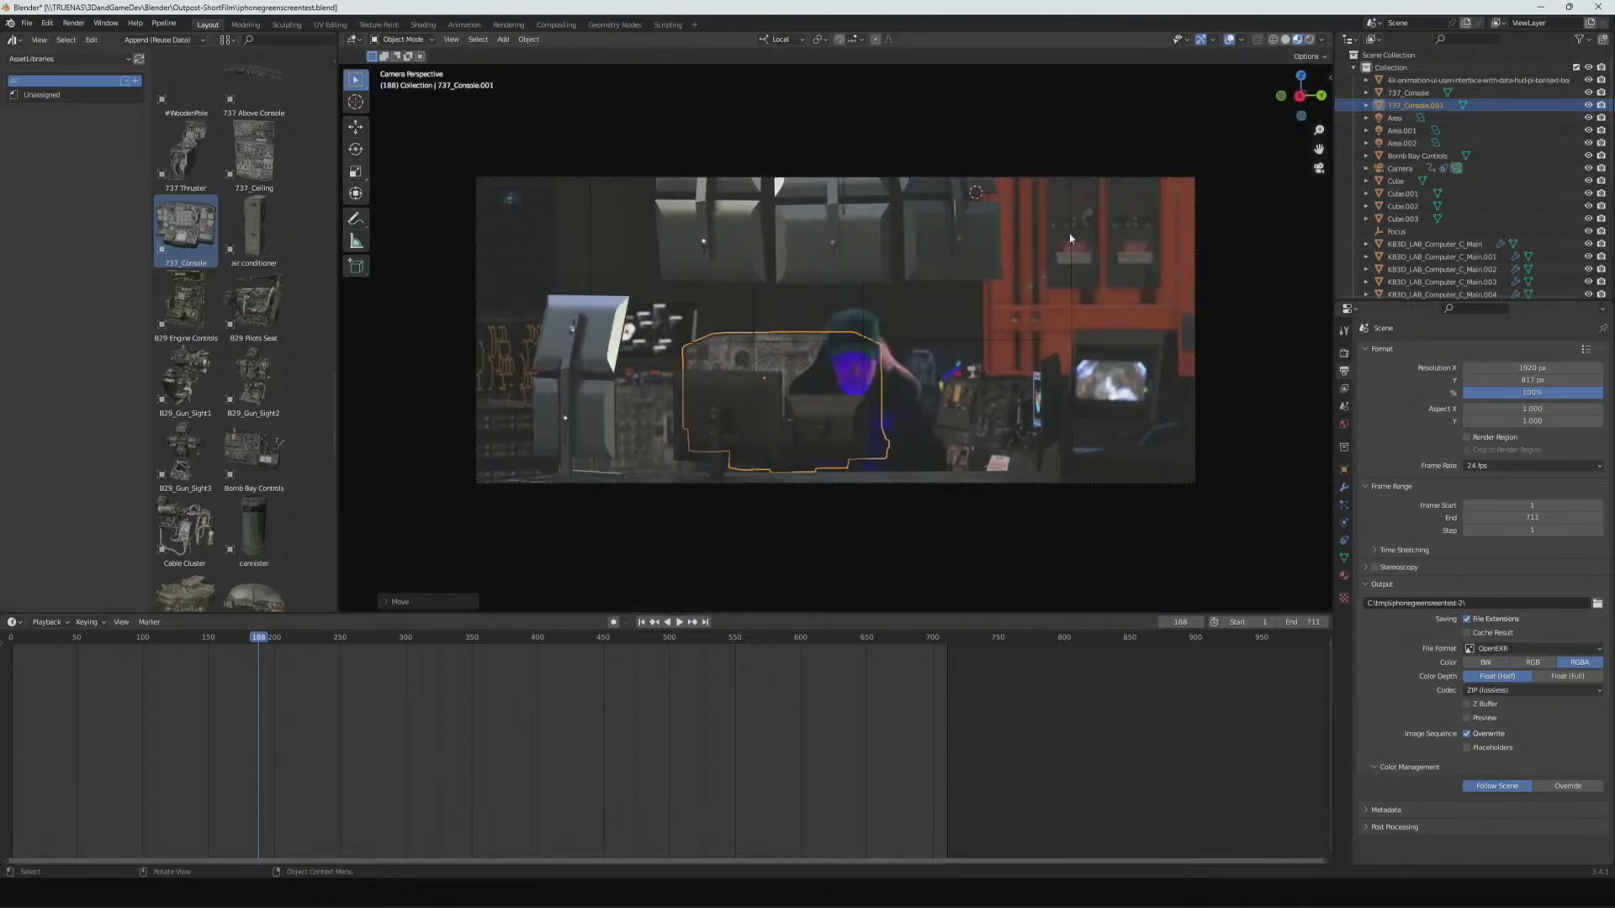
- Select the duplicated console, 737_Console.001, in the scene collection and shift it about 0.09 m along its local X axis
click(944, 233)
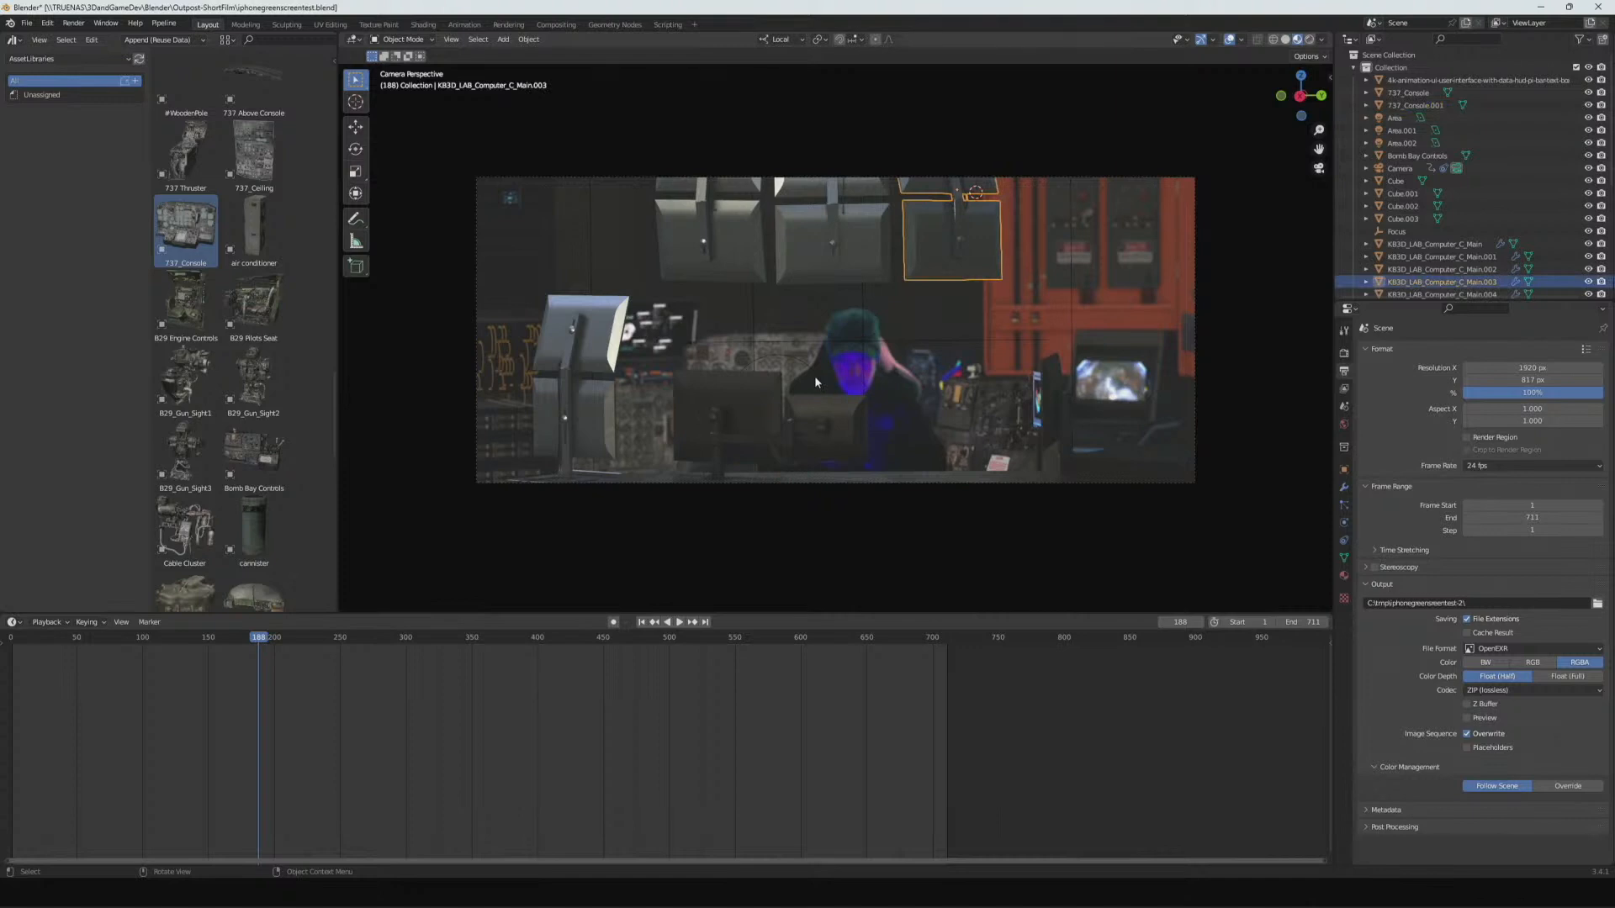
click(725, 361)
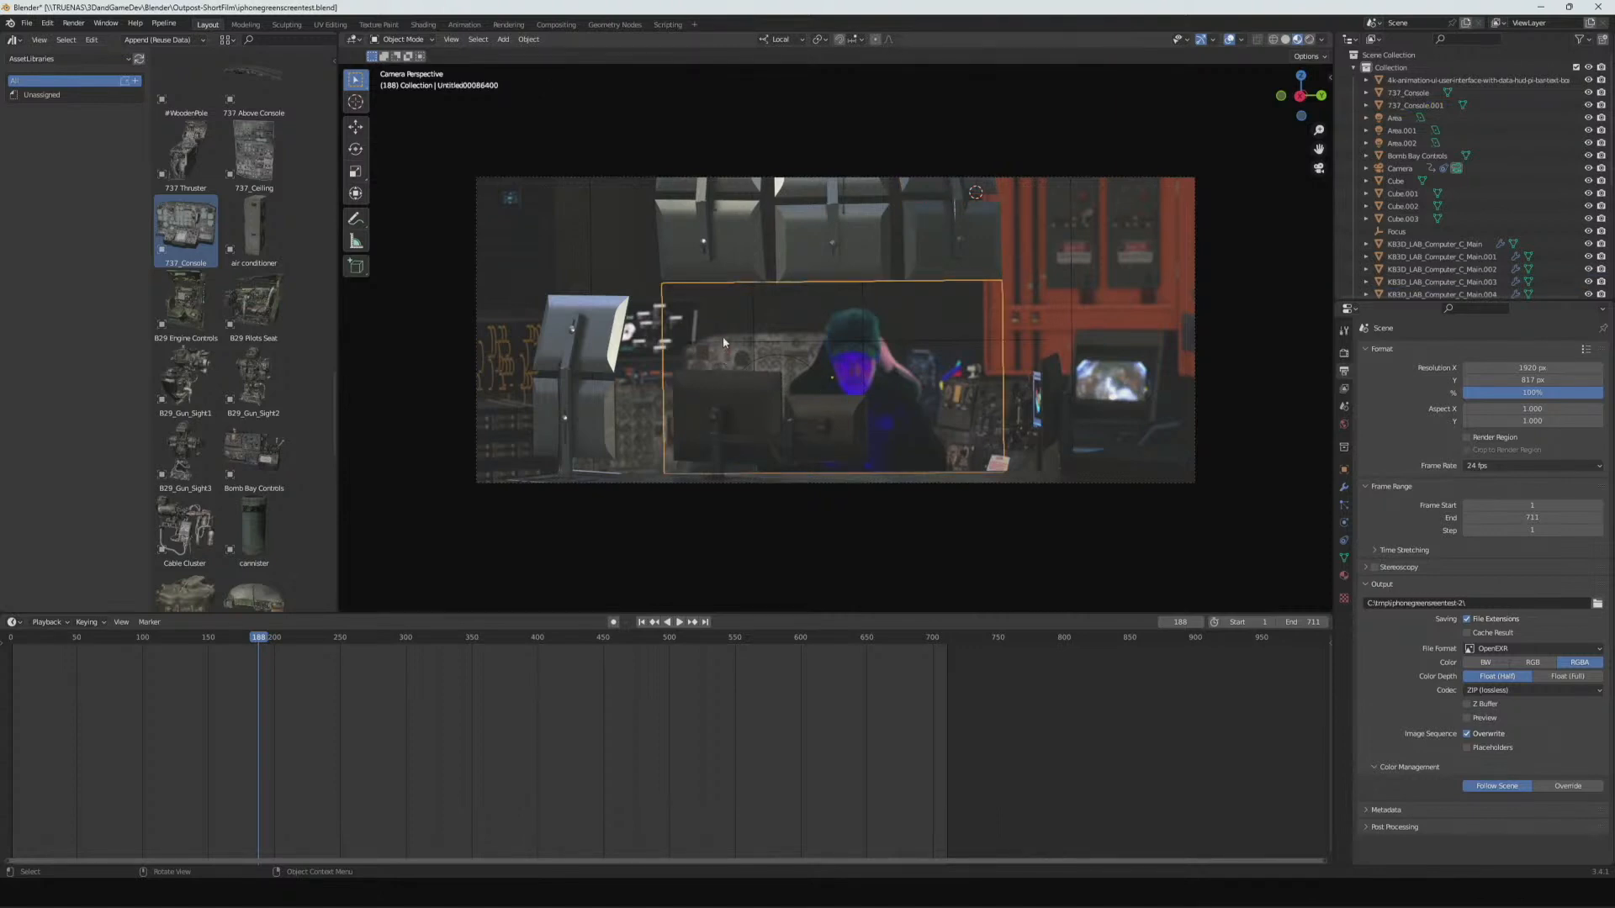
scroll(1415, 265, down, 5)
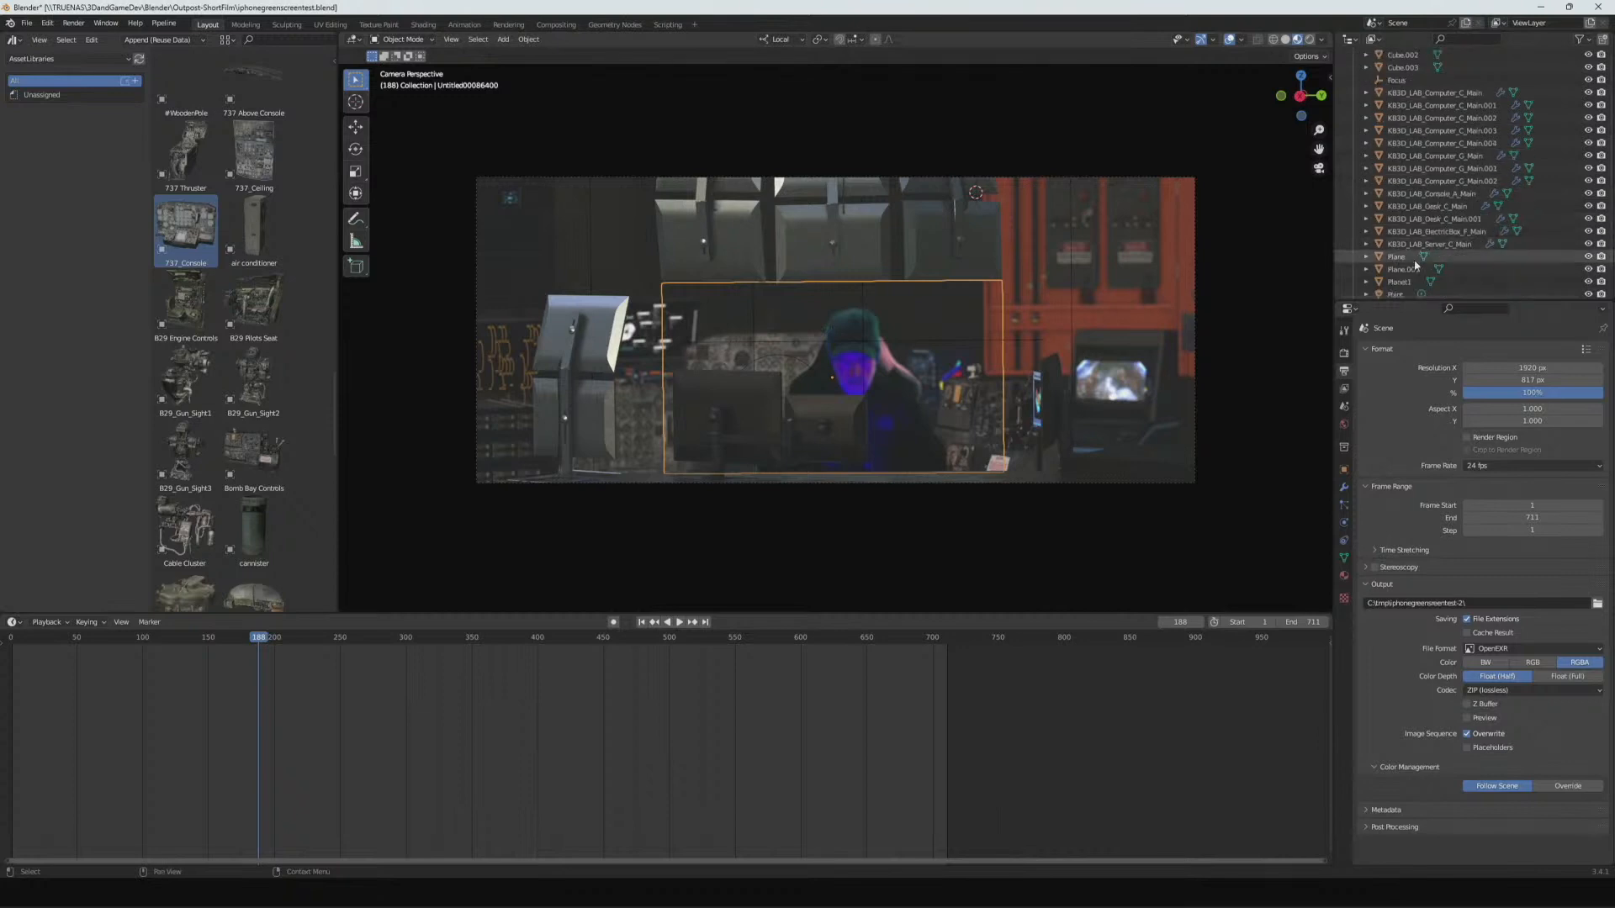
scroll(1445, 202, down, 2)
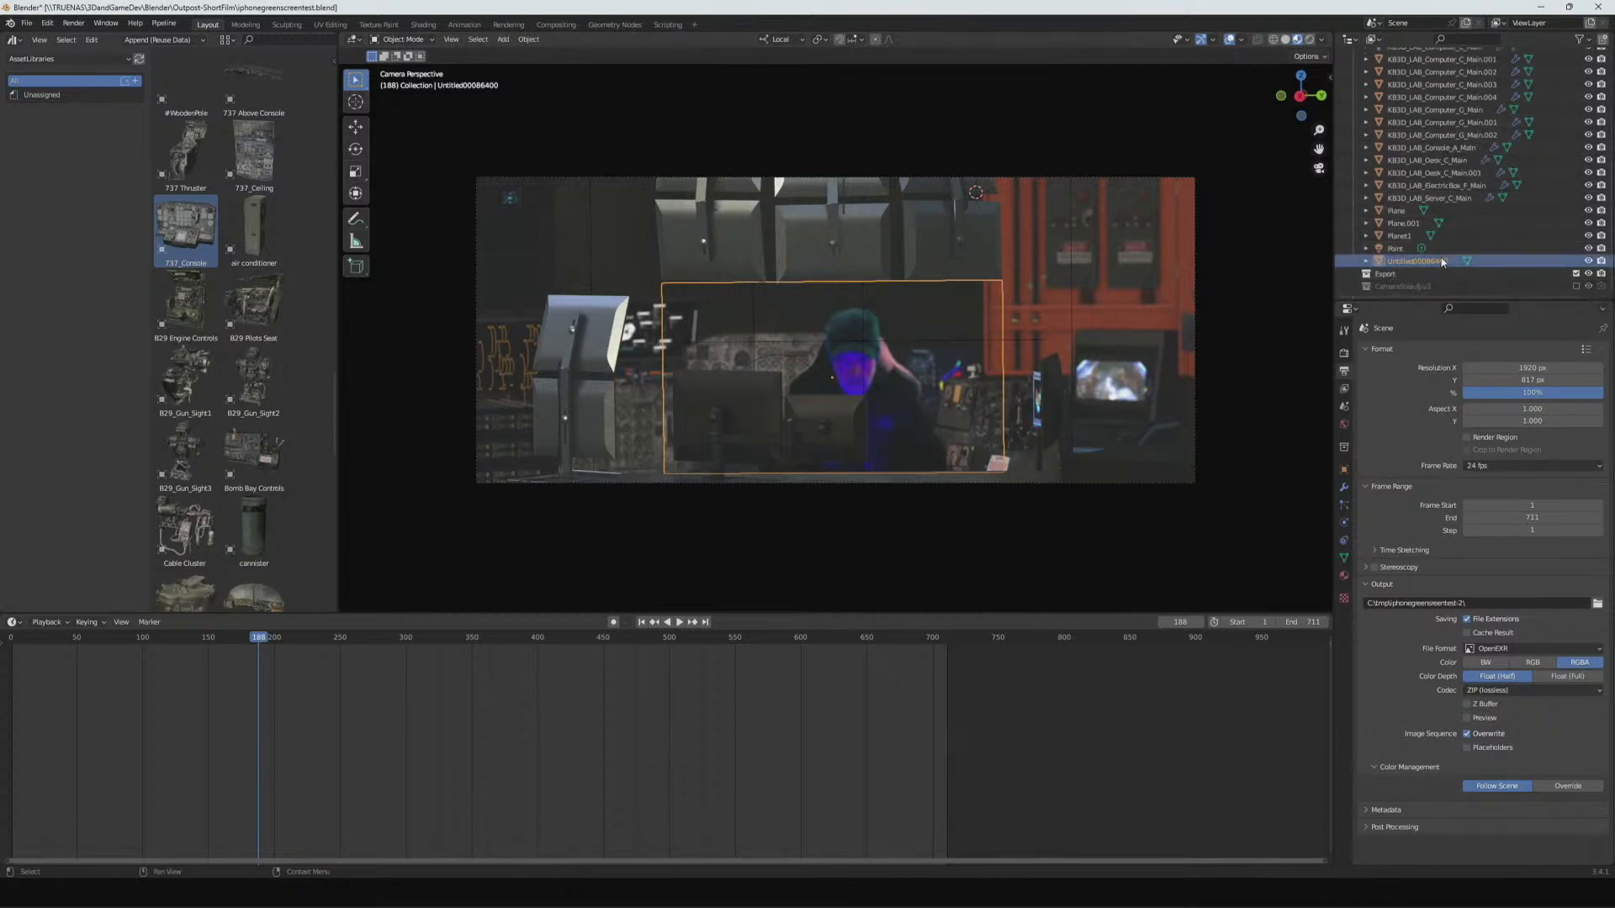
scroll(1445, 253, up, 4)
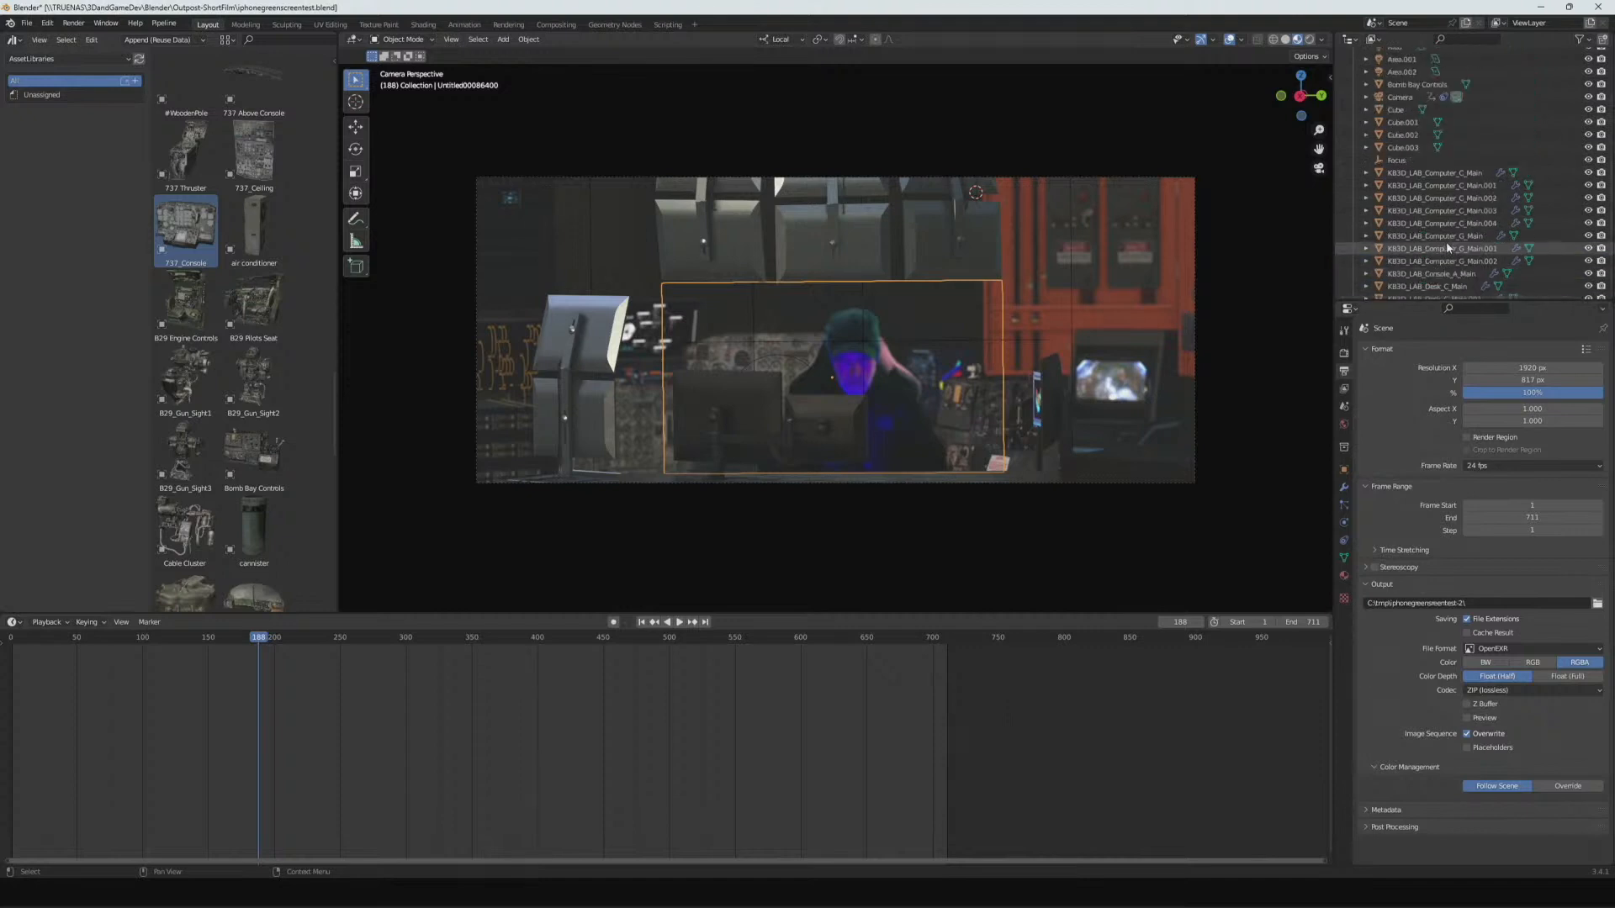
scroll(1446, 241, up, 2)
click(1417, 106)
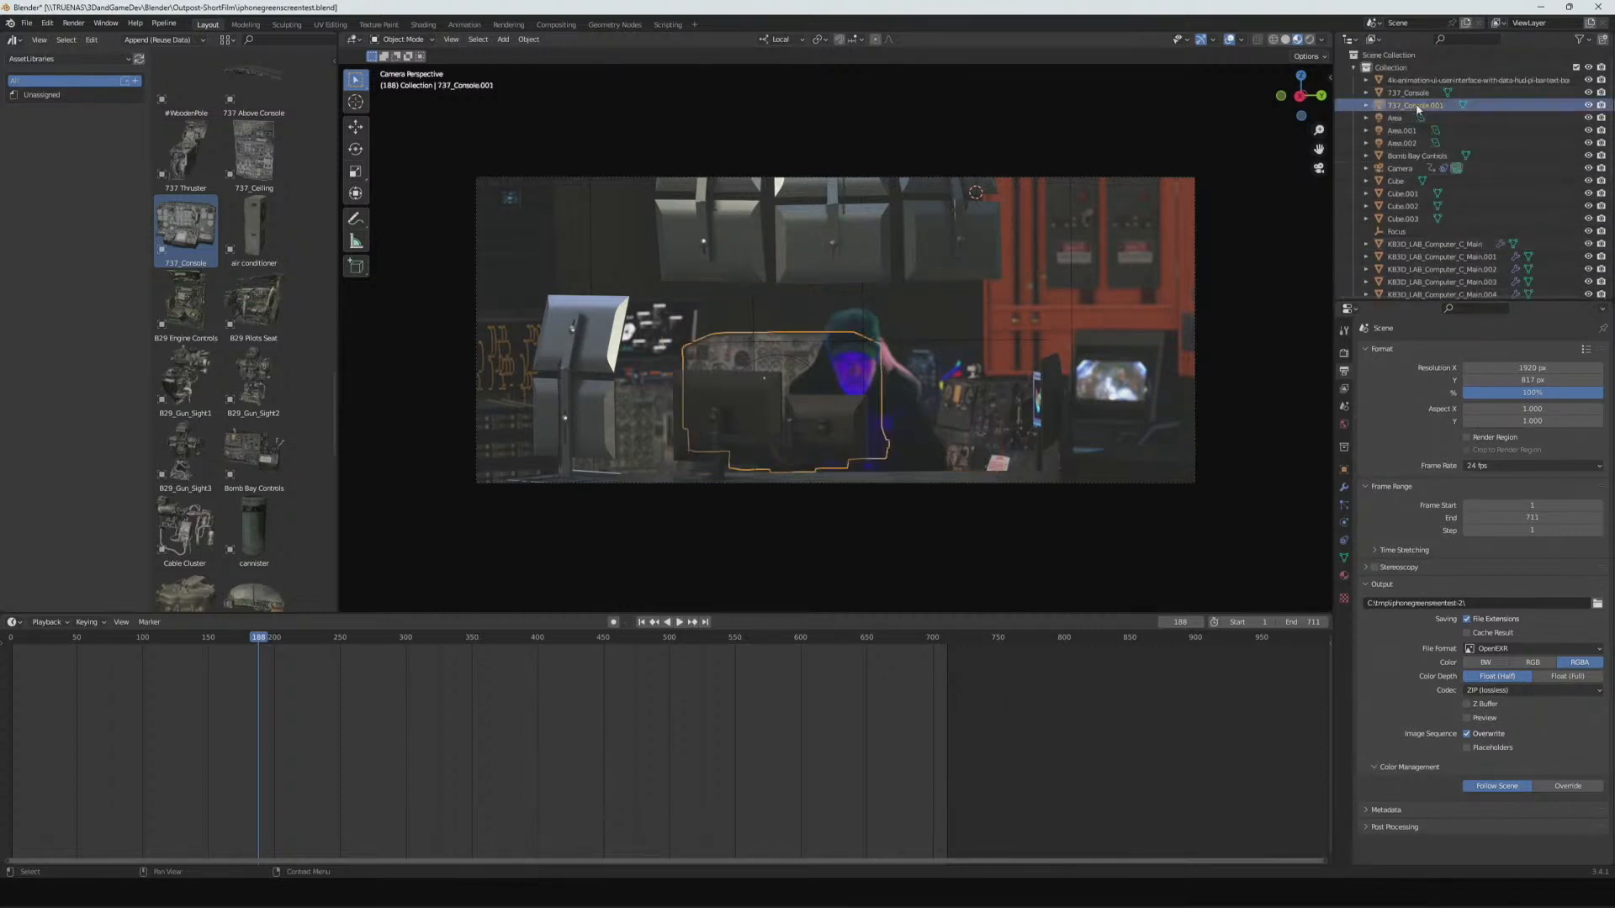
key(g)
key(x)
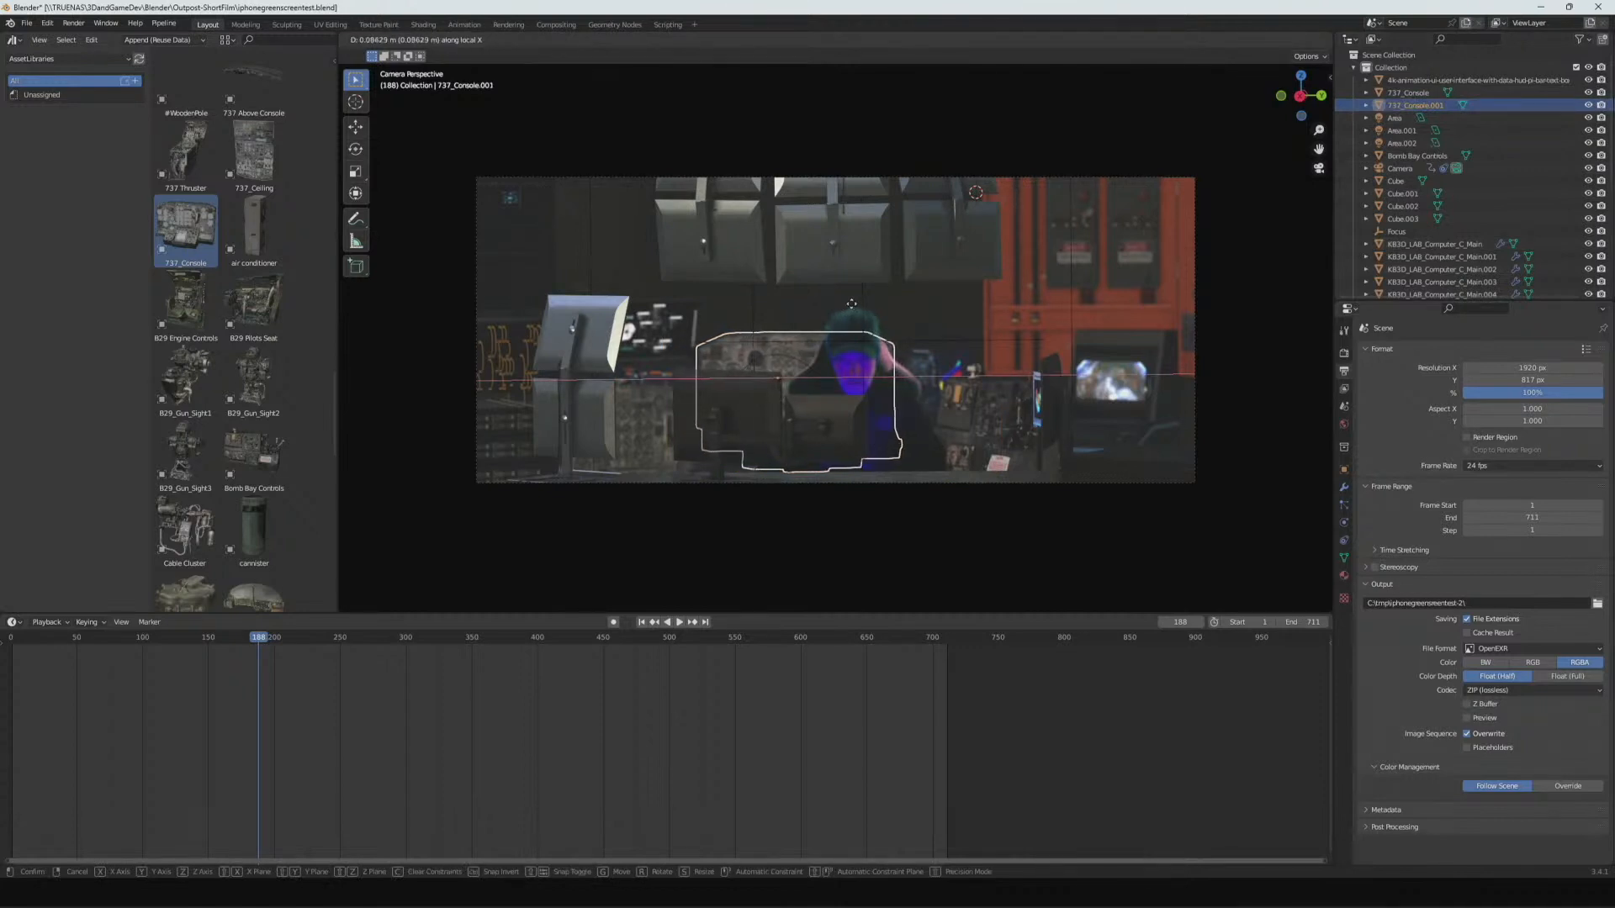
click(851, 303)
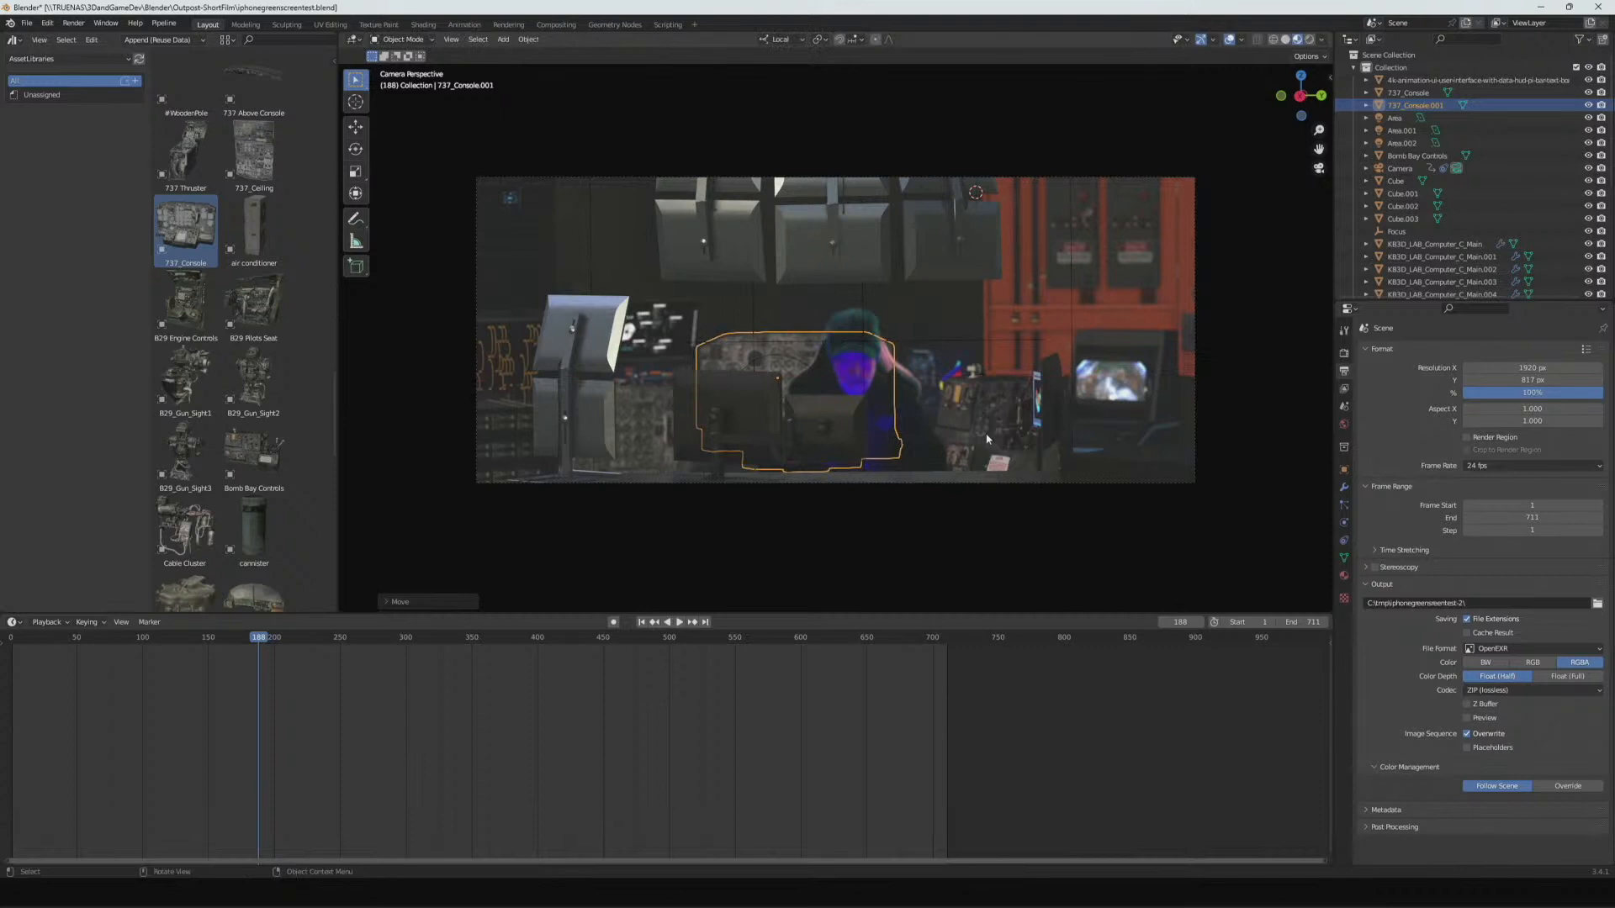
- Rotate the original 737_Console behind the left desk monitors slightly around its local Z axis
click(645, 433)
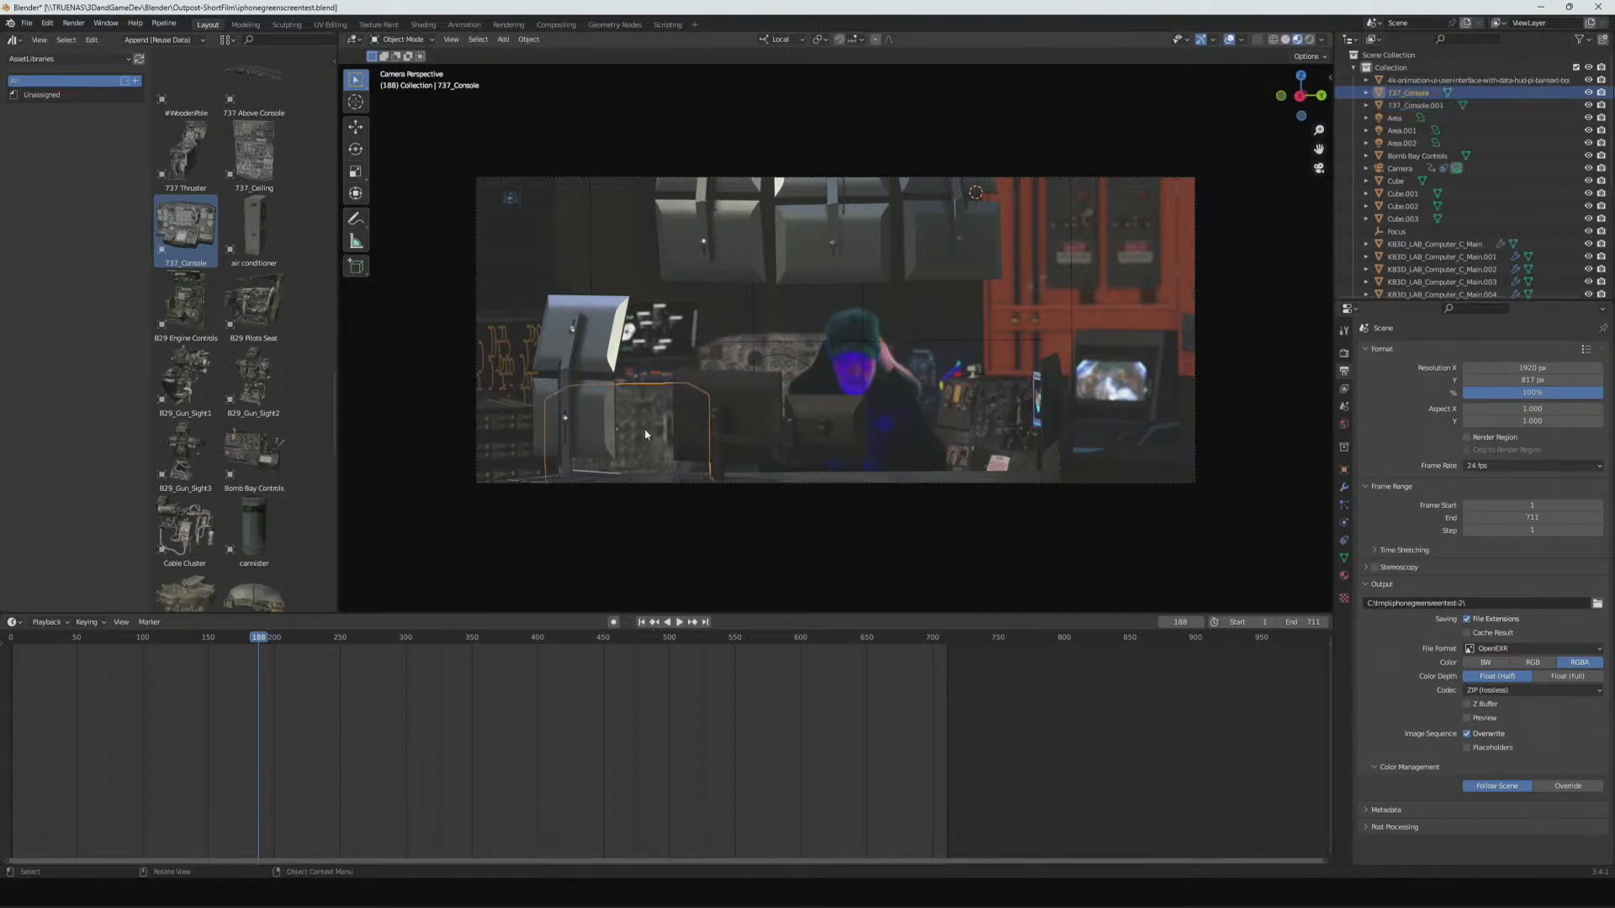
key(r)
key(z)
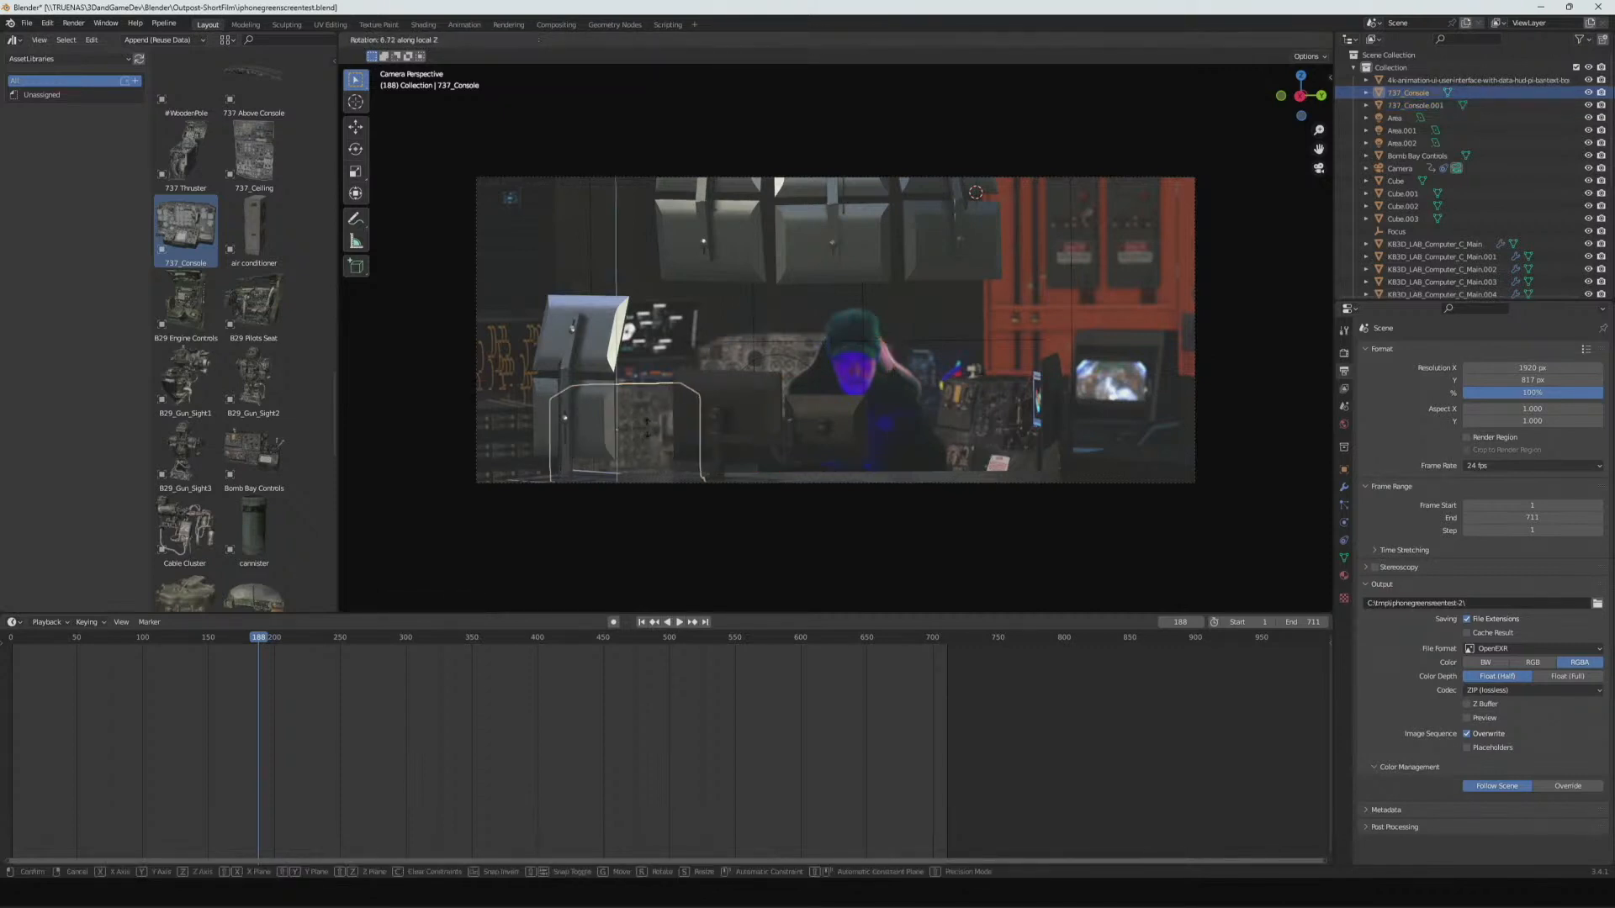
click(653, 438)
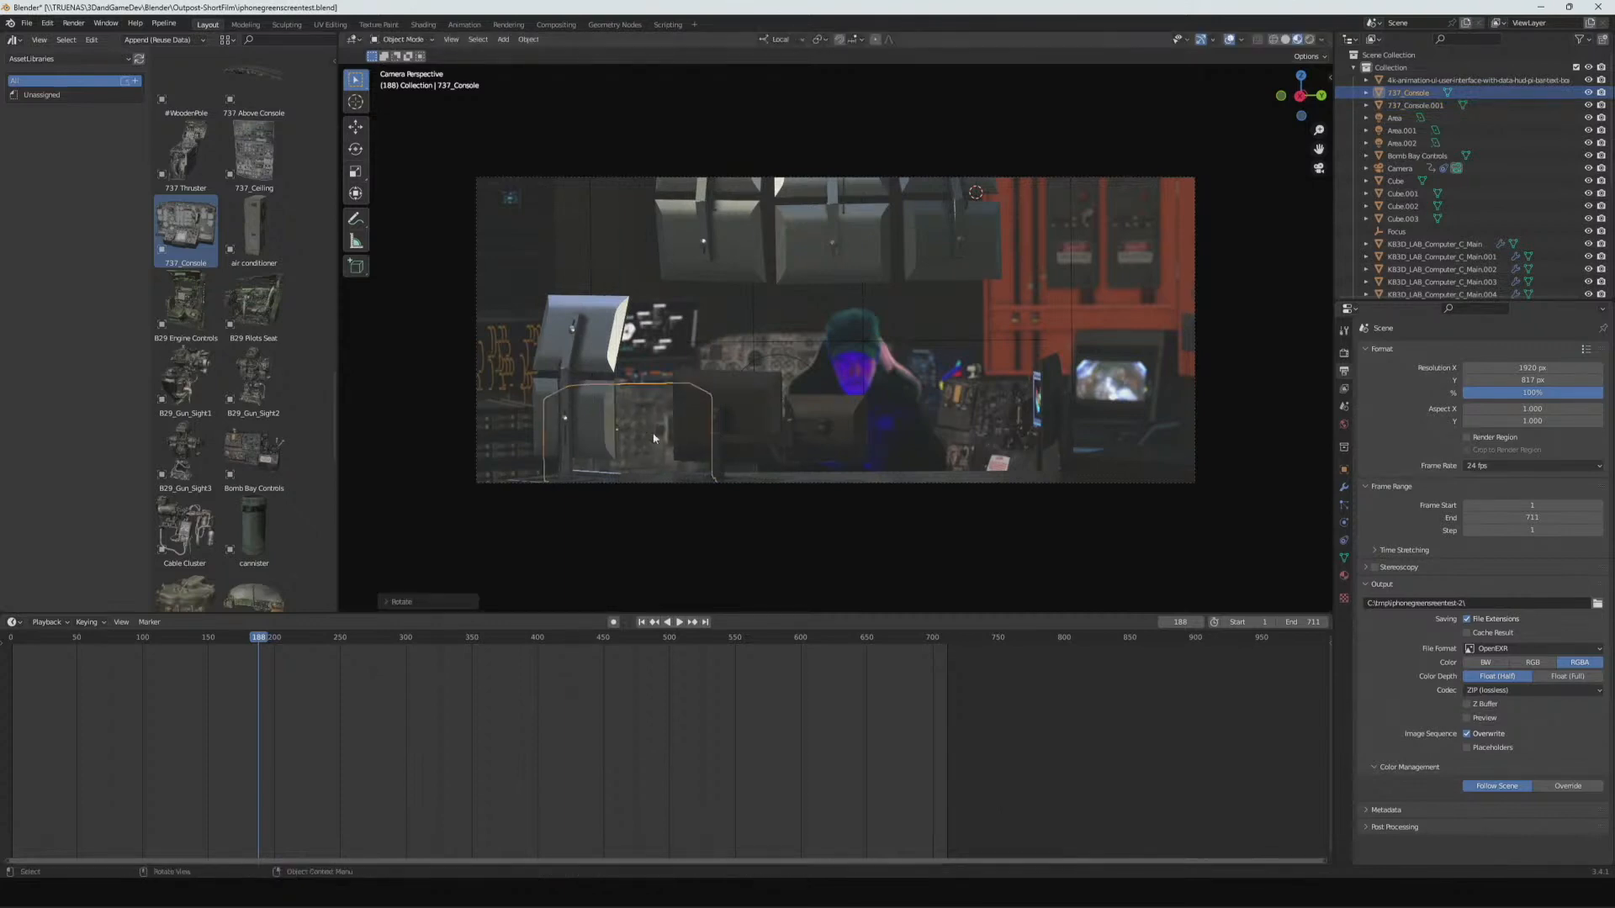
- From an elevated perspective view, reposition the left hanging monitor stack along its local Y axis
click(413, 250)
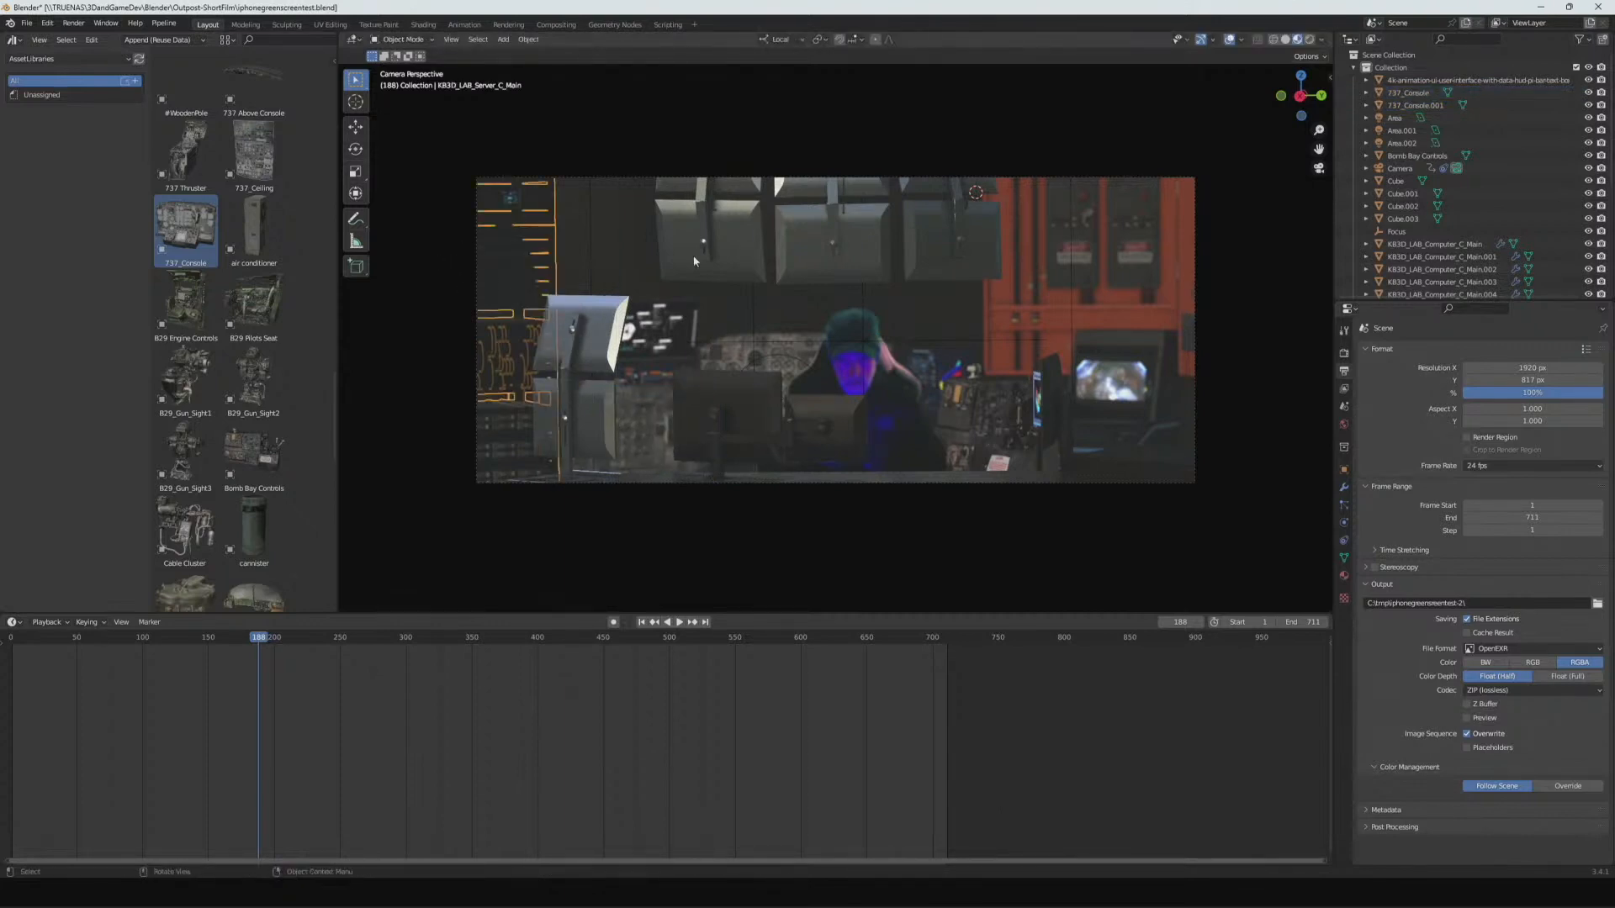
click(740, 233)
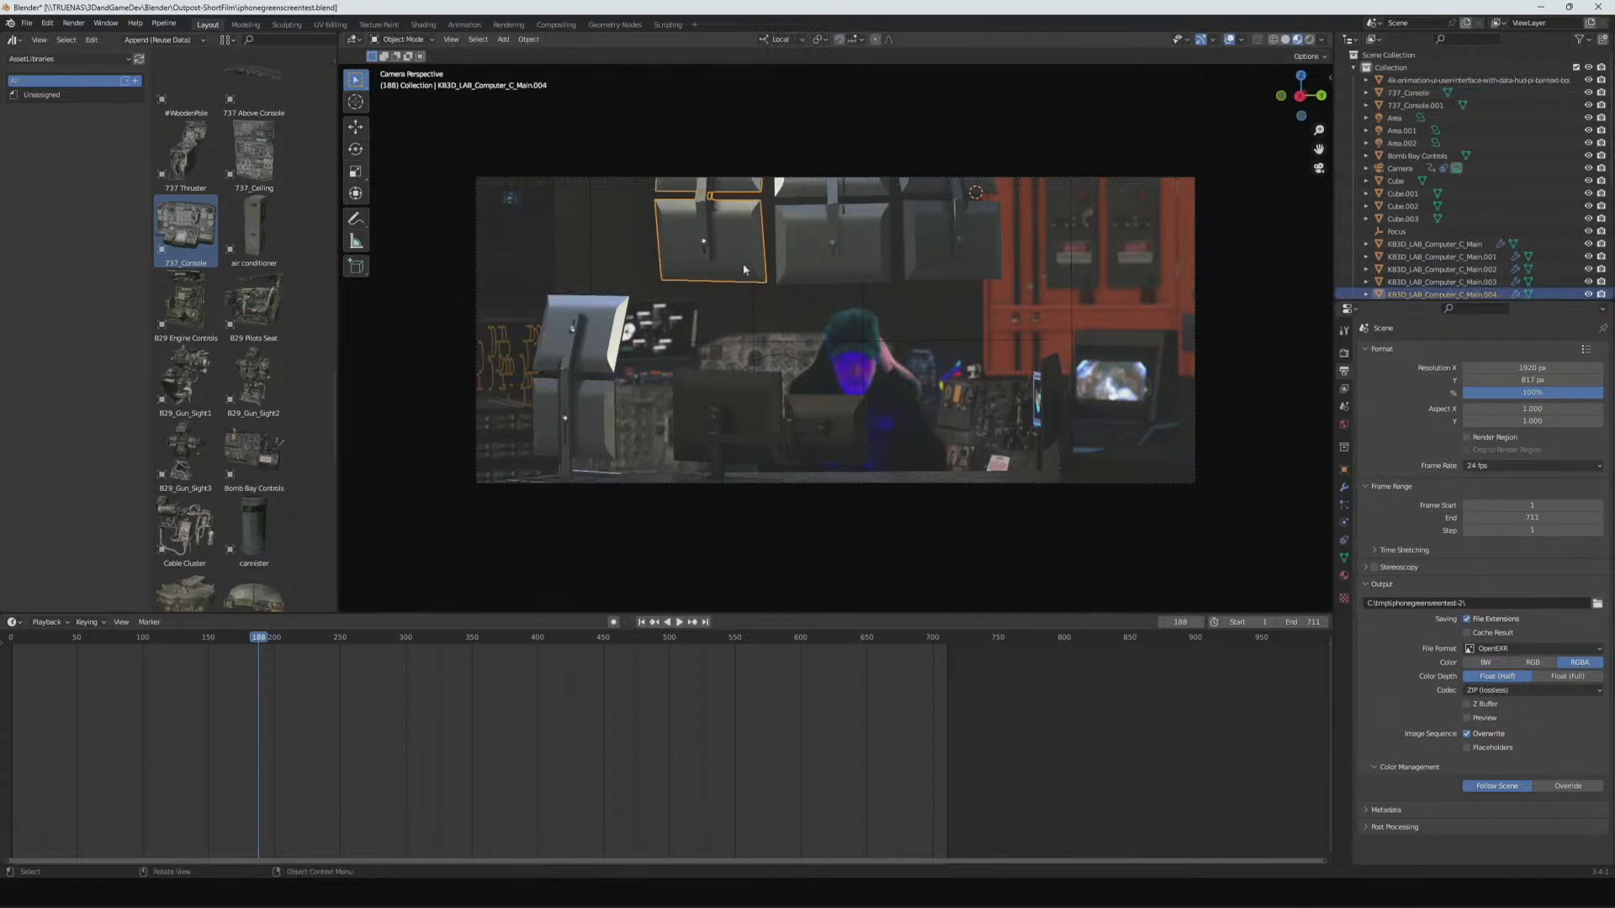
middle_drag(723, 284, 742, 408)
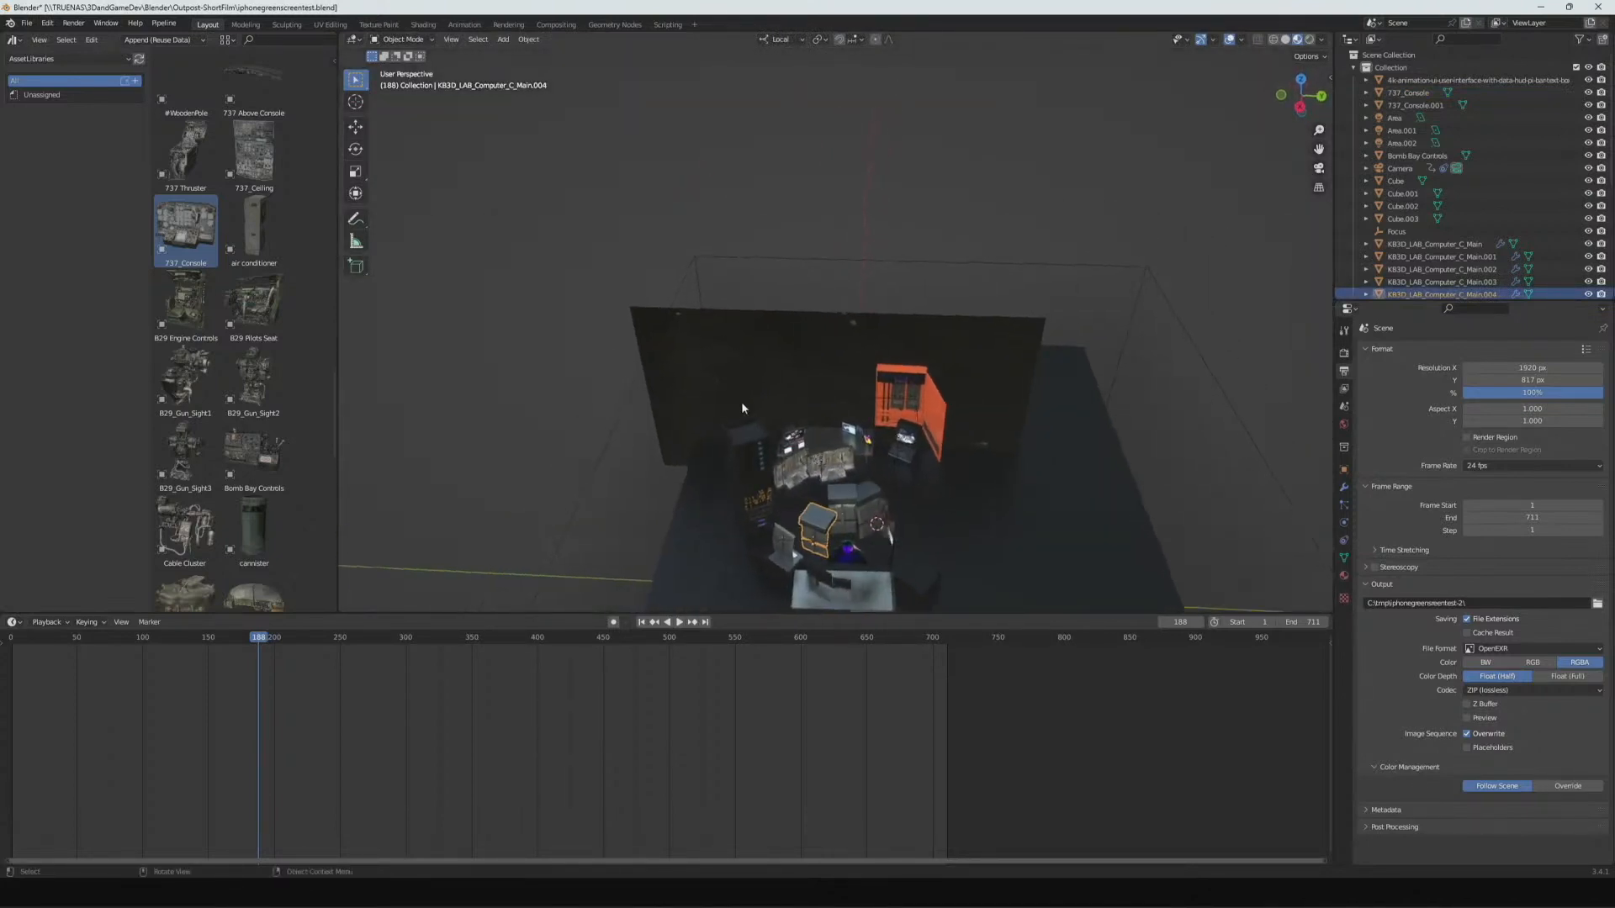
drag(817, 523, 804, 527)
key(g)
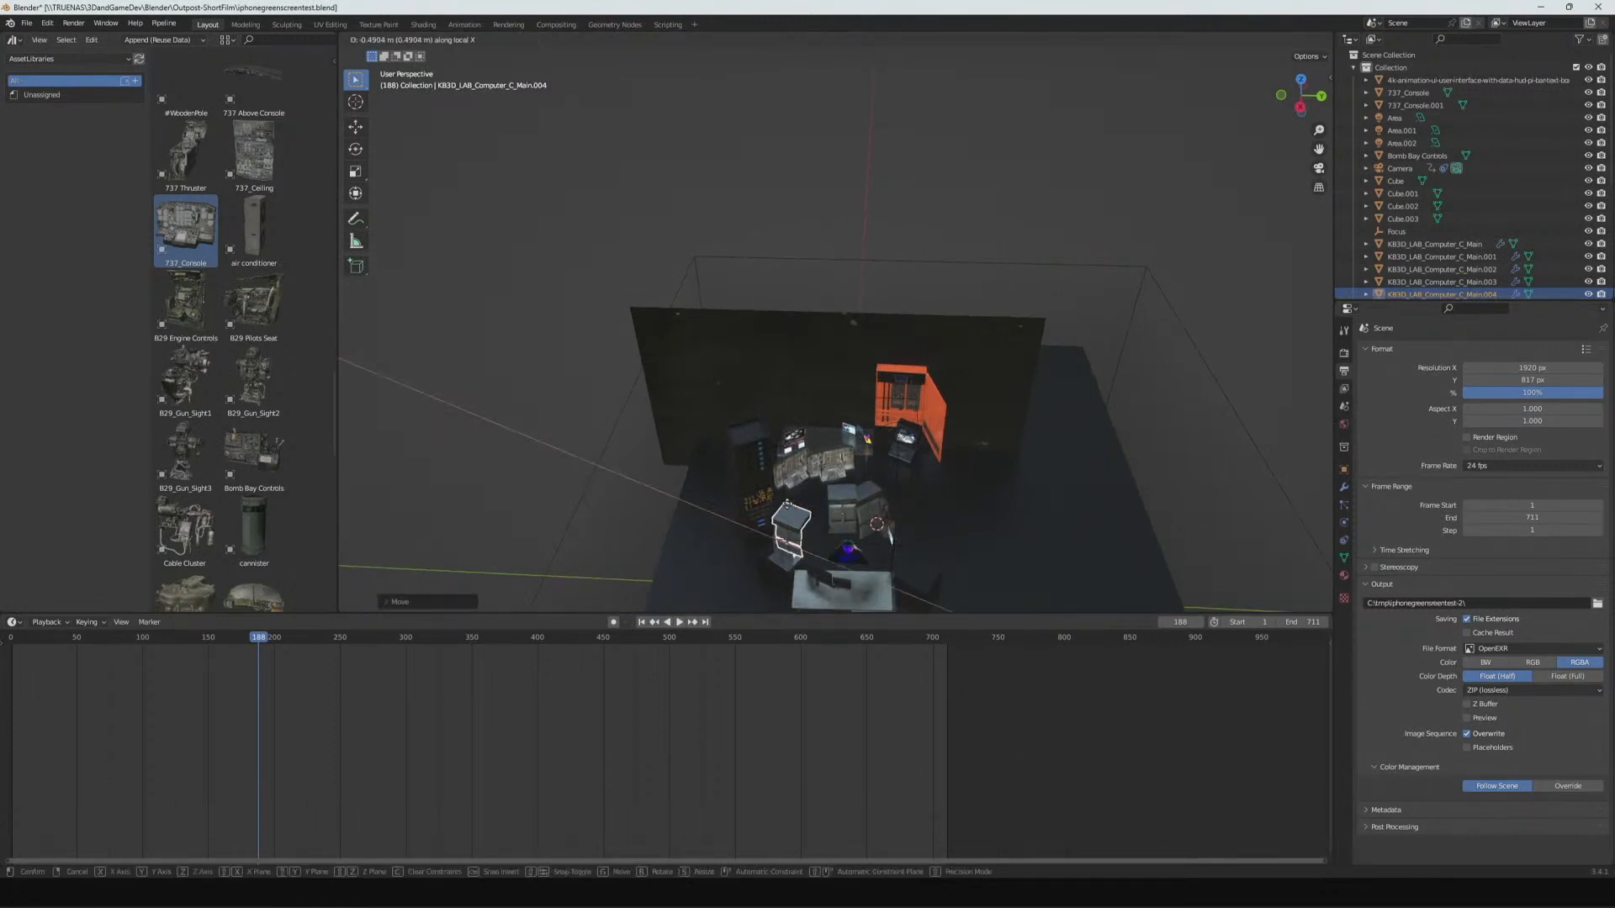
key(y)
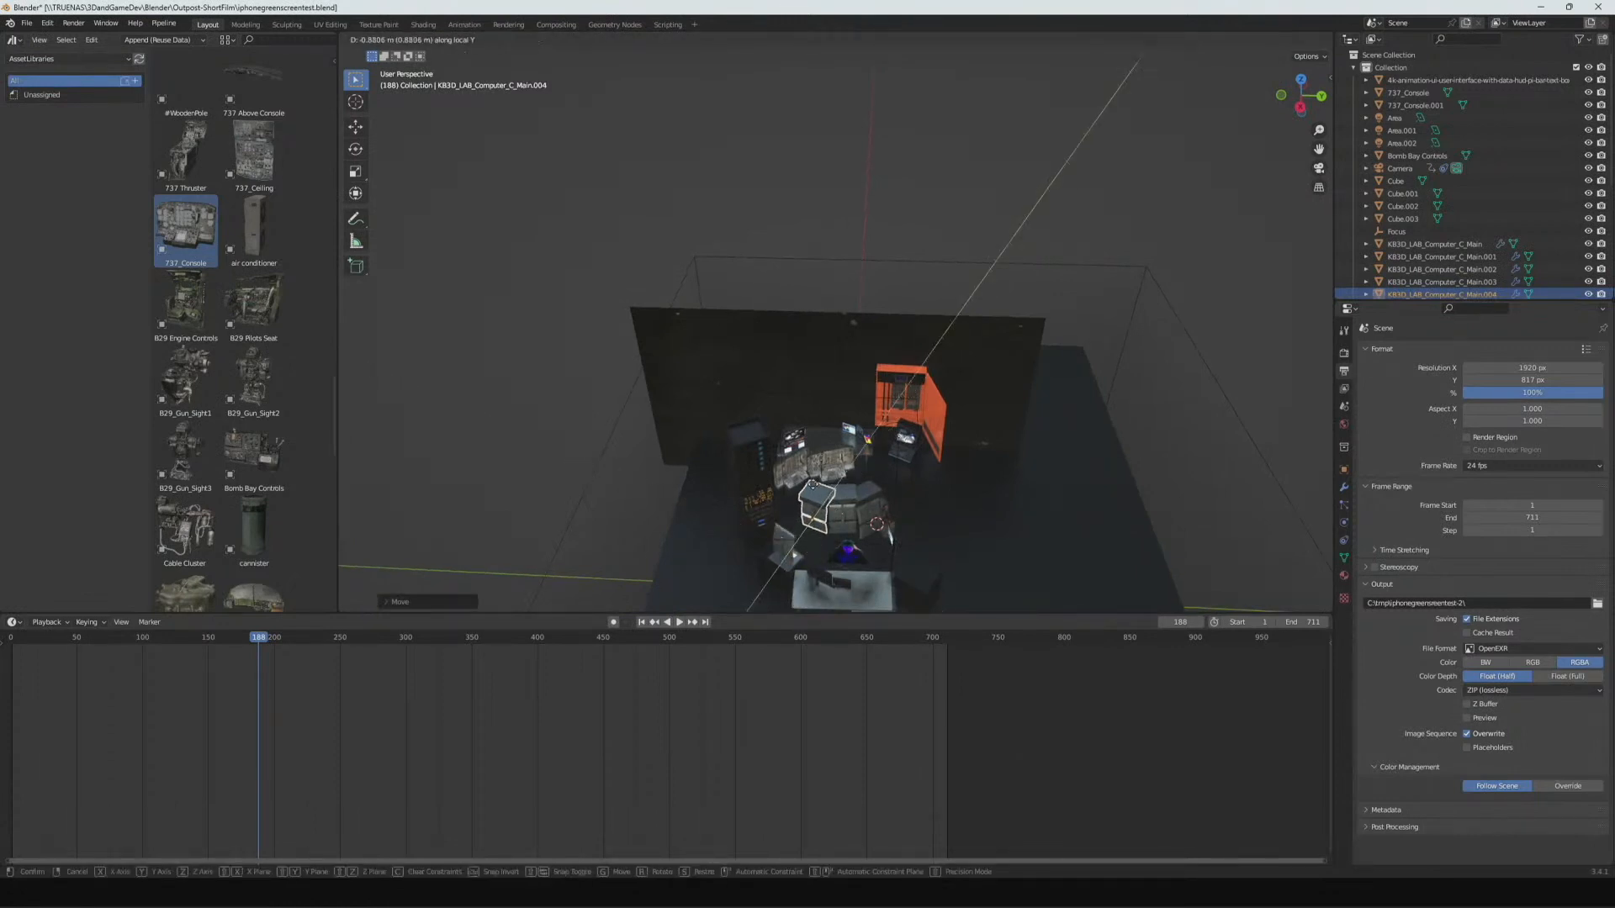
click(820, 525)
- Reselect the left hanging monitor stack and move it along its local Y axis, closer to the middle stack
middle_drag(823, 531, 821, 493)
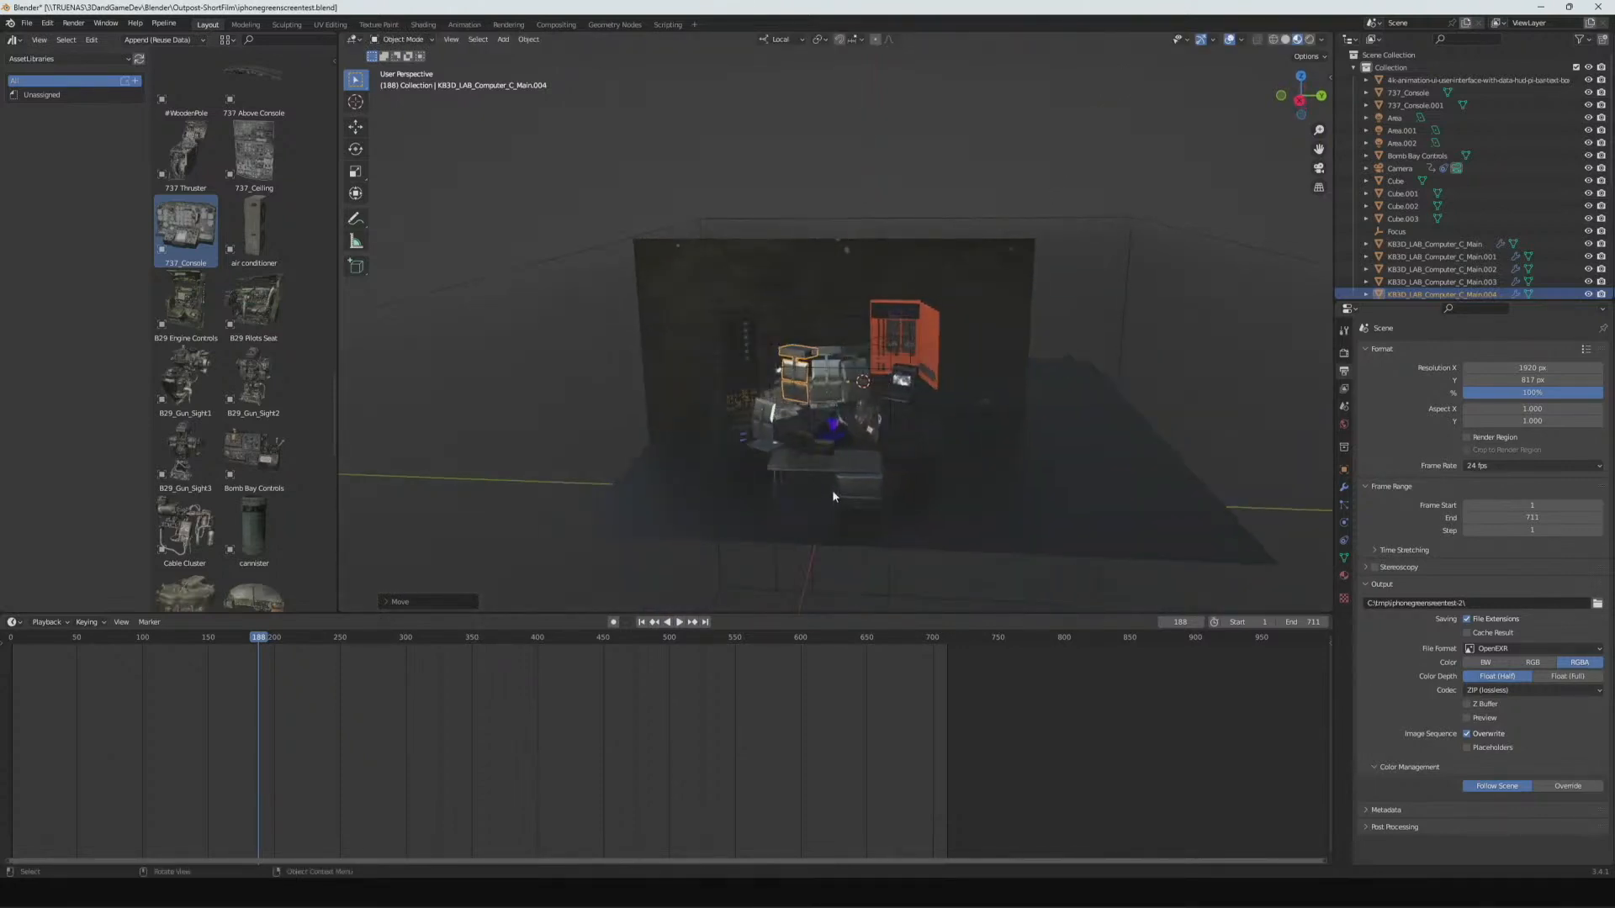
scroll(831, 491, up, 3)
click(824, 408)
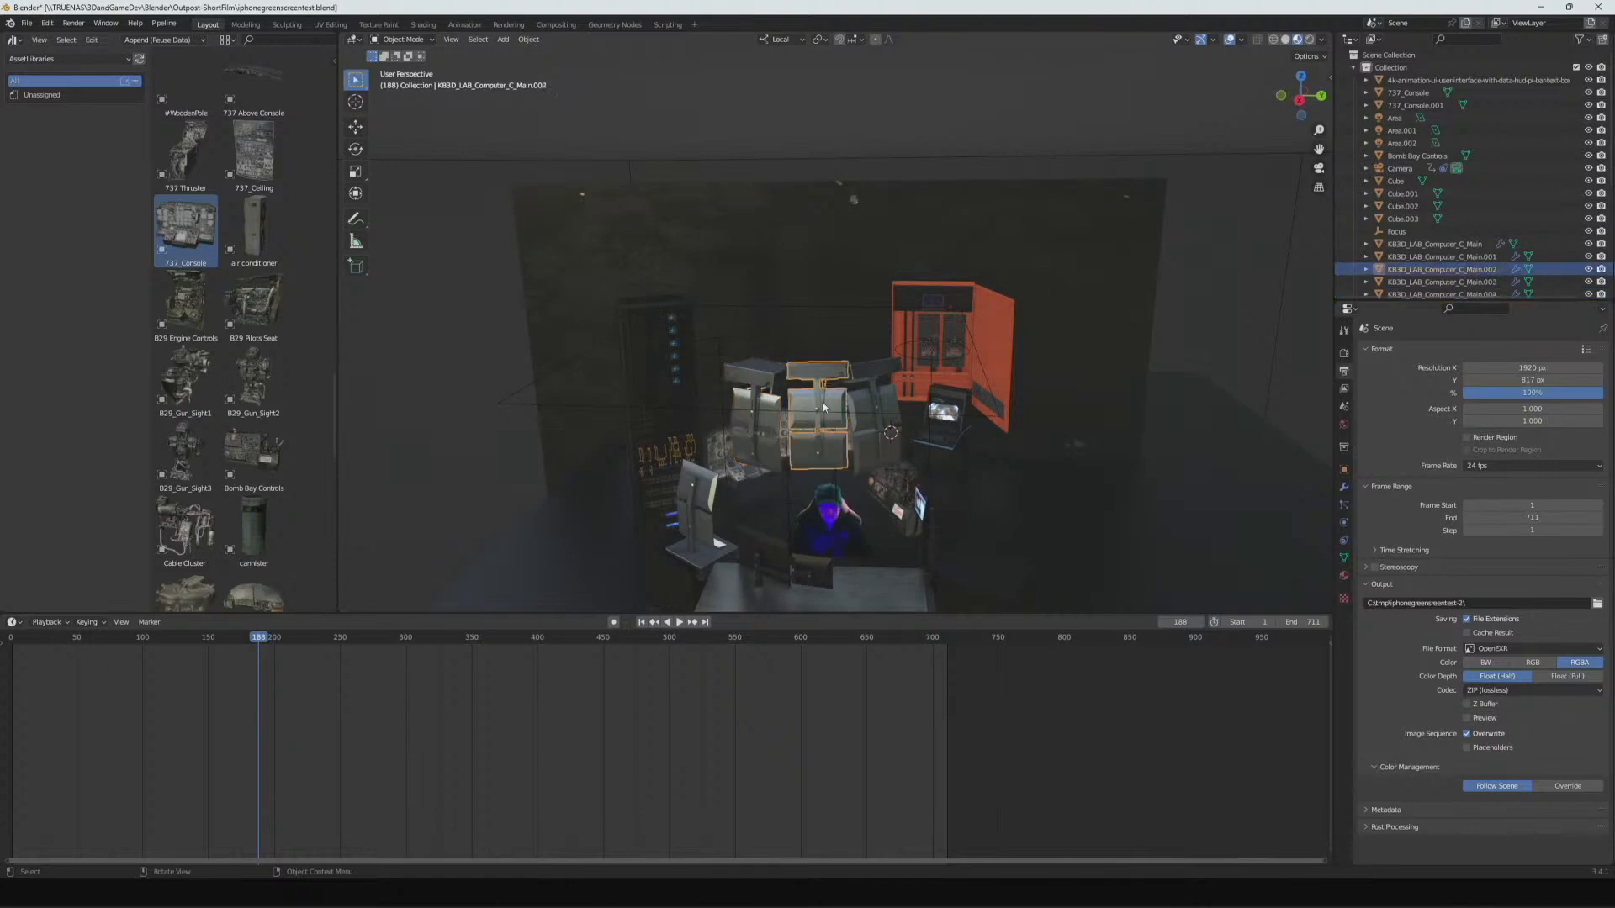
click(757, 406)
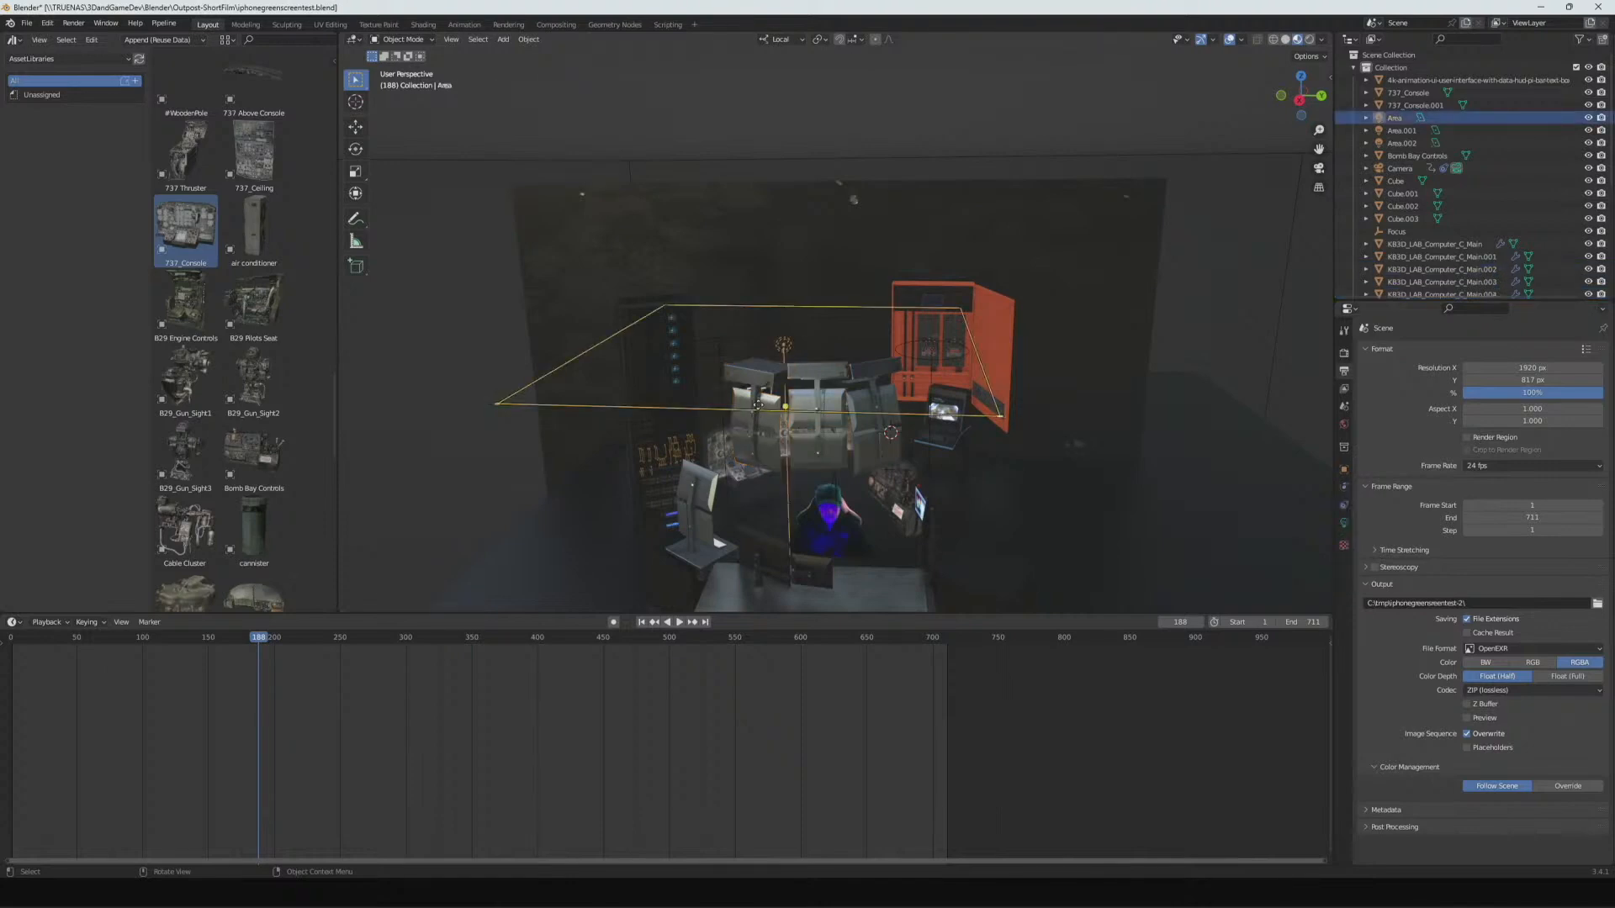
click(766, 433)
key(g)
key(y)
key(y)
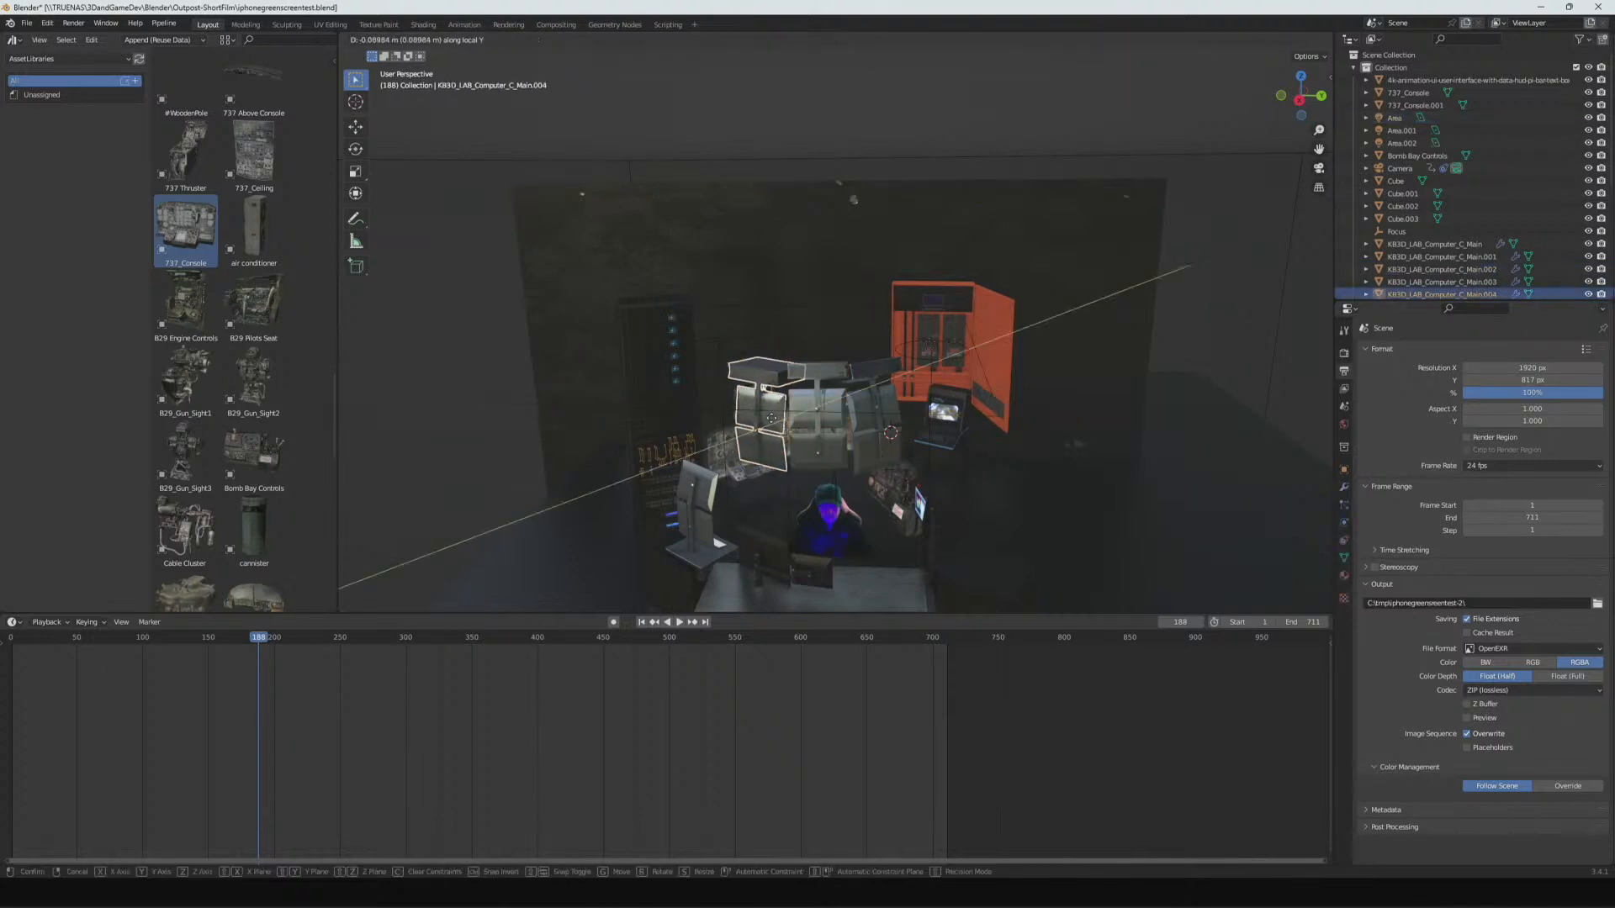
click(771, 412)
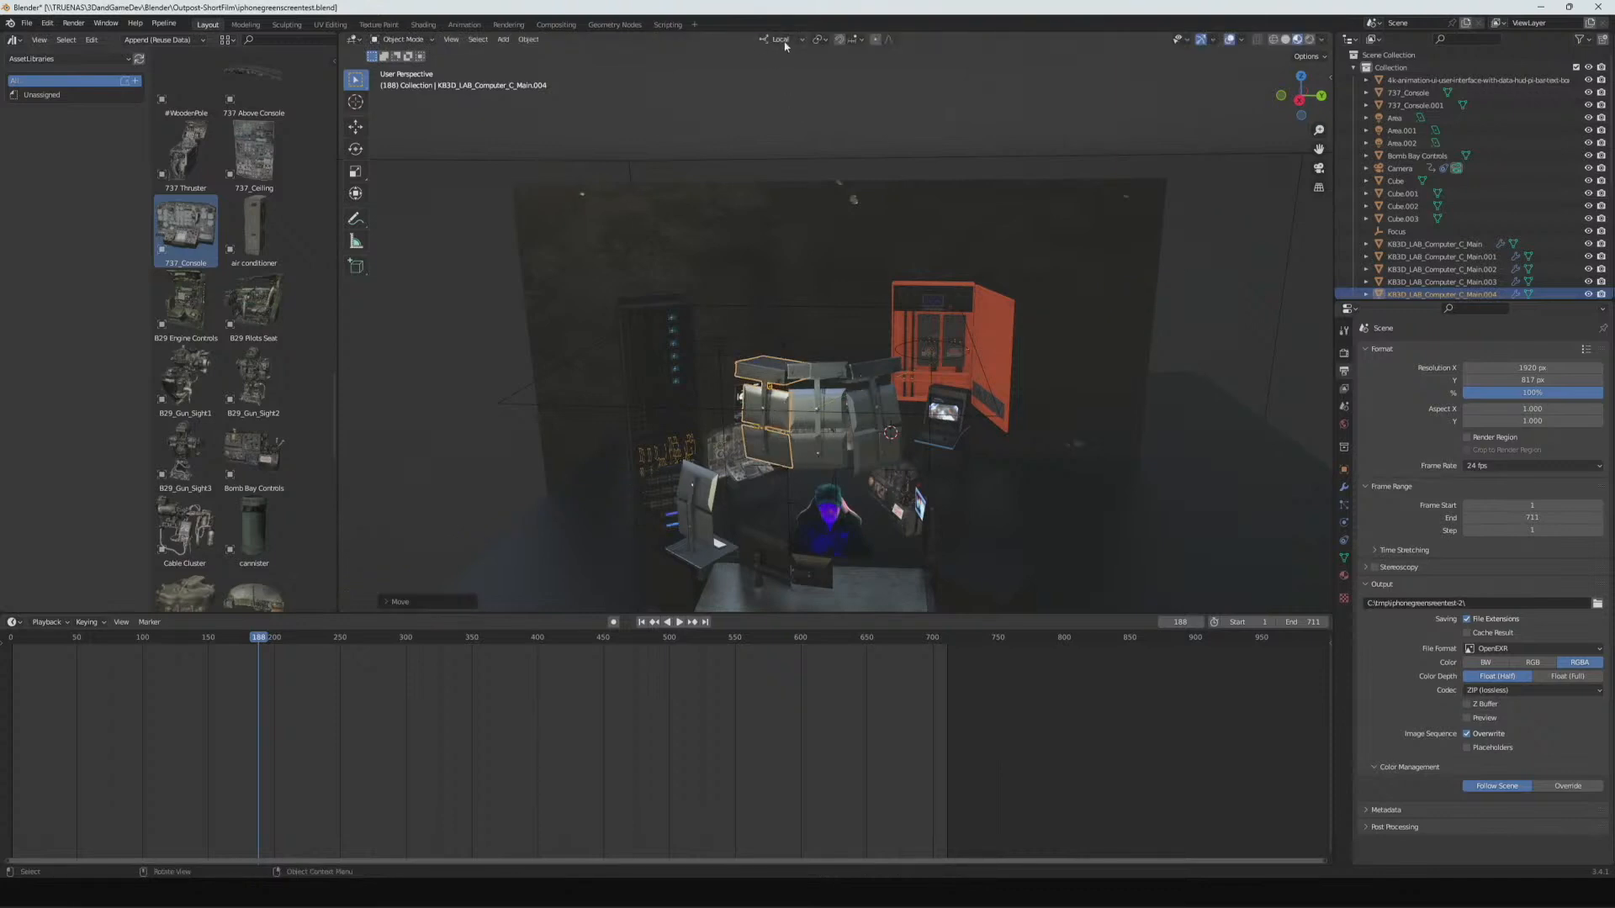
key(g)
key(y)
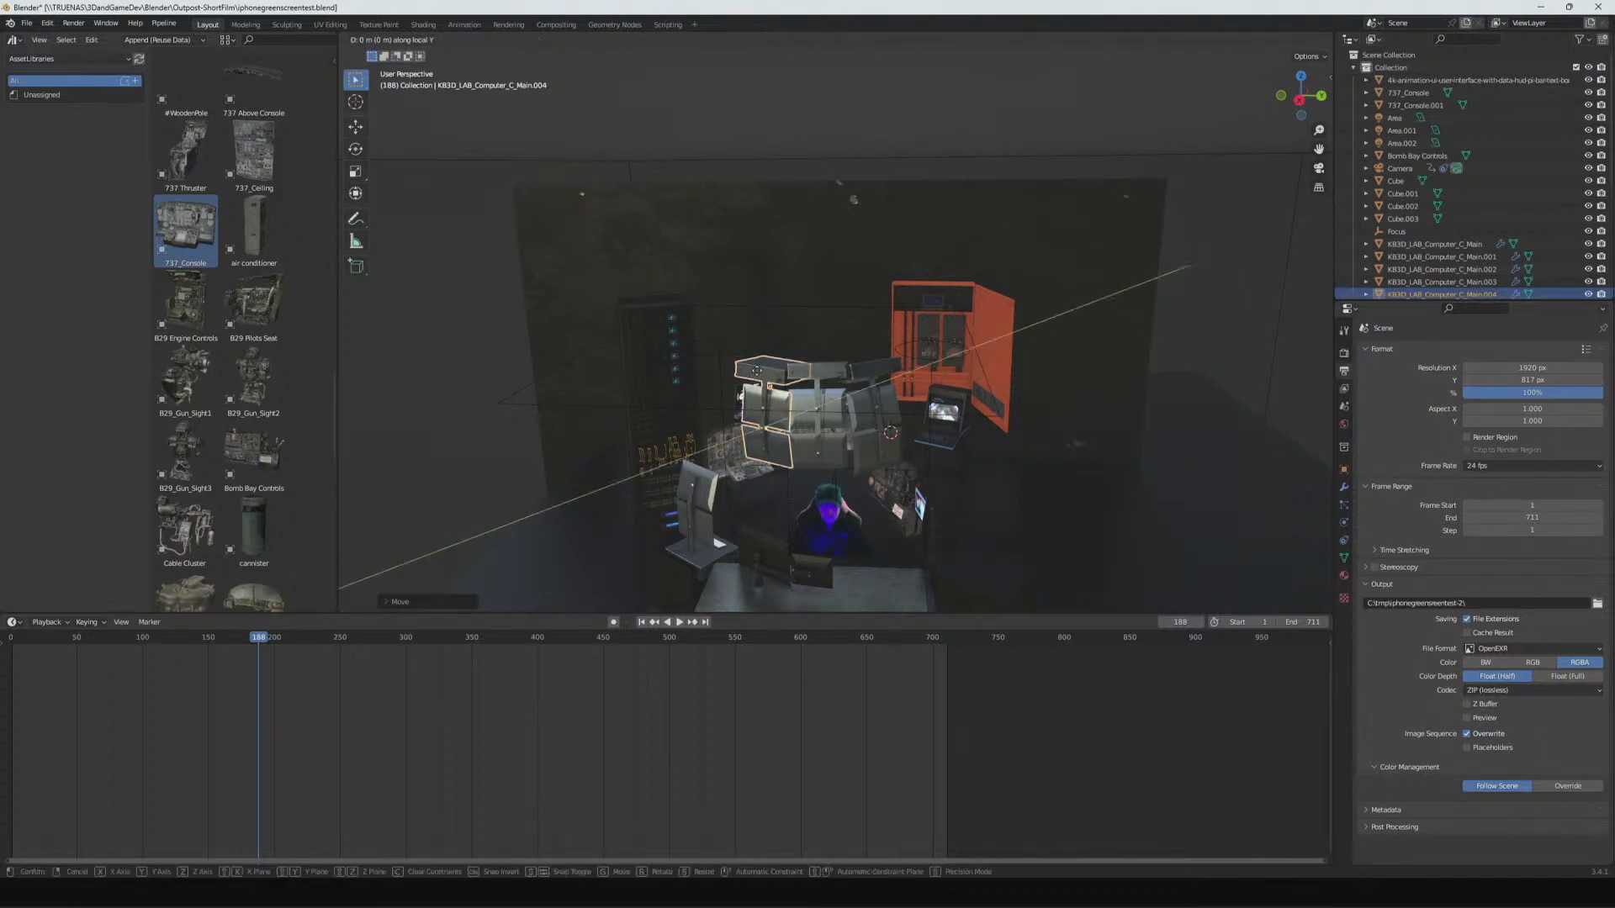
click(748, 371)
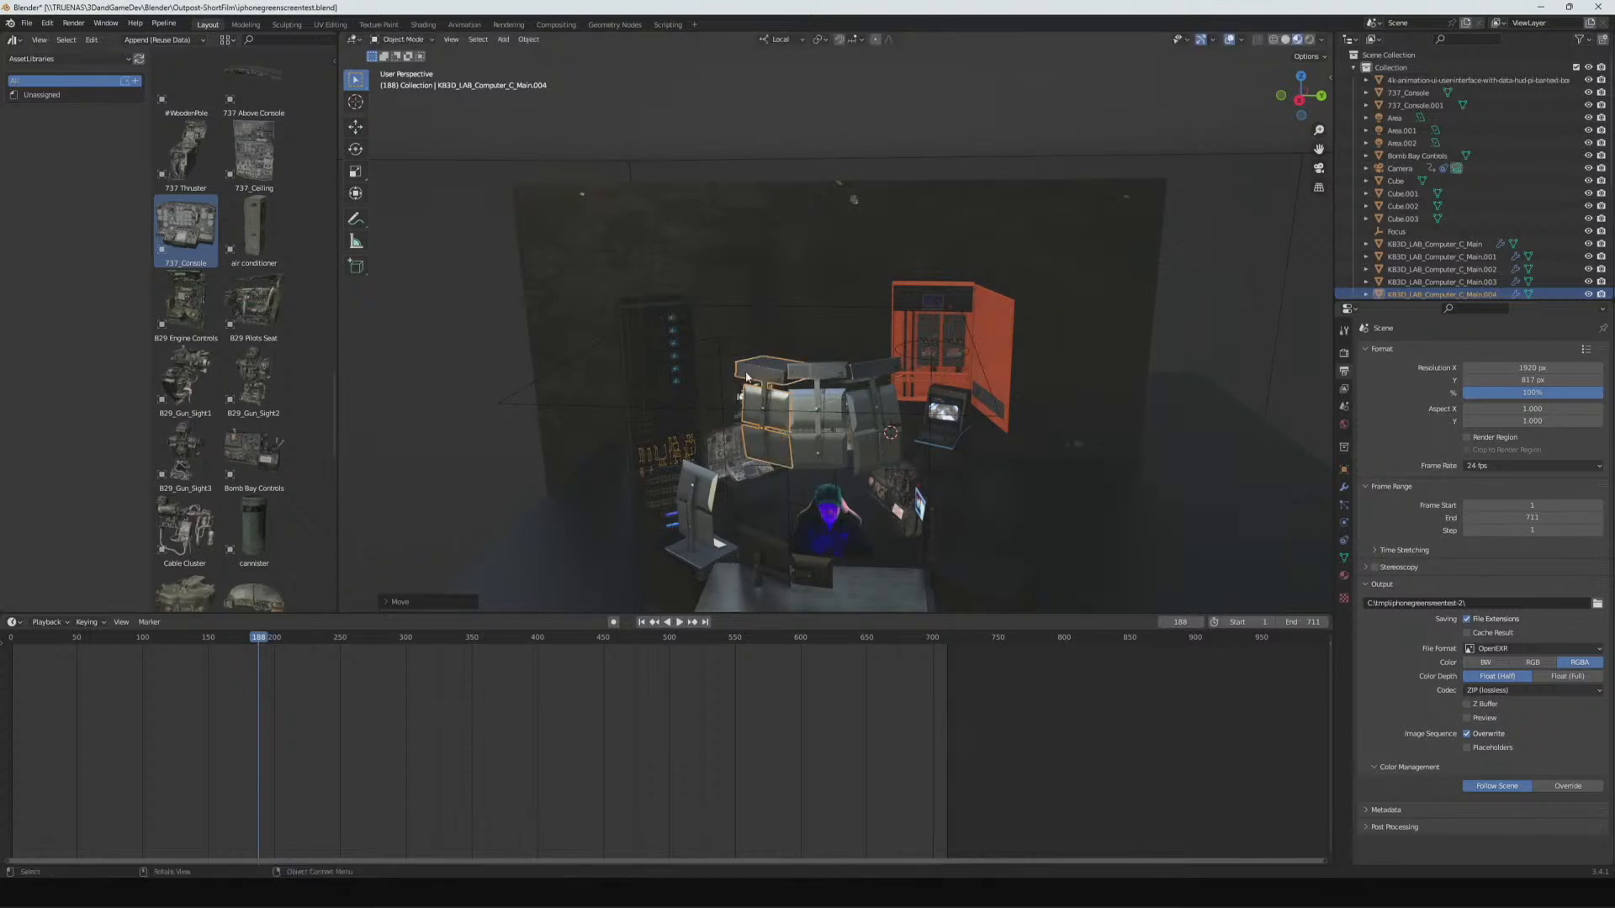
- Rotate the left hanging monitor stack slightly around its local Z axis to angle it against the middle stack
key(g)
key(y)
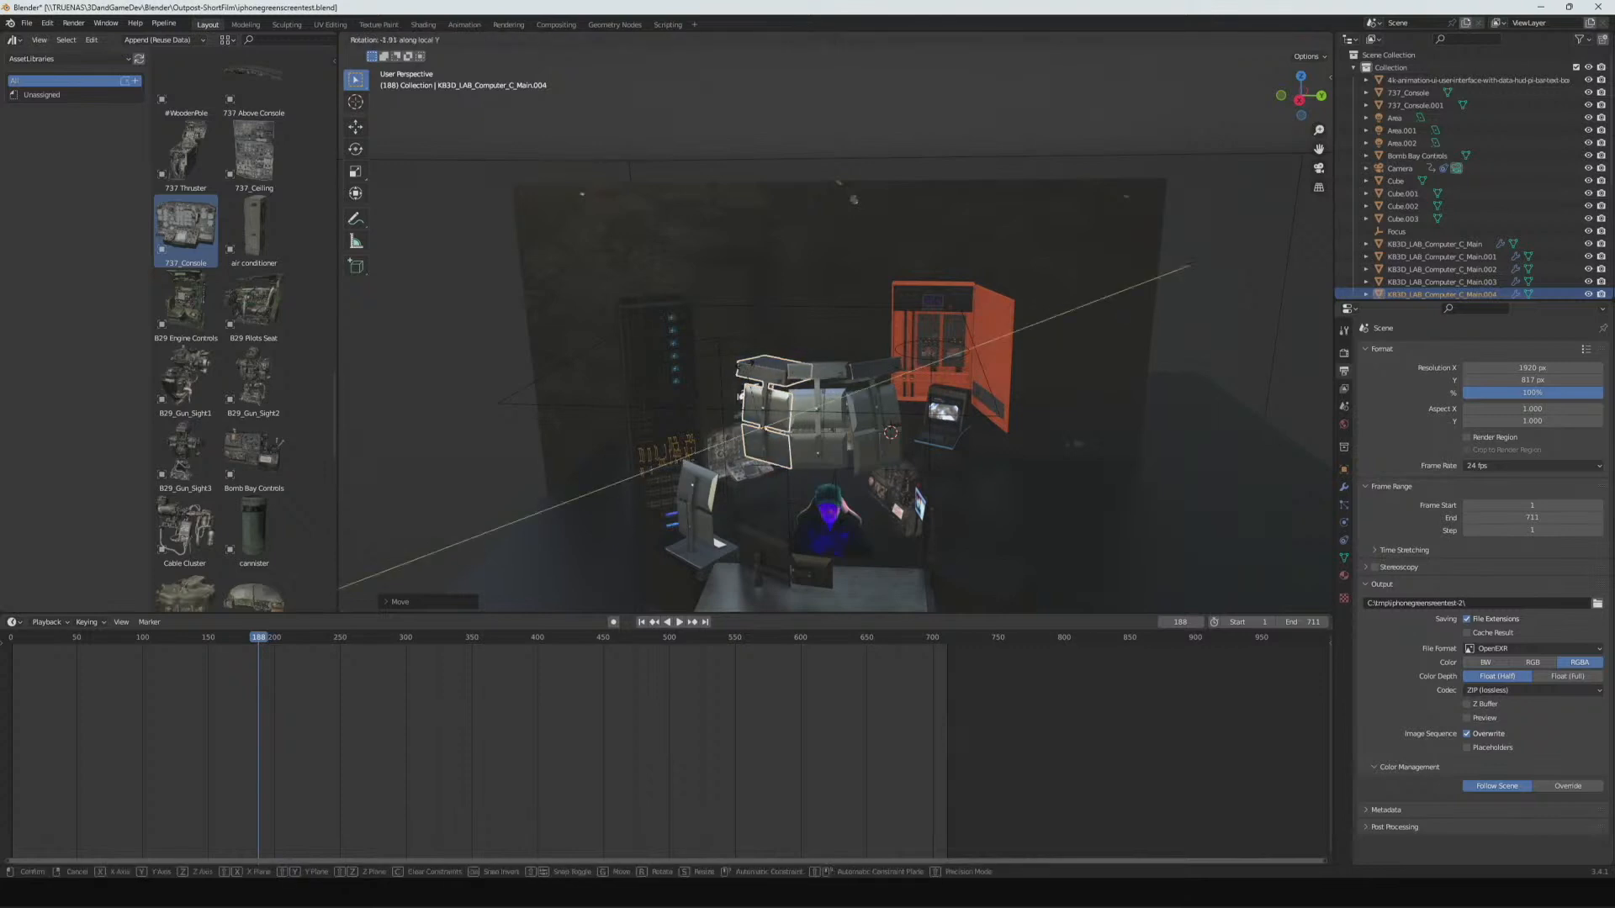
click(748, 383)
key(r)
key(z)
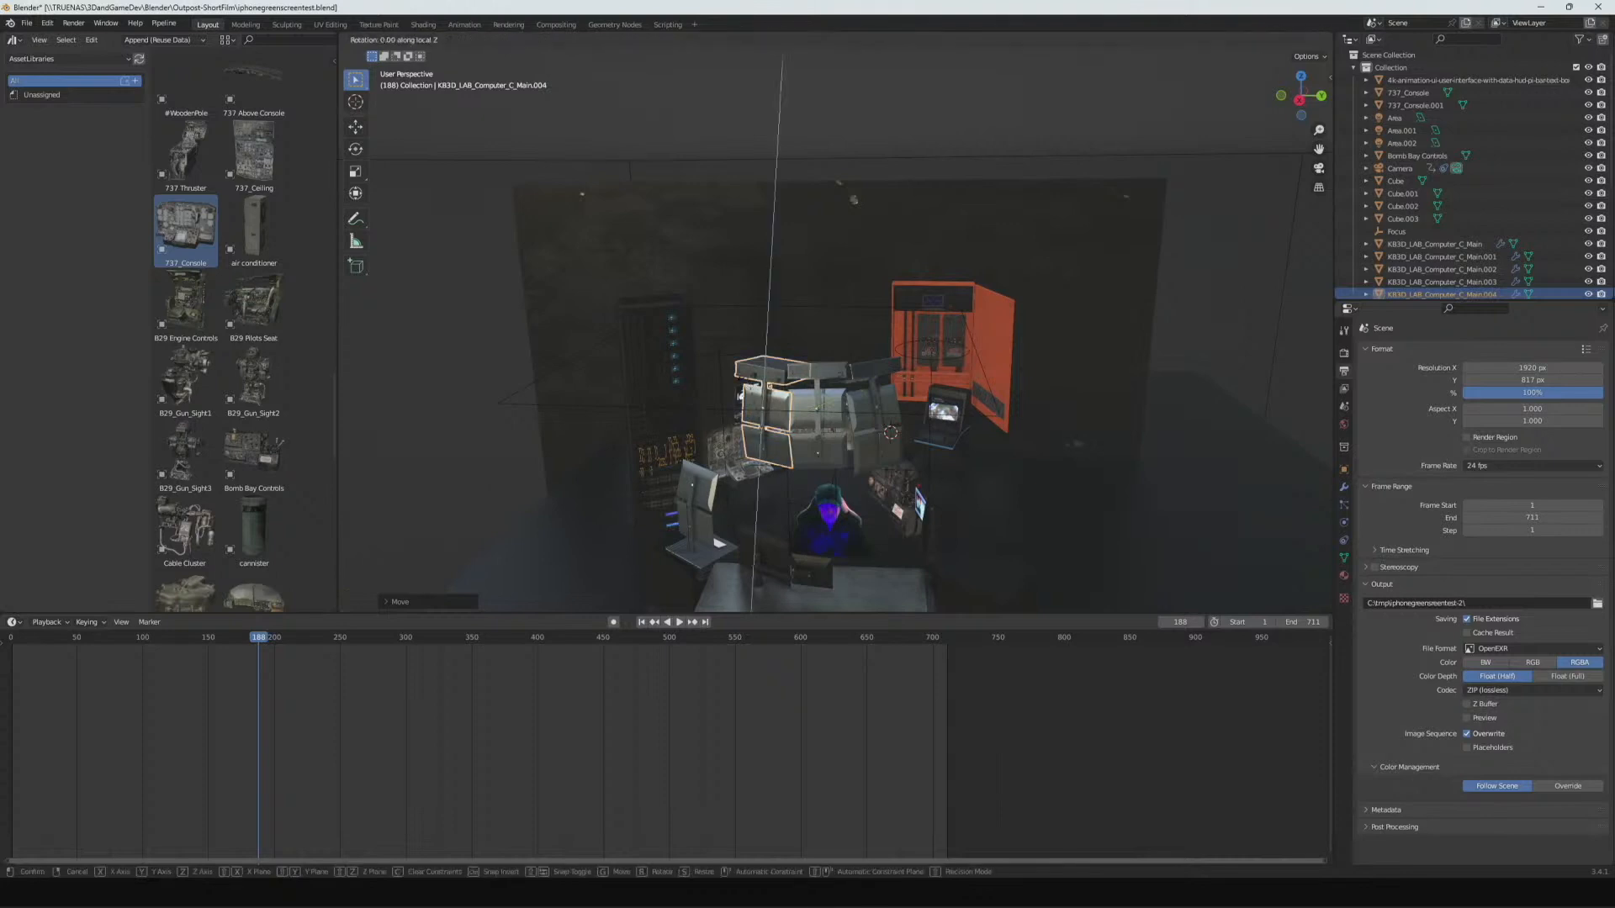
click(741, 395)
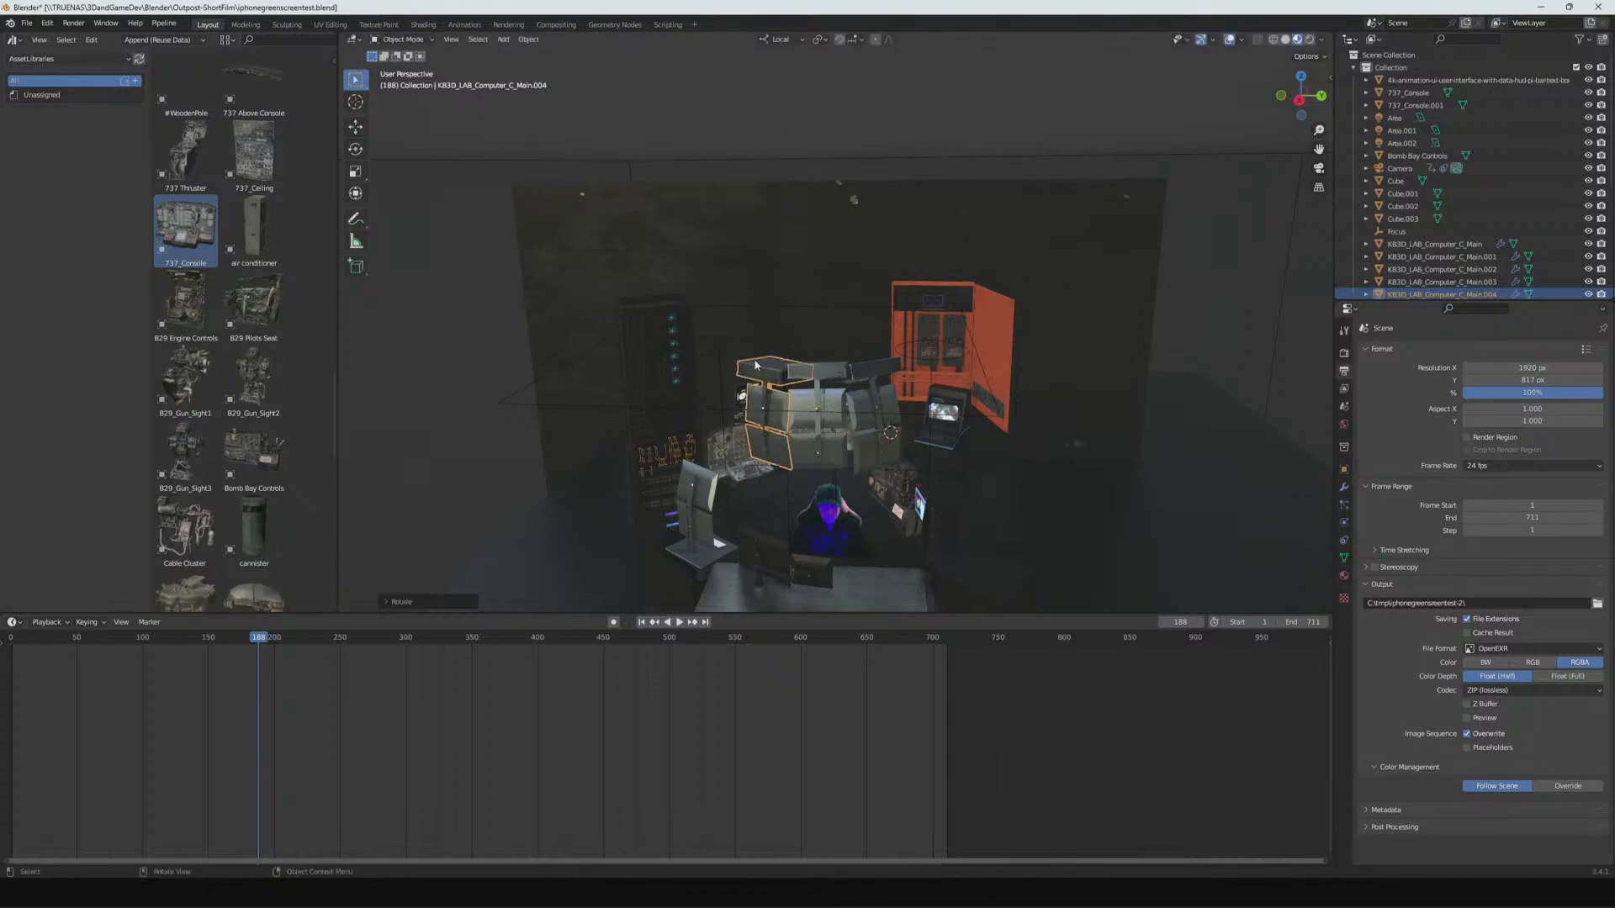
- Shift the angled left monitor stack along its local Y and X axes to line it up beside the middle stack
key(g)
key(y)
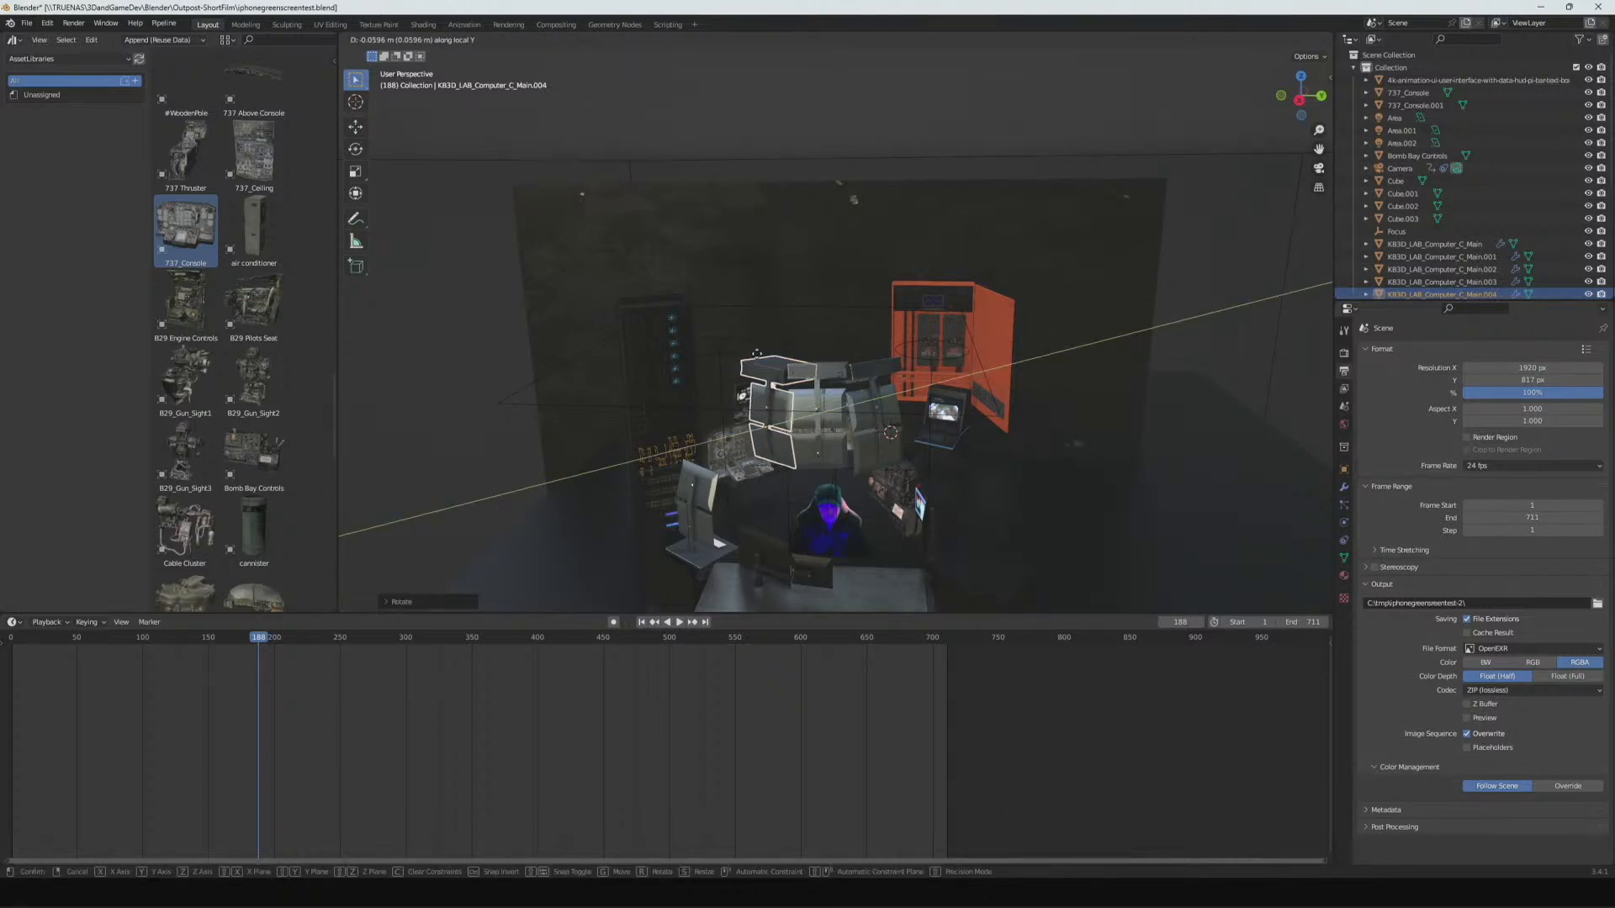
click(748, 357)
key(g)
key(x)
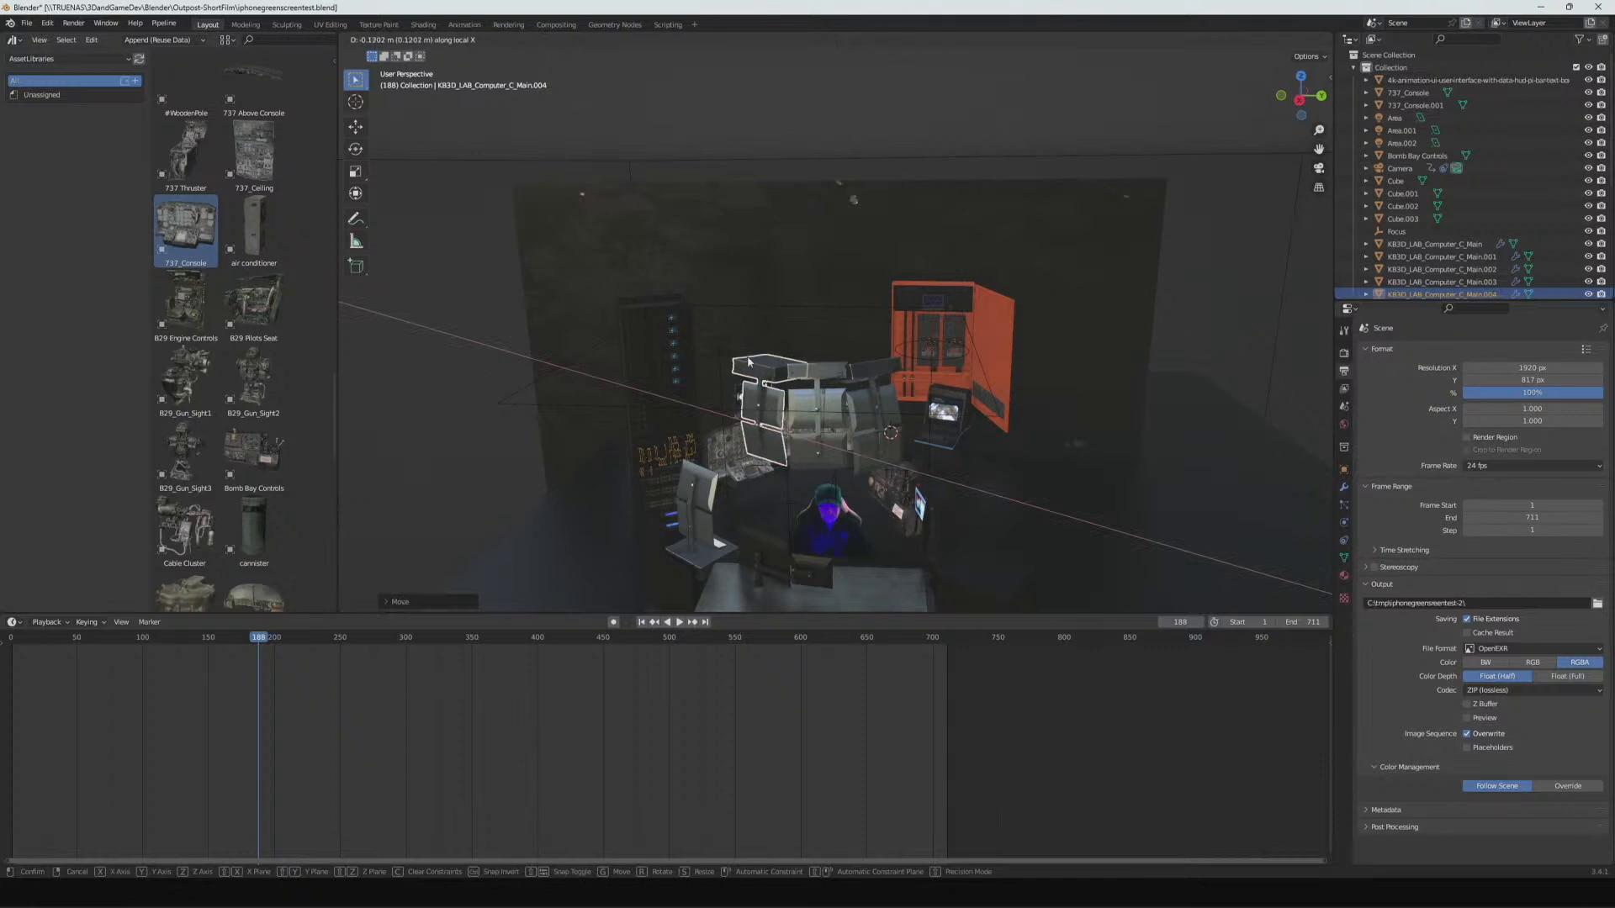
click(748, 357)
- Rotate the right hanging monitor stack about 9° around its local X axis and start repositioning it
click(875, 409)
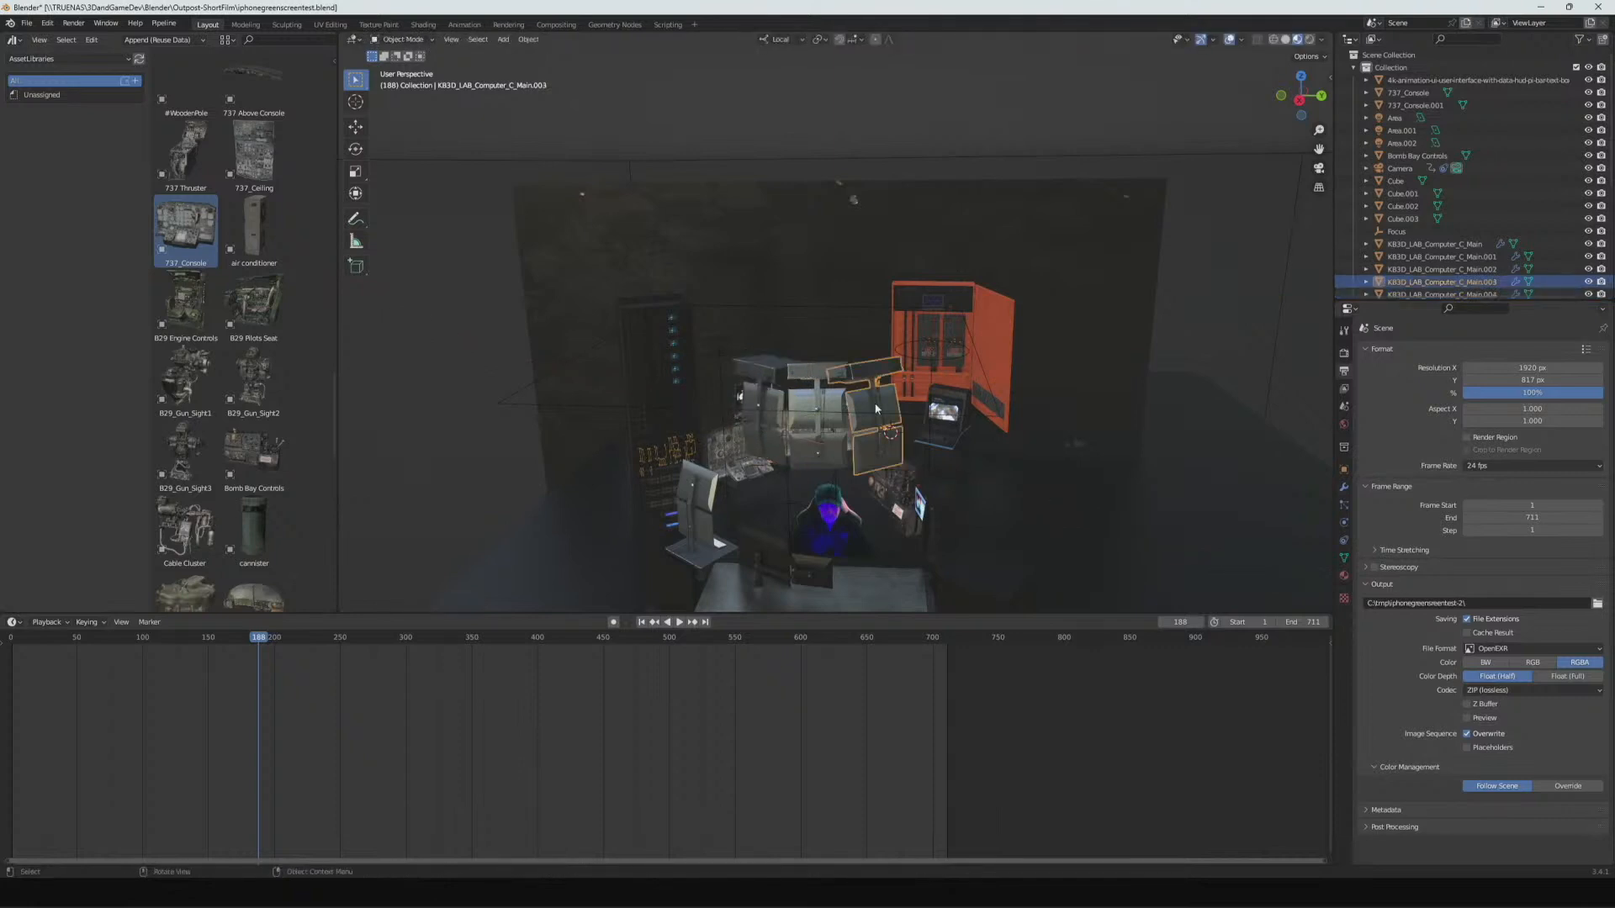
key(g)
key(y)
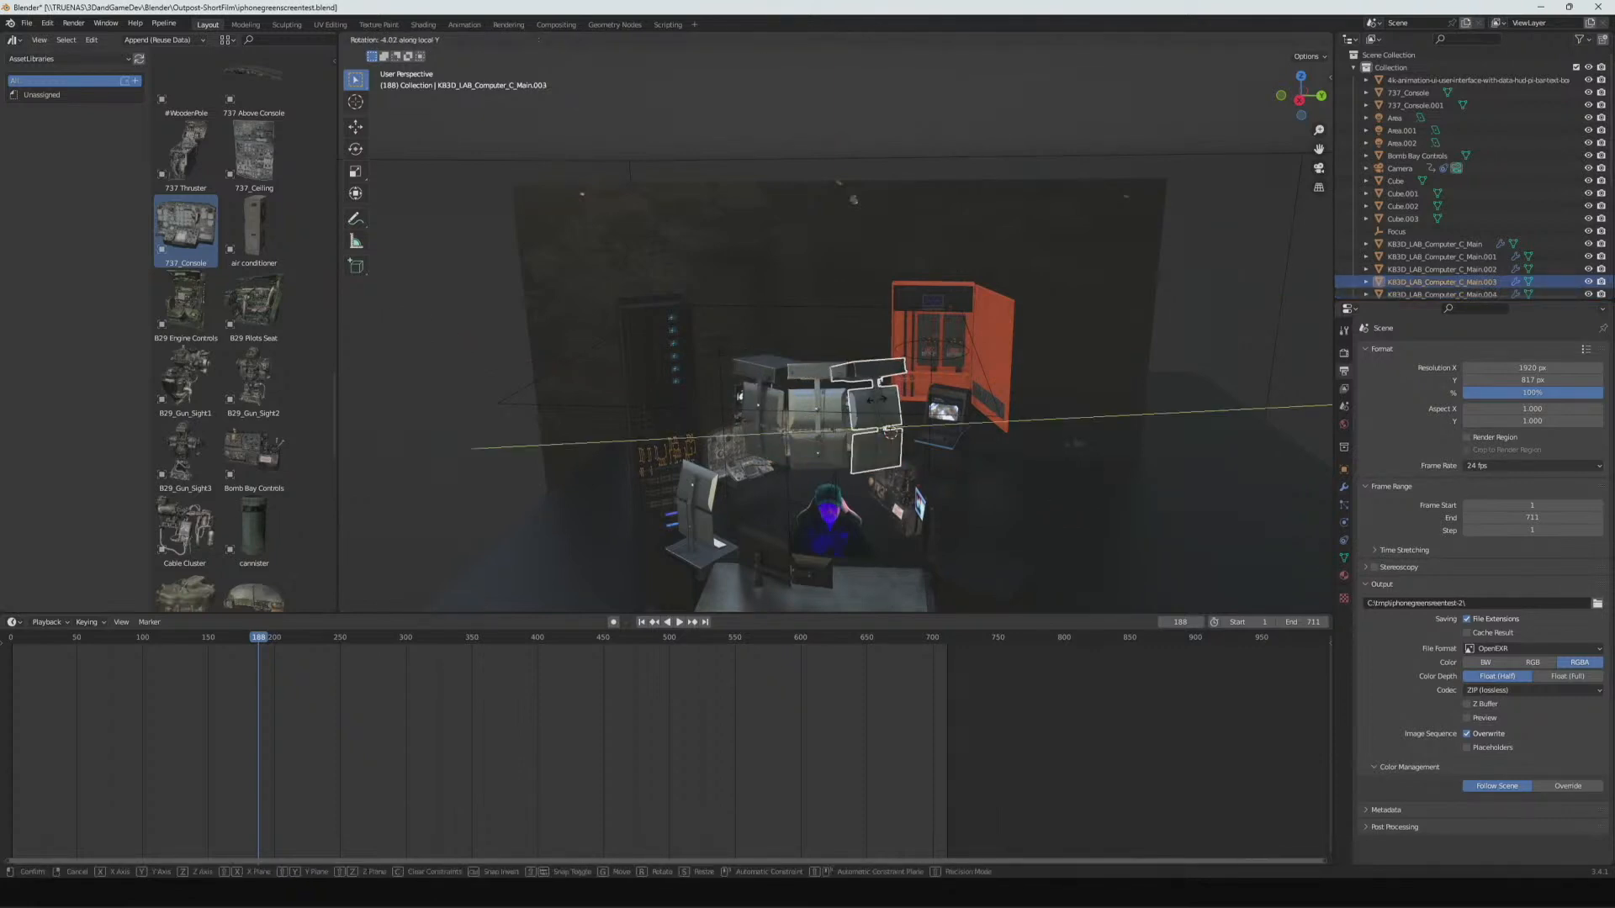
right_click(877, 406)
key(r)
key(x)
key(x)
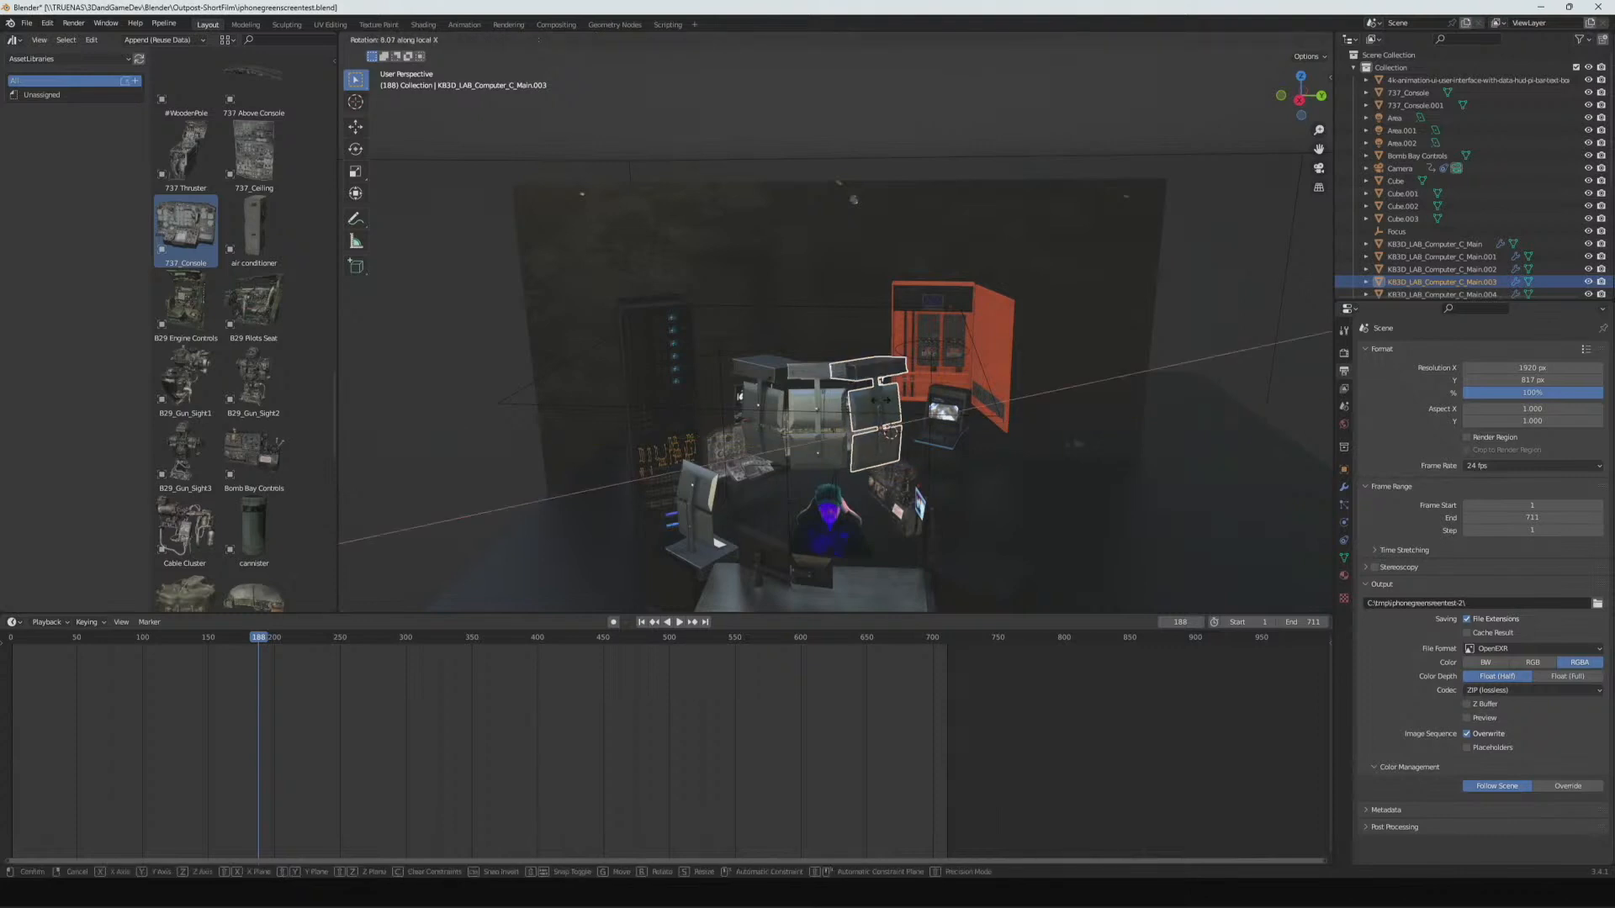
click(881, 400)
key(g)
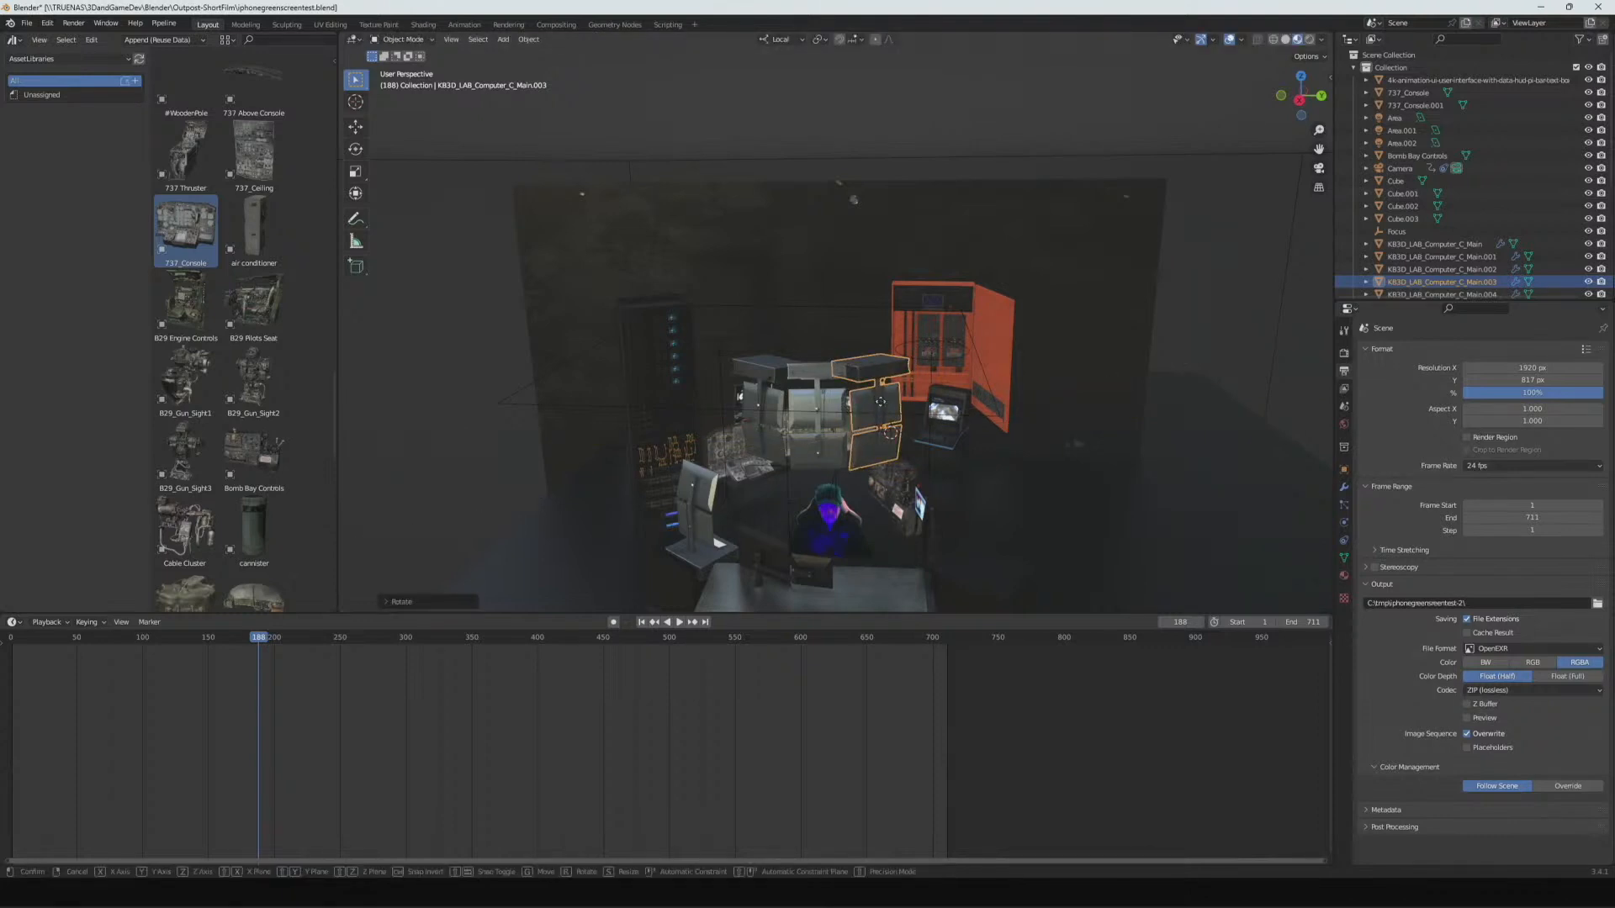
- Reposition the right-hand hanging monitor stack (KB3D_LAB_Computer_C_Main.003) along its local X and Y axes beside the centre stack
key(x)
key(x)
click(889, 397)
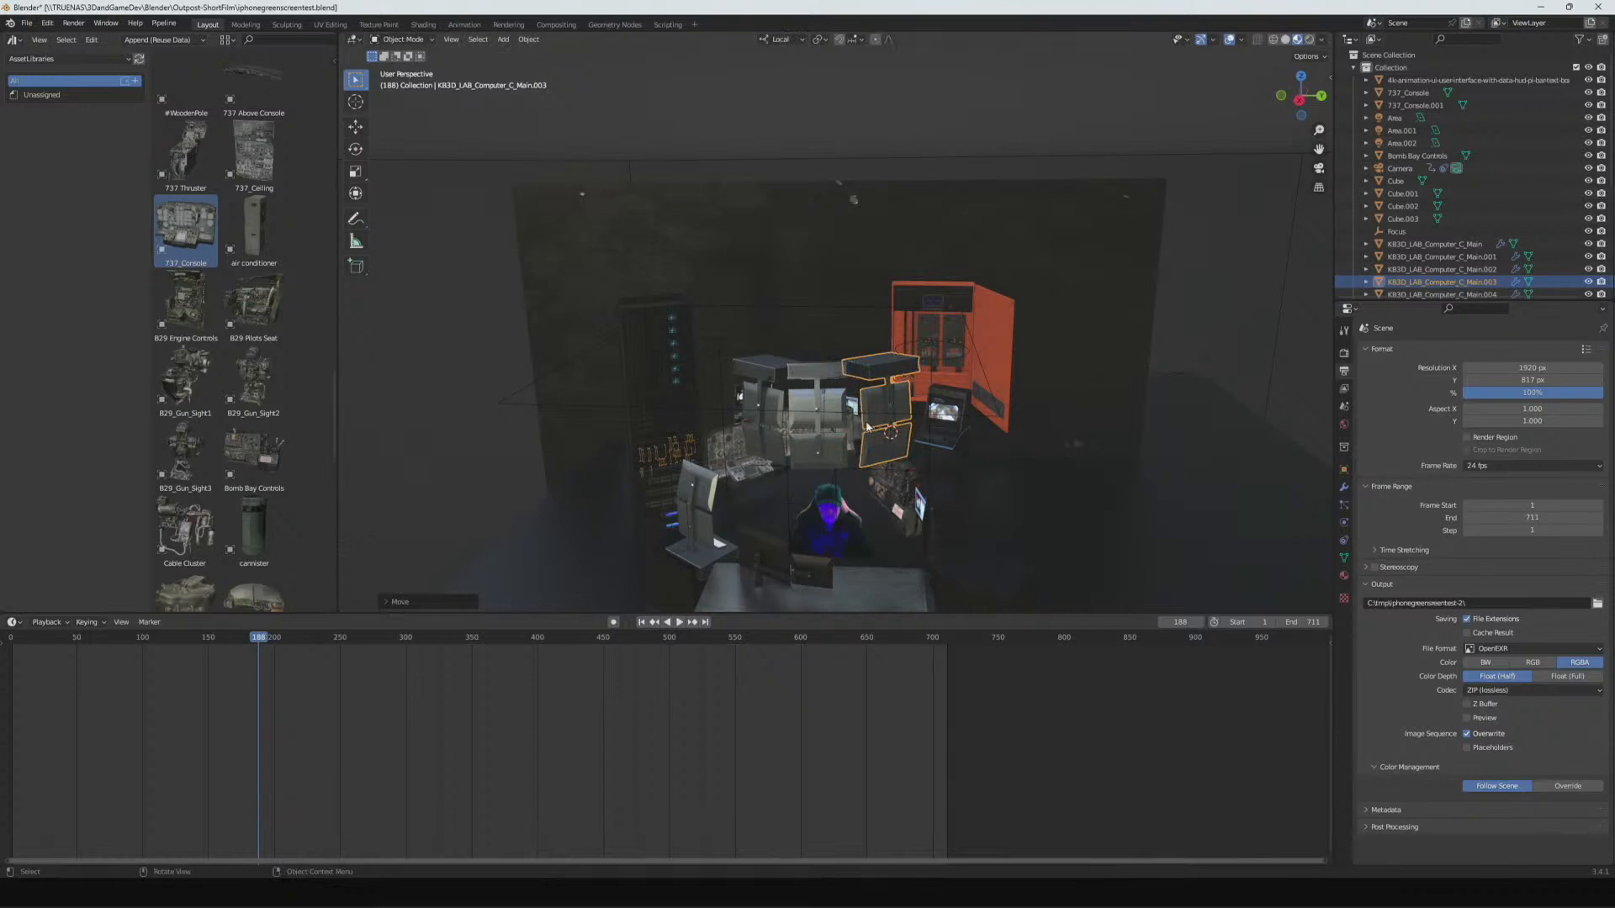
key(g)
key(y)
key(y)
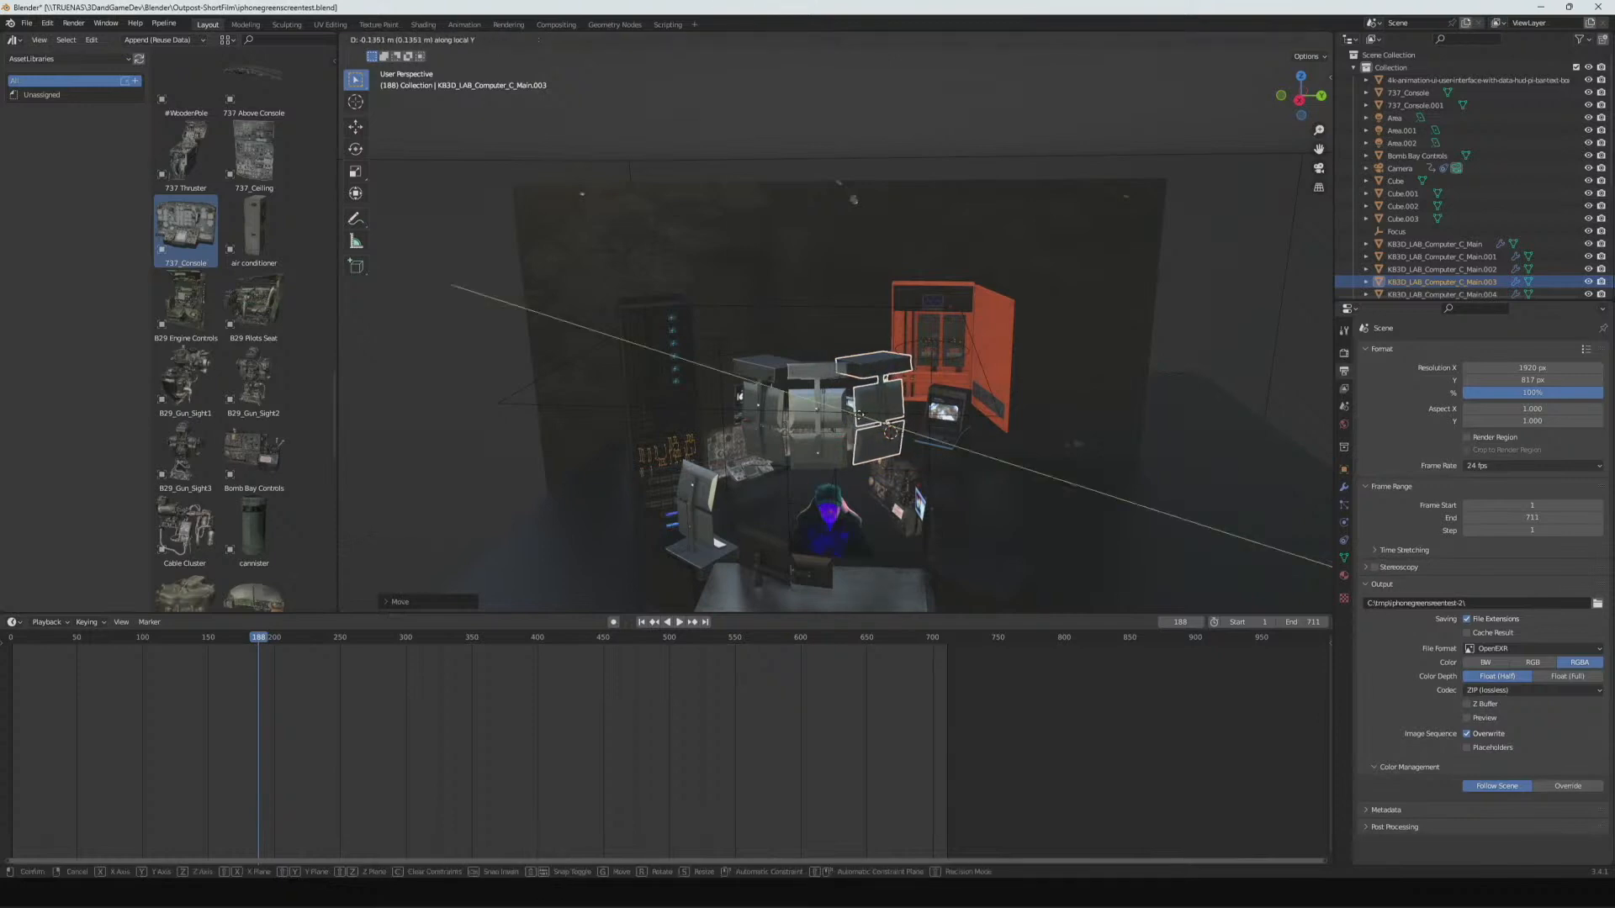
click(861, 417)
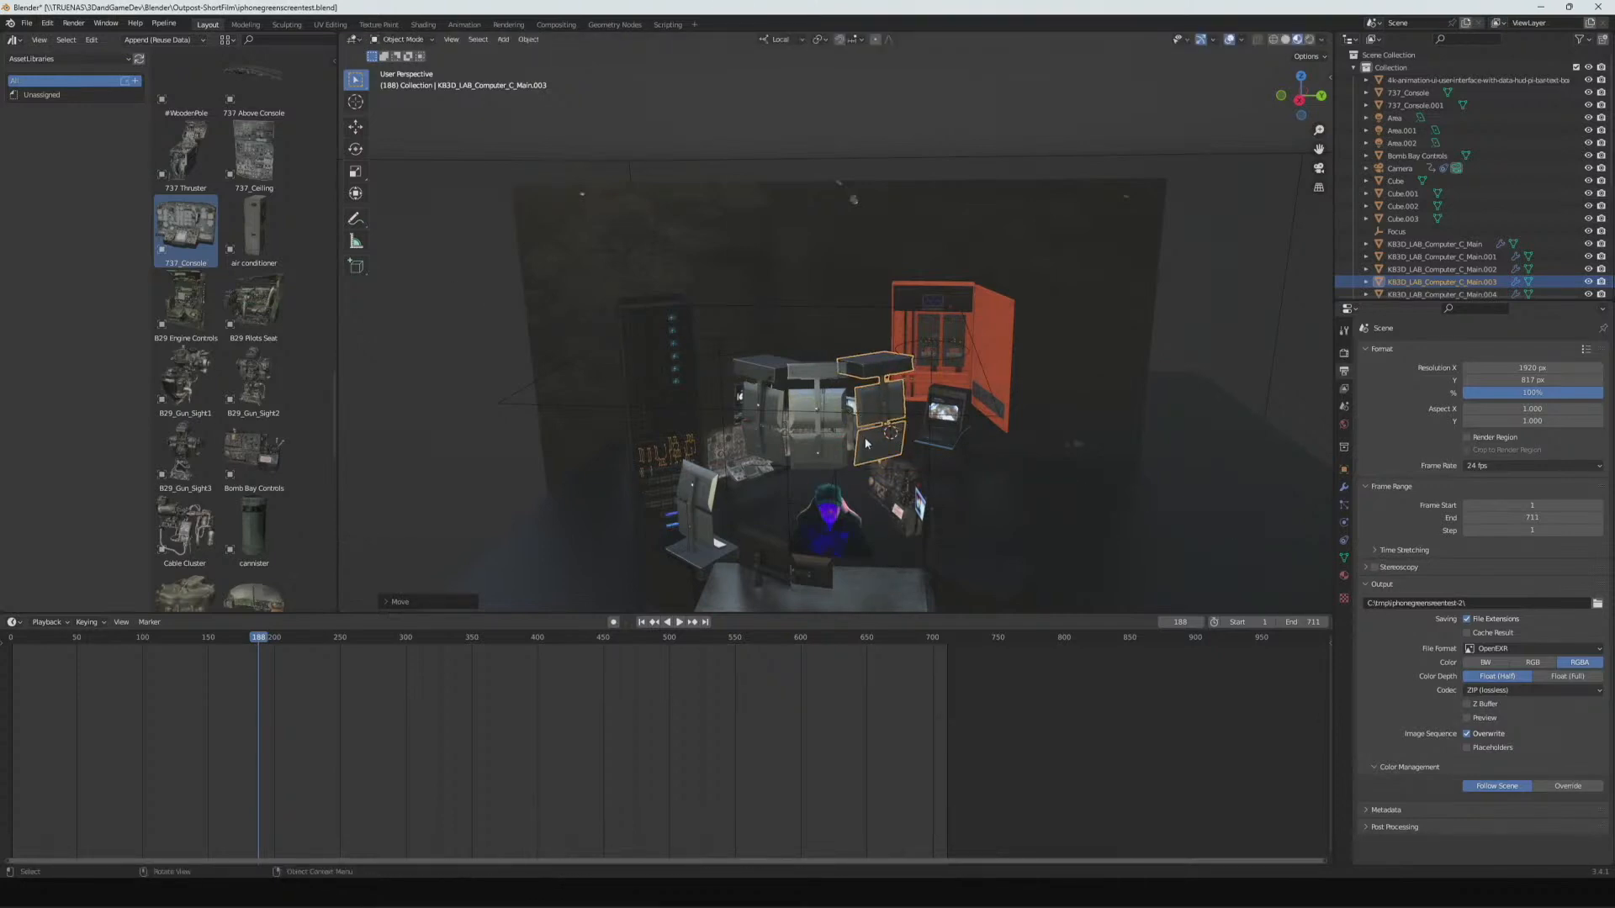
- Nudge the left-hand hanging monitor stack (KB3D_LAB_Computer_C_Main.004) along its local Z axis to line it up with the centre stack
middle_drag(866, 443, 867, 420)
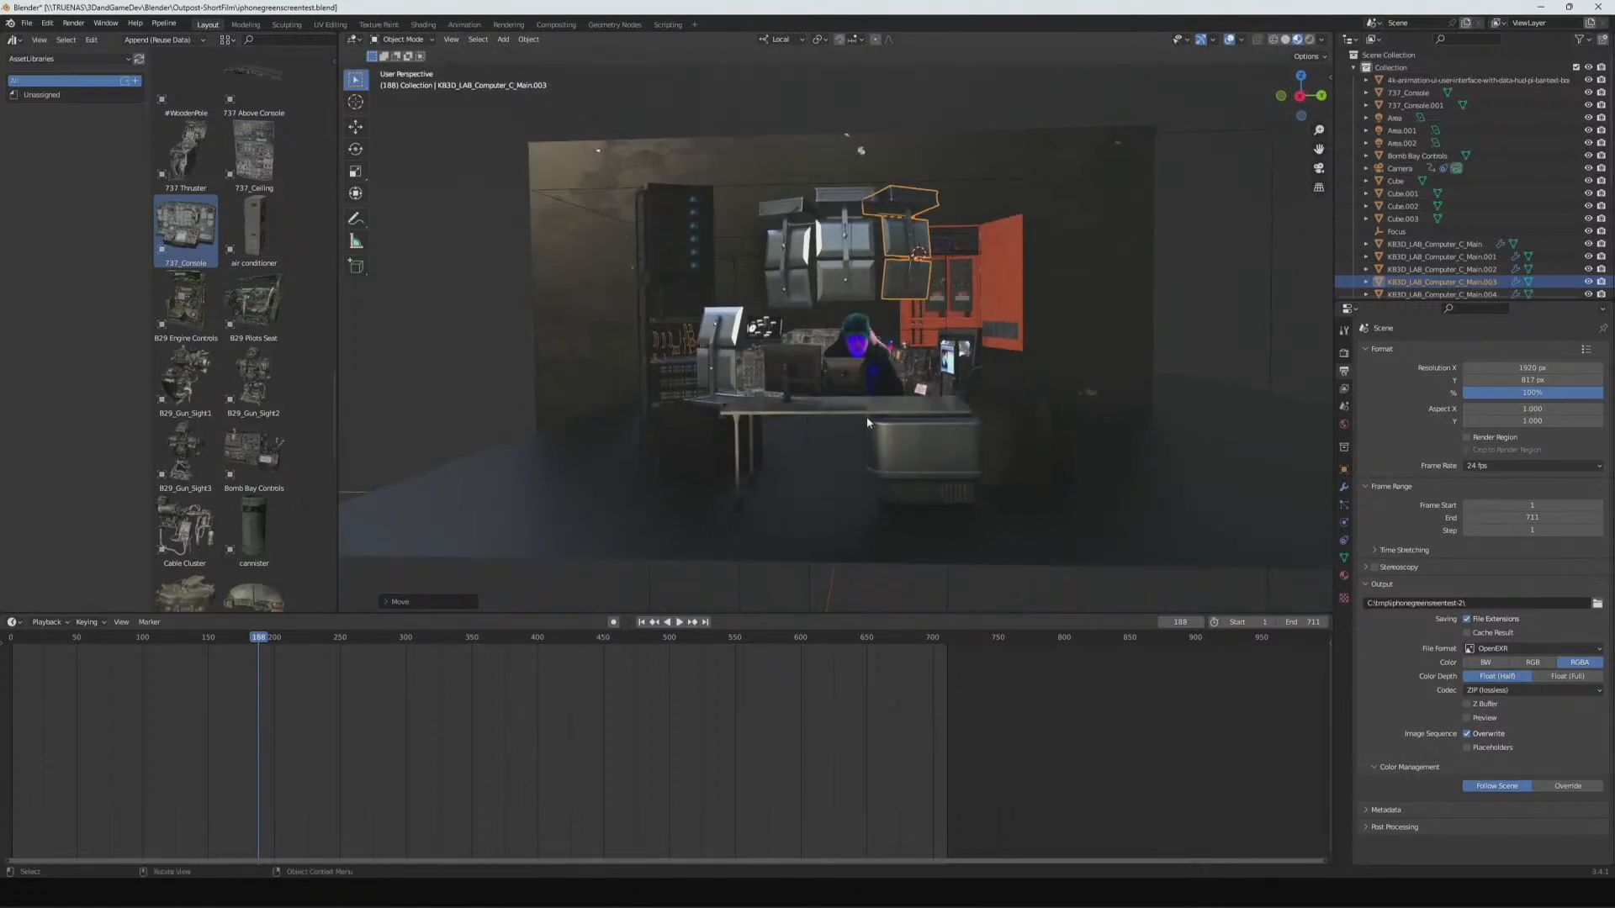
click(801, 288)
key(g)
key(z)
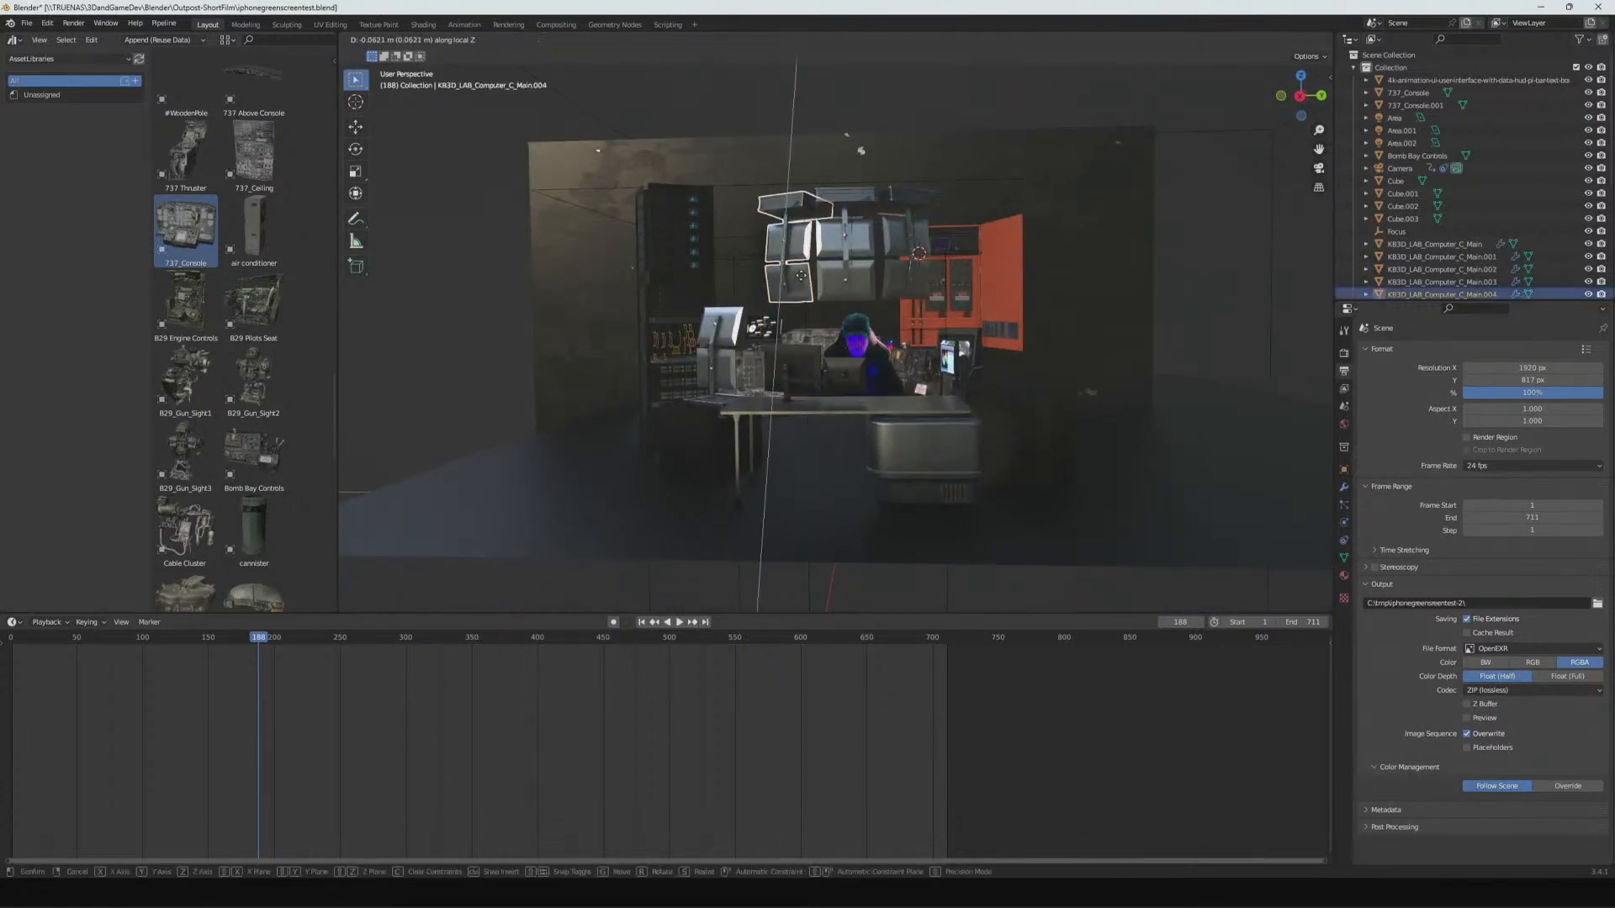
click(800, 277)
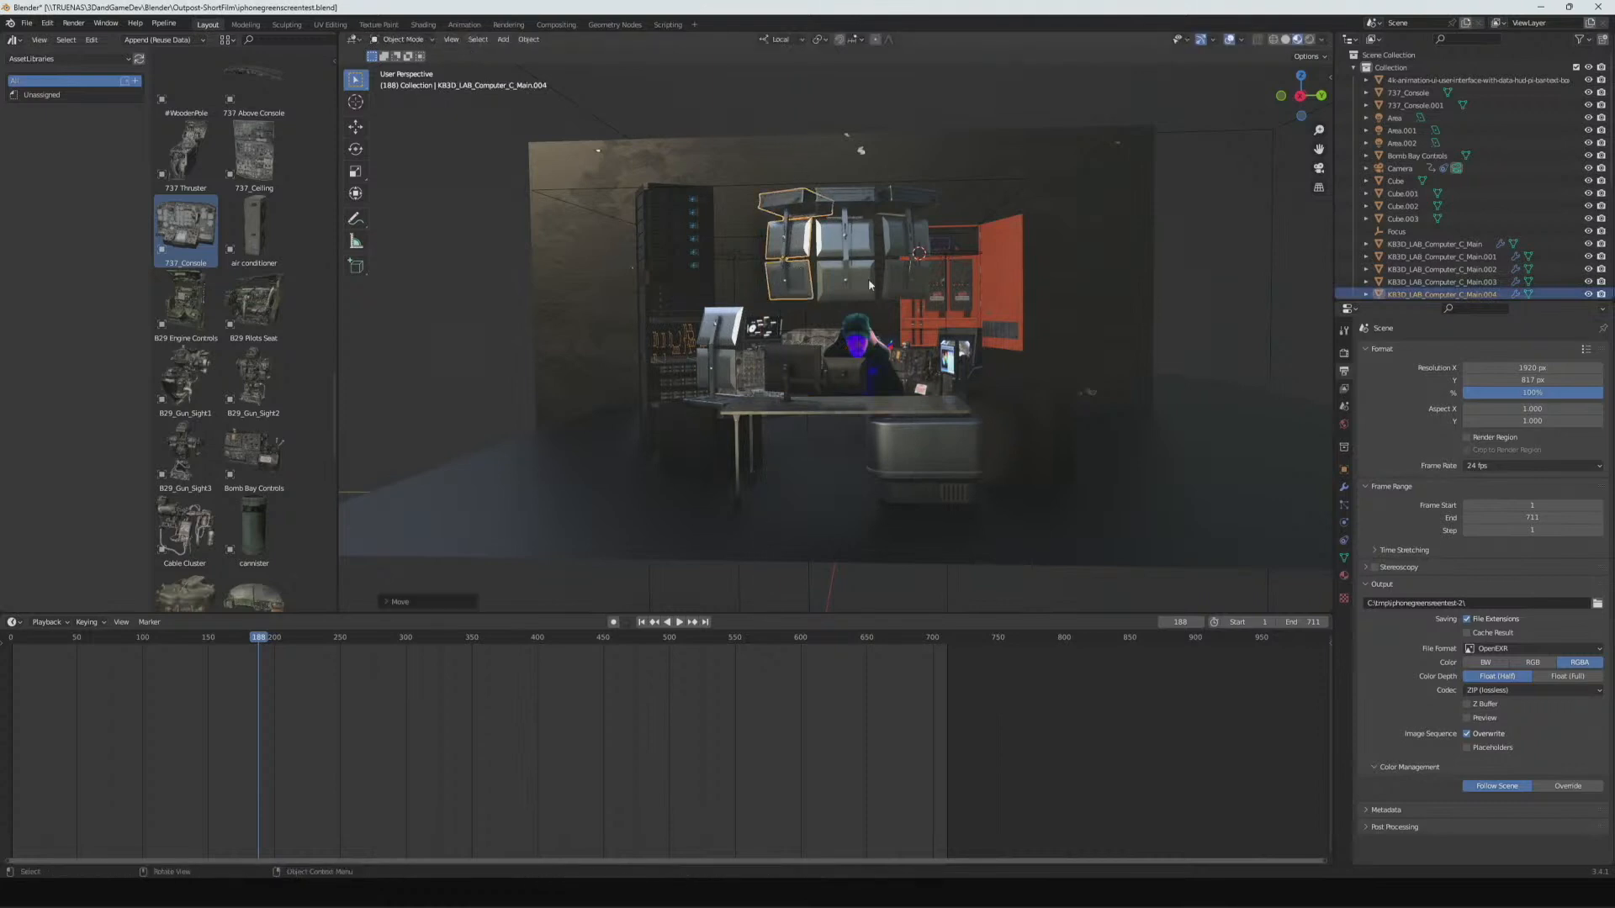
click(894, 285)
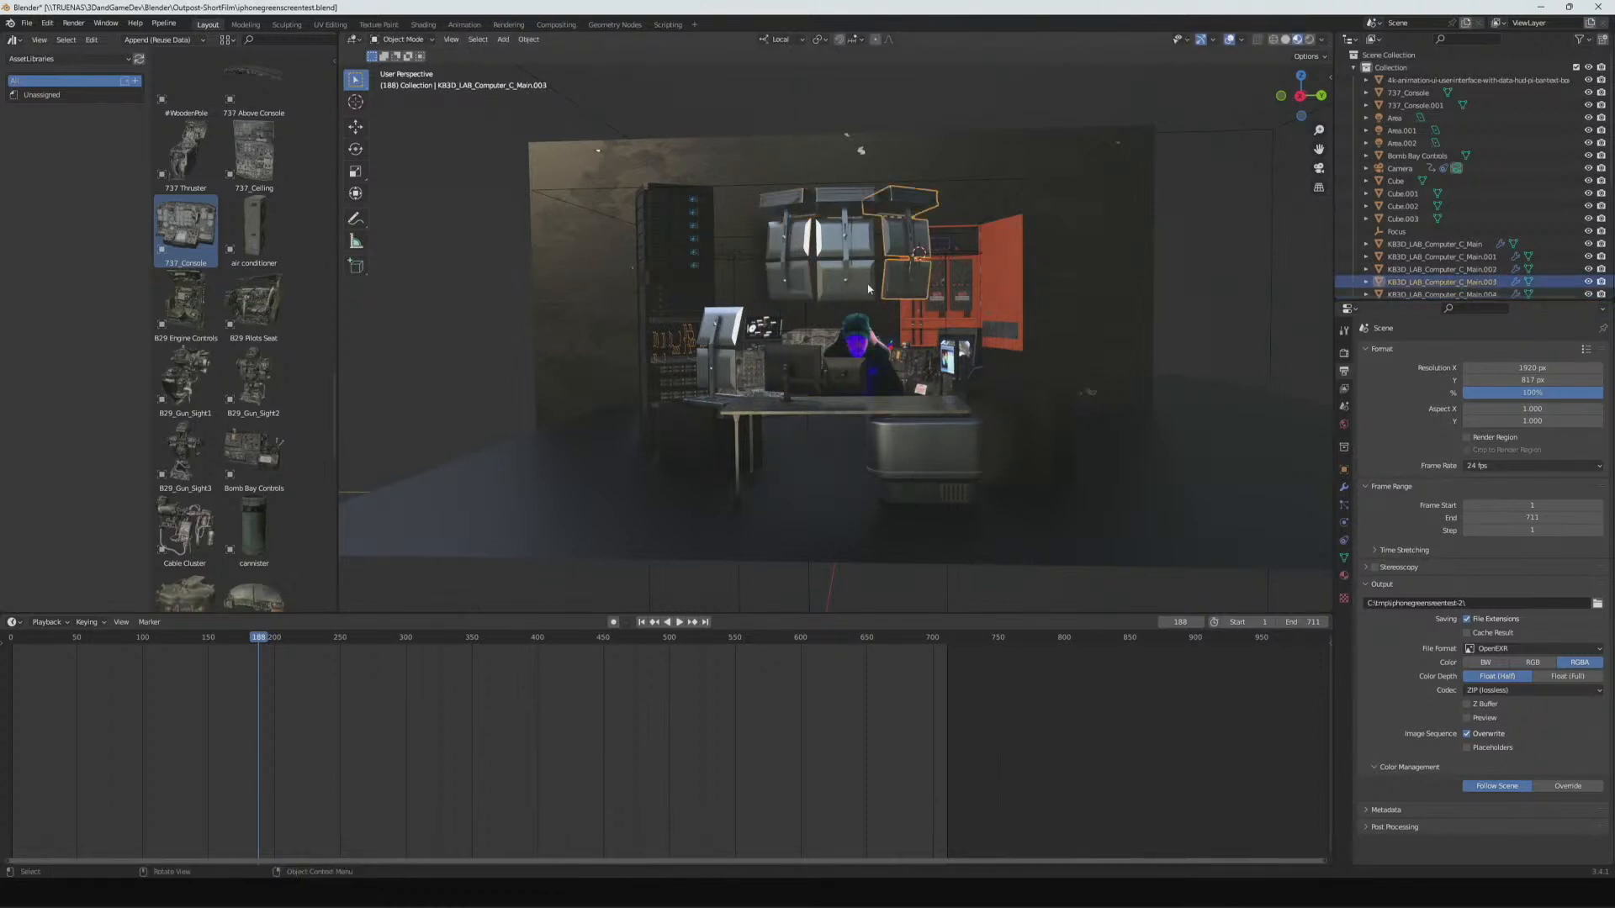
click(790, 293)
key(g)
key(z)
click(789, 291)
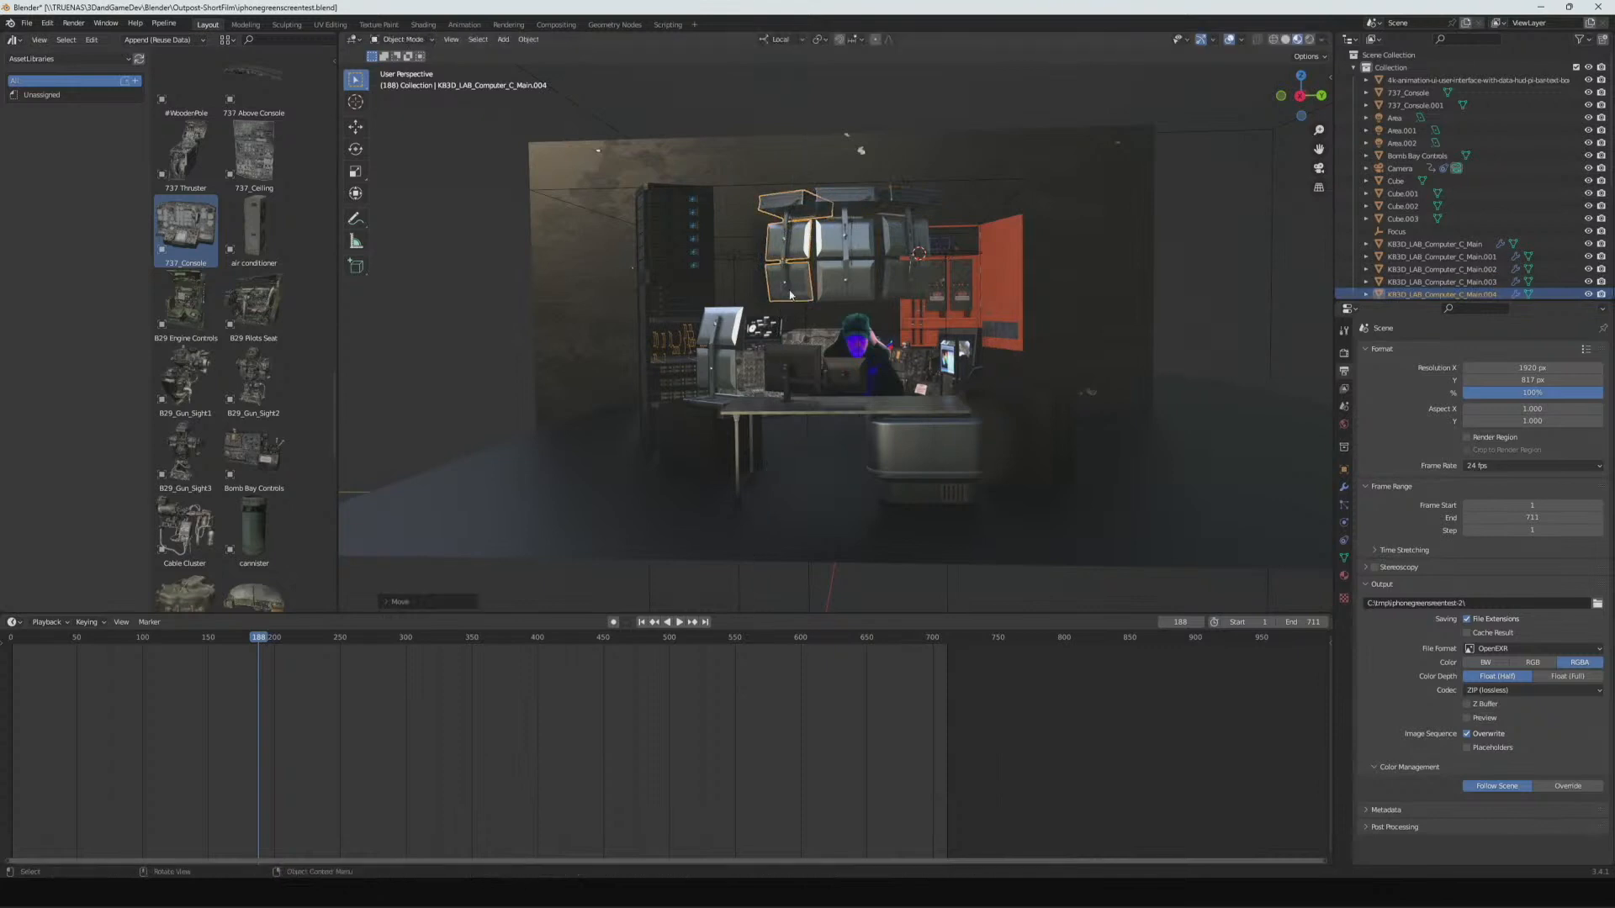
- Fine-tune the right-hand hanging monitor stack's height and depth by moving it slightly along its local Z and Y axes
click(897, 293)
key(g)
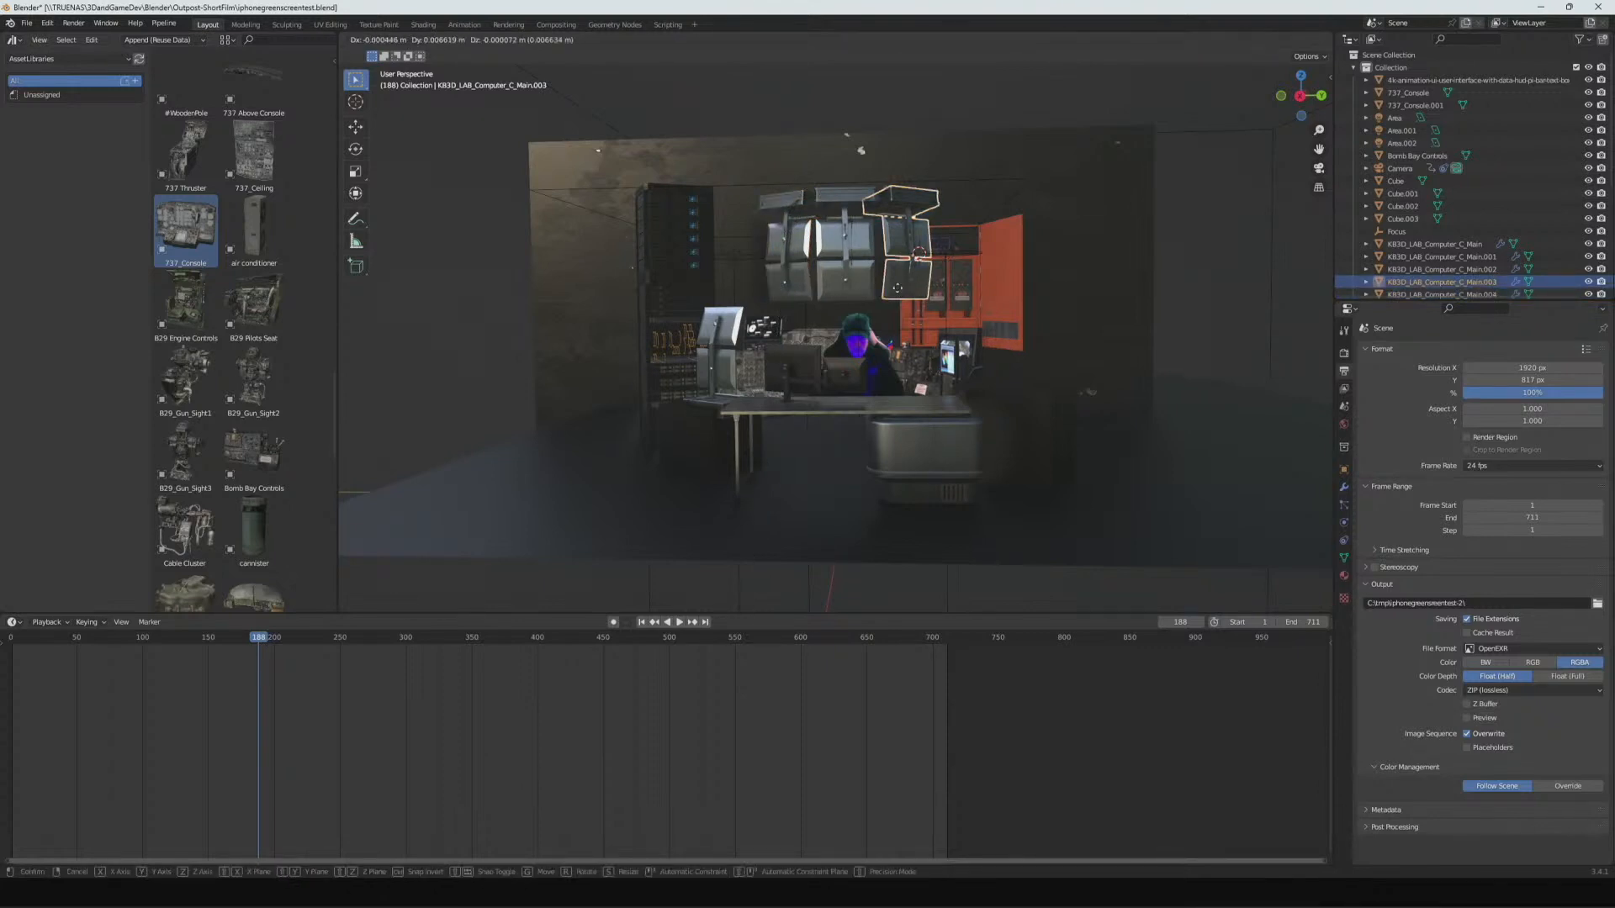
key(z)
click(896, 294)
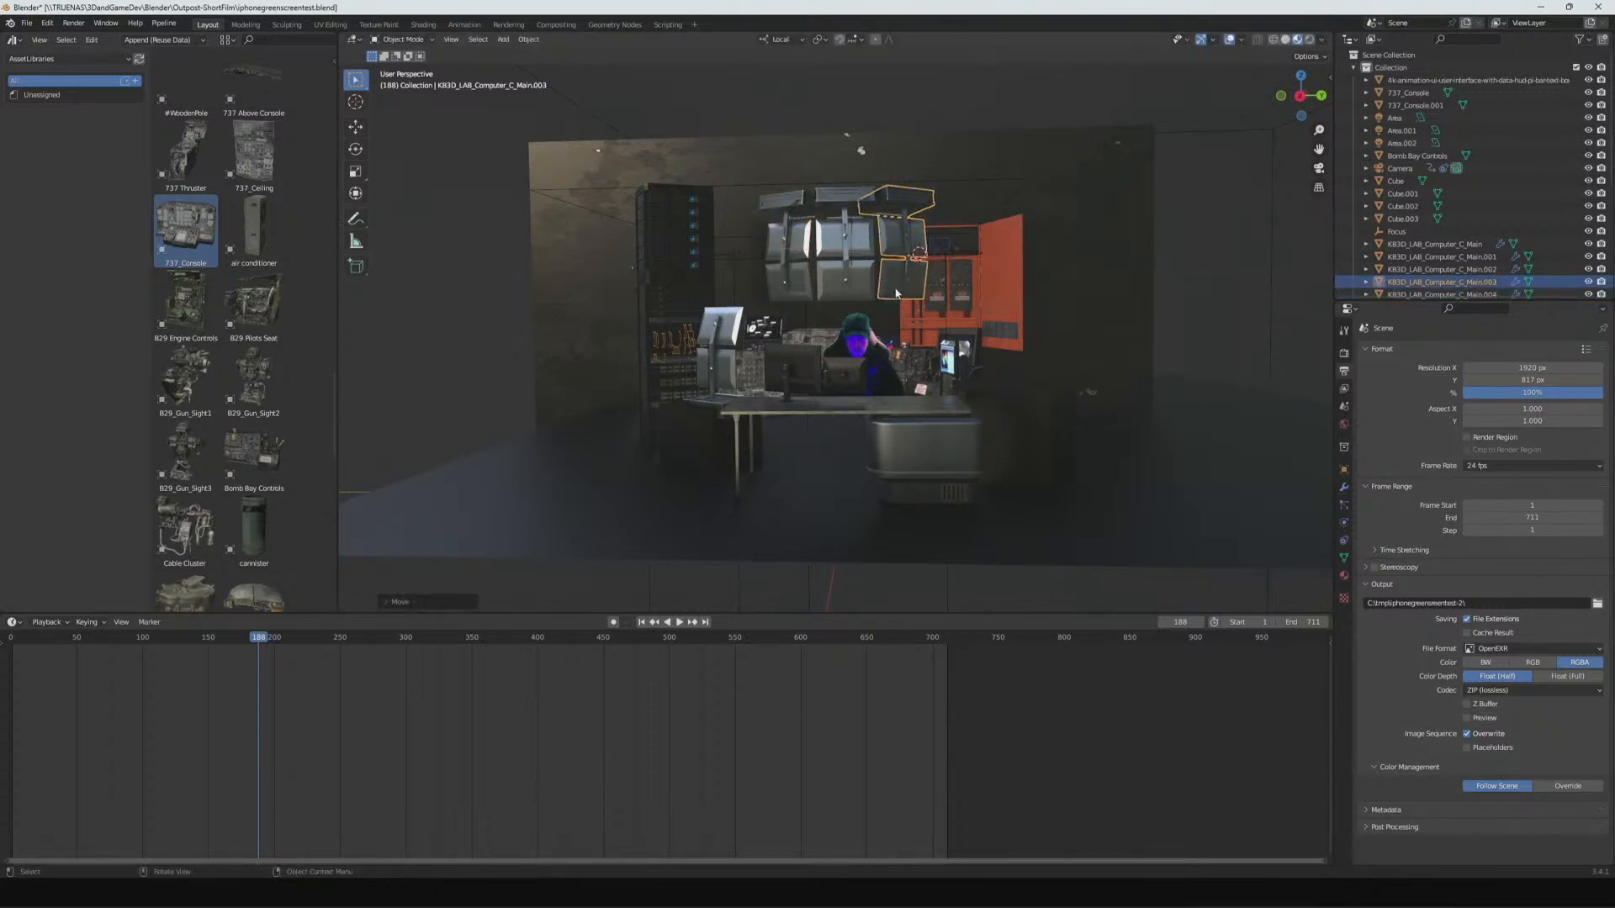
key(g)
key(y)
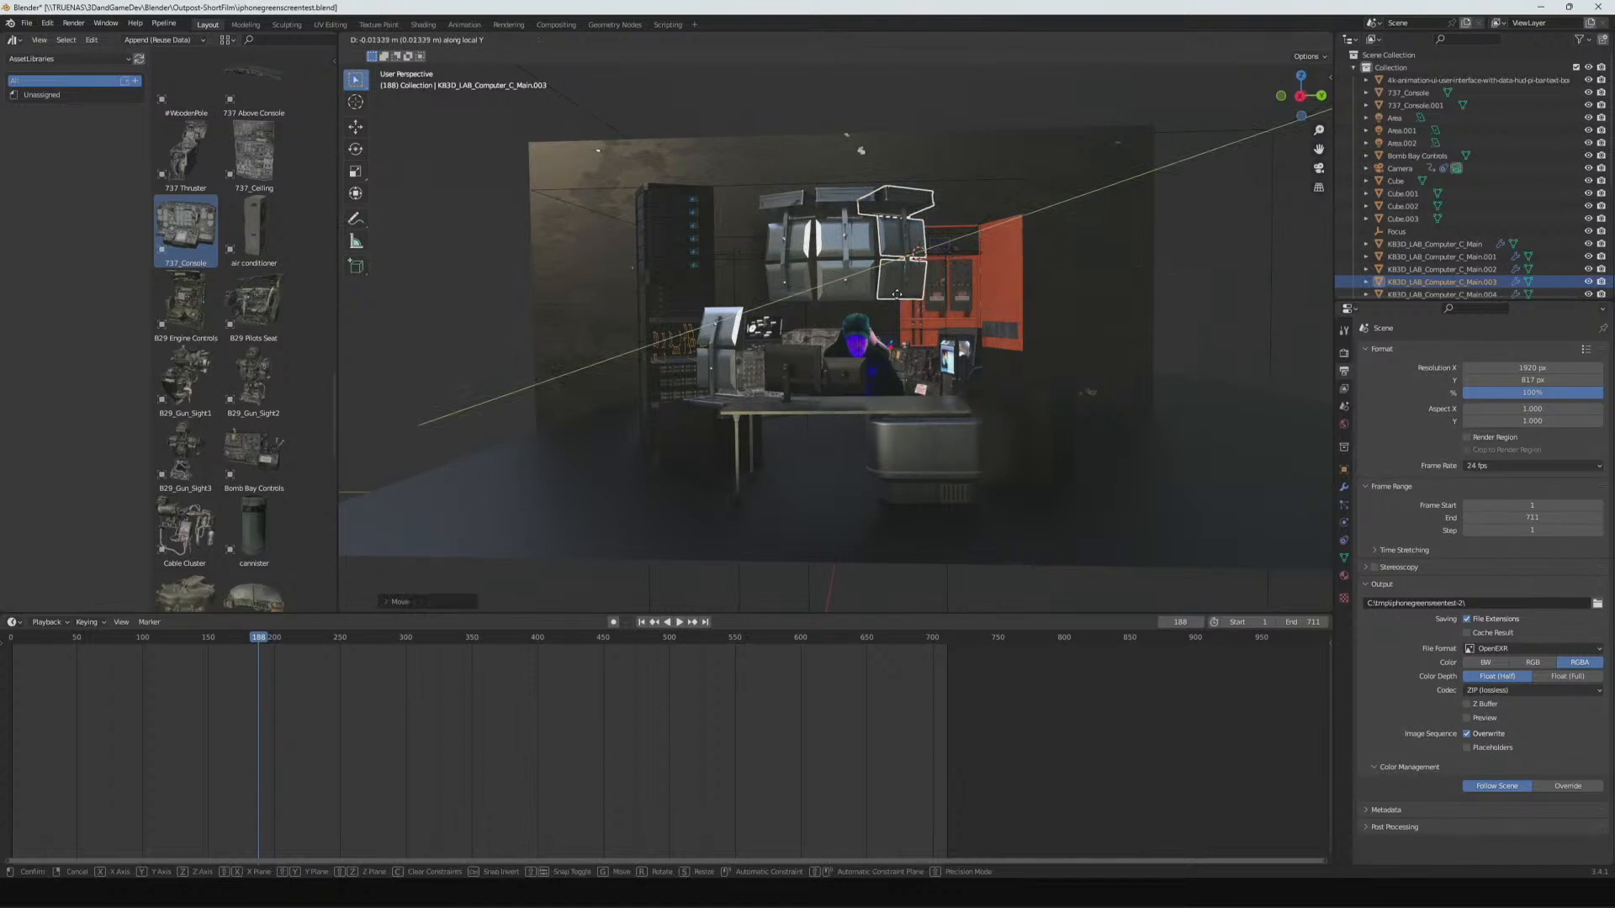
click(898, 298)
key(g)
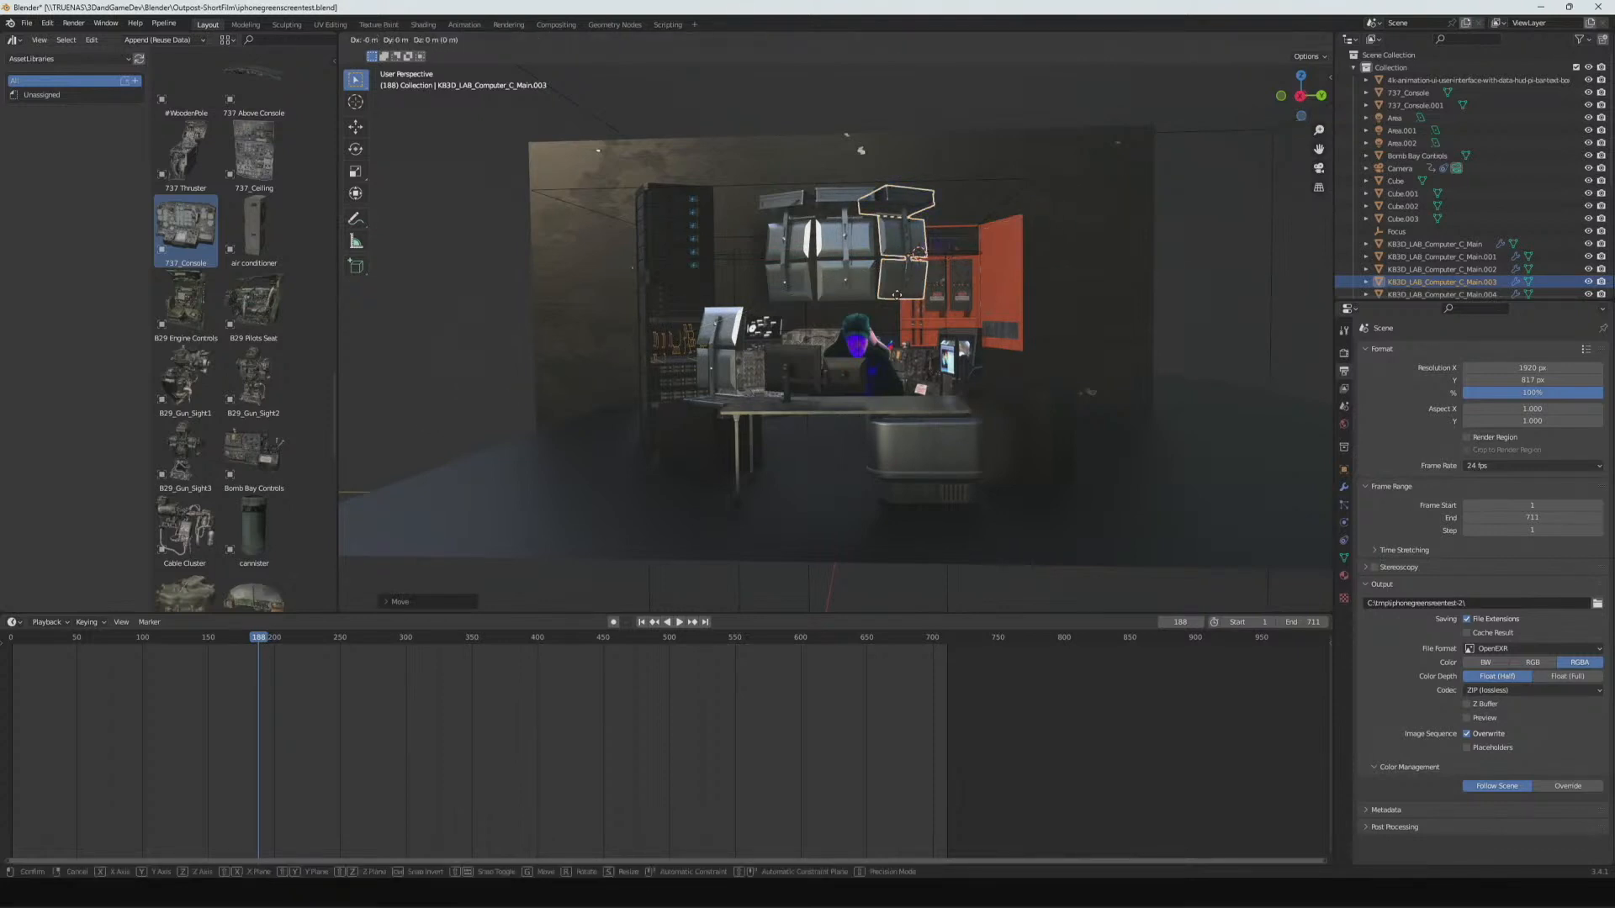
key(z)
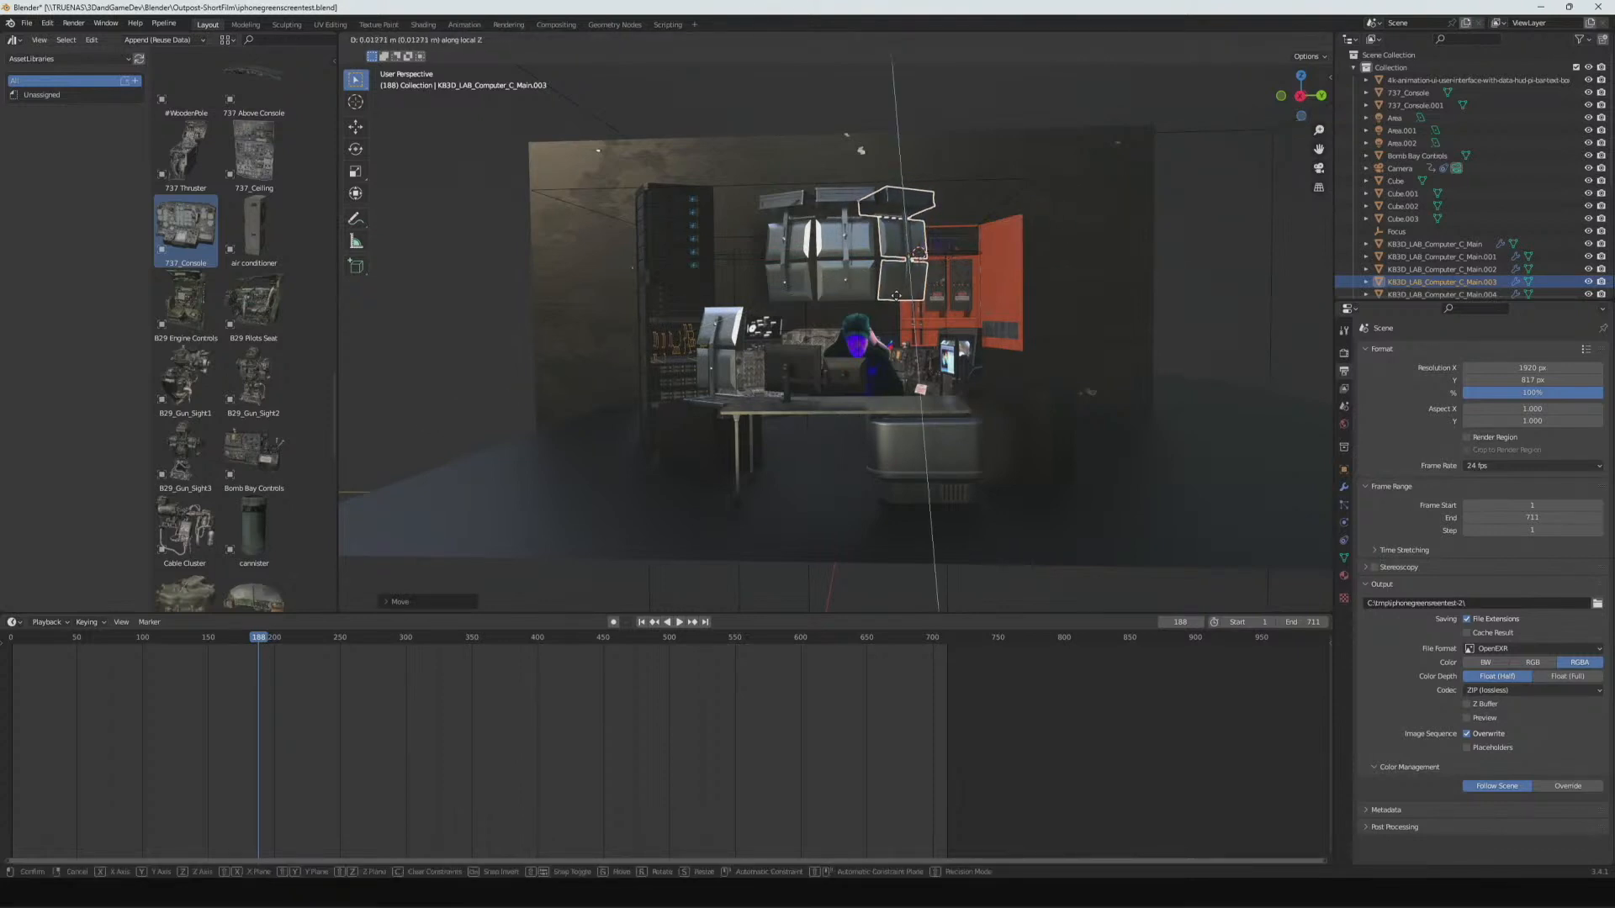
click(897, 299)
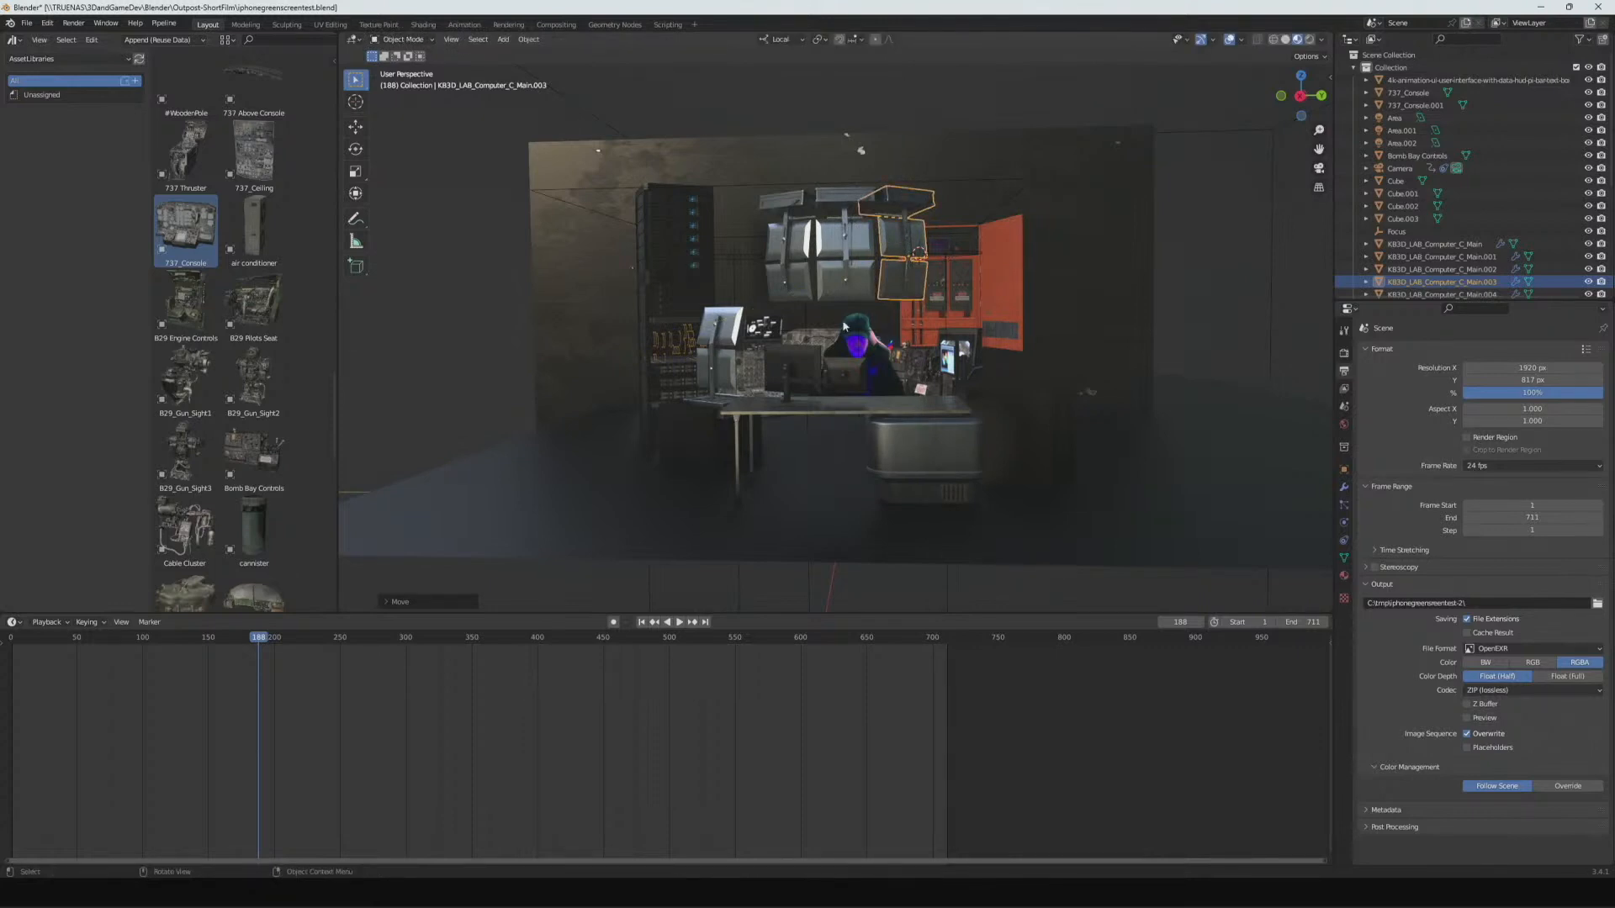
- Move the left-hand hanging monitor stack along its local Y axis to adjust its depth beside the centre stack
middle_drag(845, 368, 906, 387)
click(1145, 496)
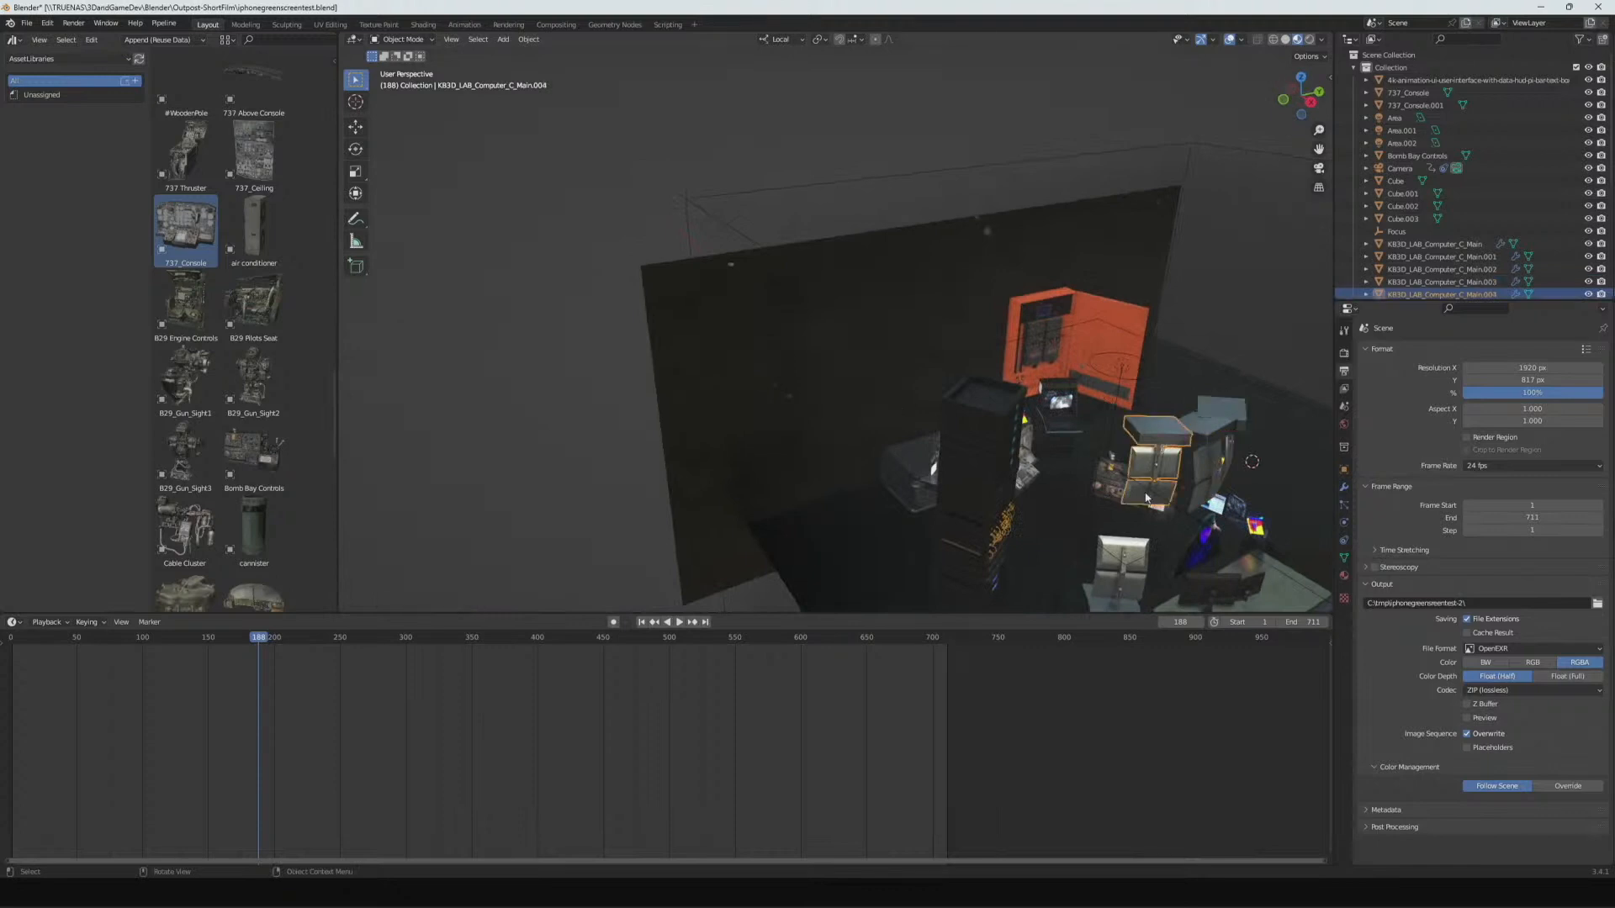
key(g)
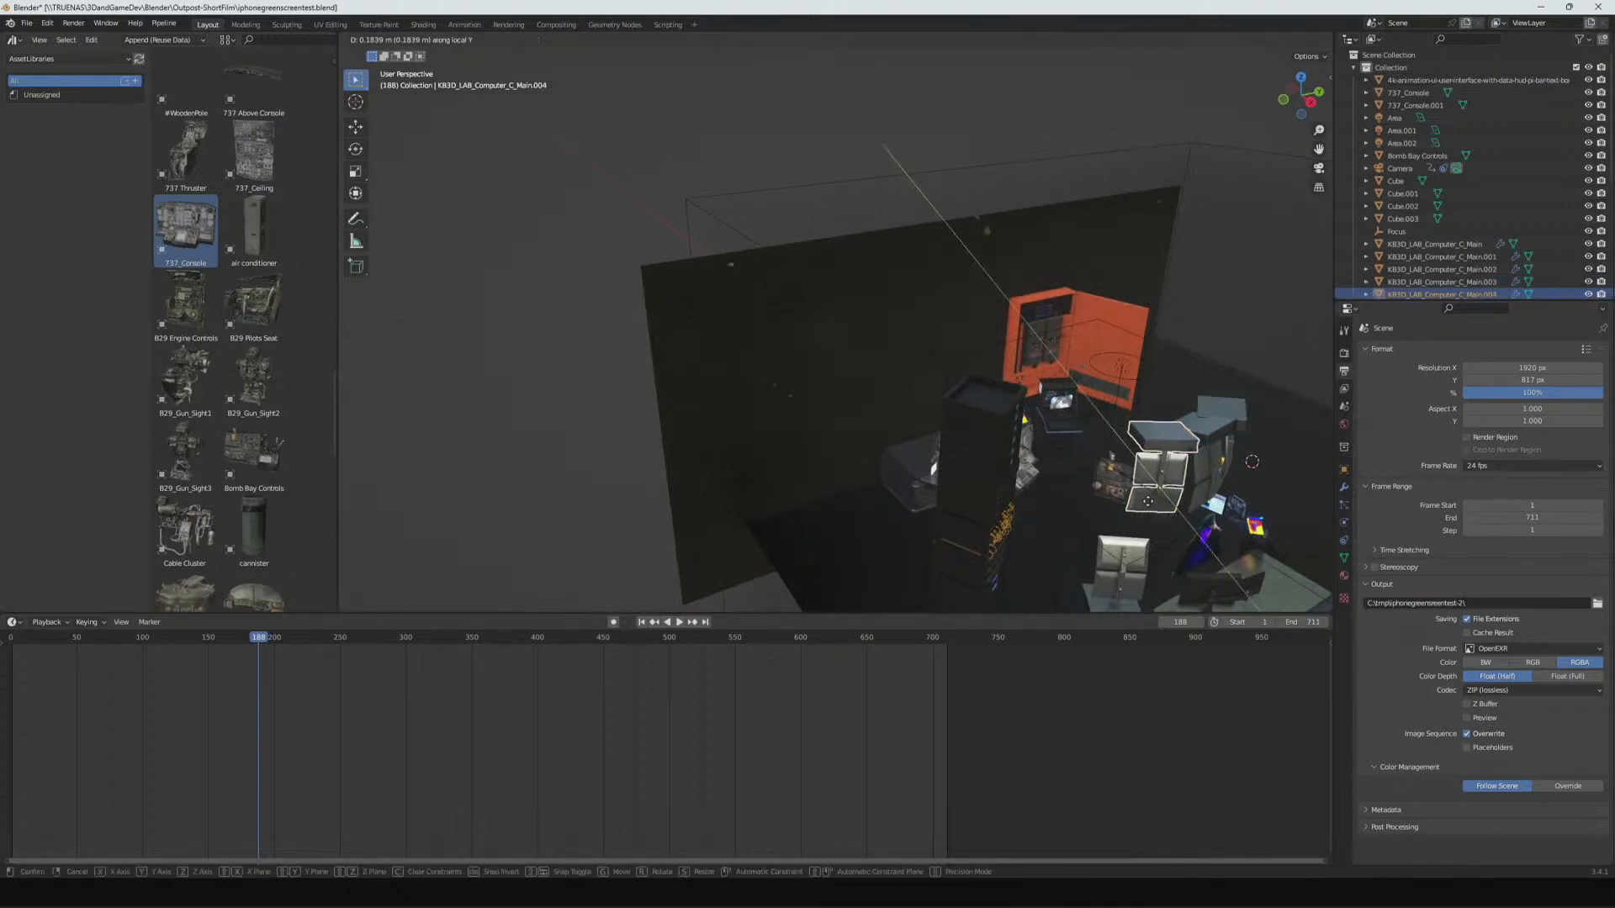
click(1143, 523)
- Shift the left-hand hanging monitor stack along local X toward the centre stack and raise it slightly along local Z
middle_drag(1143, 522, 1097, 487)
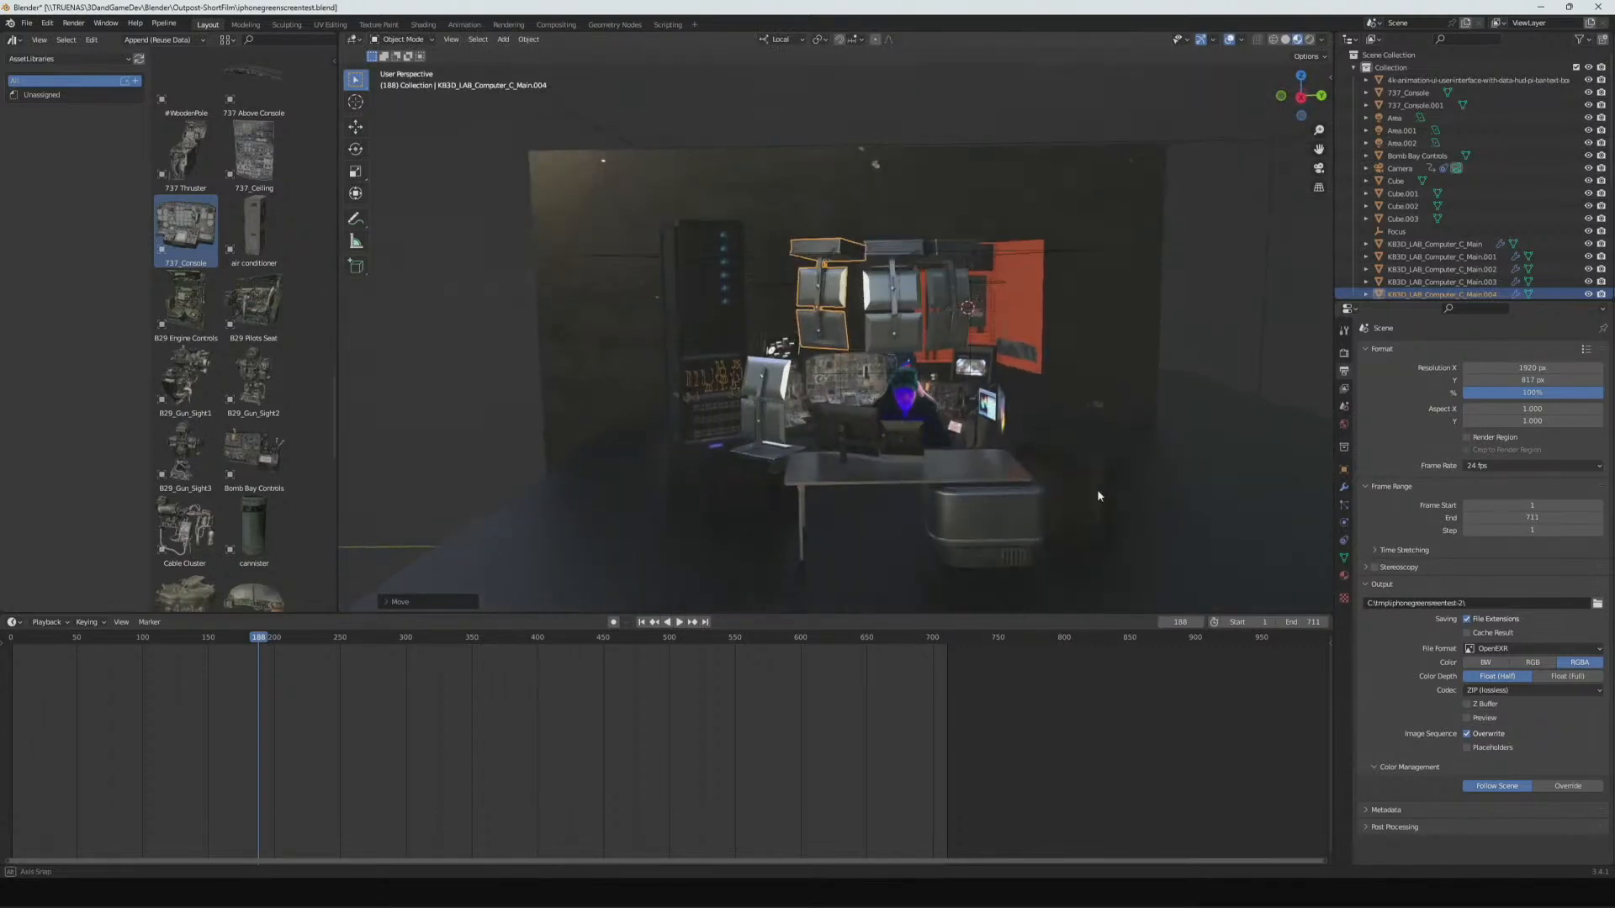
key(g)
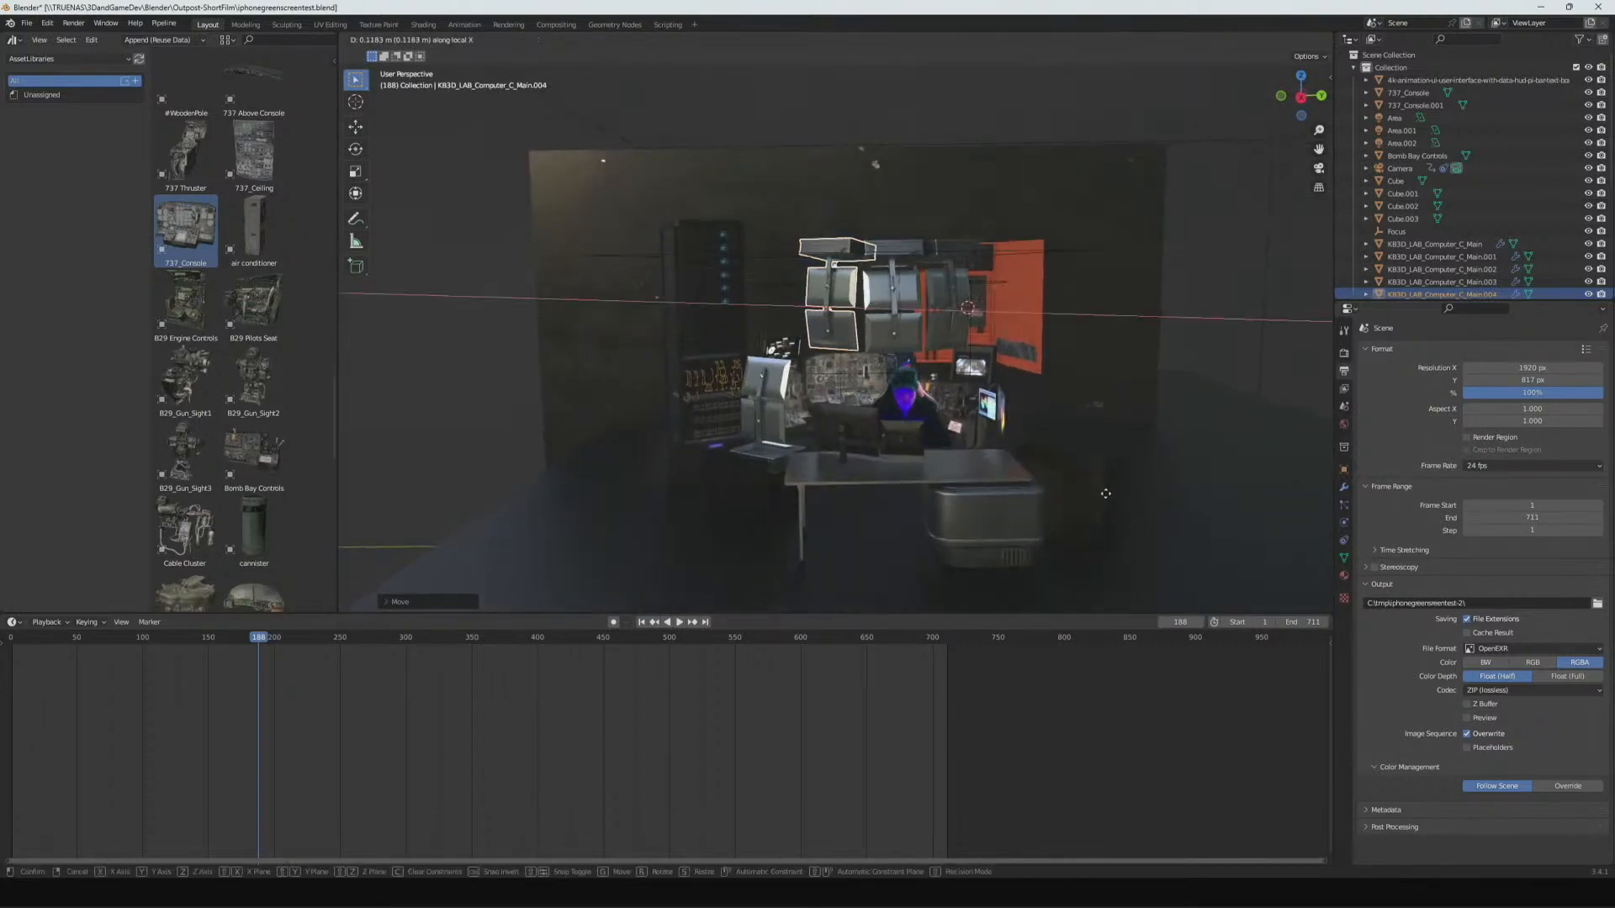
click(1107, 499)
key(g)
key(z)
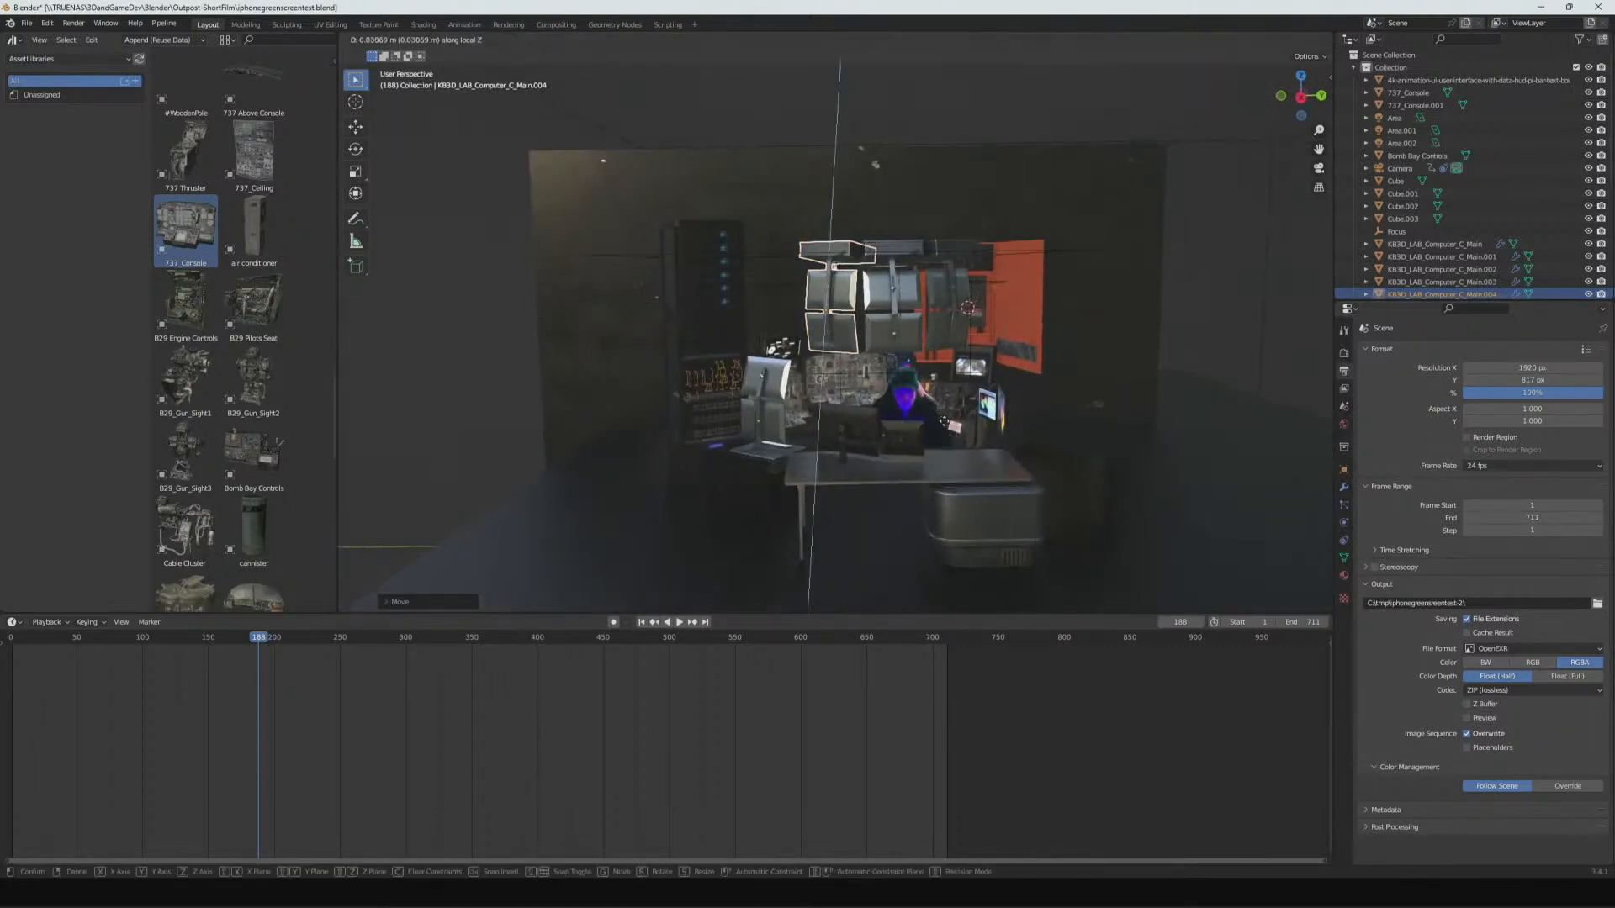
click(946, 418)
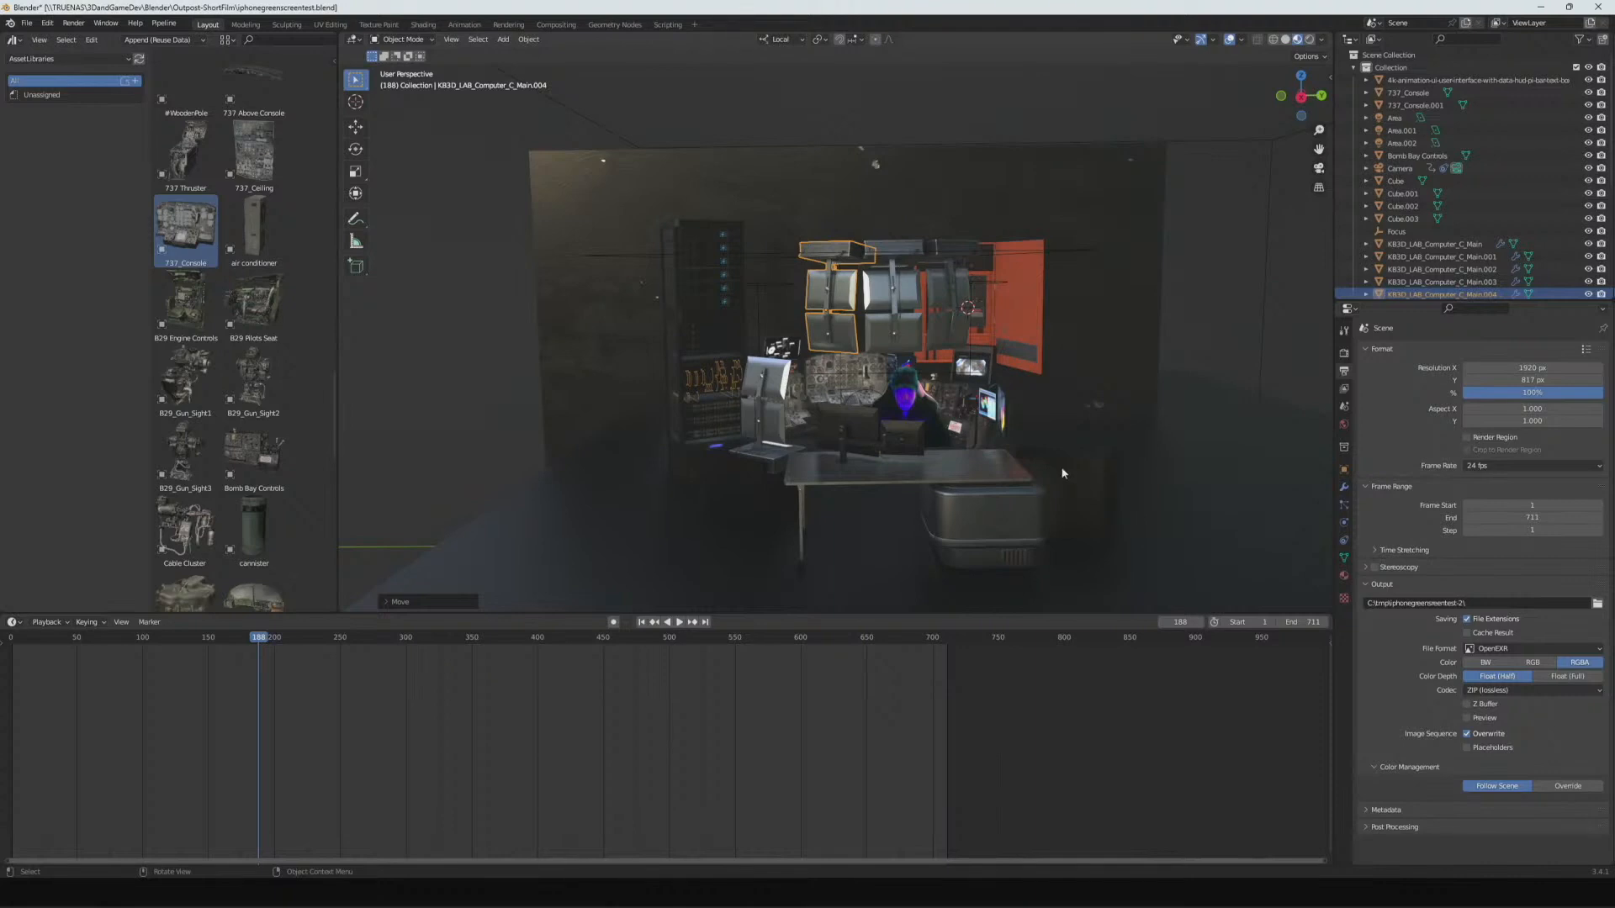
- Save the file with the scene seen through the camera and nothing selected, and turn on Rendered viewport shading
key(KP_0)
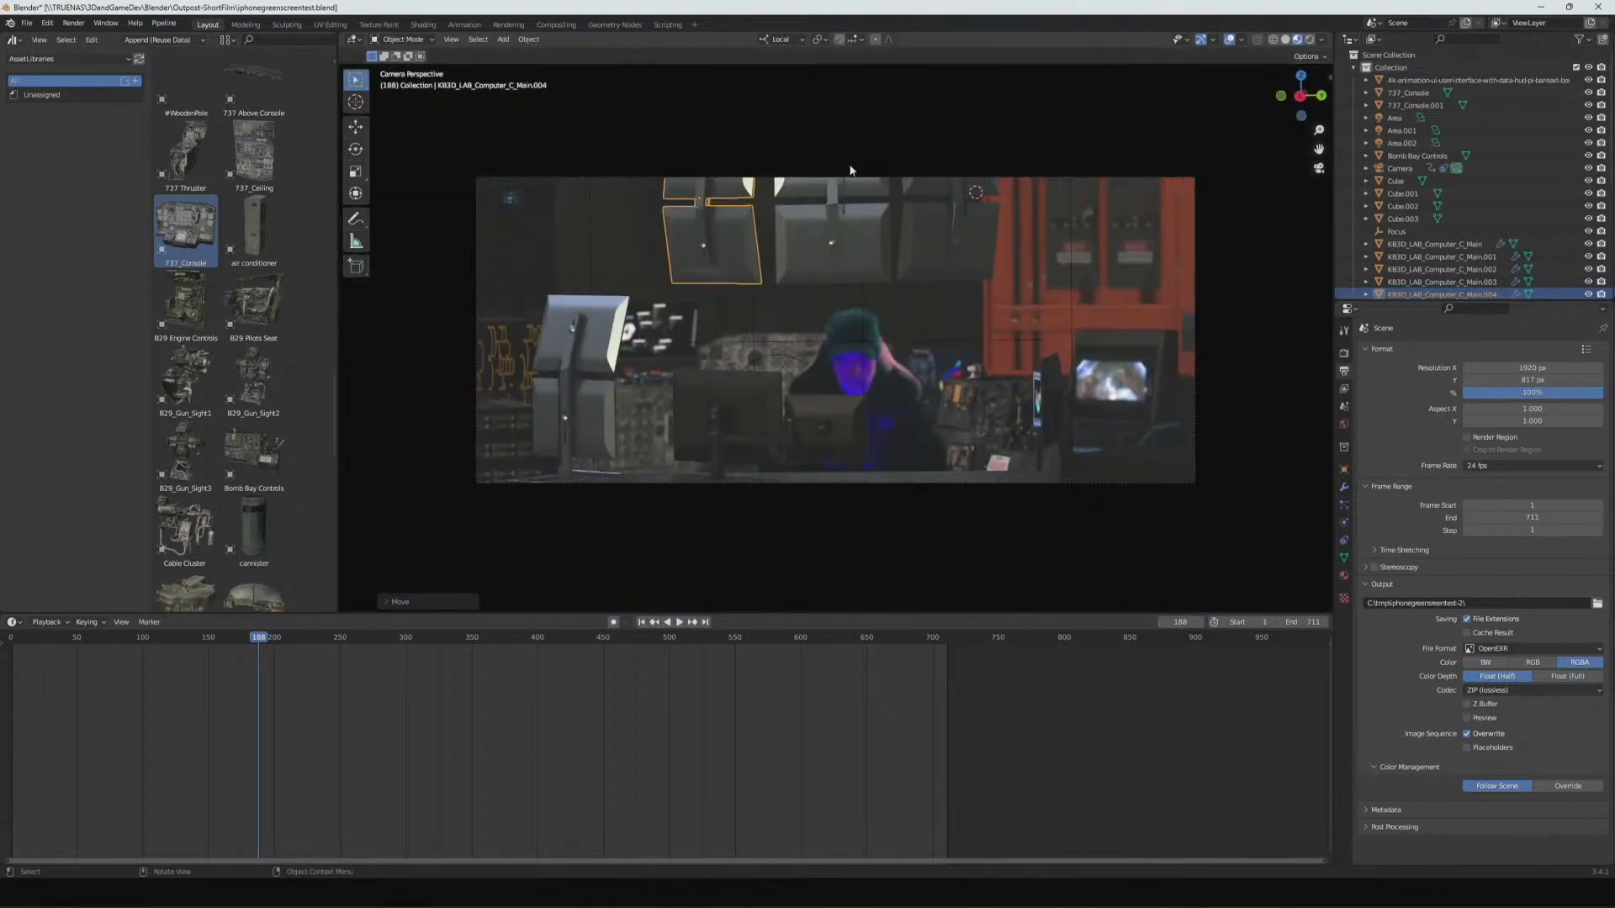
click(1238, 283)
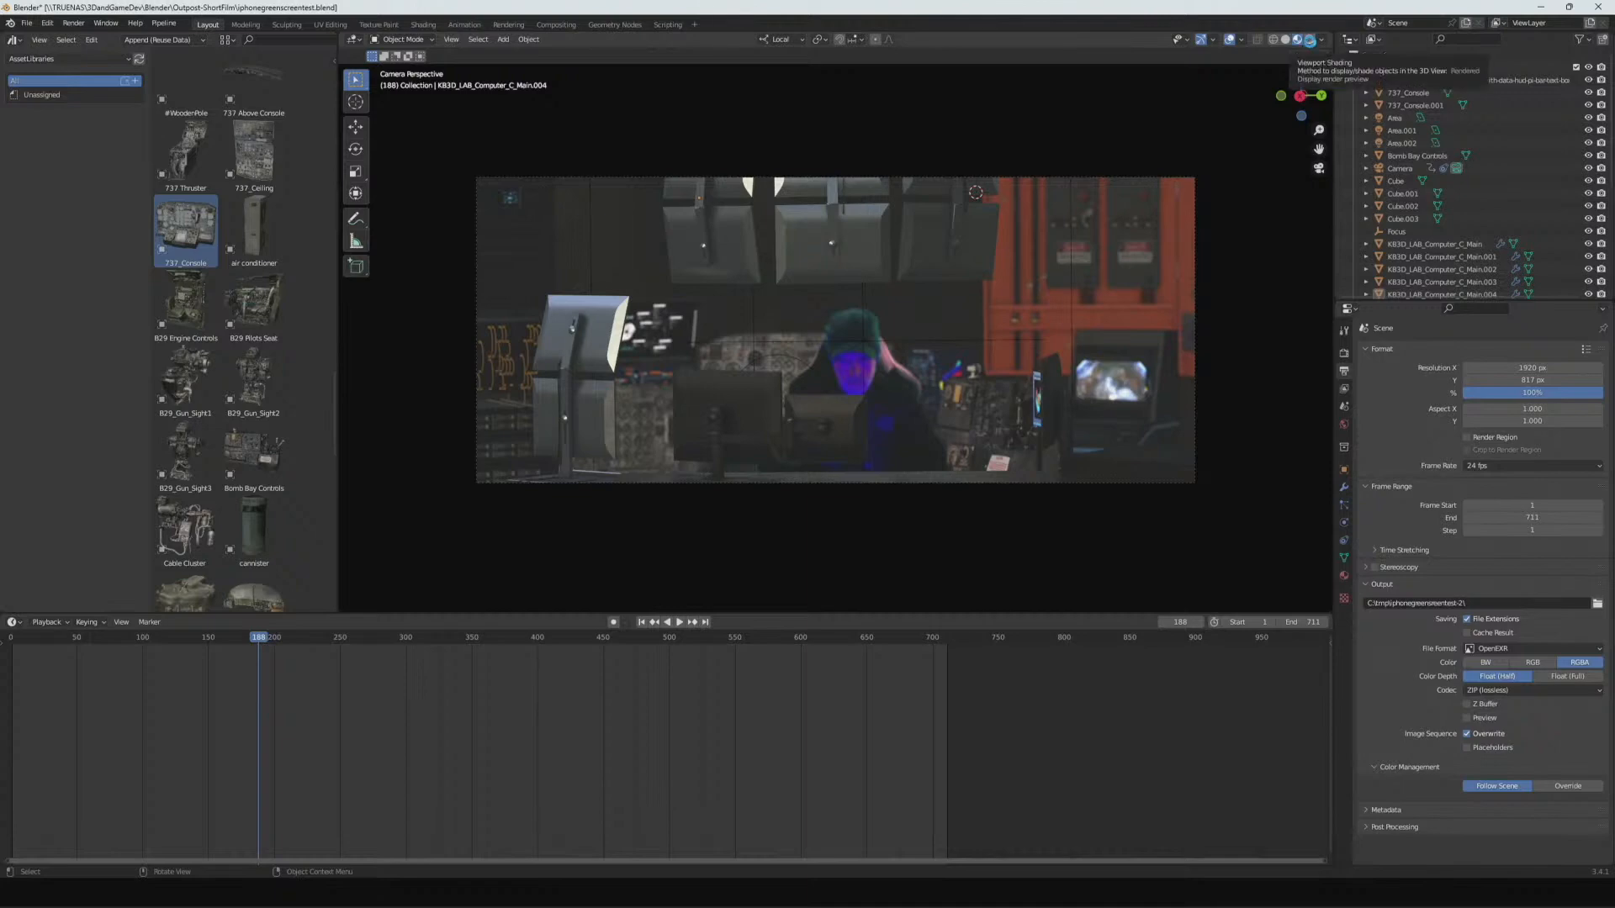
key(ctrl+s)
click(1308, 40)
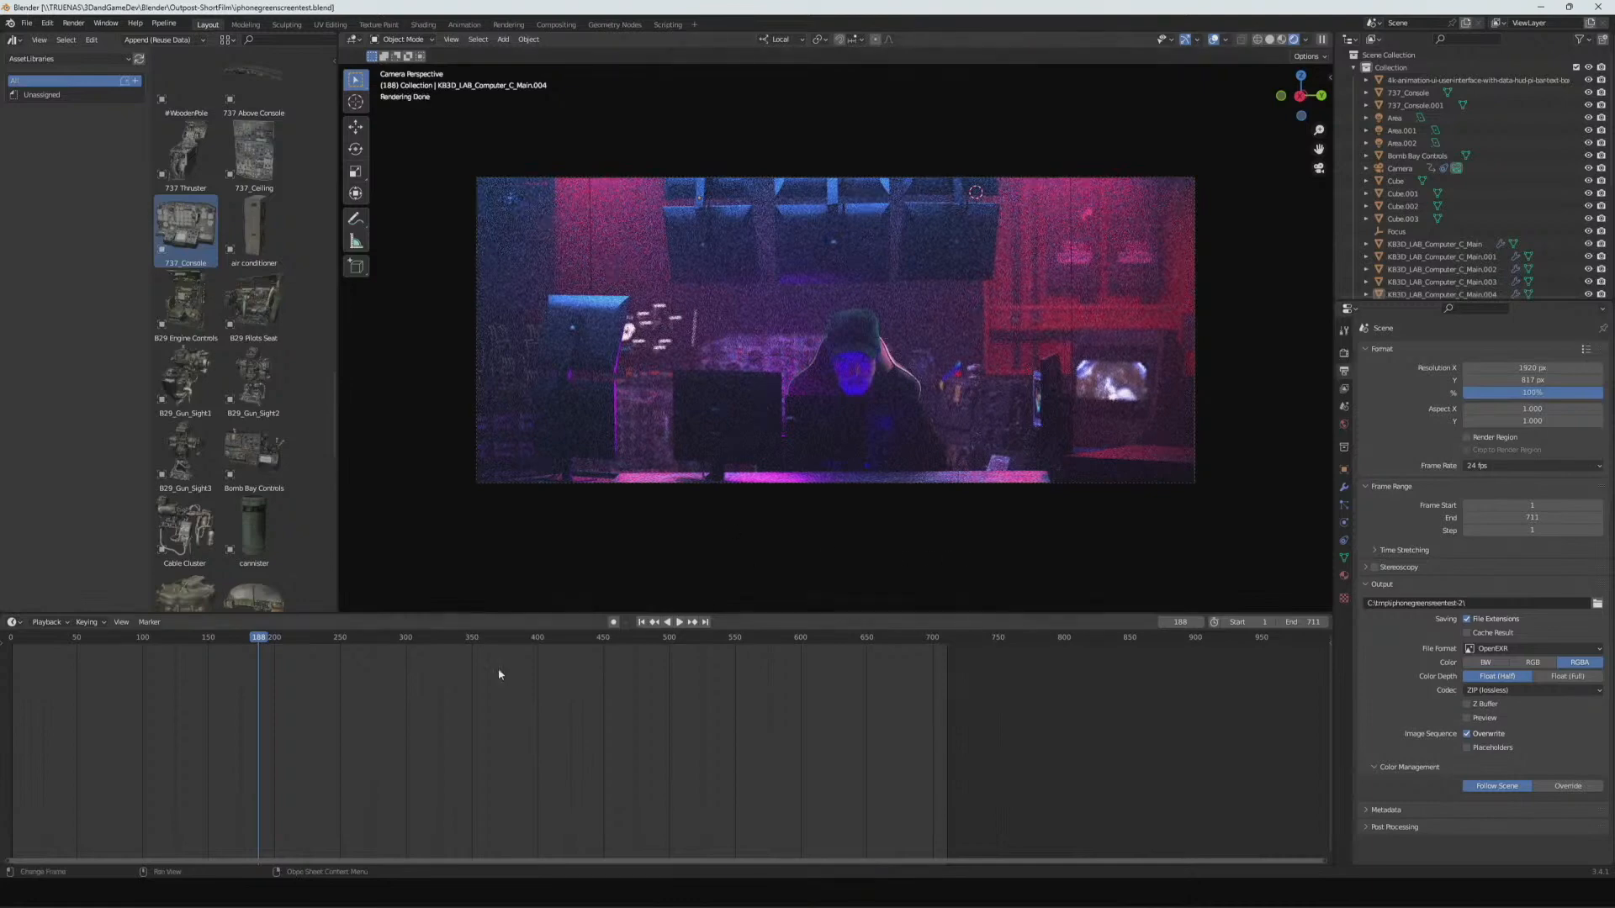
- Examine the rendered lighting at various frames along the timeline, ending at frame 223, and return the viewport to Material Preview shading
click(442, 645)
click(499, 641)
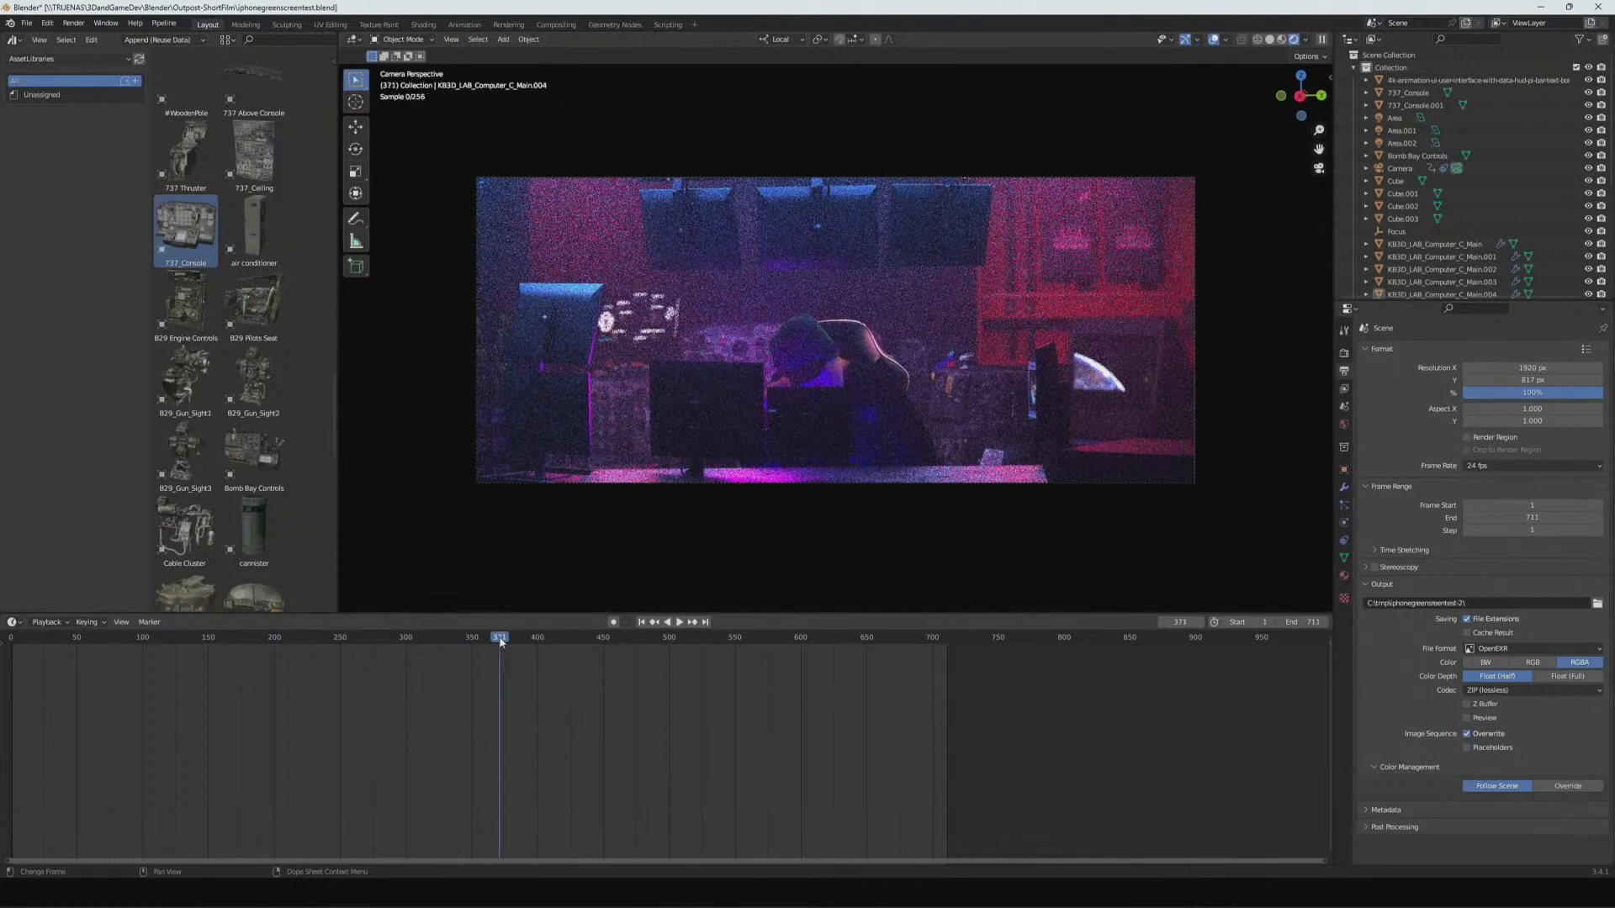
click(300, 639)
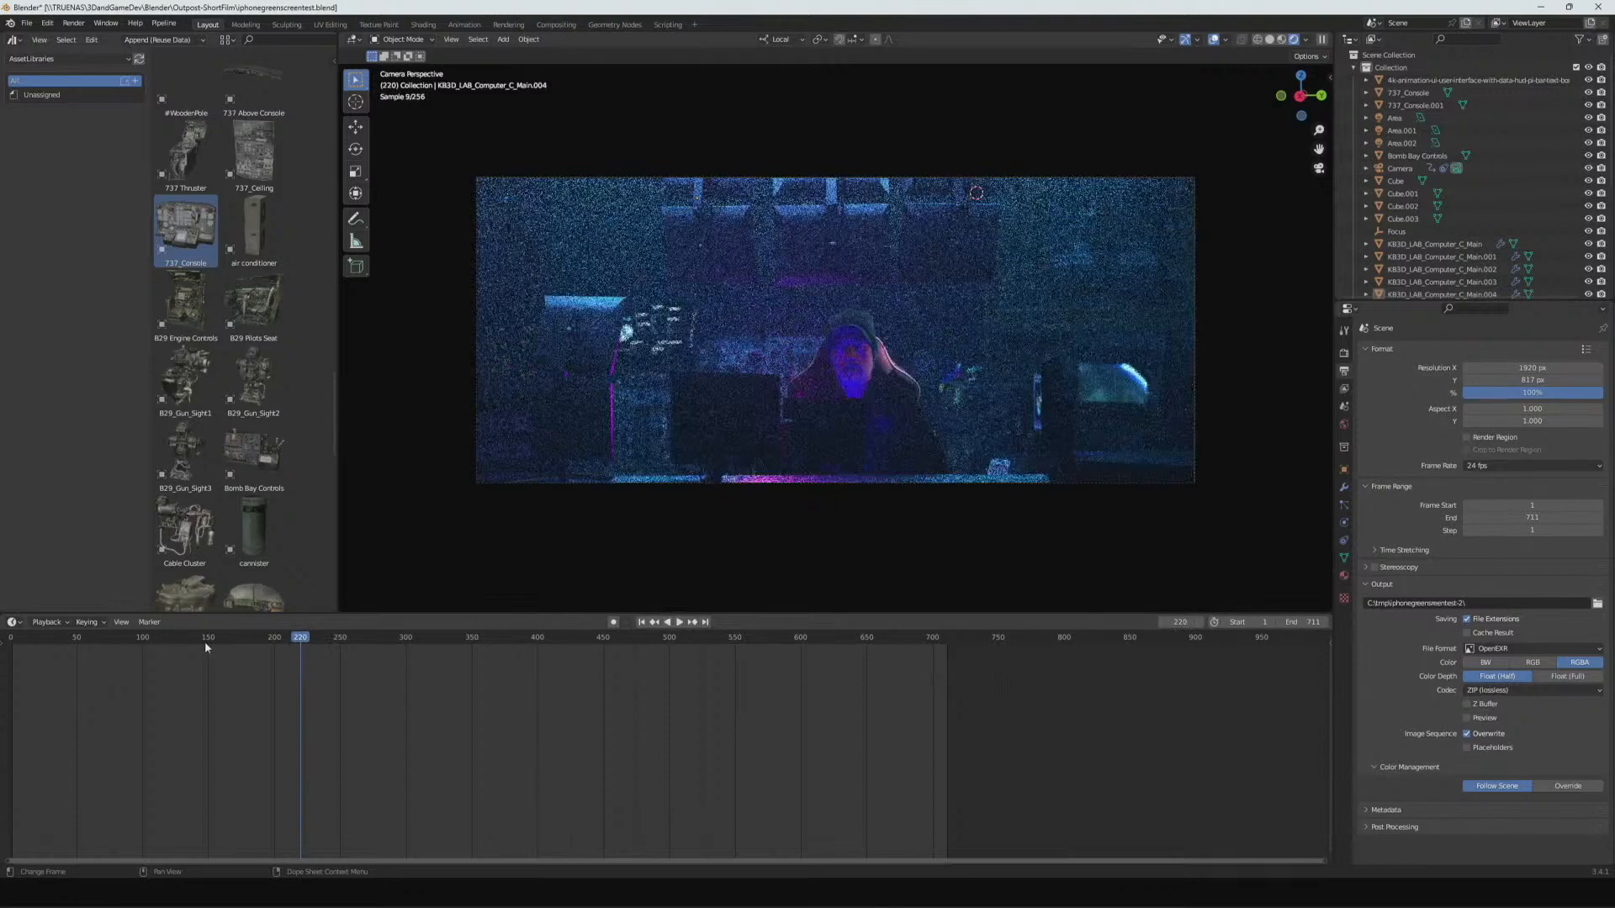
click(254, 637)
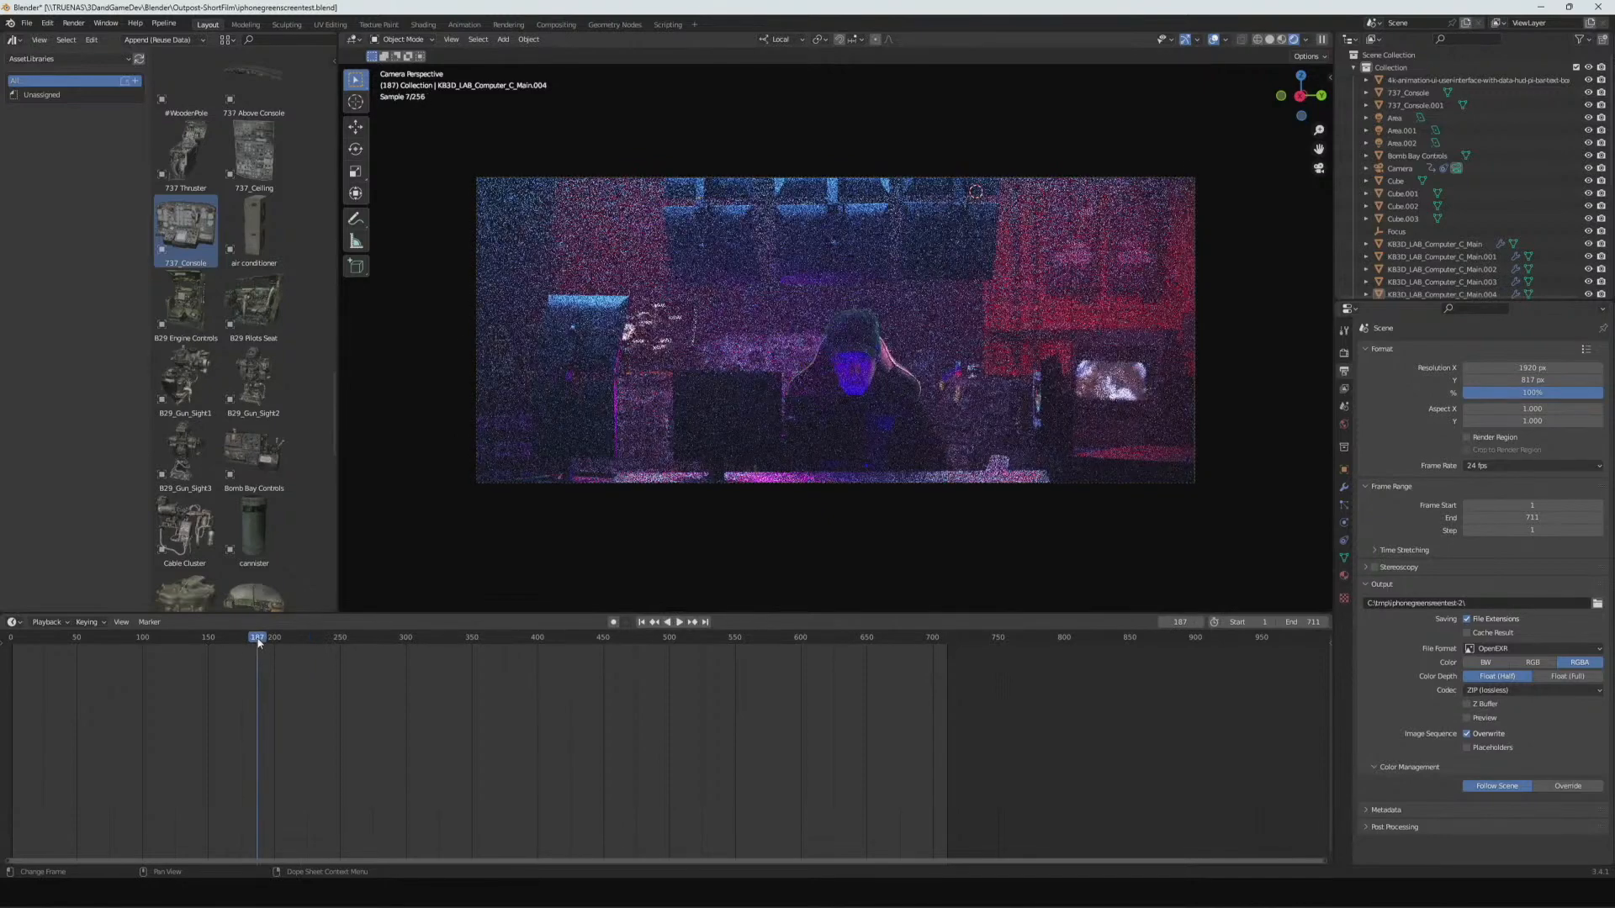
click(224, 637)
click(163, 639)
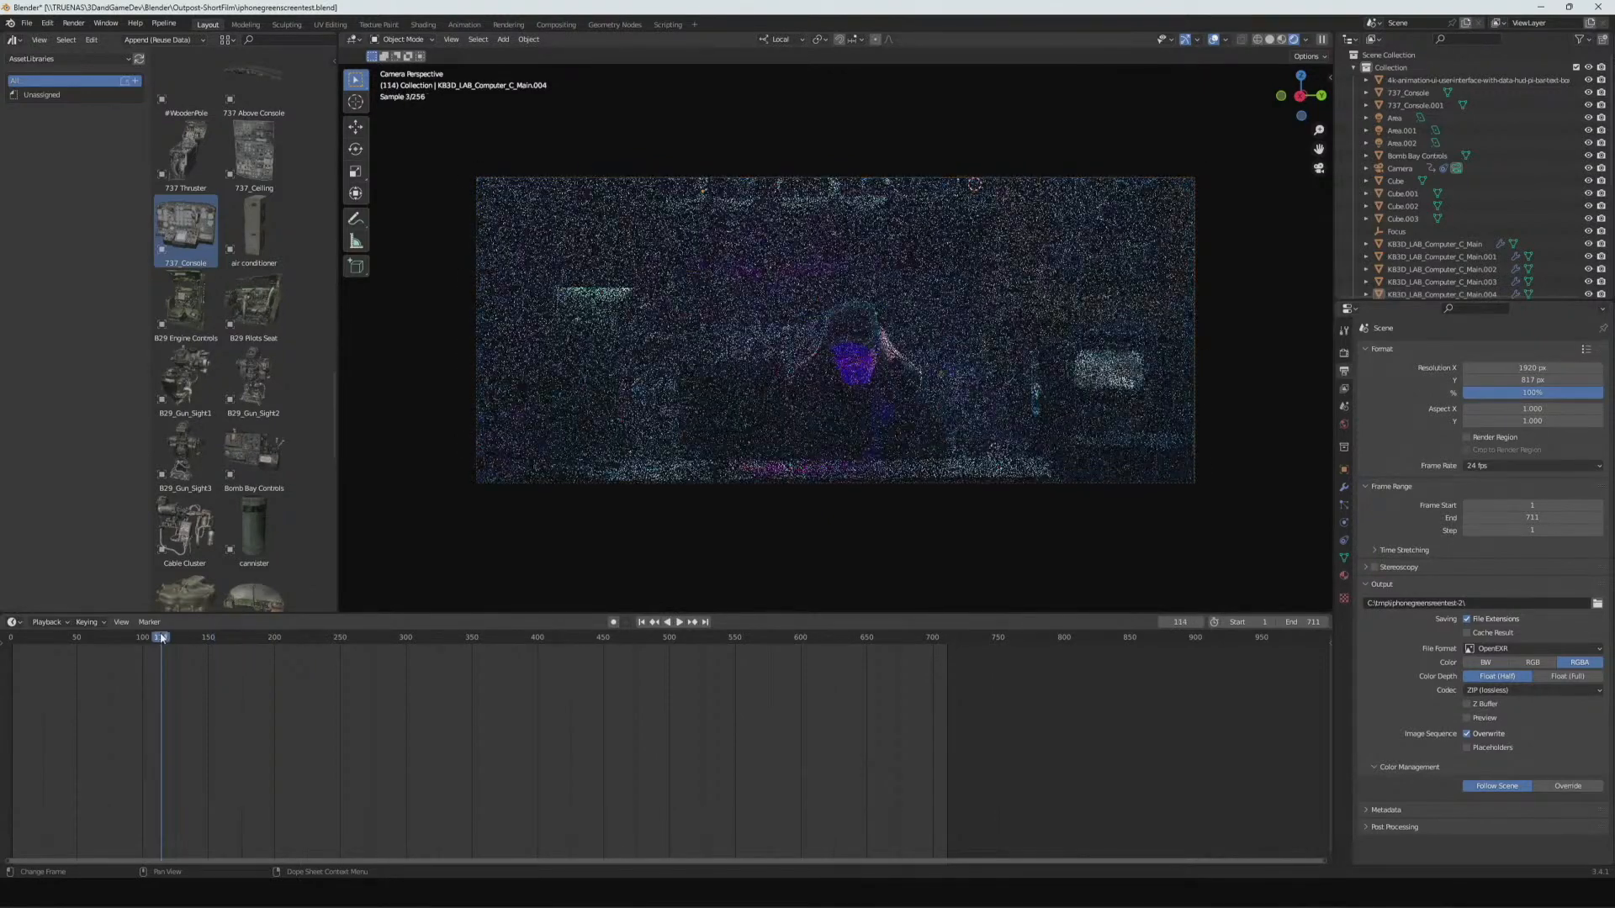
click(134, 640)
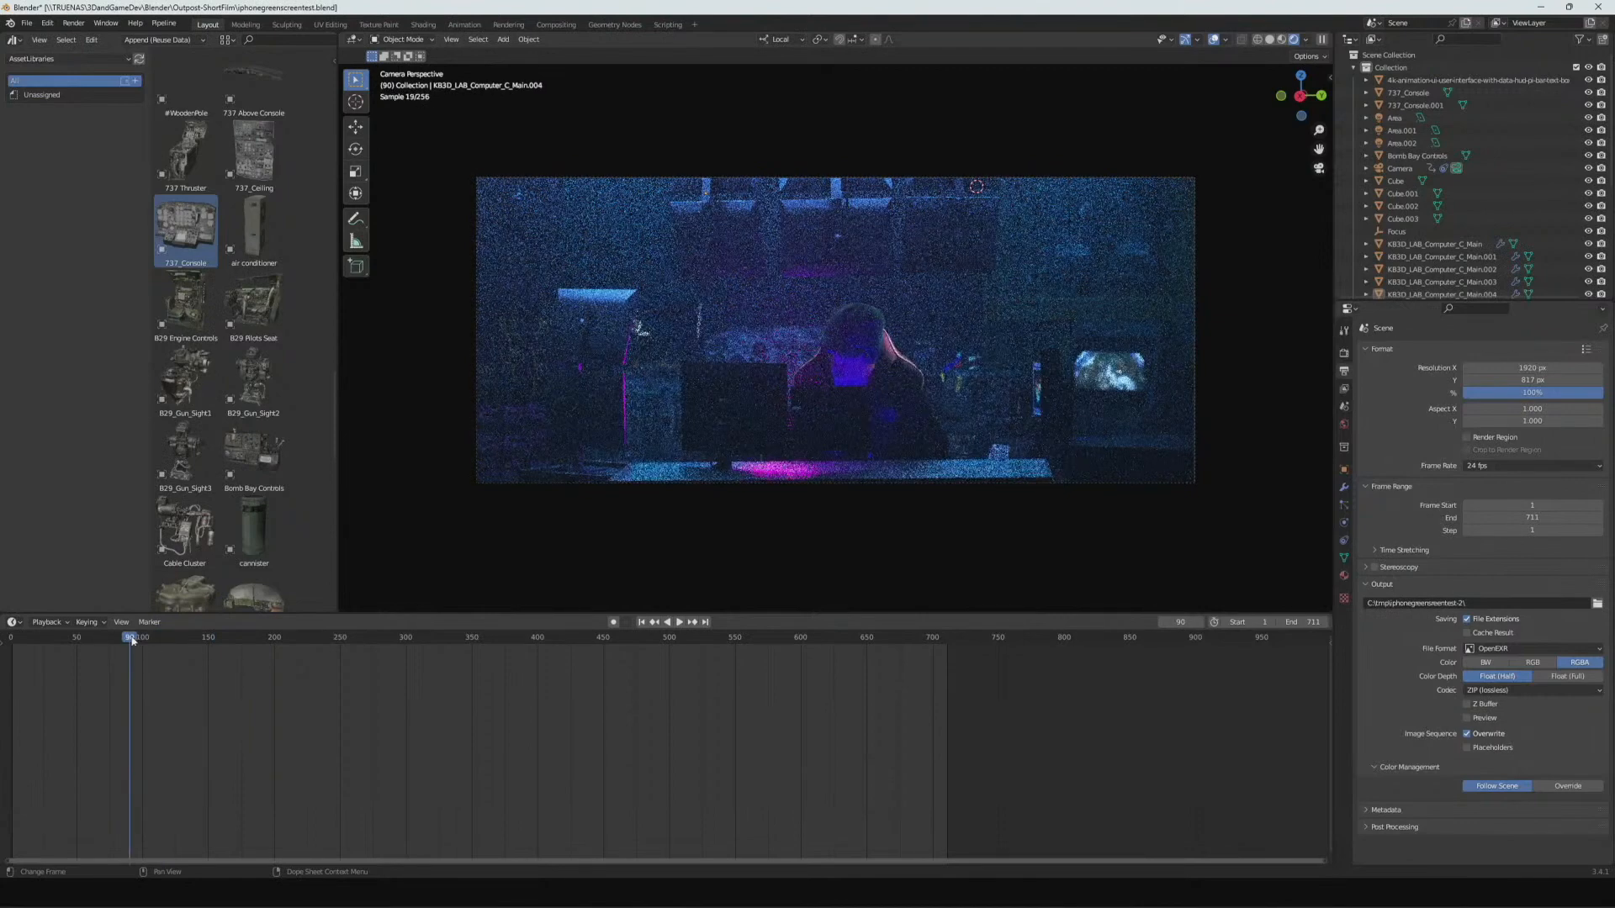
click(59, 638)
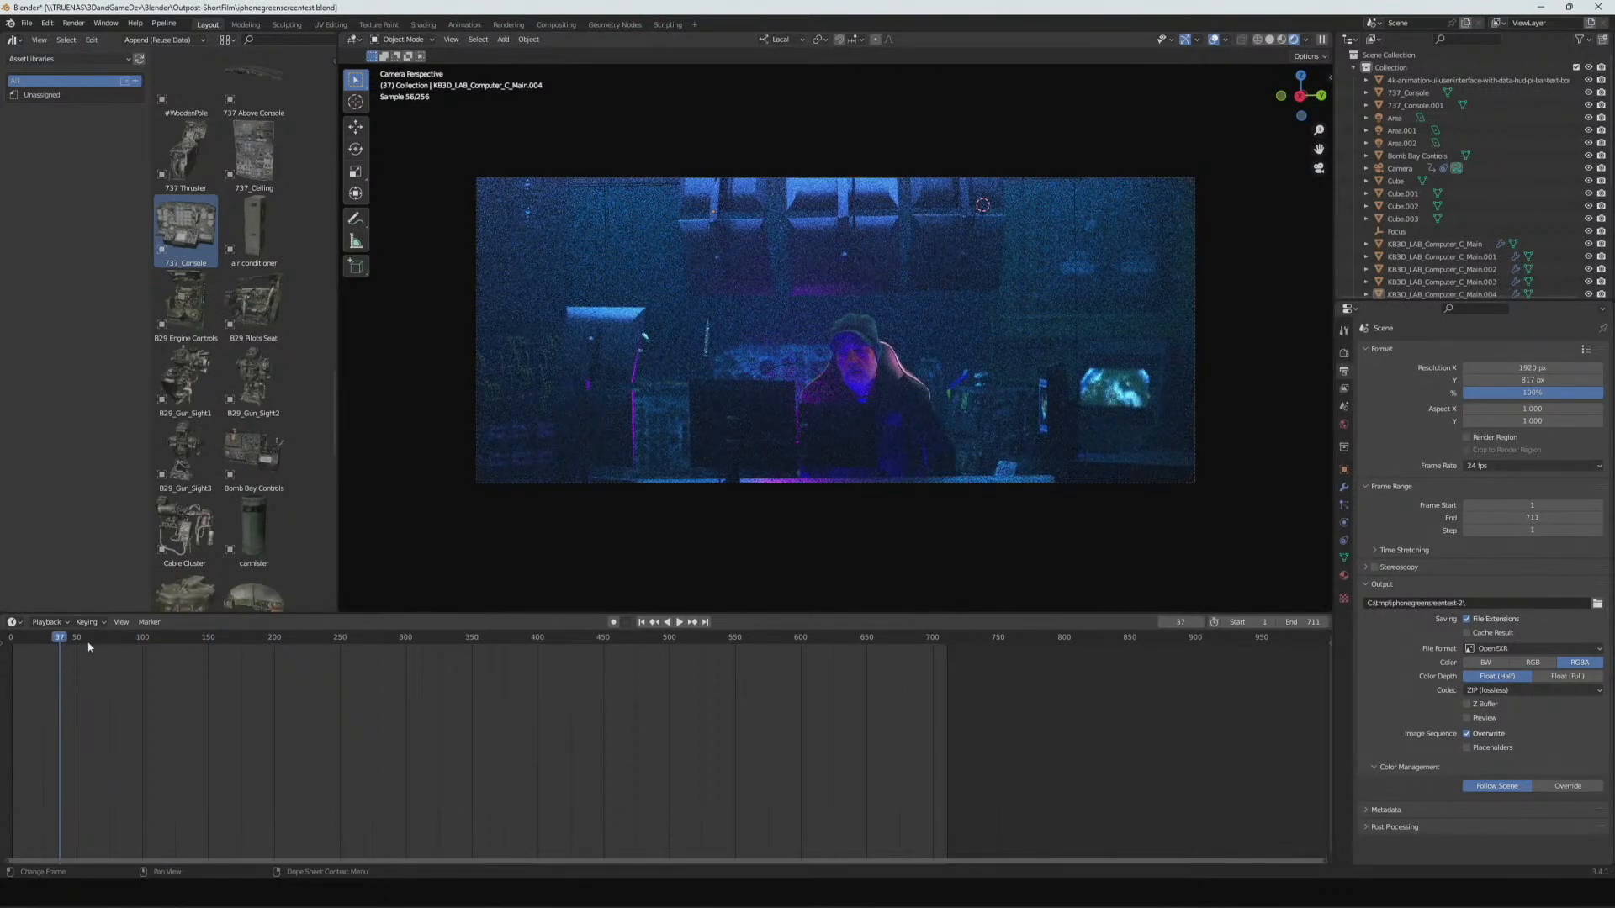
click(31, 641)
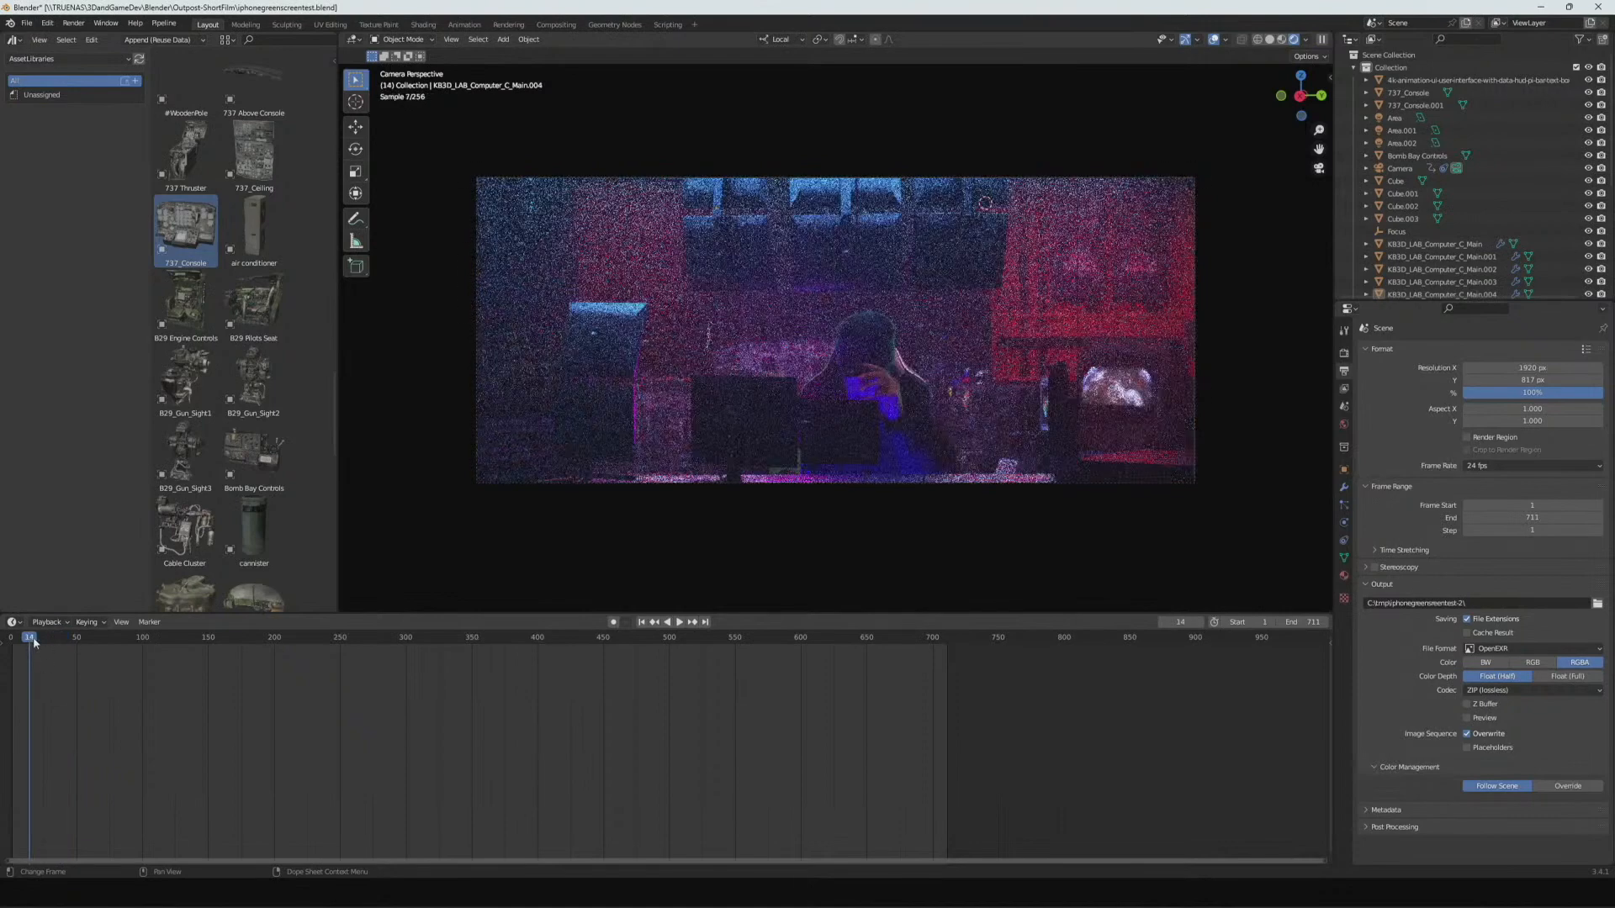
click(107, 639)
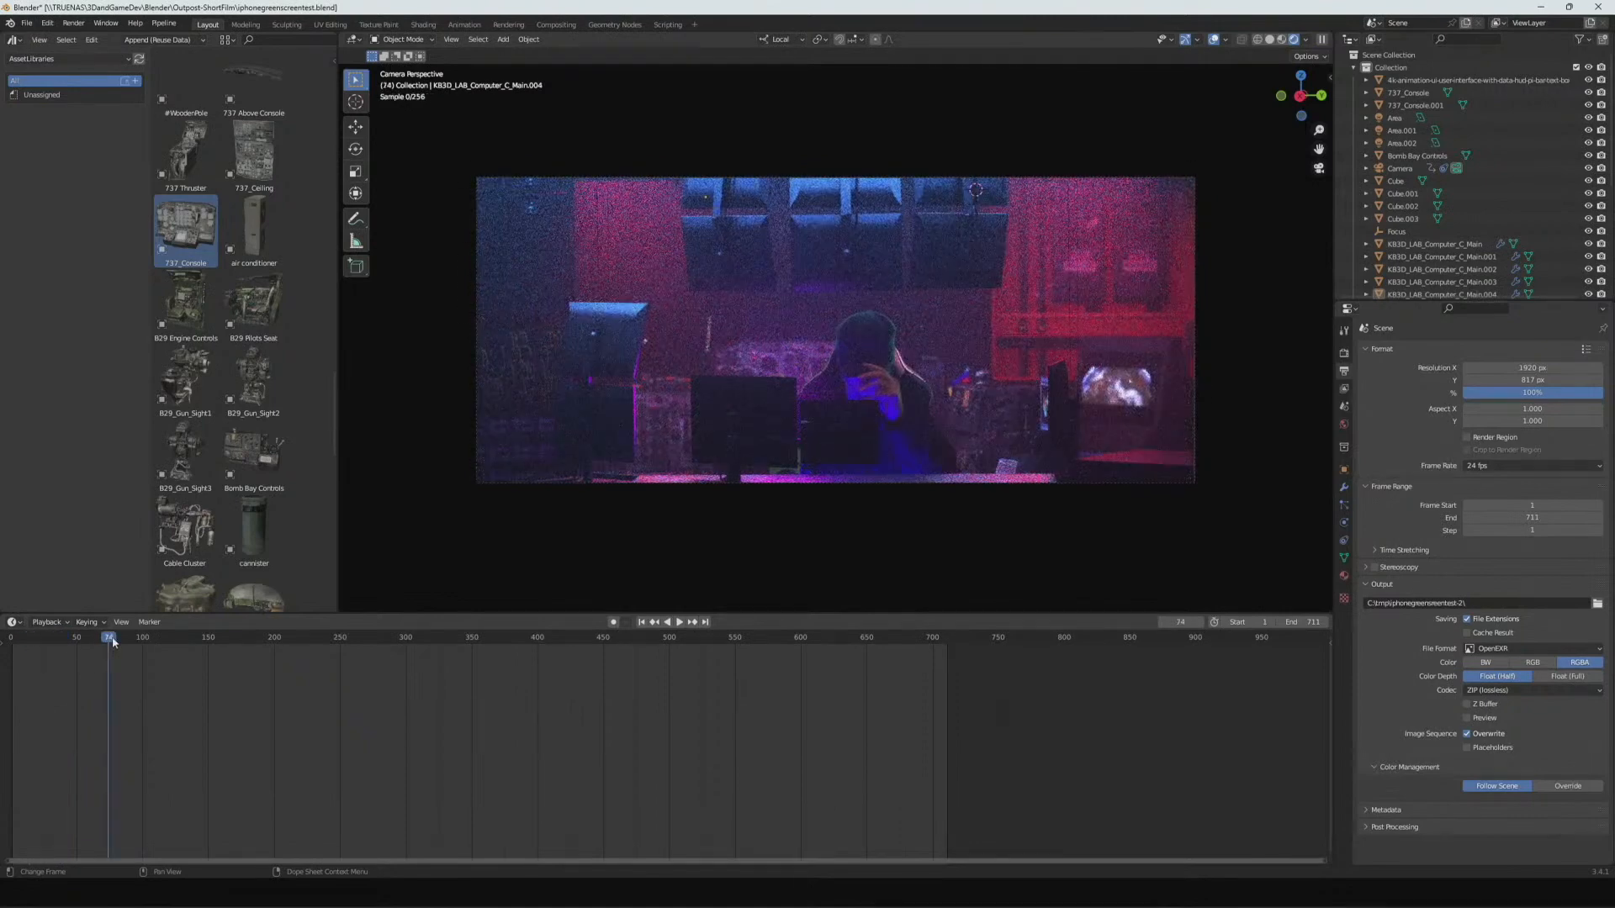
click(166, 636)
click(213, 640)
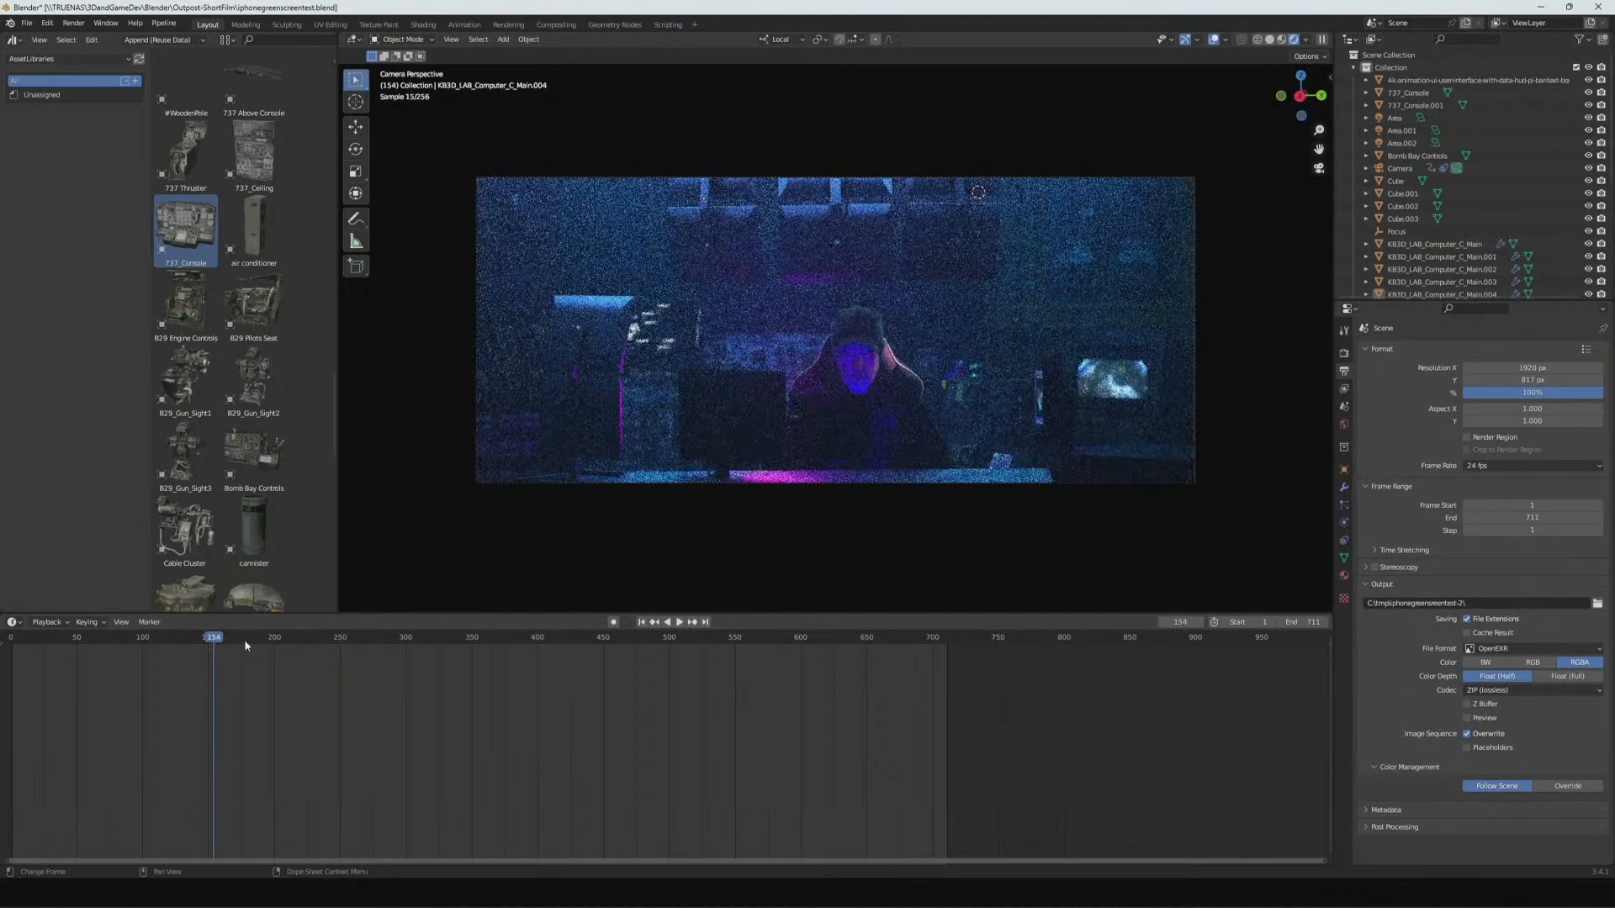
click(247, 639)
click(304, 639)
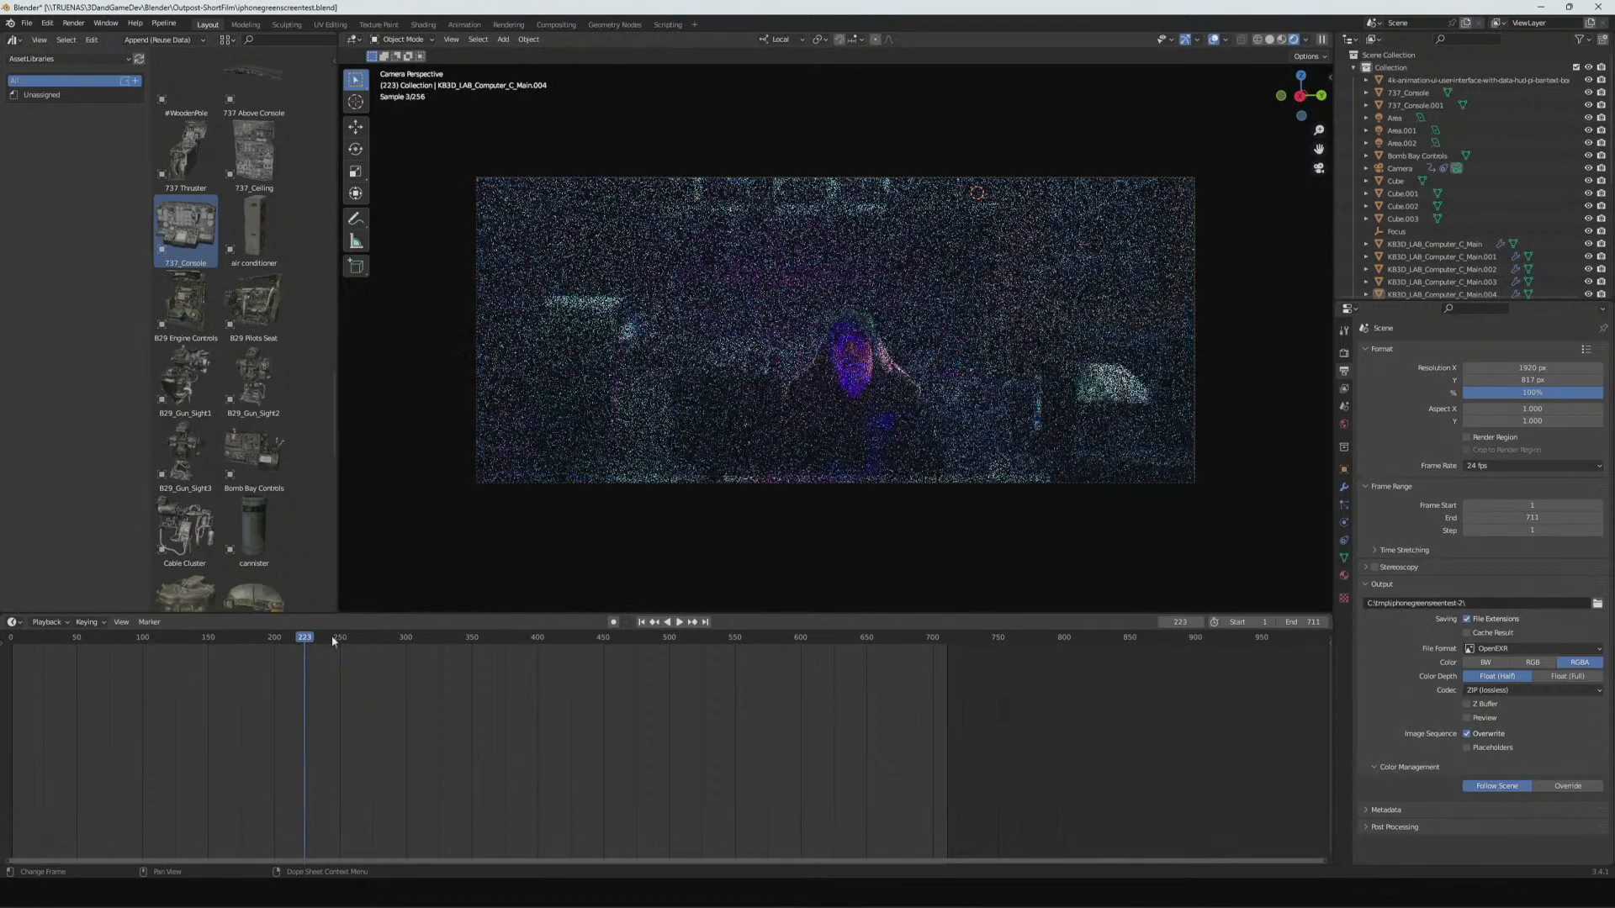
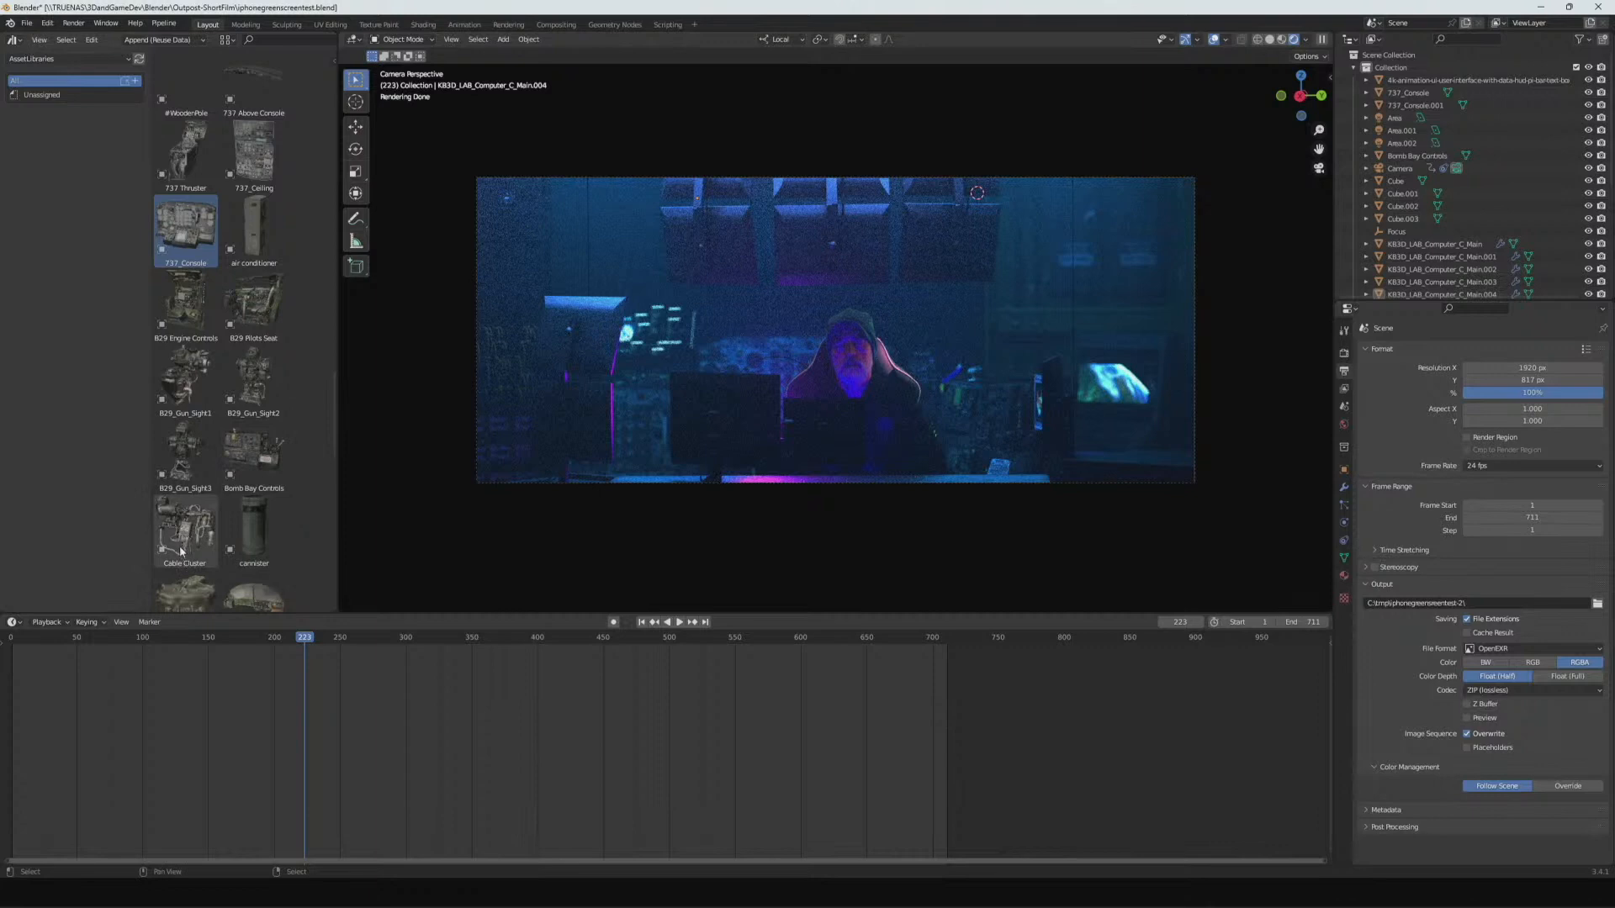
click(1280, 39)
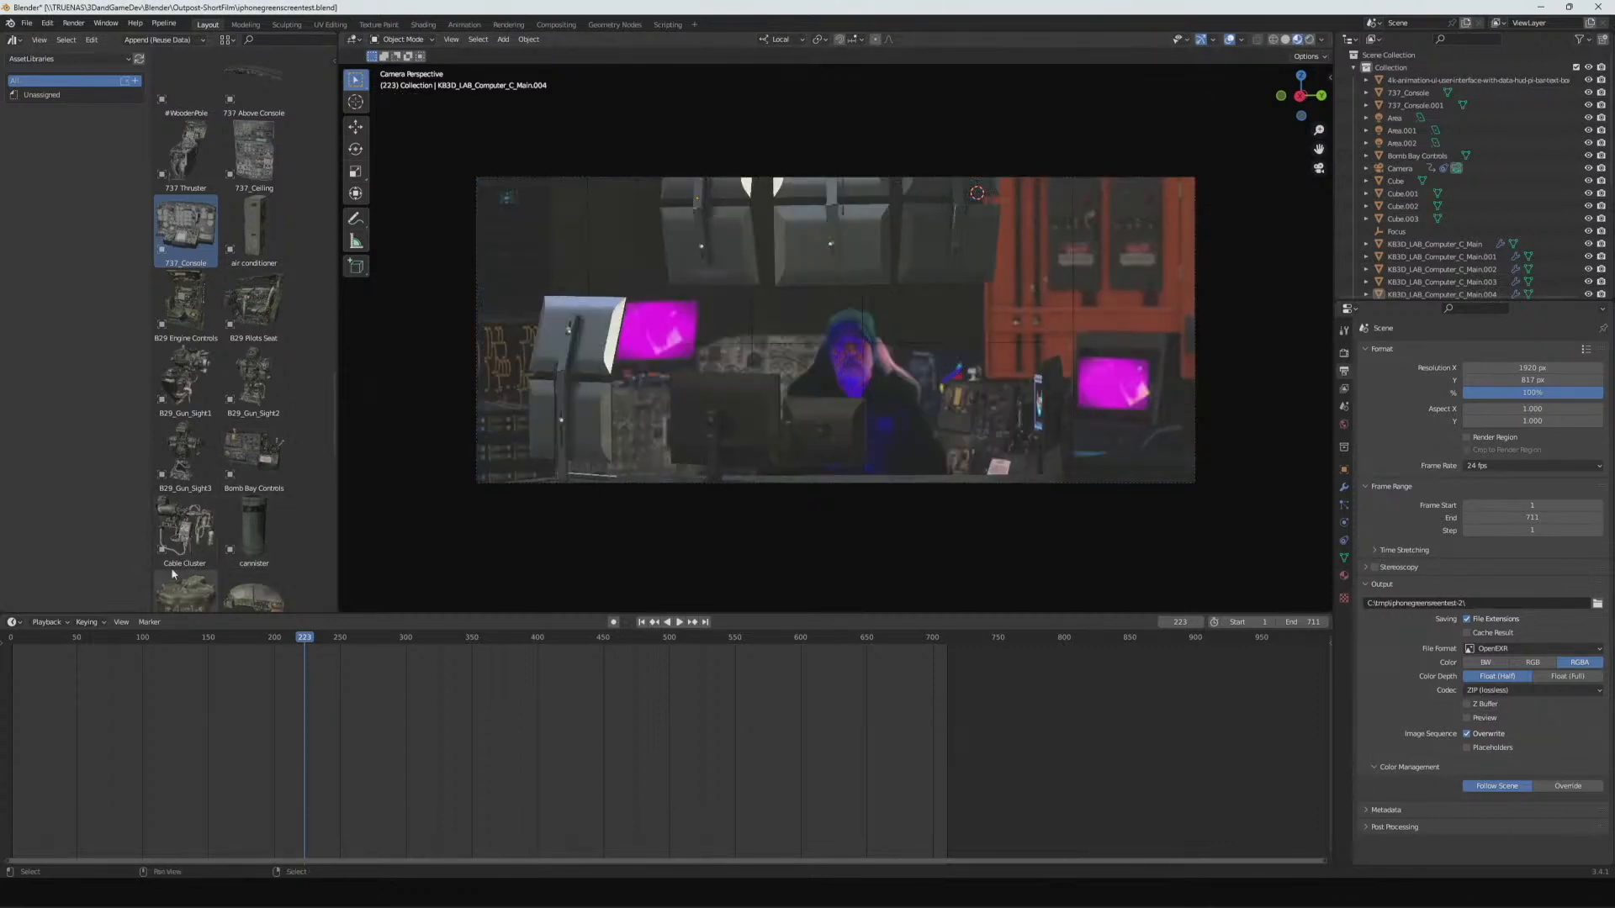
- Add the Cable Cluster asset above the left-hand monitor stack and adjust its position along its local Y and X axes
drag(185, 529, 603, 237)
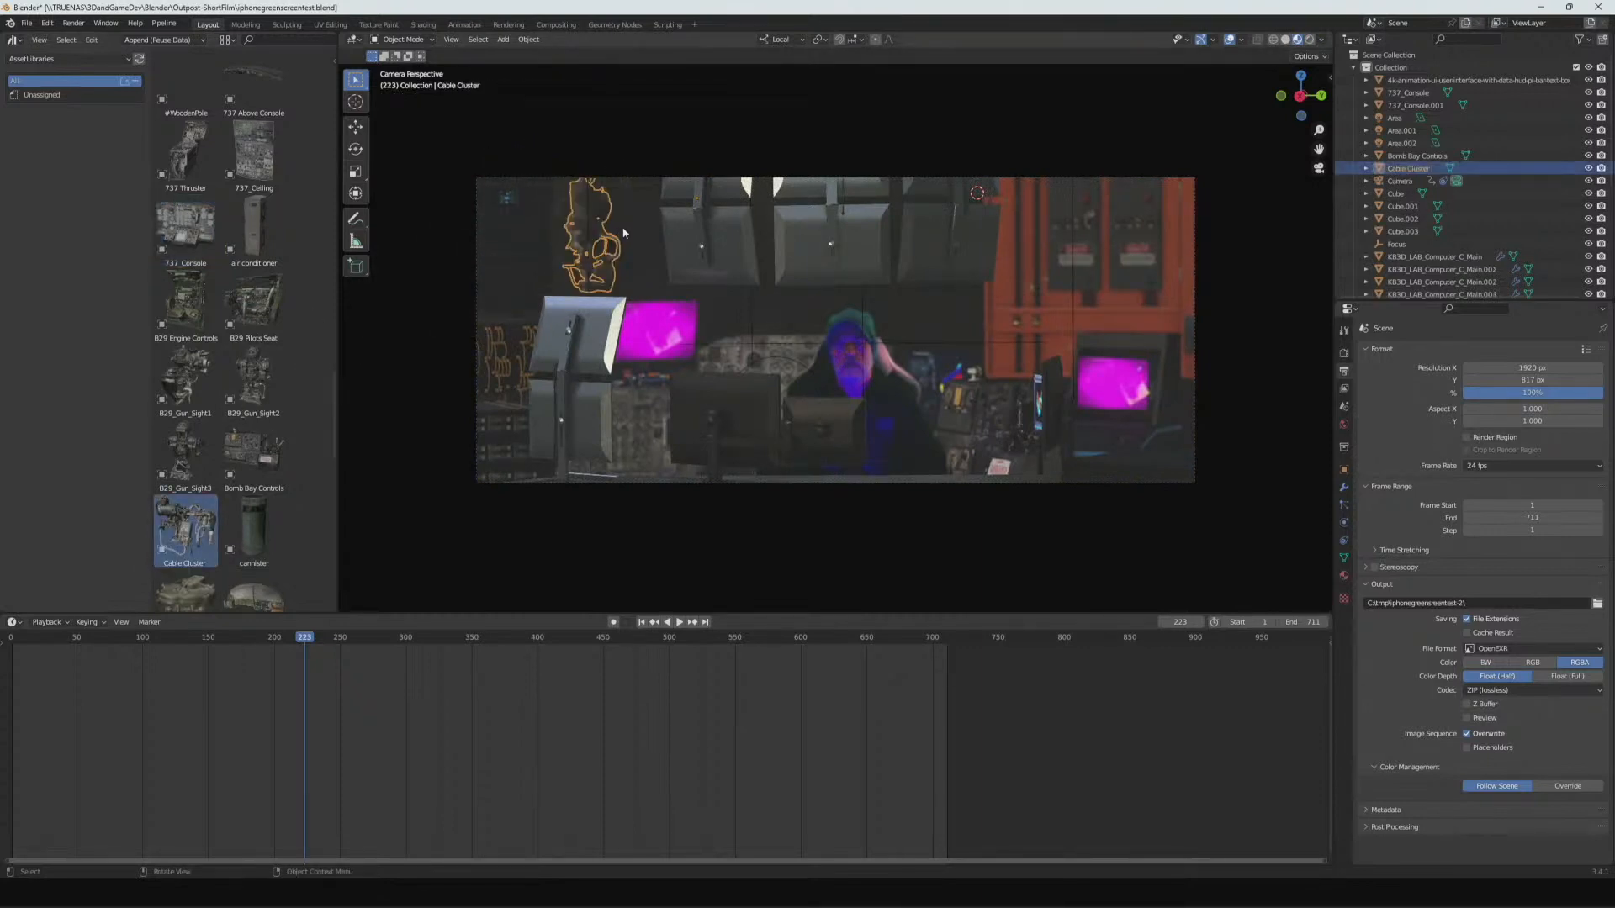
key(g)
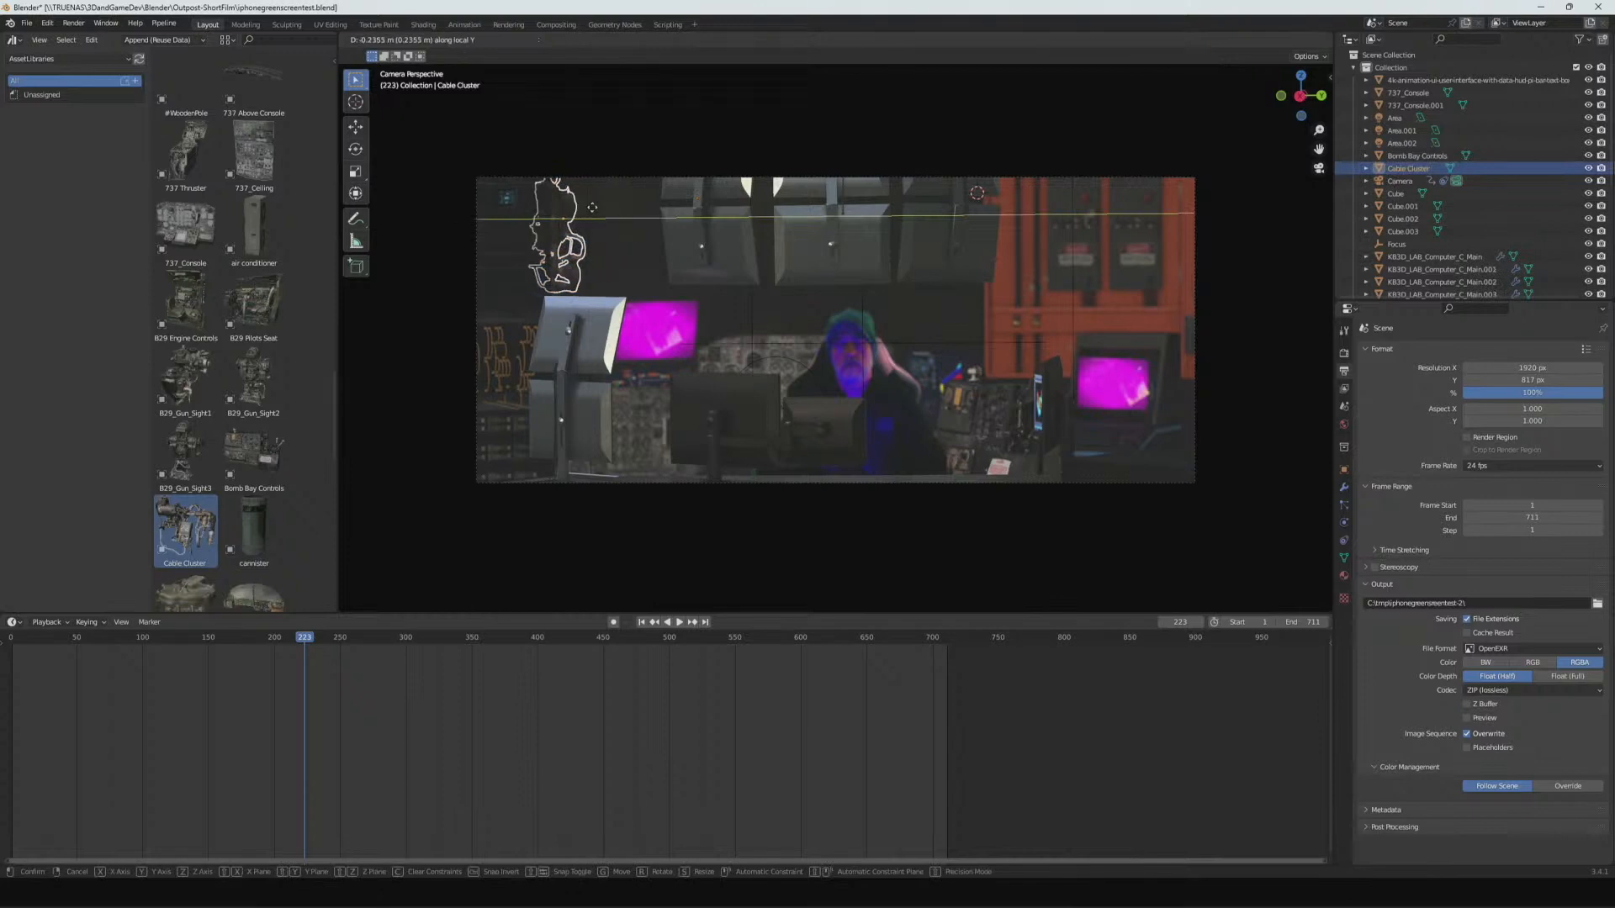
click(646, 197)
key(g)
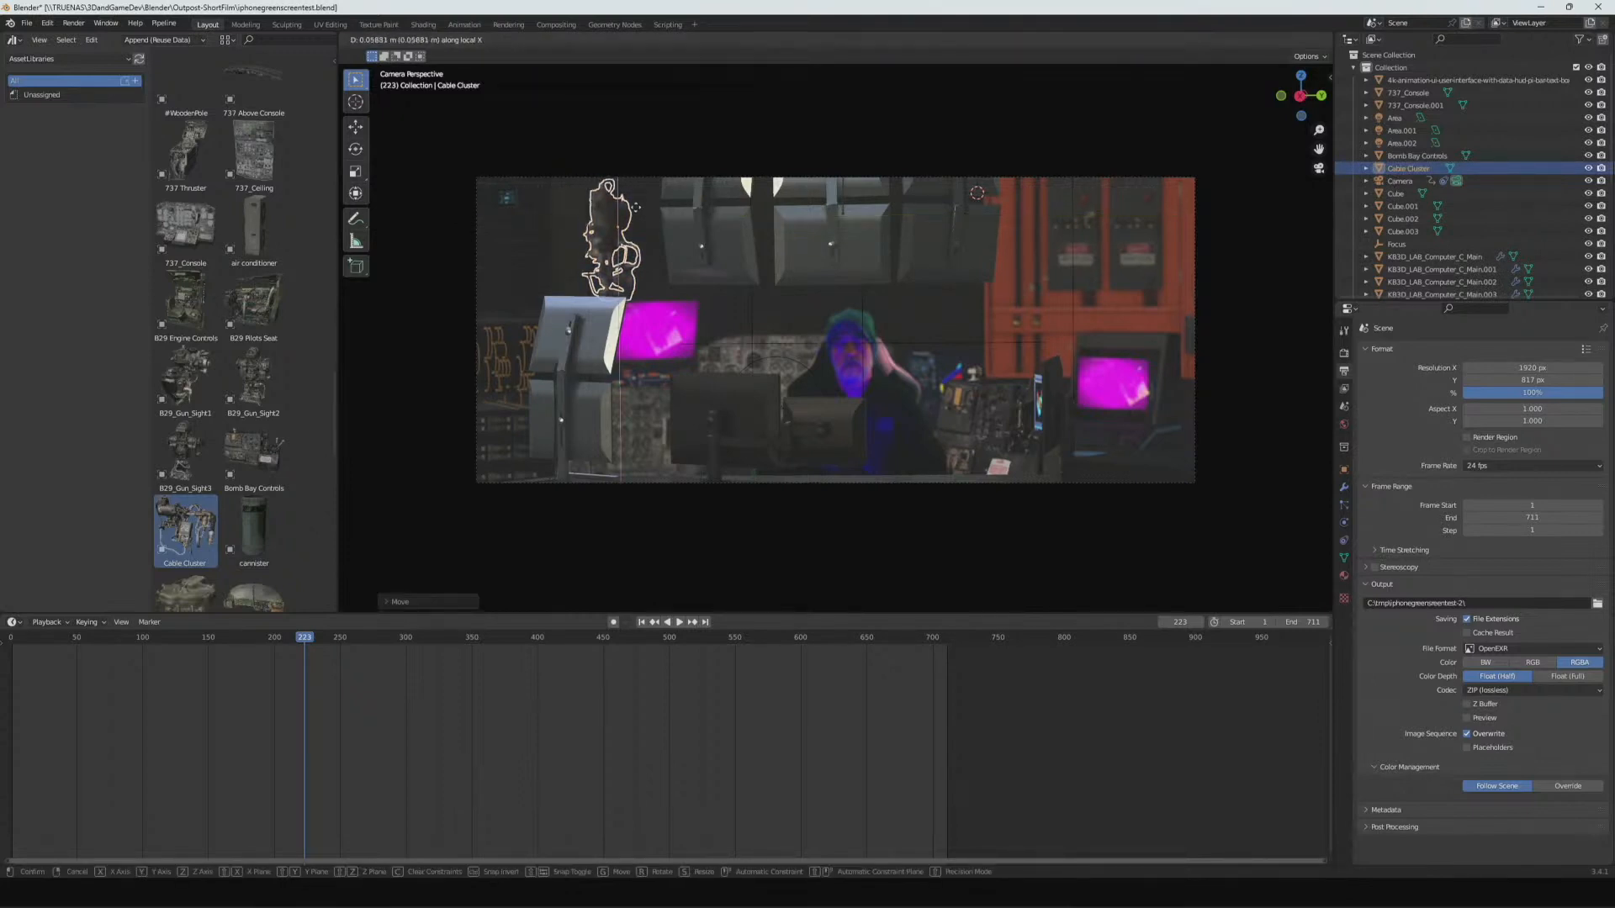
click(640, 195)
- Switch the transform orientation to Global and reposition the Cable Cluster between the left frame edge and the hanging monitors
click(779, 39)
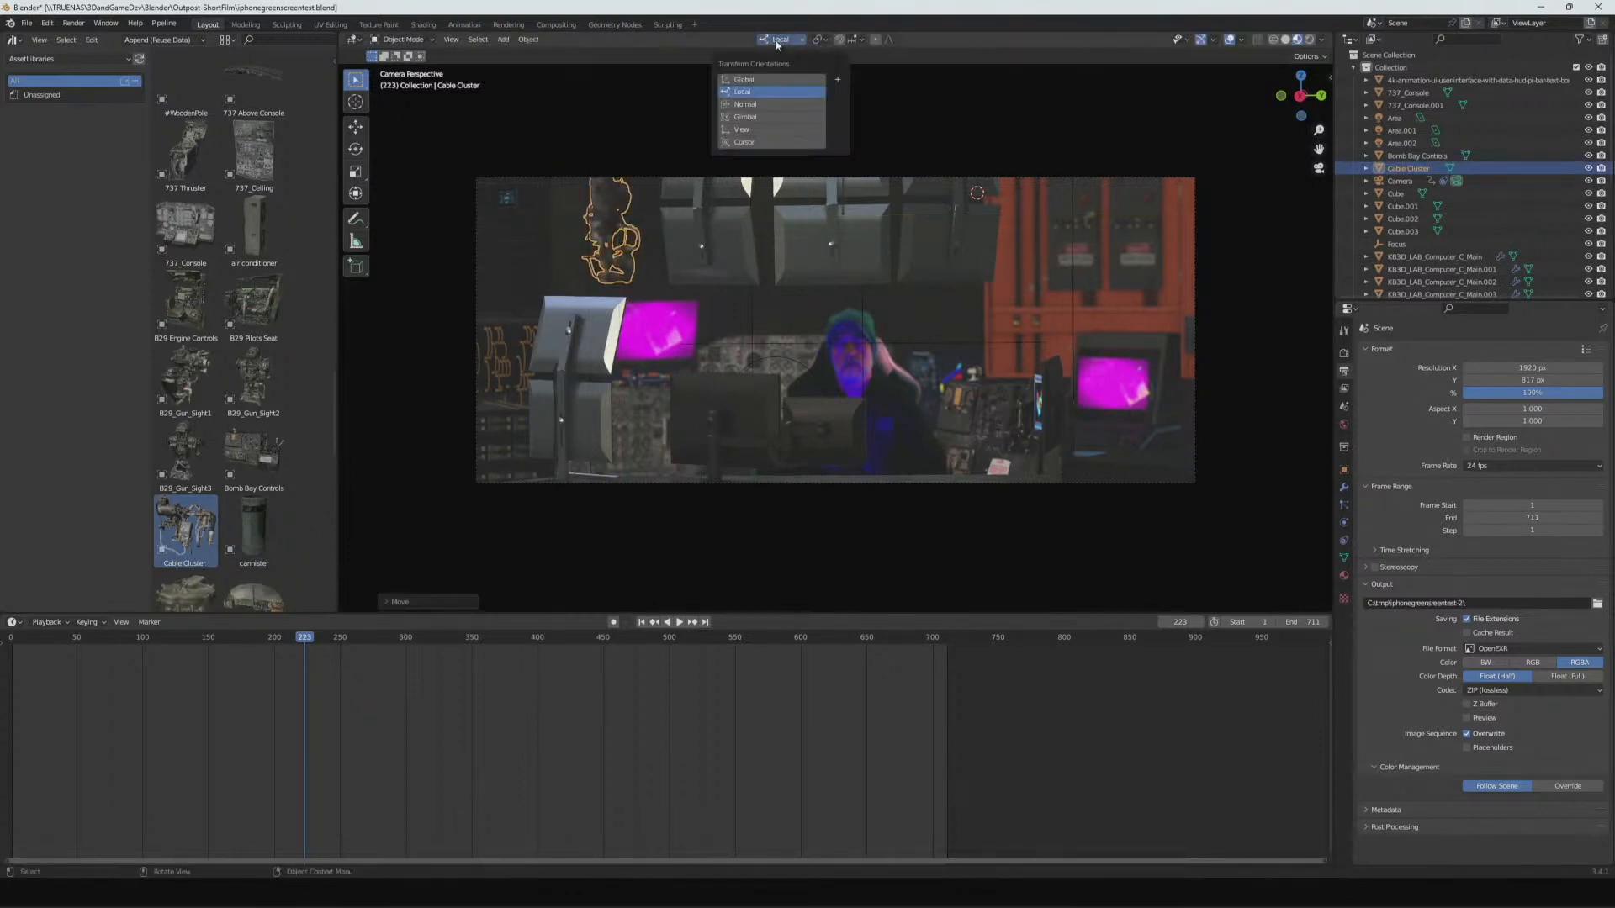
click(745, 79)
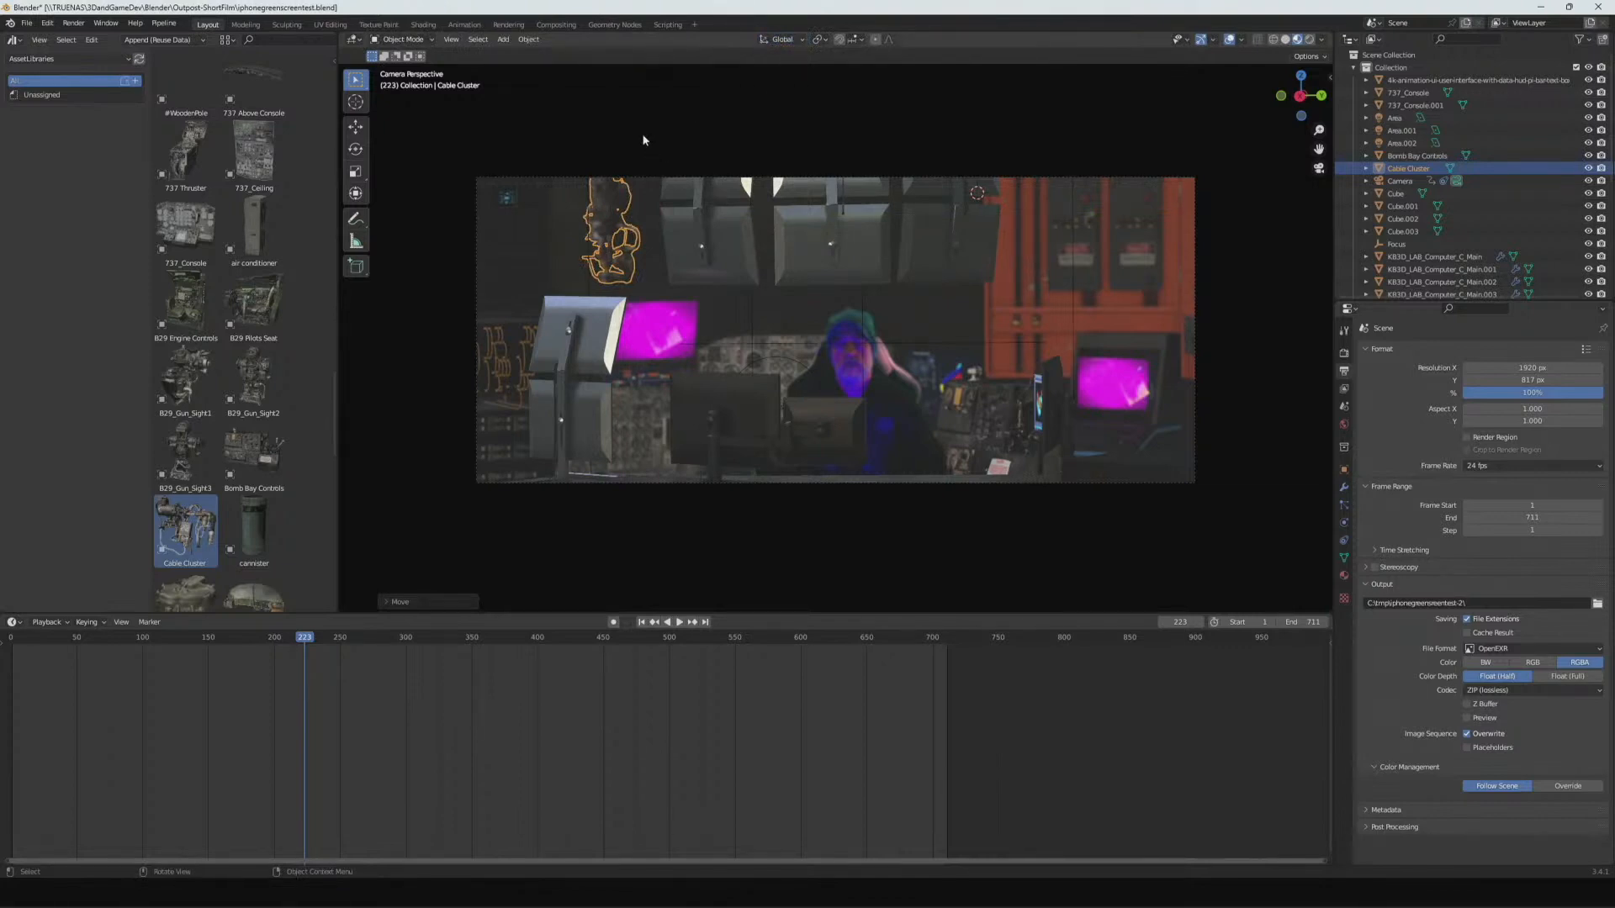
key(g)
click(607, 180)
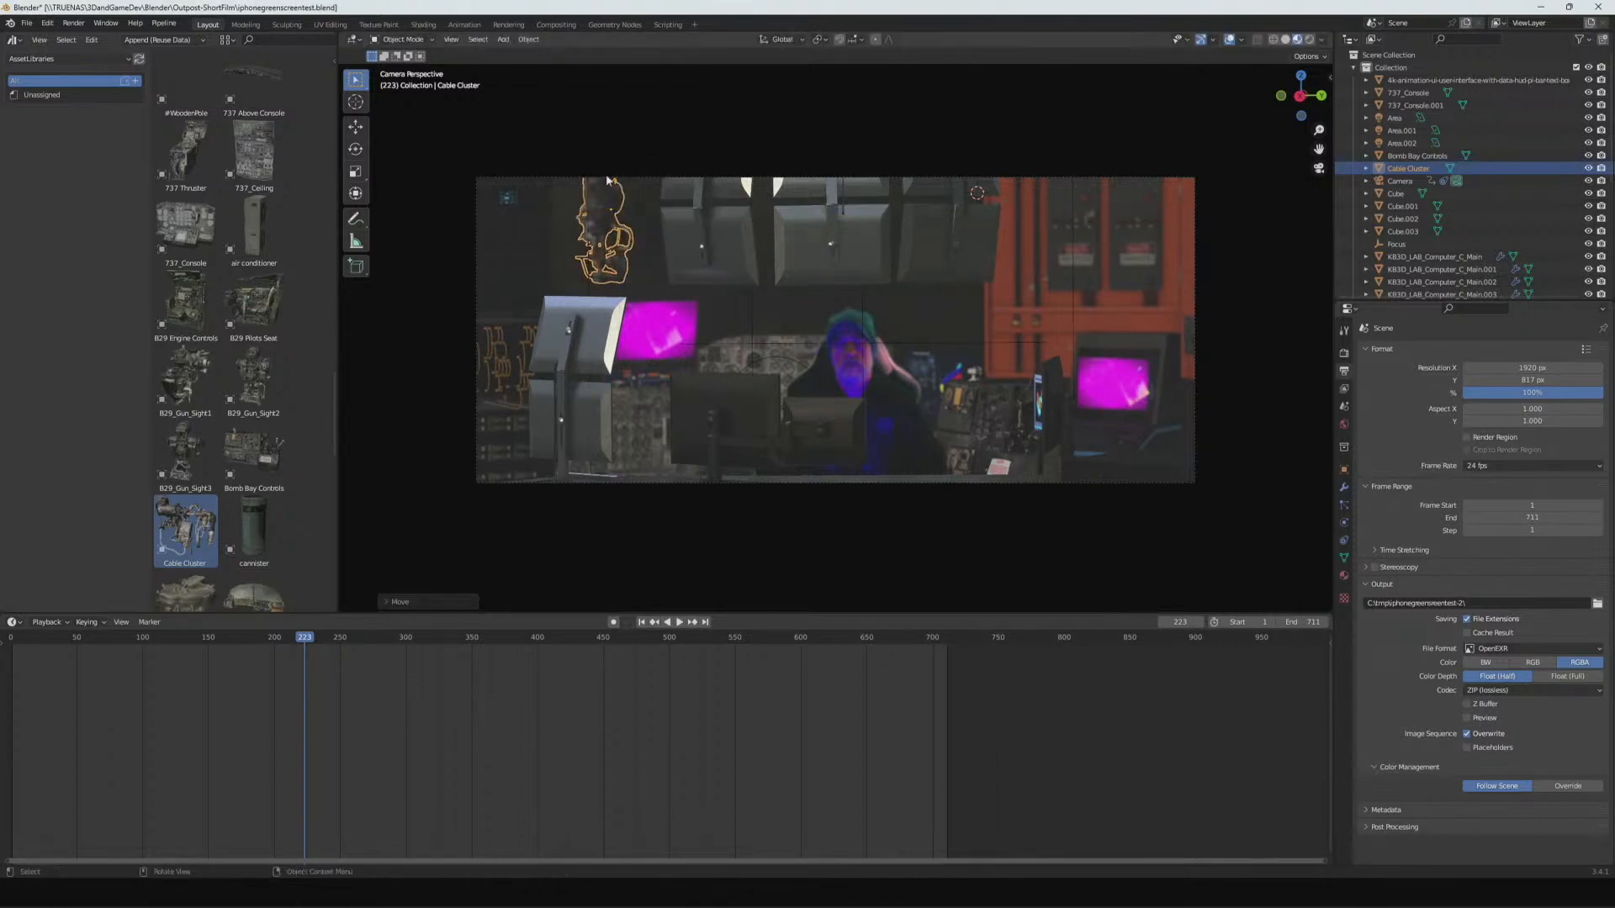
key(g)
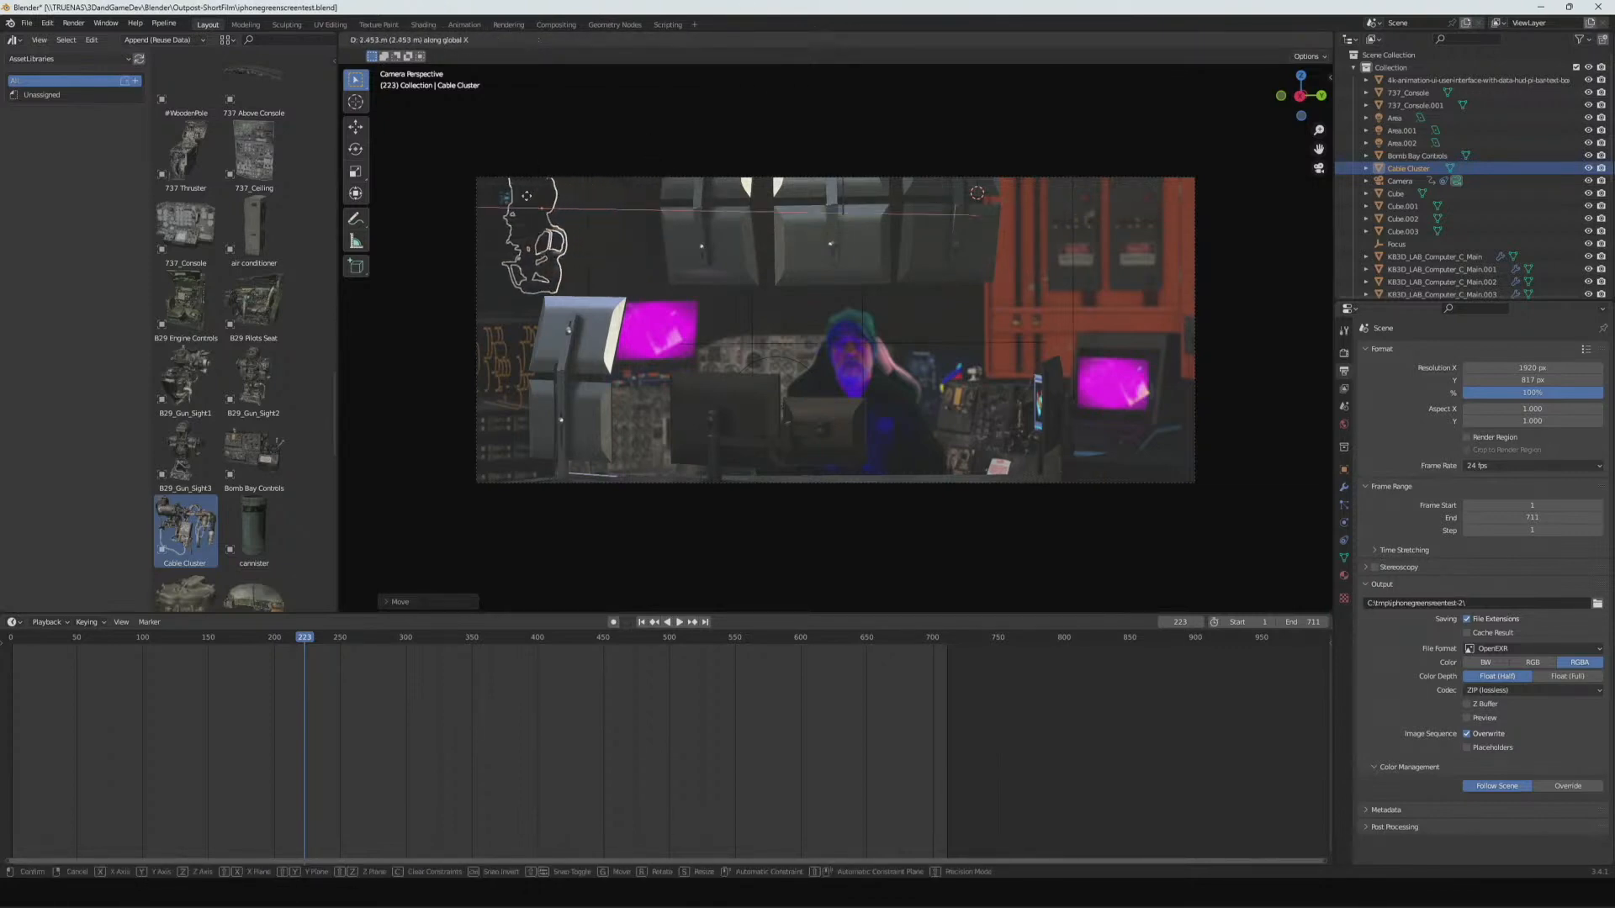
click(523, 201)
key(g)
click(616, 215)
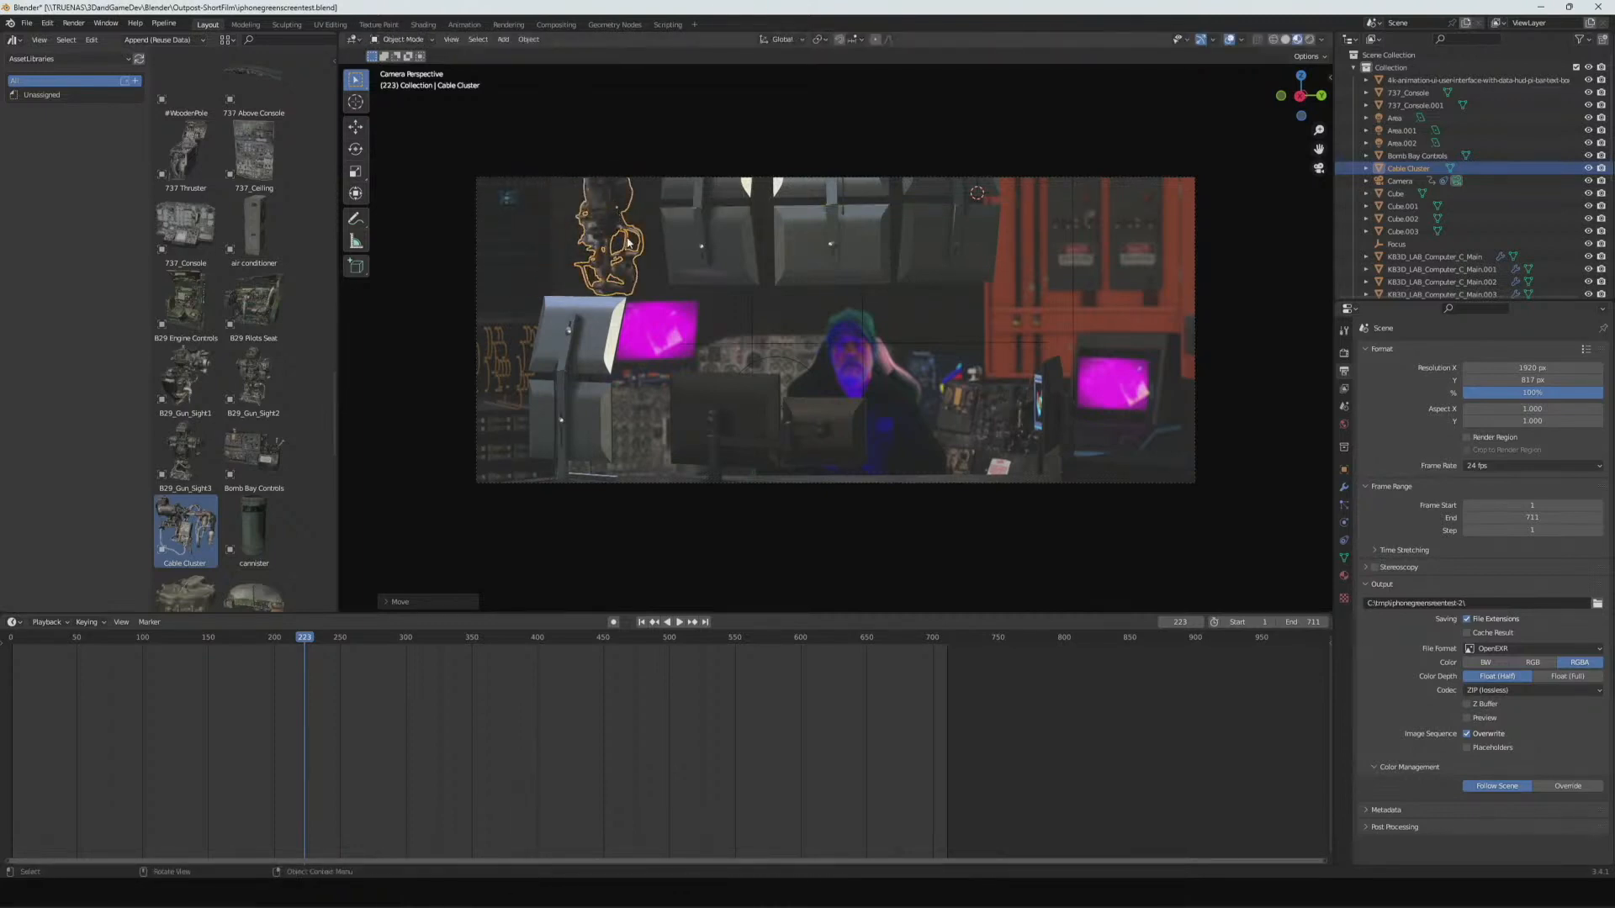
- Rotate the Cable Cluster about -110° around global Z, slightly around global Y, and about 265° around global X
key(r)
key(z)
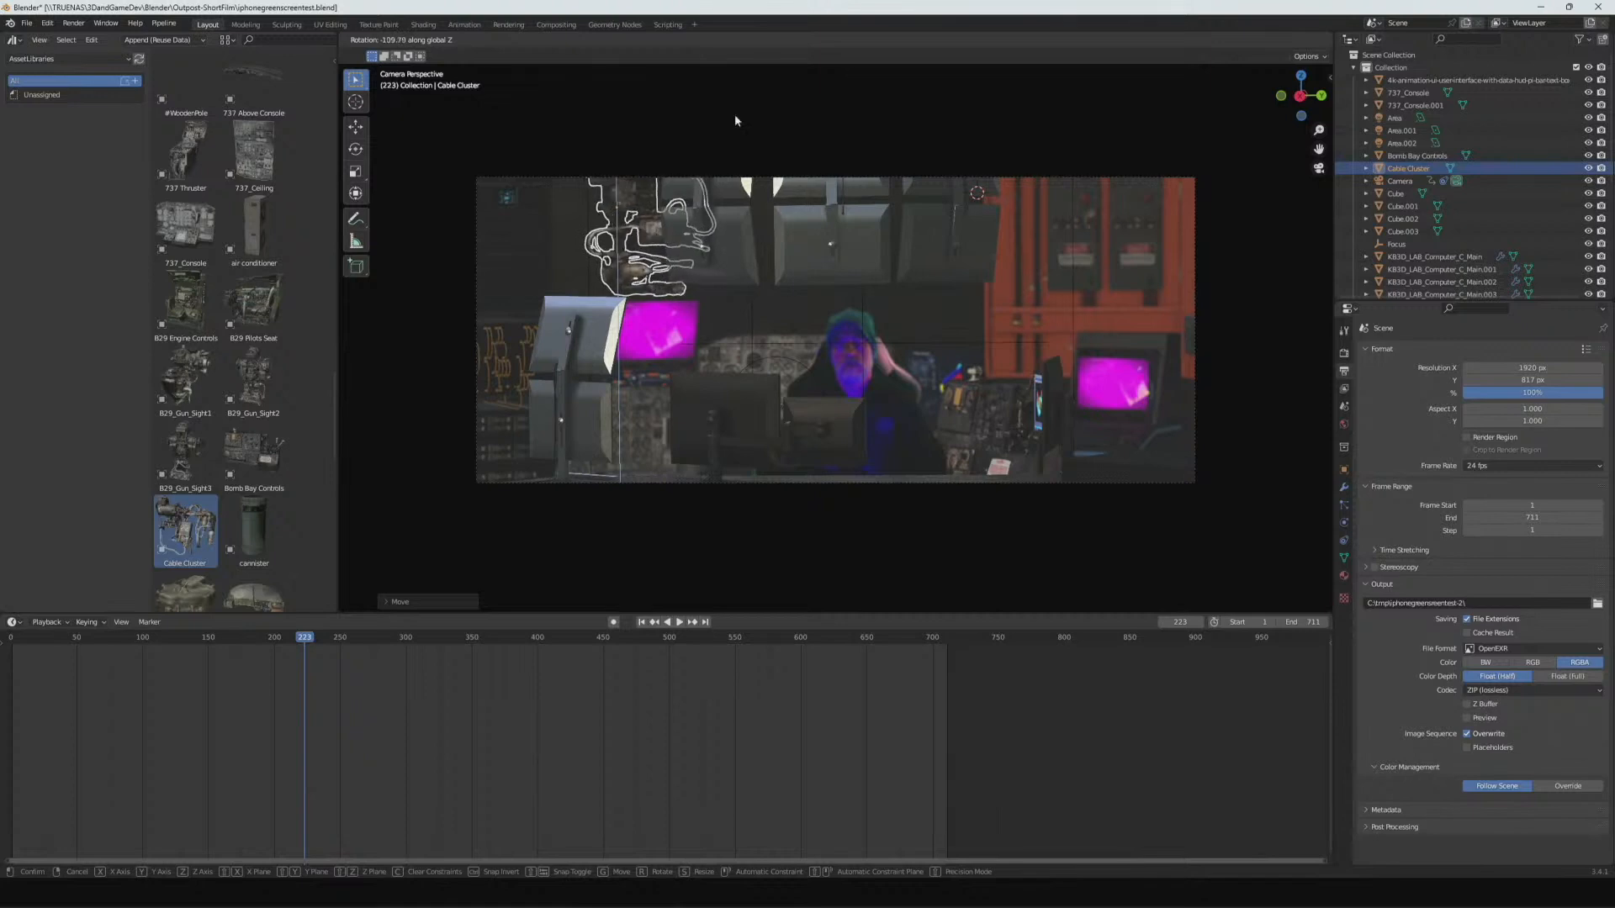
click(706, 250)
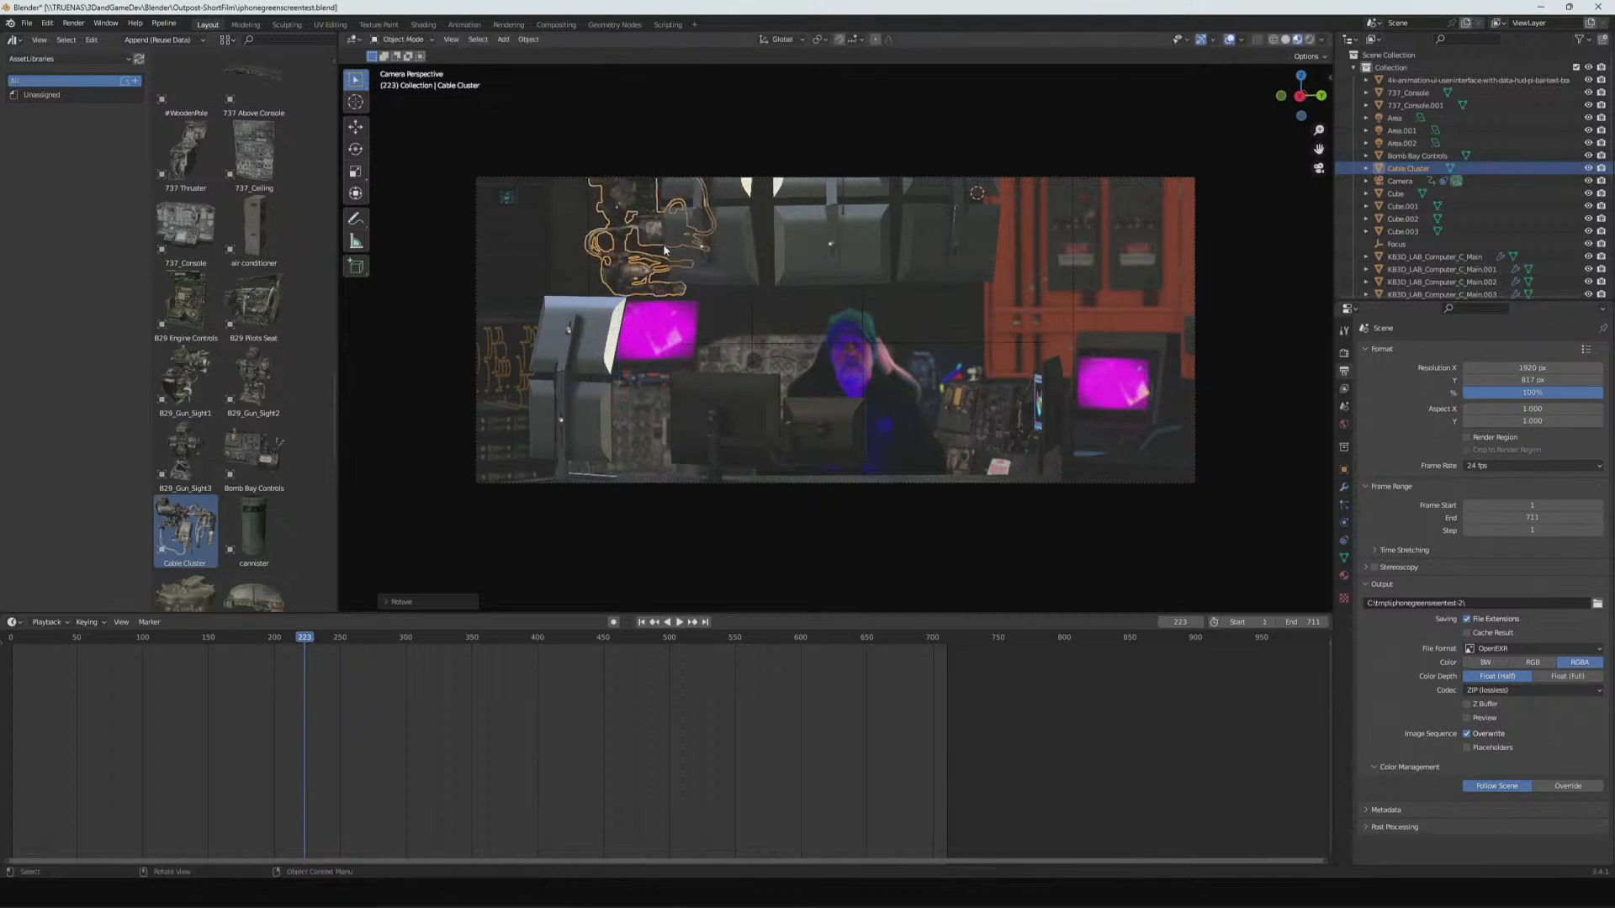
key(r)
key(y)
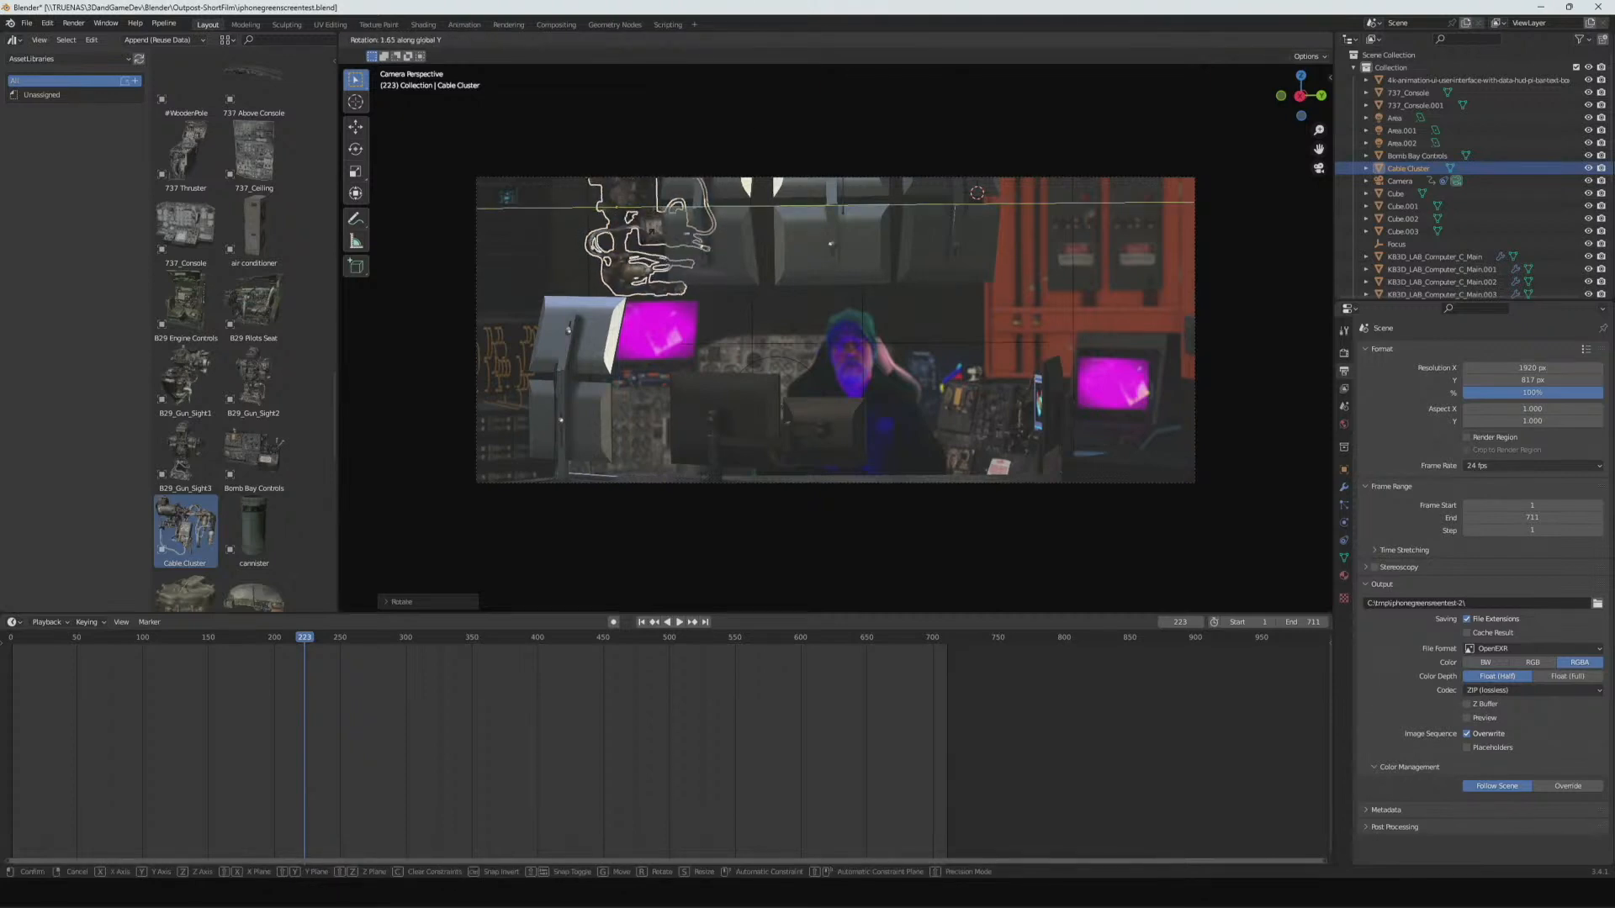
click(697, 212)
key(r)
key(x)
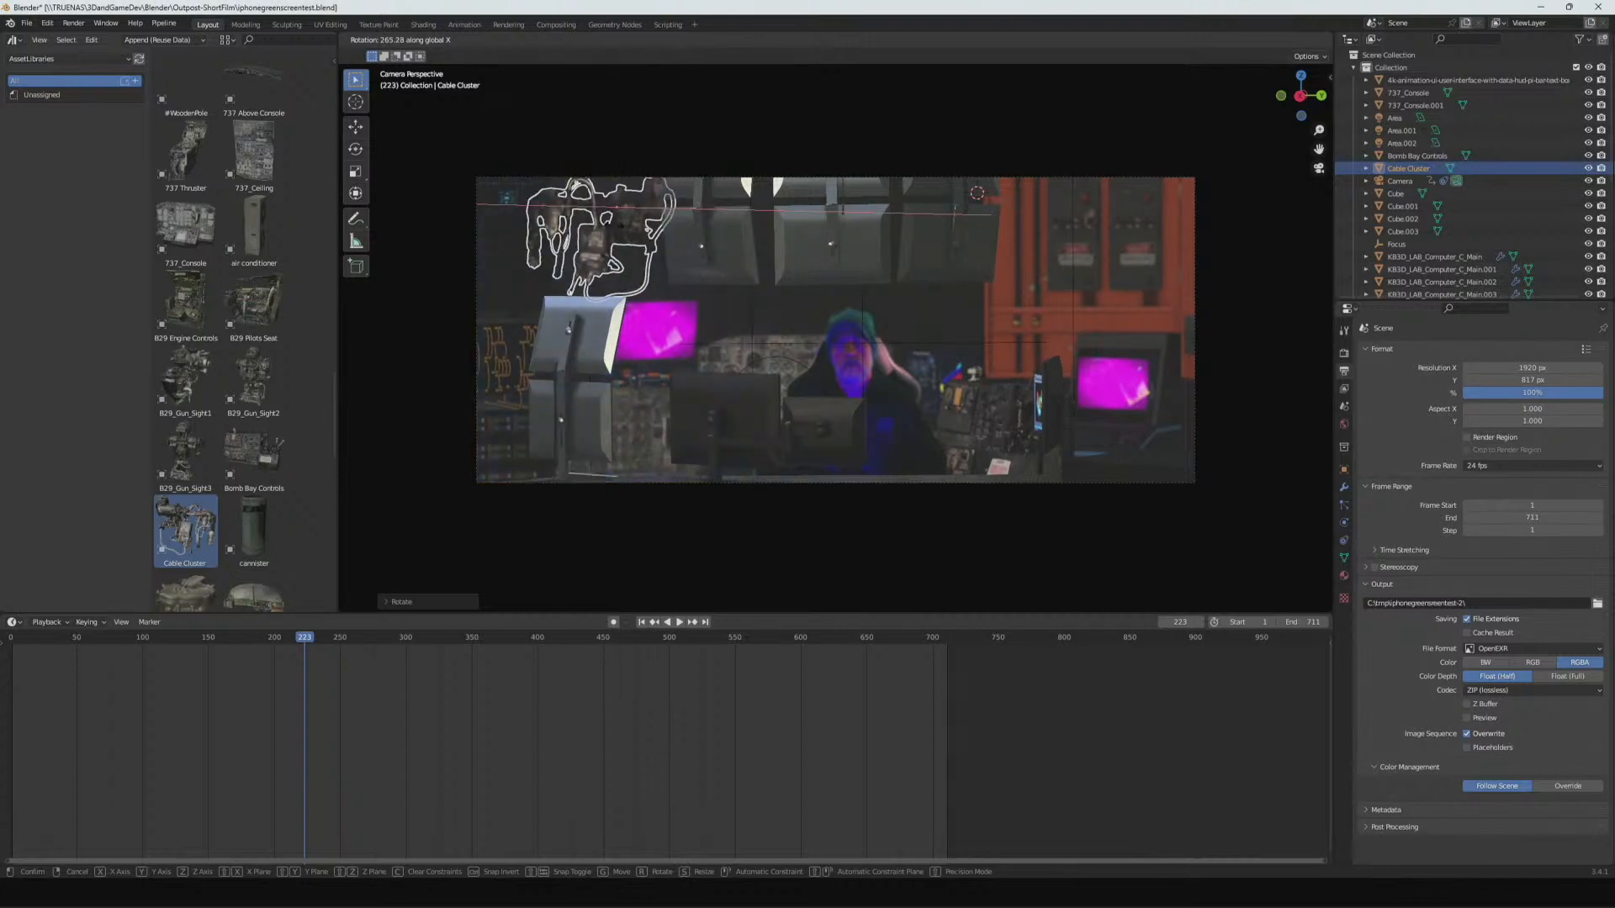
click(616, 229)
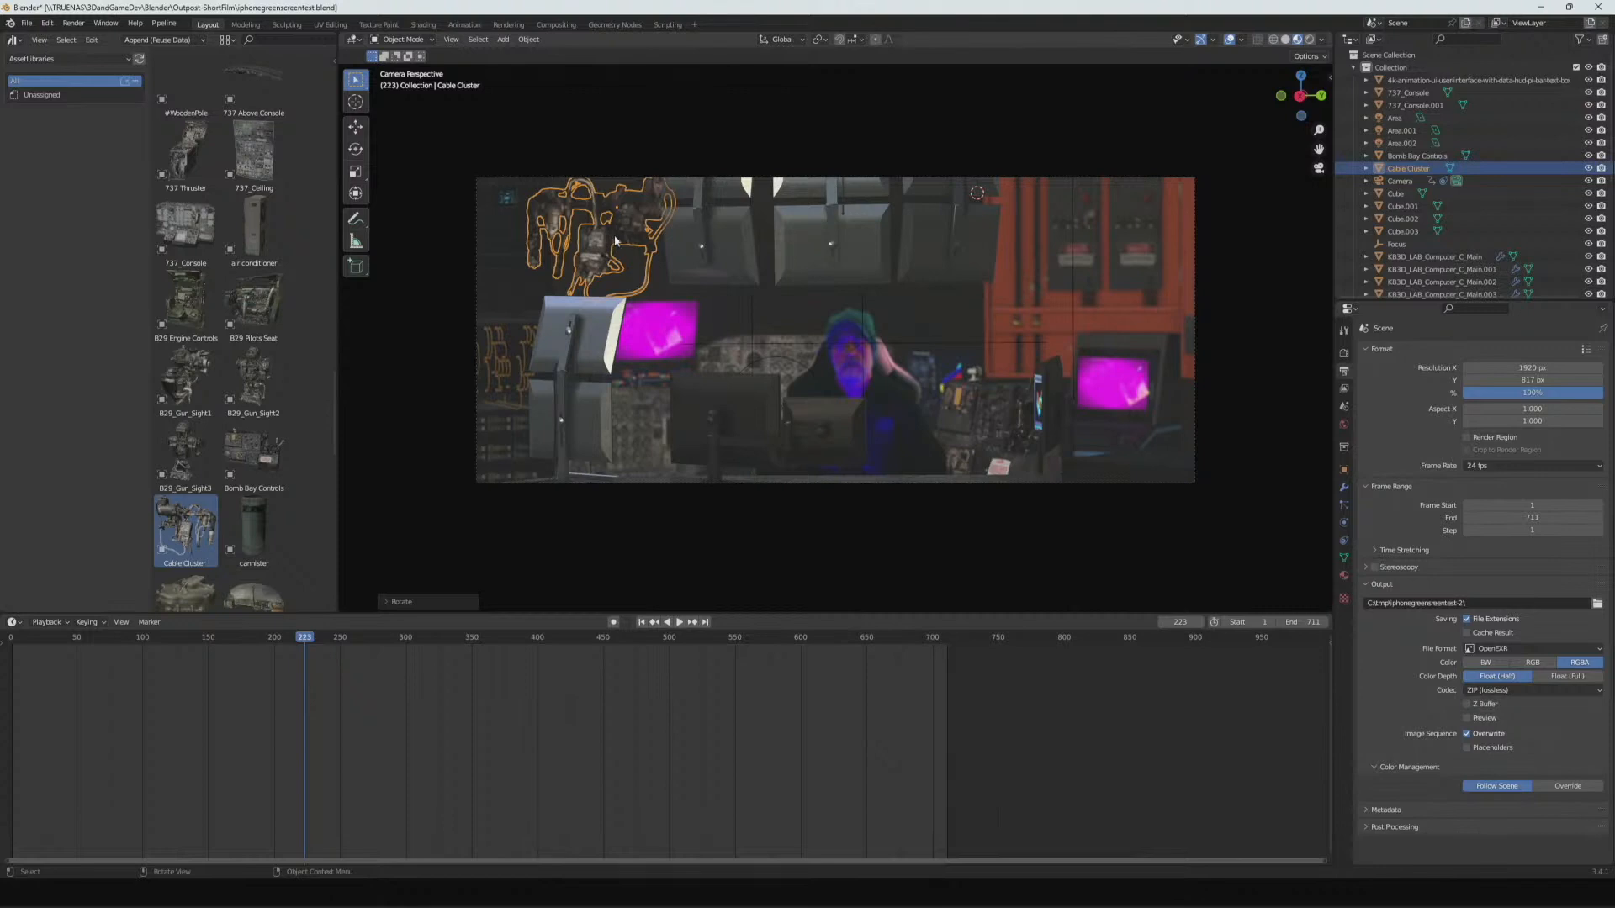
- Raise the Cable Cluster along global Z so its cables hang from the top of the camera frame, and deselect it
key(g)
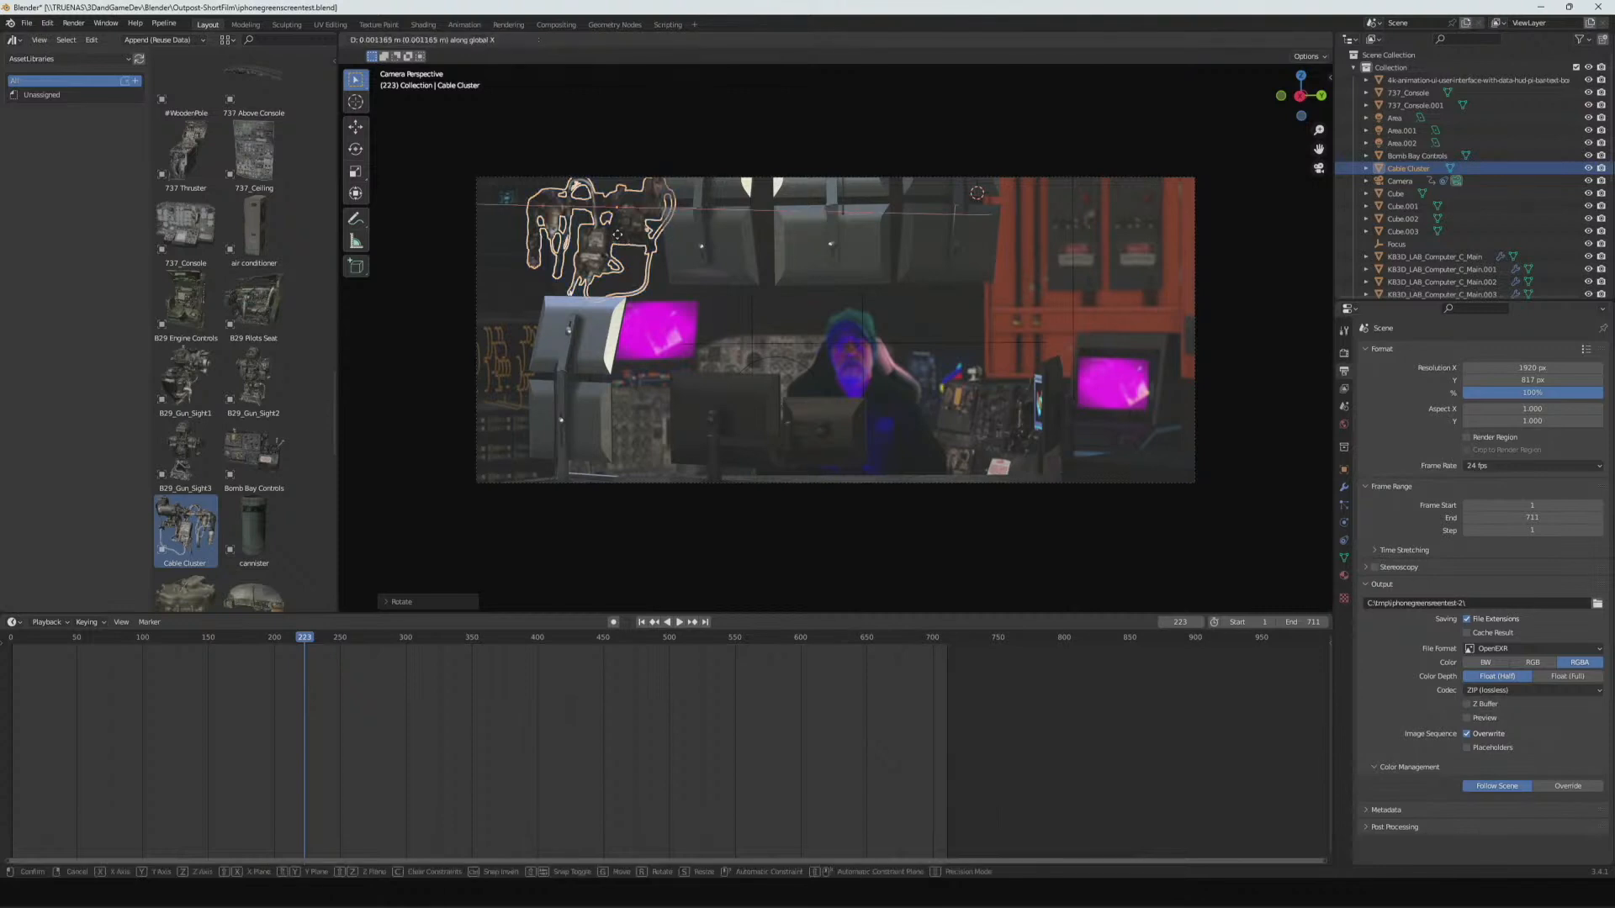
right_click(619, 234)
key(g)
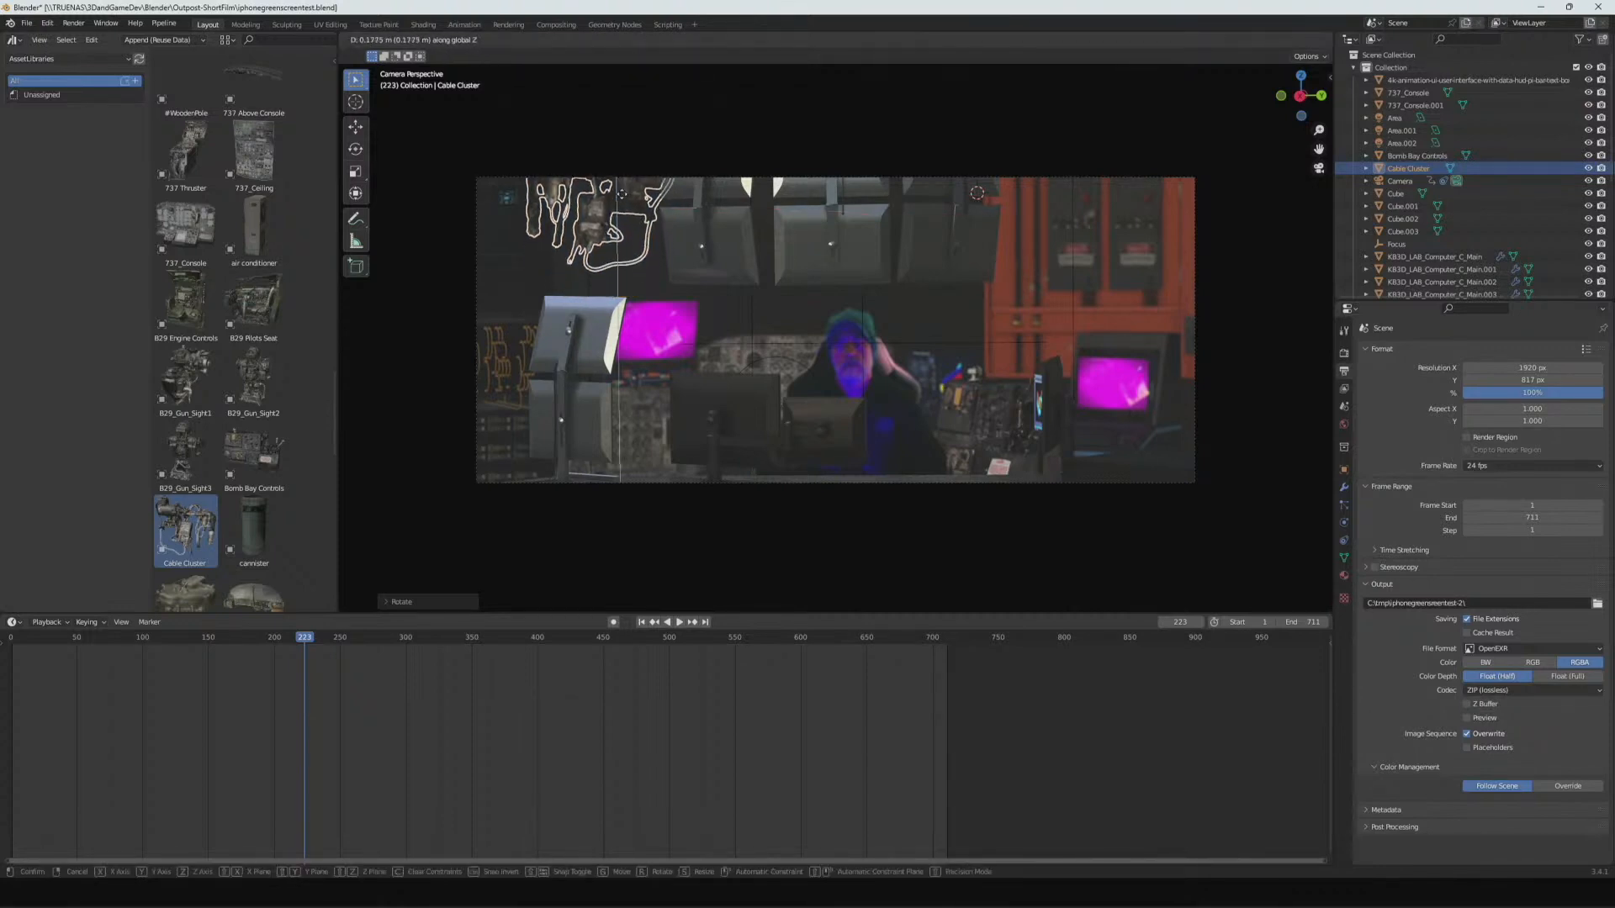
click(615, 169)
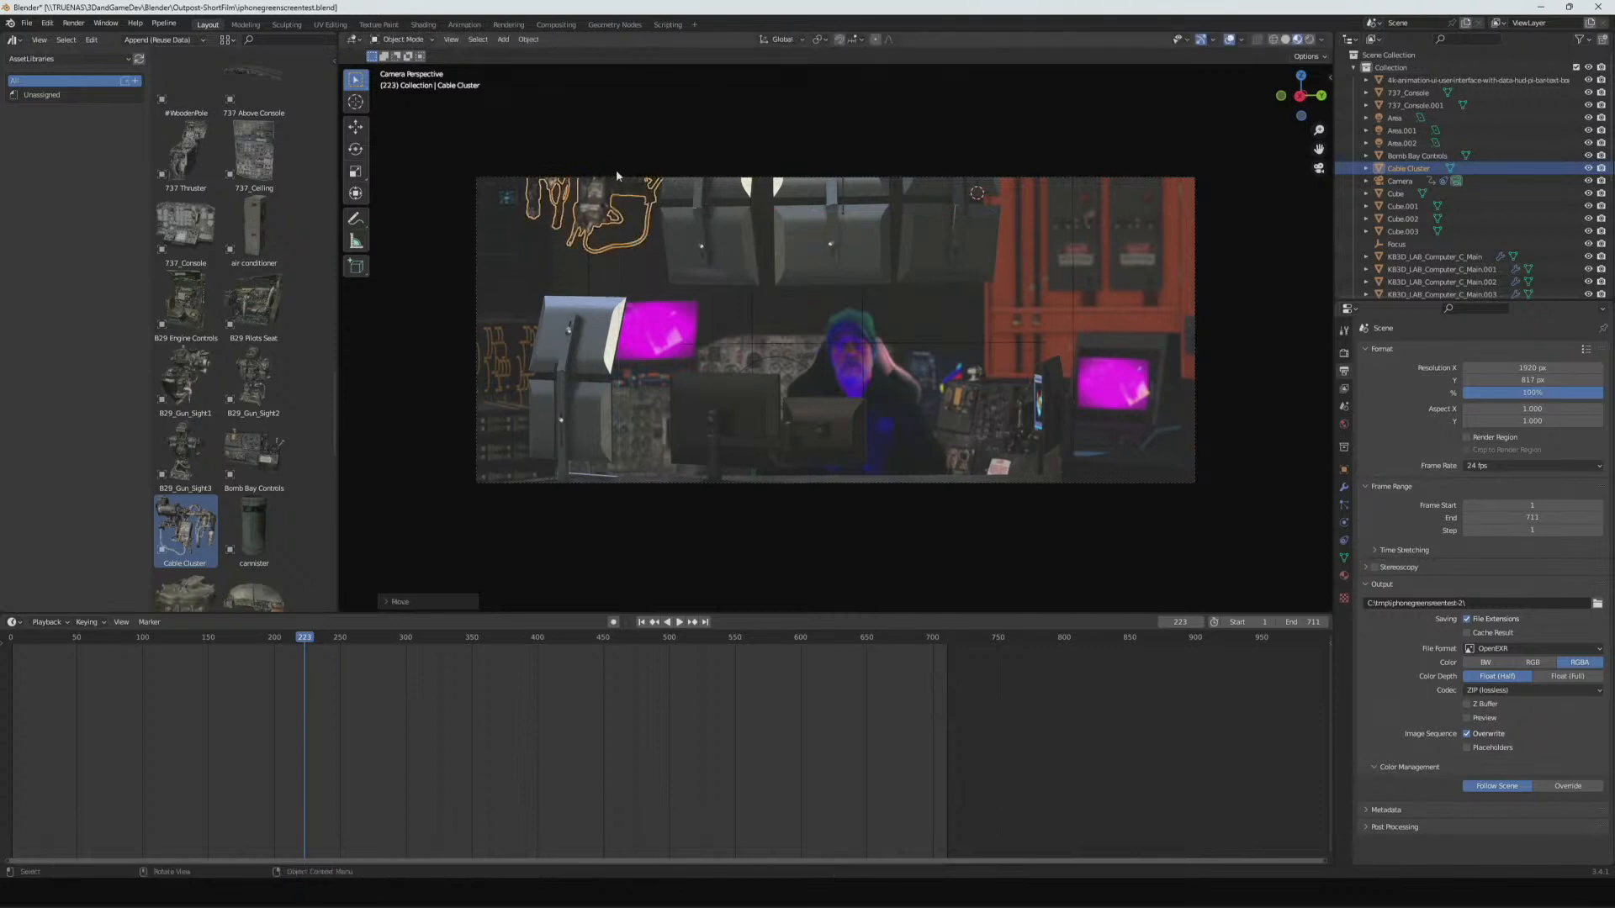
click(535, 158)
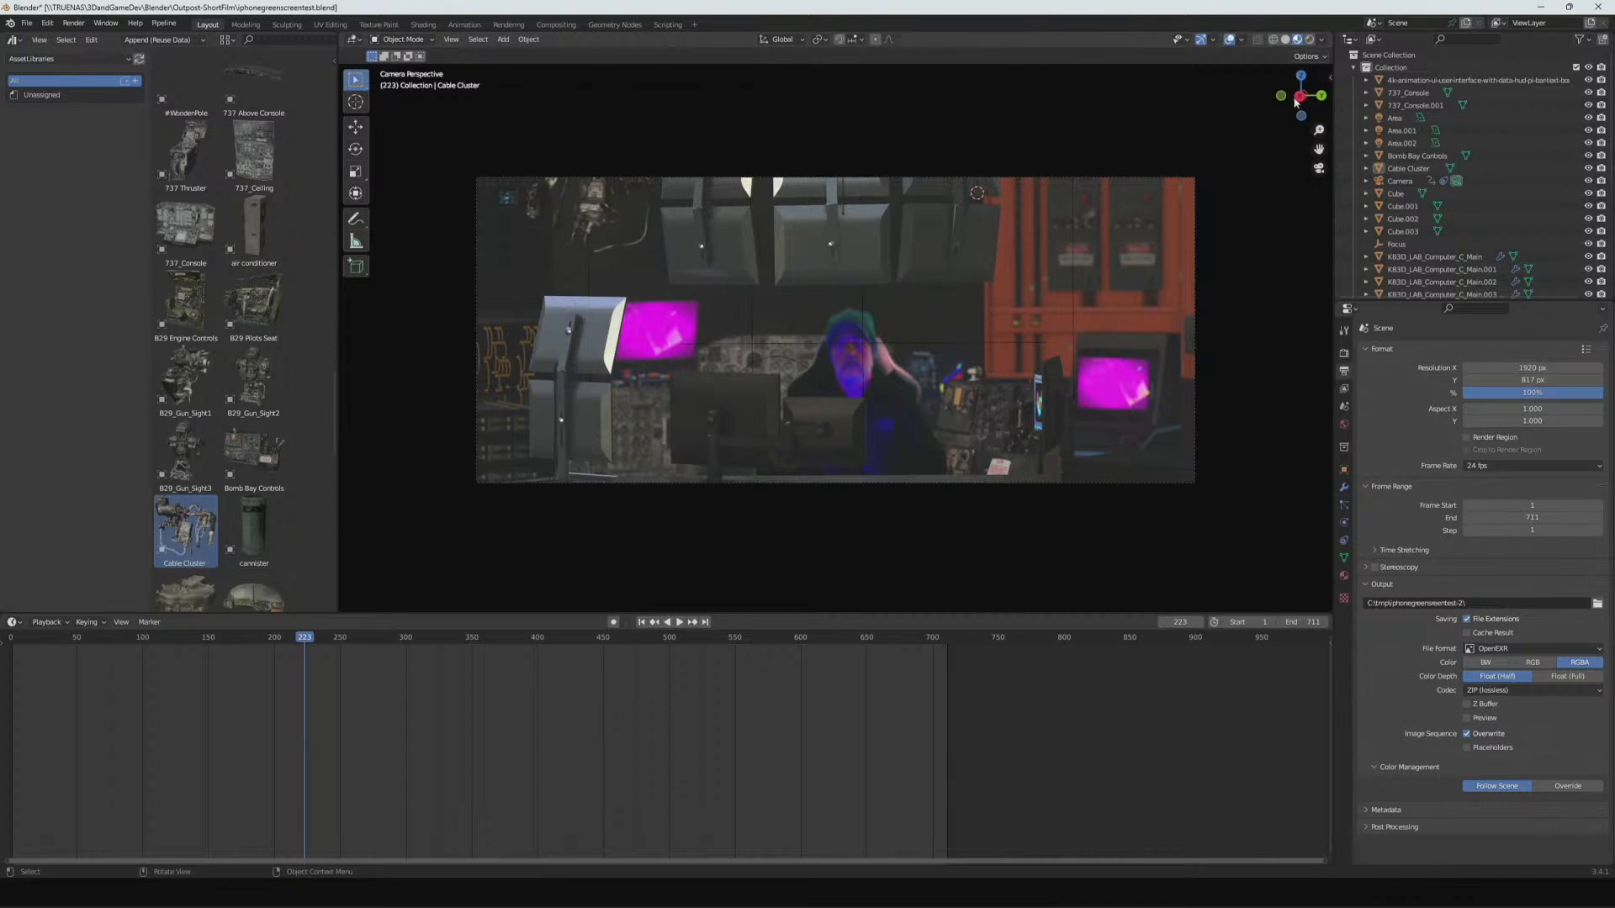
- Save the file, check the cables in Rendered viewport shading, and return to Material Preview shading
key(ctrl+s)
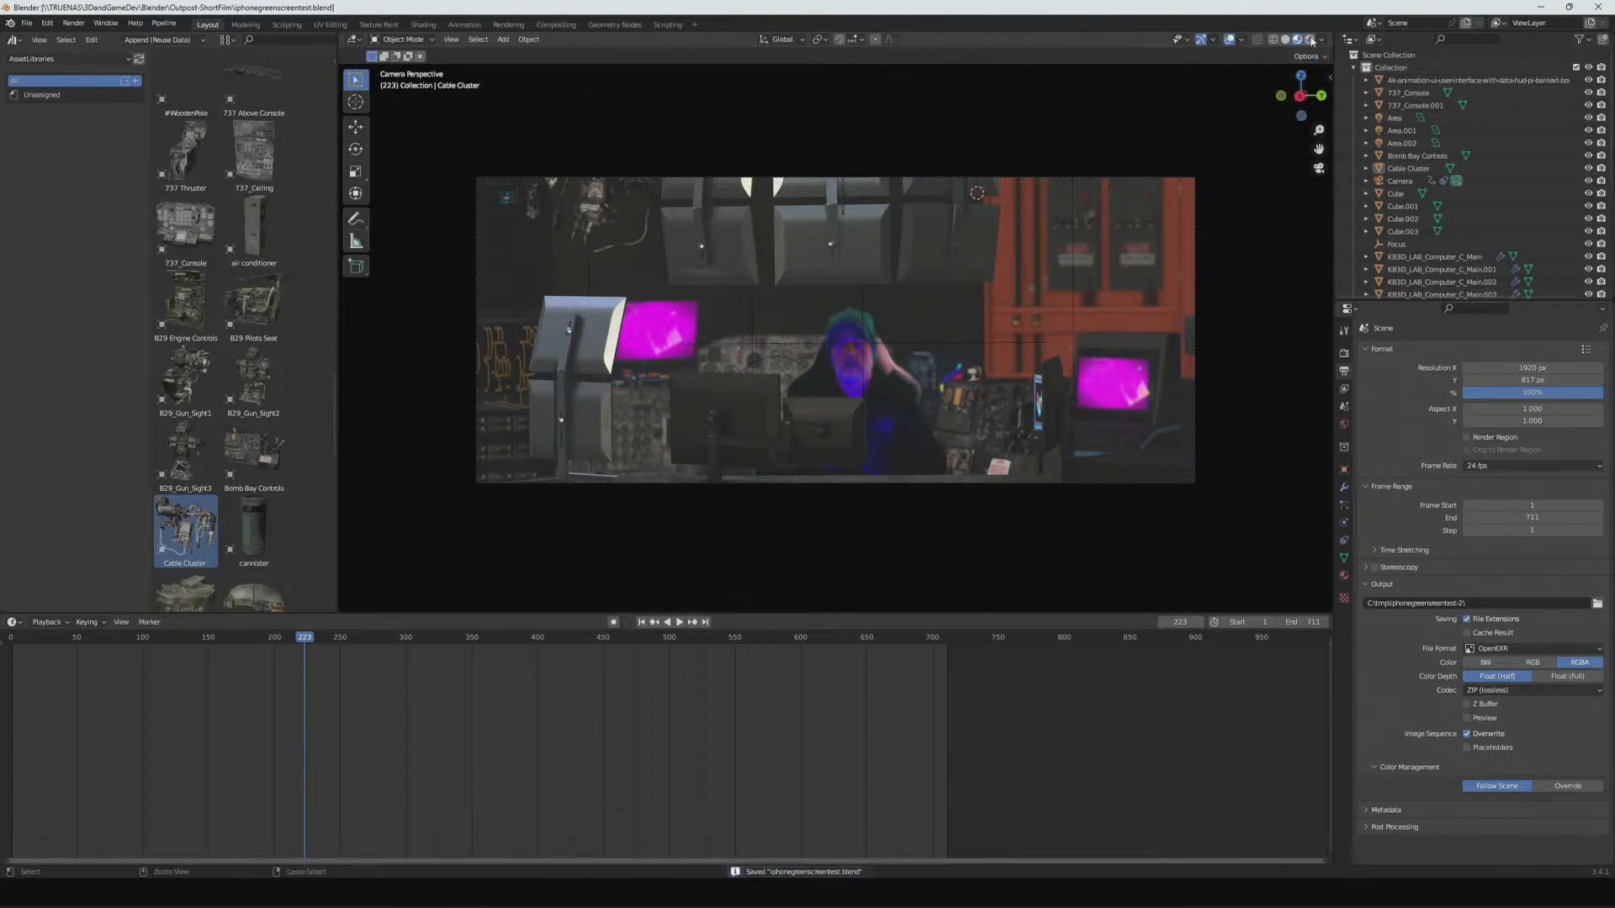
click(1310, 39)
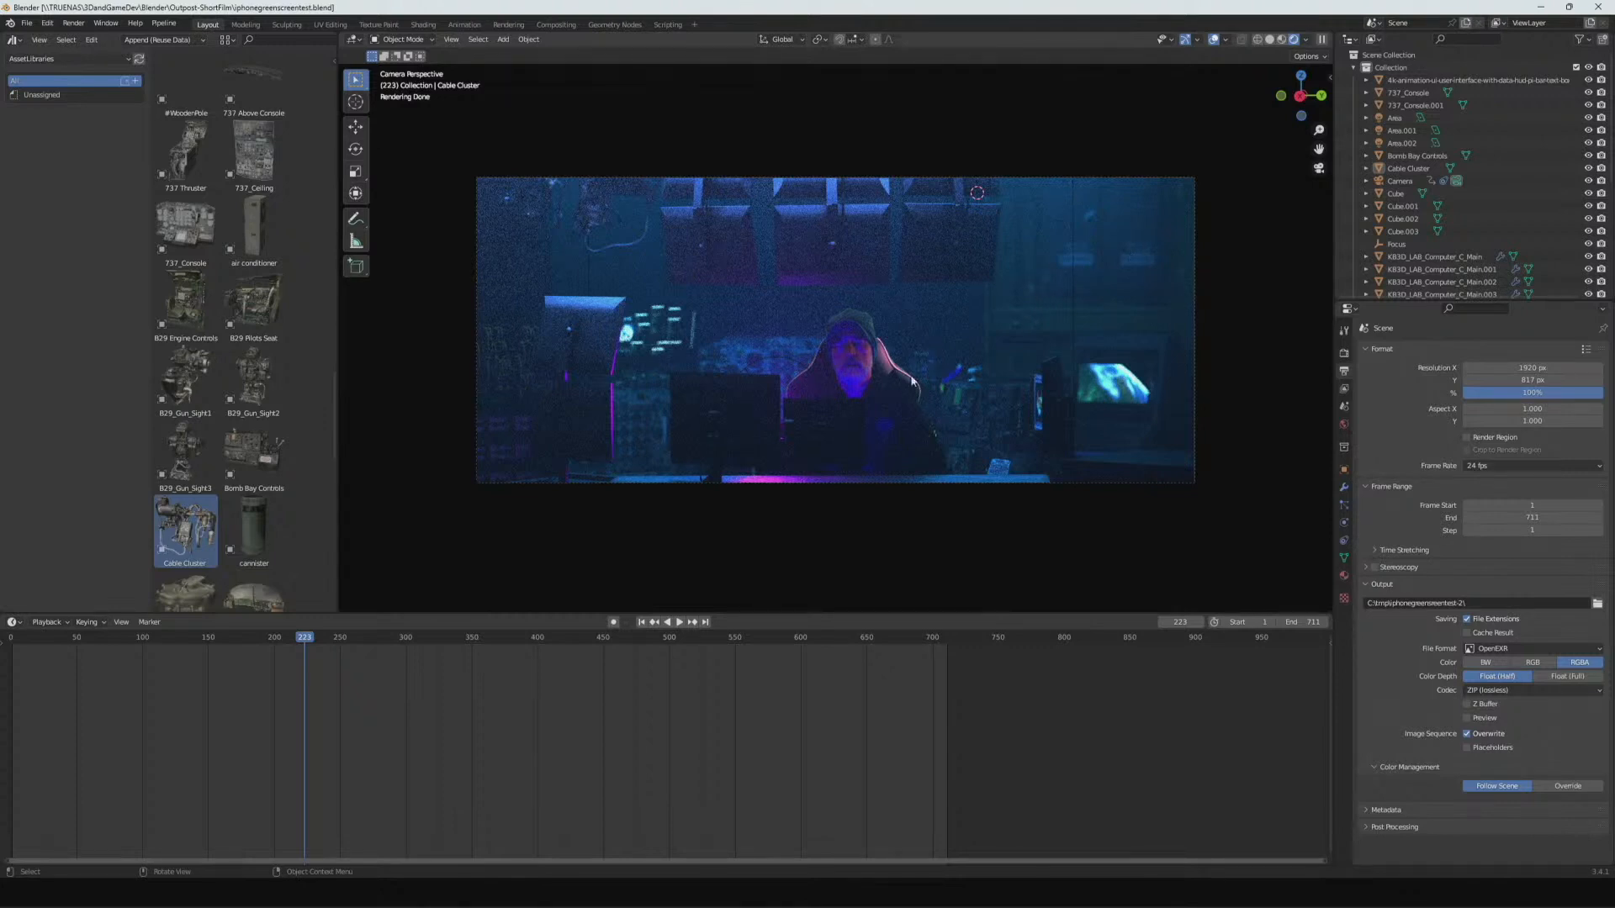
click(1281, 39)
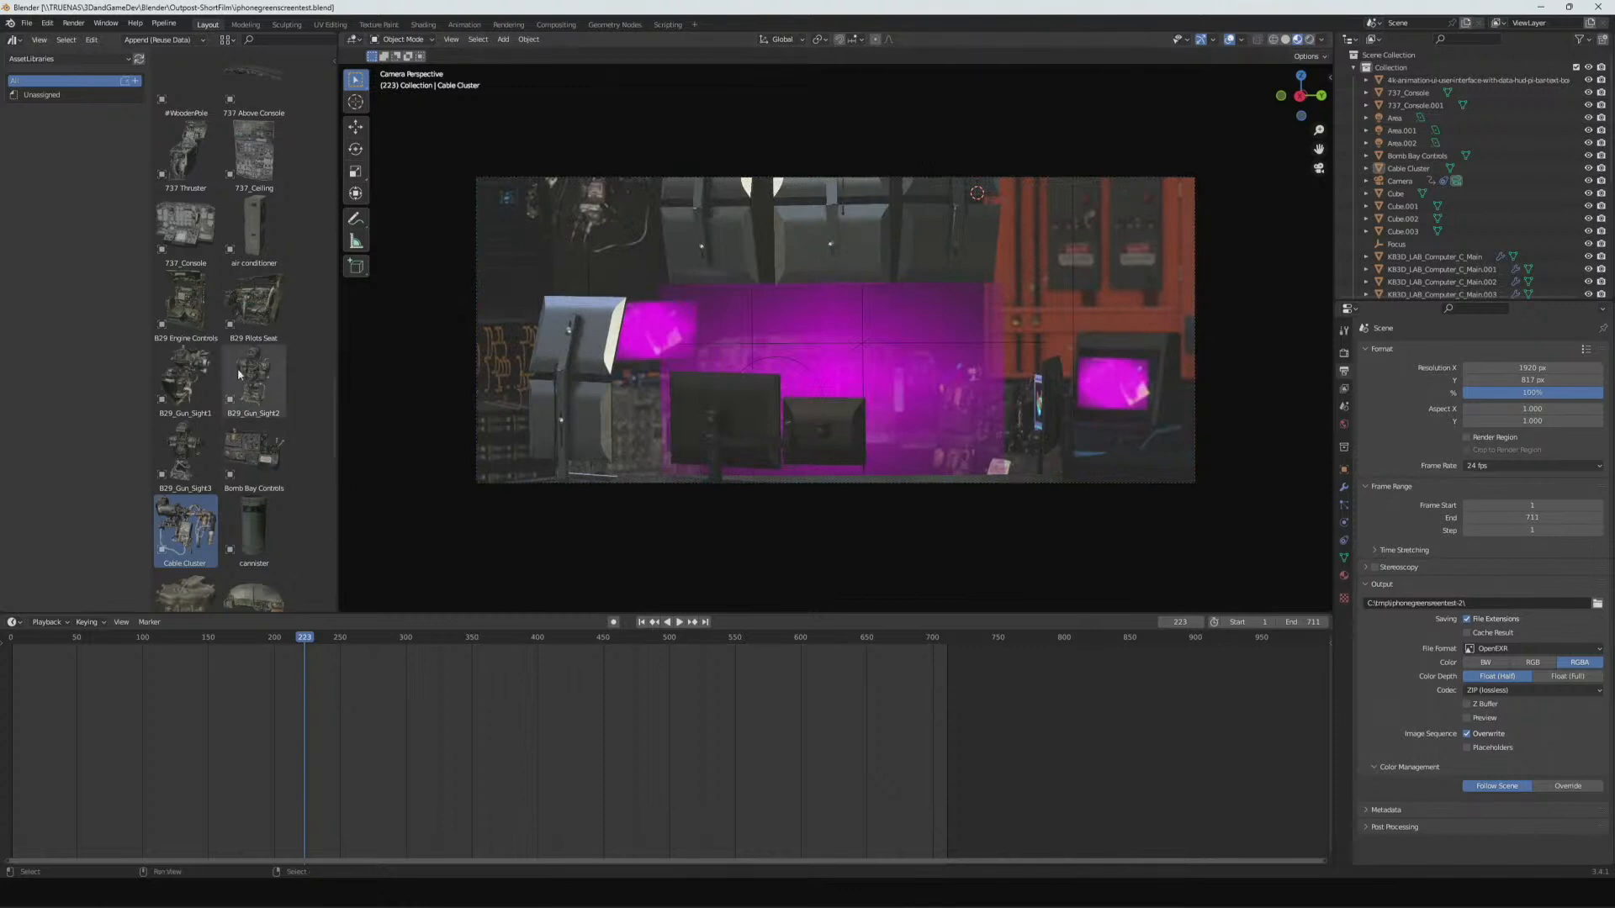
- Find the 737_Ceiling asset in the library and place it over the red cabinets in the camera view
scroll(210, 429, down, 4)
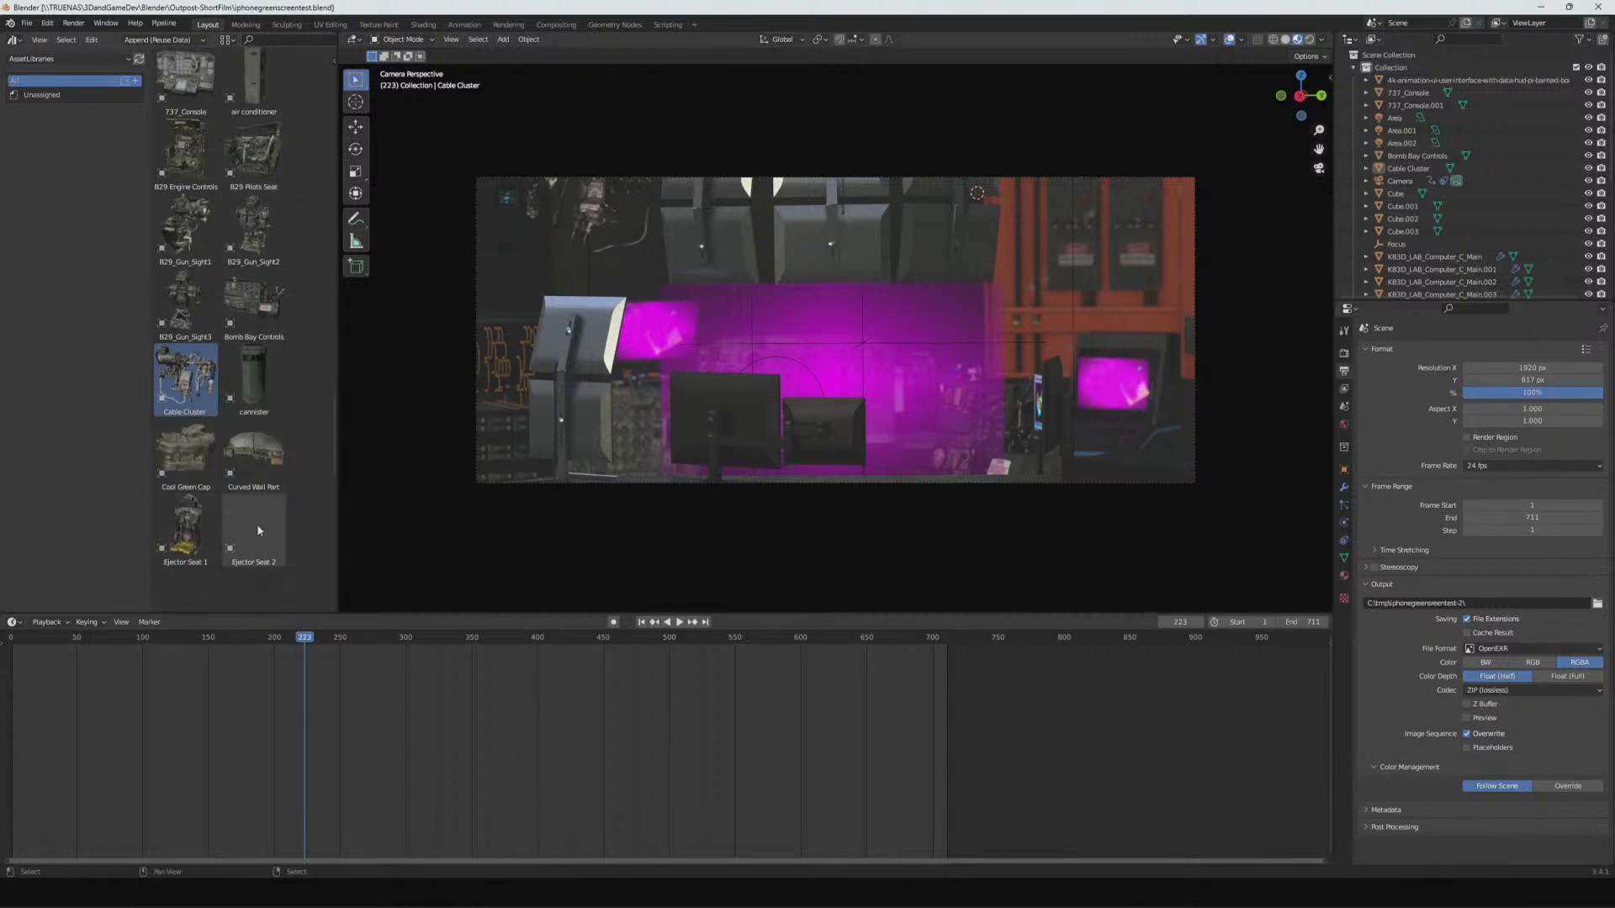
scroll(253, 481, up, 2)
scroll(250, 475, up, 7)
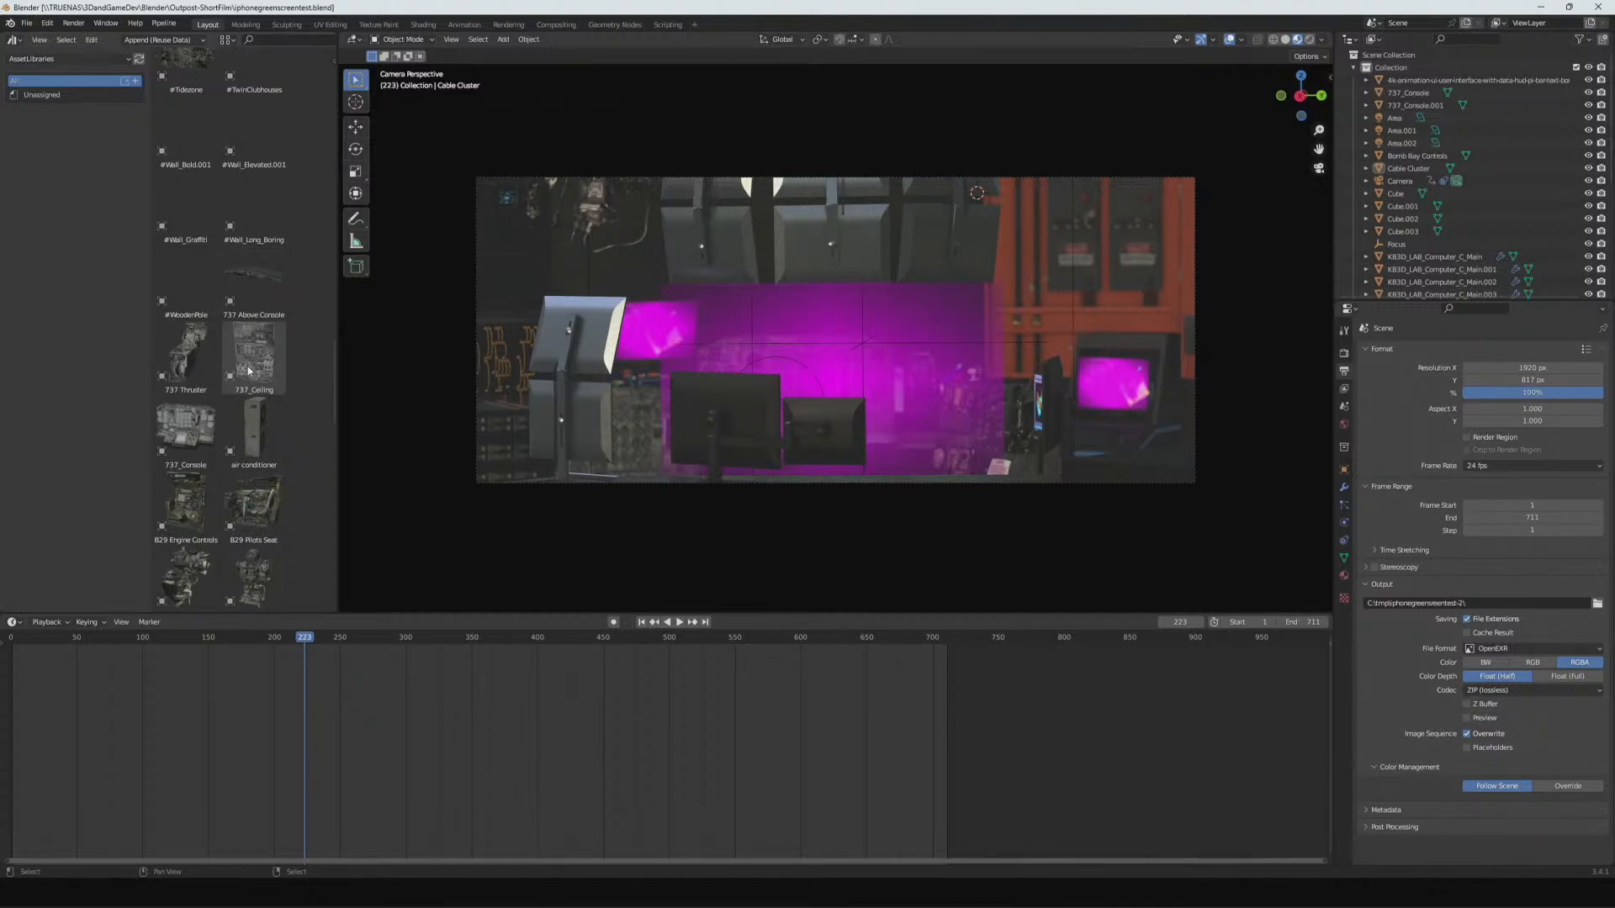
drag(247, 372, 1118, 241)
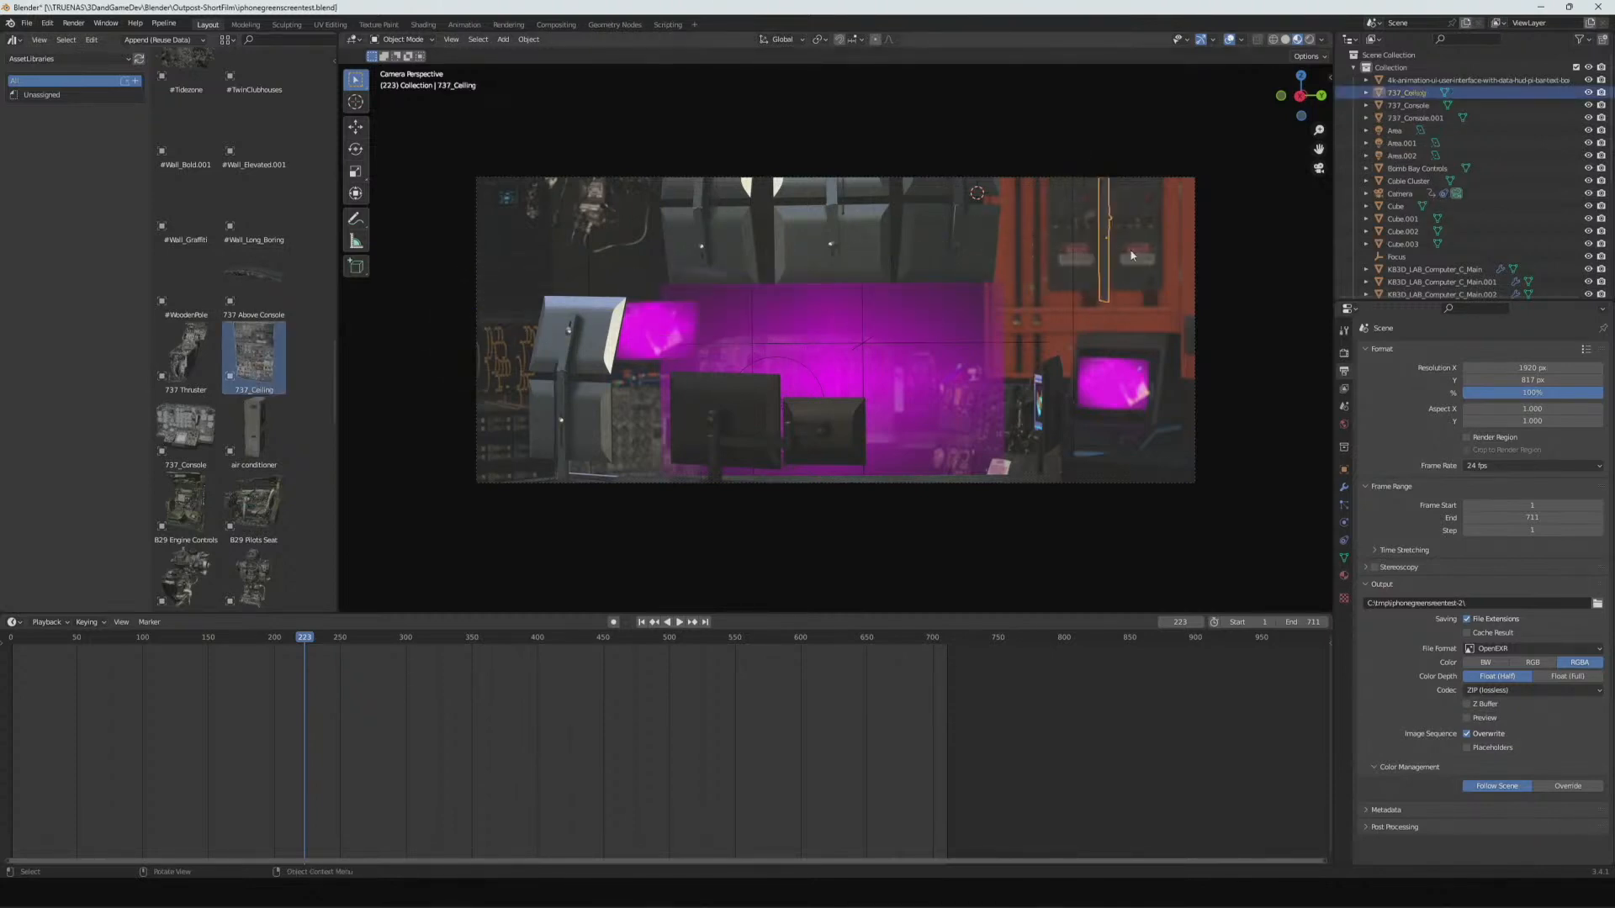
- Rotate the 737_Ceiling panel around global Z to face the camera, tilt it around global Y, and refine its Z angle
key(r)
key(z)
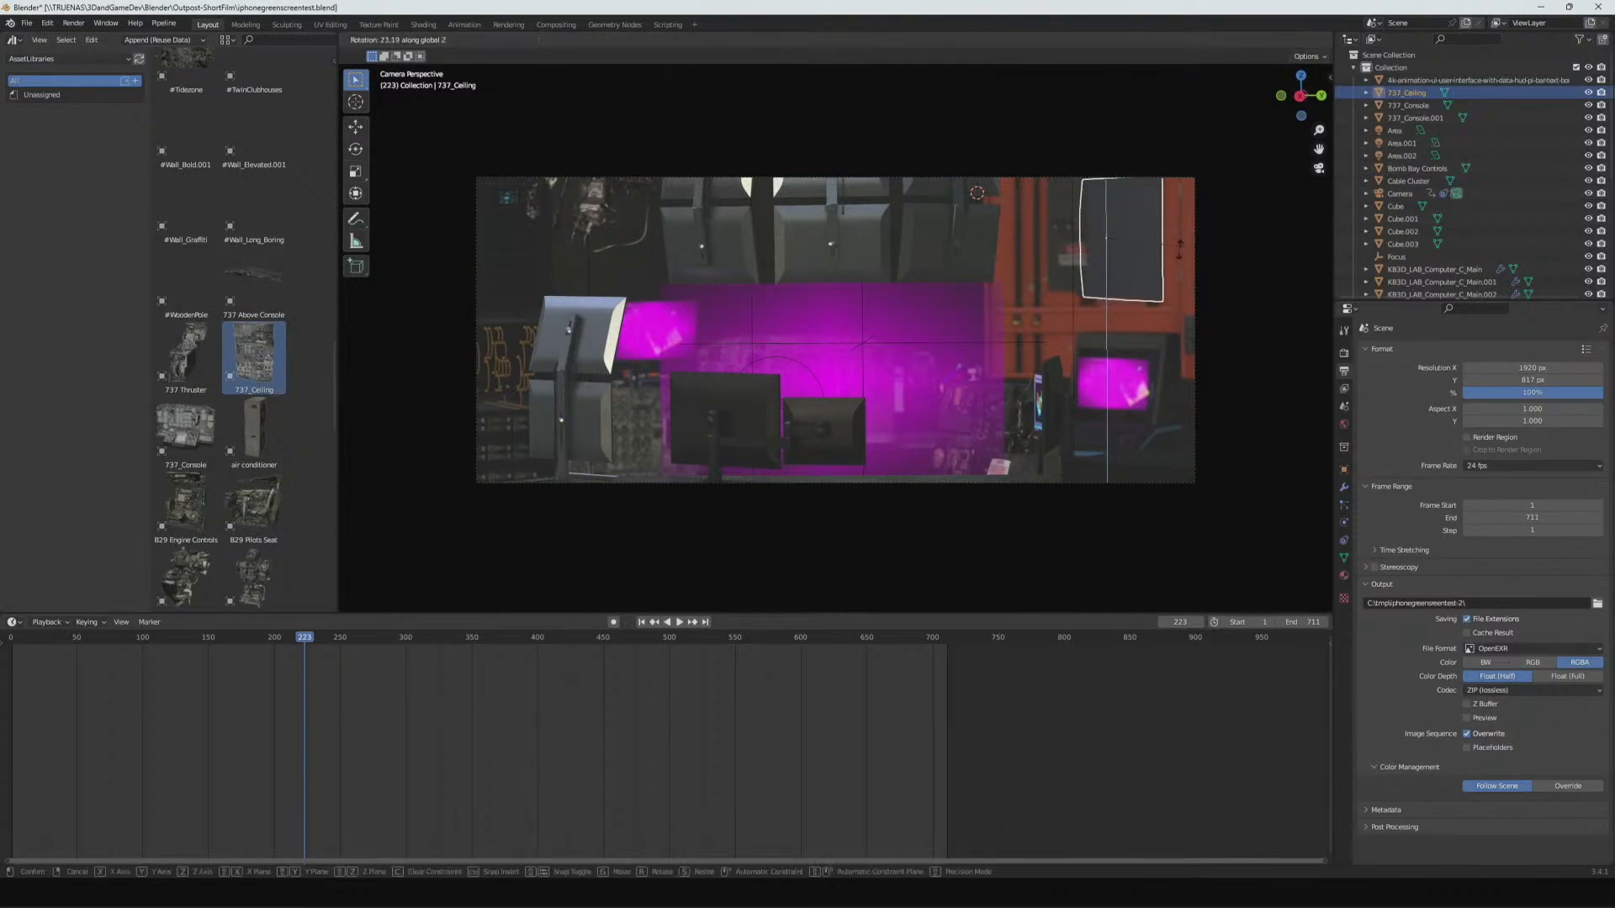
click(1096, 257)
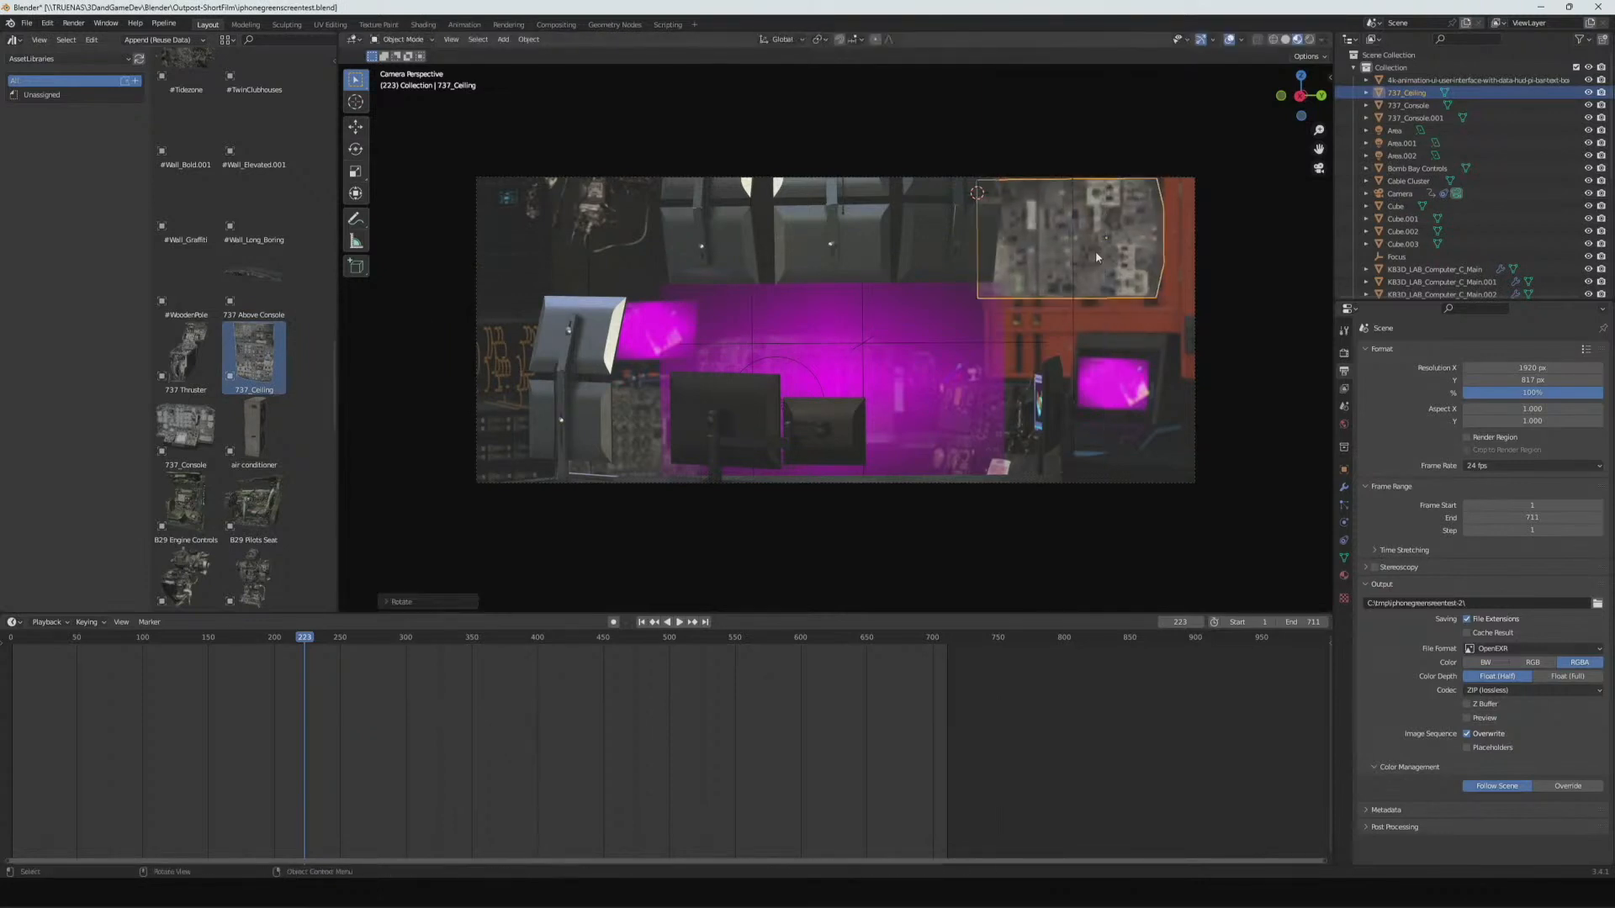
key(r)
key(y)
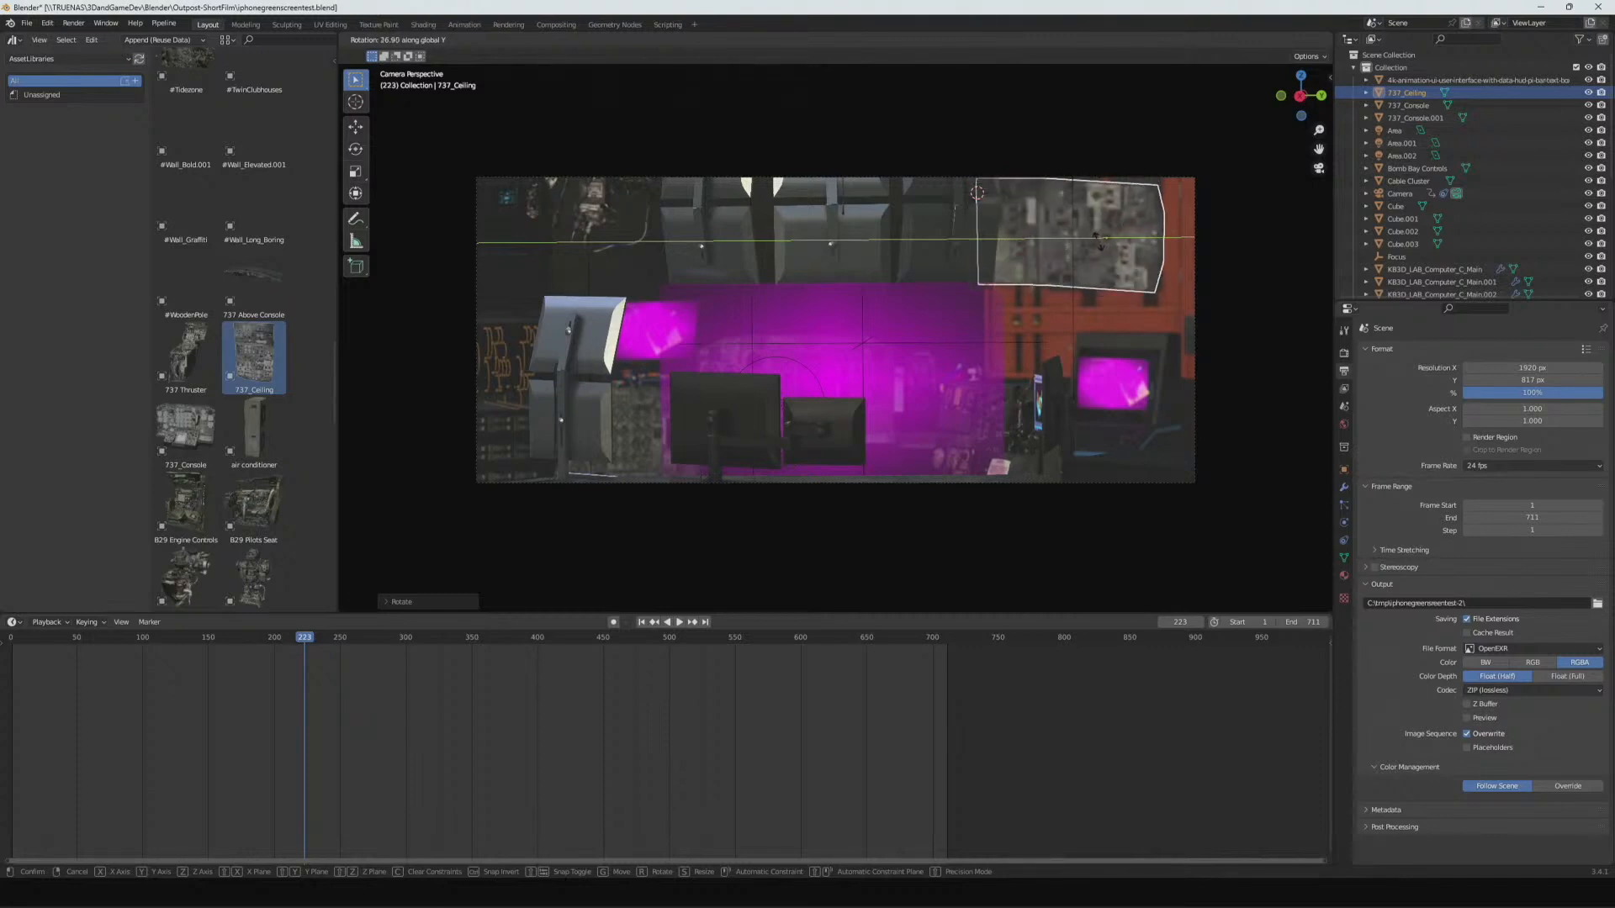
click(1099, 242)
key(r)
key(z)
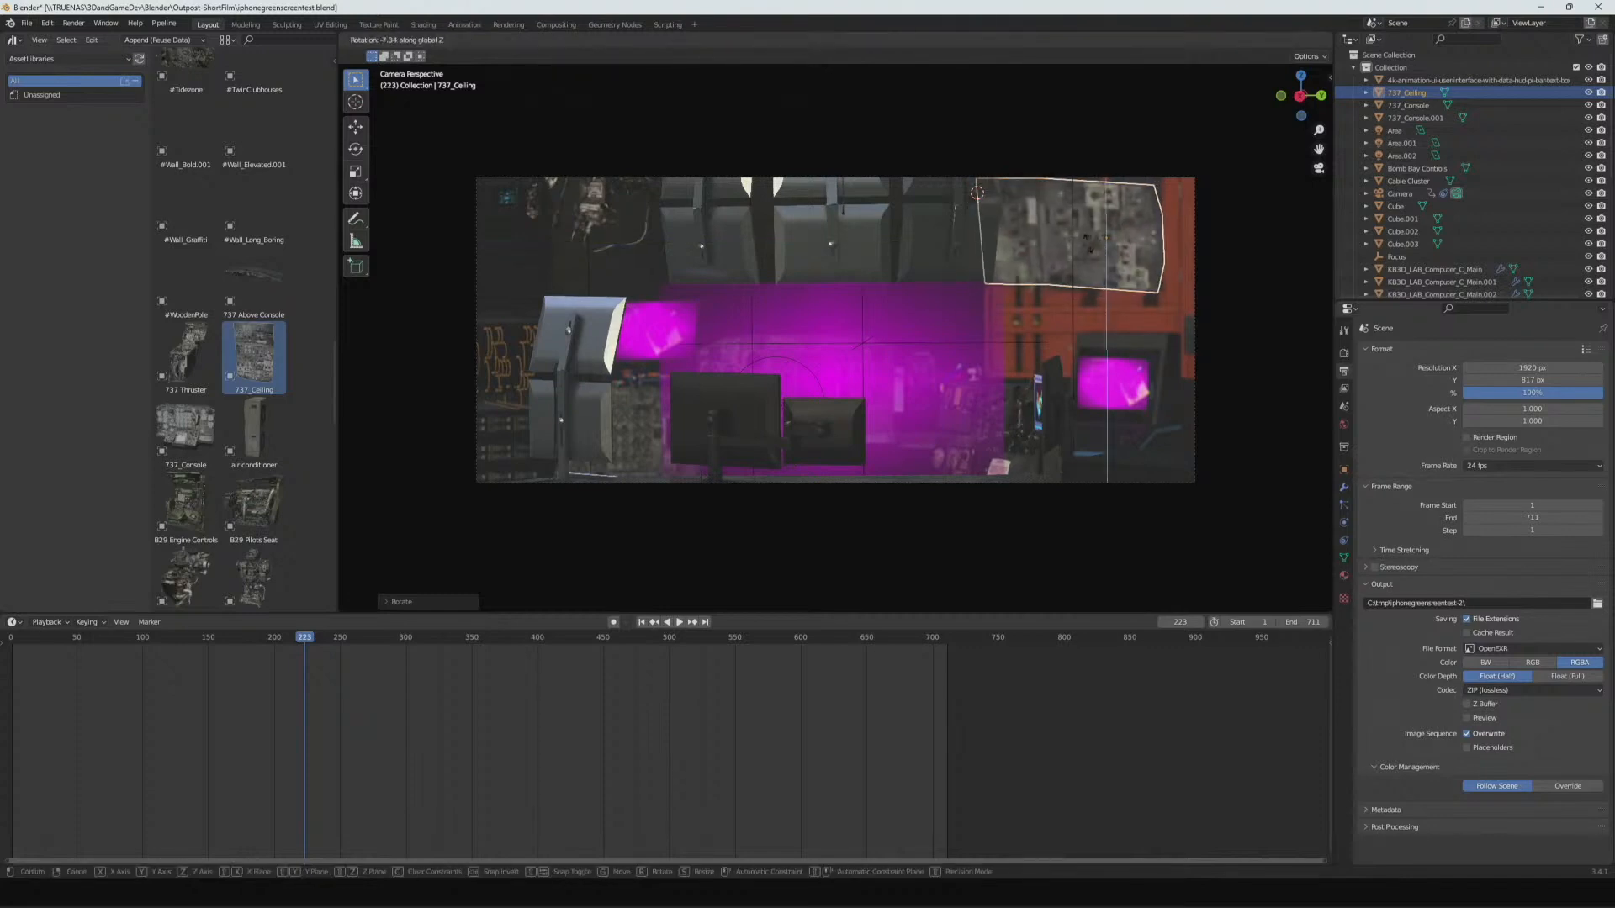
click(1050, 243)
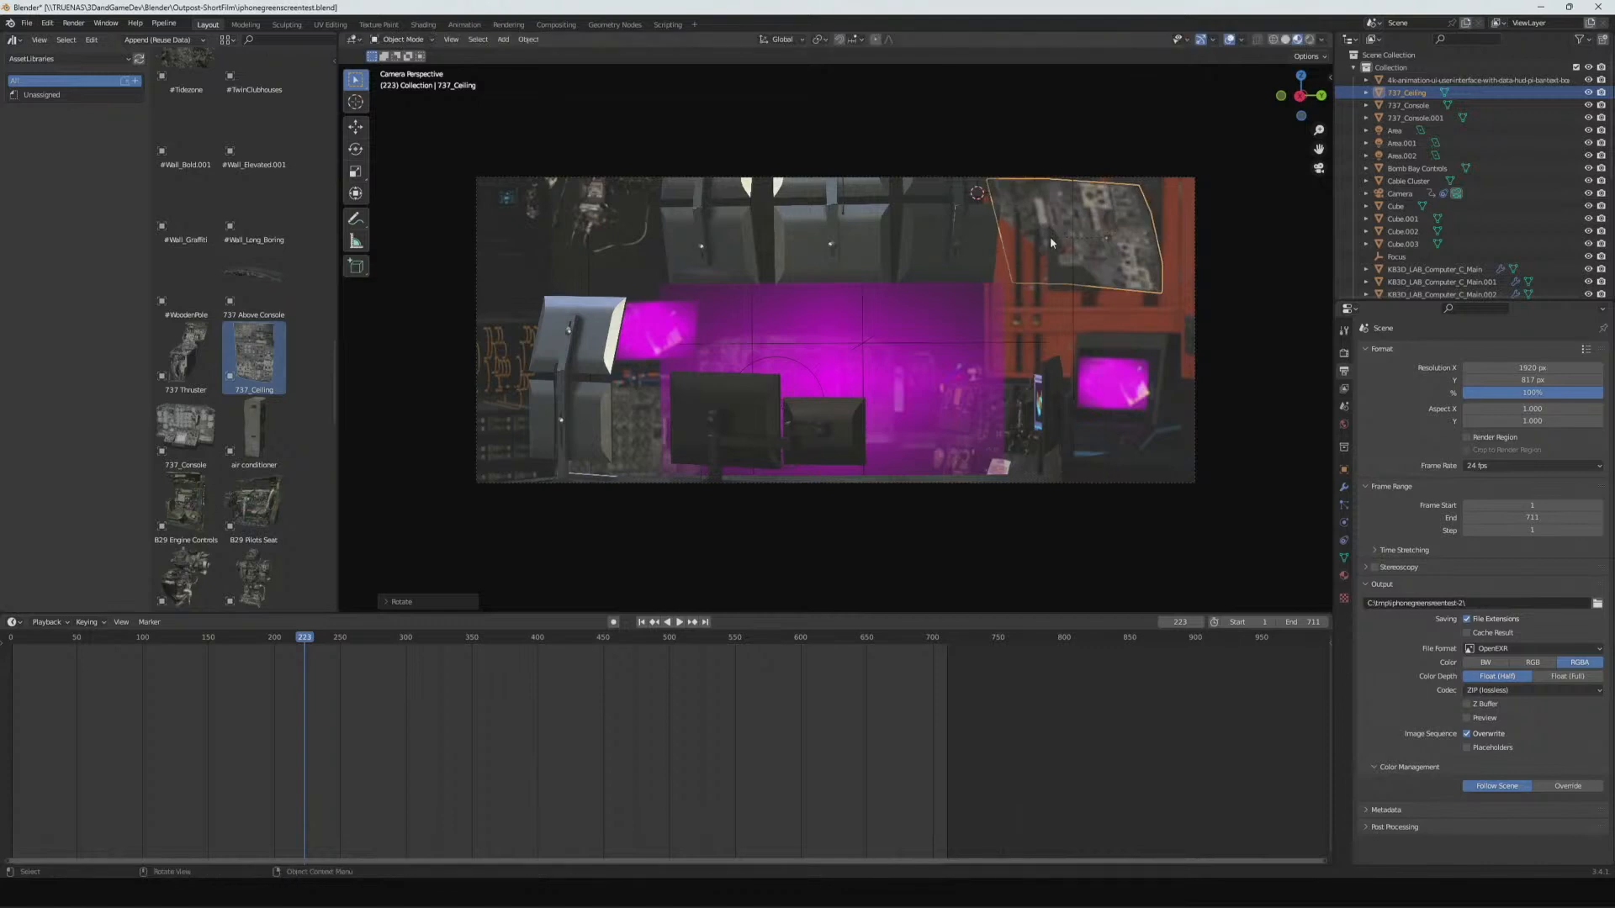
- Bring the 737_Ceiling panel closer to the camera and shift it about 0.19 m along global Y toward the right frame edge
key(g)
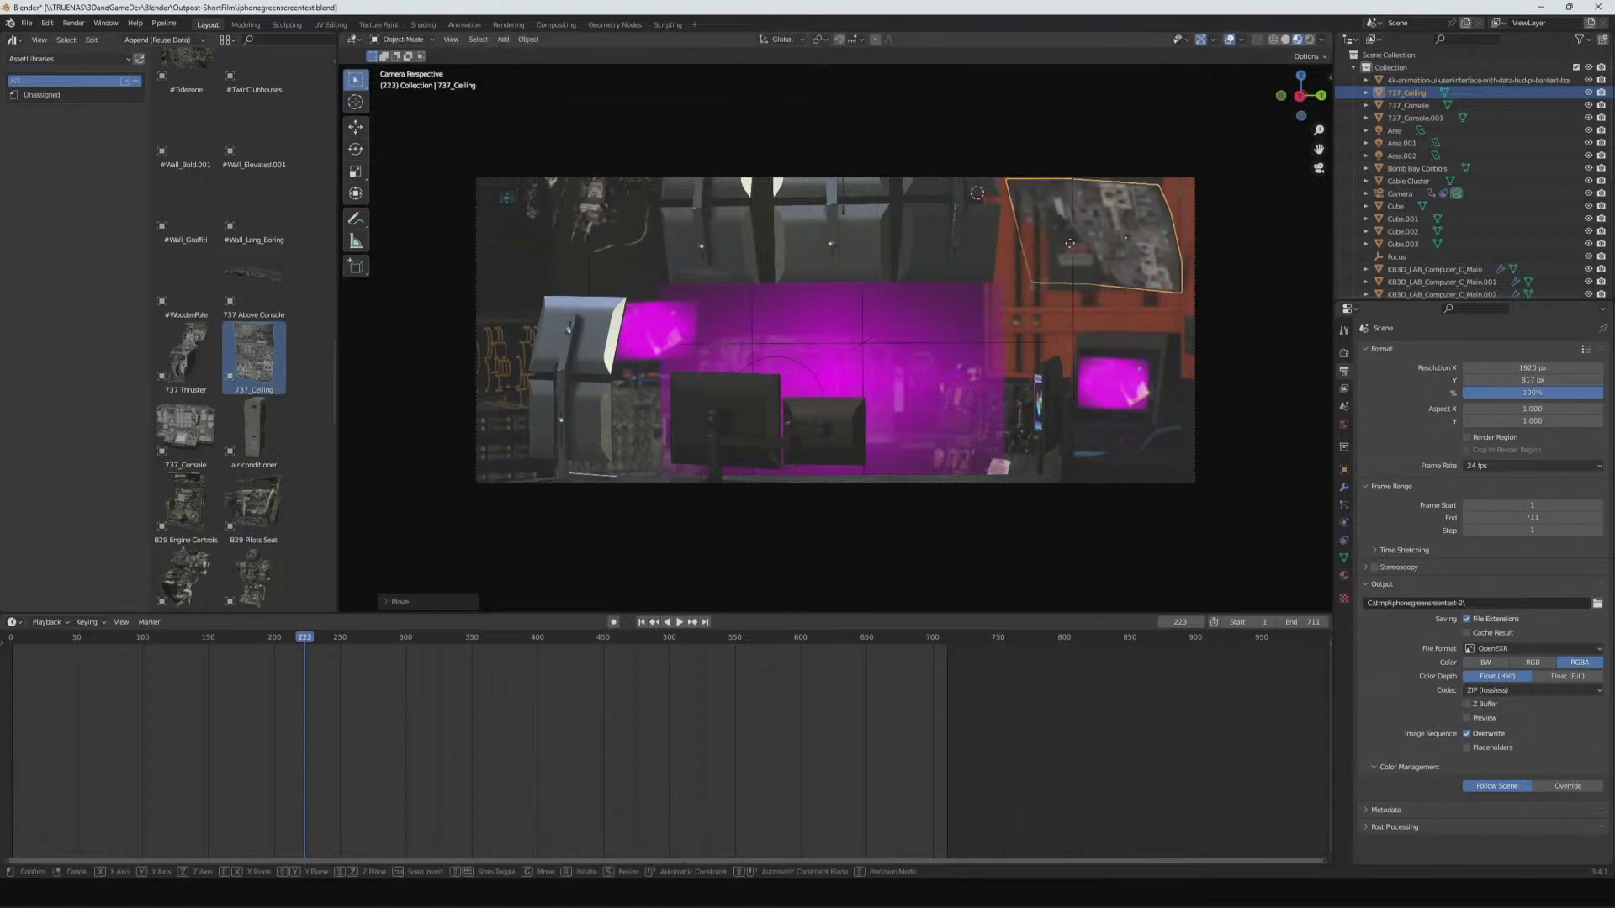
click(1087, 257)
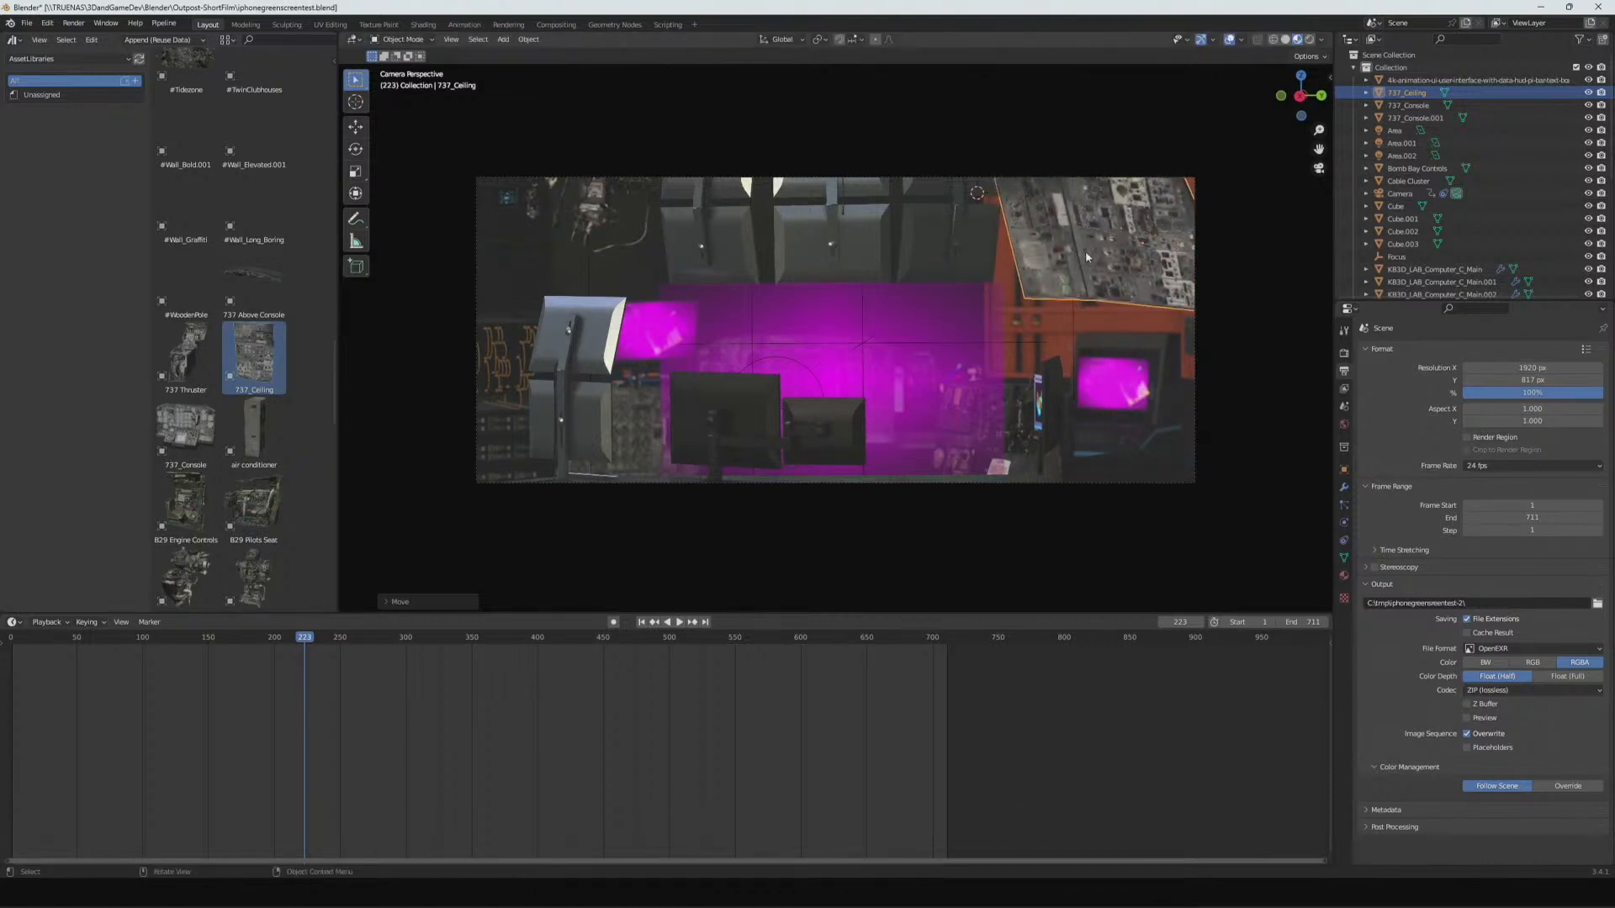
key(g)
key(y)
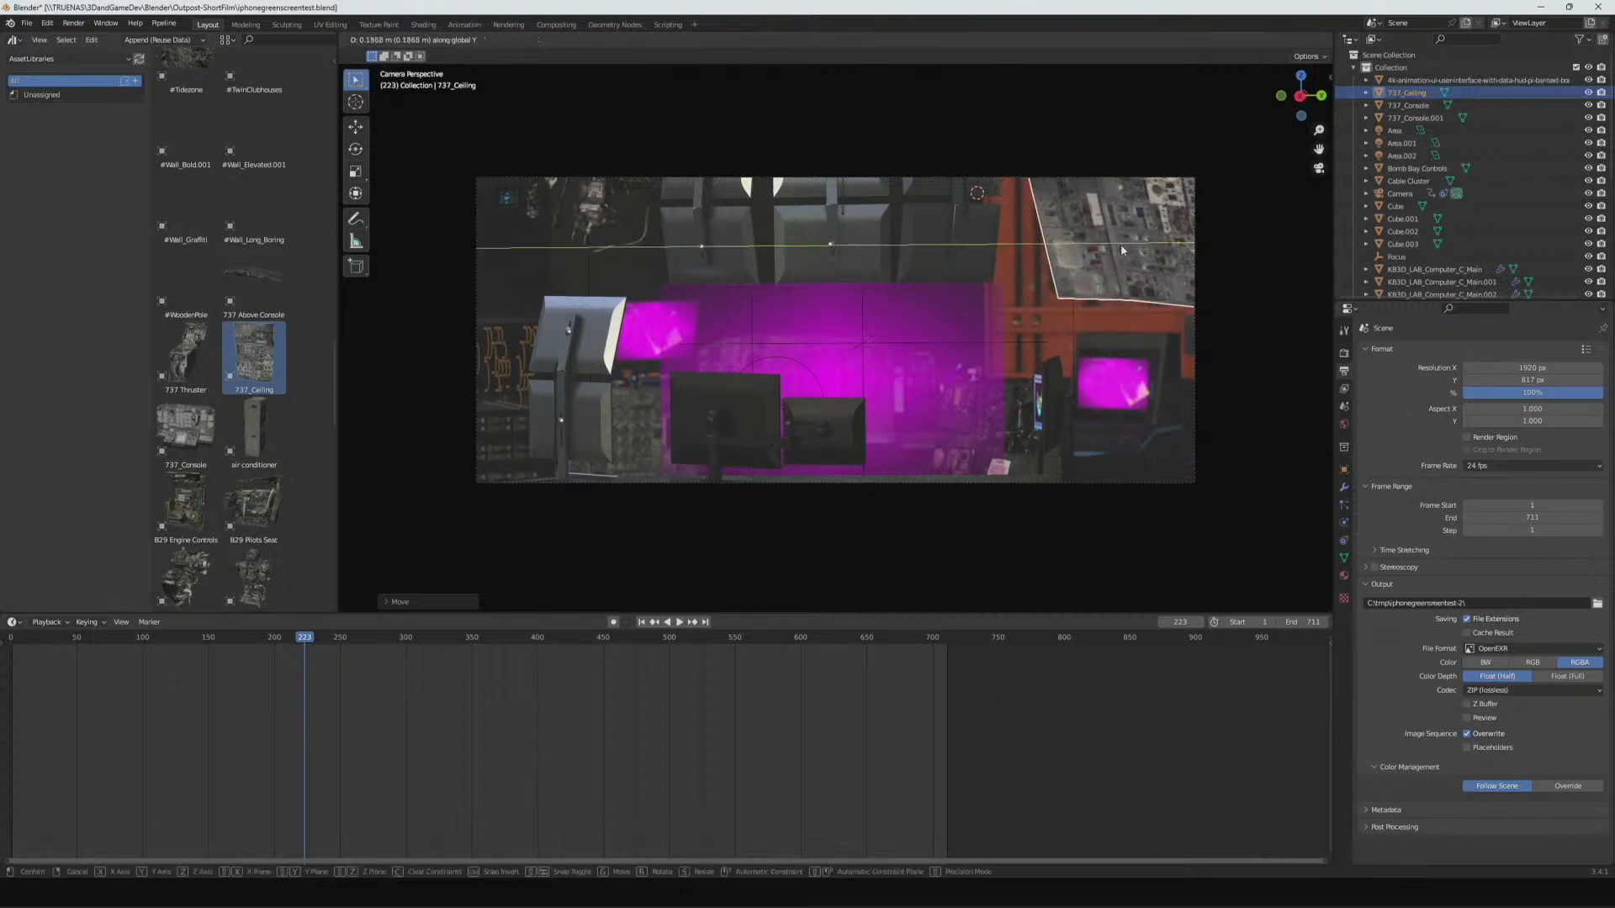
click(1121, 249)
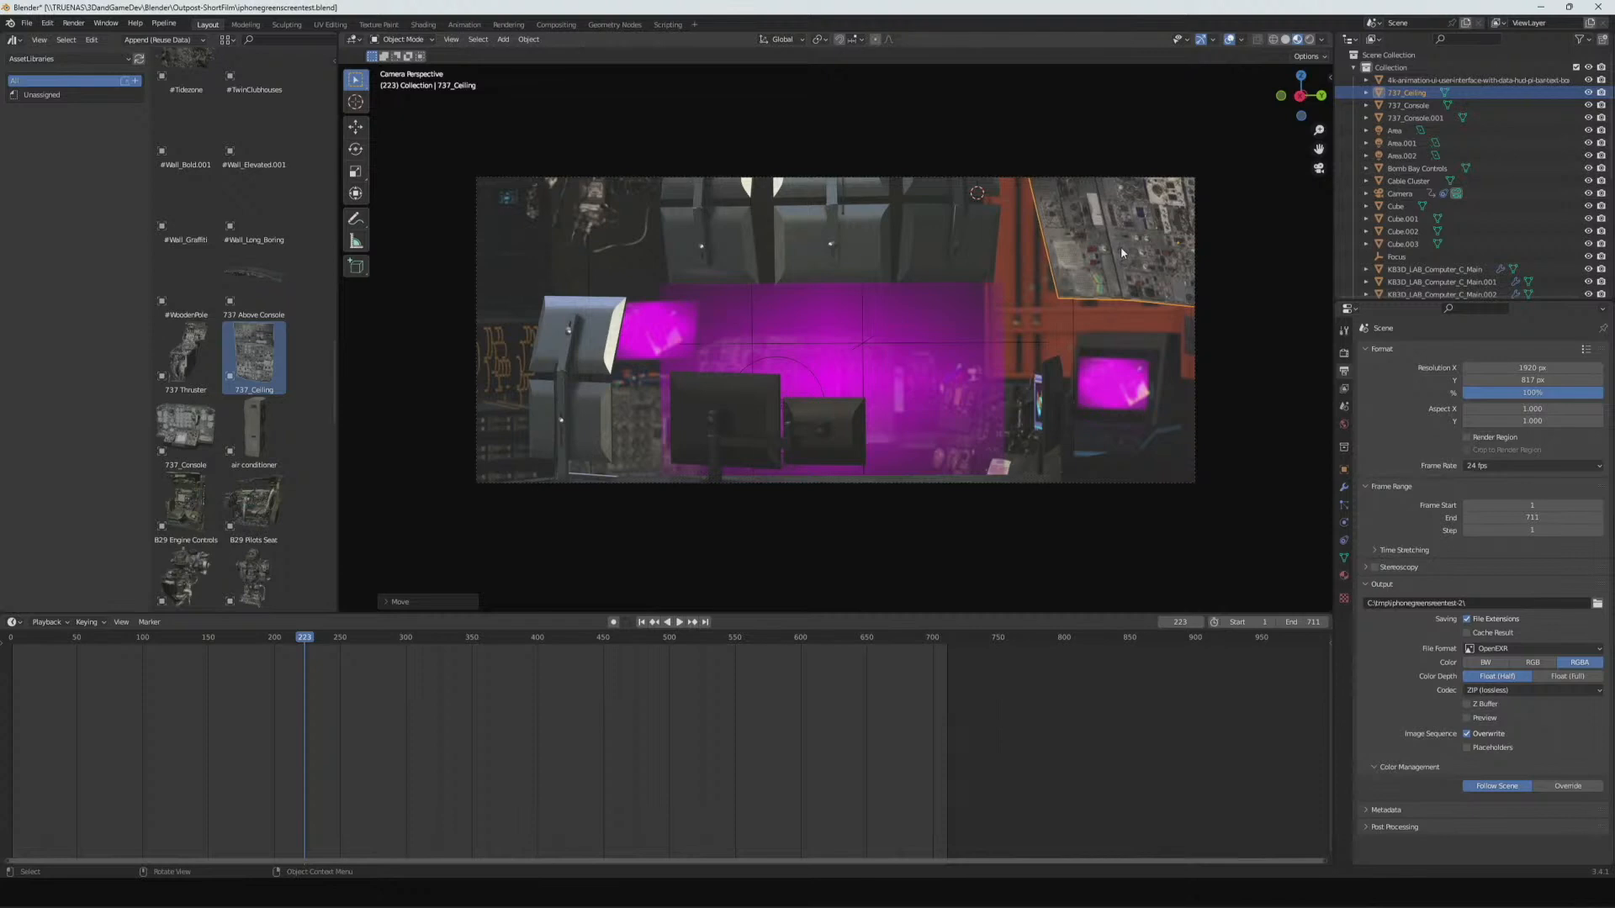
- Rotate the 737_Ceiling panel about a quarter turn around global X in the camera view
key(r)
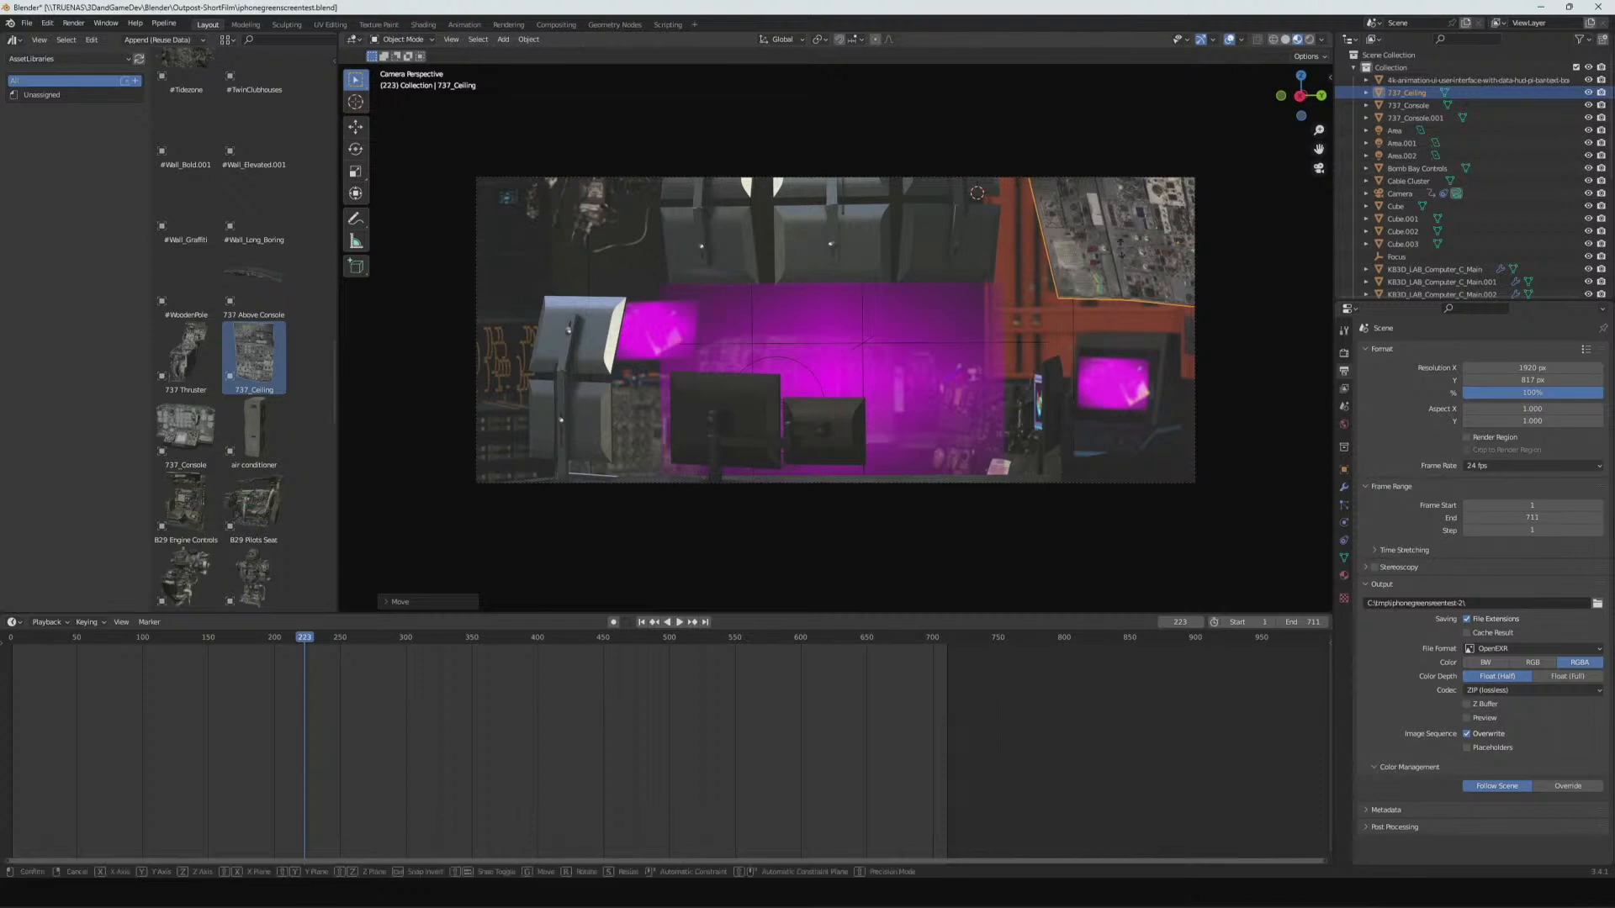
key(y)
click(1104, 249)
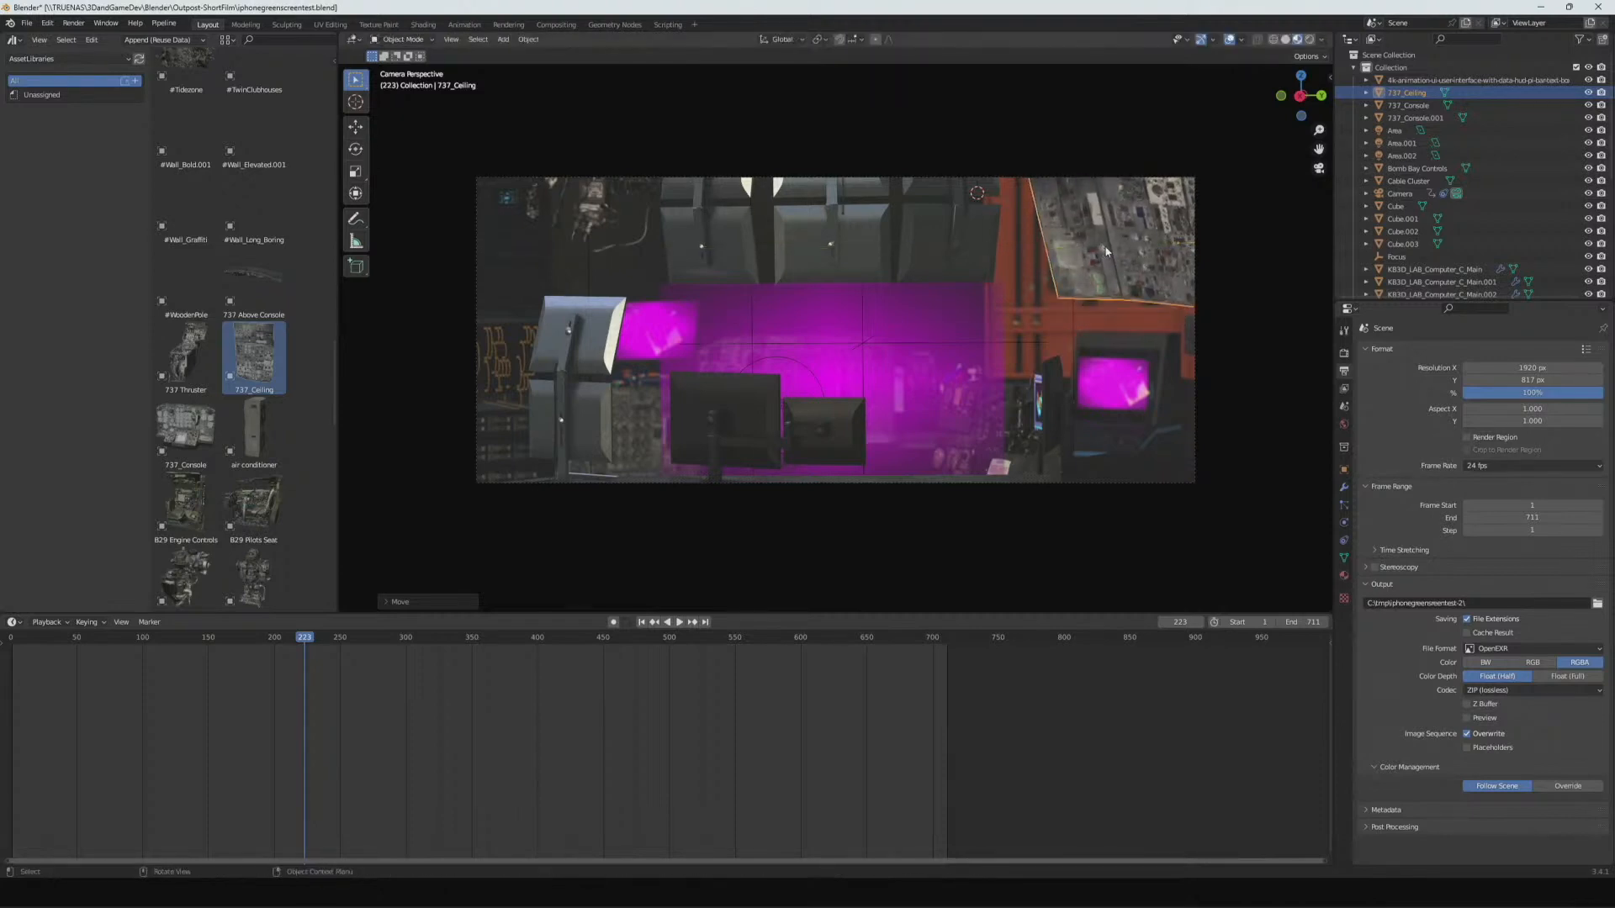
key(r)
key(x)
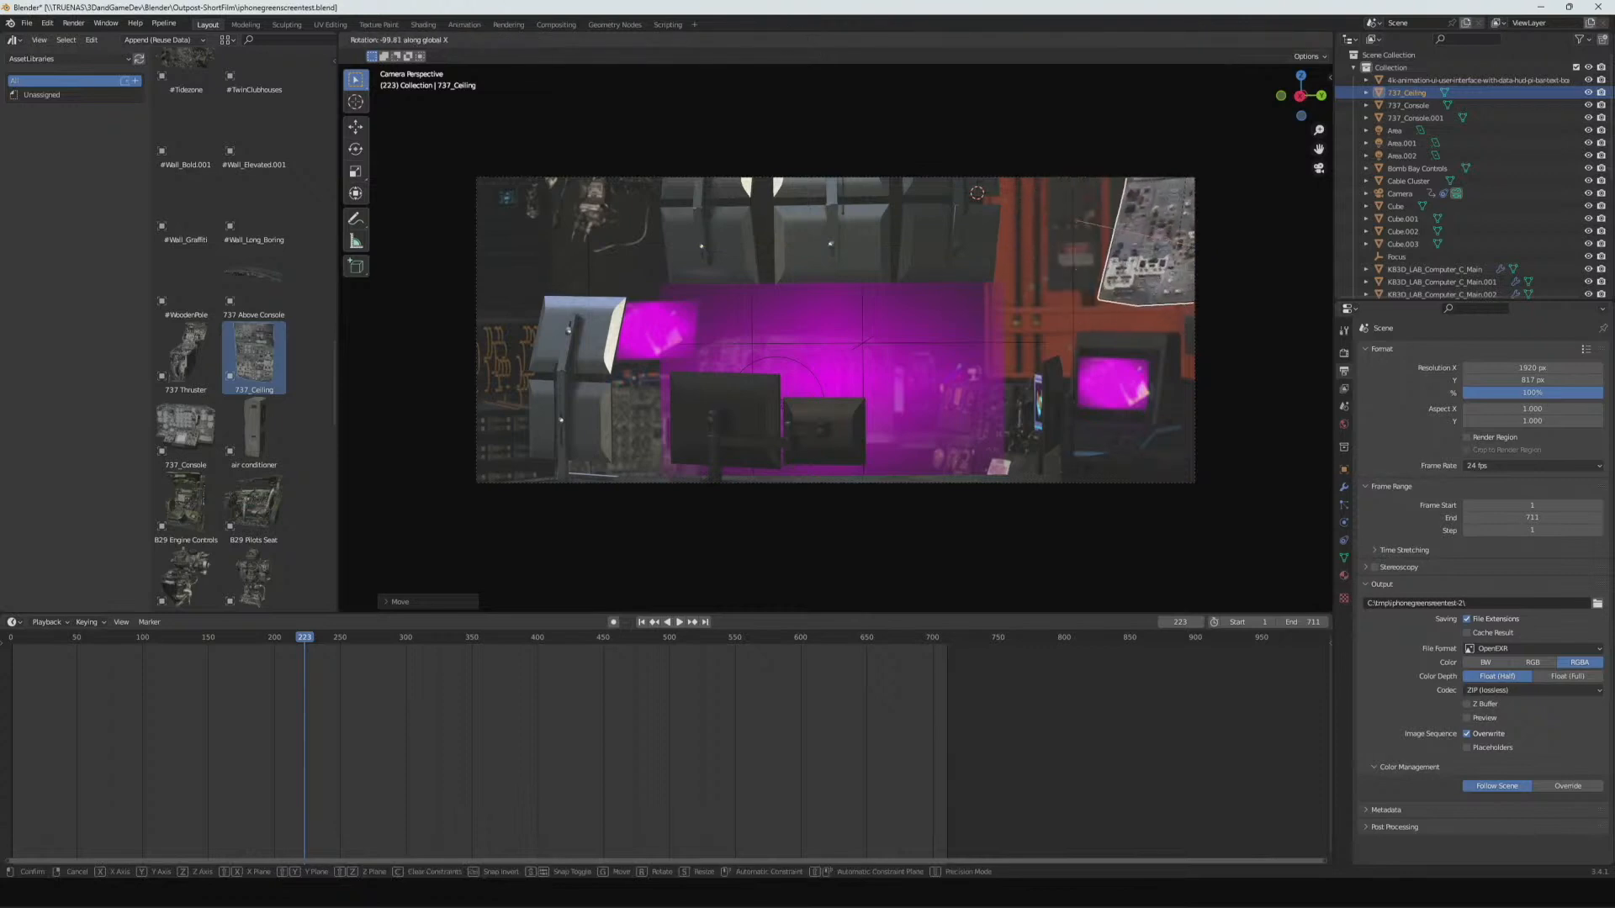
click(1282, 443)
- Shift the 737_Ceiling panel back from the frame edge along global Y, over the red cabinets, and save the file
key(g)
key(y)
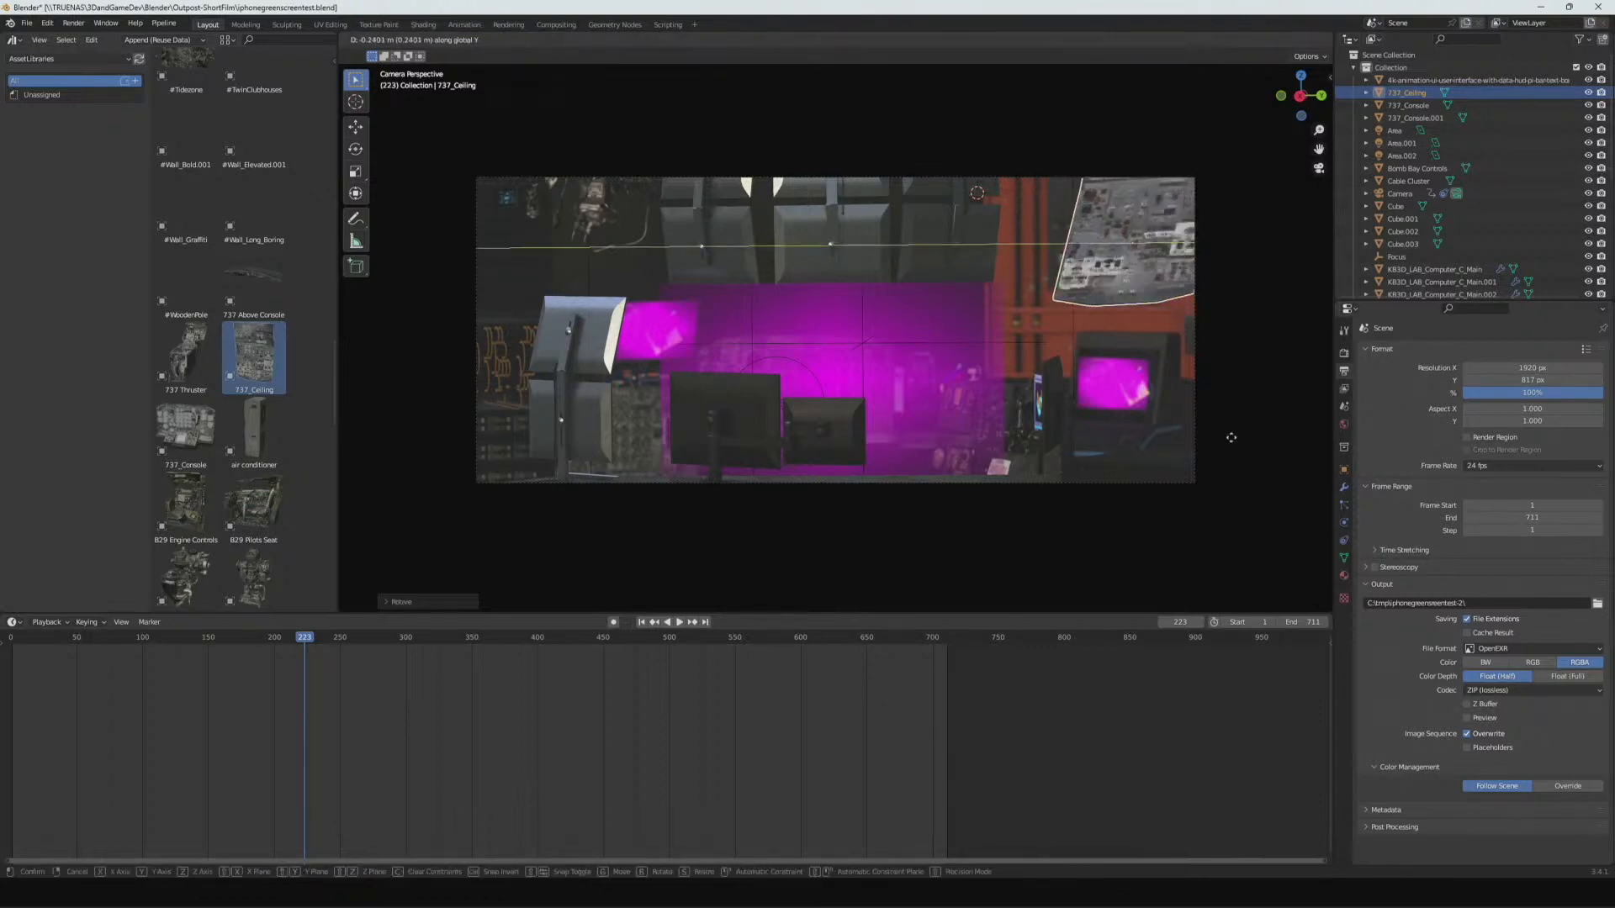
click(1250, 438)
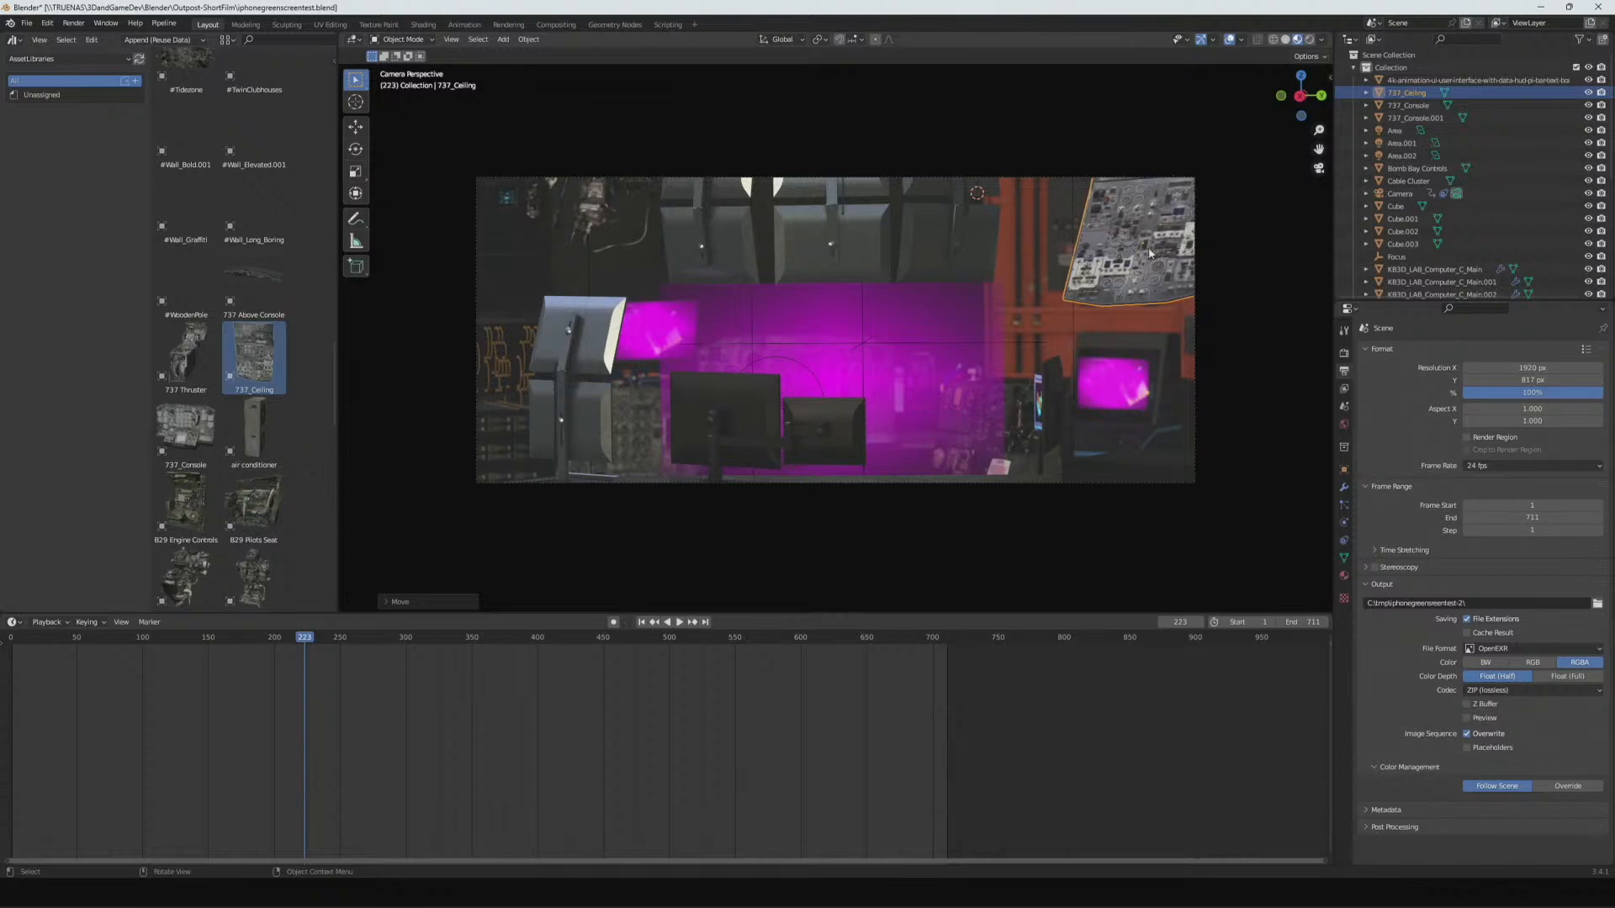
key(ctrl+s)
click(1255, 355)
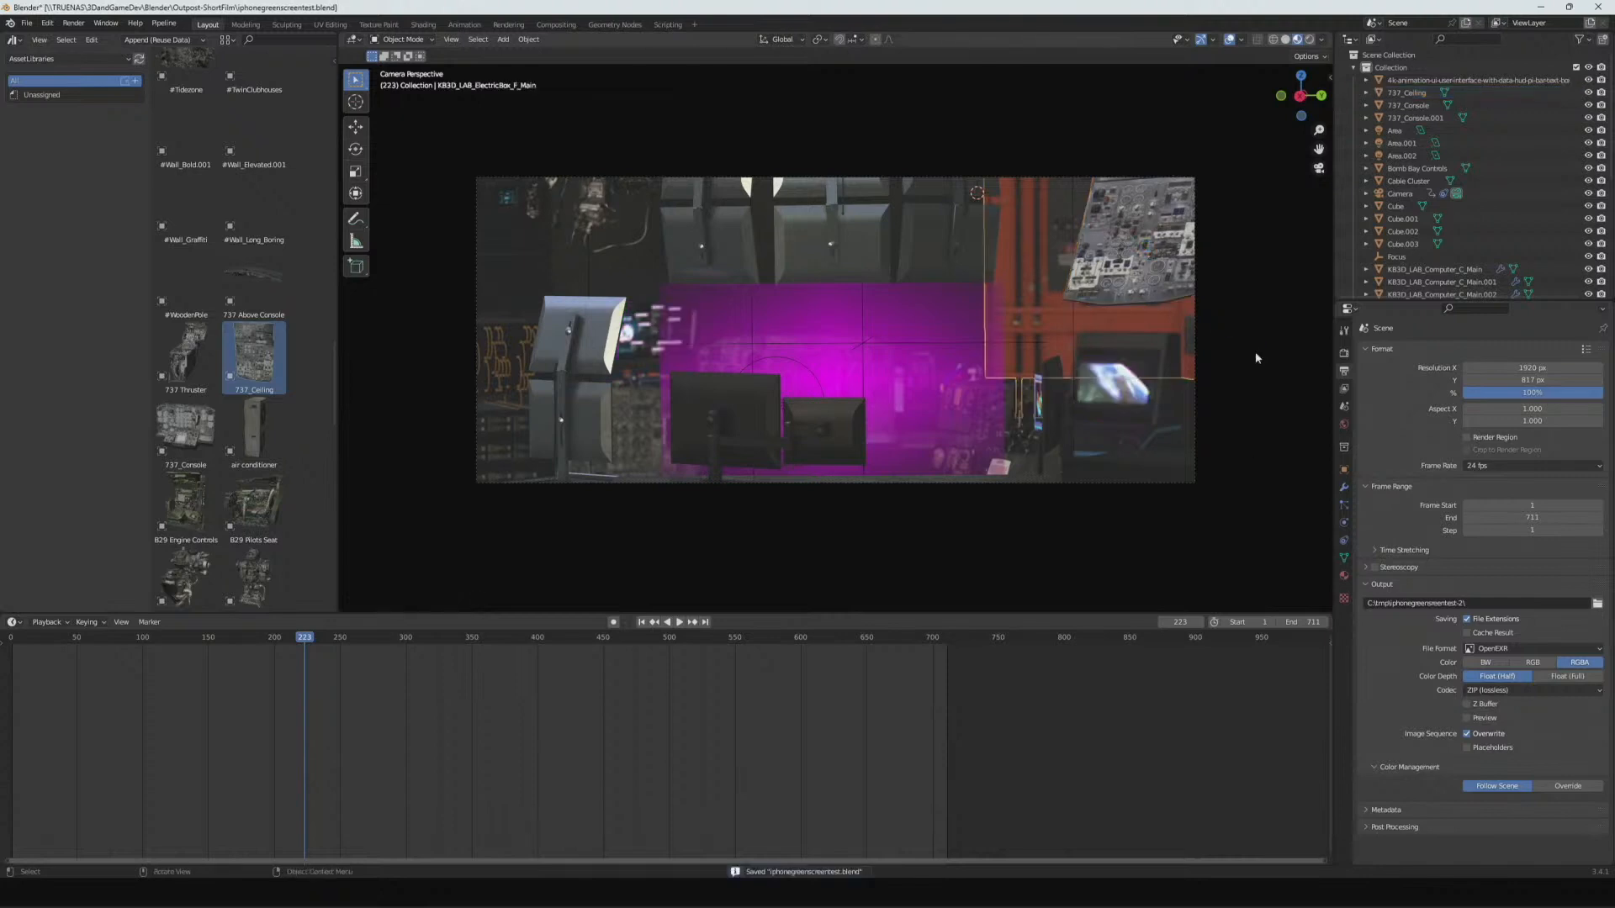
- Raise the 737_Ceiling panel along global Z toward the upper frame edge and fine-tune its rotation around global Z
click(1098, 332)
click(1130, 282)
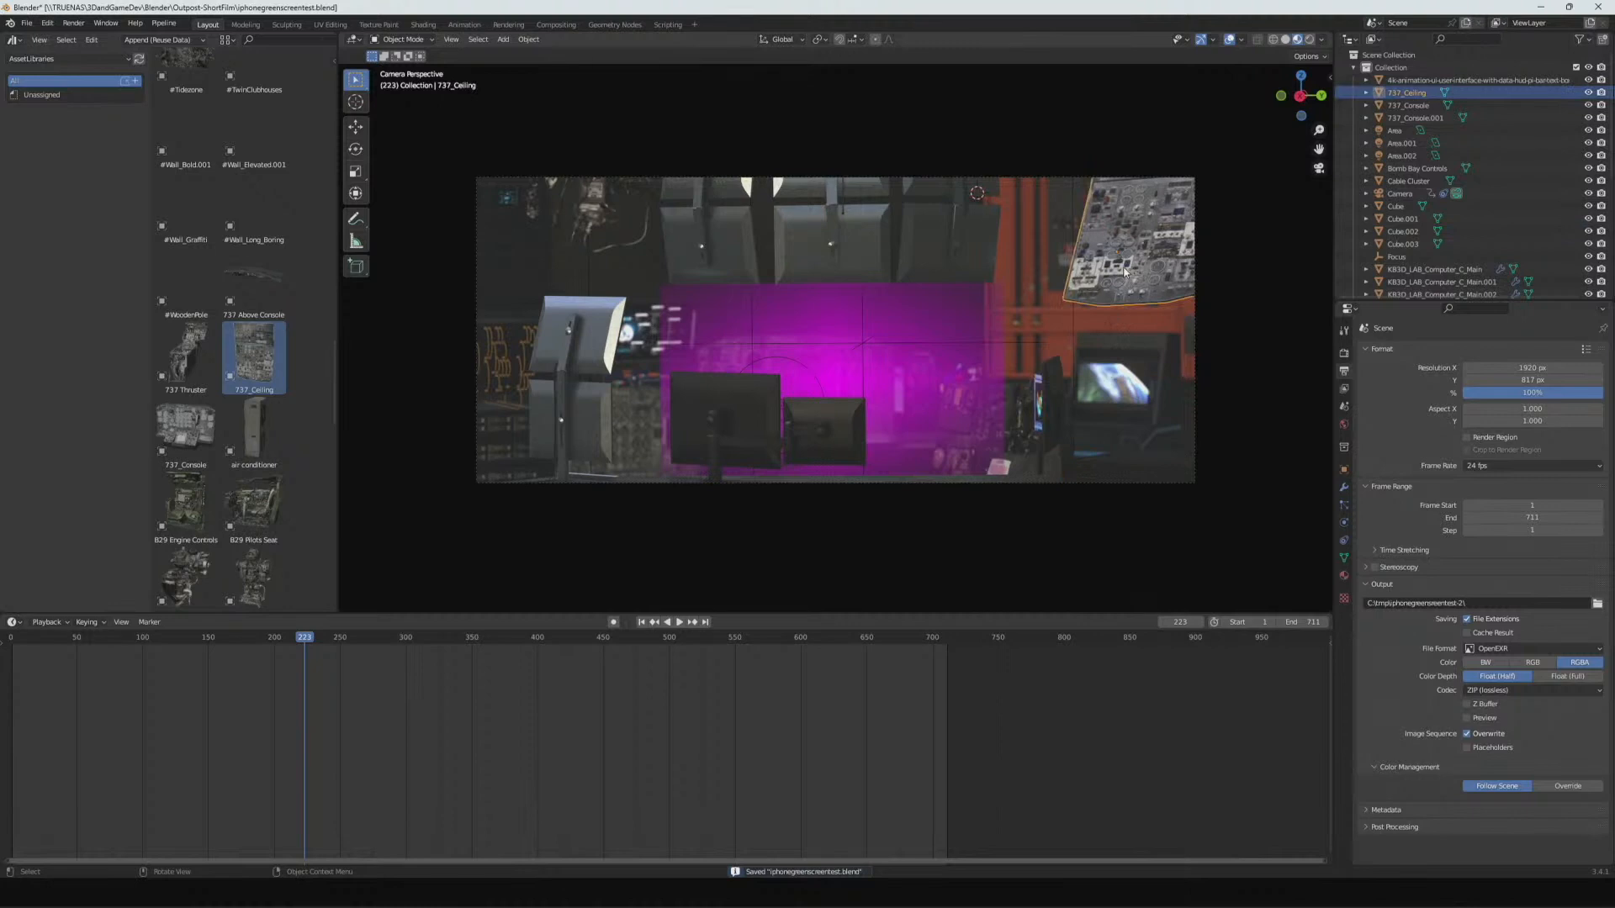
key(g)
key(z)
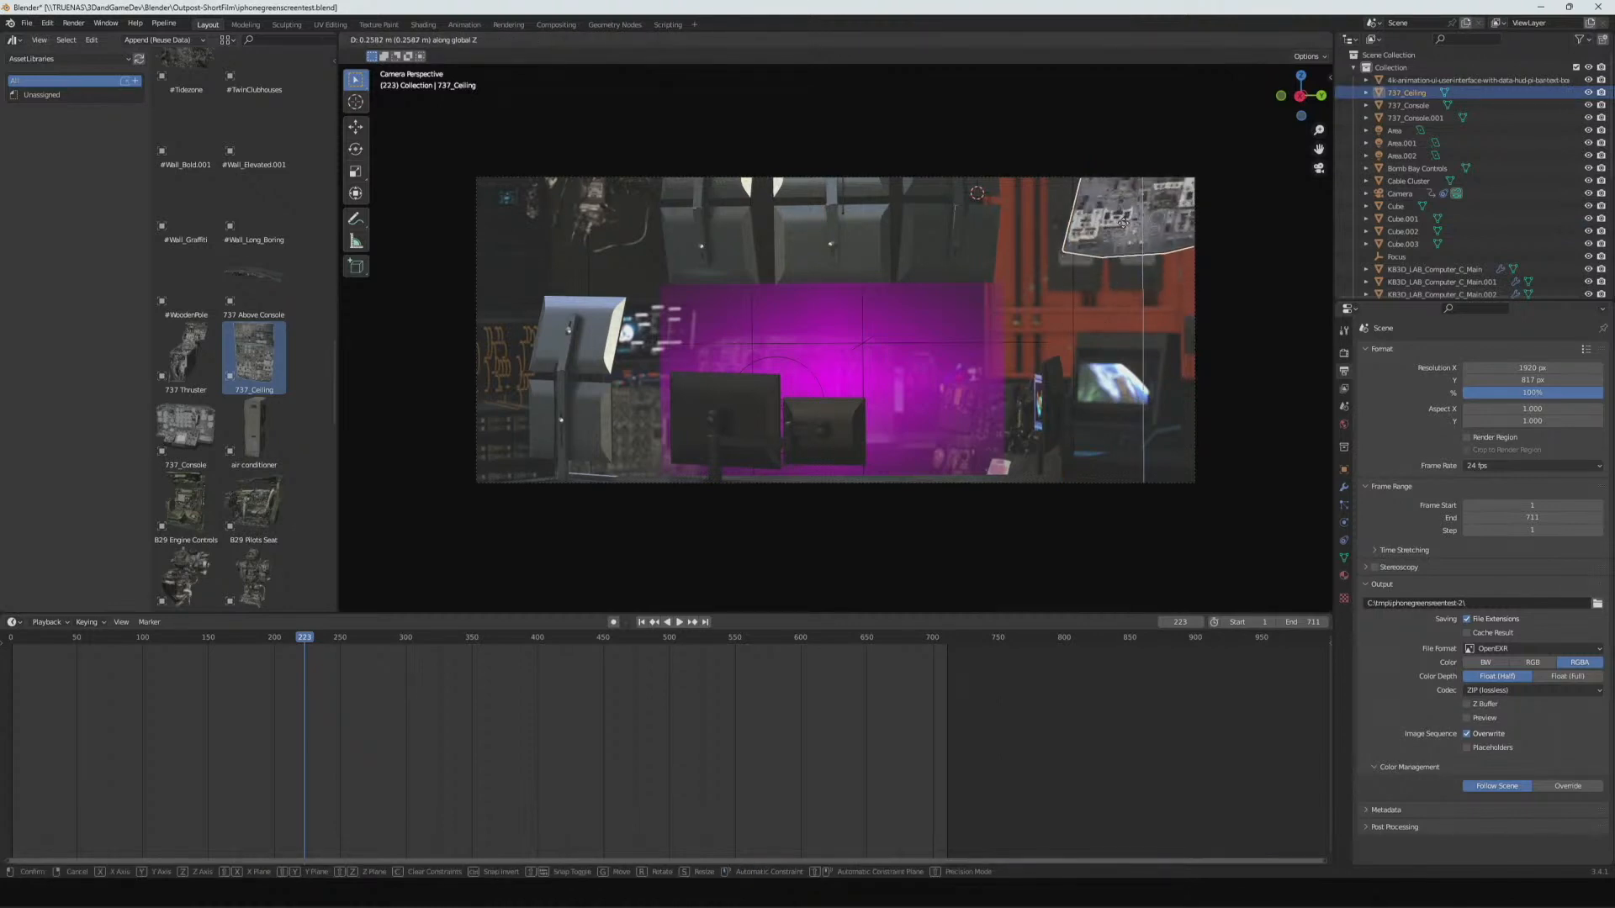
click(1125, 234)
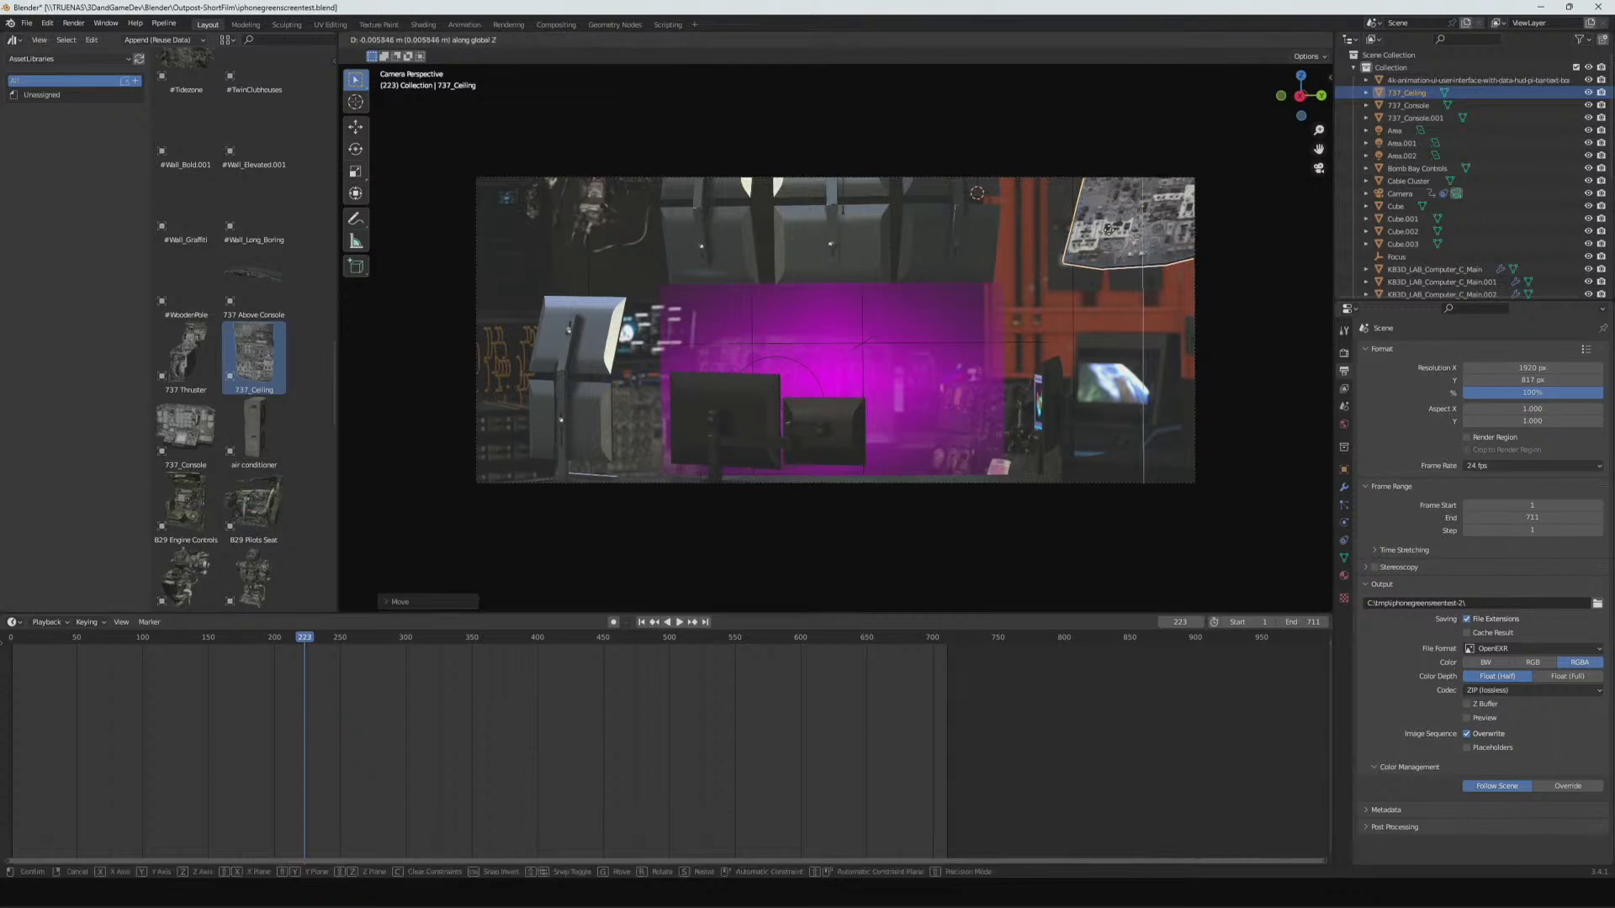
key(r)
key(z)
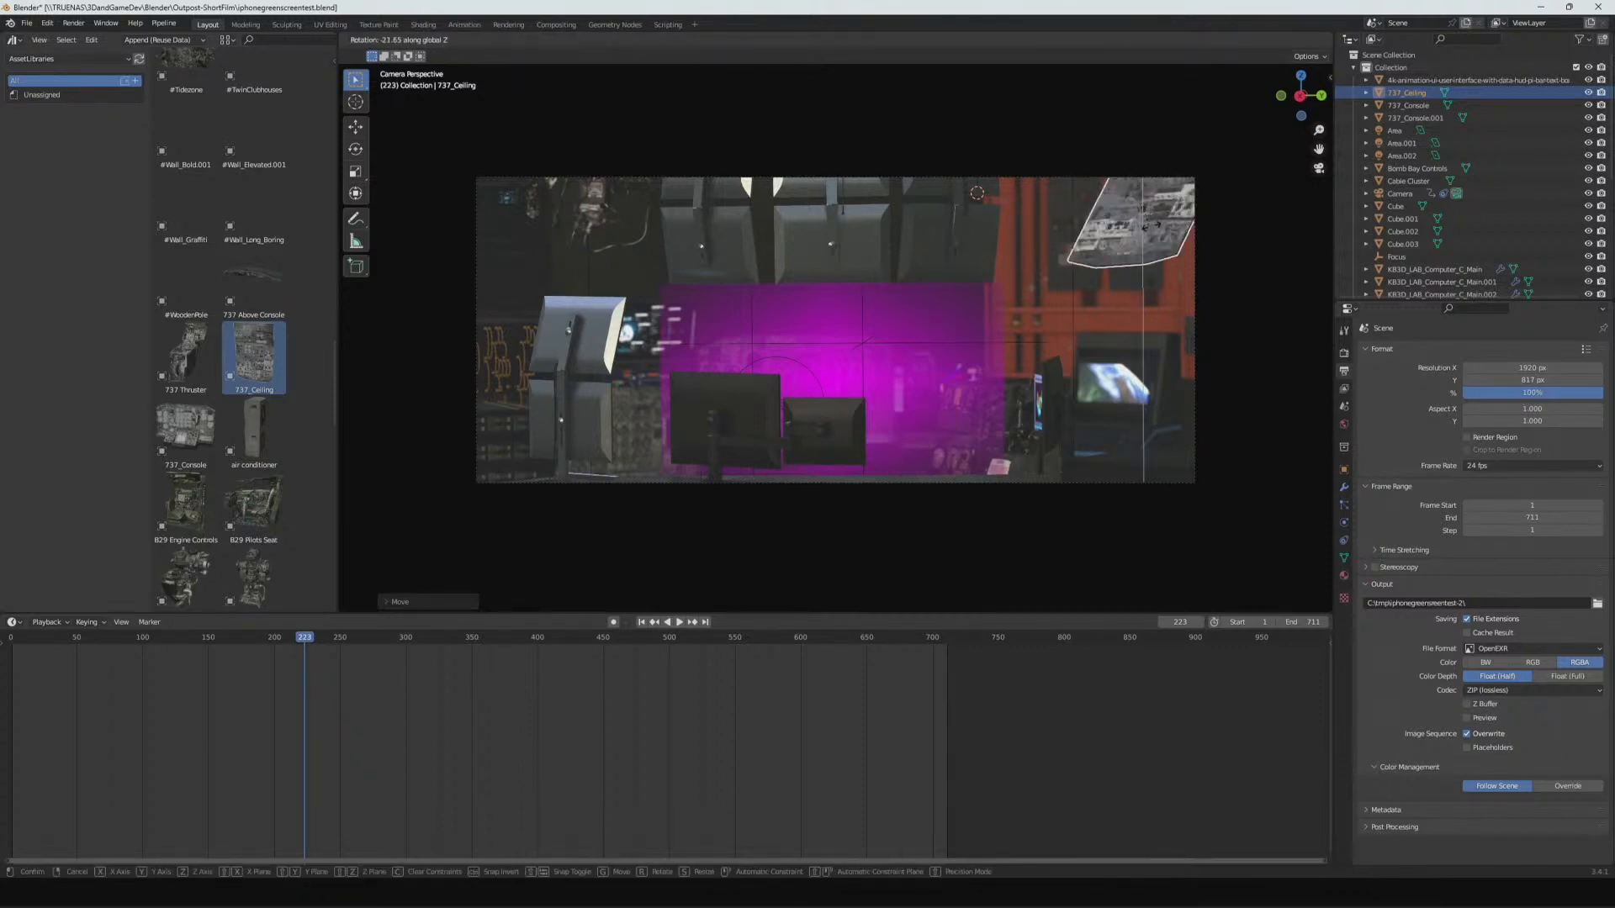
click(1142, 224)
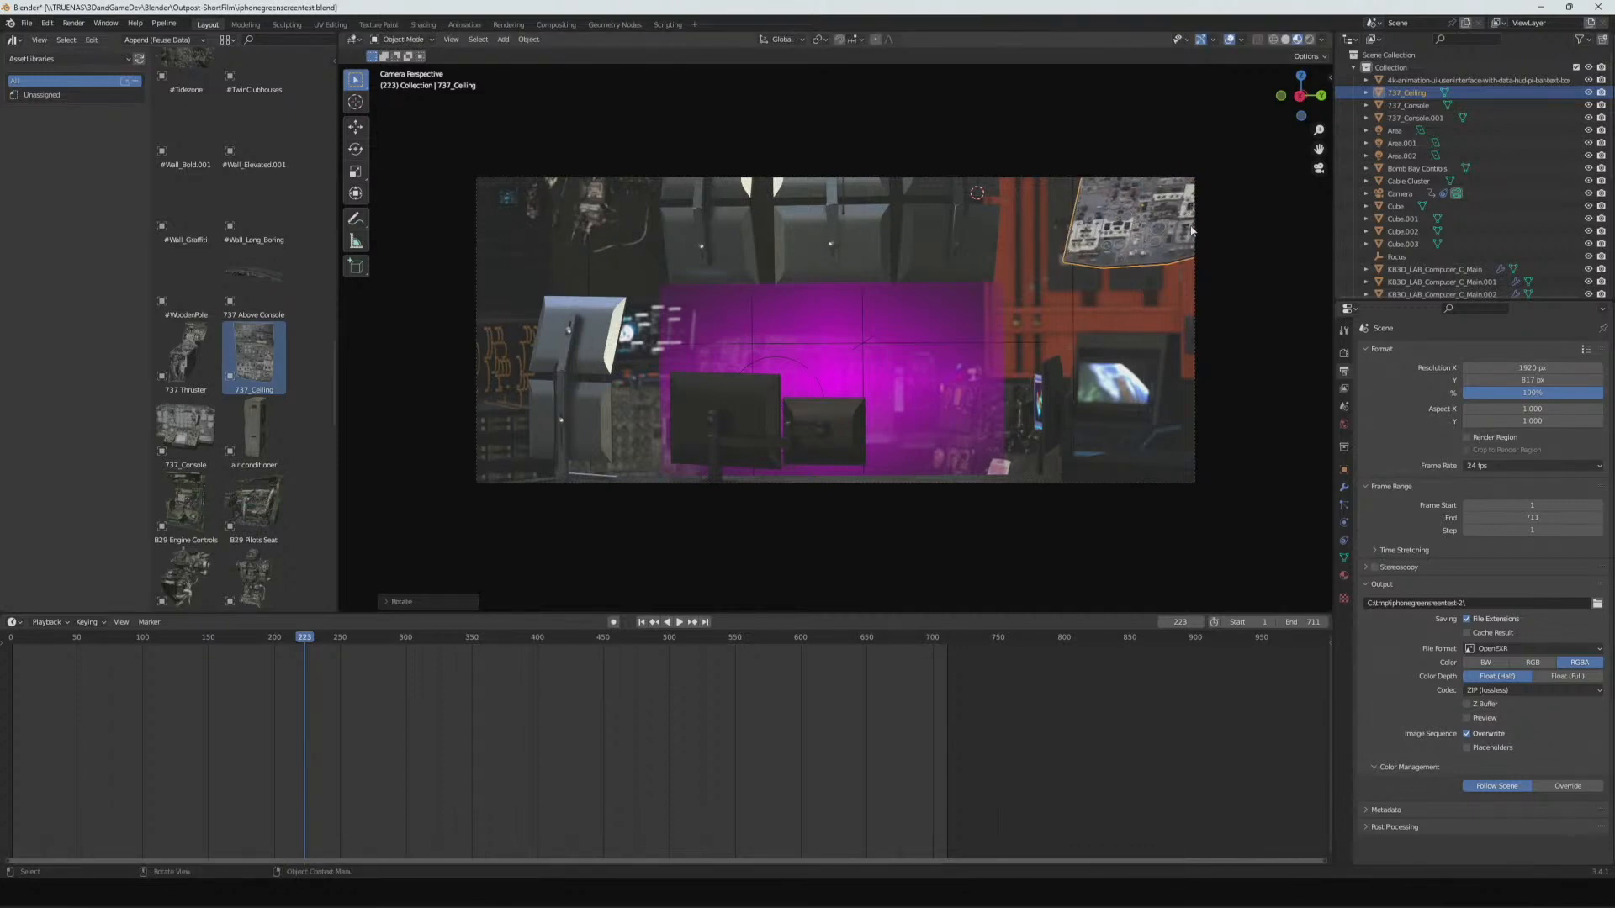
- Save the file, check the ceiling panel in Rendered viewport shading, and return to Material Preview shading
key(ctrl+s)
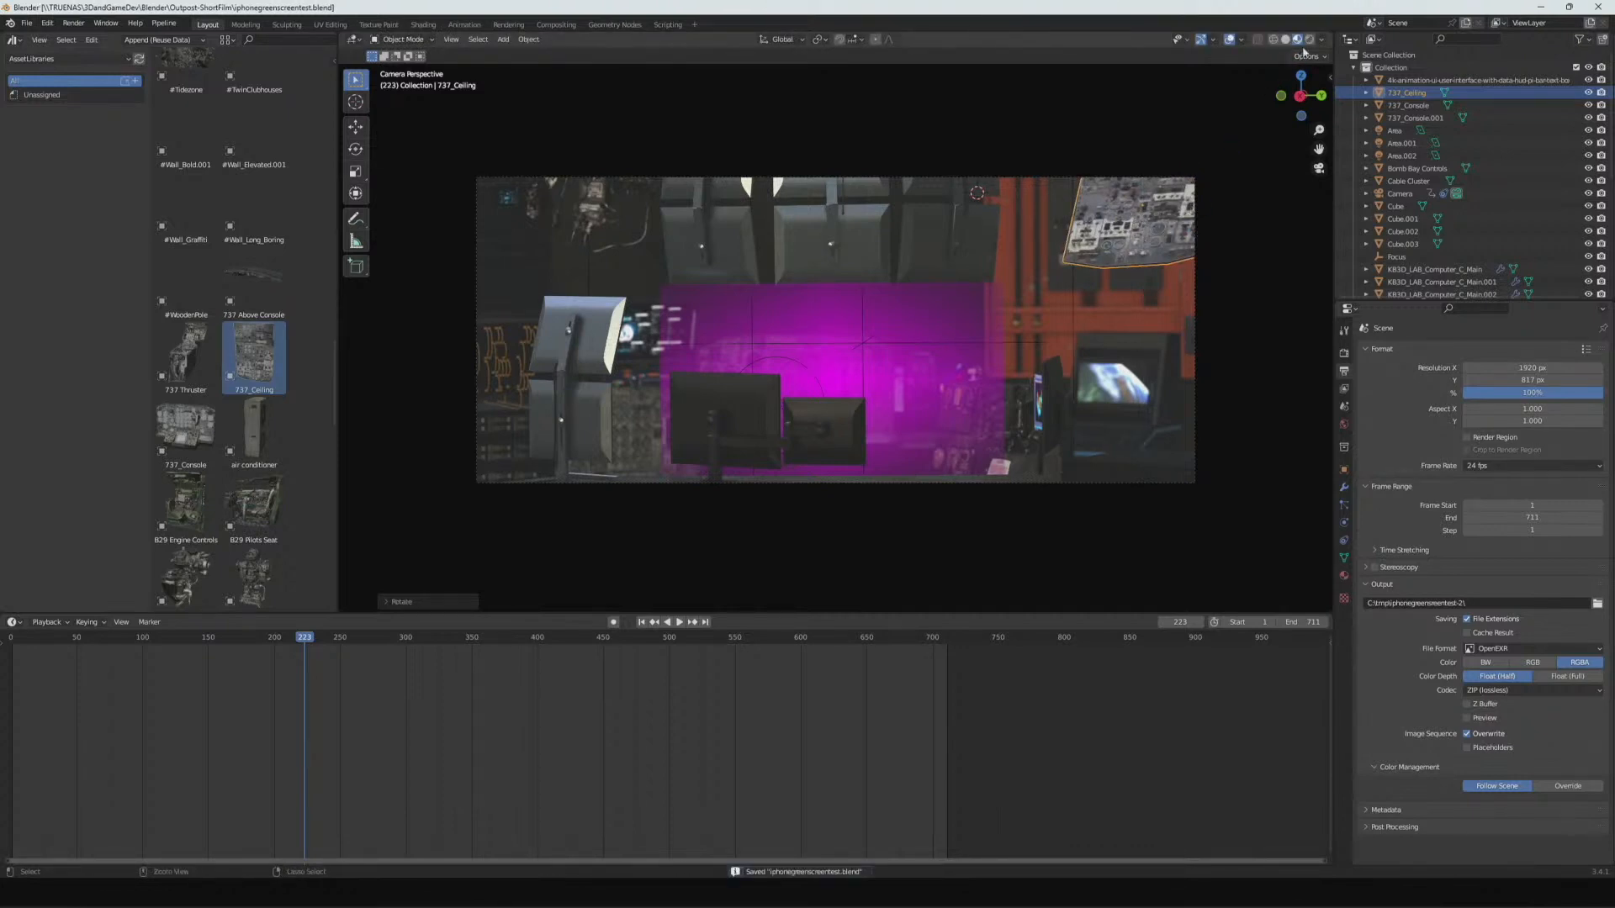
click(1309, 43)
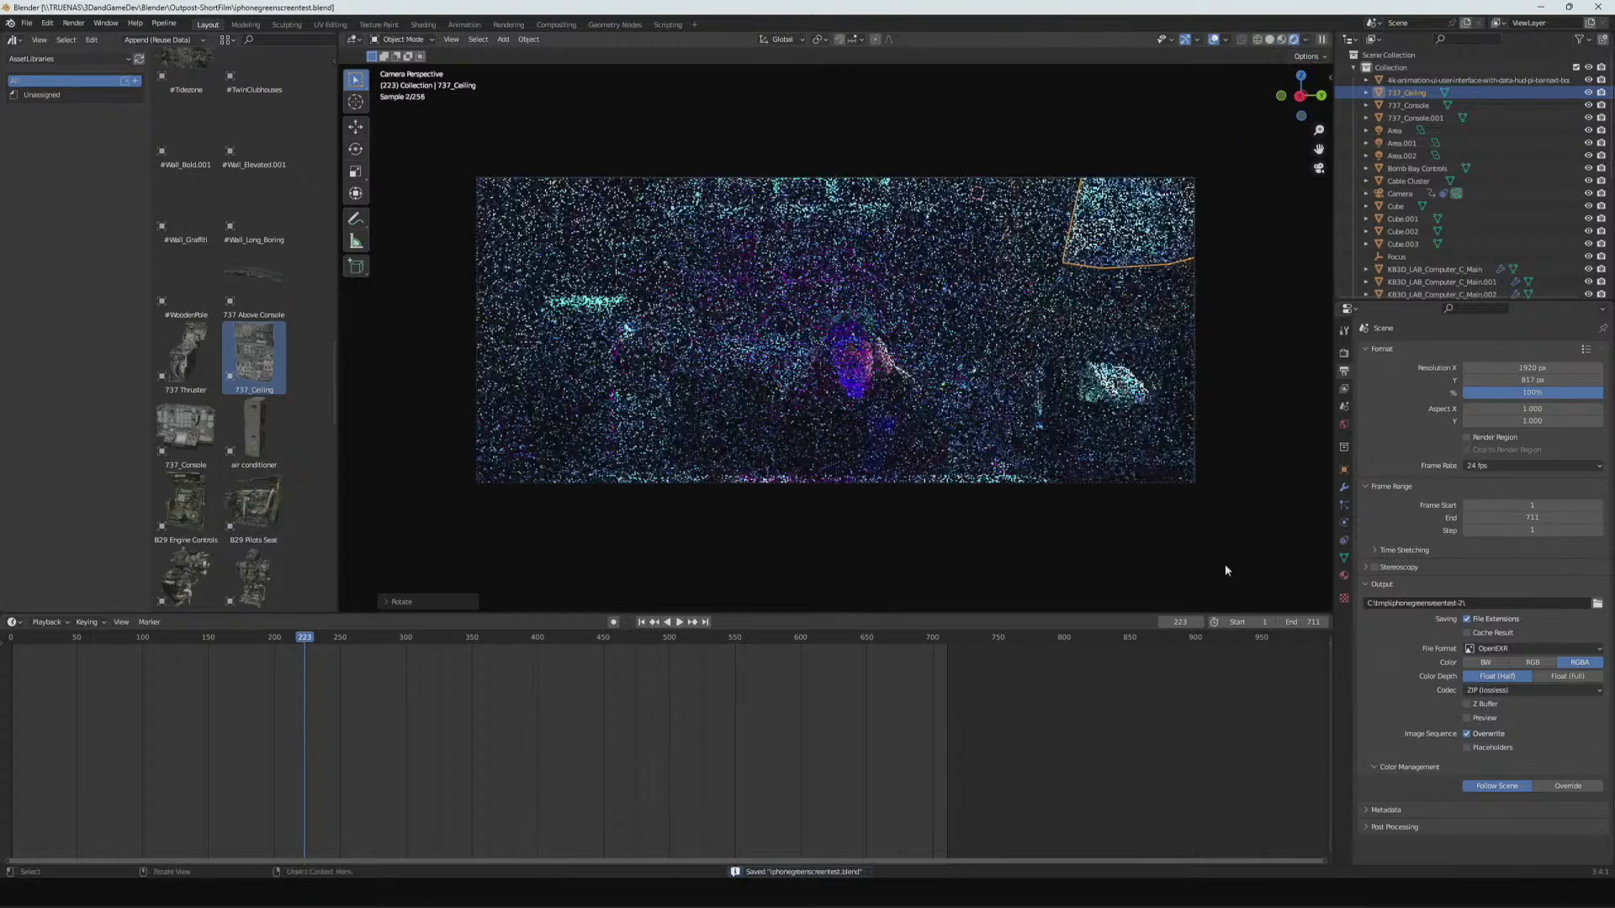
click(1085, 557)
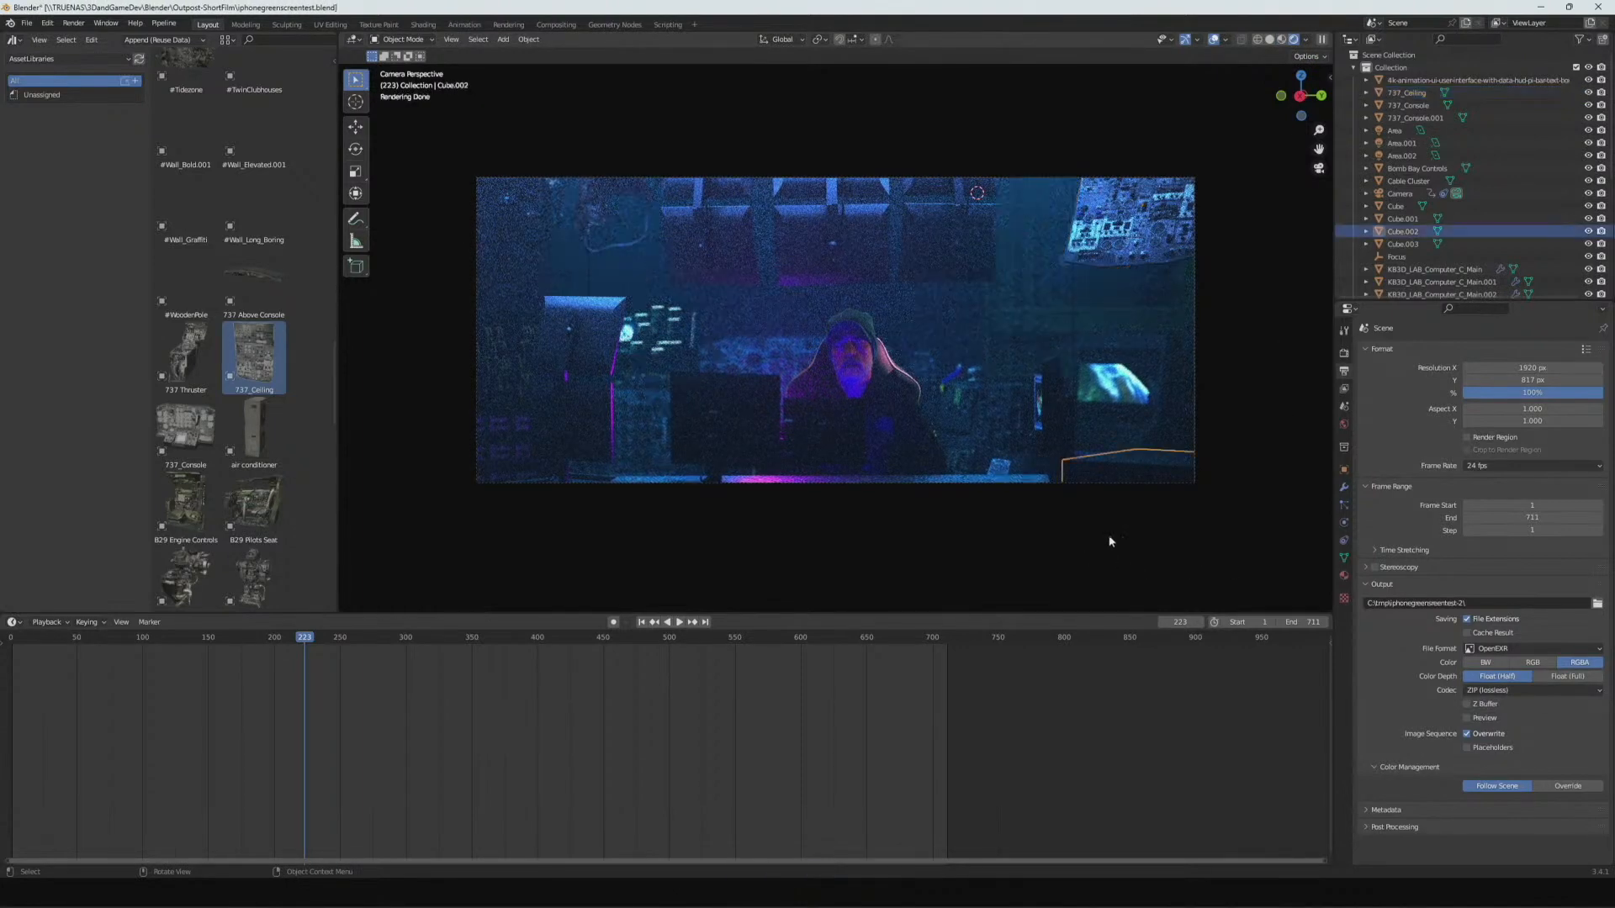
click(1281, 40)
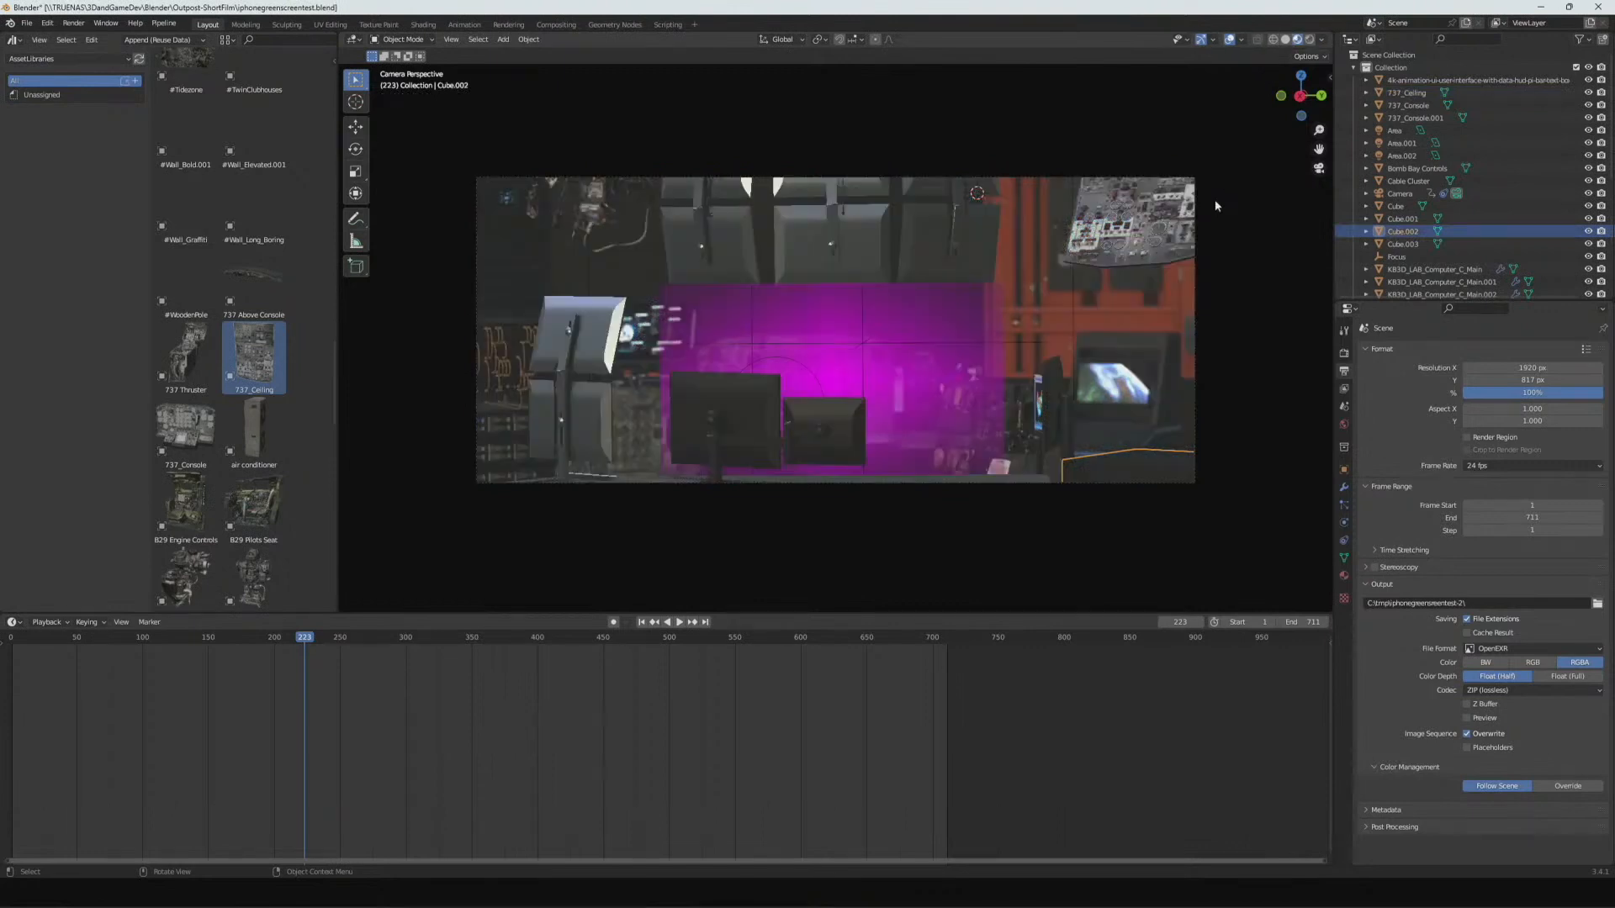
- Move the 737_Ceiling panel along global Y and back along global X behind the hanging monitors, and lower it along Z
click(1142, 244)
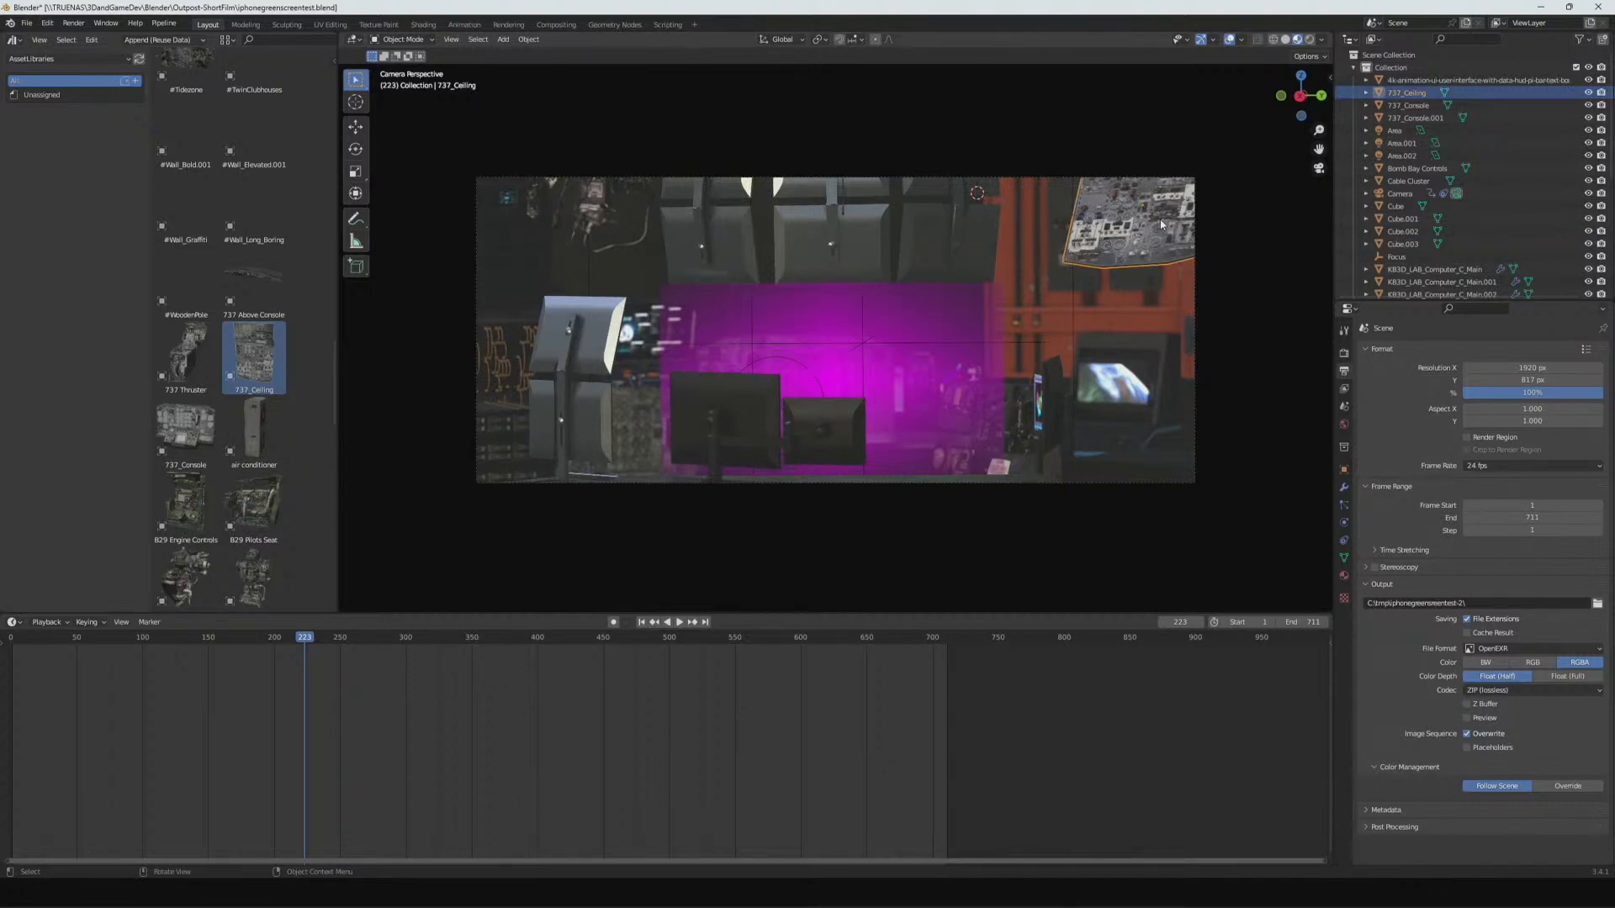
drag(1159, 220, 1110, 223)
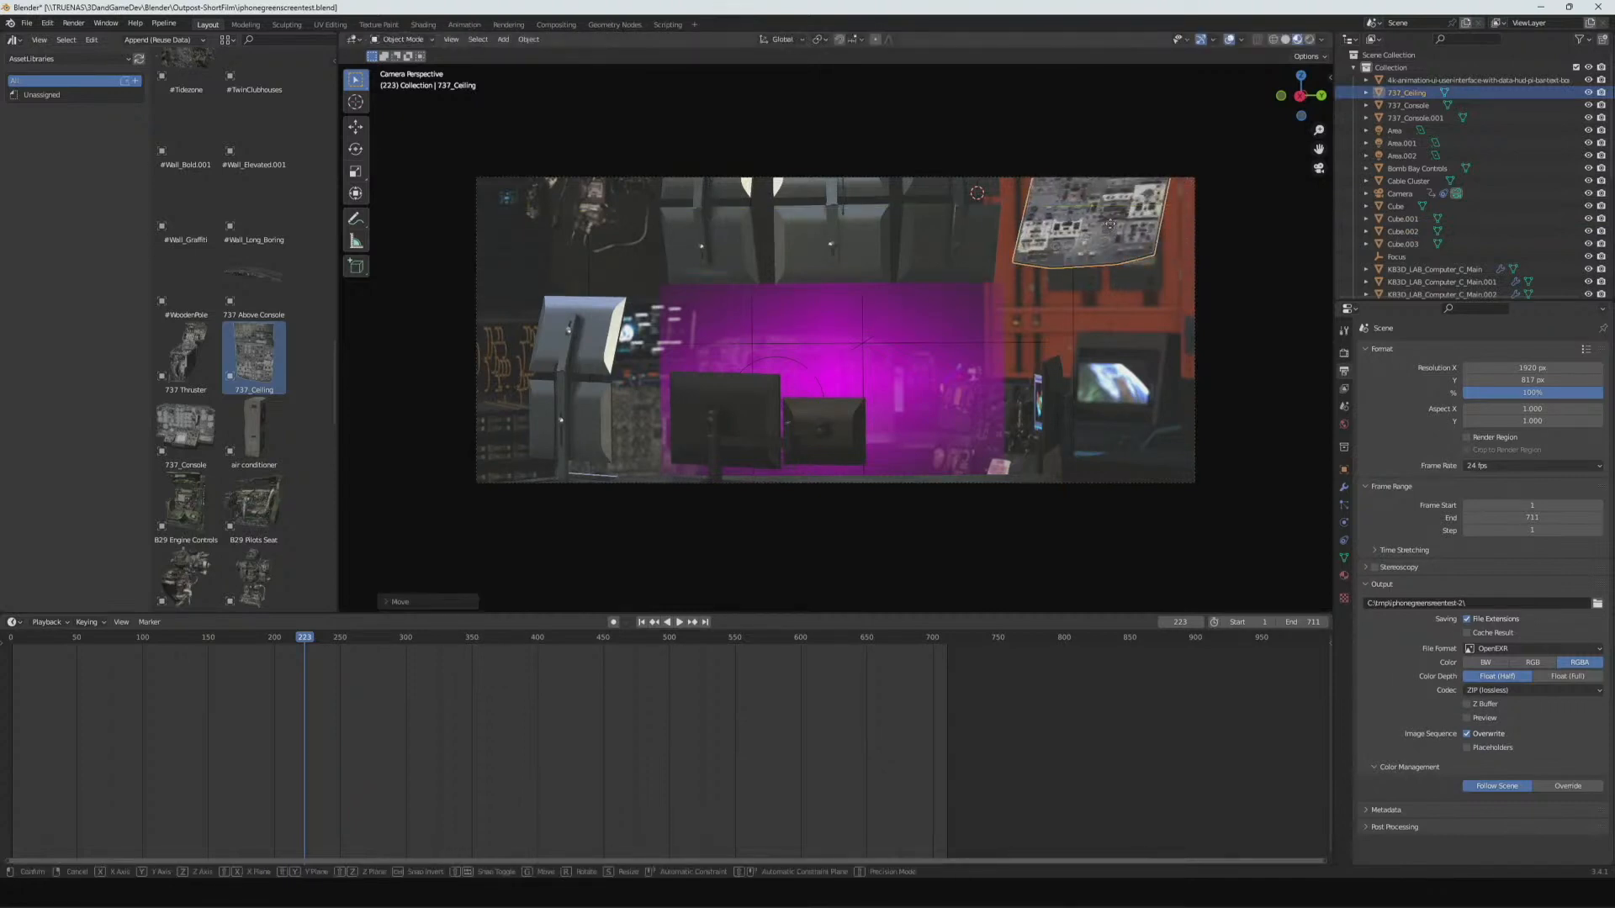
key(g)
key(x)
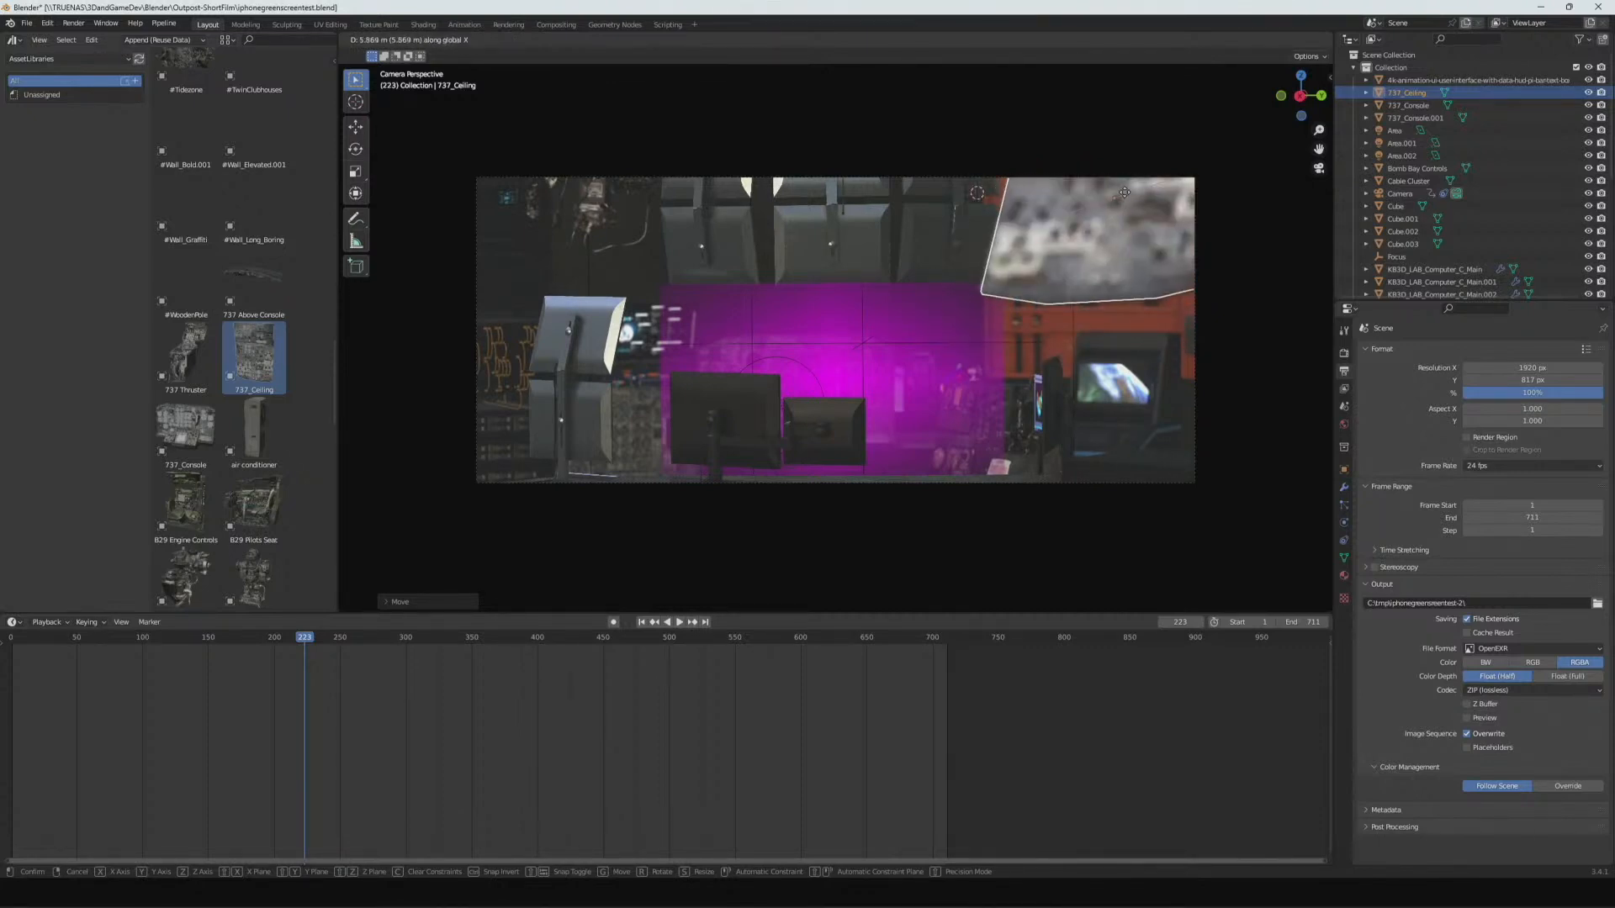
key(y)
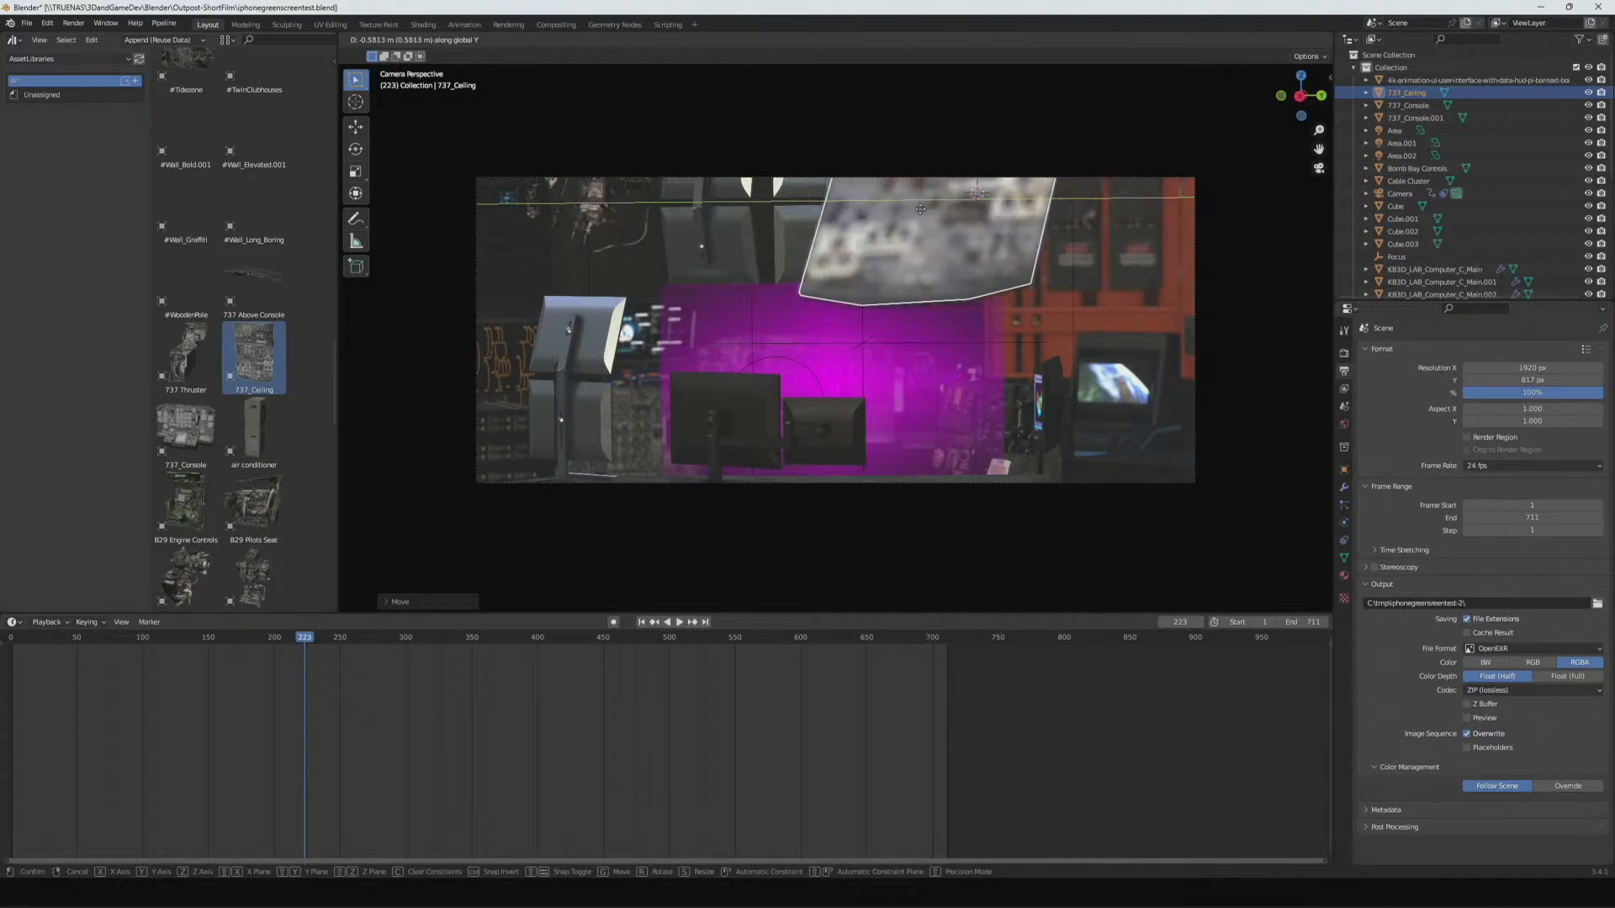
key(x)
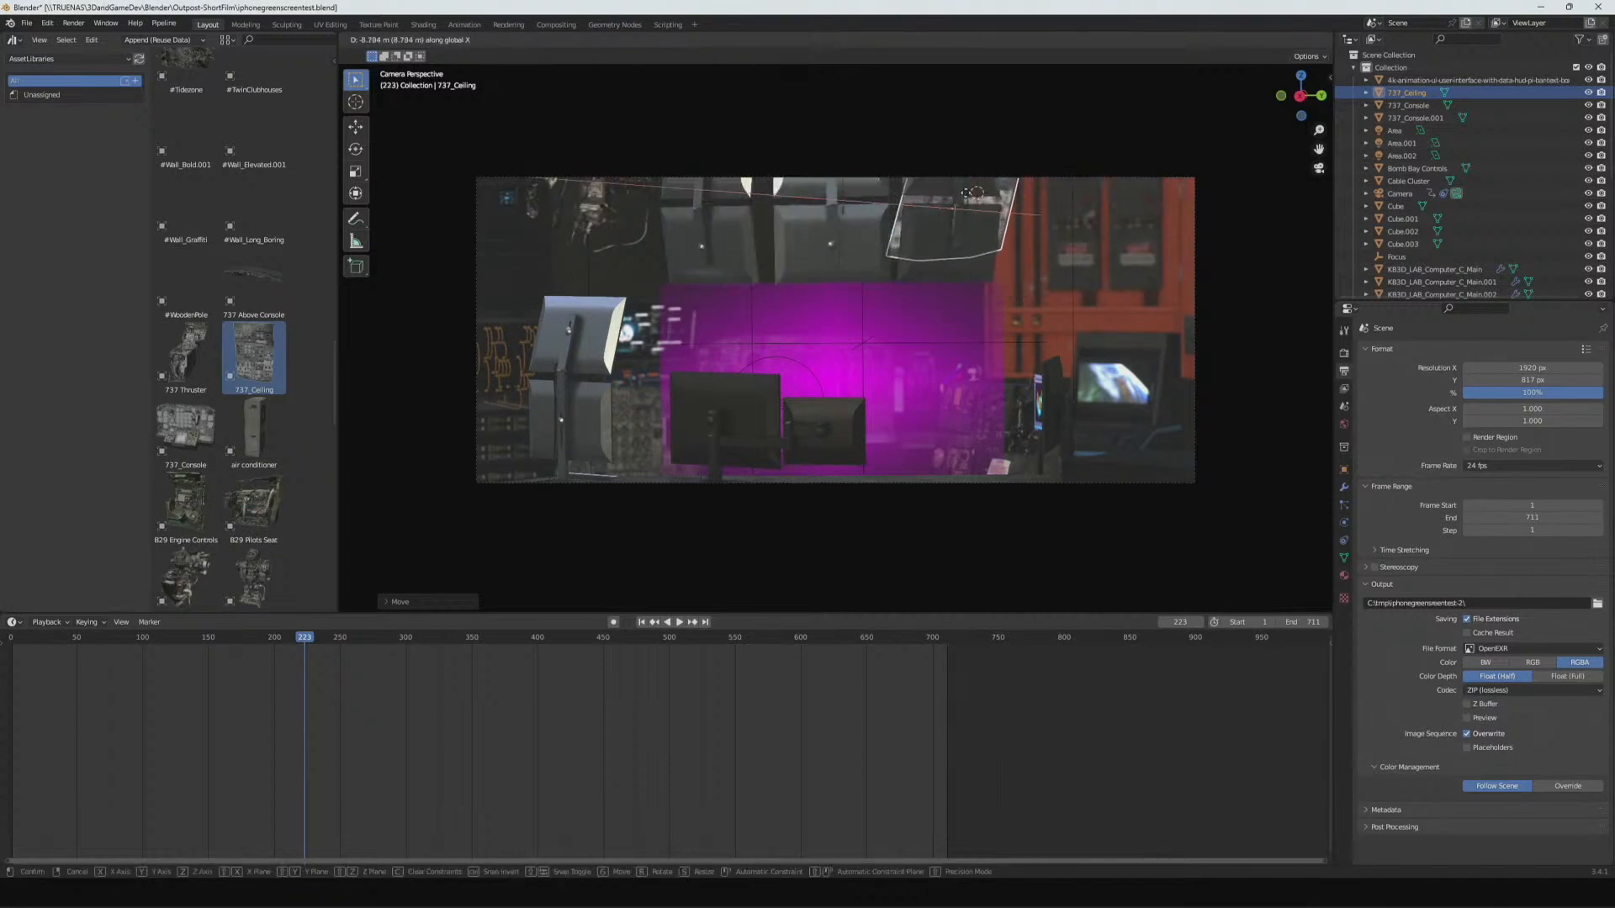
key(z)
click(954, 265)
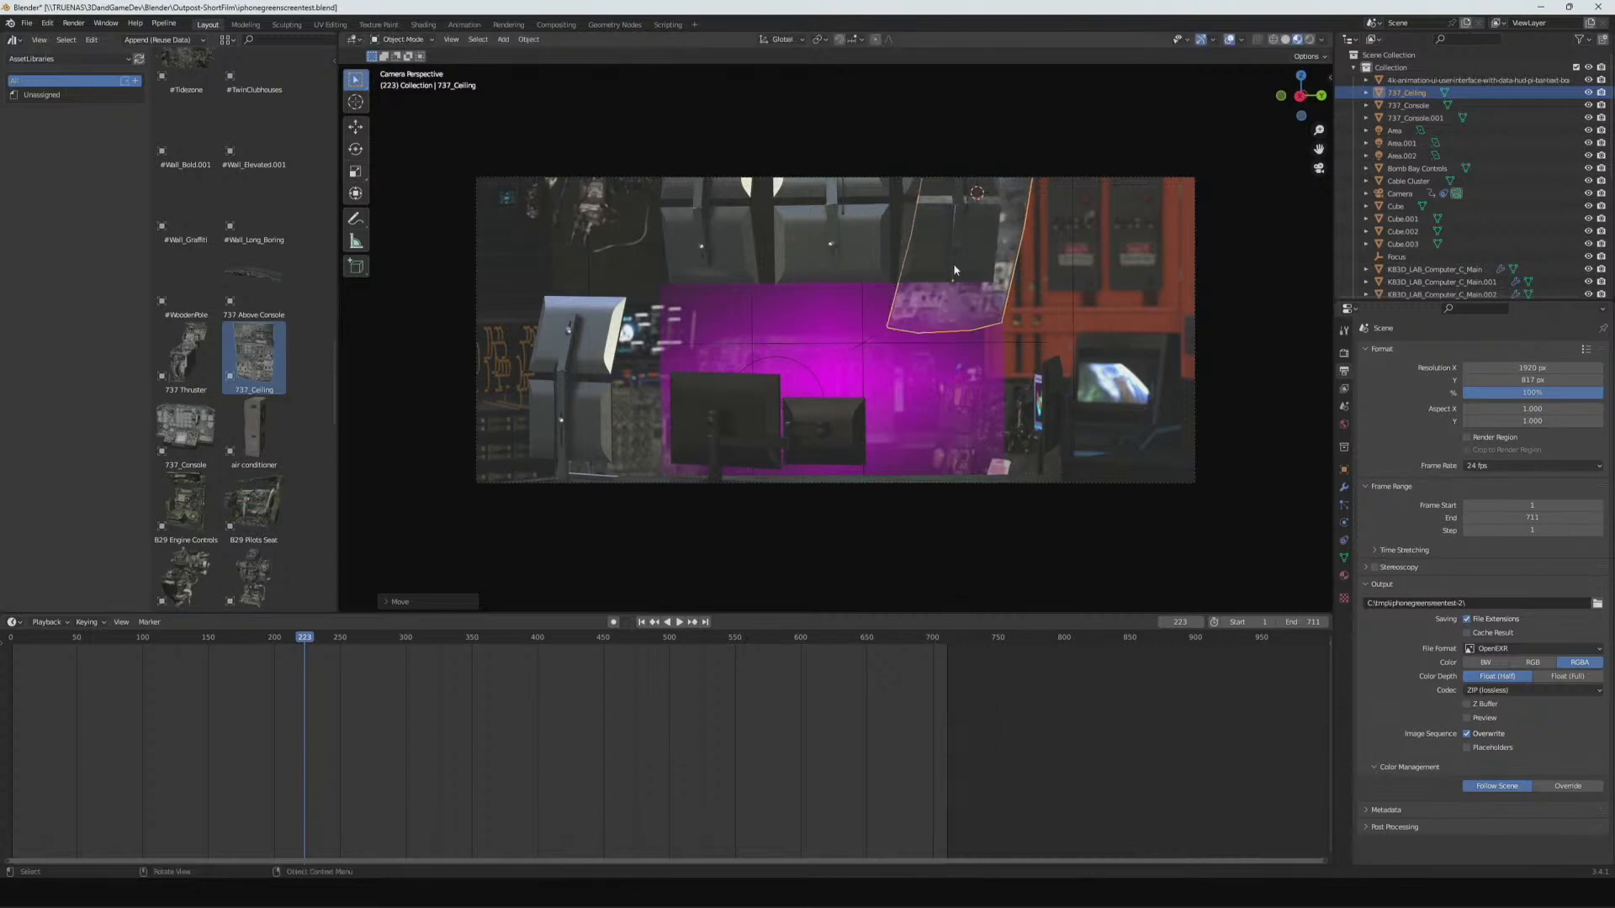
- Adjust the 737_Ceiling panel's tilt around global Y and rotate it around global X so its sides stand upright in the camera view
key(r)
key(y)
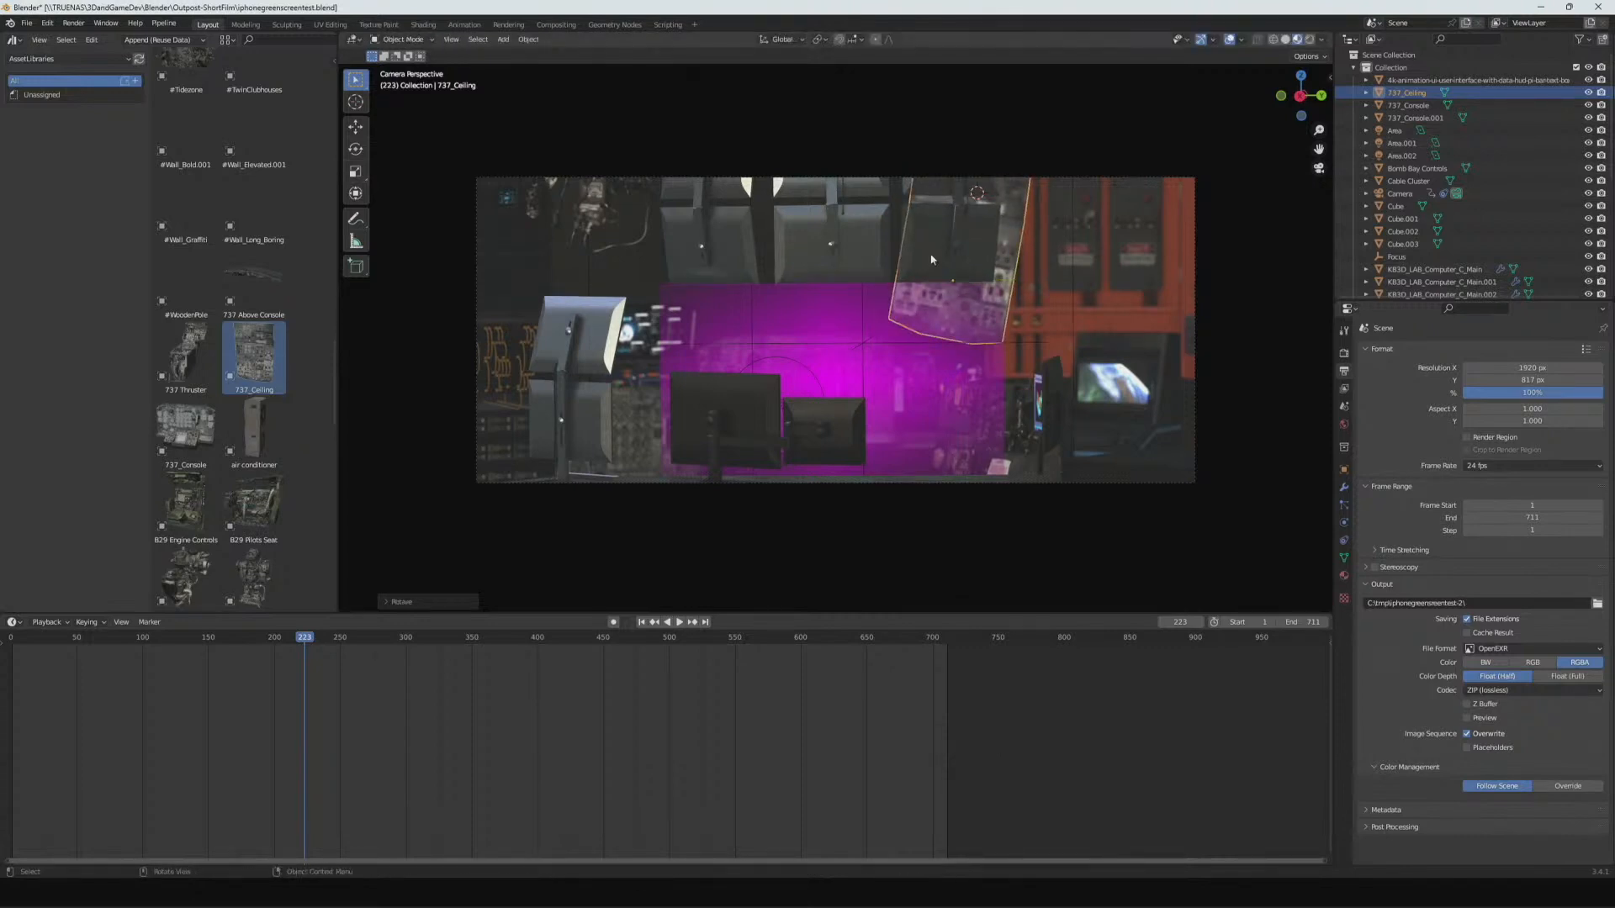
key(x)
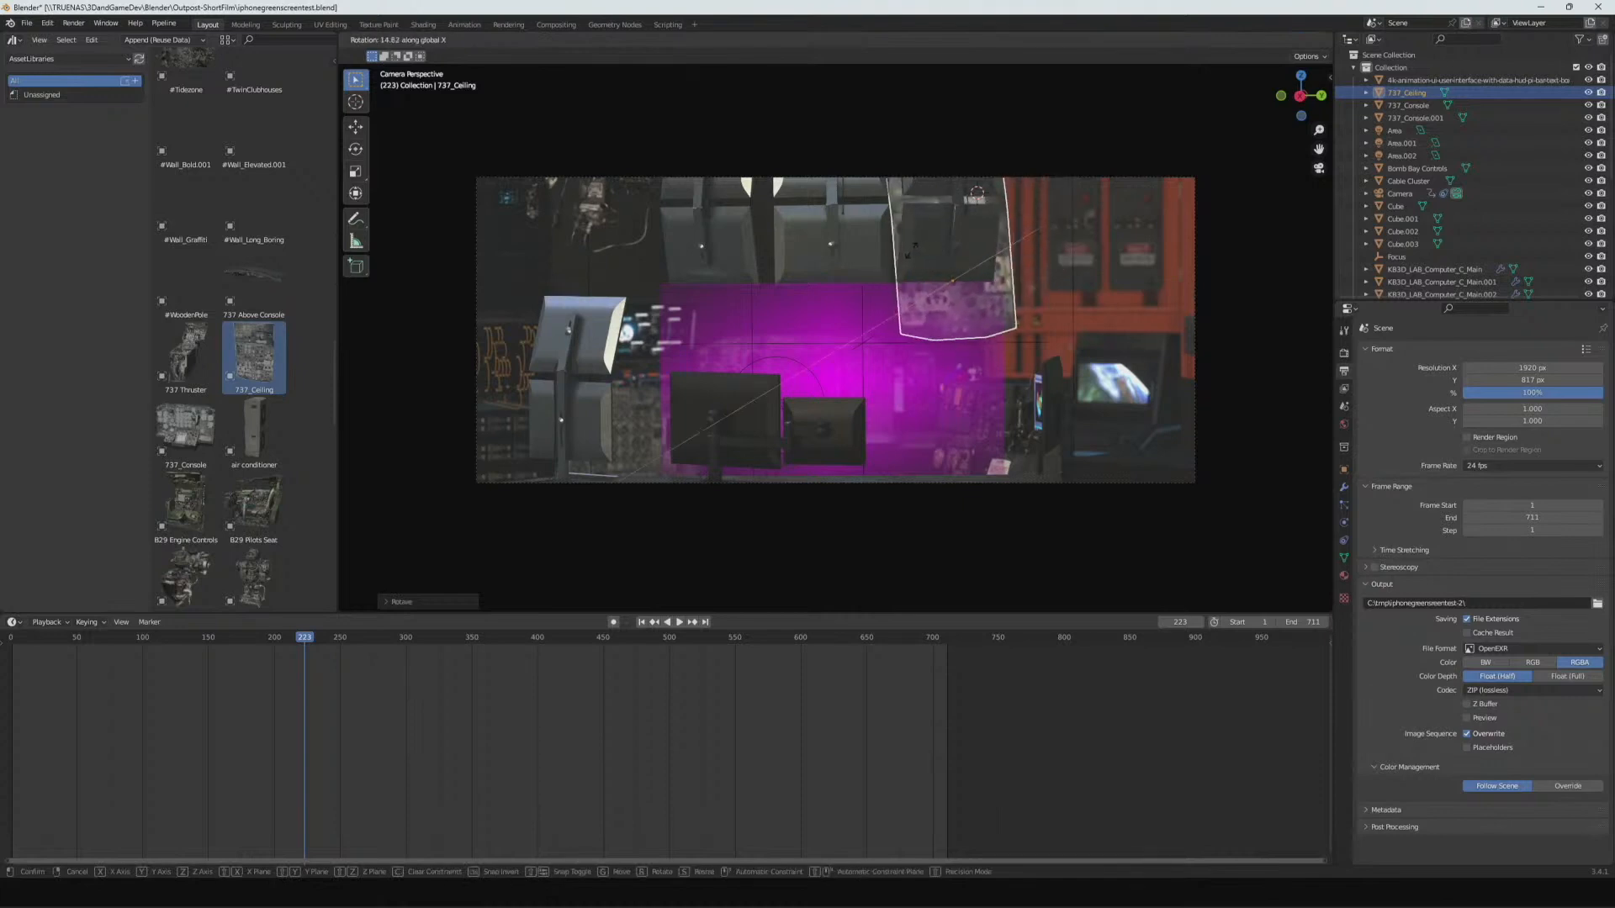
click(916, 252)
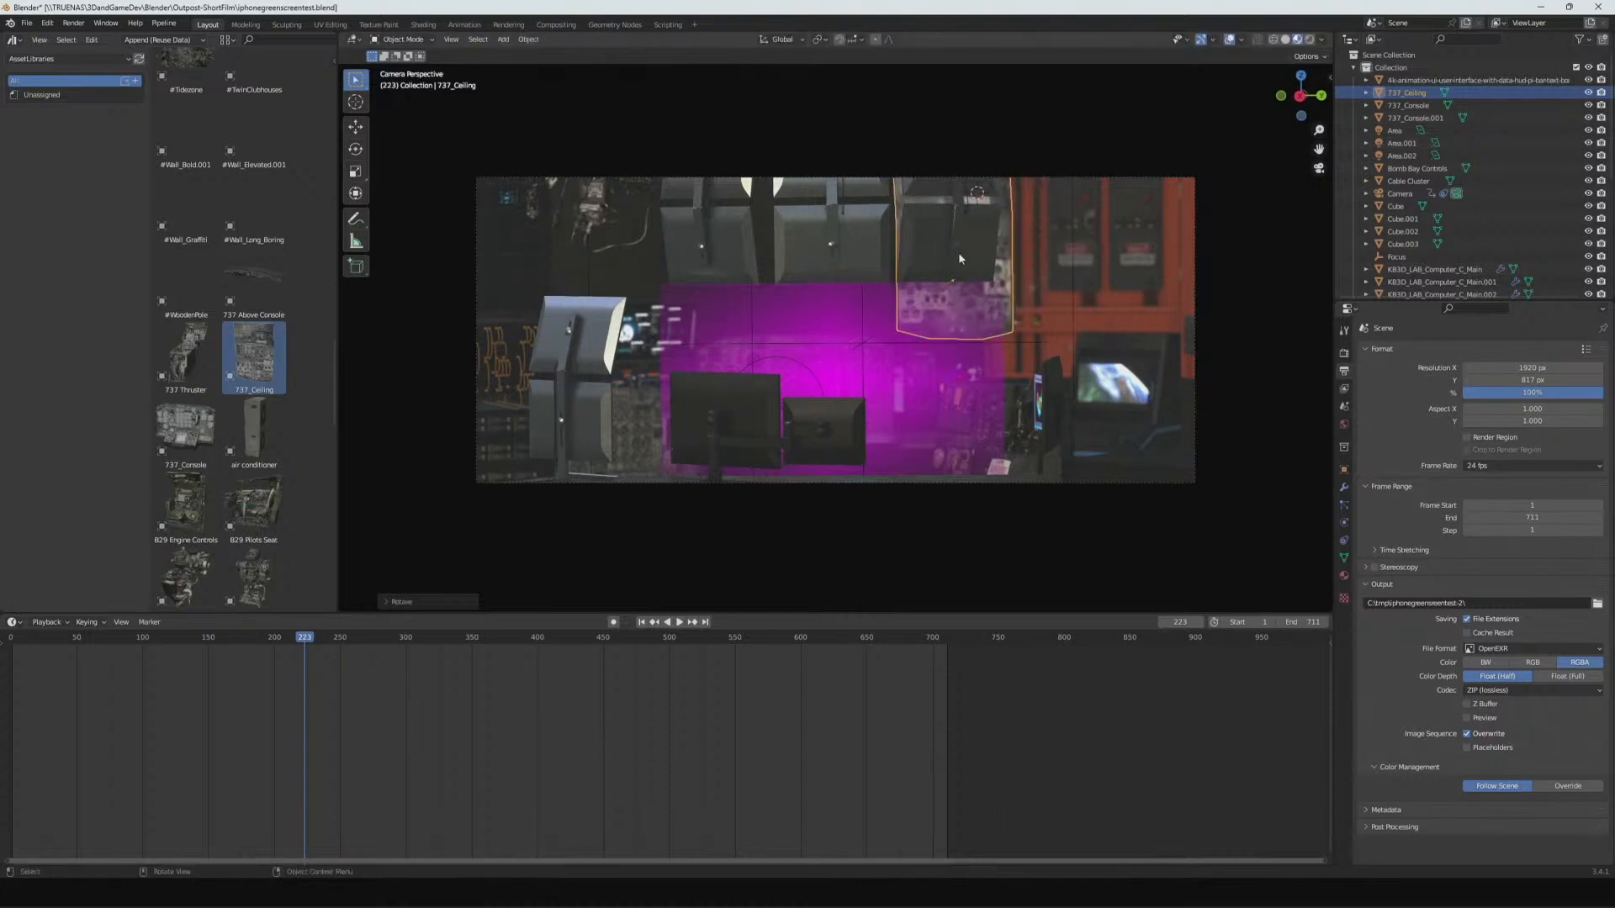
- Push the 737_Ceiling panel further back toward the rear wall along global X and turn it around global Z
middle_drag(954, 282, 959, 386)
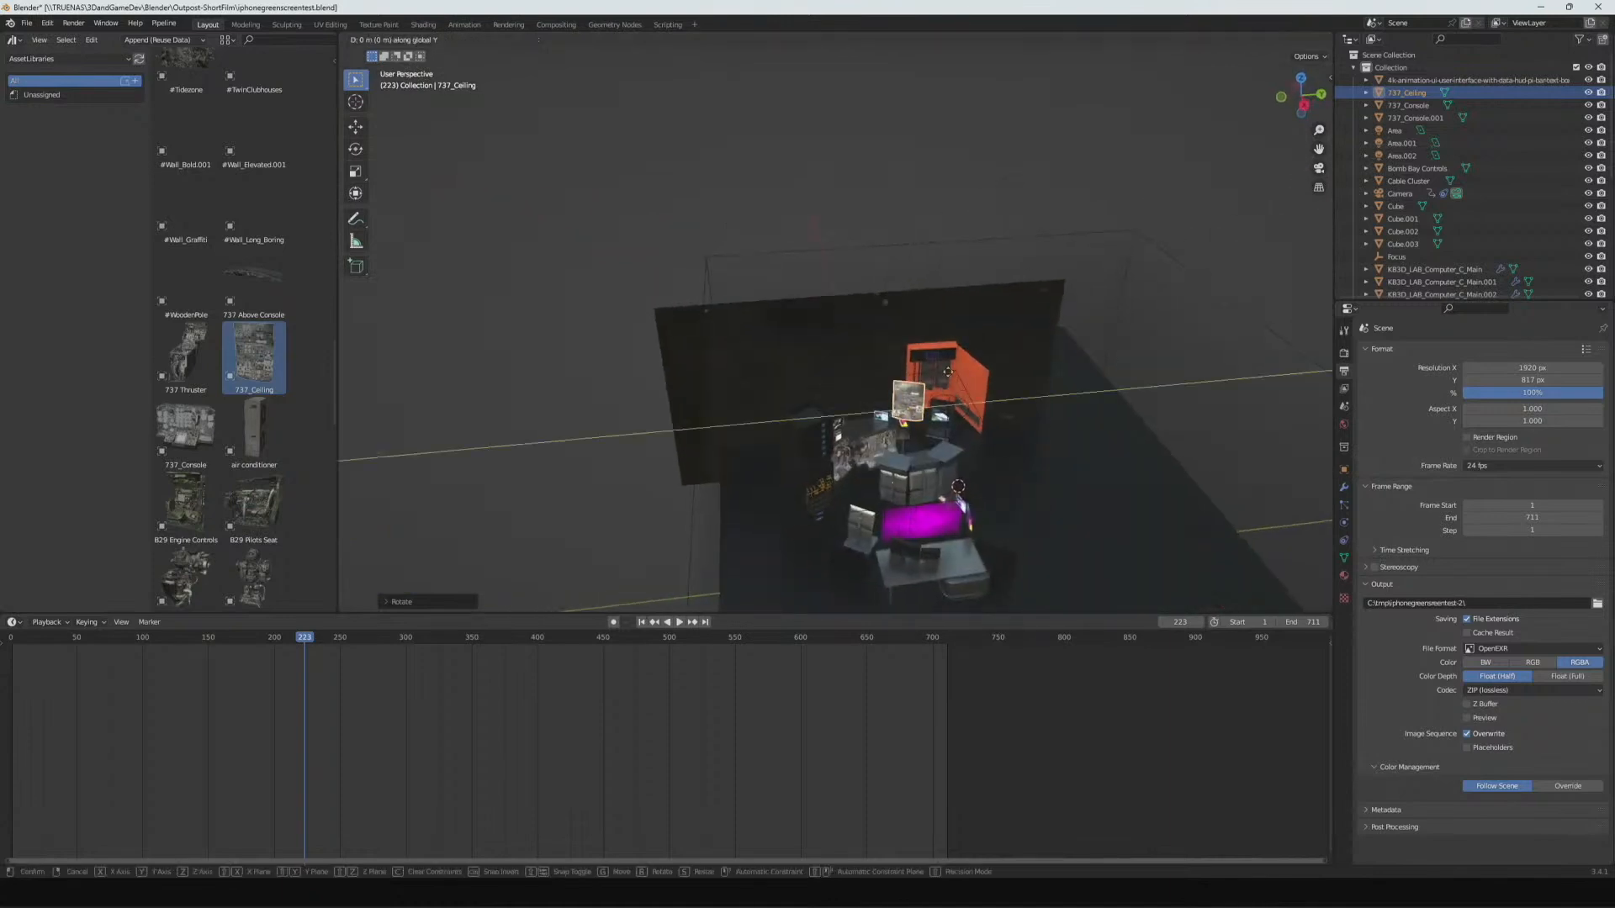
key(g)
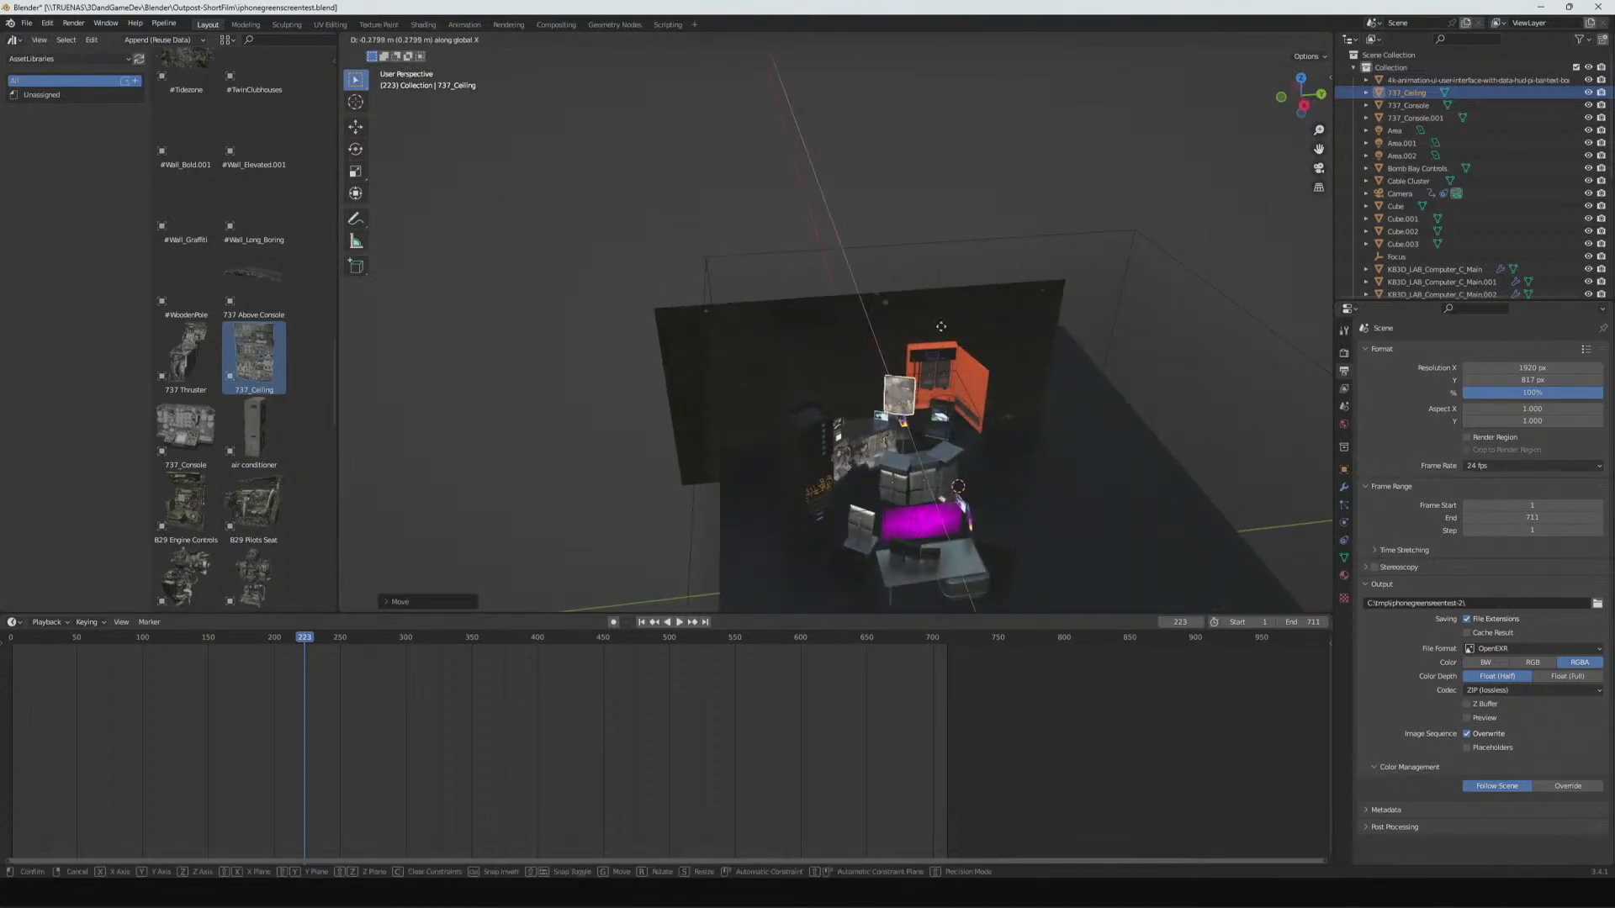
click(944, 323)
key(r)
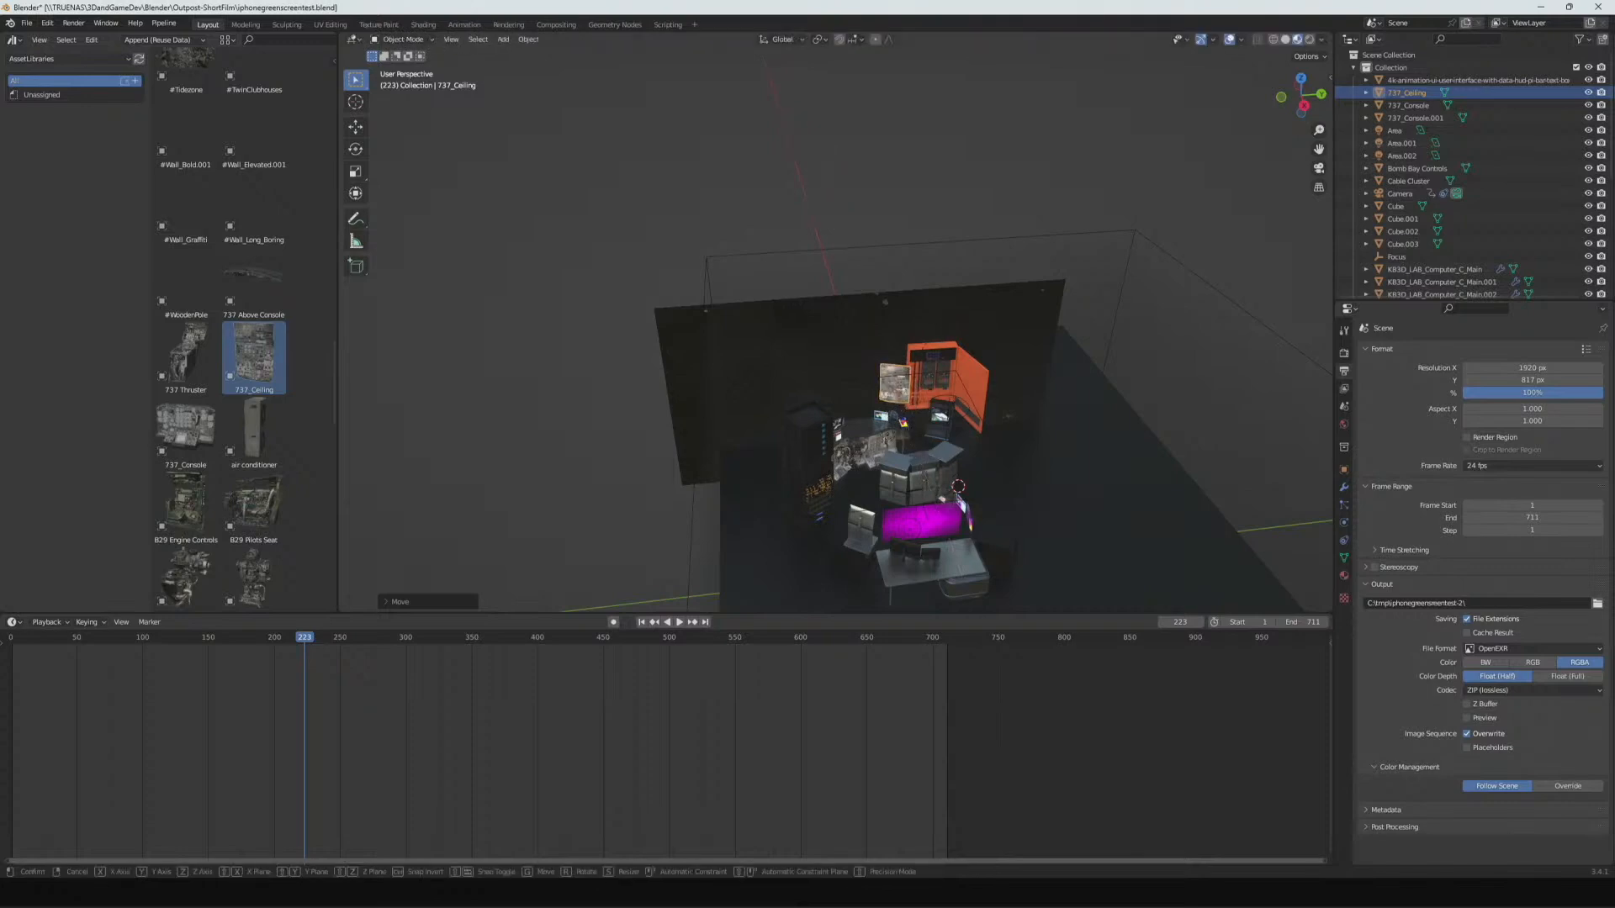
key(z)
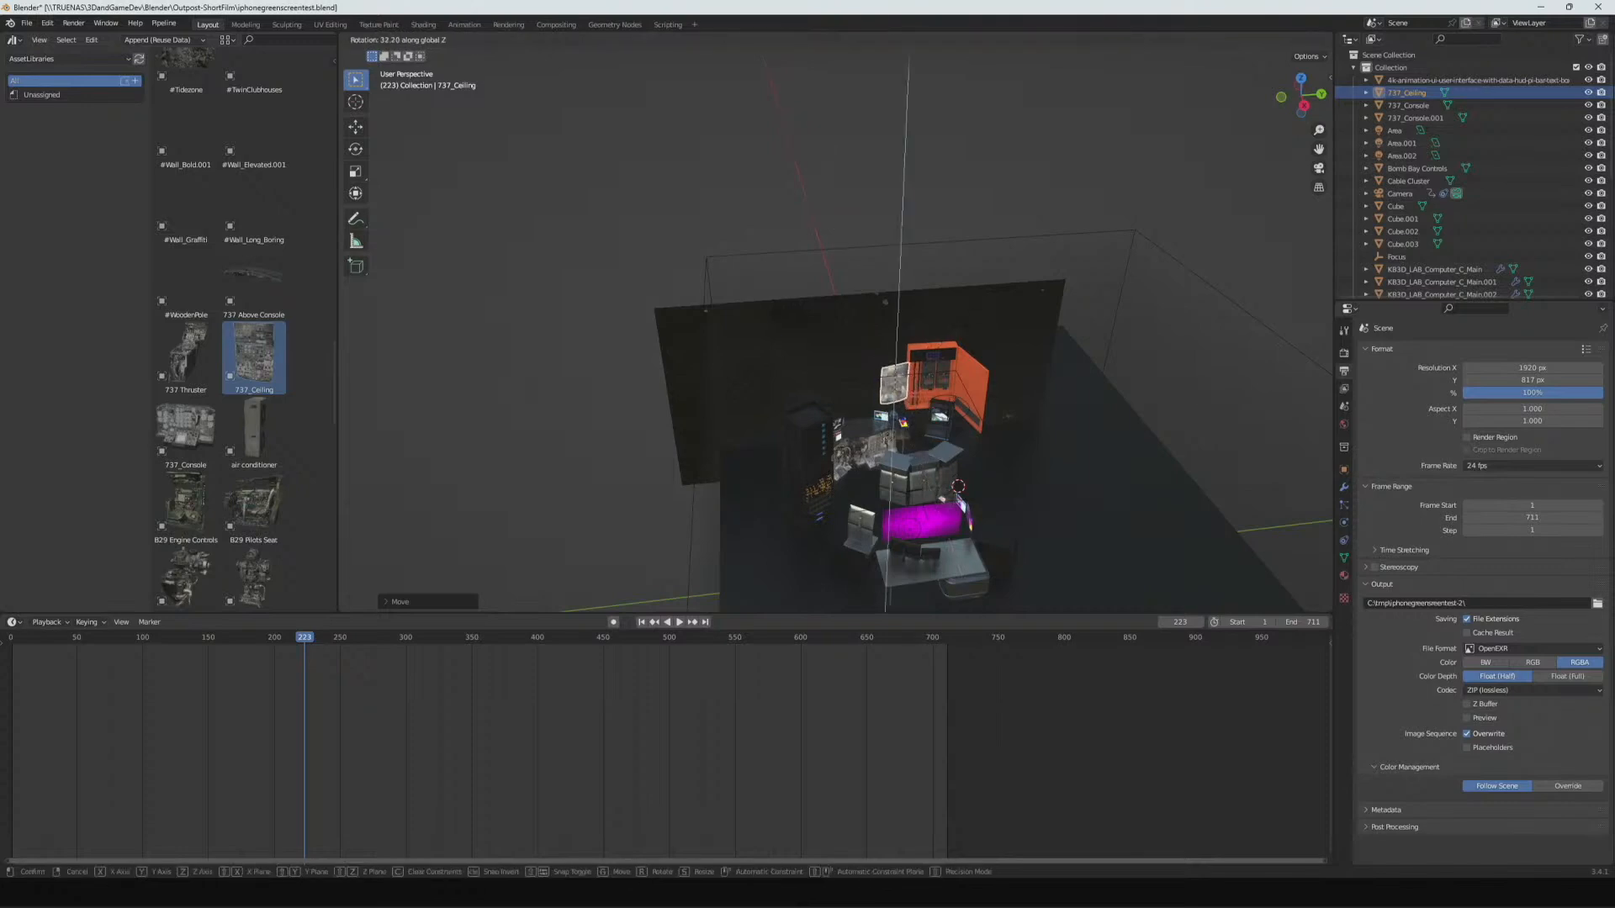
click(908, 381)
- In the camera view, lower the 737_Ceiling panel about 0.34 m along global Z behind the actor plane
key(KP_0)
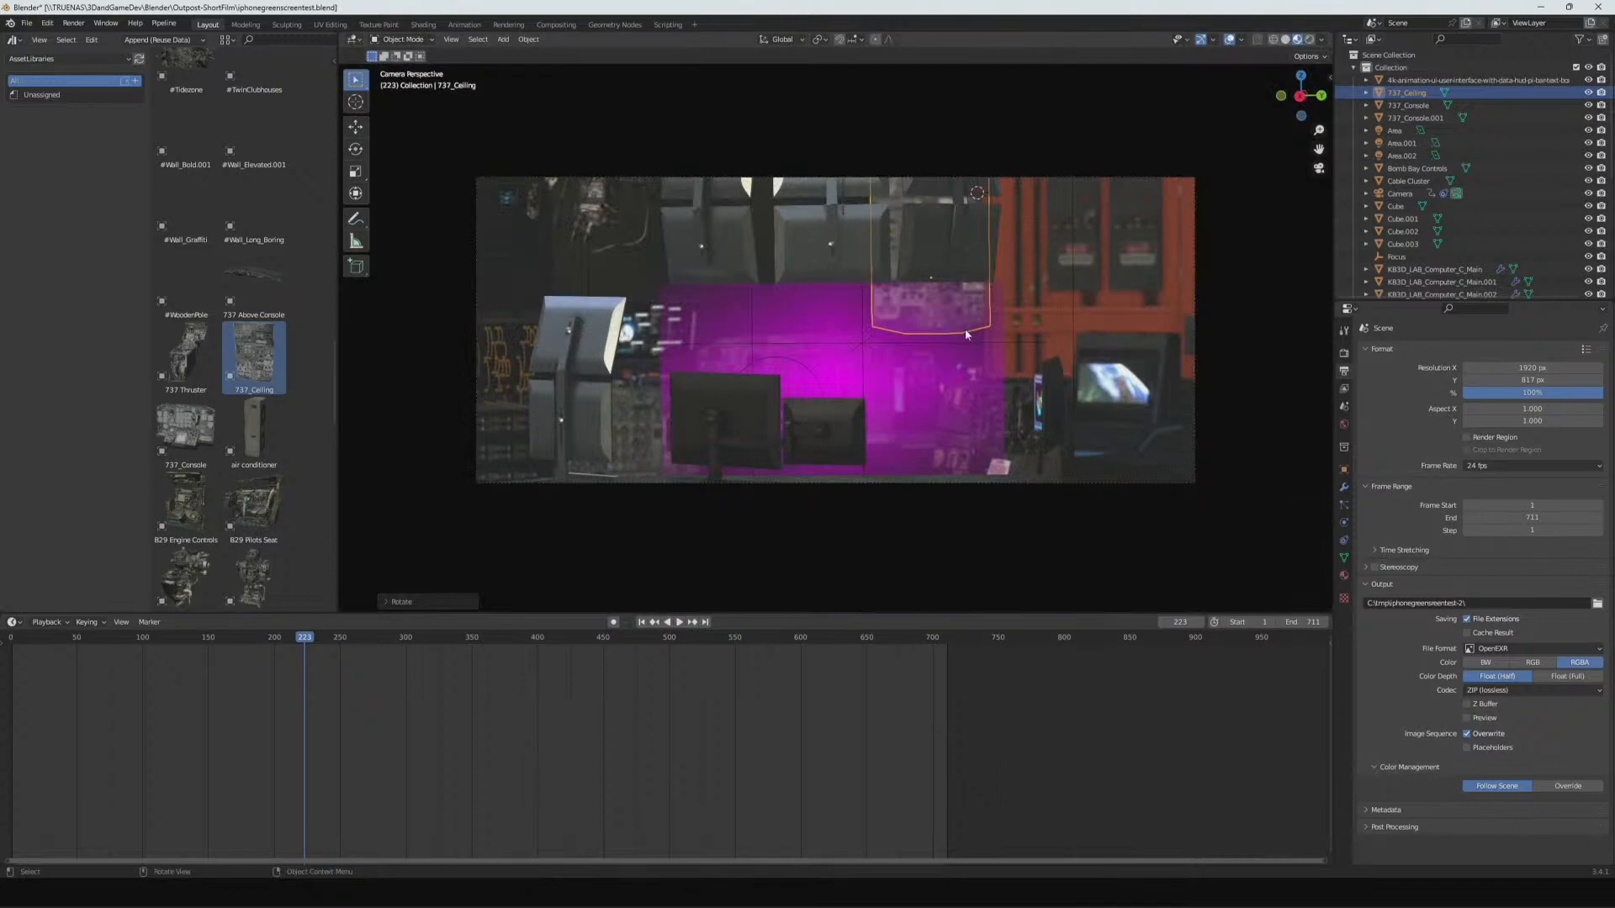
key(g)
key(z)
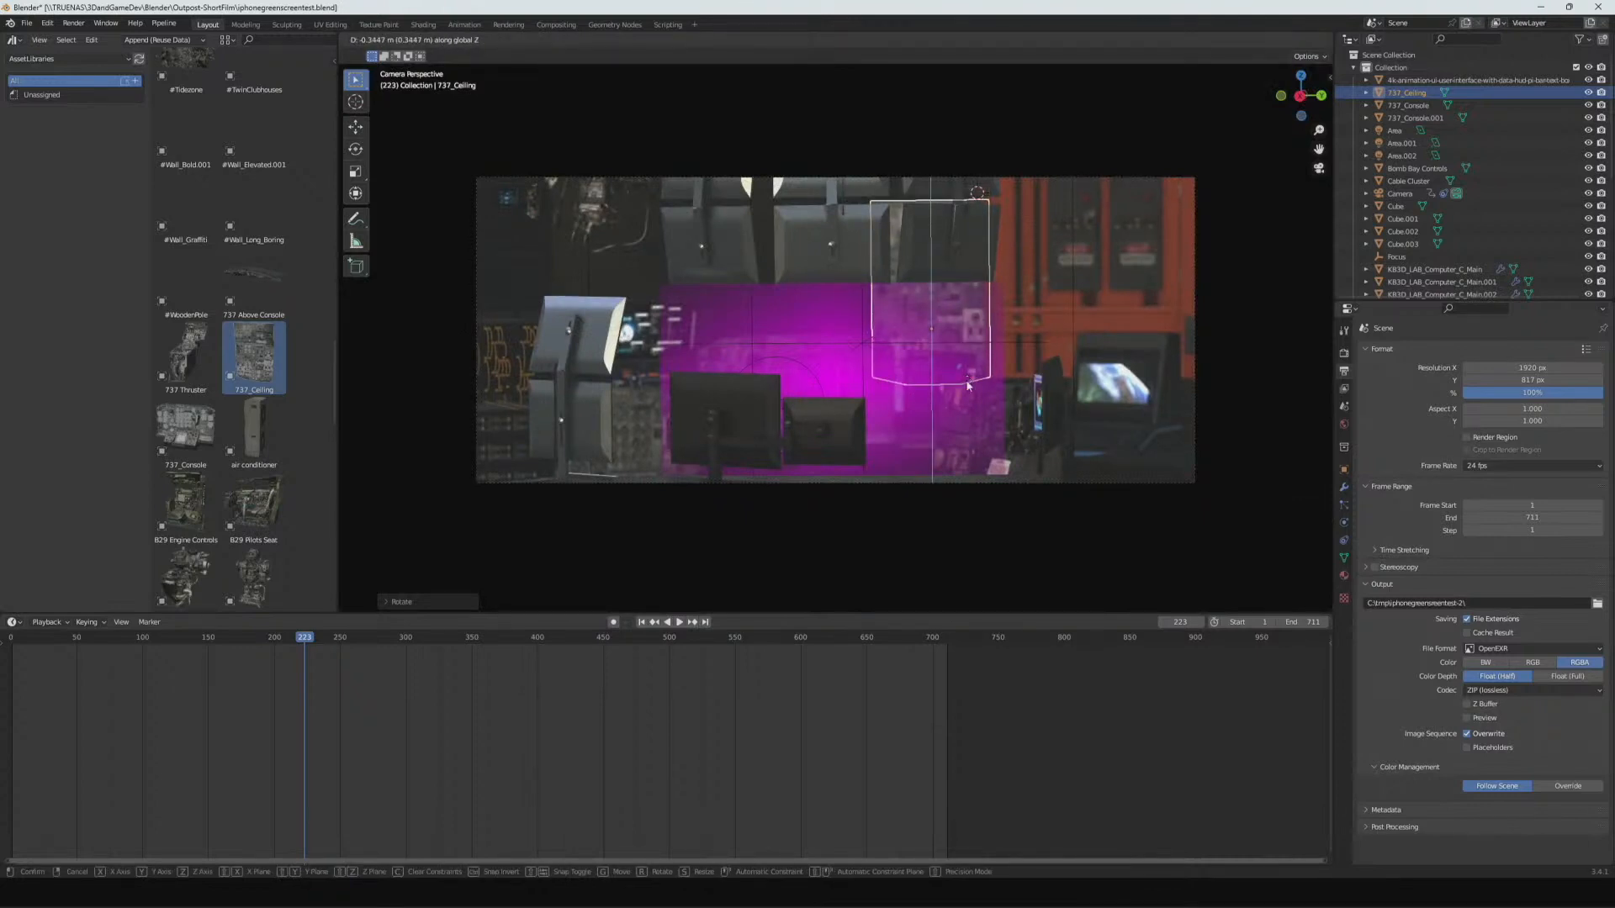
click(967, 386)
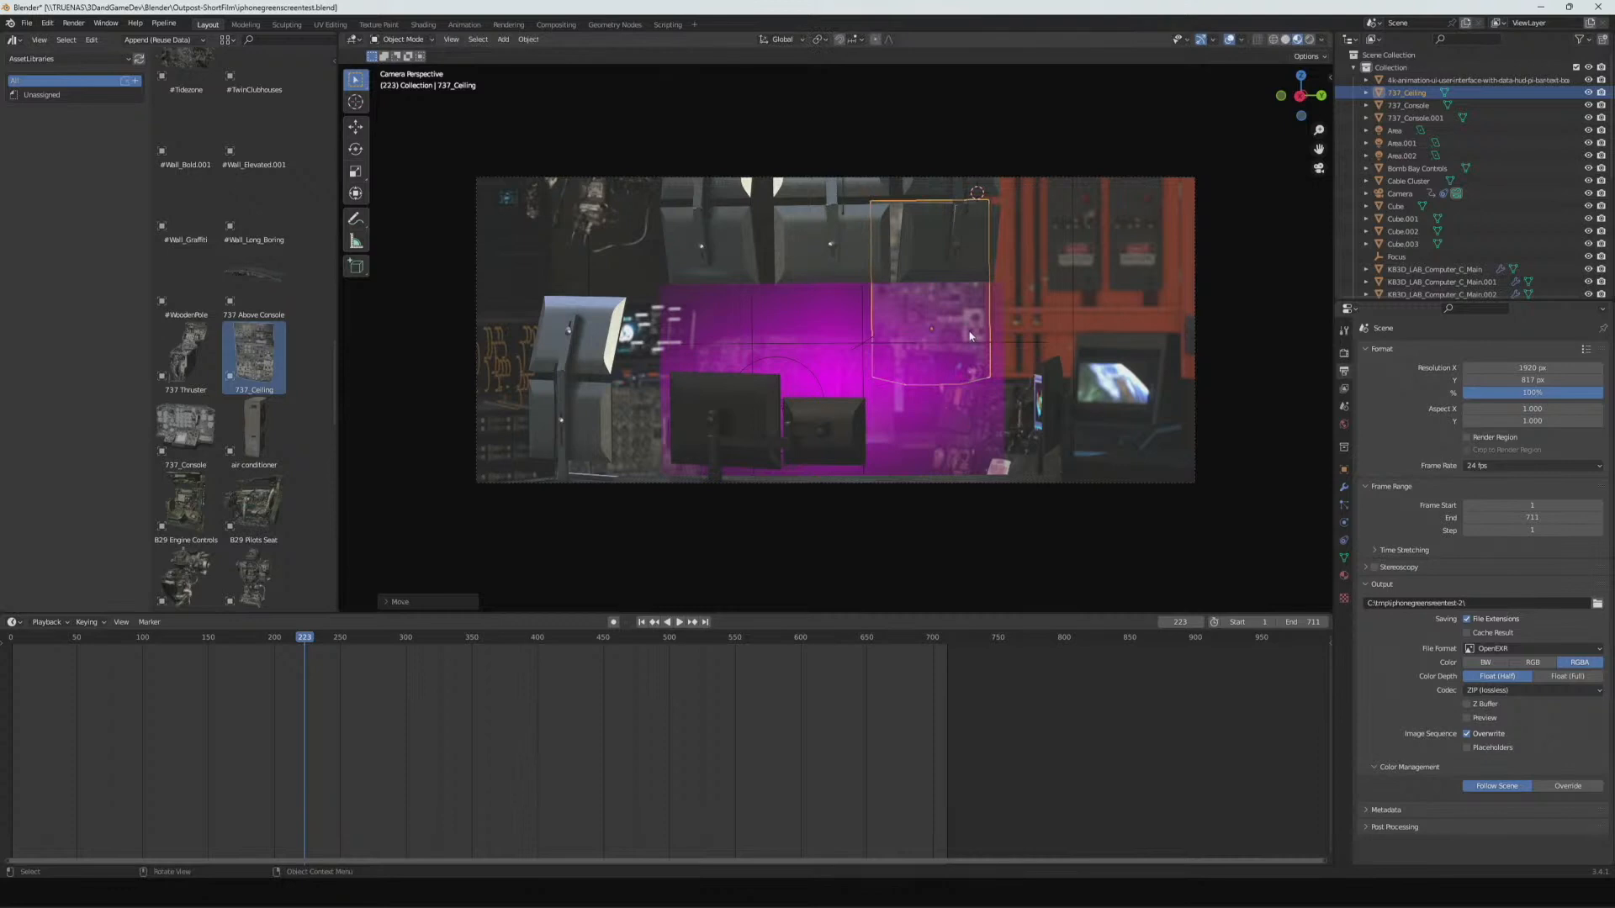
- Make a linked duplicate of the 737_Ceiling panel and place it about 0.81 m along negative global Y, beside the original
click(867, 366)
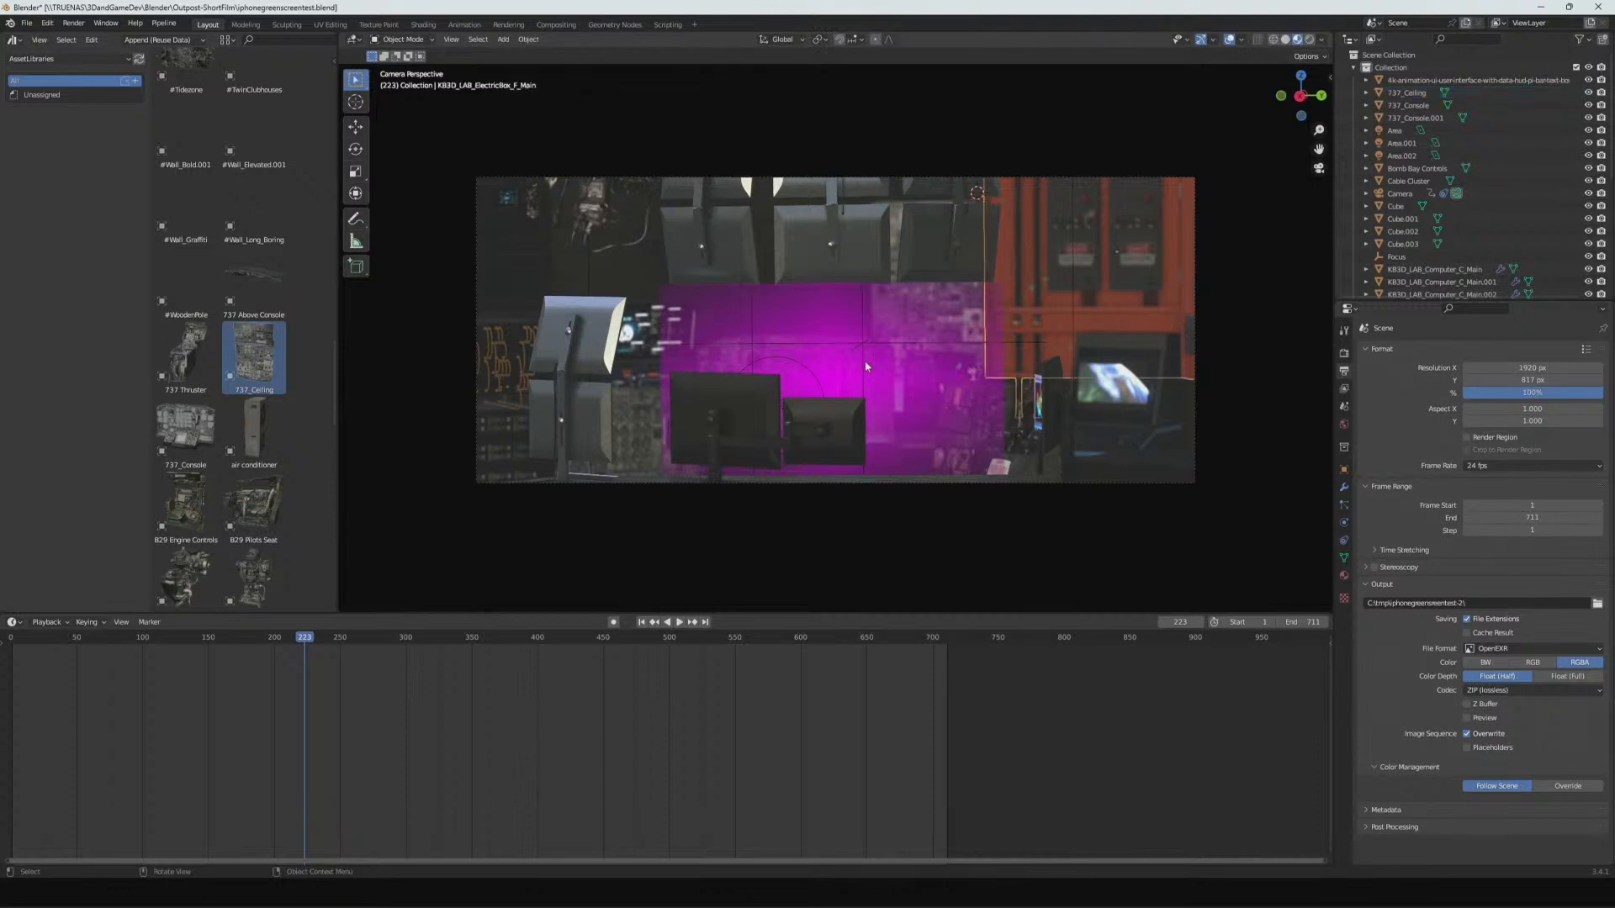
click(948, 337)
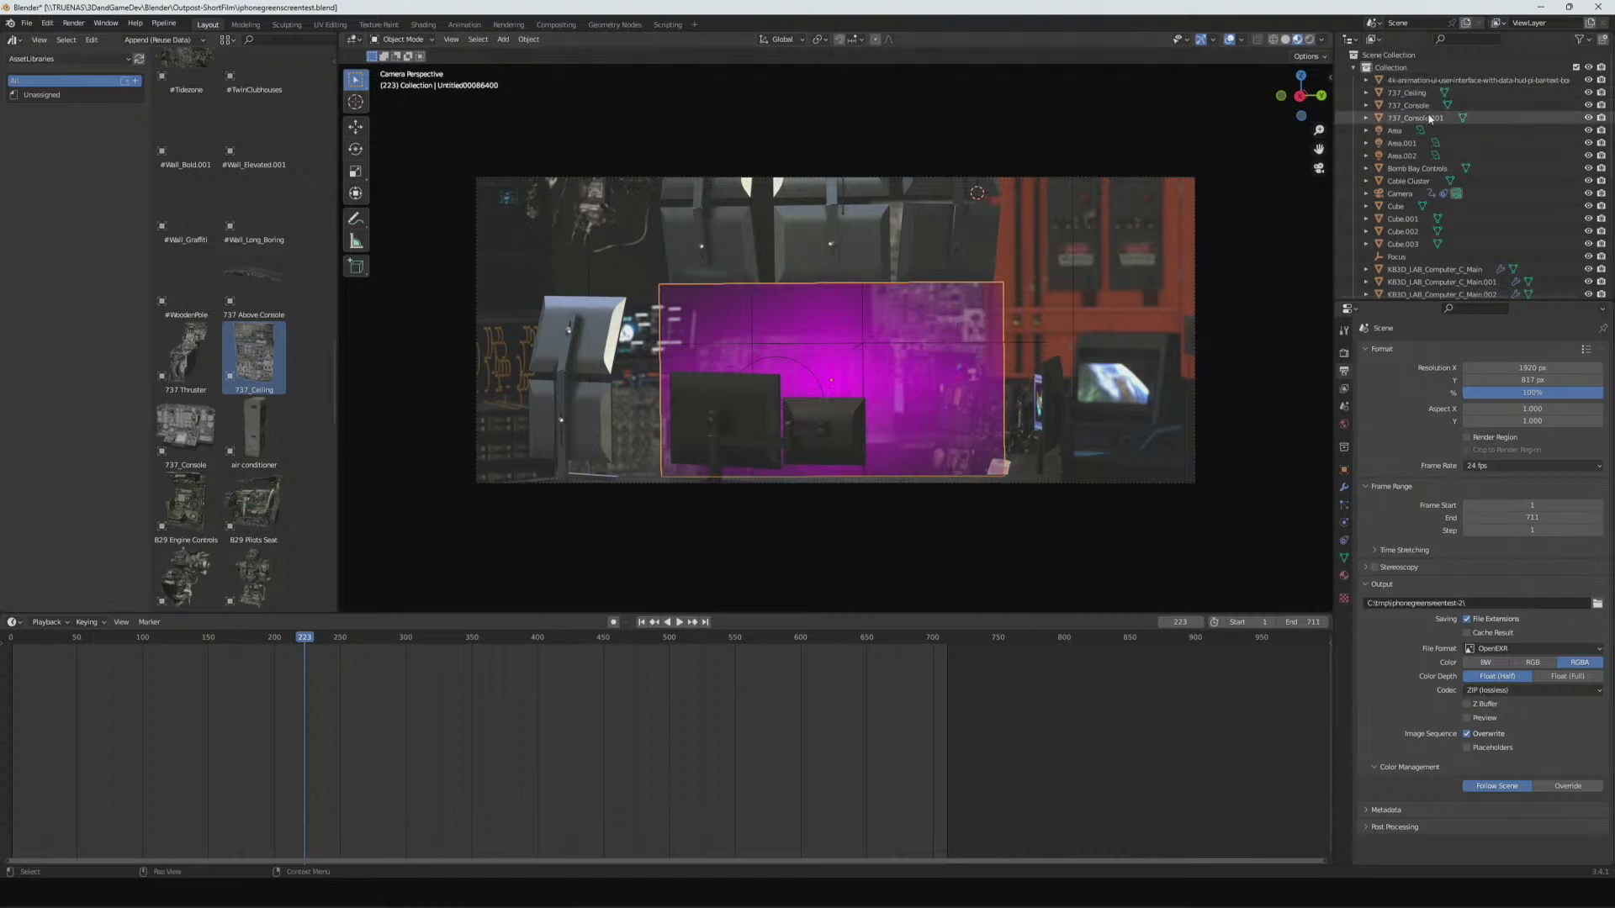
click(1062, 306)
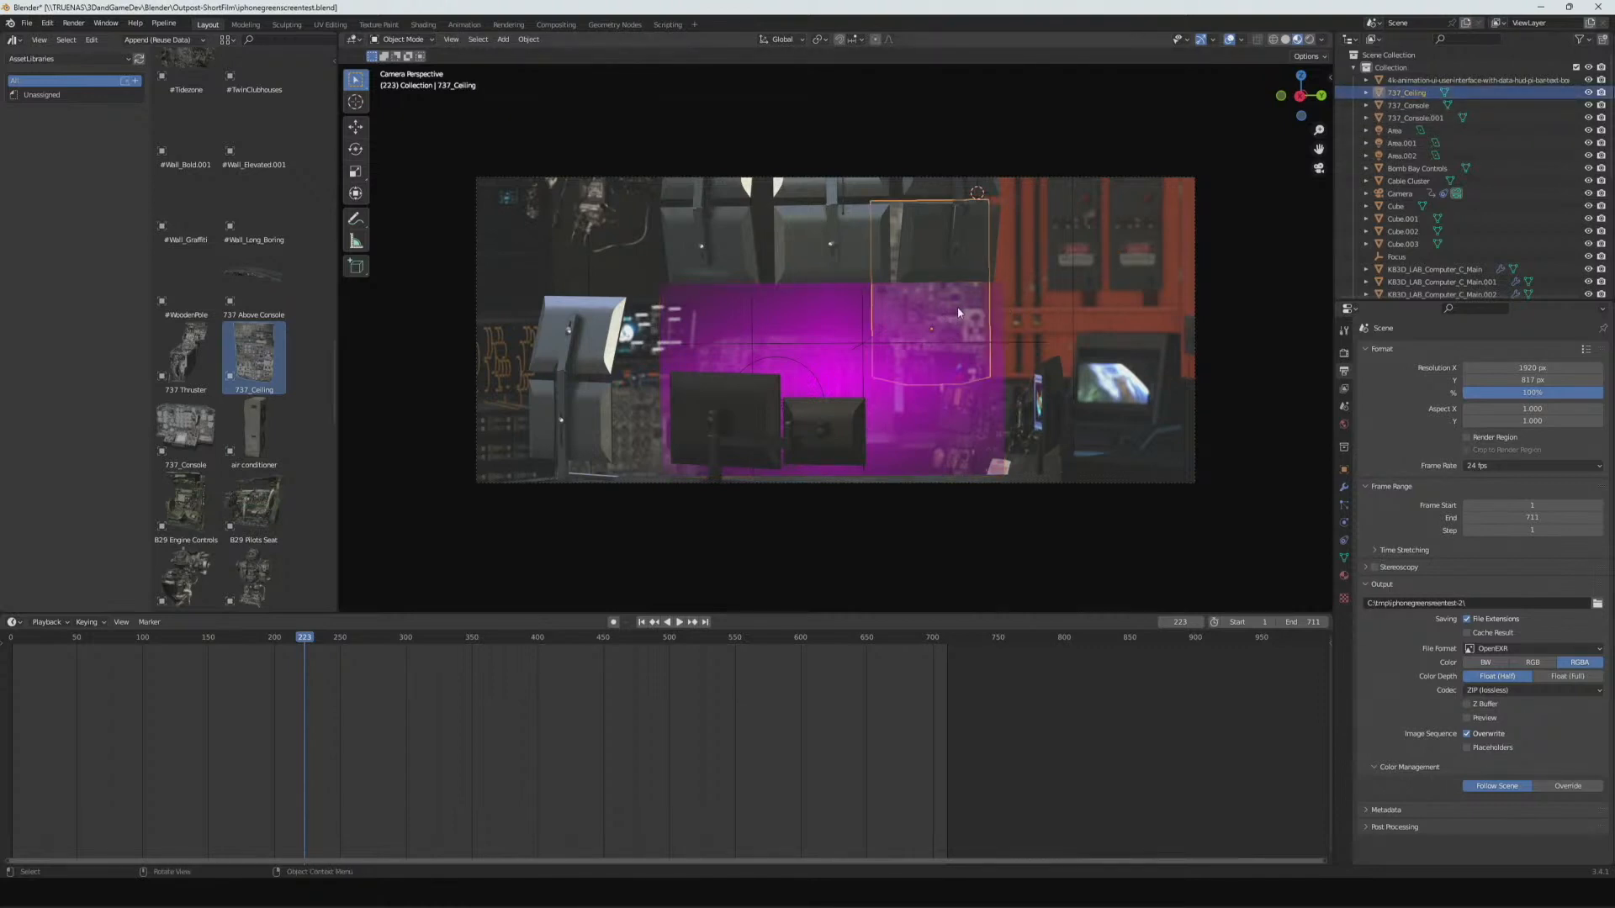
key(shift+d)
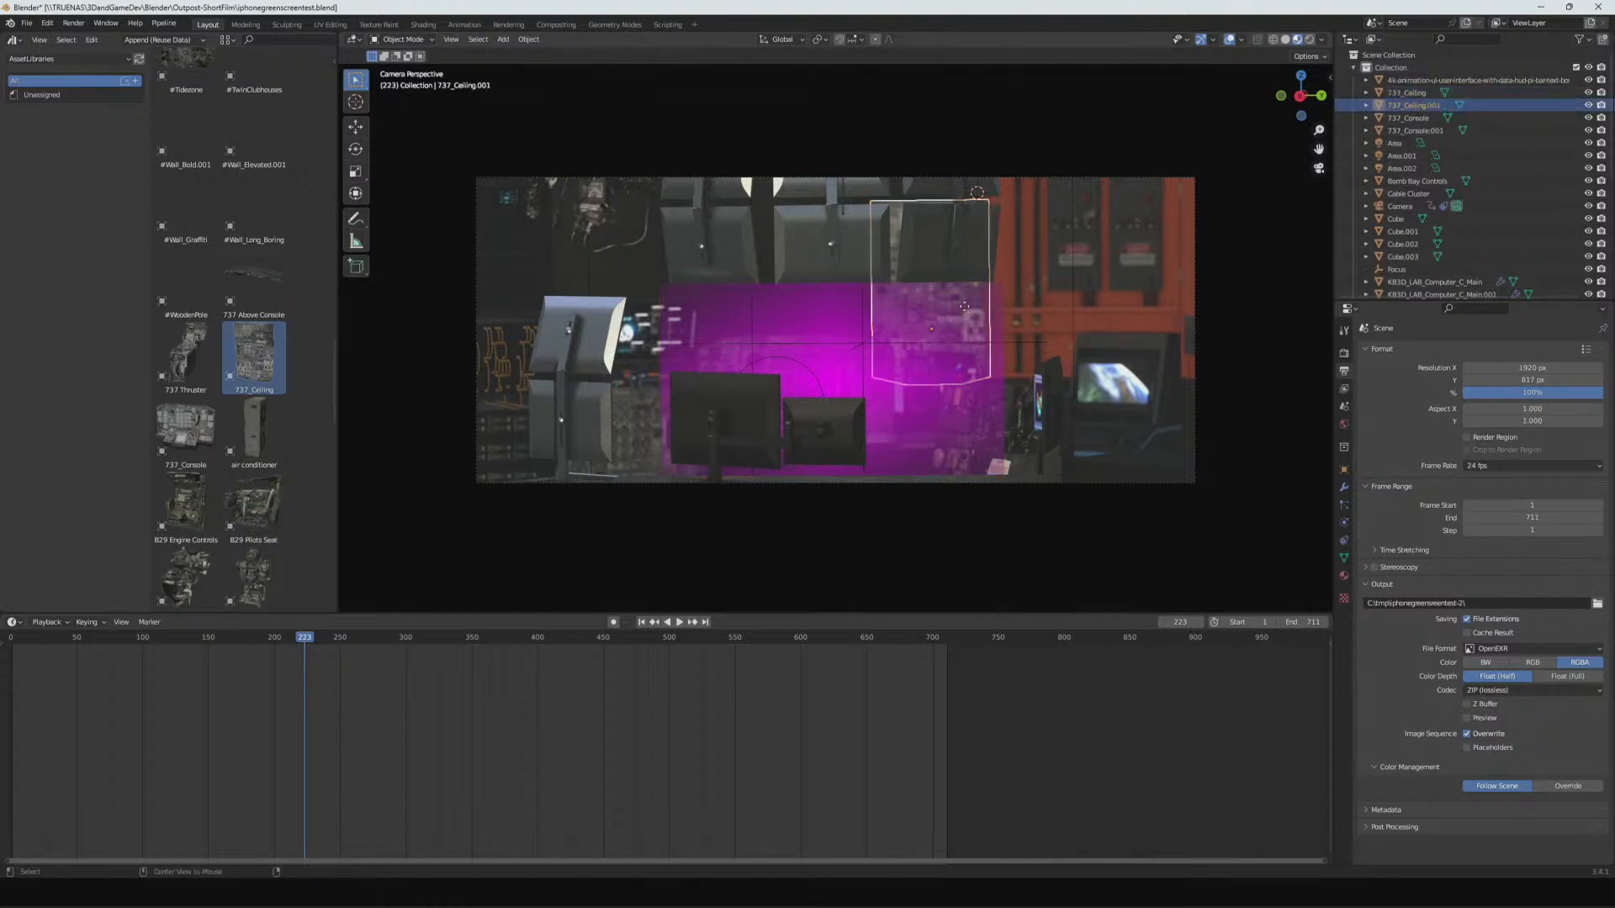
key(x)
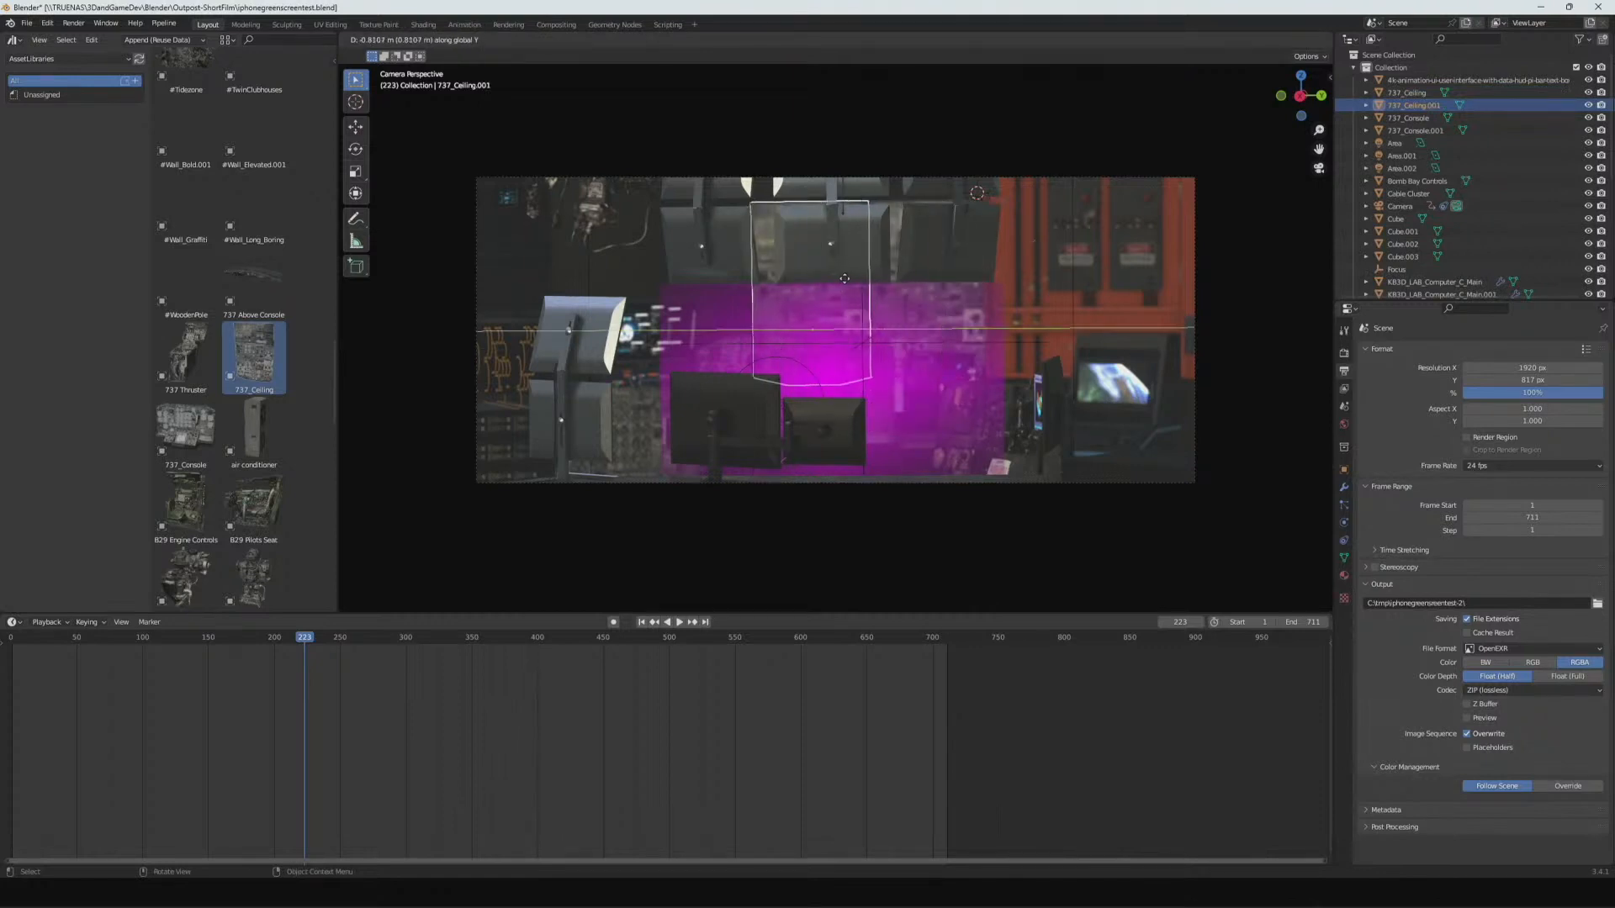
click(845, 283)
- Rotate the duplicated ceiling panel around global Z and flip it upside down by about -180° around global X
key(r)
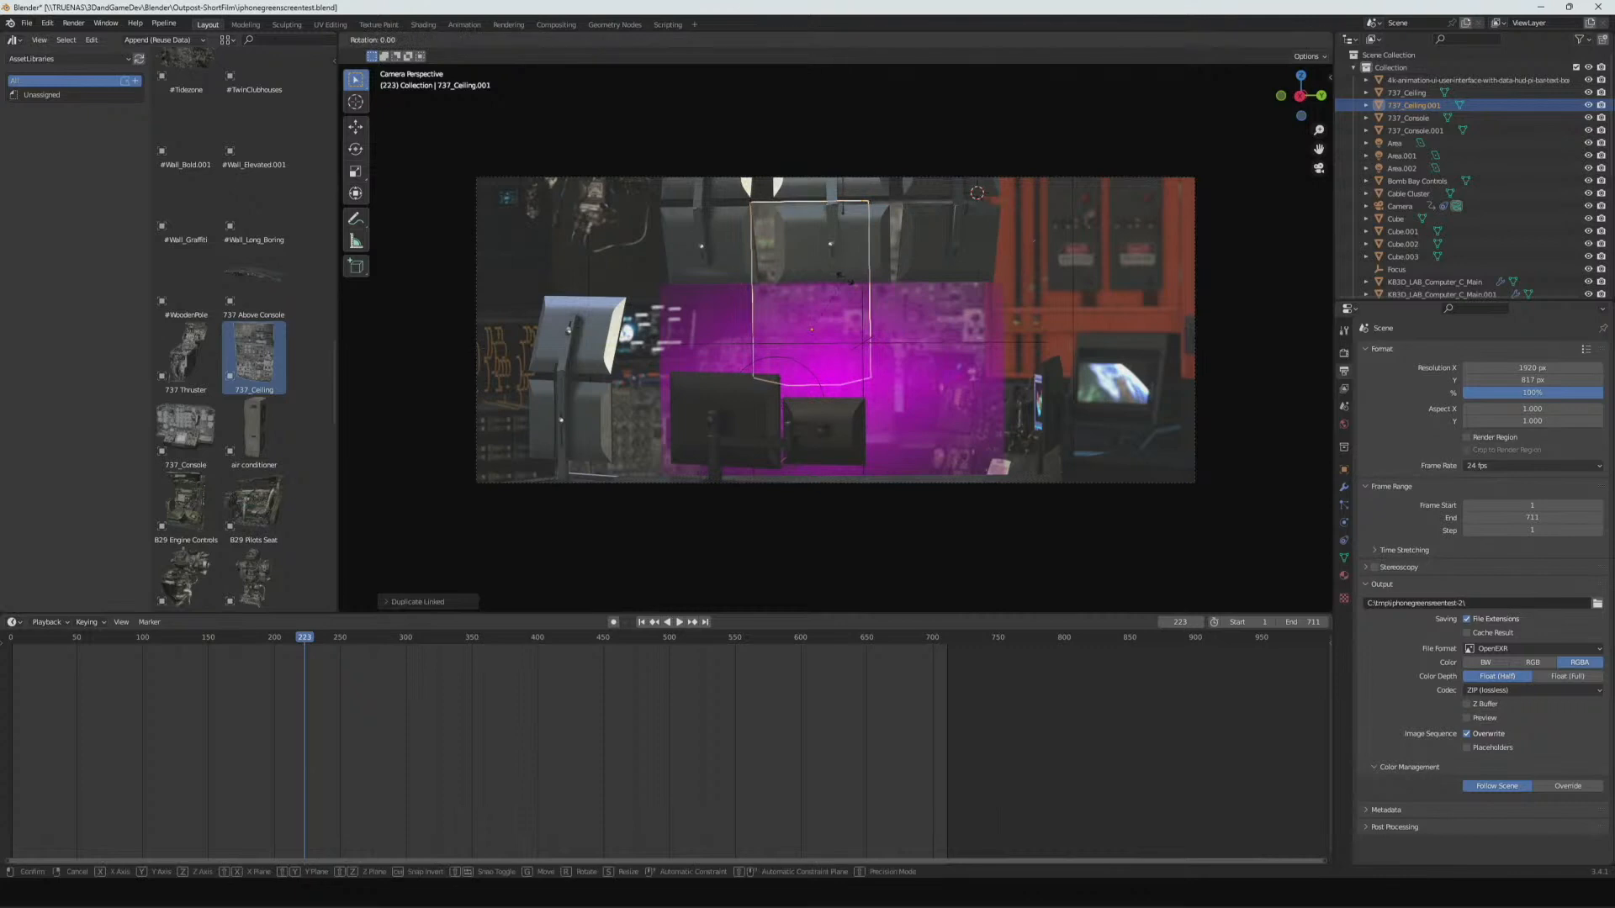
key(z)
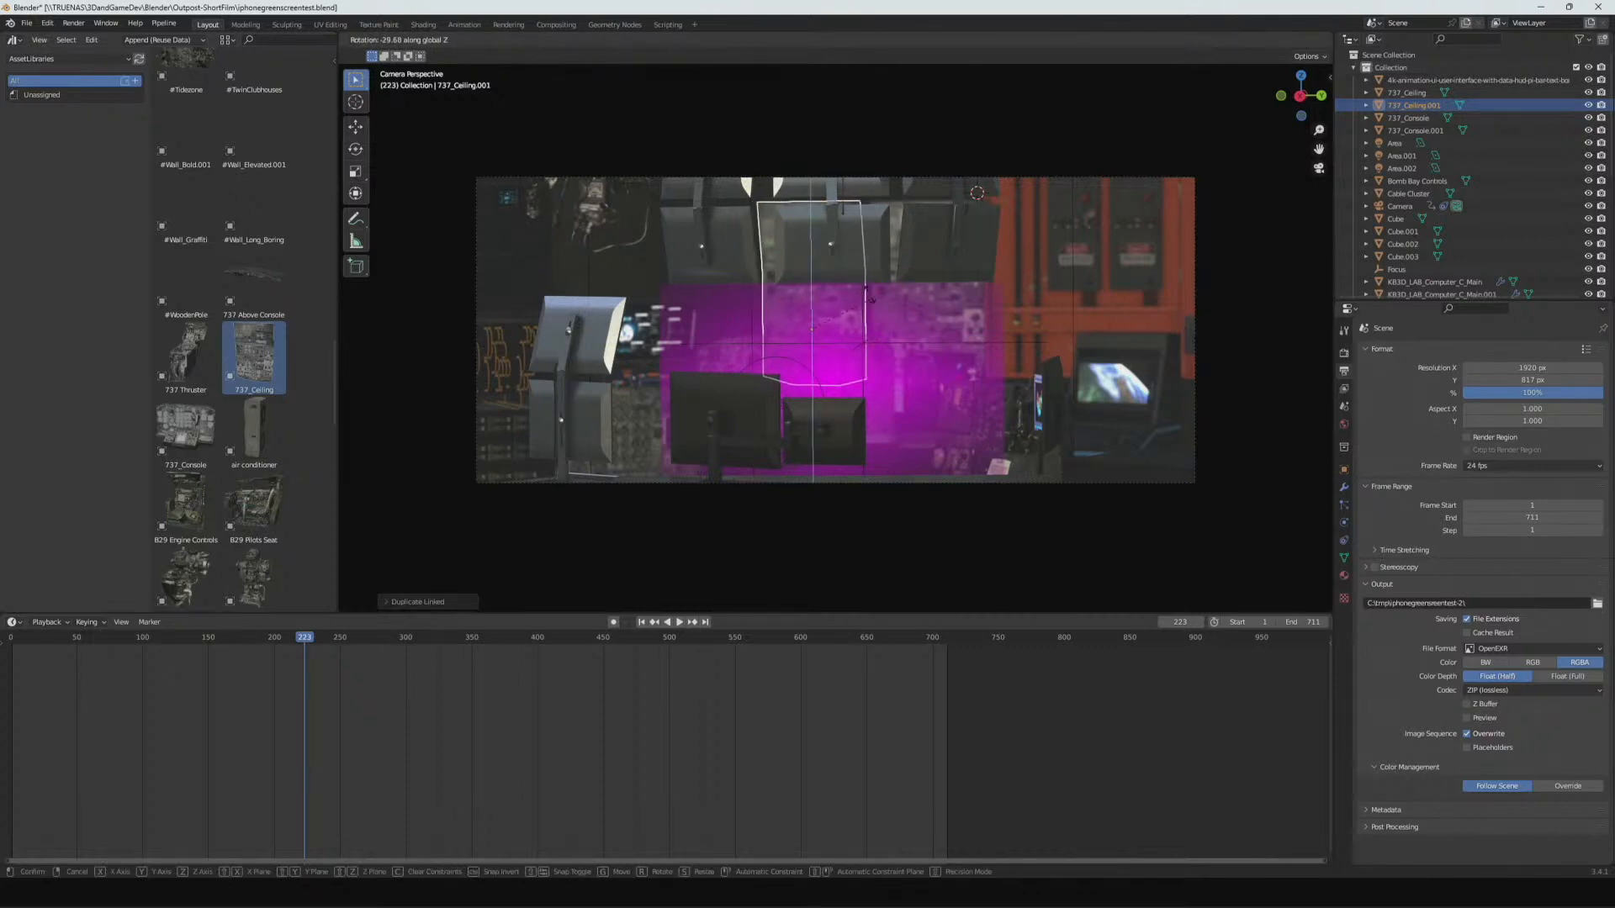
click(847, 293)
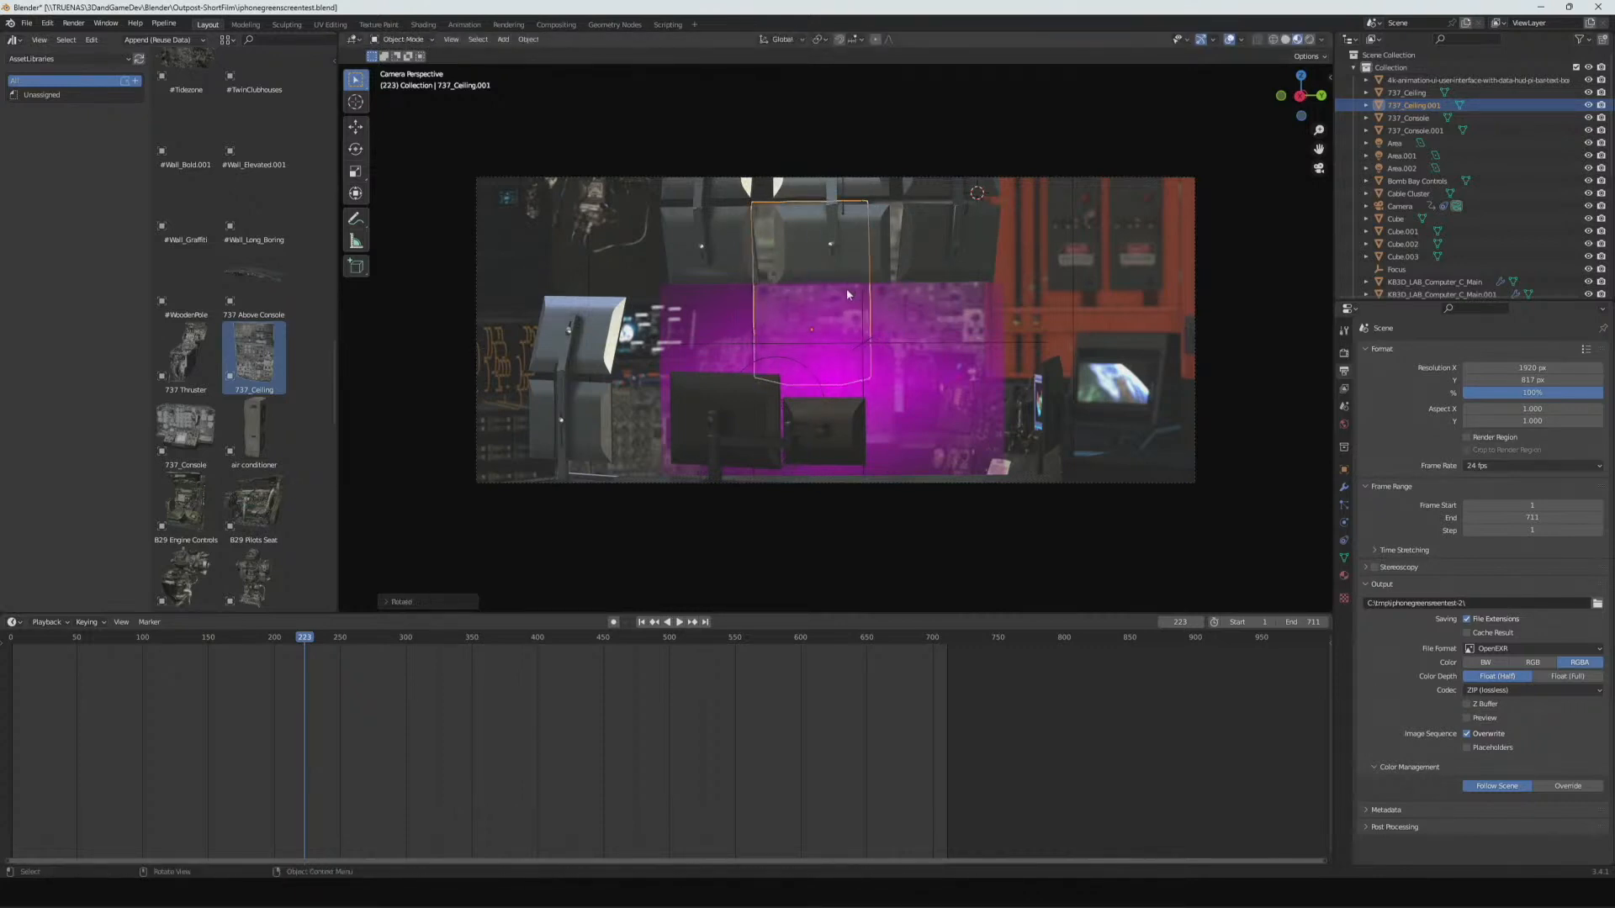
key(r)
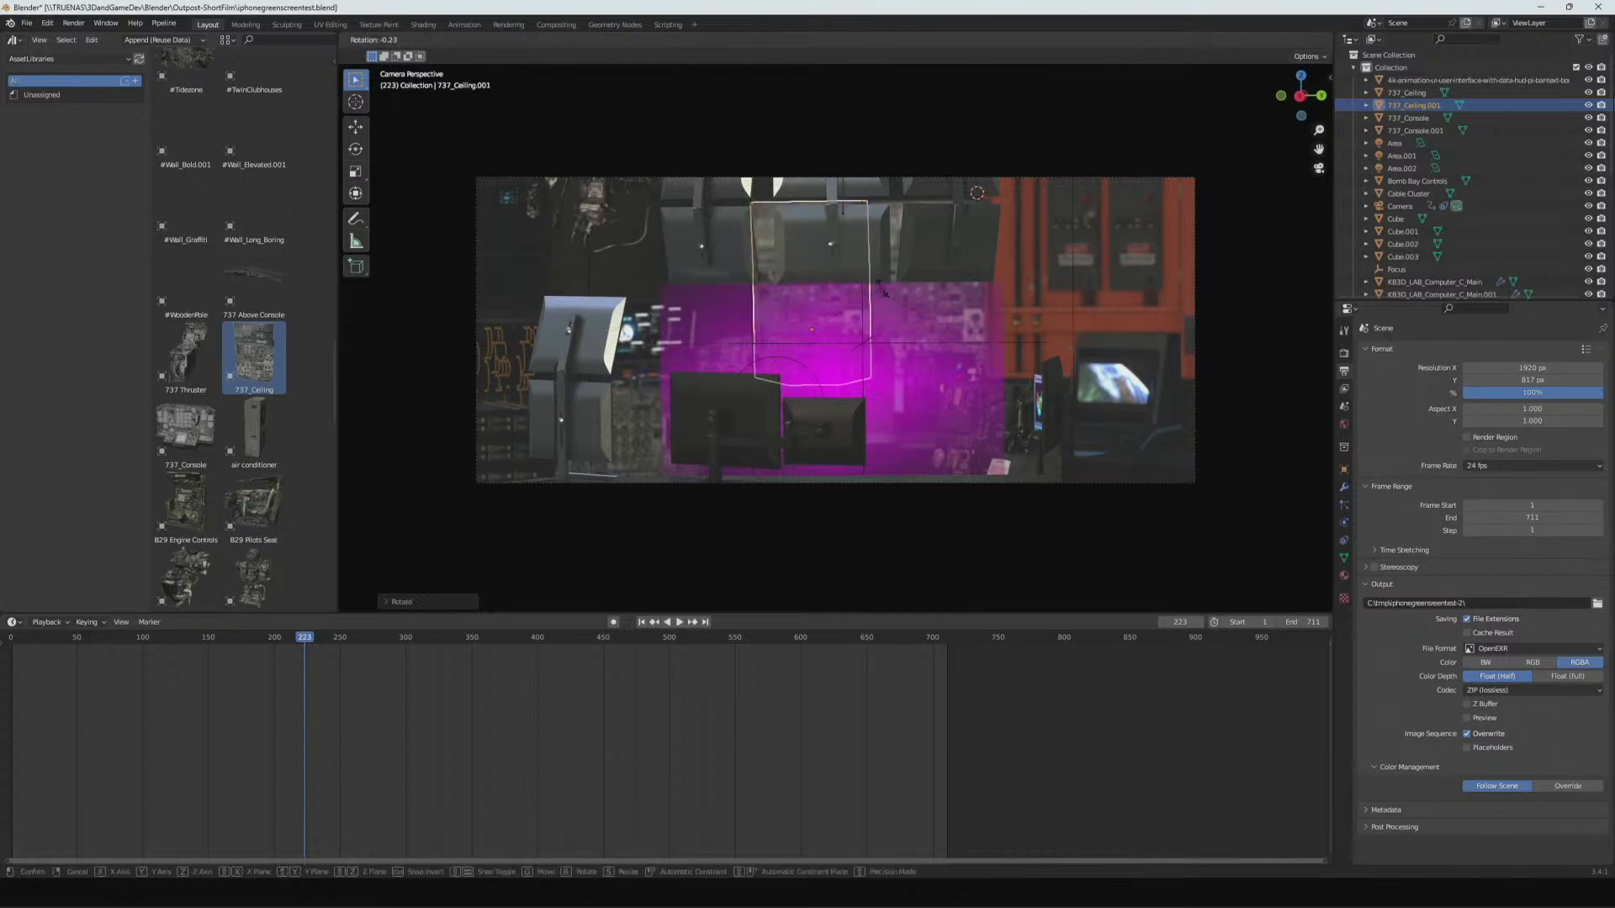
key(x)
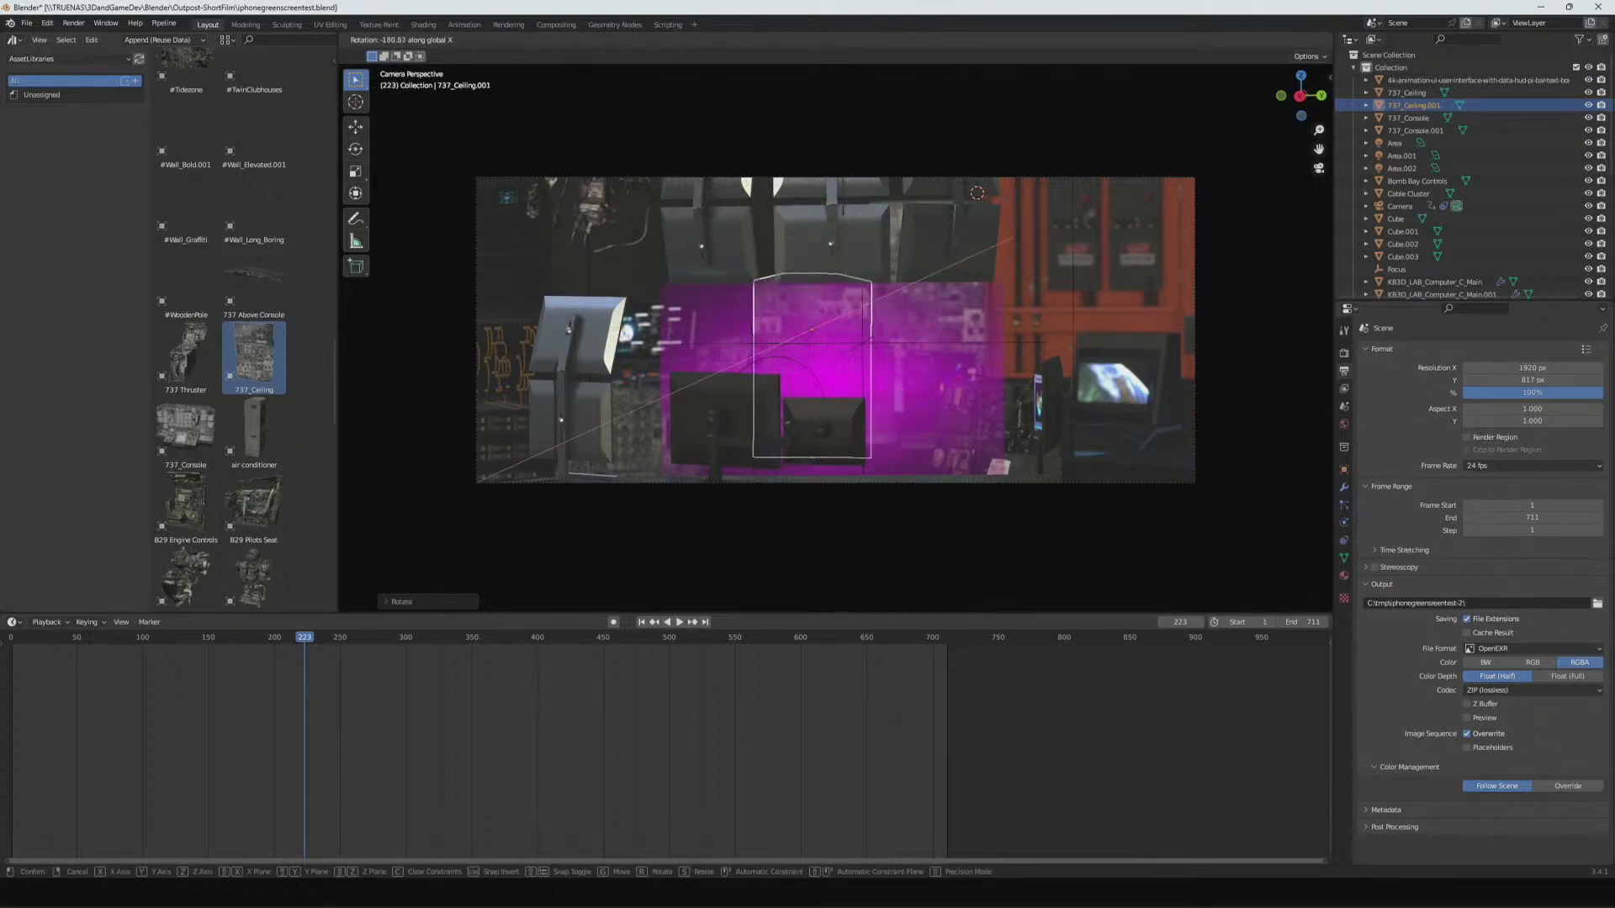
click(1224, 91)
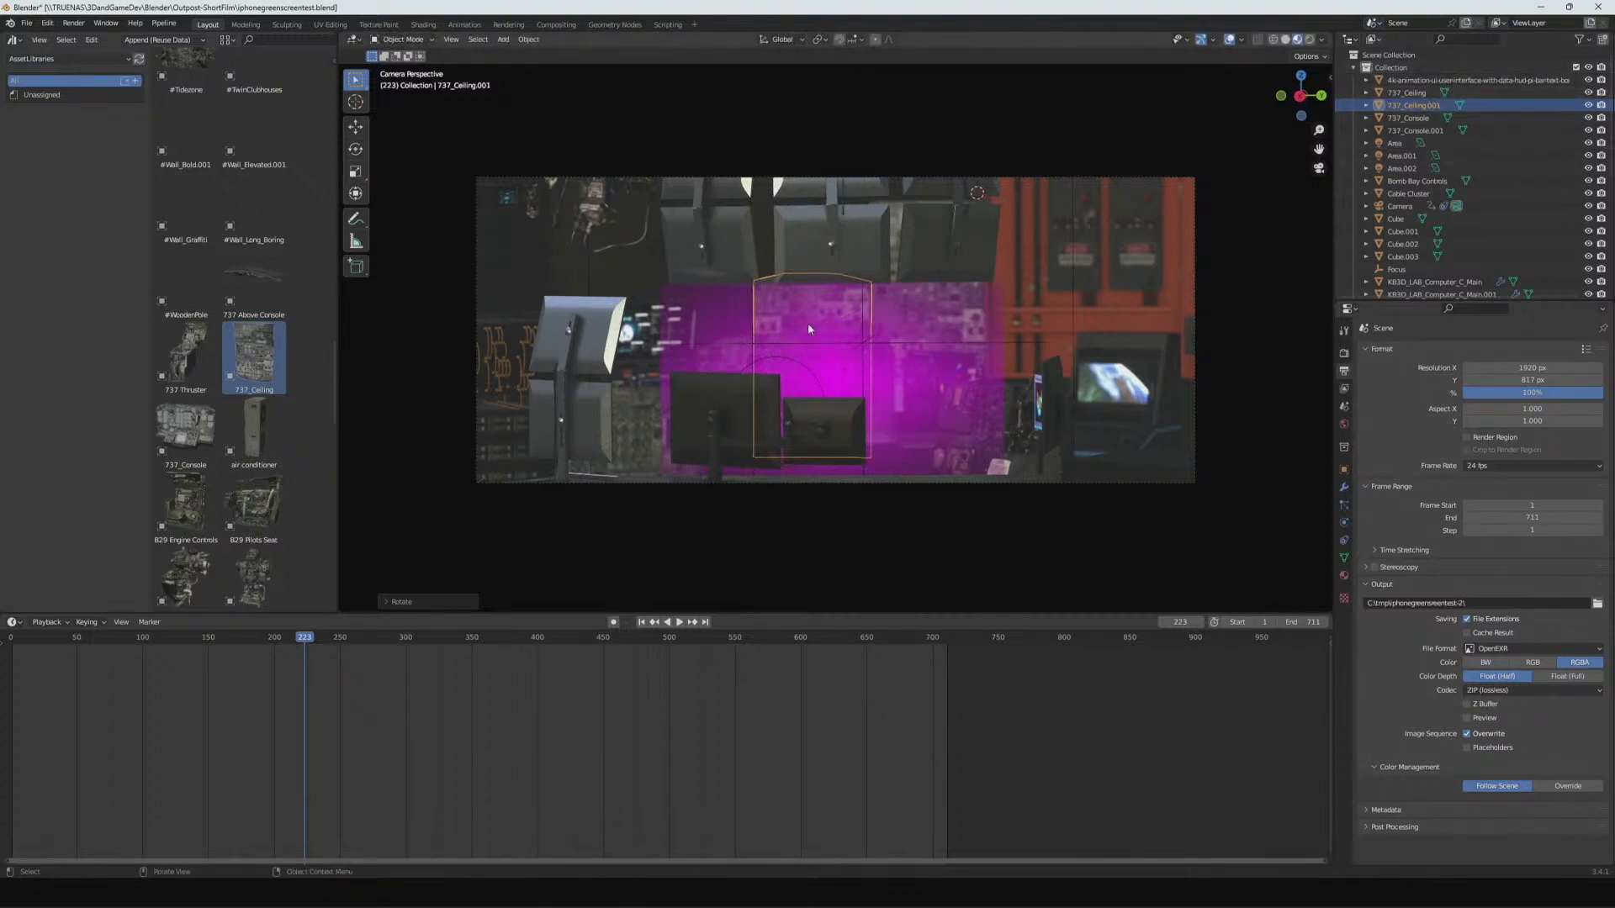
- Raise the flipped ceiling panel along global Z so it sits behind the hanging monitors, level with the original panel
key(g)
key(z)
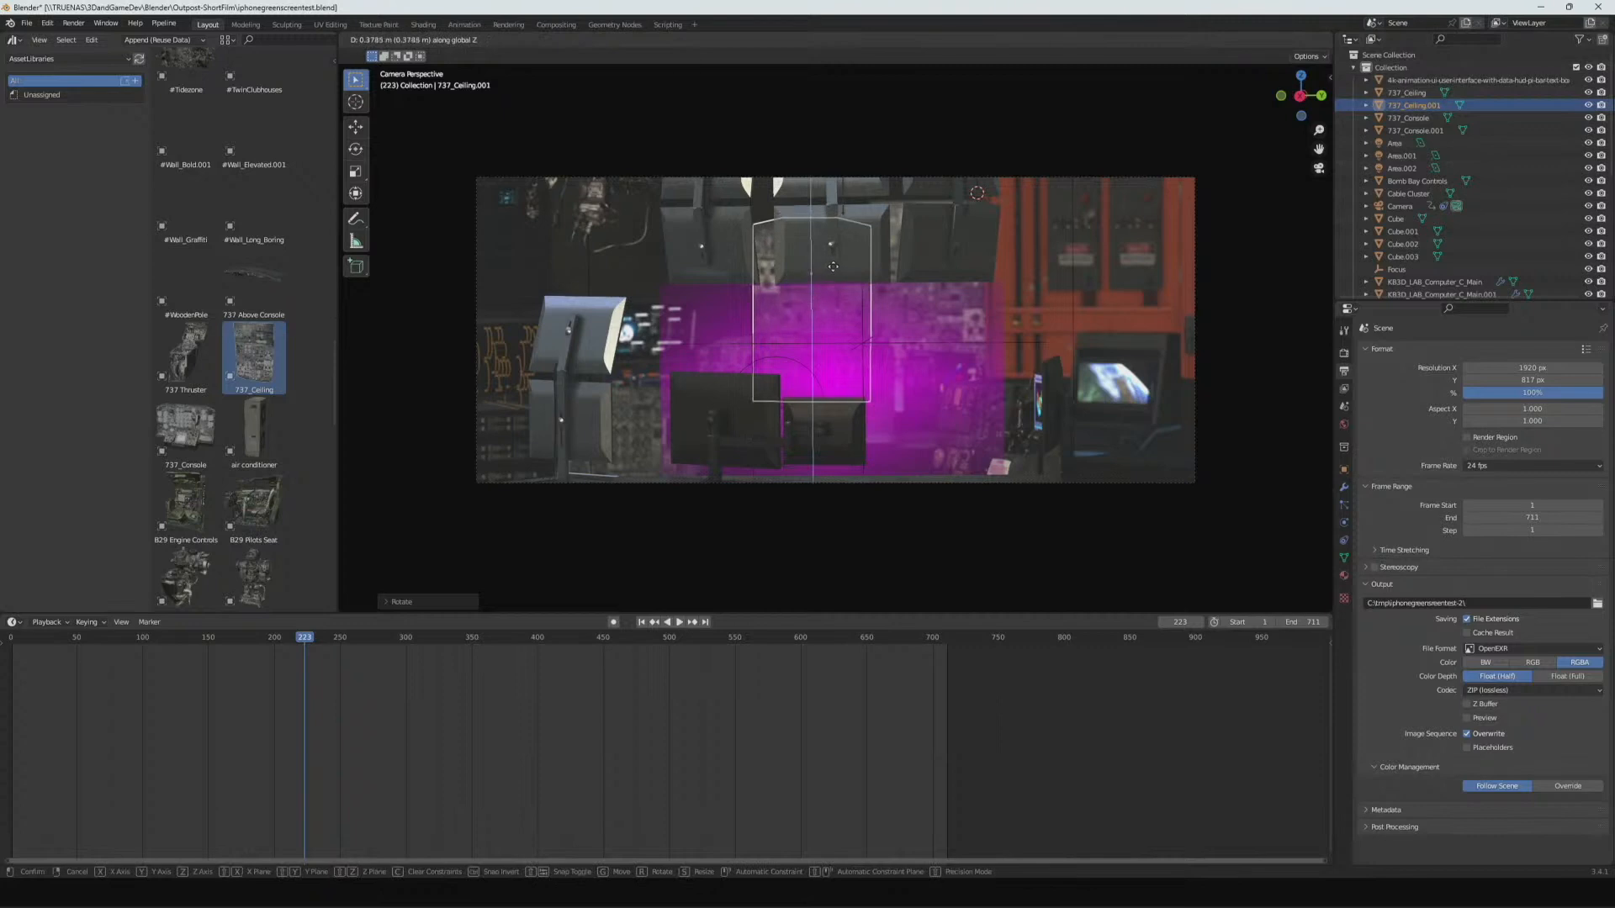
click(883, 331)
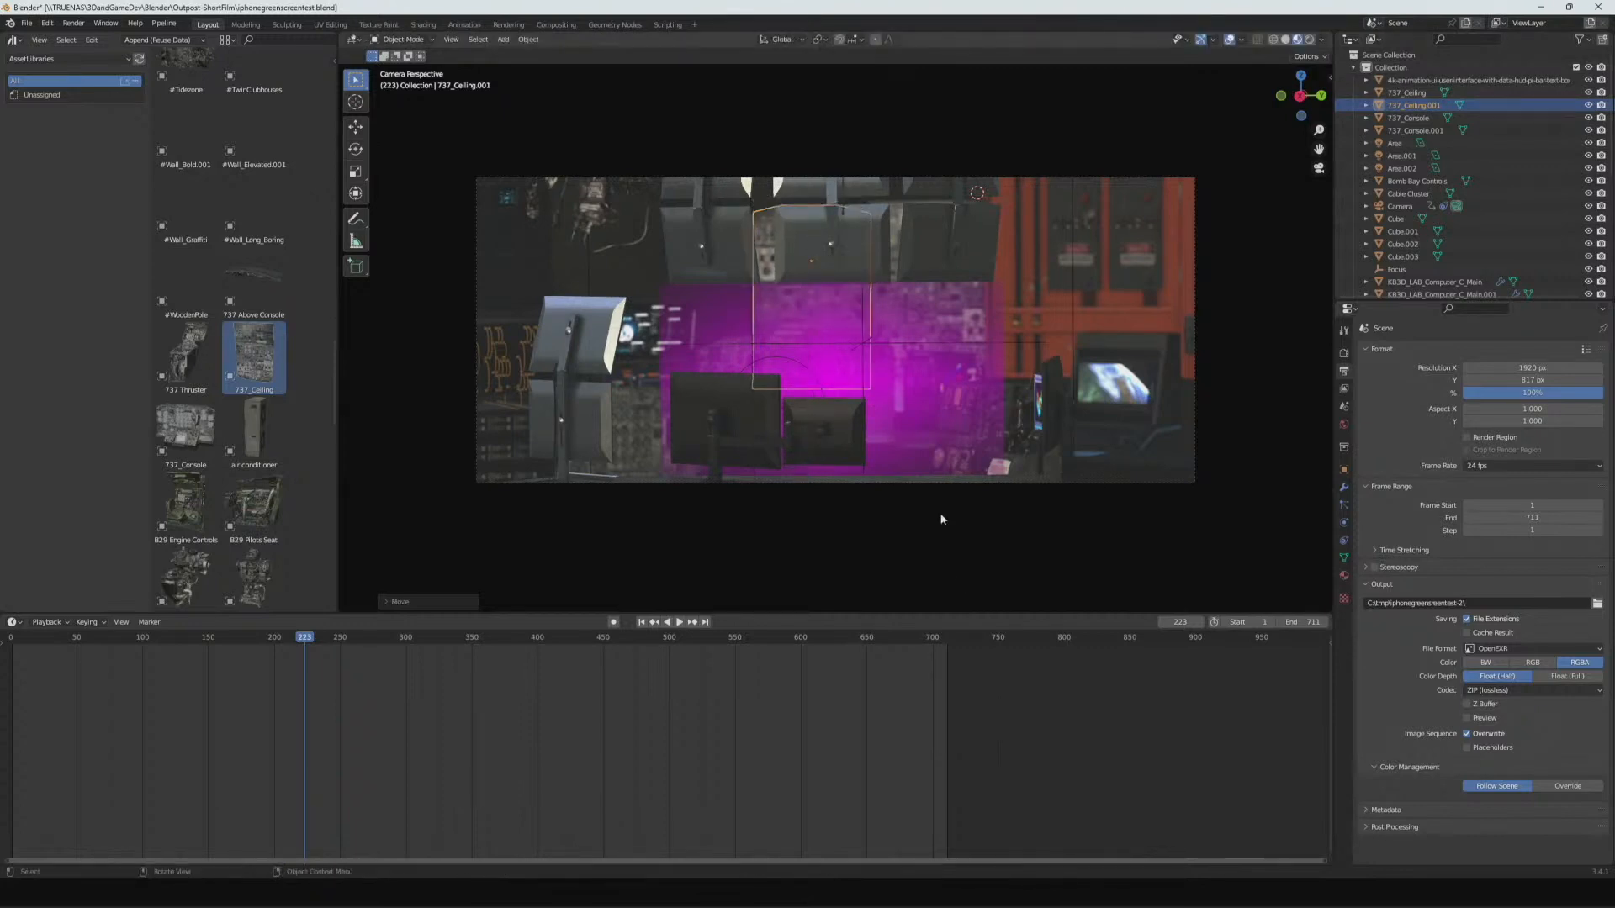
- Save the file and check the camera view in rendered shading, returning to material preview
click(931, 551)
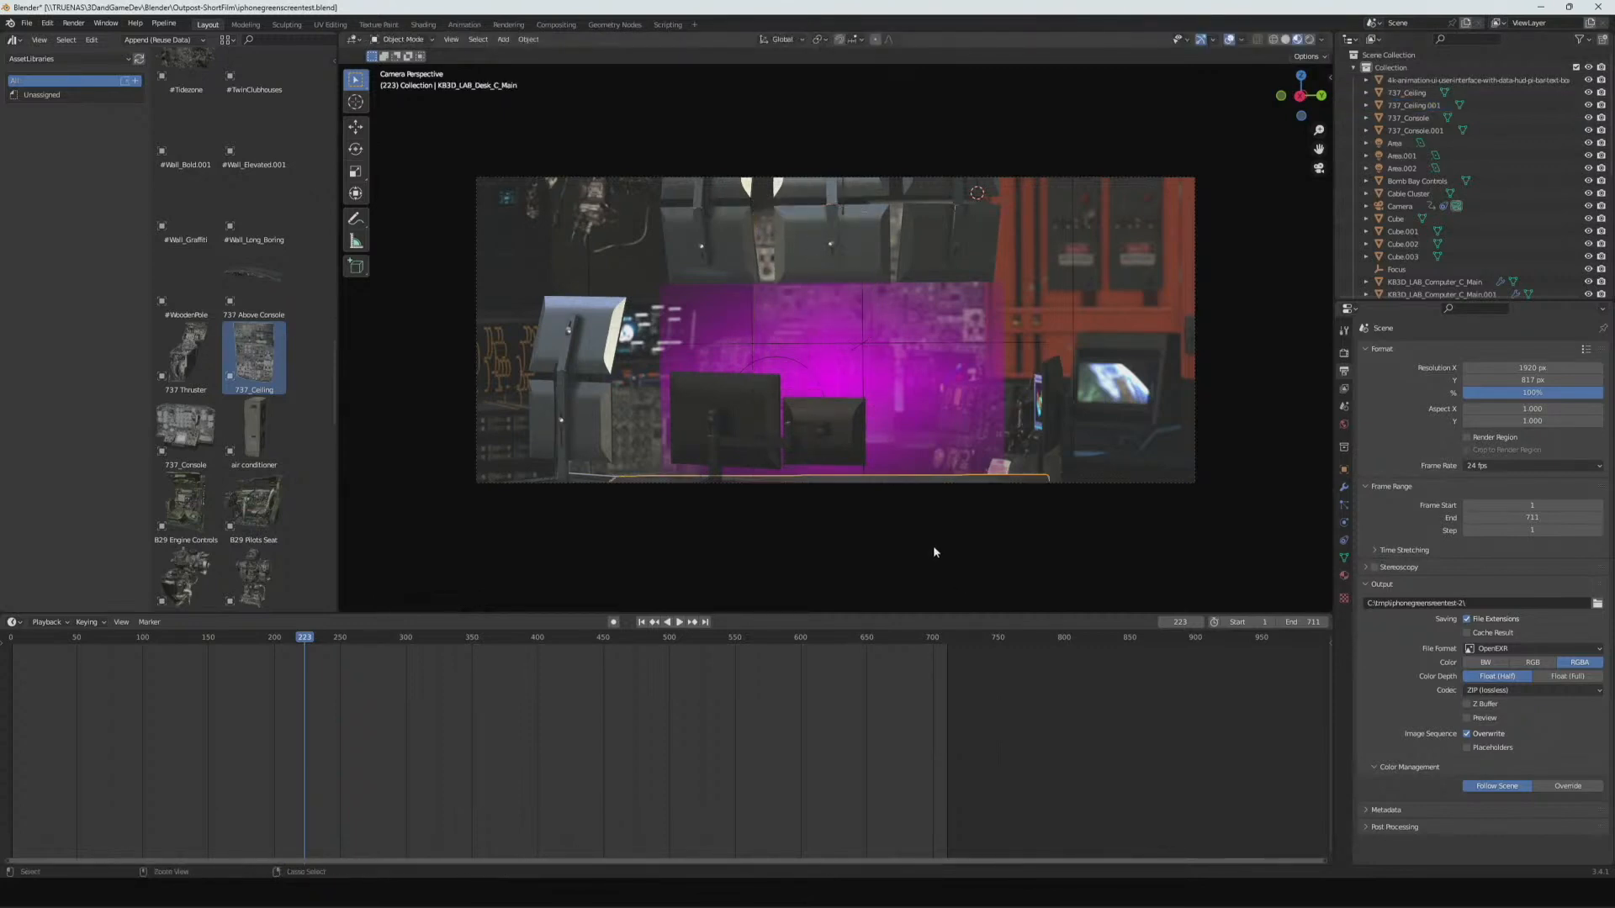
key(ctrl+s)
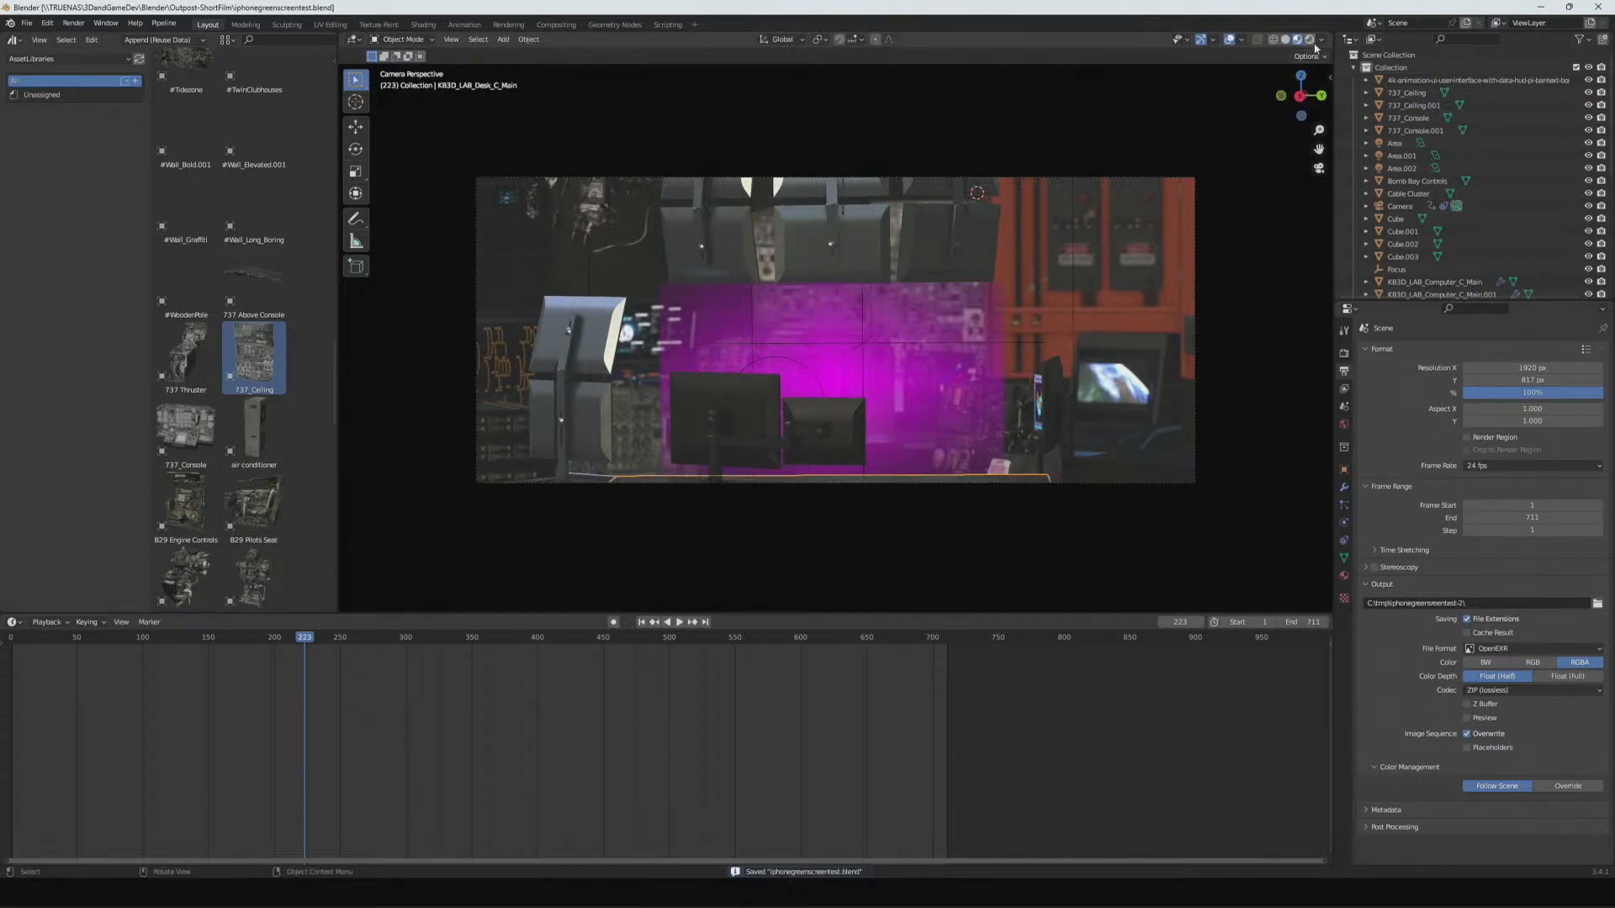
click(1312, 40)
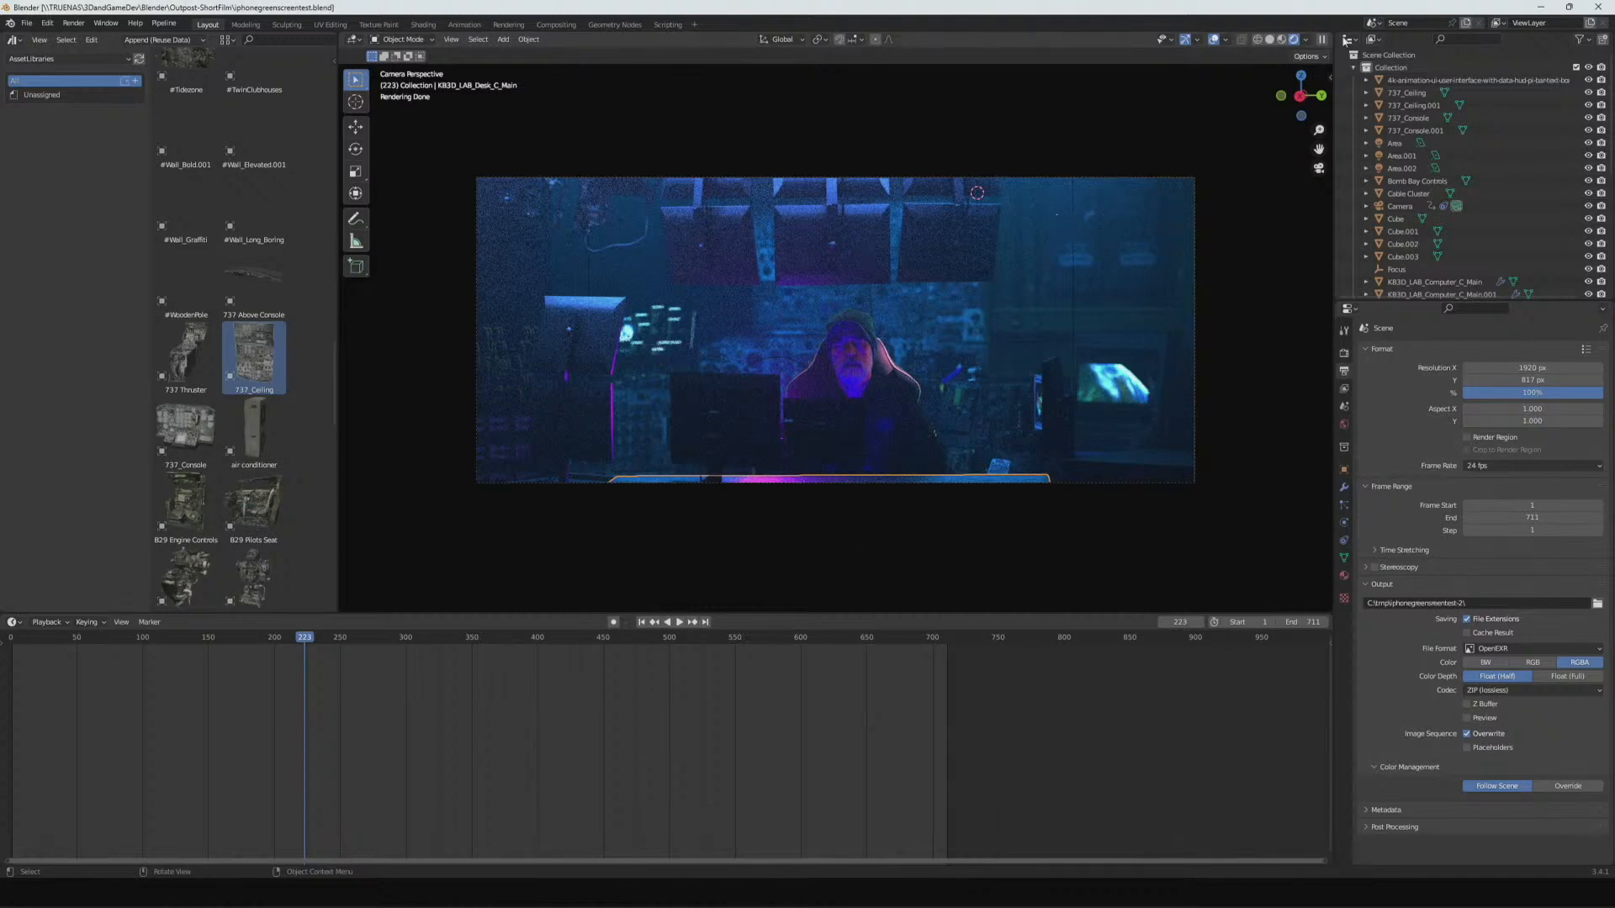
click(1281, 40)
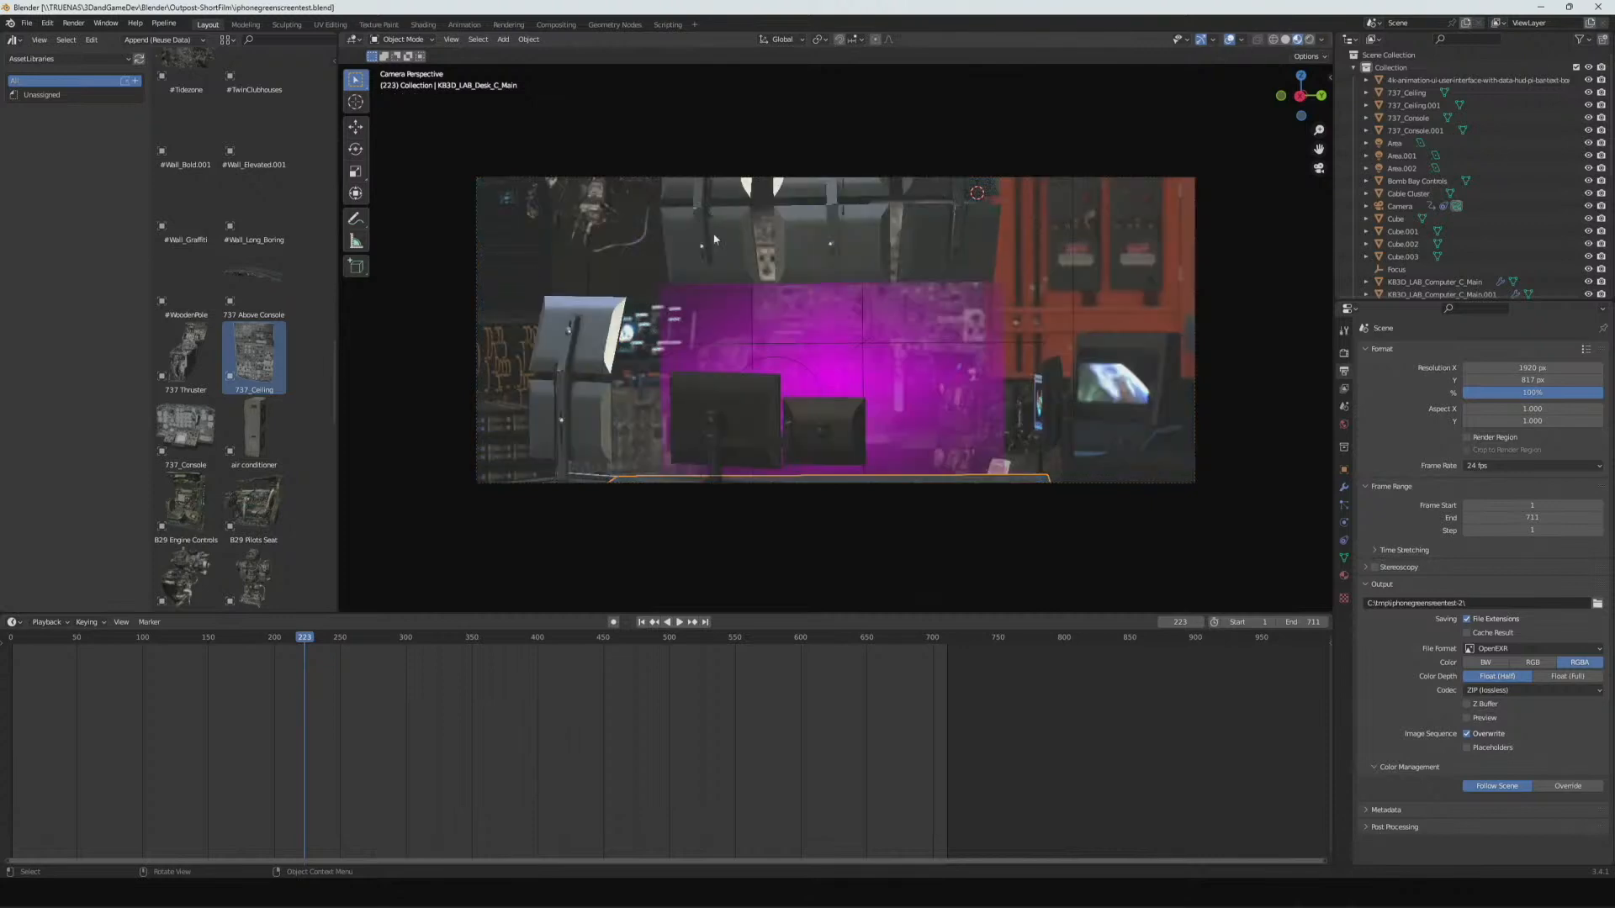
- Make a linked duplicate of the Cable Cluster, place it in front of the red cabinets' upper part, and rotate it around global Z
click(594, 200)
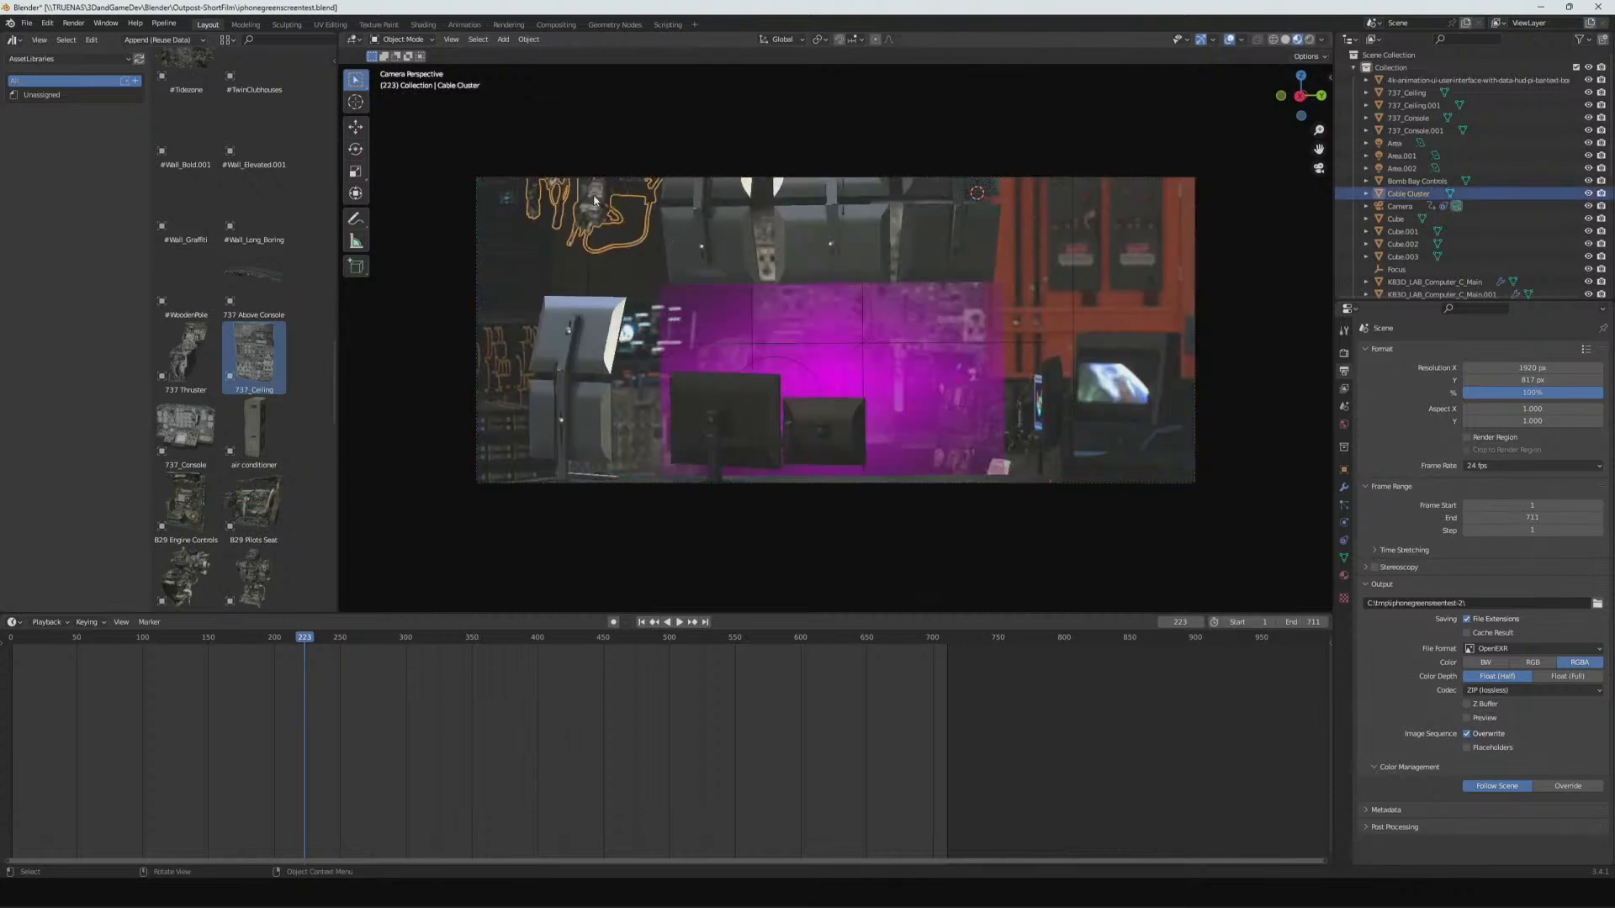
key(shift+d)
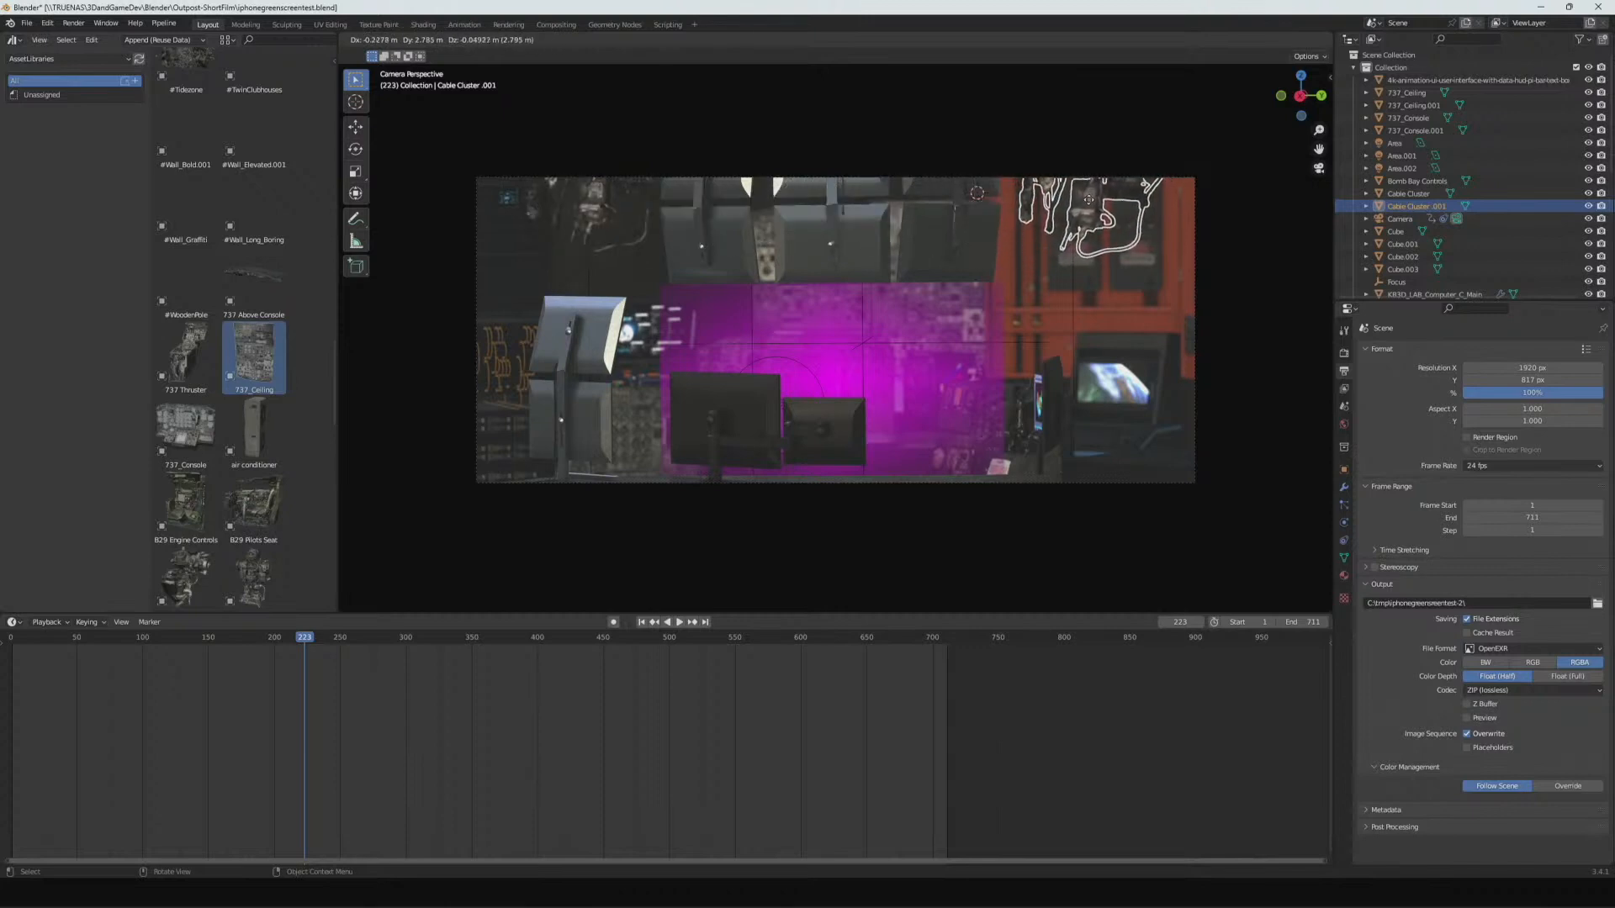
click(1089, 204)
key(r)
key(z)
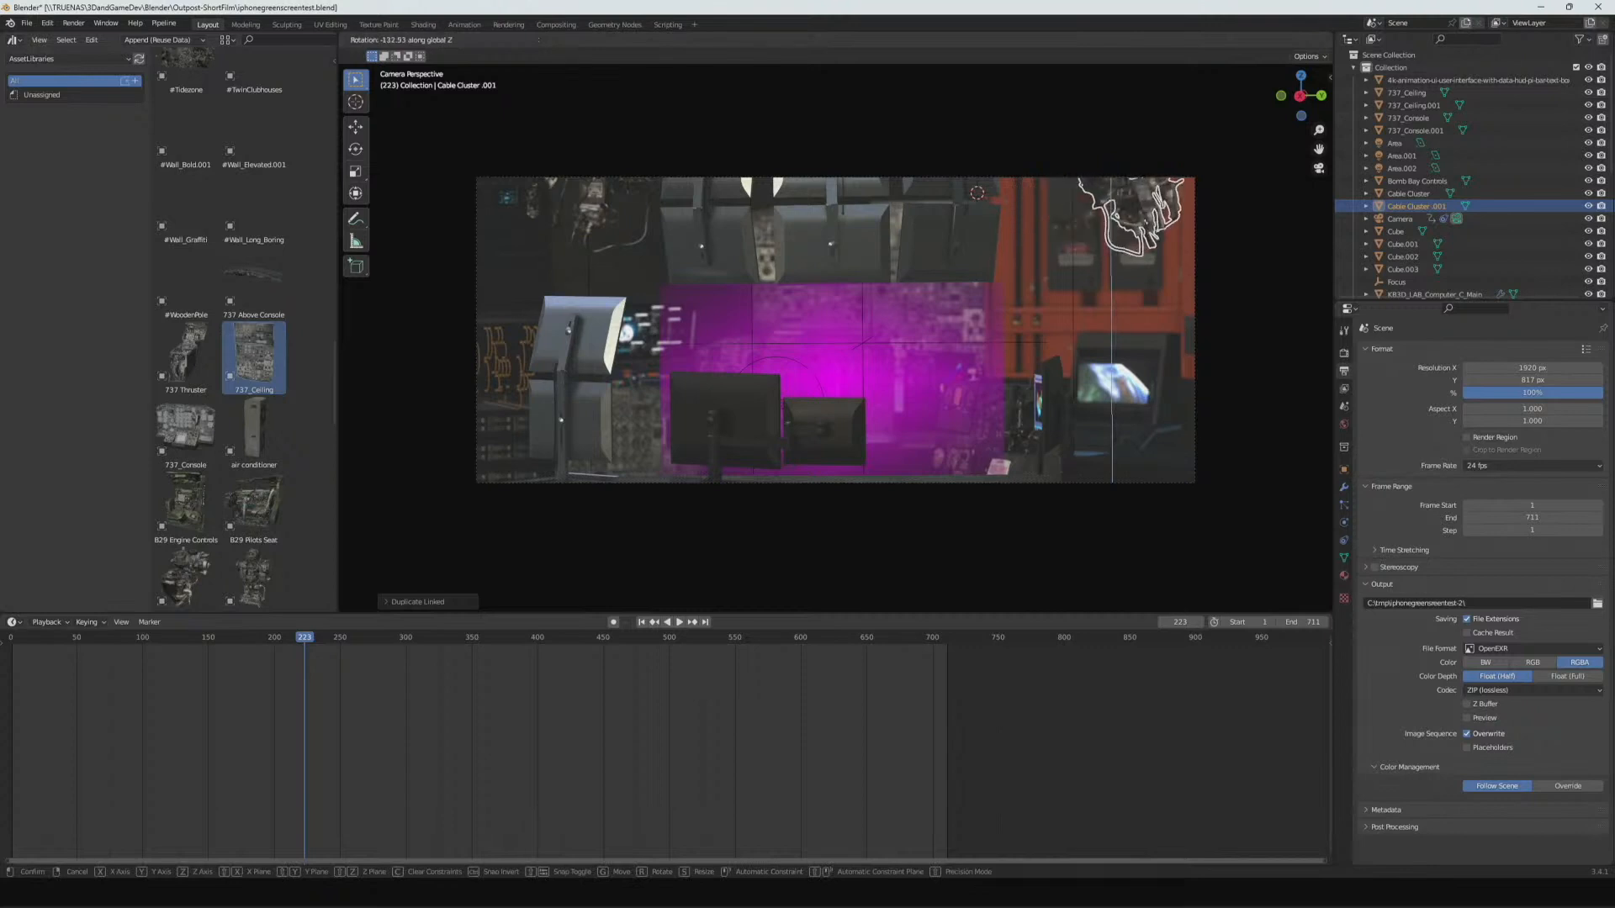
click(1295, 102)
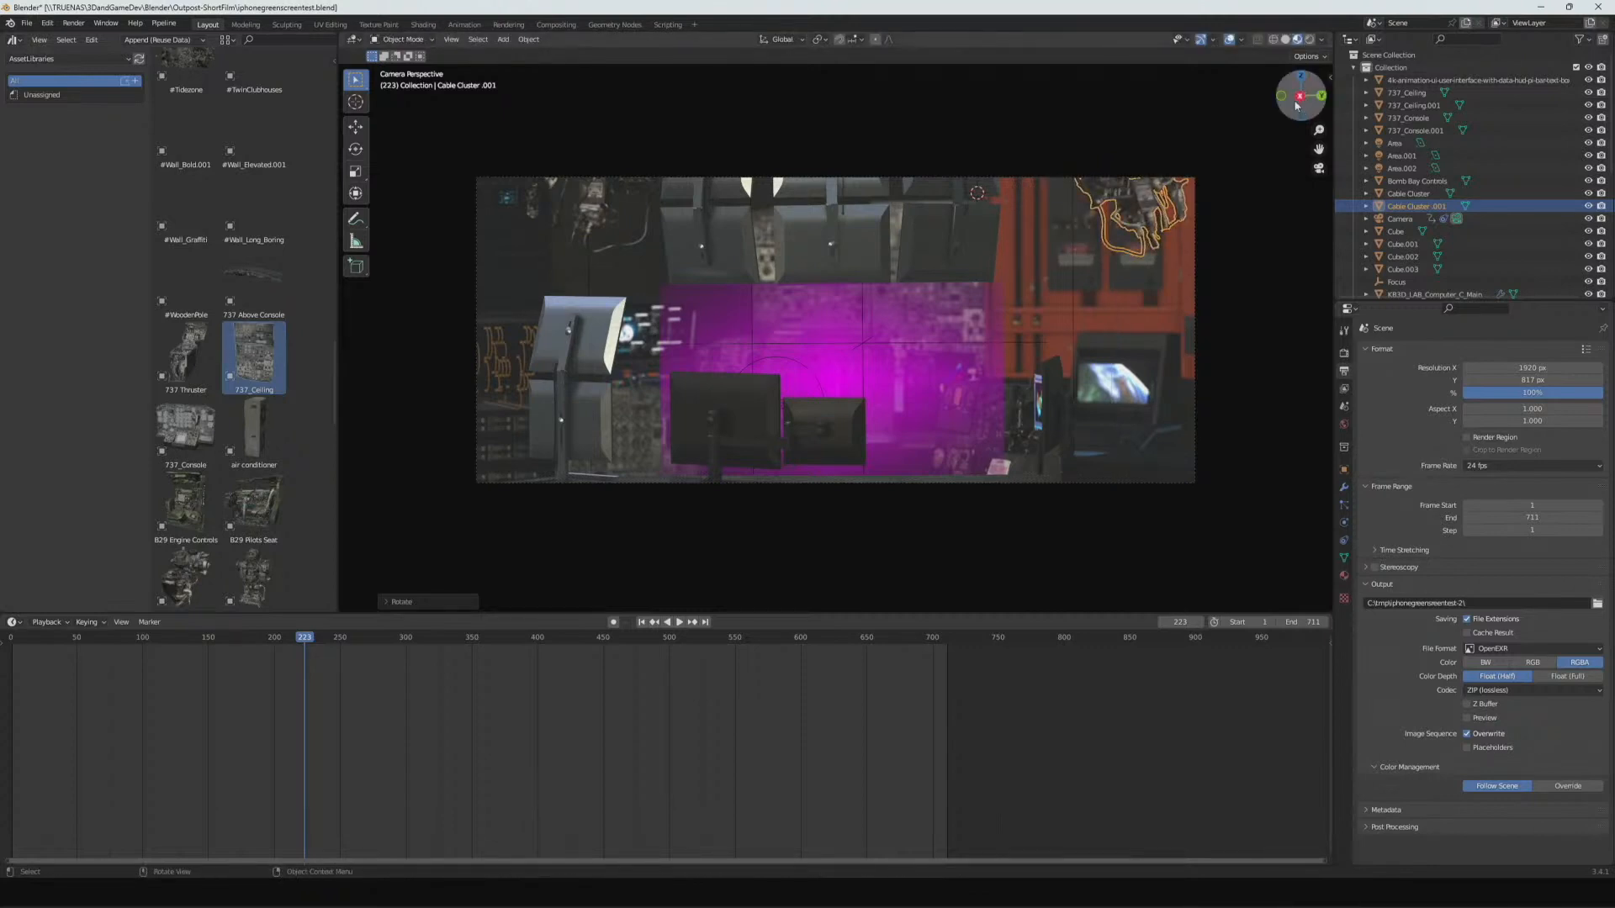
- Shift the duplicated cable cluster toward the hanging monitors and move it about 1.25 m along global X in front of the red cabinets
key(g)
click(1243, 97)
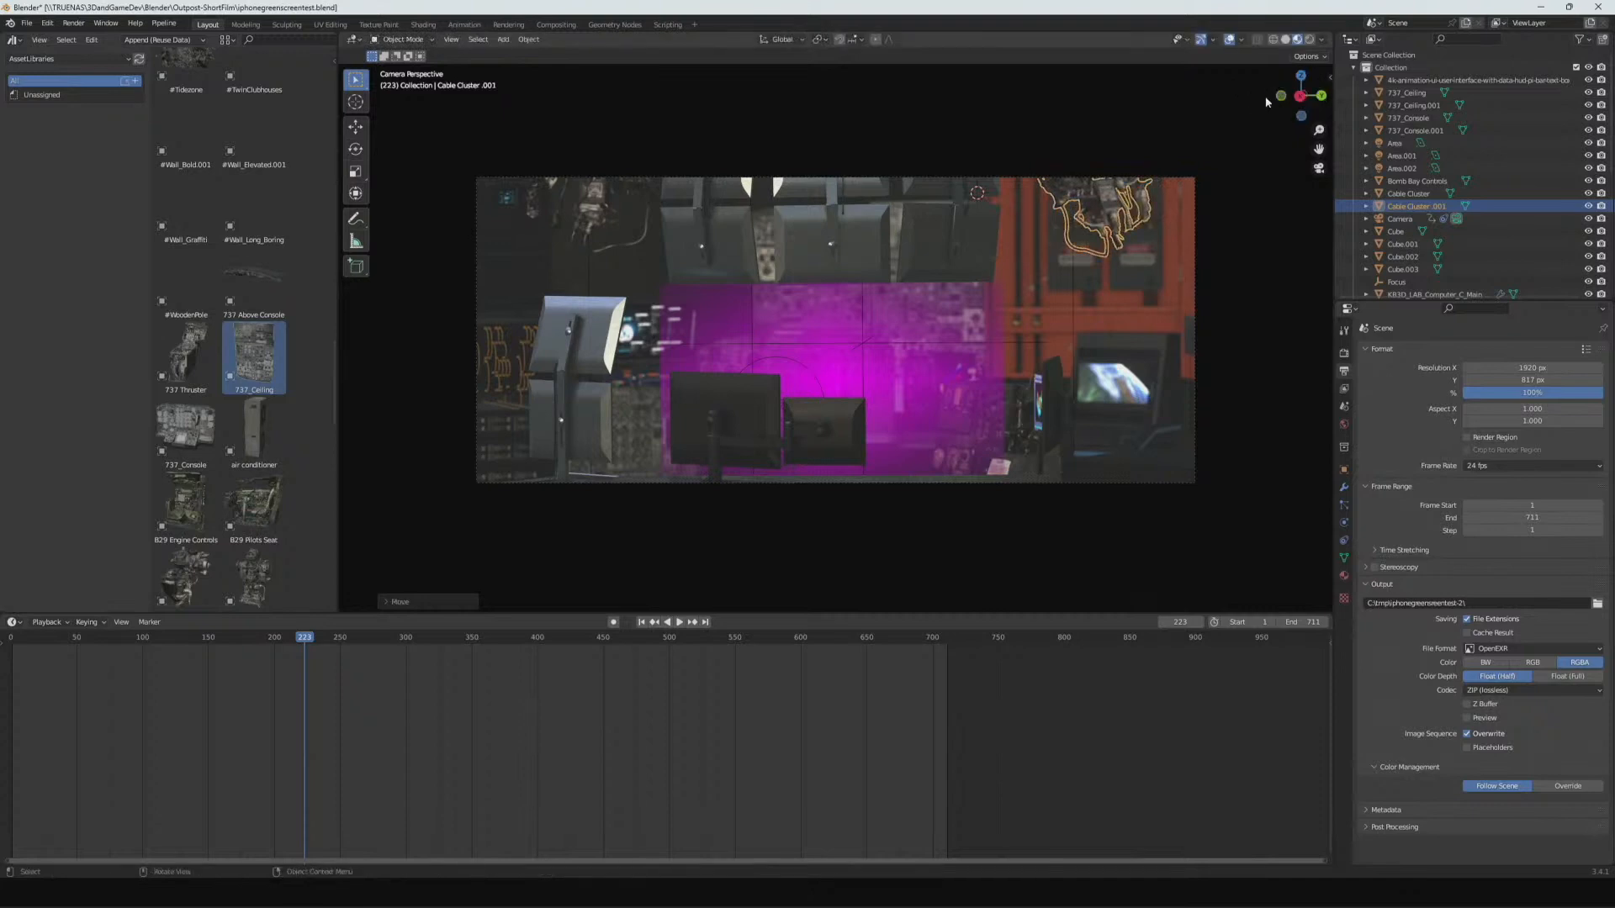
key(g)
key(x)
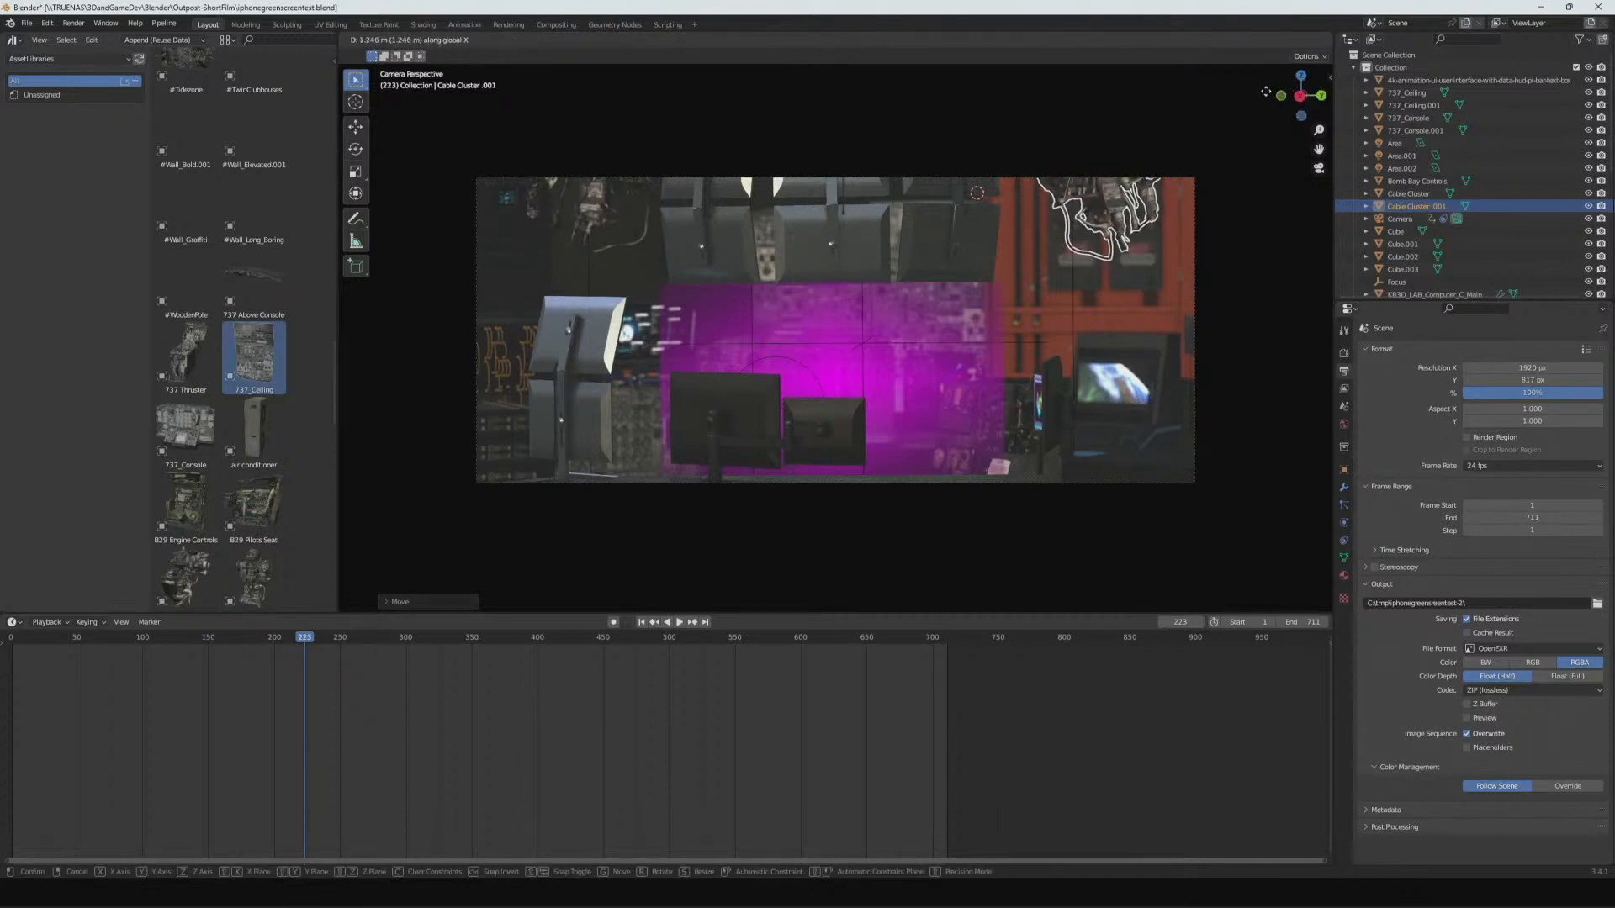
click(1267, 93)
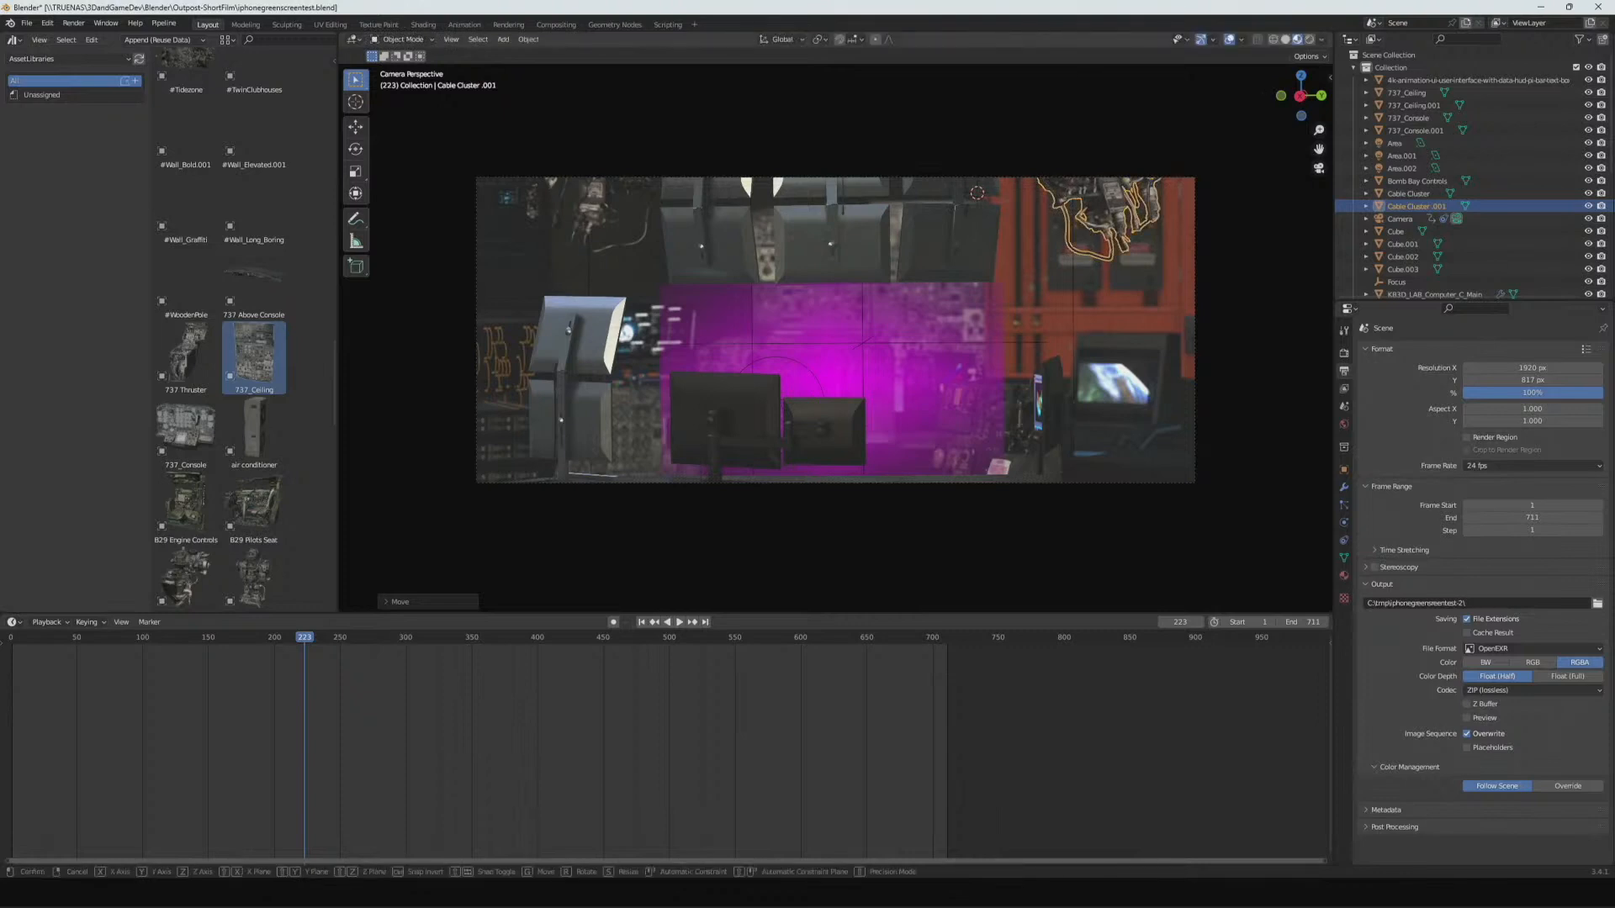
- Scale up the duplicated cable cluster and raise it slightly along global Z at the upper edge of the camera frame
key(s)
click(1313, 90)
key(g)
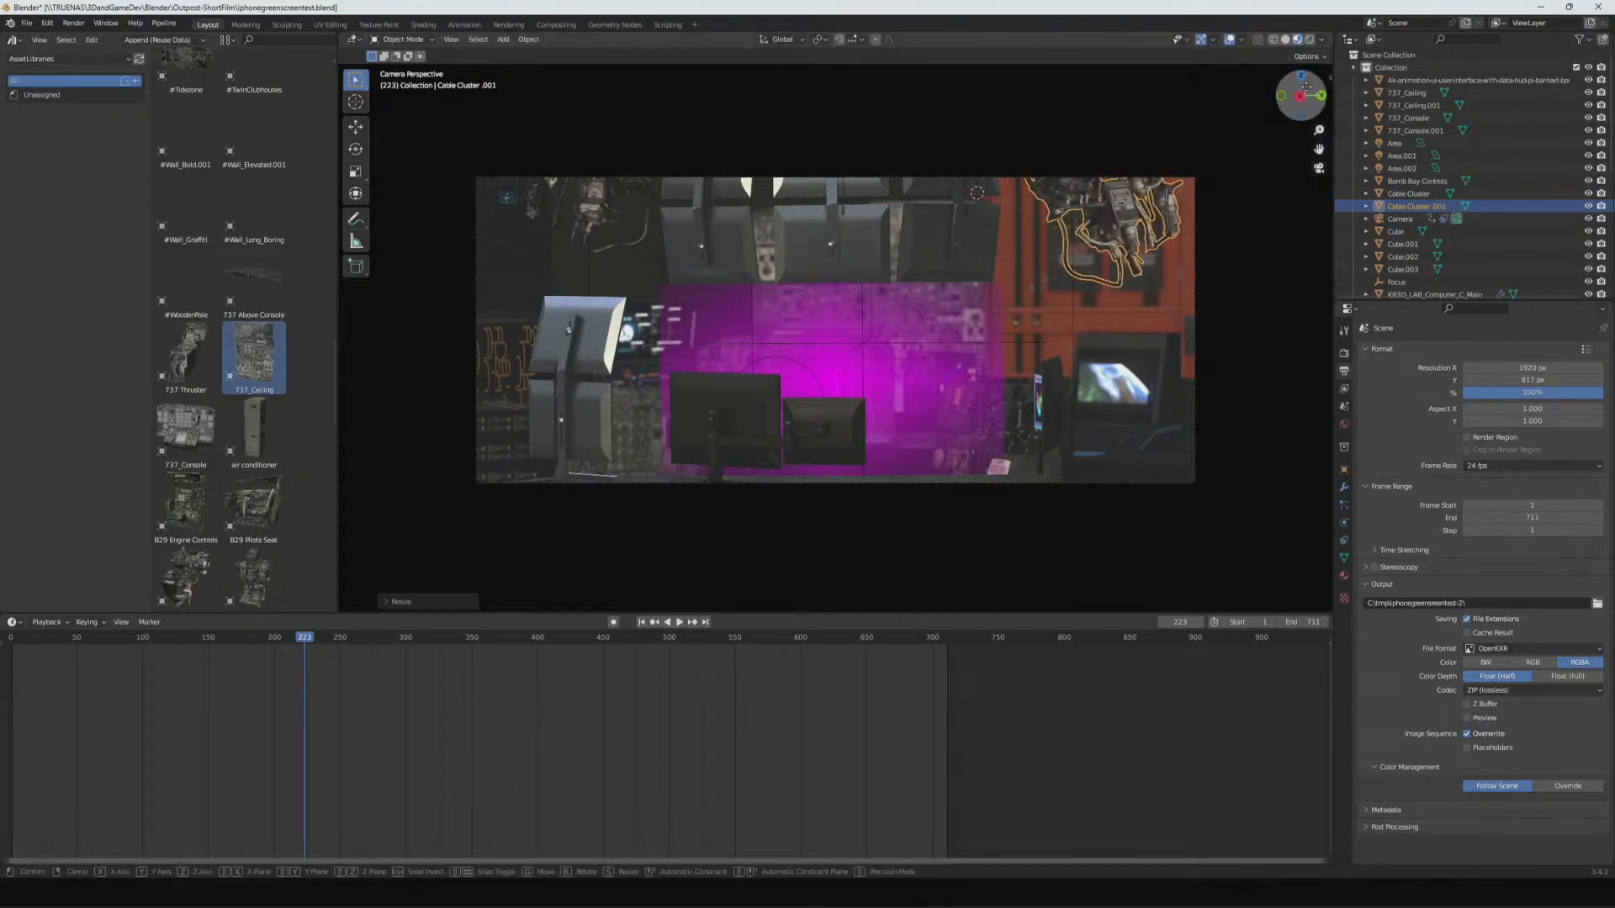
key(z)
click(1299, 74)
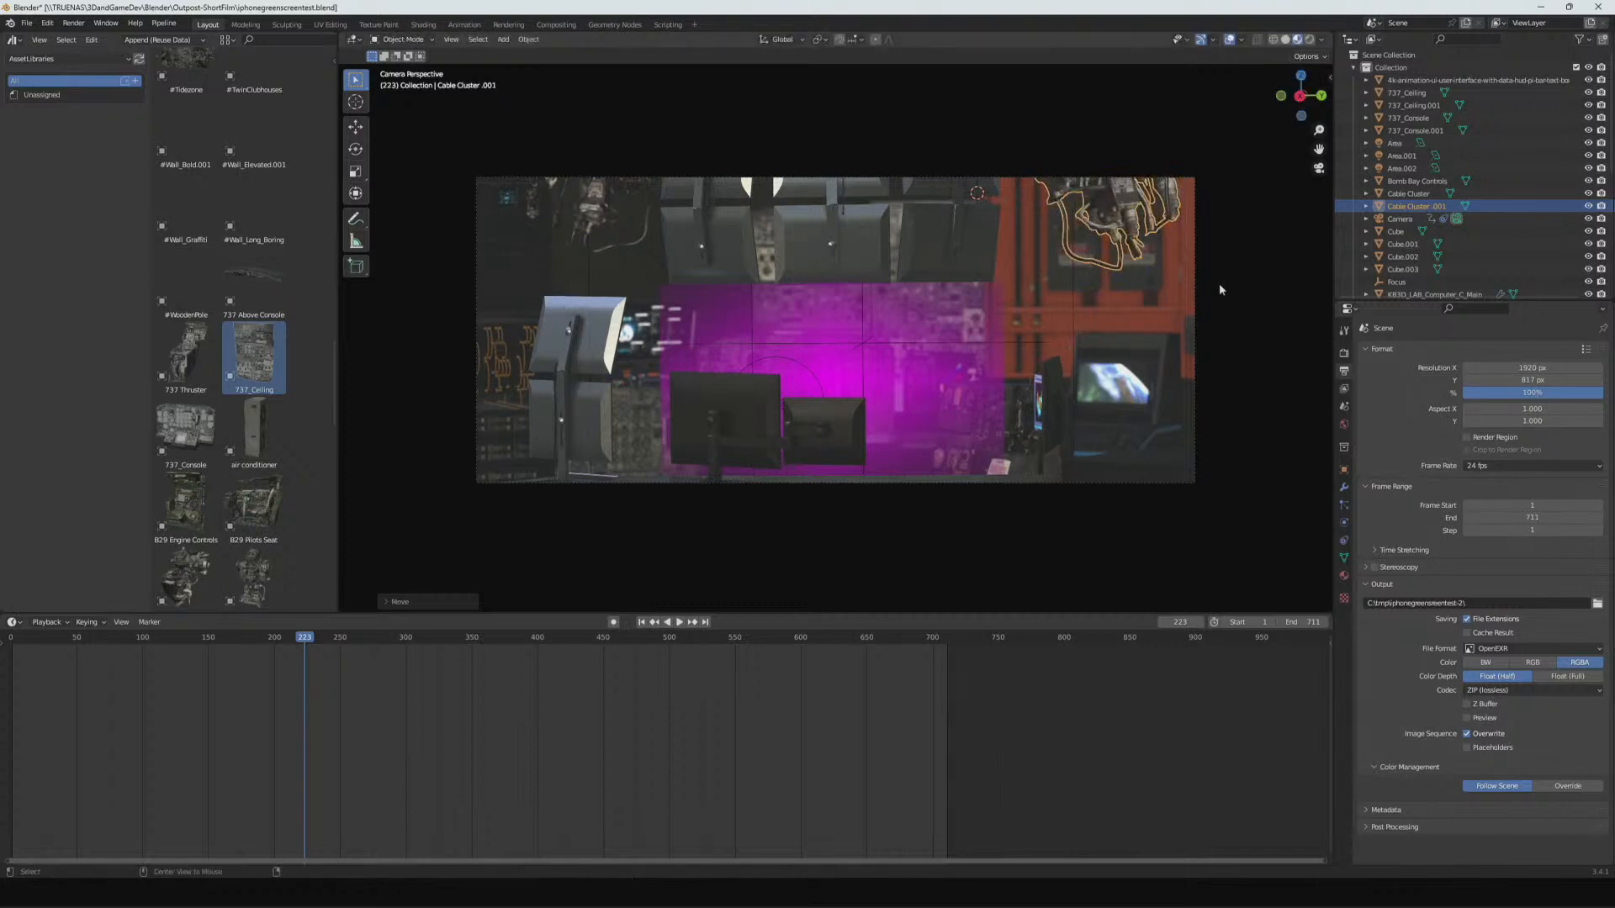
- Deselect everything, show the camera view in rendered shading, and save the file
key(alt+a)
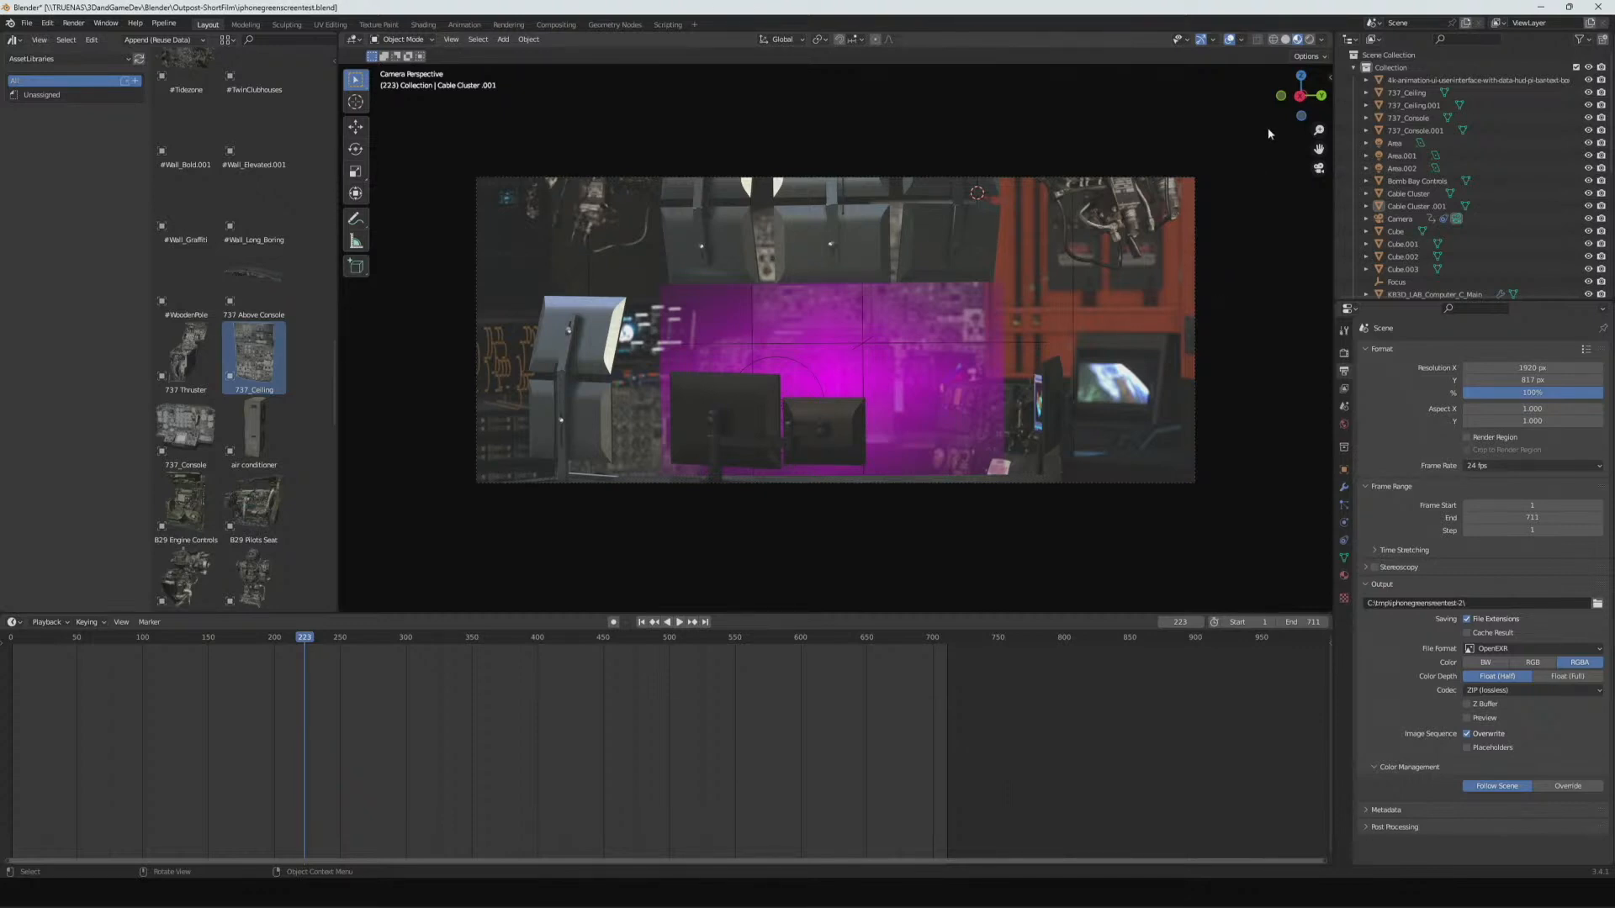
click(1309, 40)
key(ctrl+s)
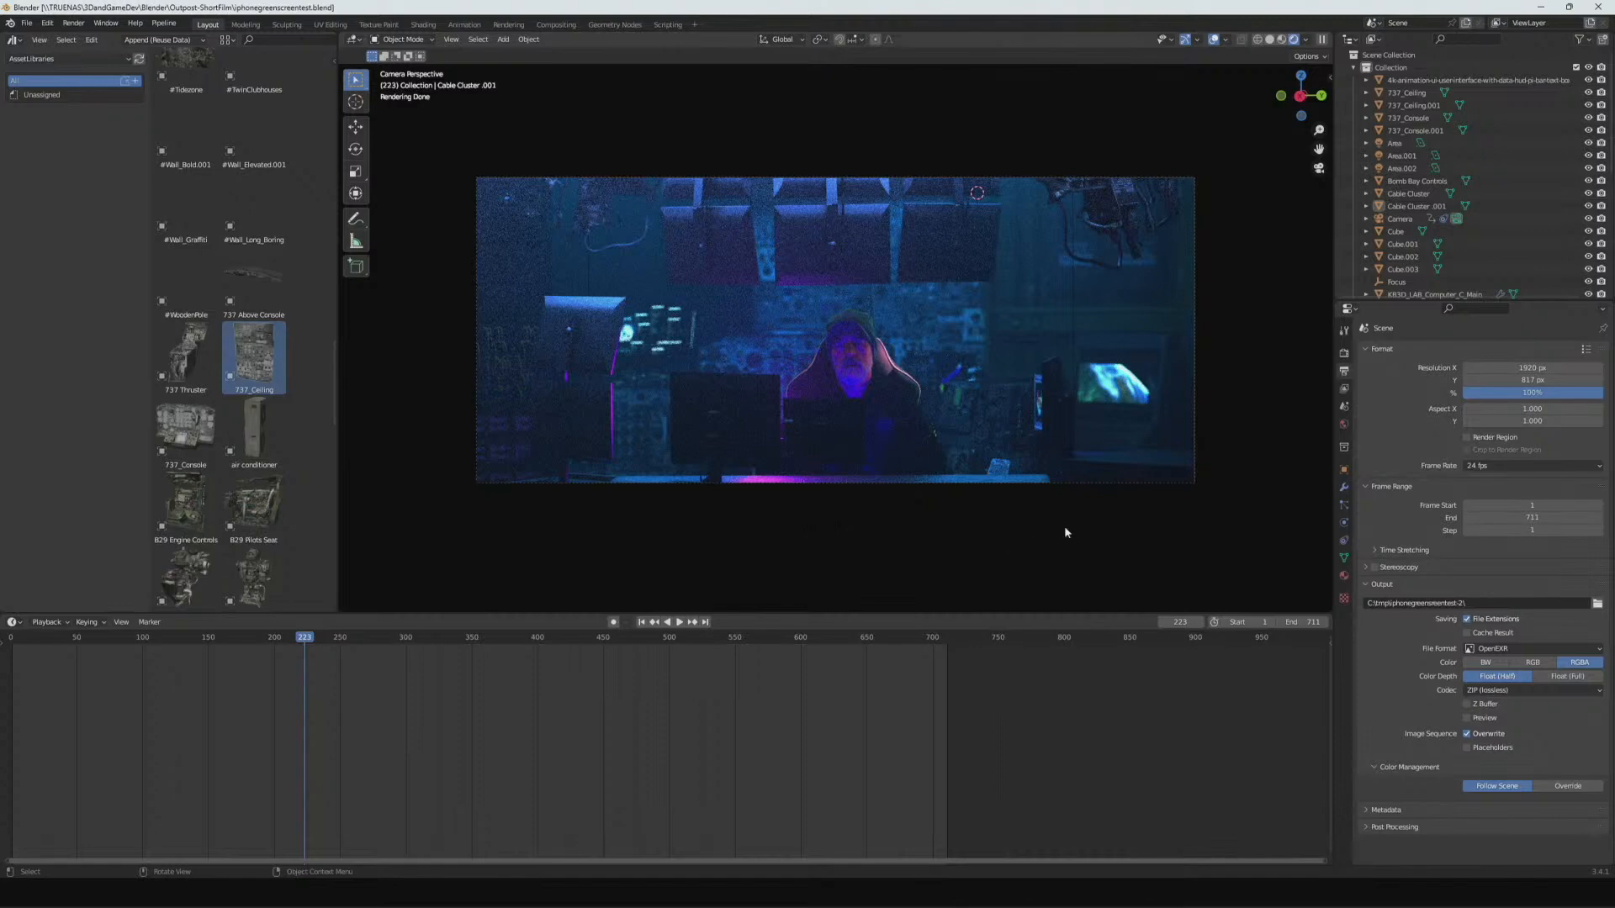
- Rotate the edge-on KB3D_LAB_Computer_G_Main monitor beside the actor about 11° around global Z and lower it along Z
click(1051, 420)
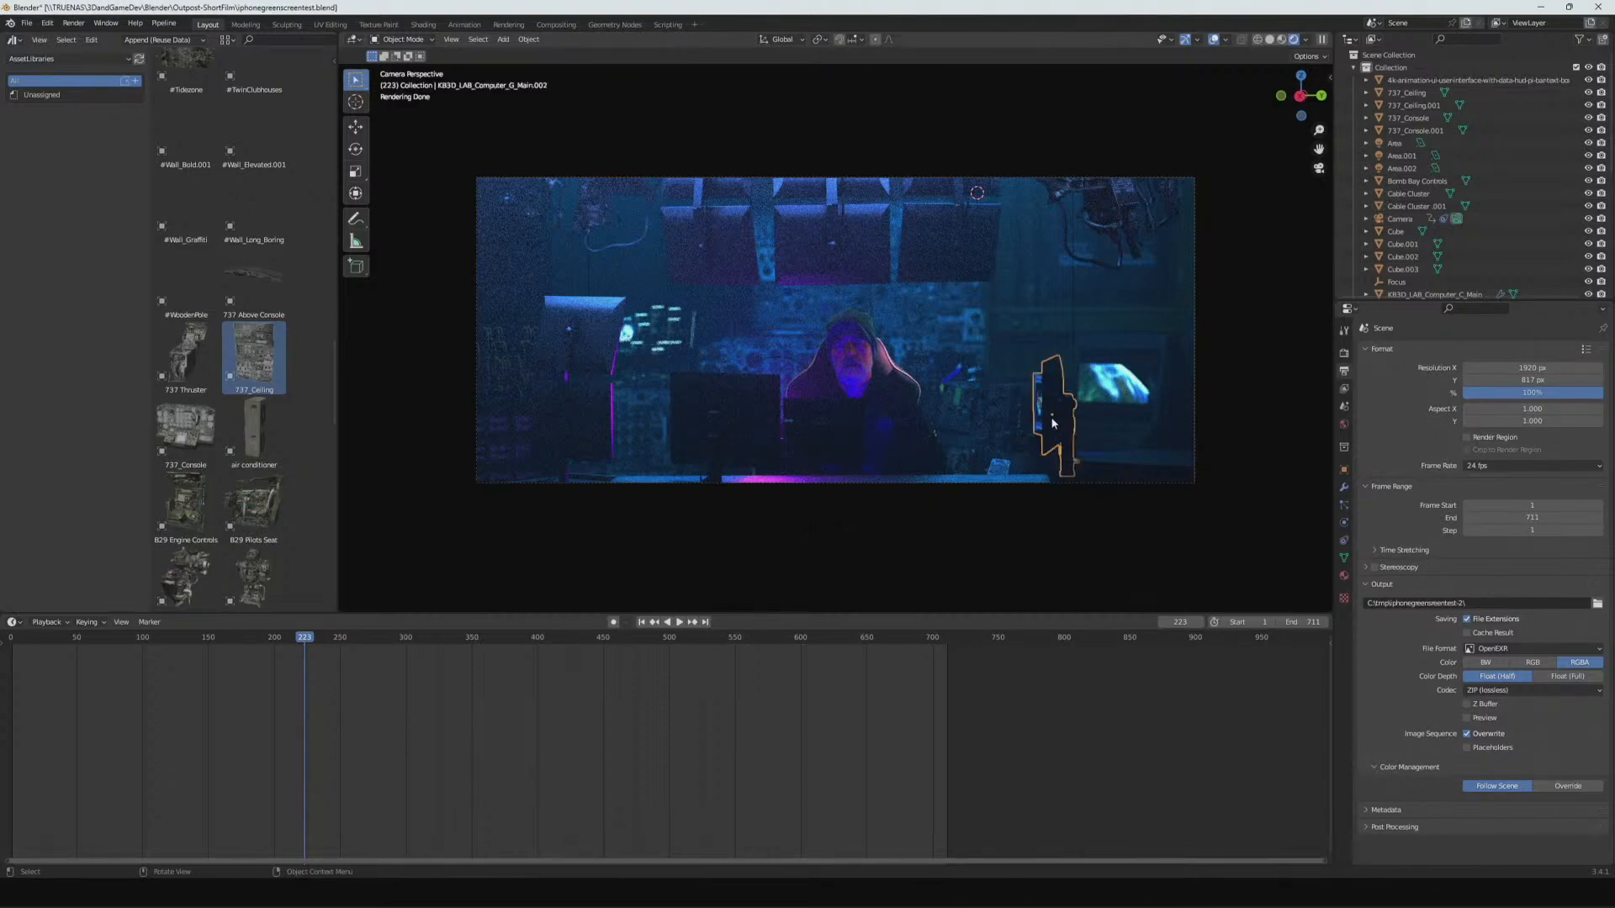
key(r)
key(z)
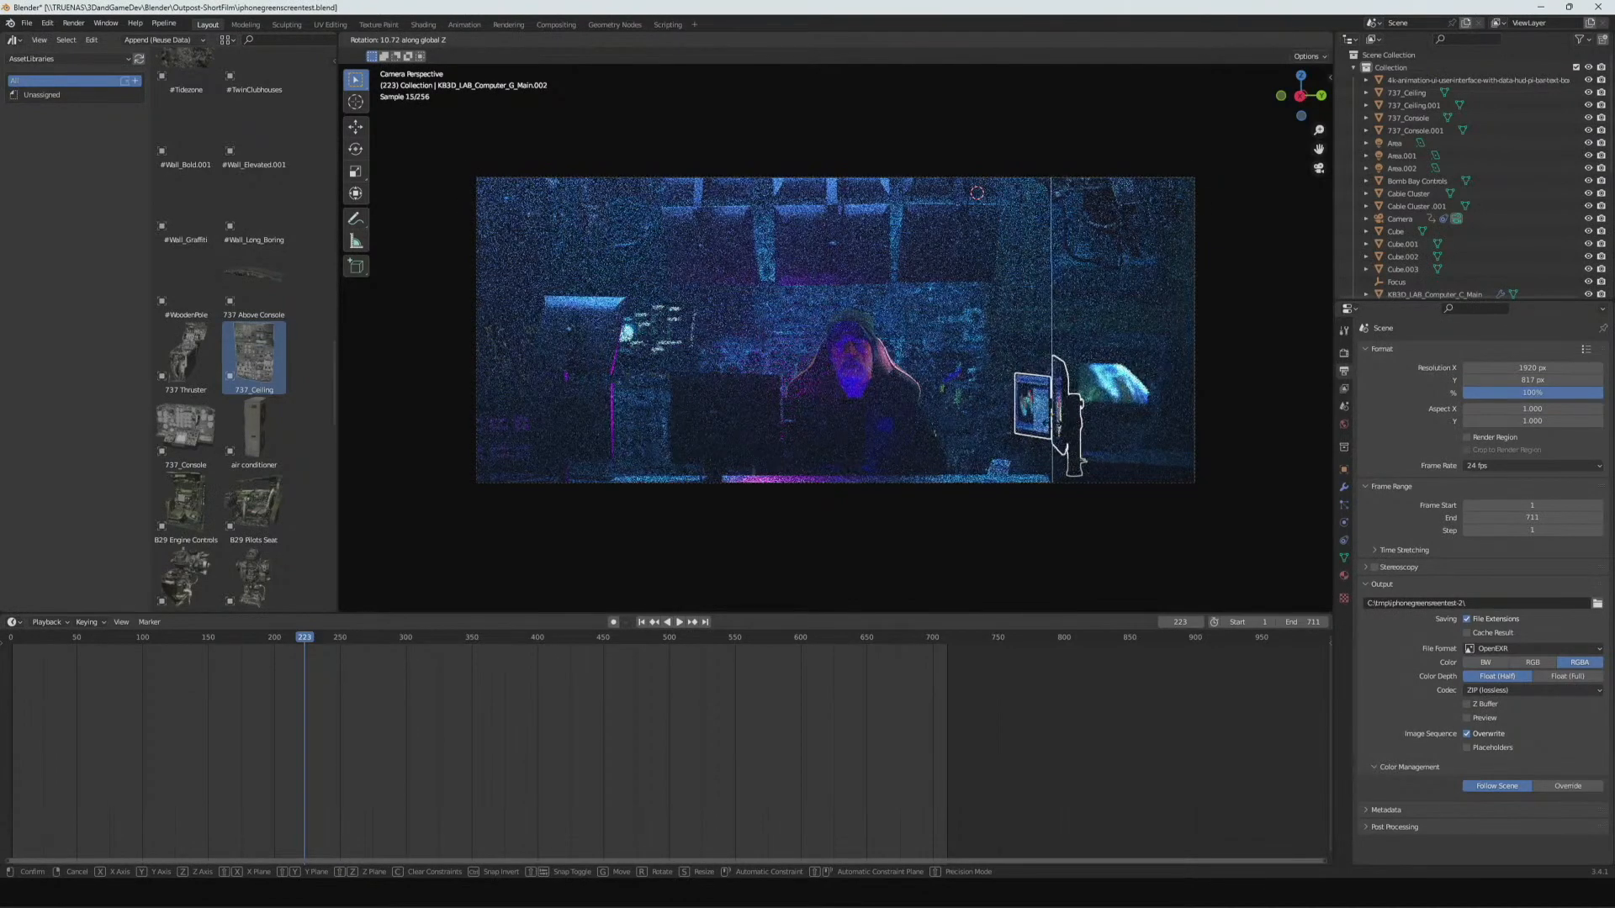
click(1053, 428)
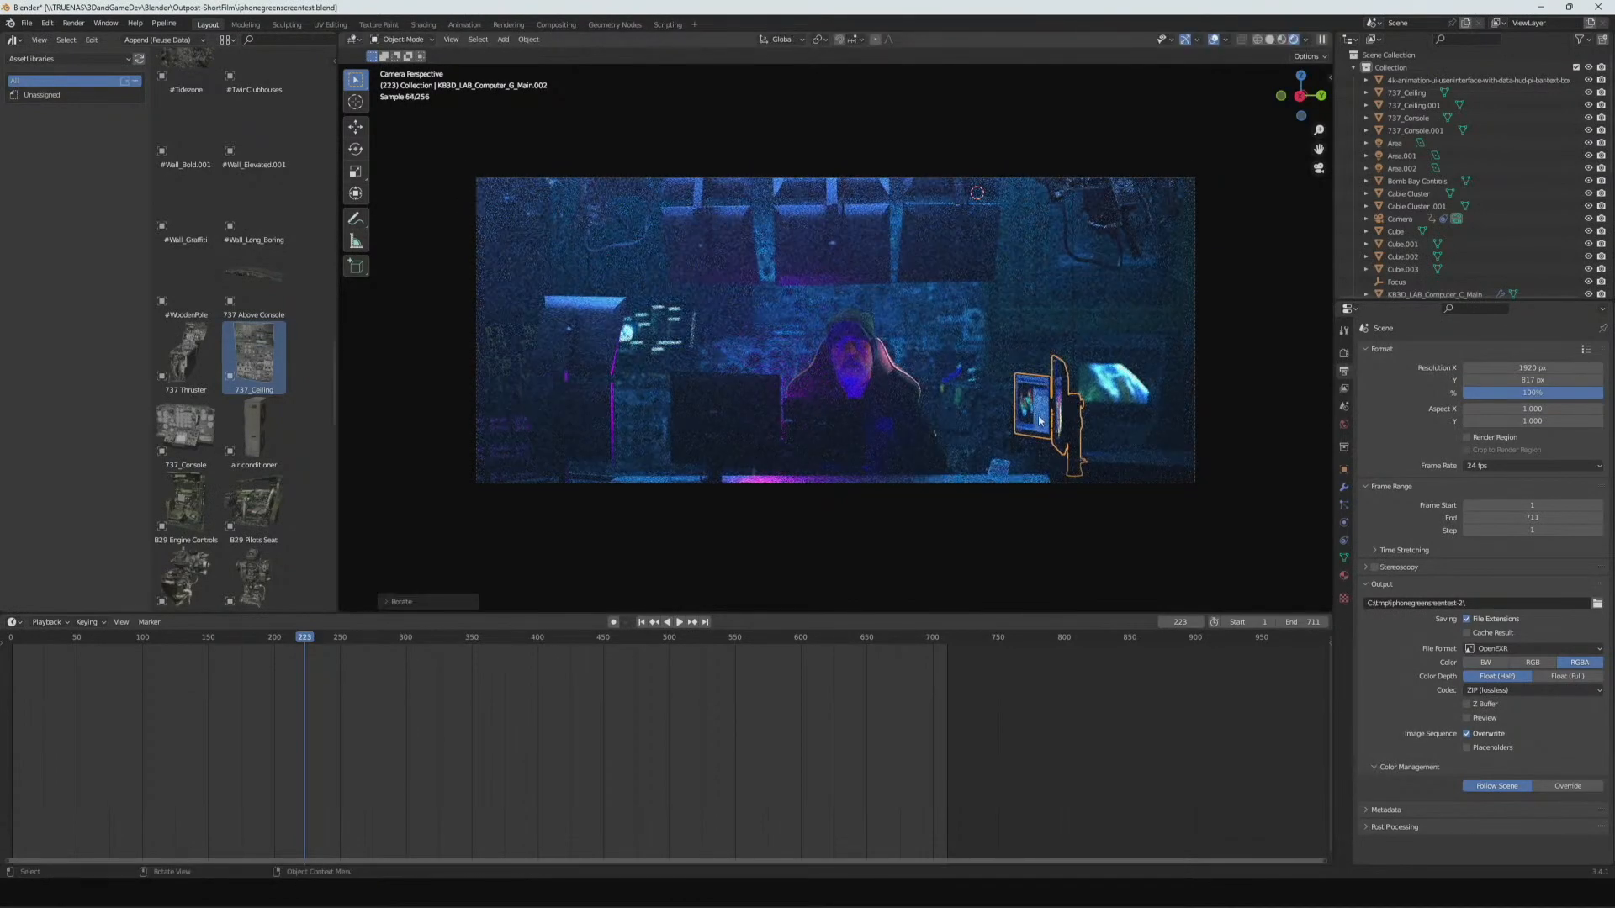
key(g)
key(z)
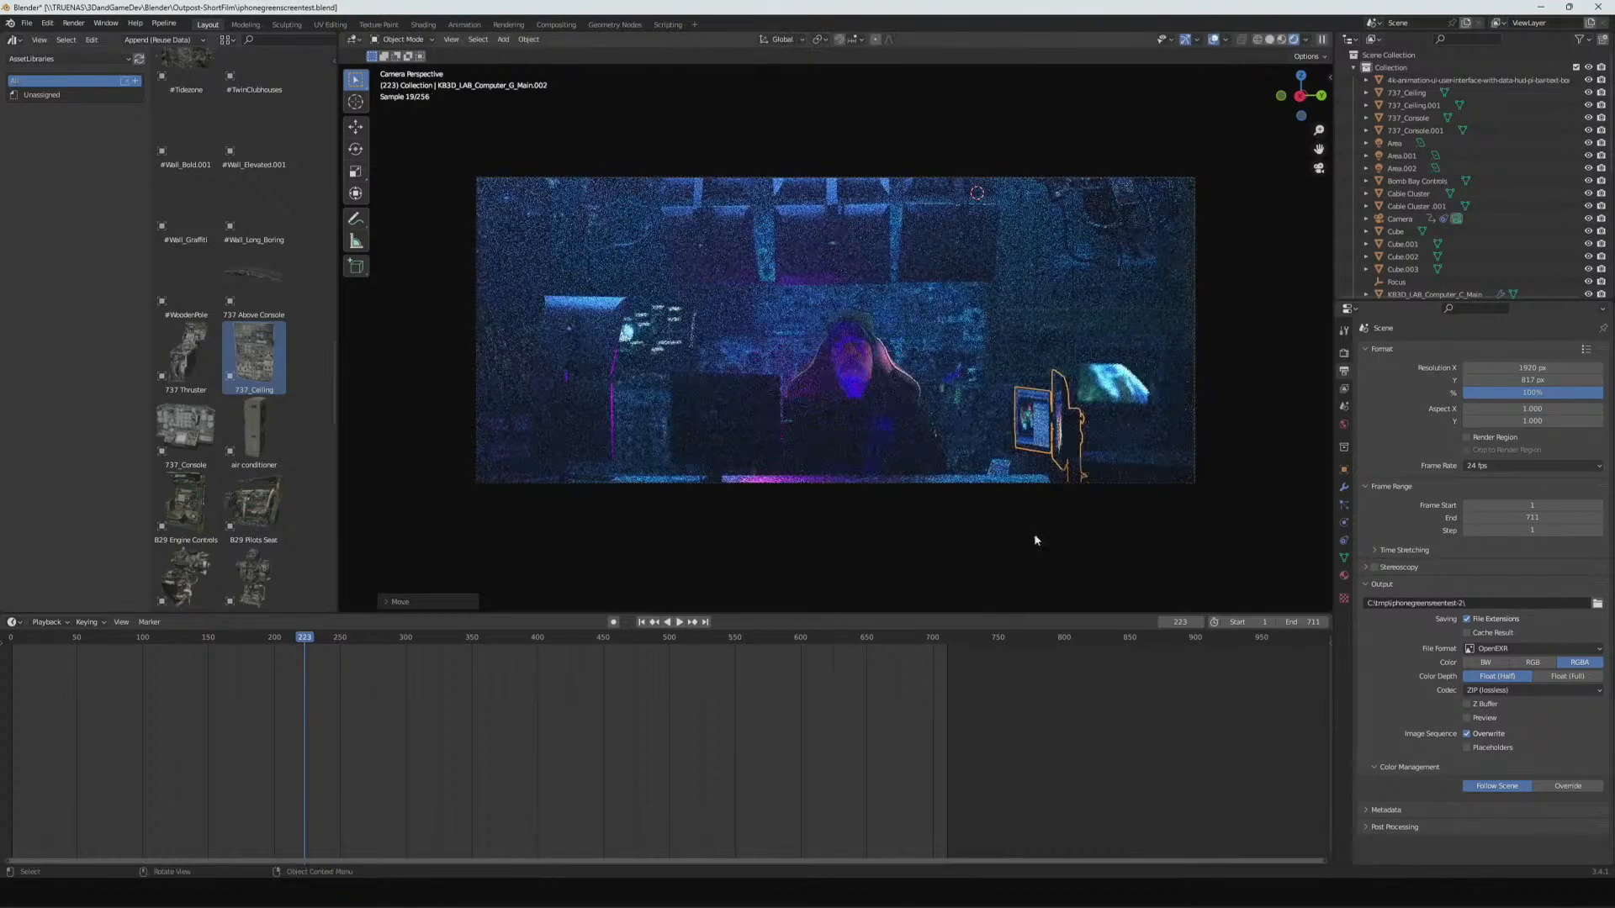
click(1033, 534)
- Move the KB3D_LAB_Computer_G_Main monitor along global Y toward the actor and rotate it about -9° around global Z
key(g)
key(y)
key(r)
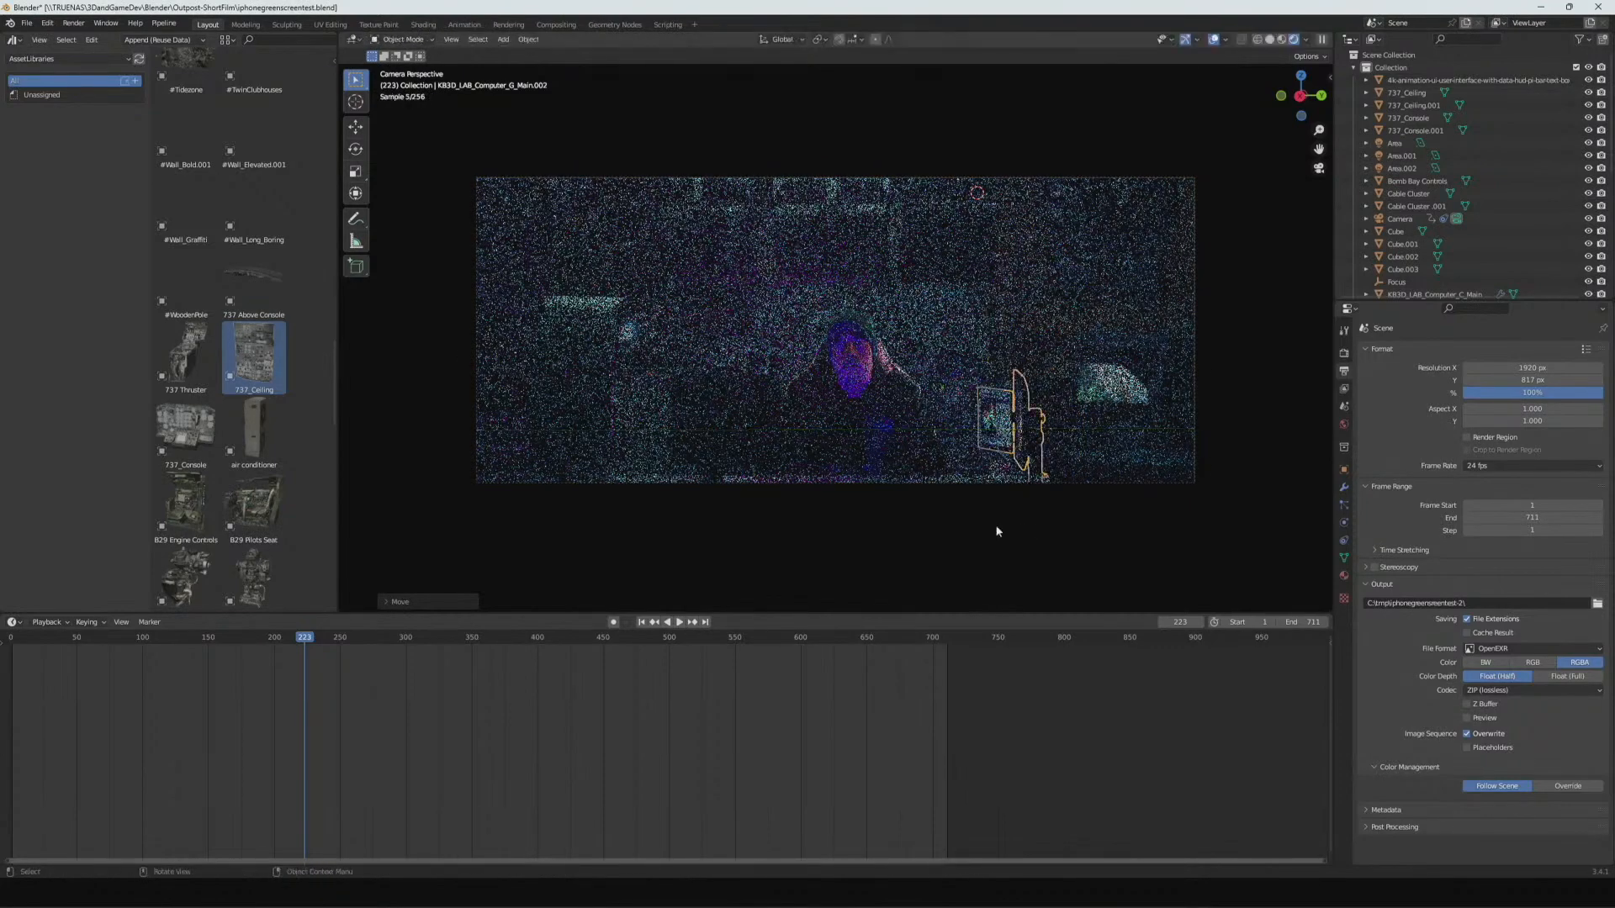
key(z)
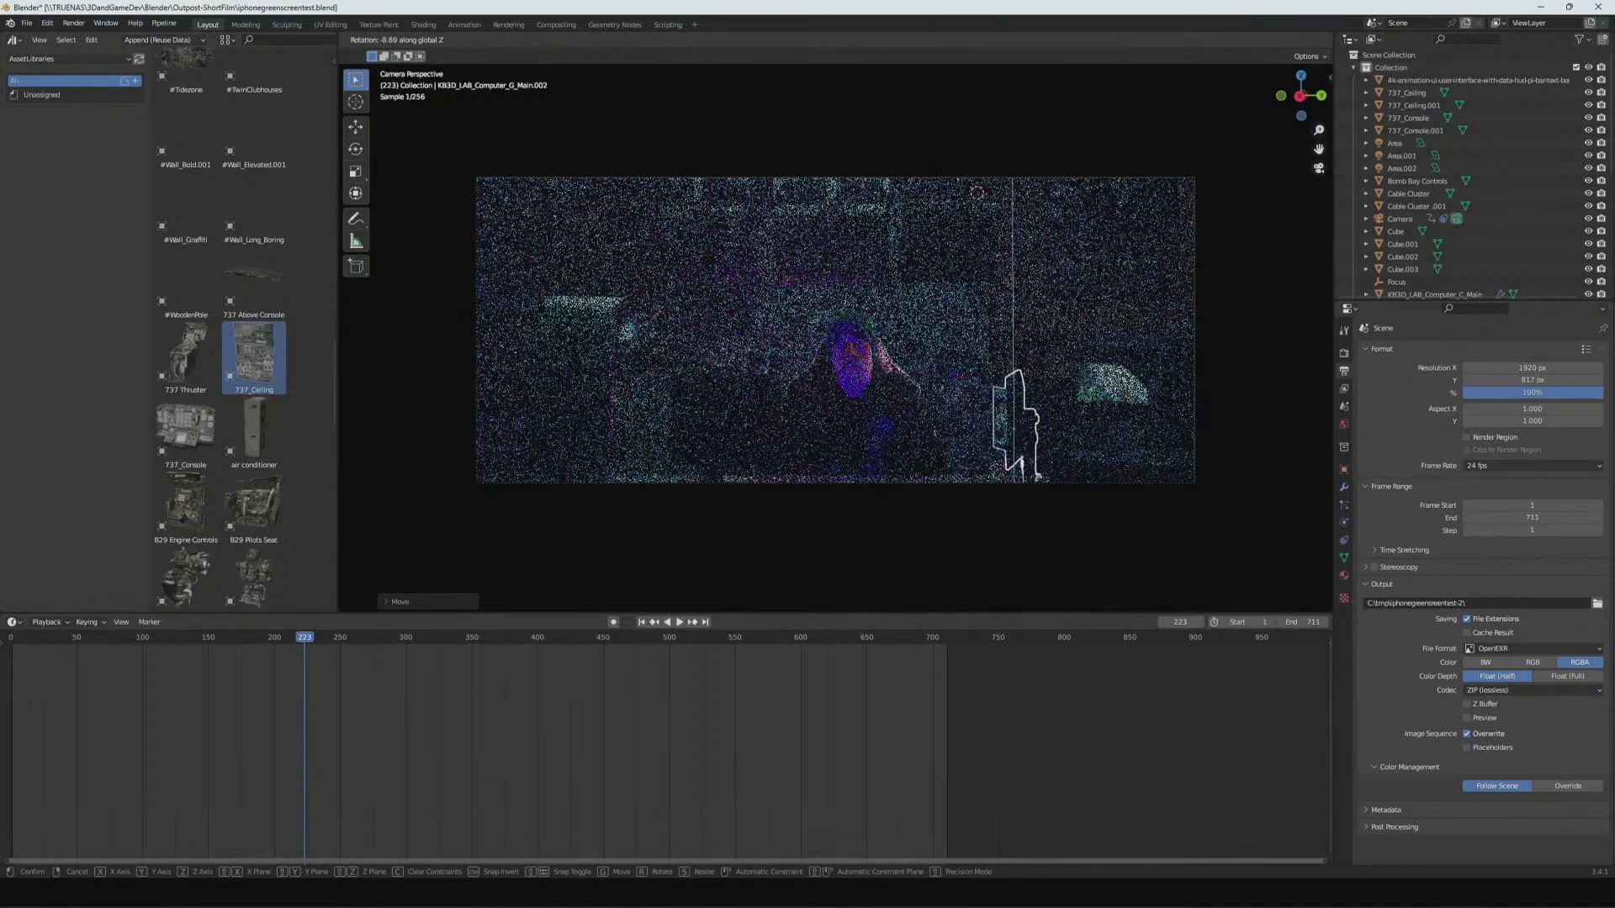
key(Return)
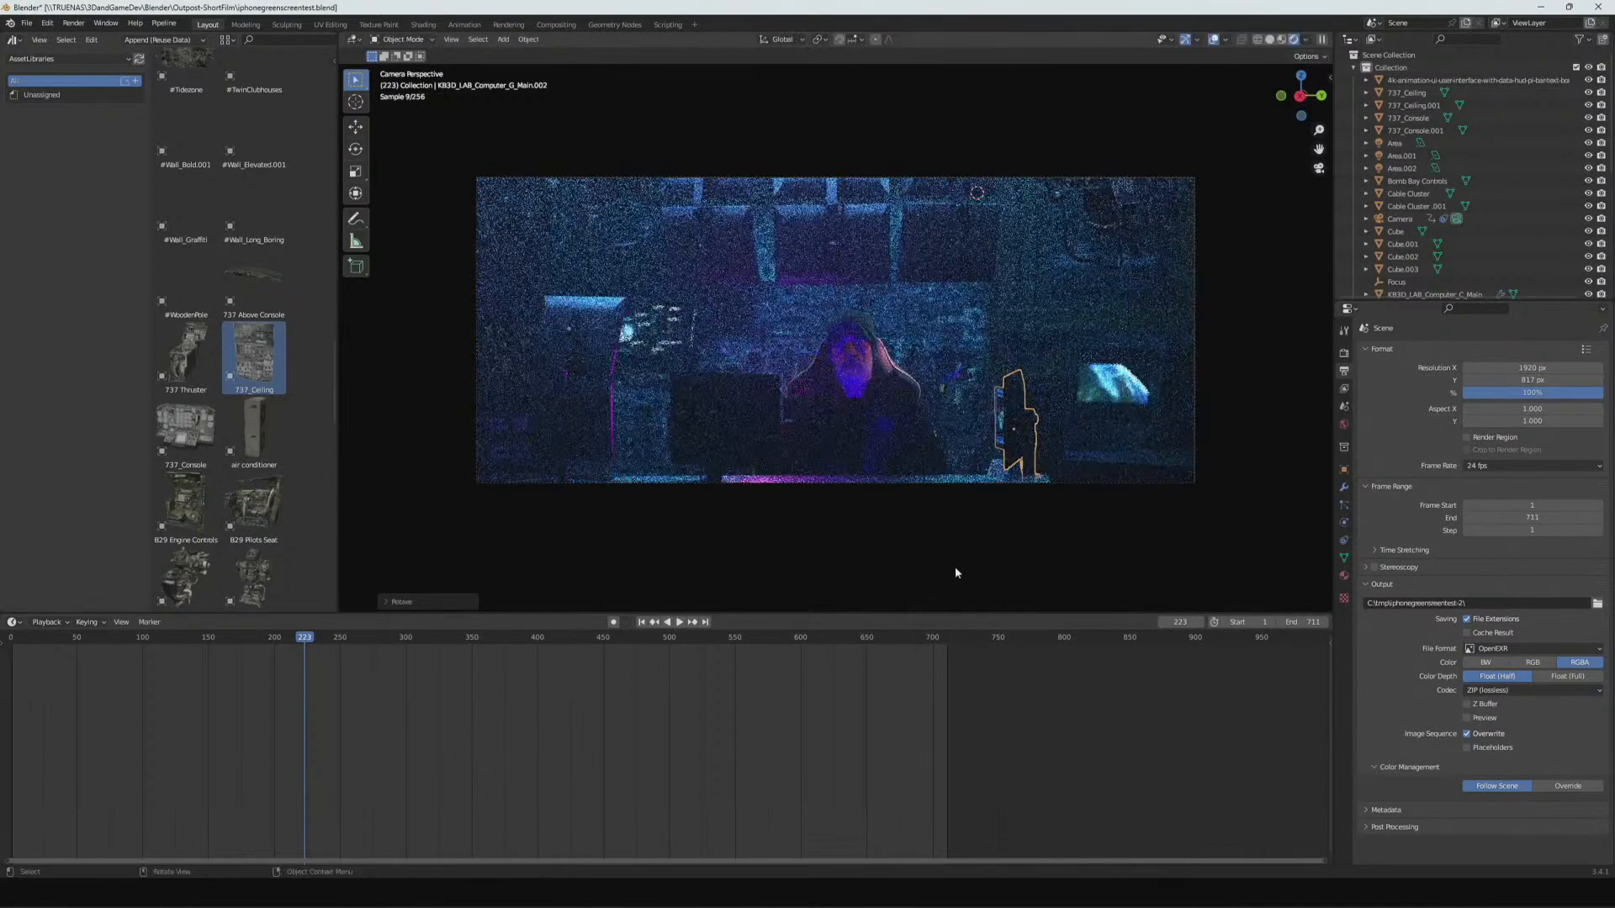
- Deselect the repositioned monitor and save the file
click(924, 570)
key(alt+a)
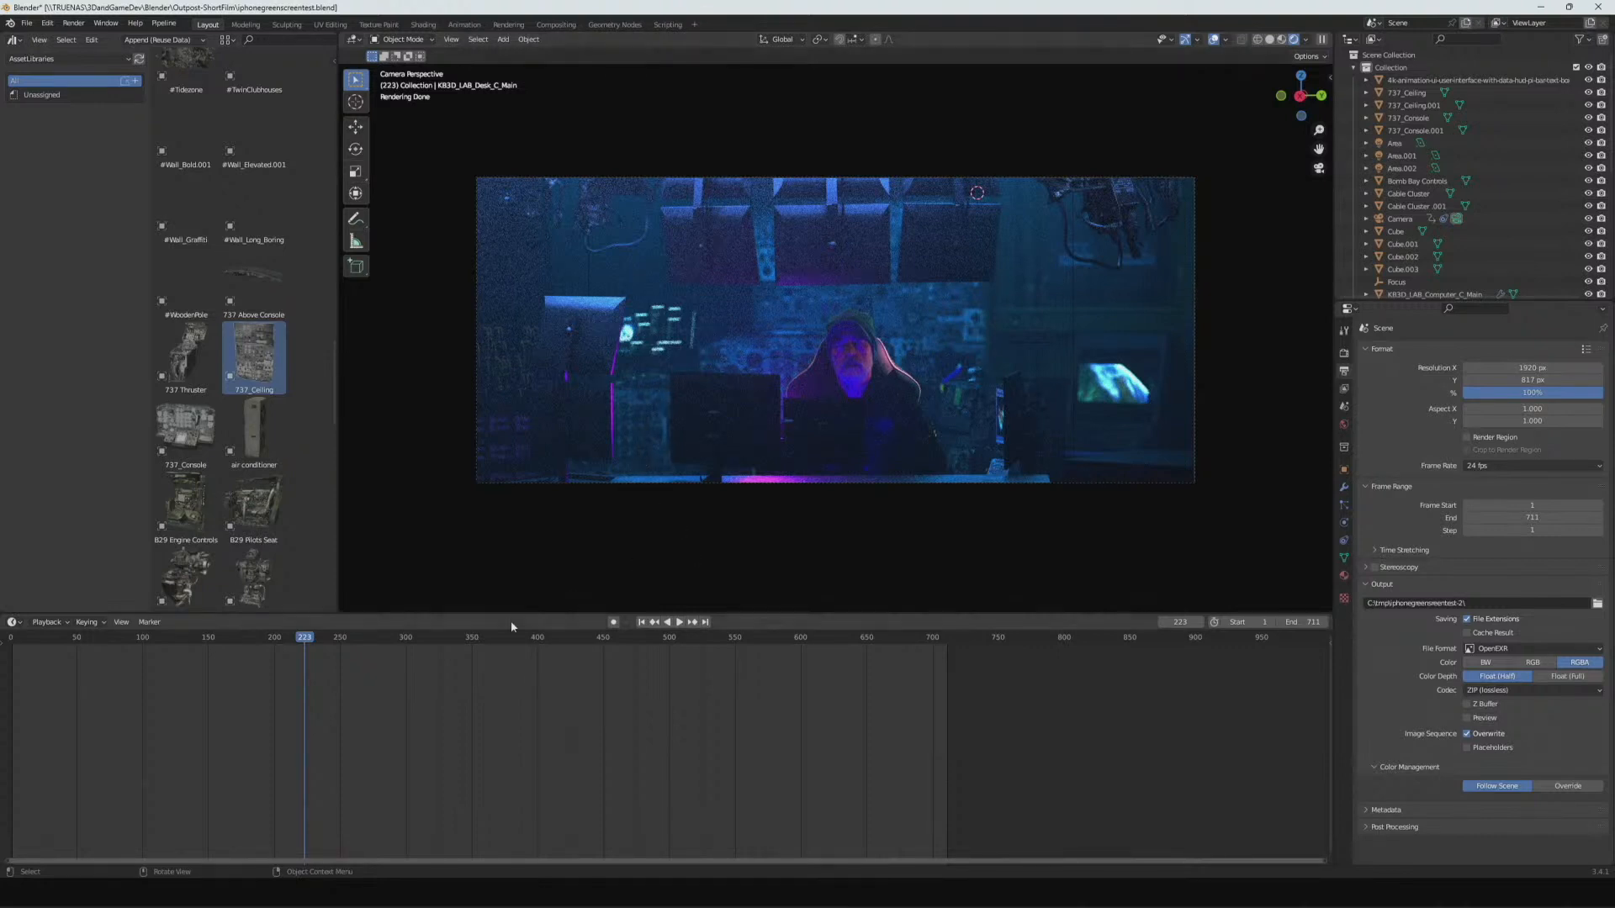
key(ctrl+s)
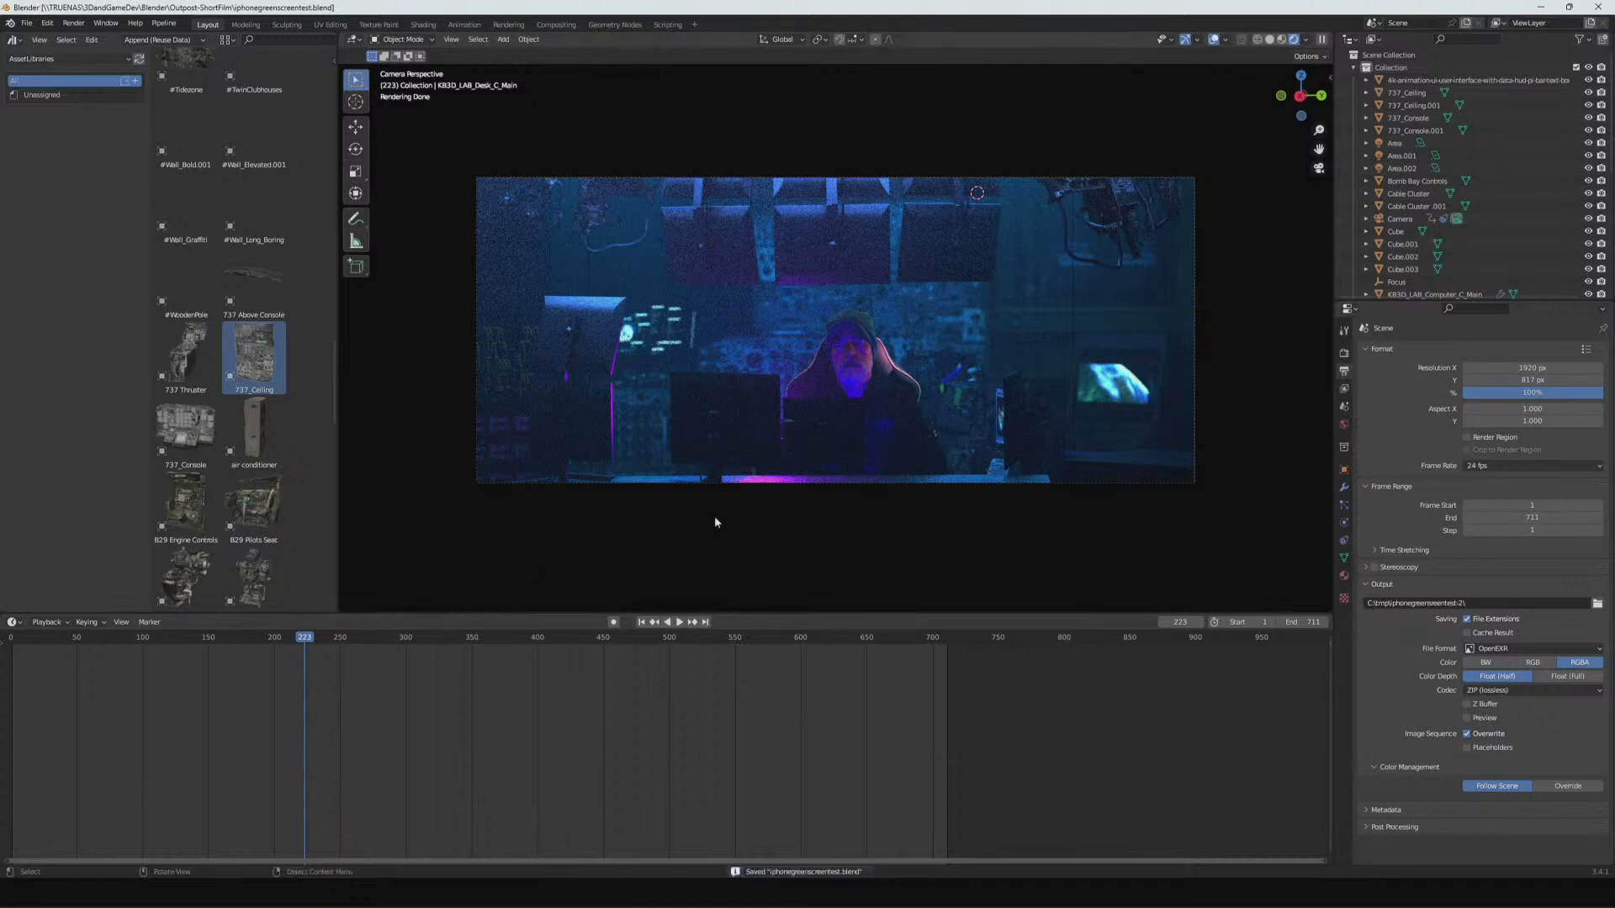
- Switch the scene's render engine from Cycles to Eevee
click(1342, 357)
click(1471, 352)
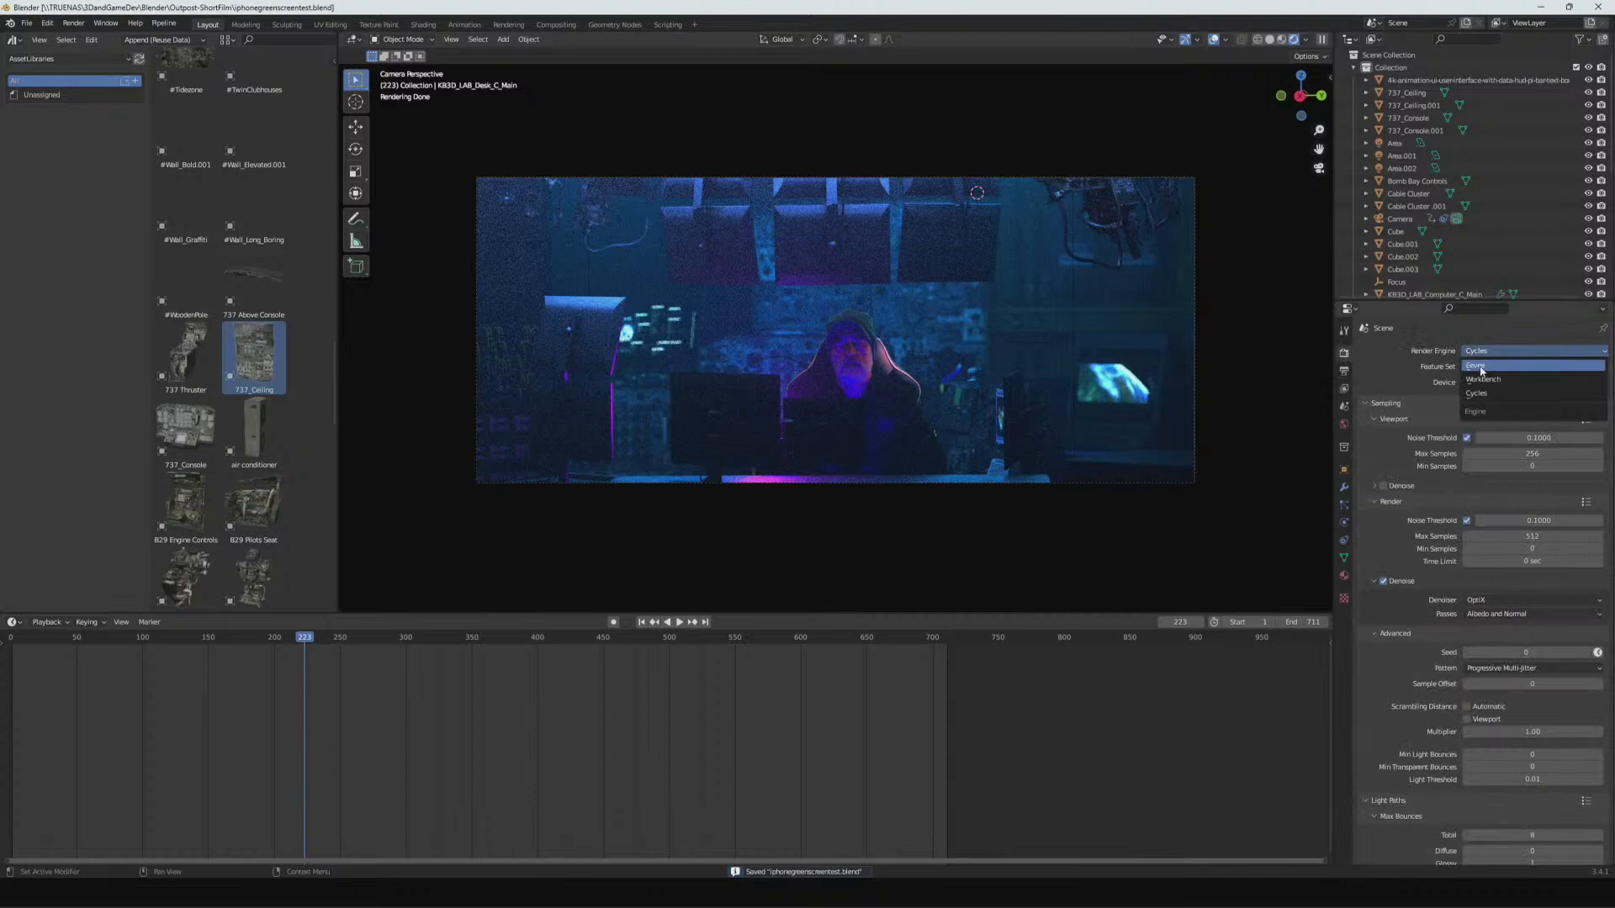
click(1484, 369)
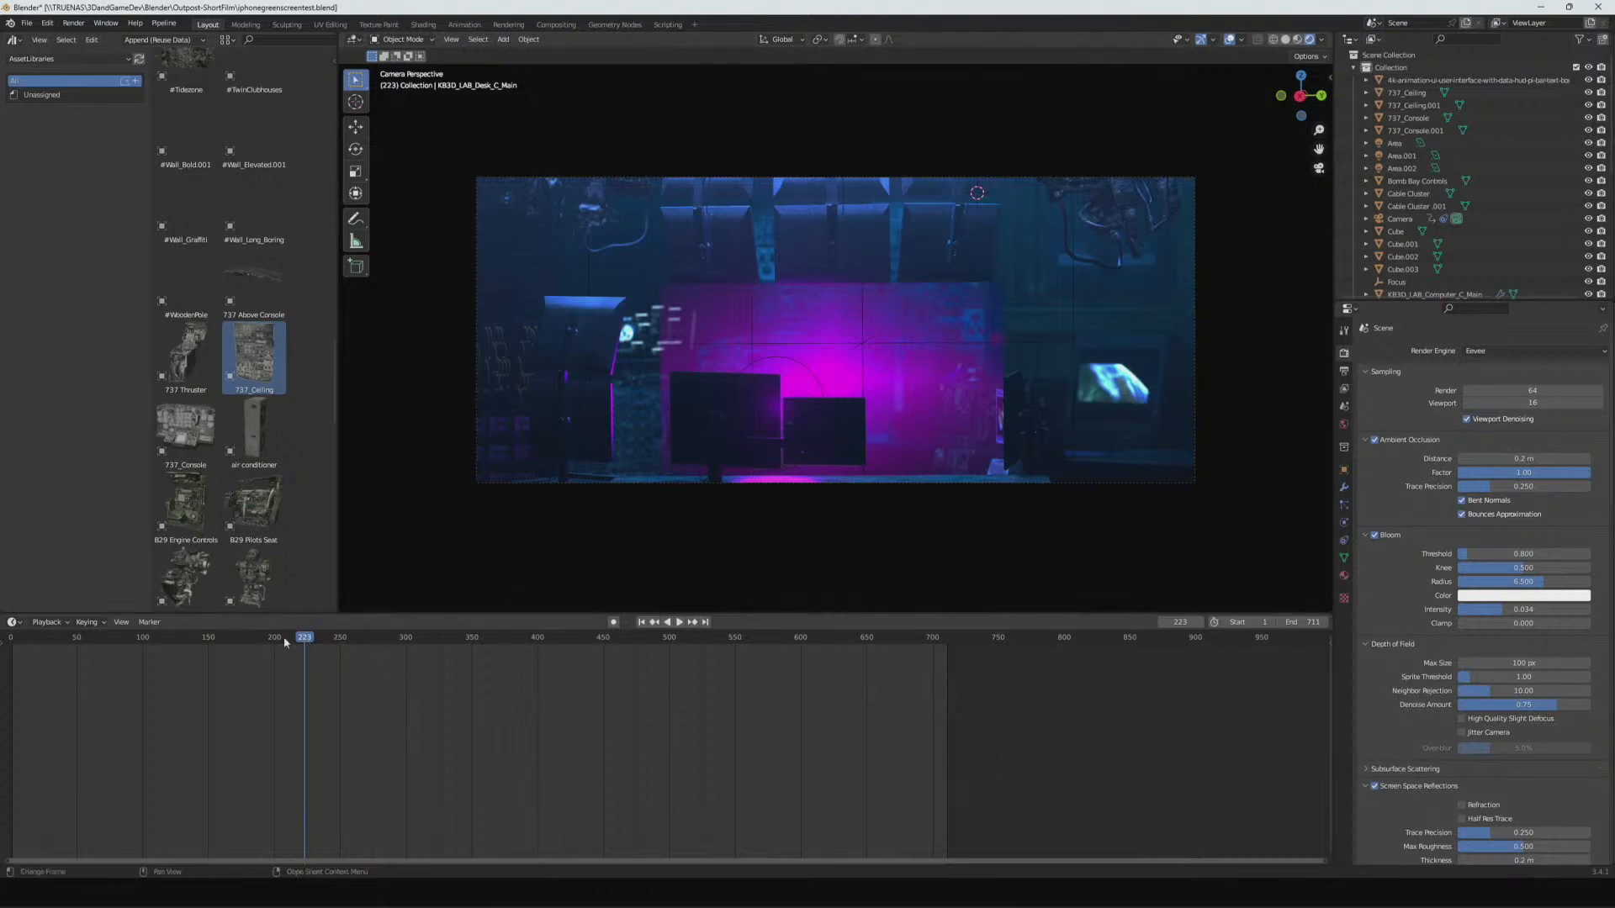
- Check the camera view at frame 147, return to frame 1, and play the opening frames of the animation
click(205, 639)
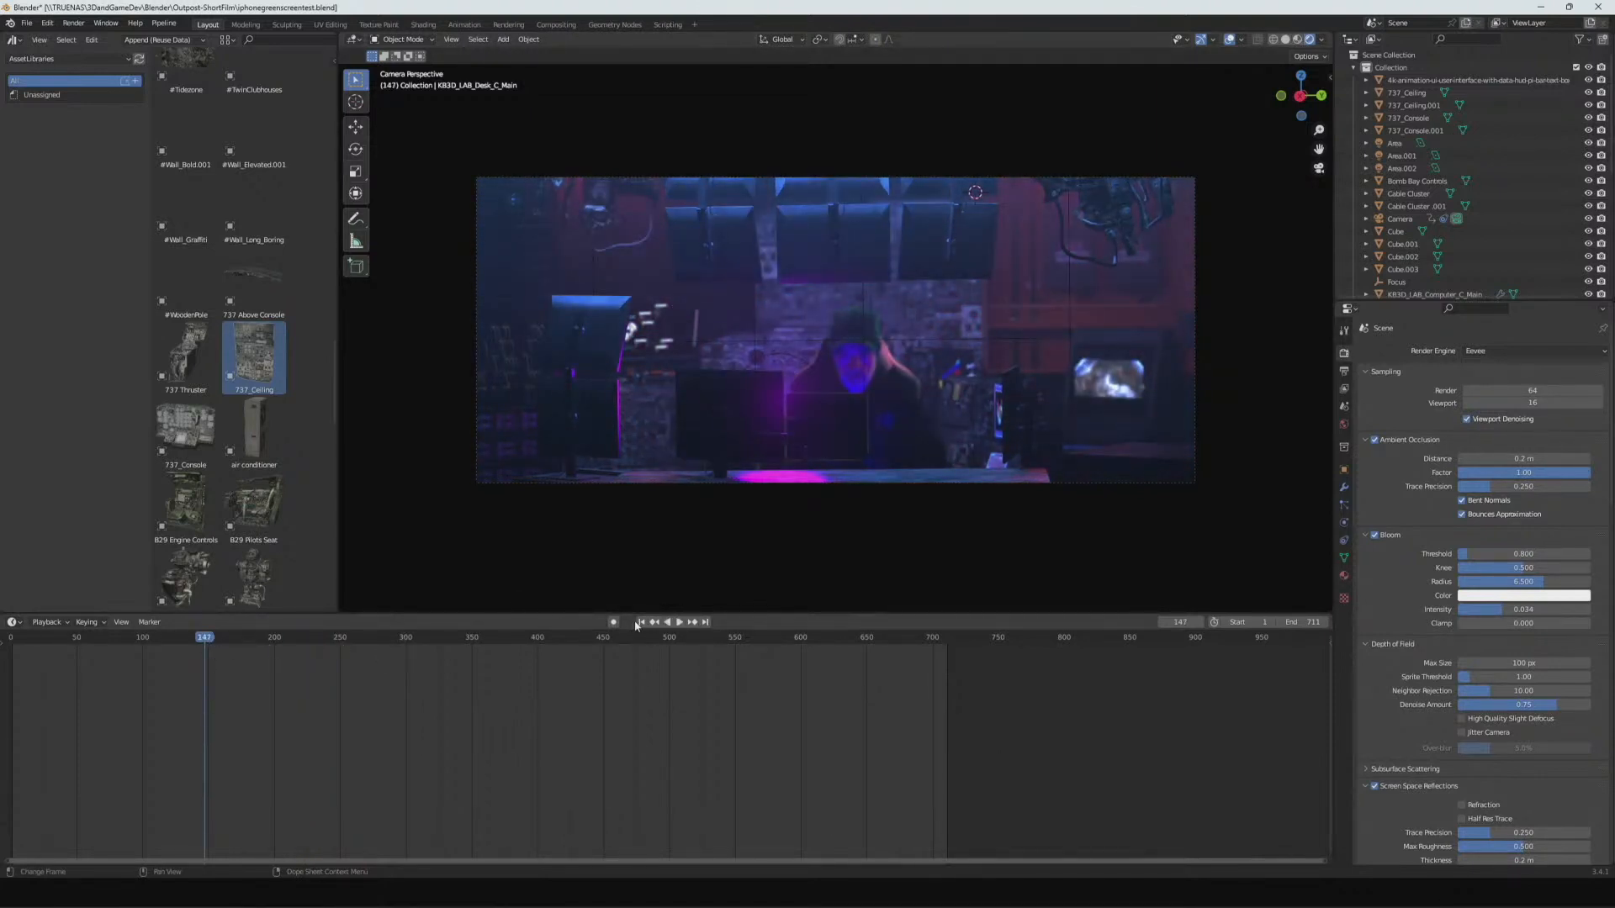
click(642, 623)
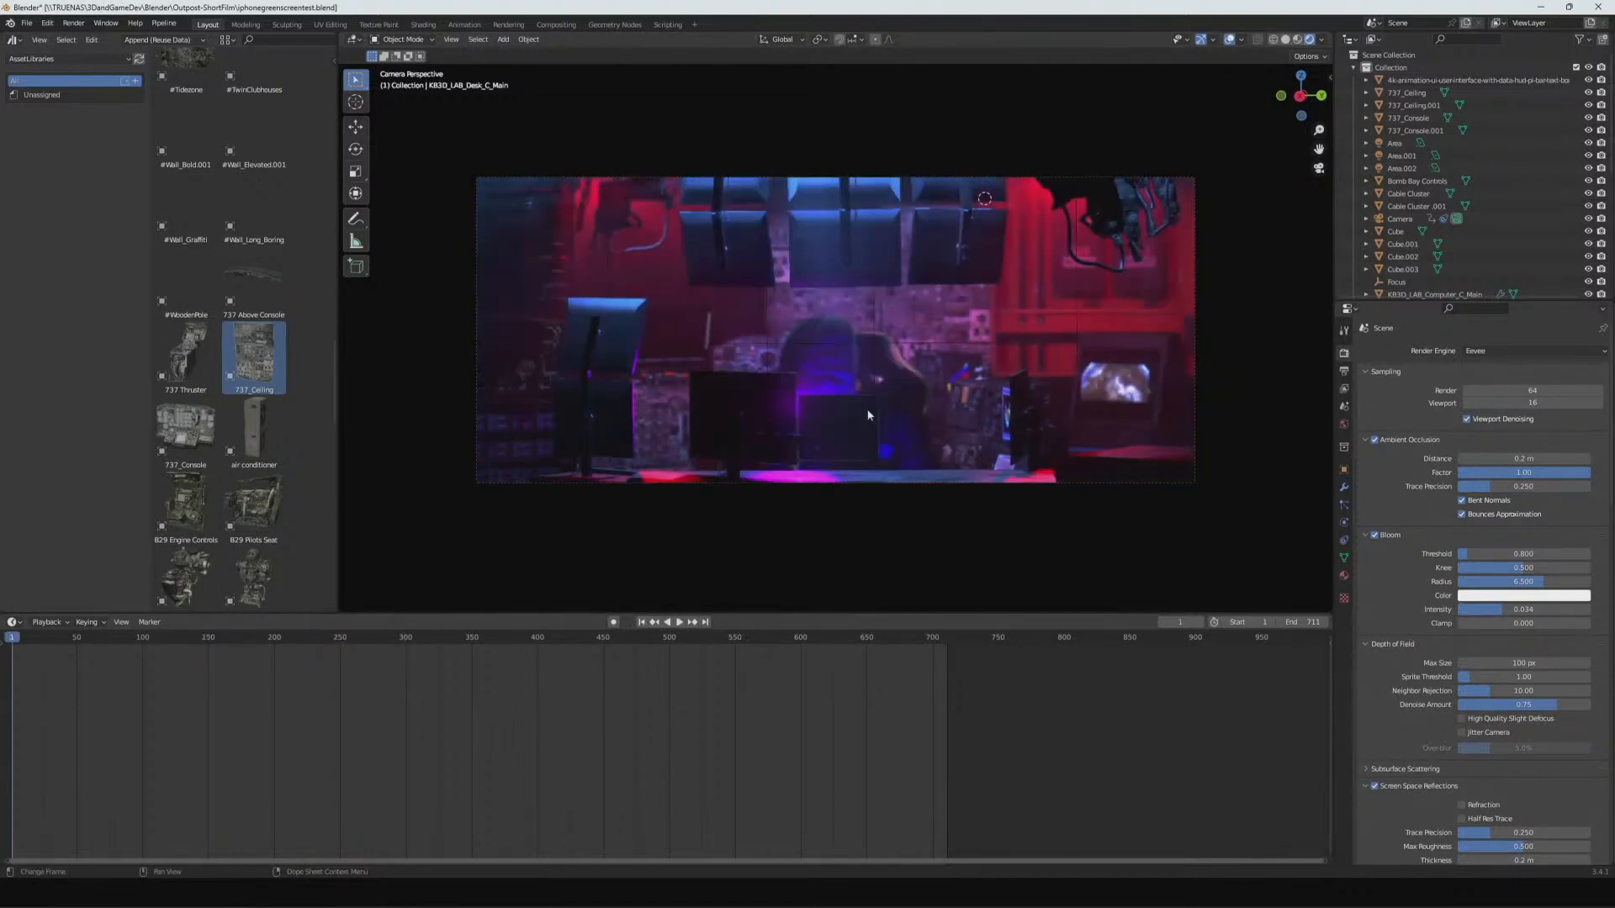
click(680, 622)
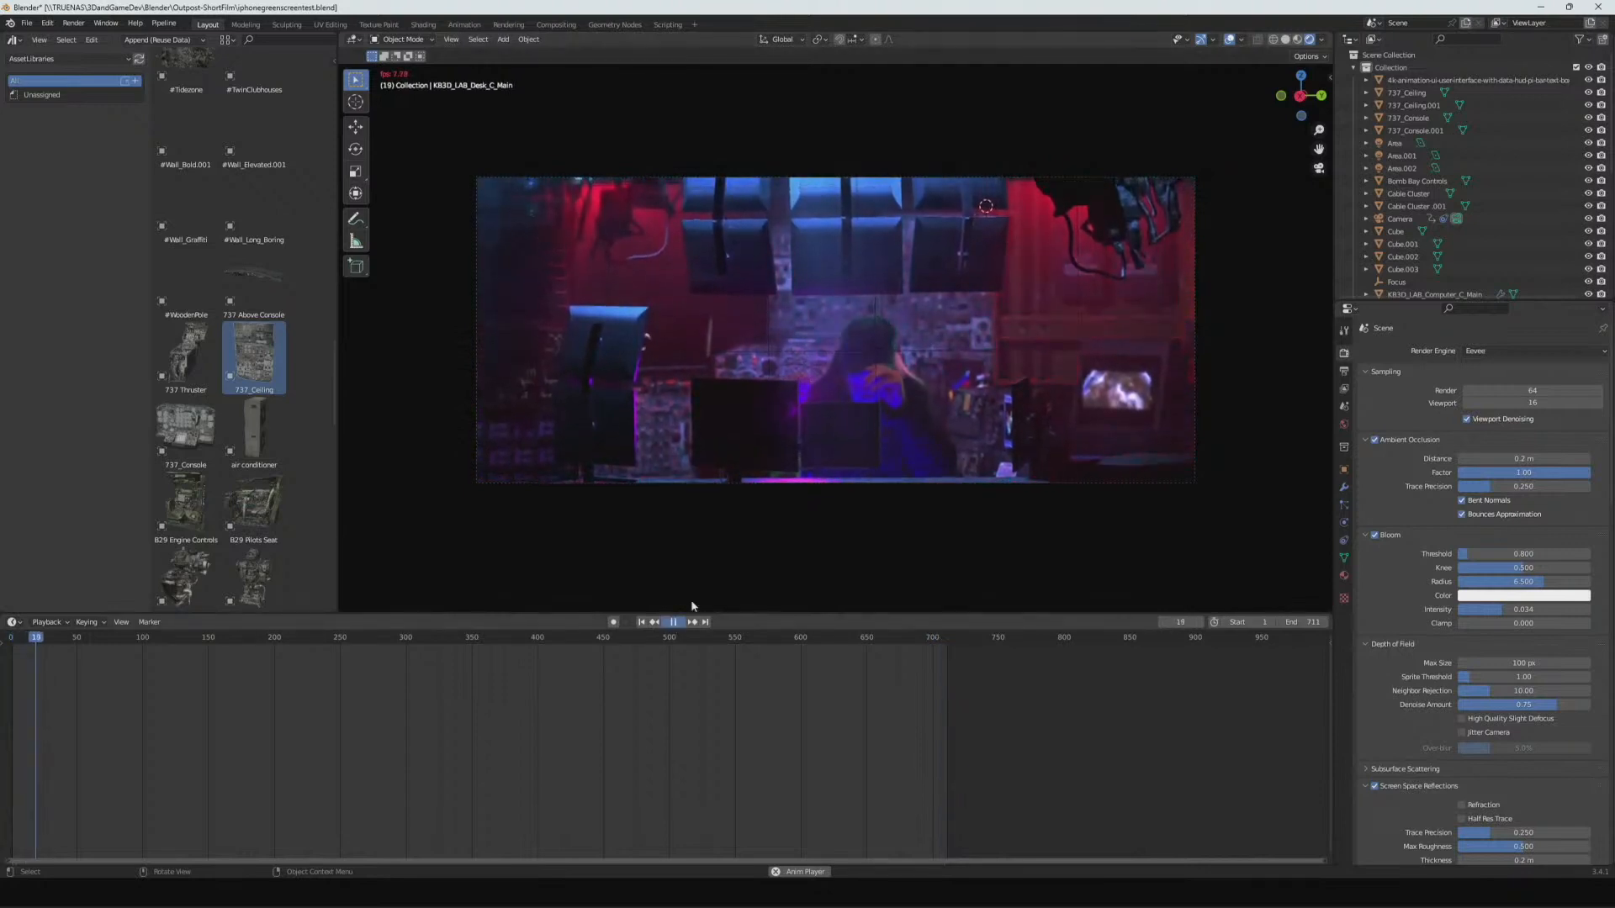
click(673, 622)
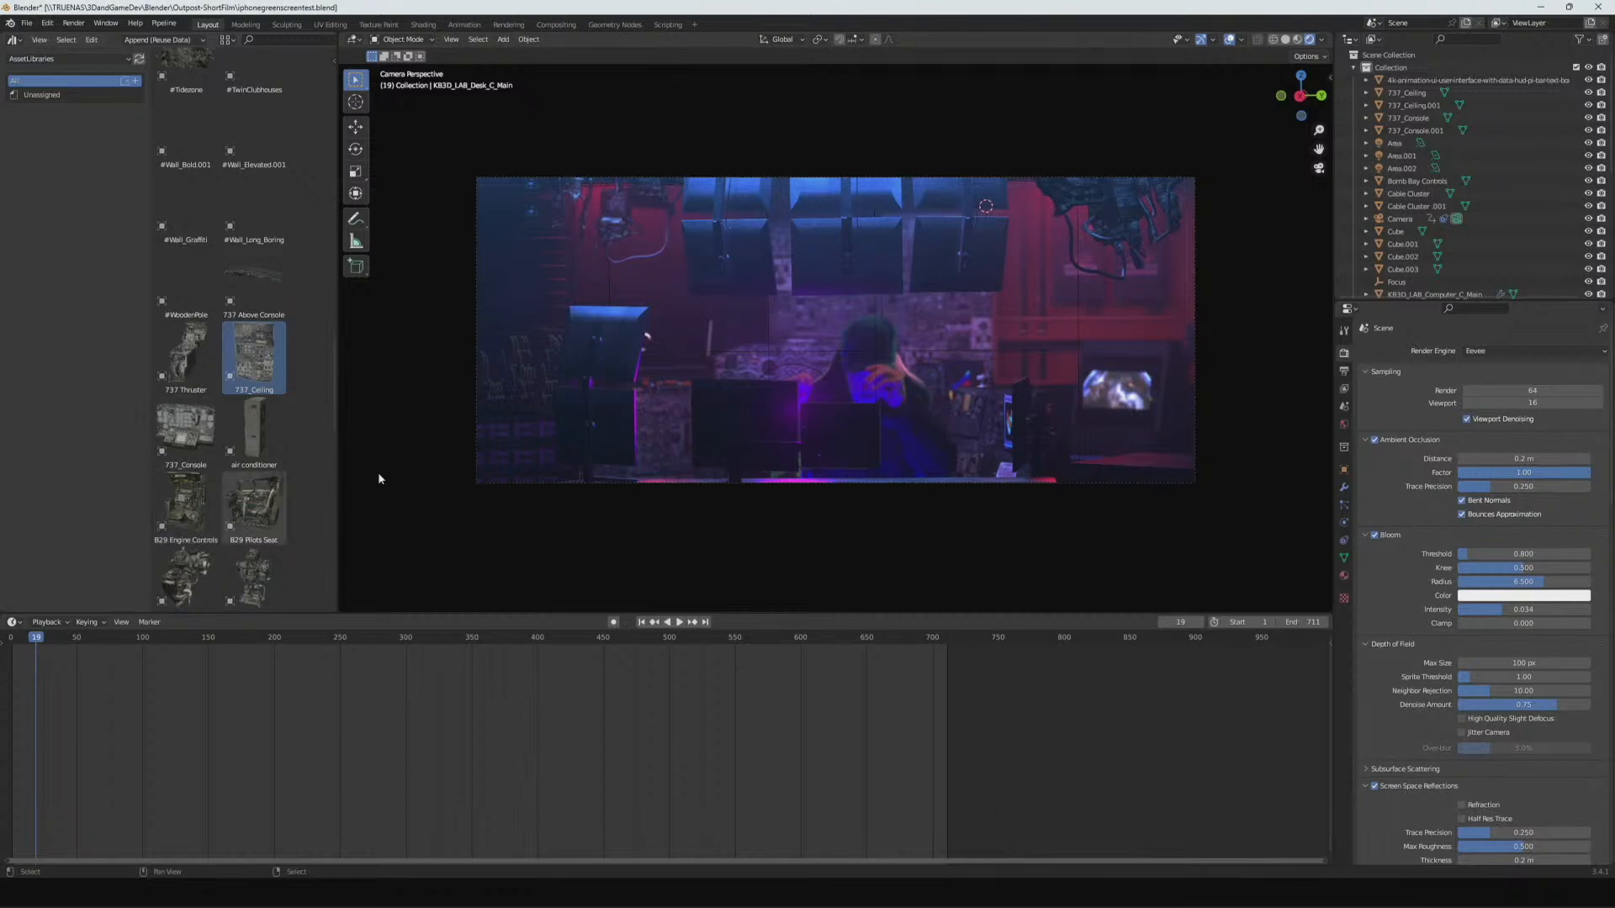
- Show the camera view in material preview shading and place the B29 Engine Controls asset behind the monitors beside the actor
click(1297, 40)
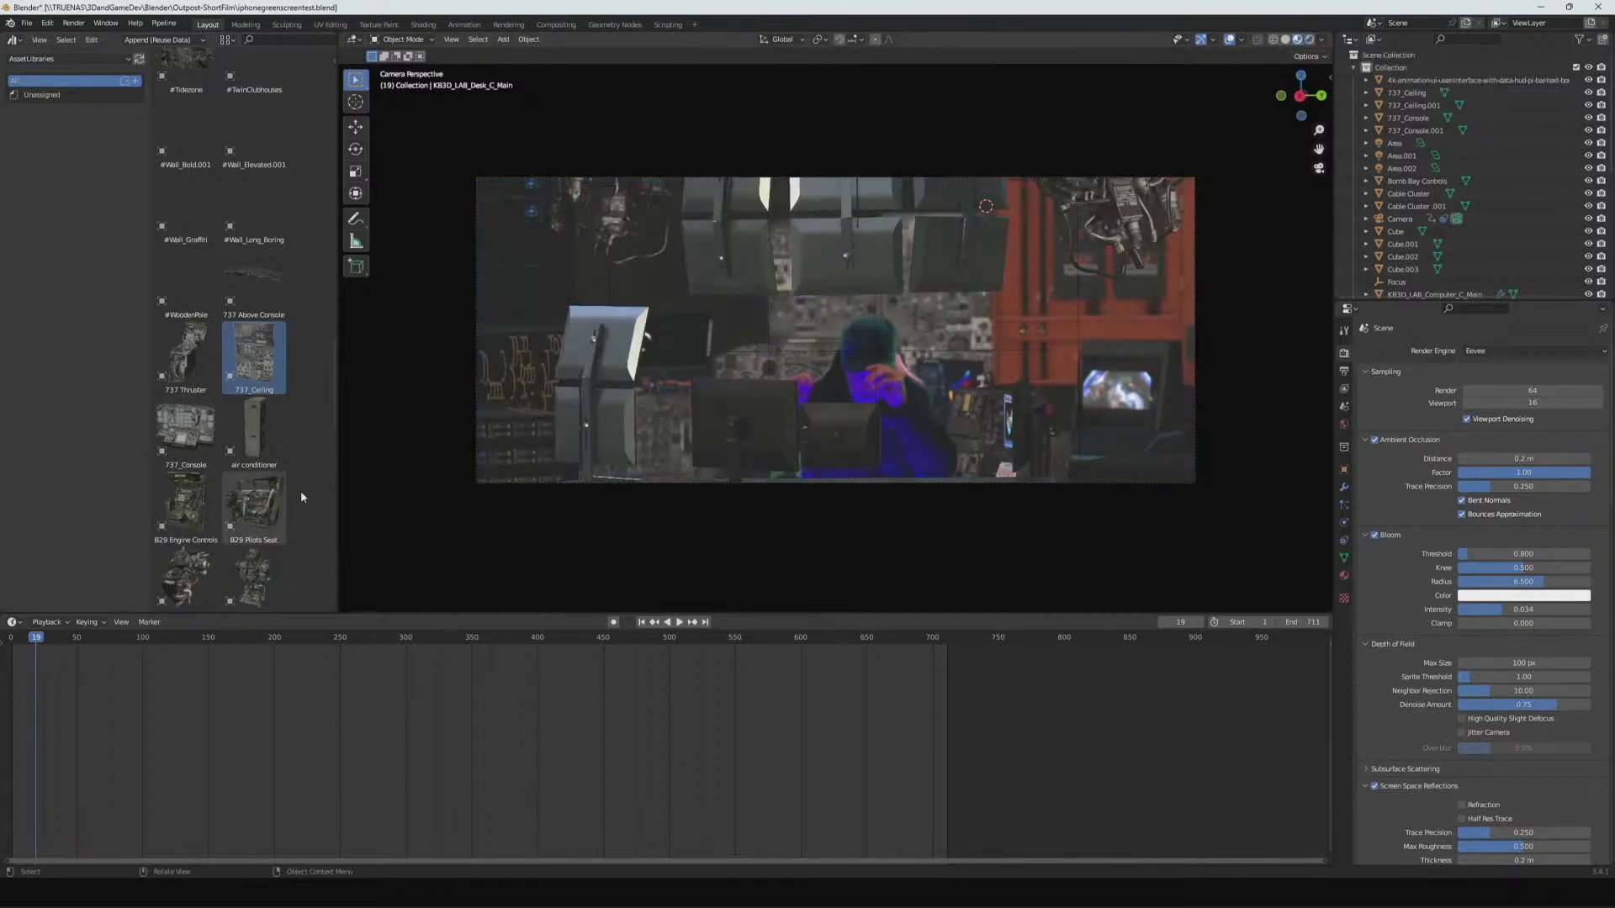
drag(185, 505, 701, 310)
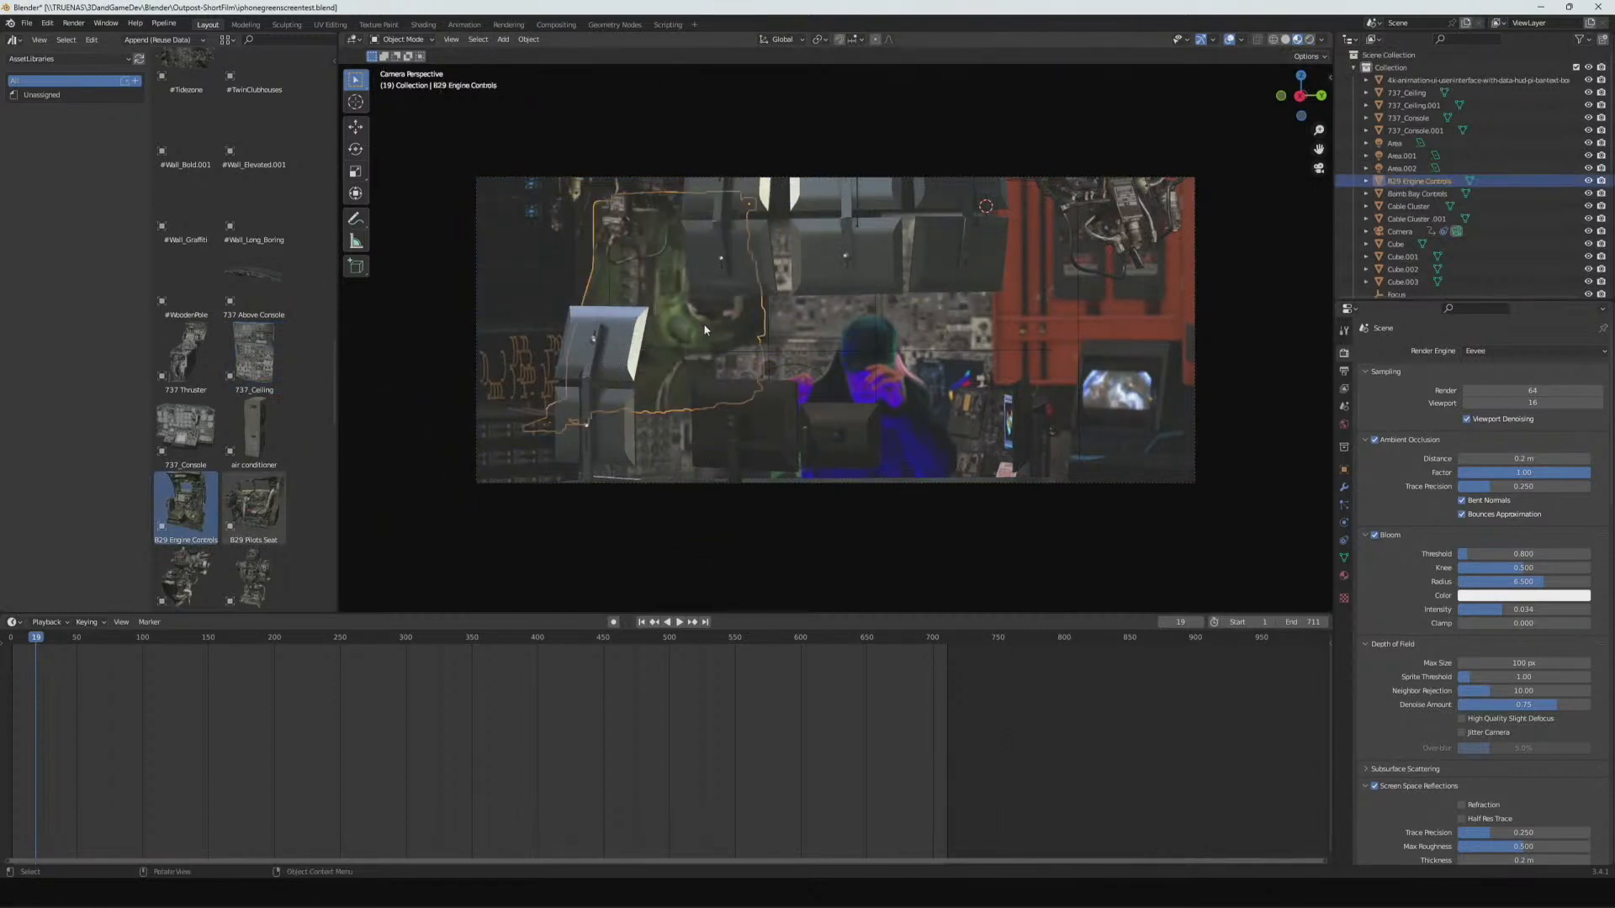
drag(701, 324, 710, 315)
- Move the B29 Engine Controls about -1.5 m along global X and shift it slightly in the negative direction along global Y
key(g)
key(x)
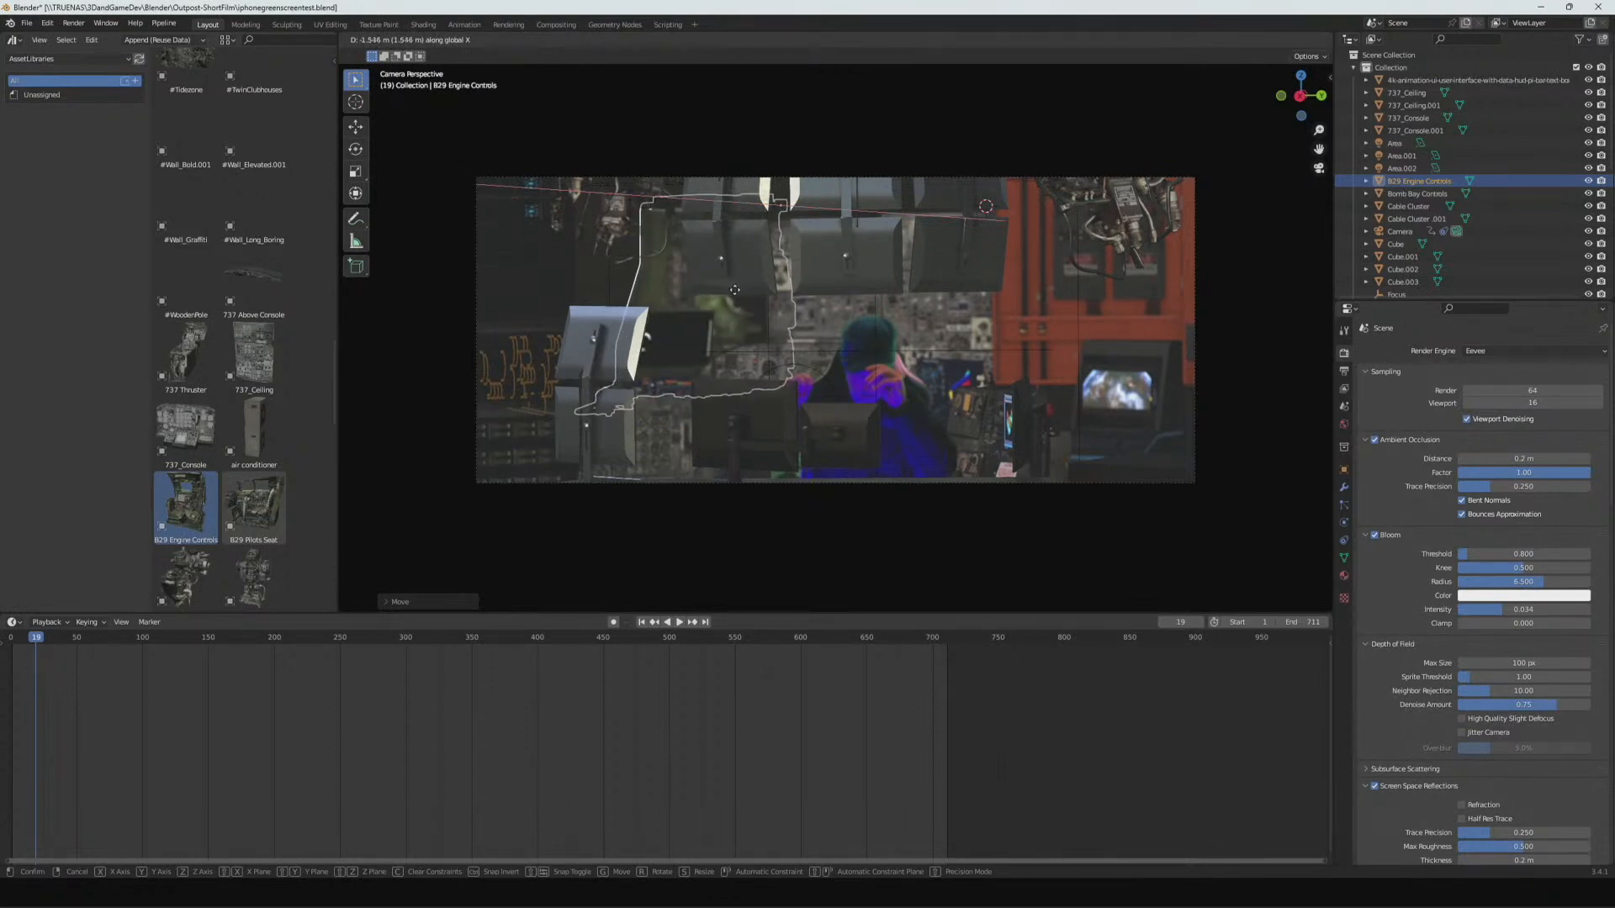
click(735, 295)
key(g)
key(y)
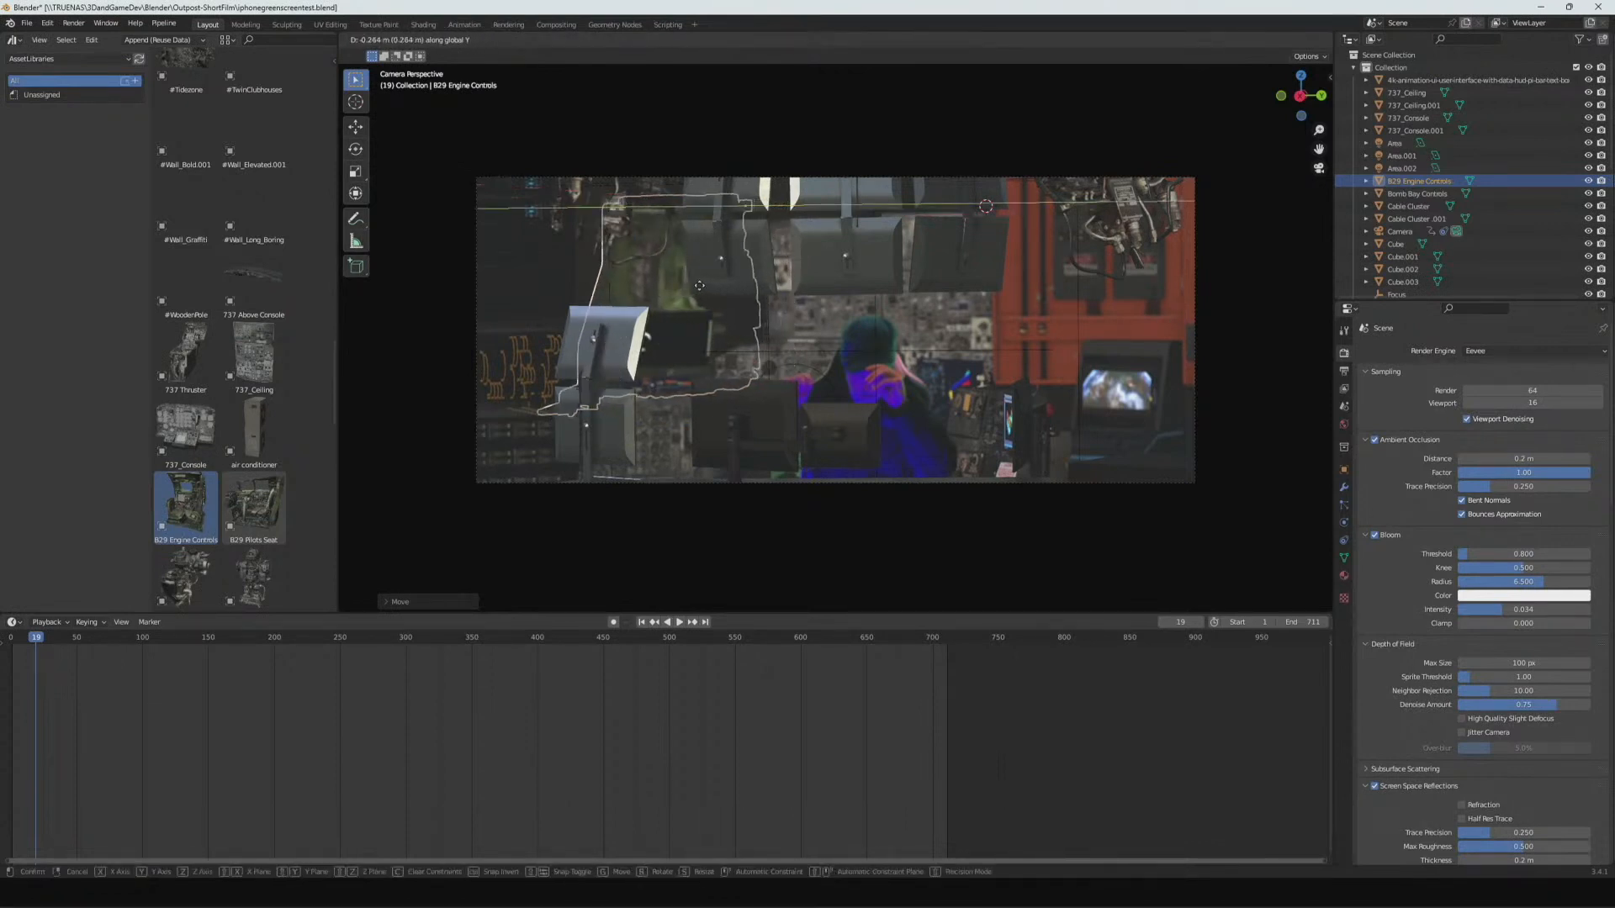
click(713, 285)
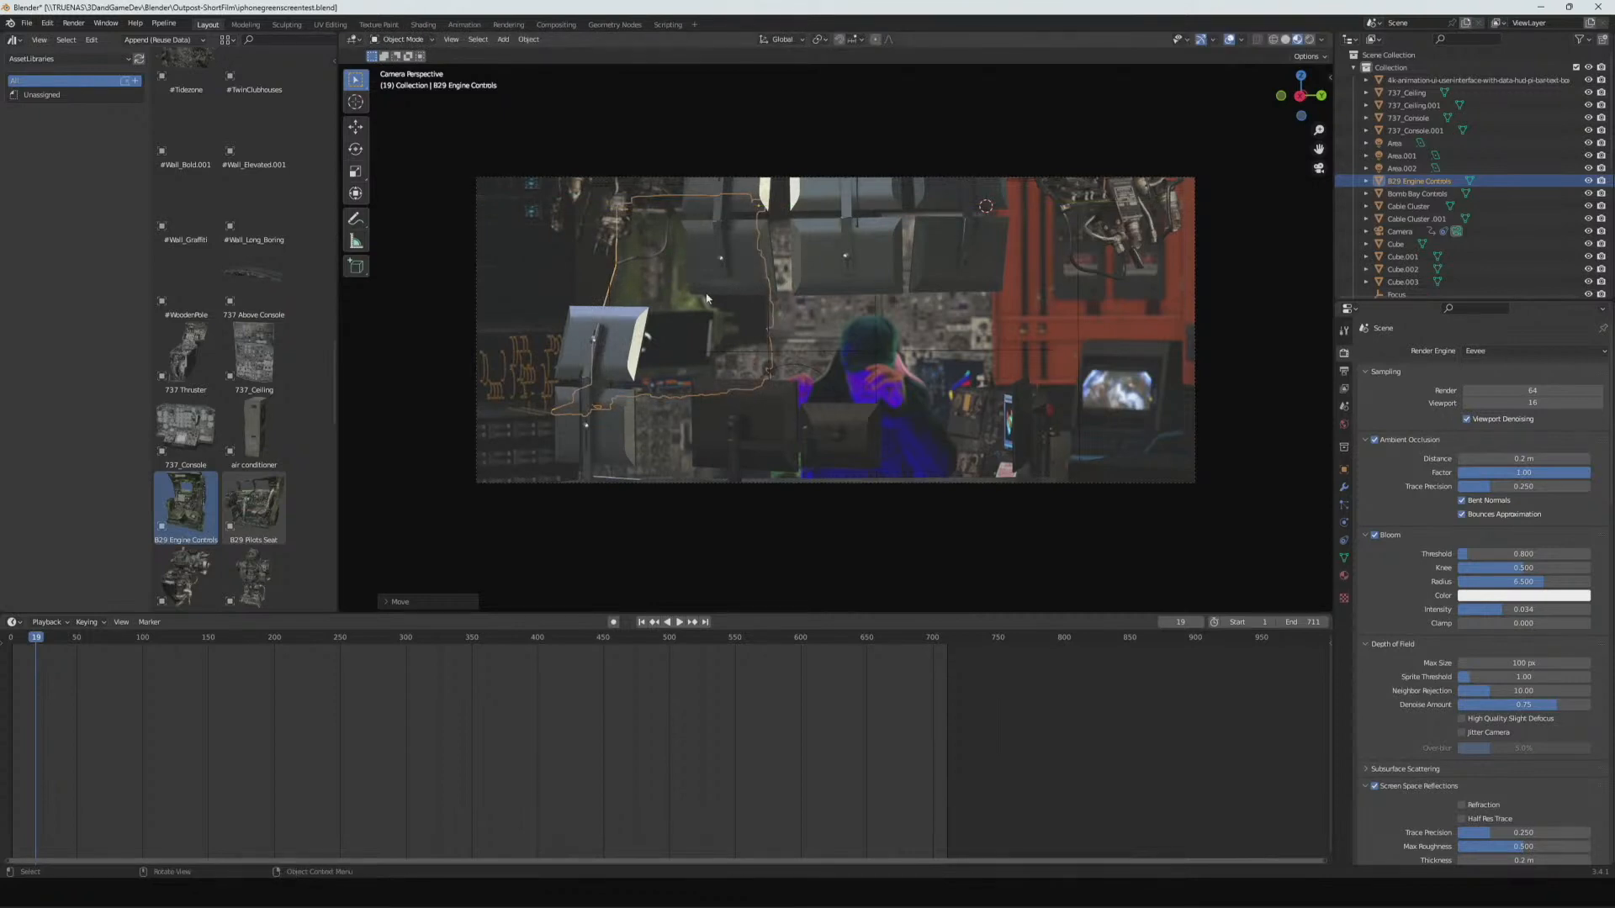
- Rotate the B29 Engine Controls about -87° around global Z and move it along global X toward the camera
key(r)
key(z)
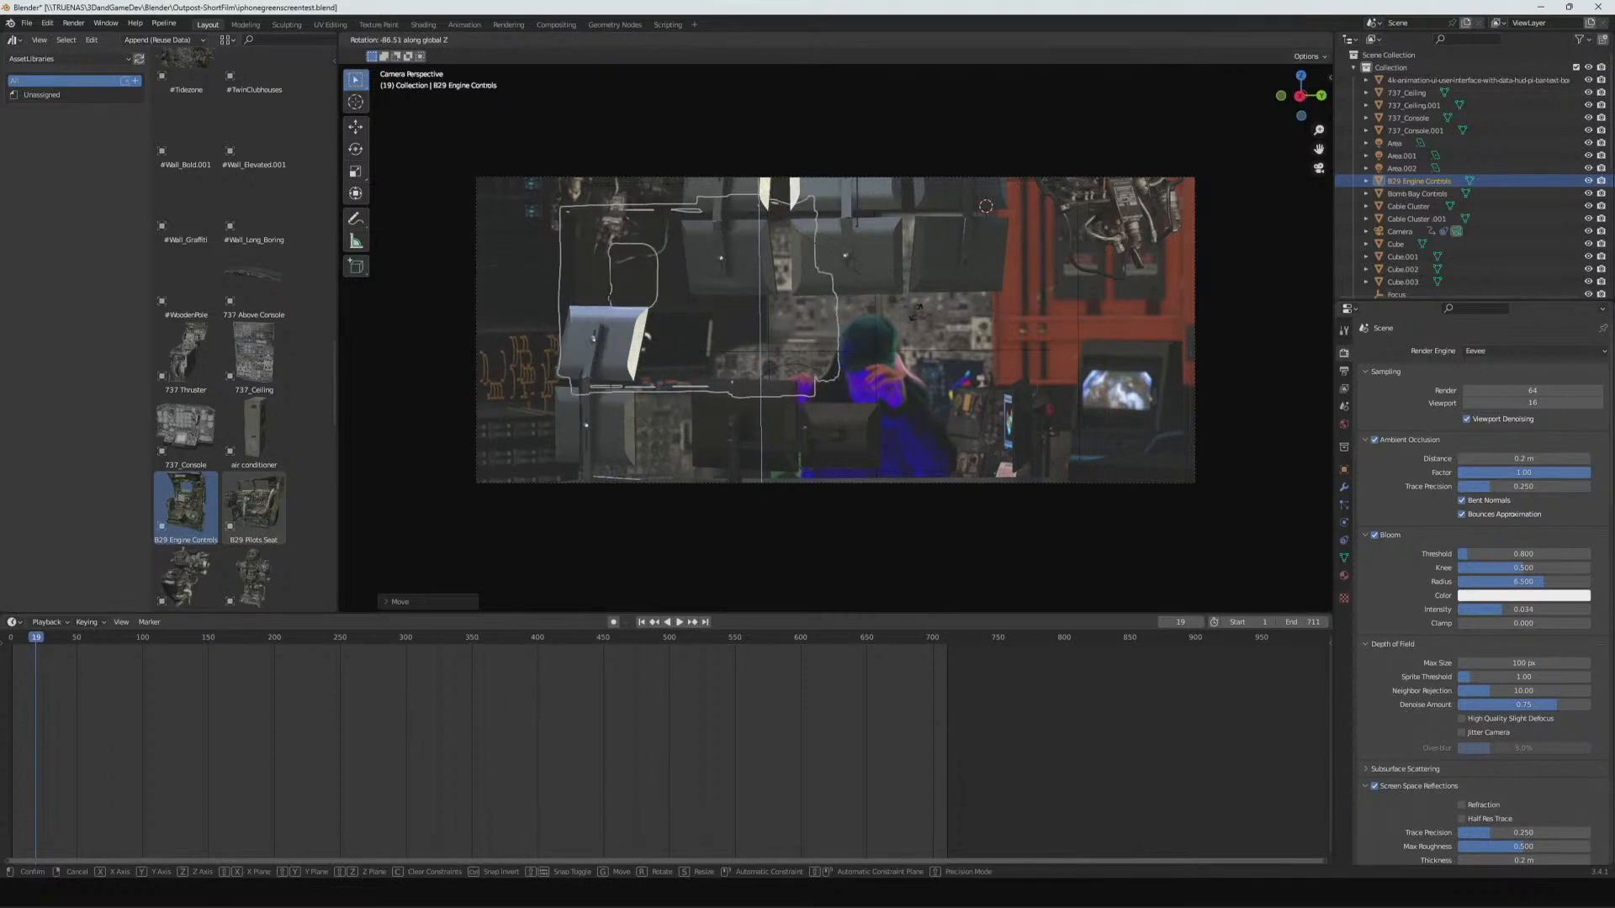
click(921, 317)
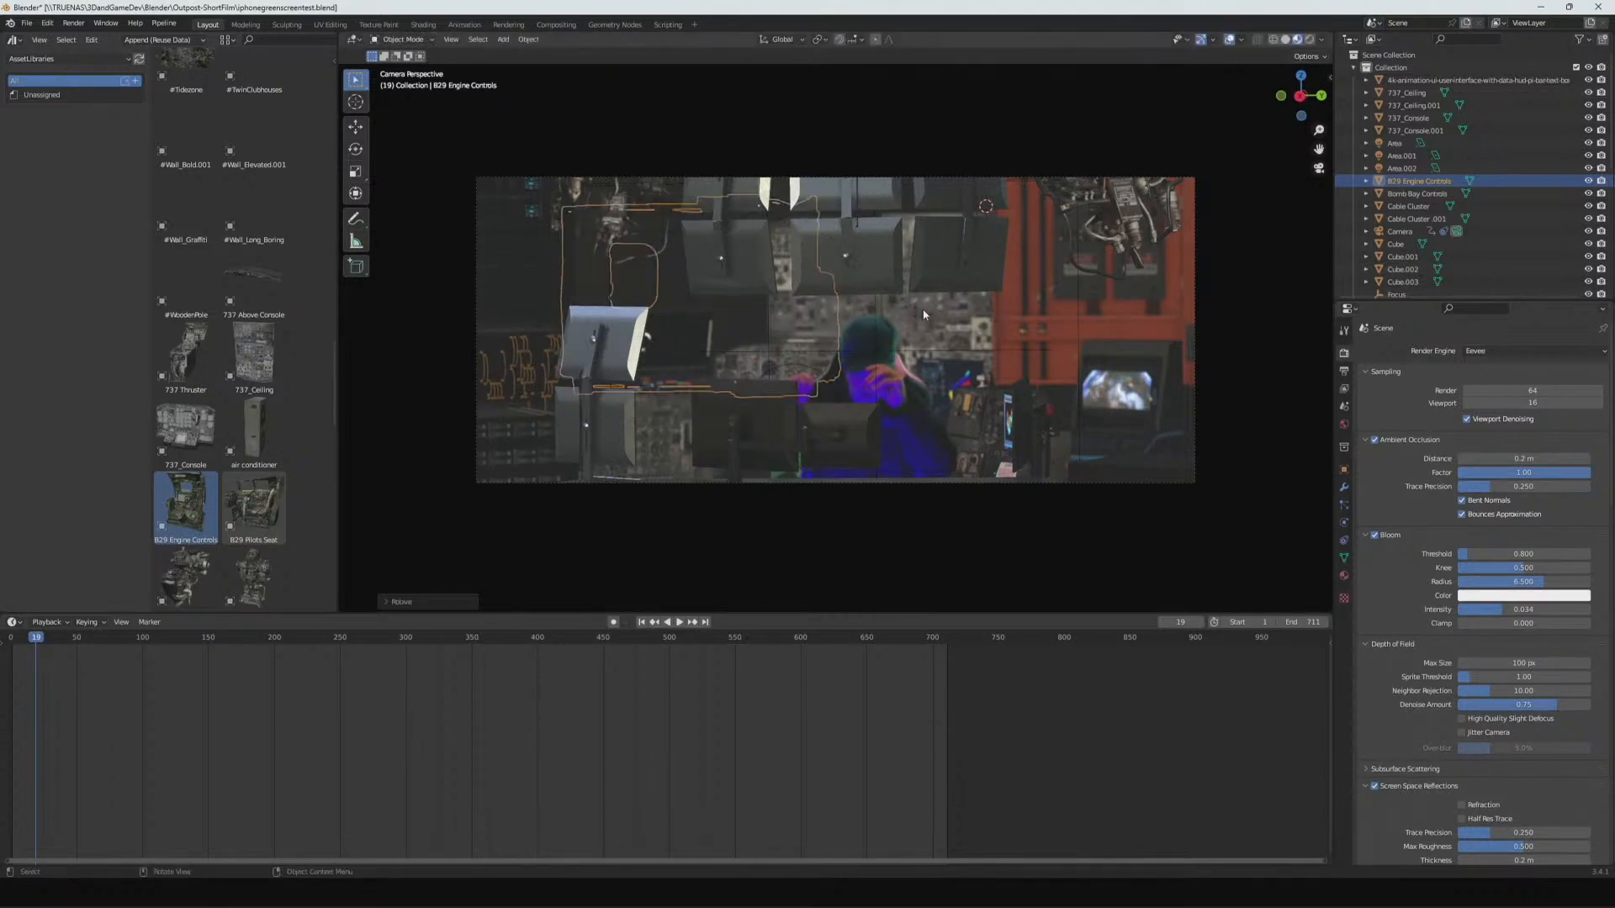
key(g)
key(y)
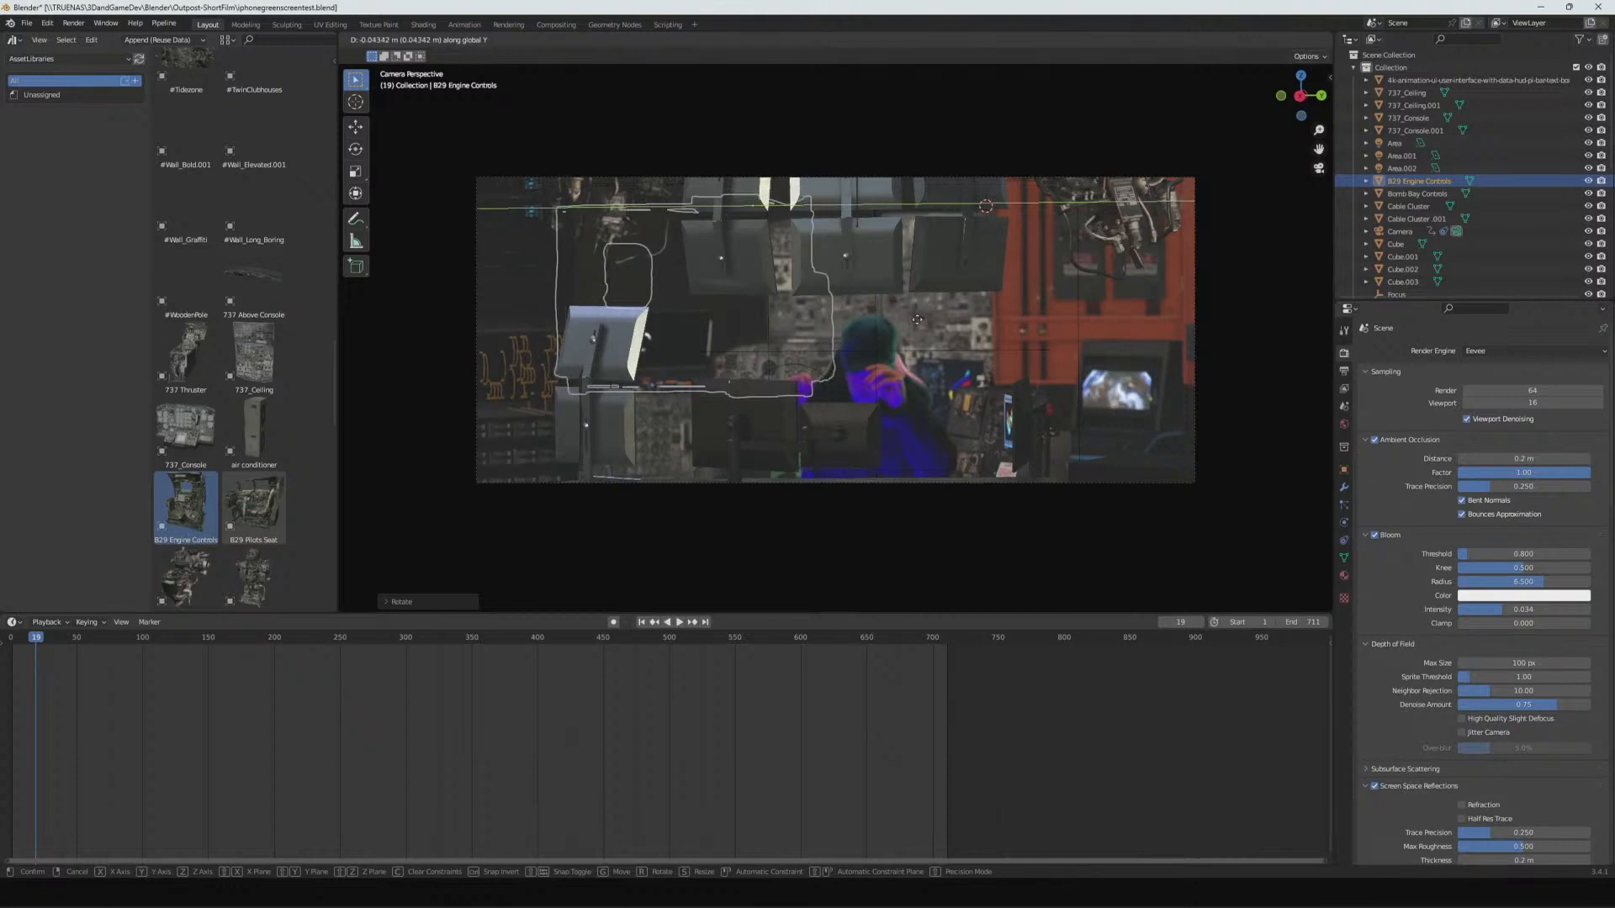
key(x)
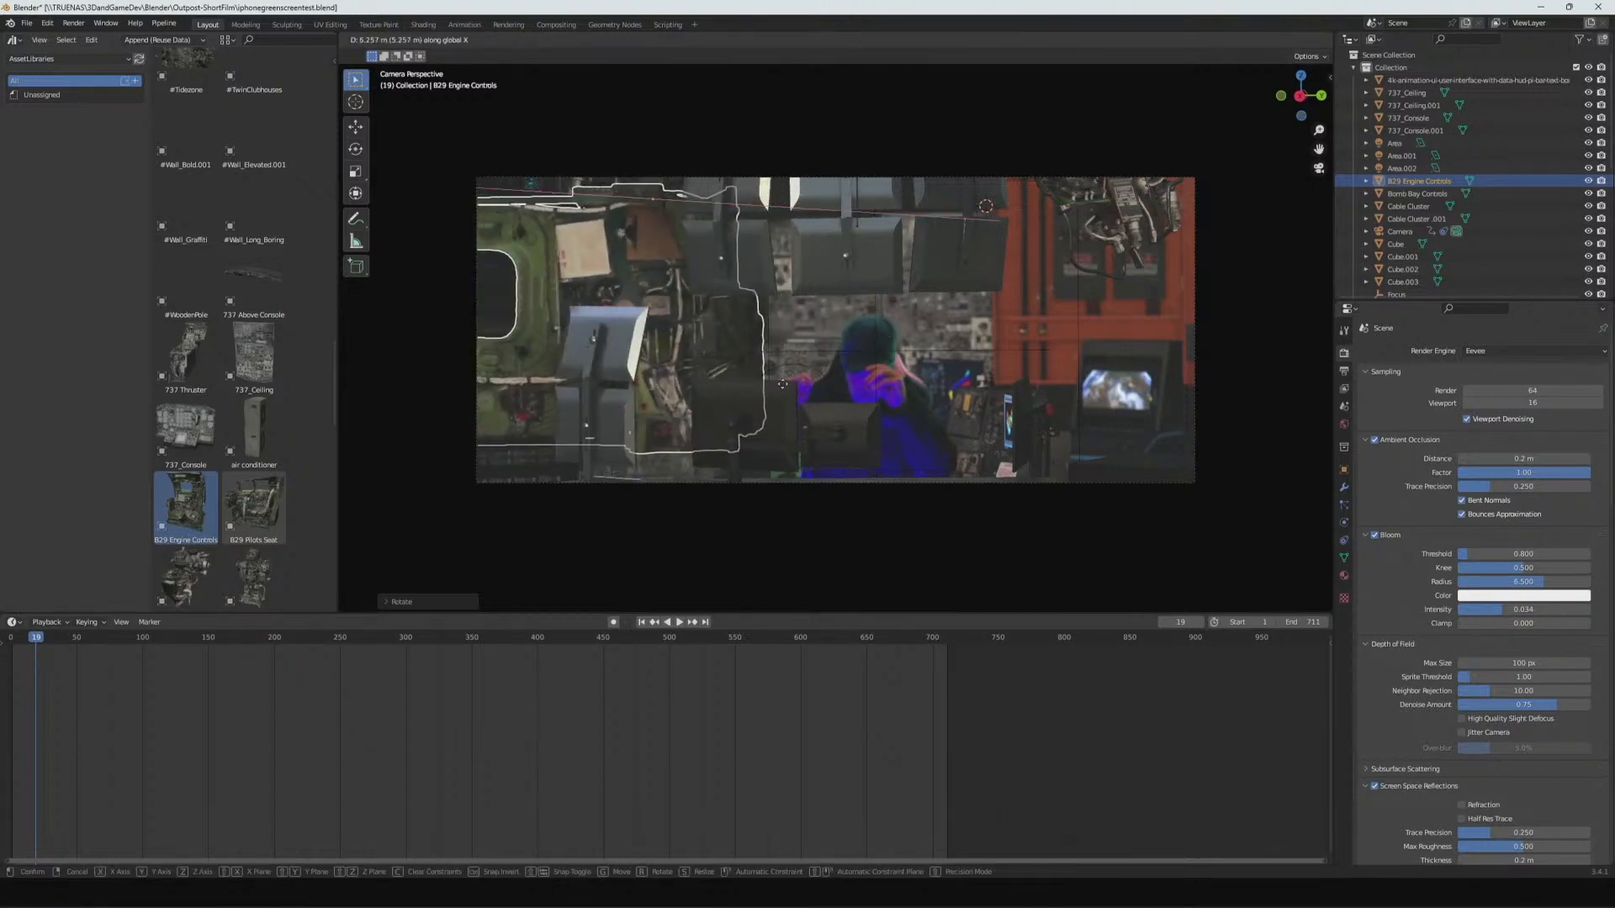
click(762, 385)
- Push the B29 Engine Controls back along global X behind the monitors and move it about -0.6 m along global Y
key(g)
key(y)
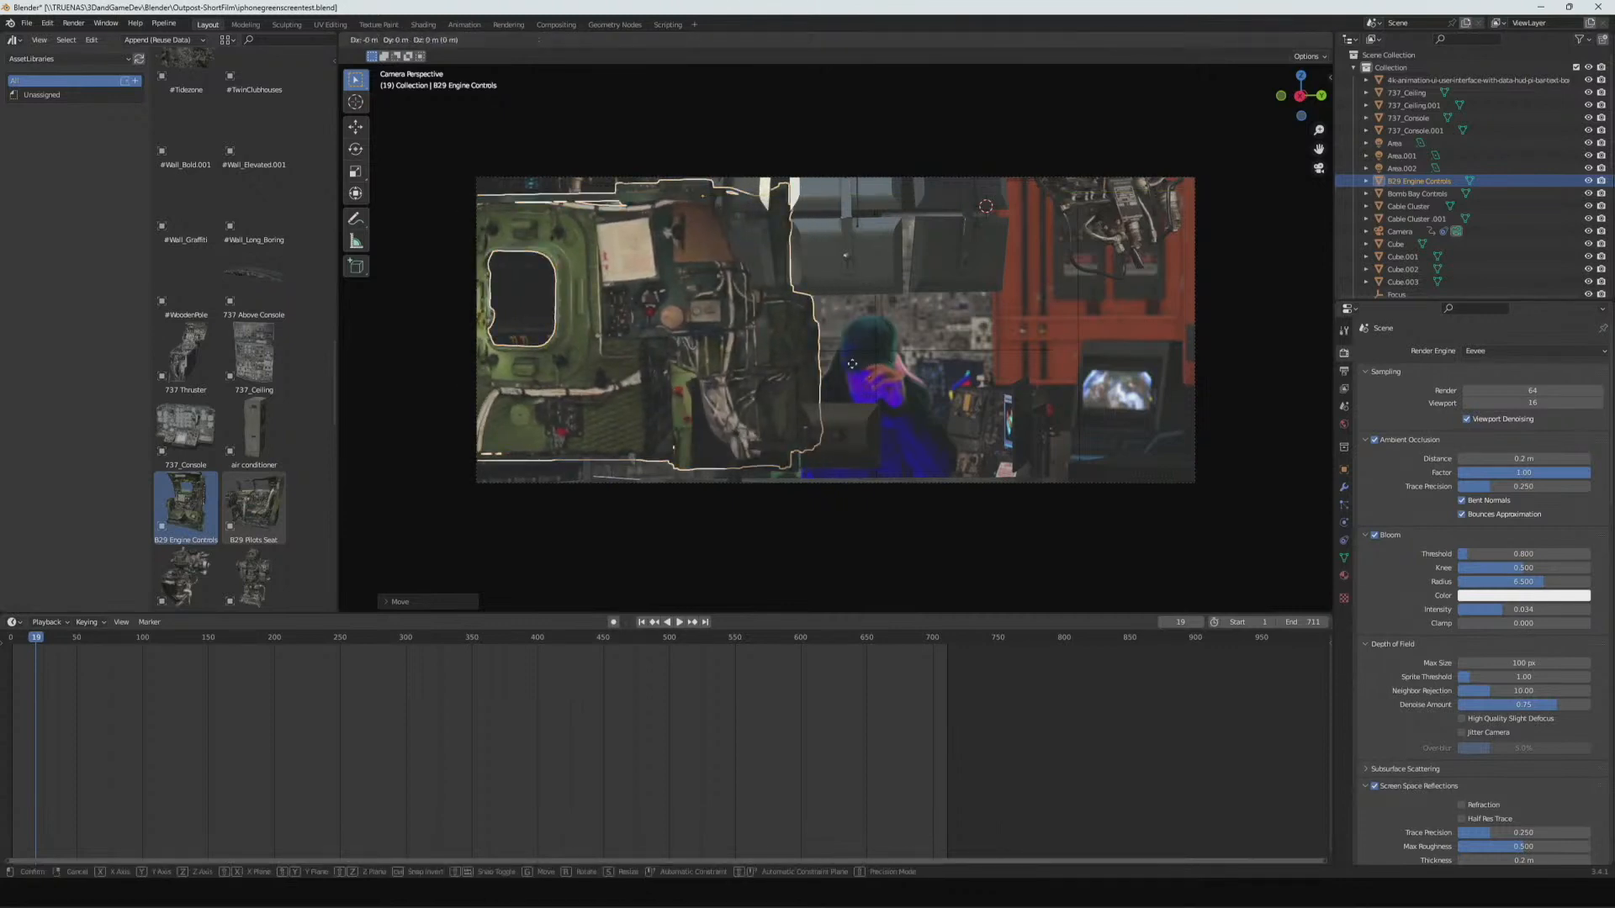
key(x)
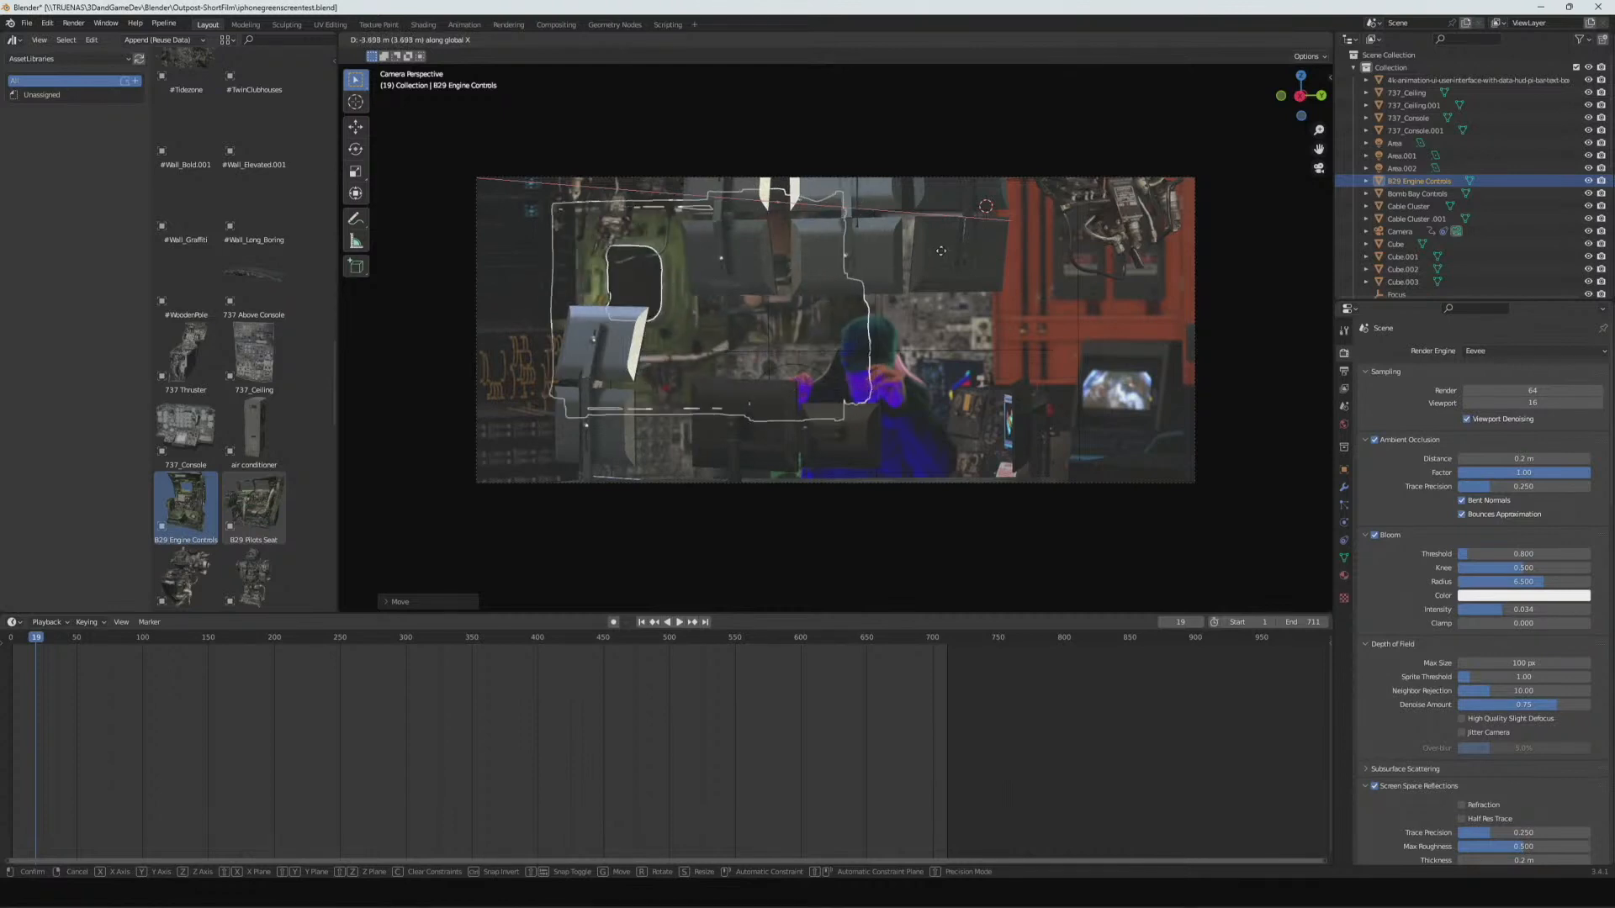
click(955, 242)
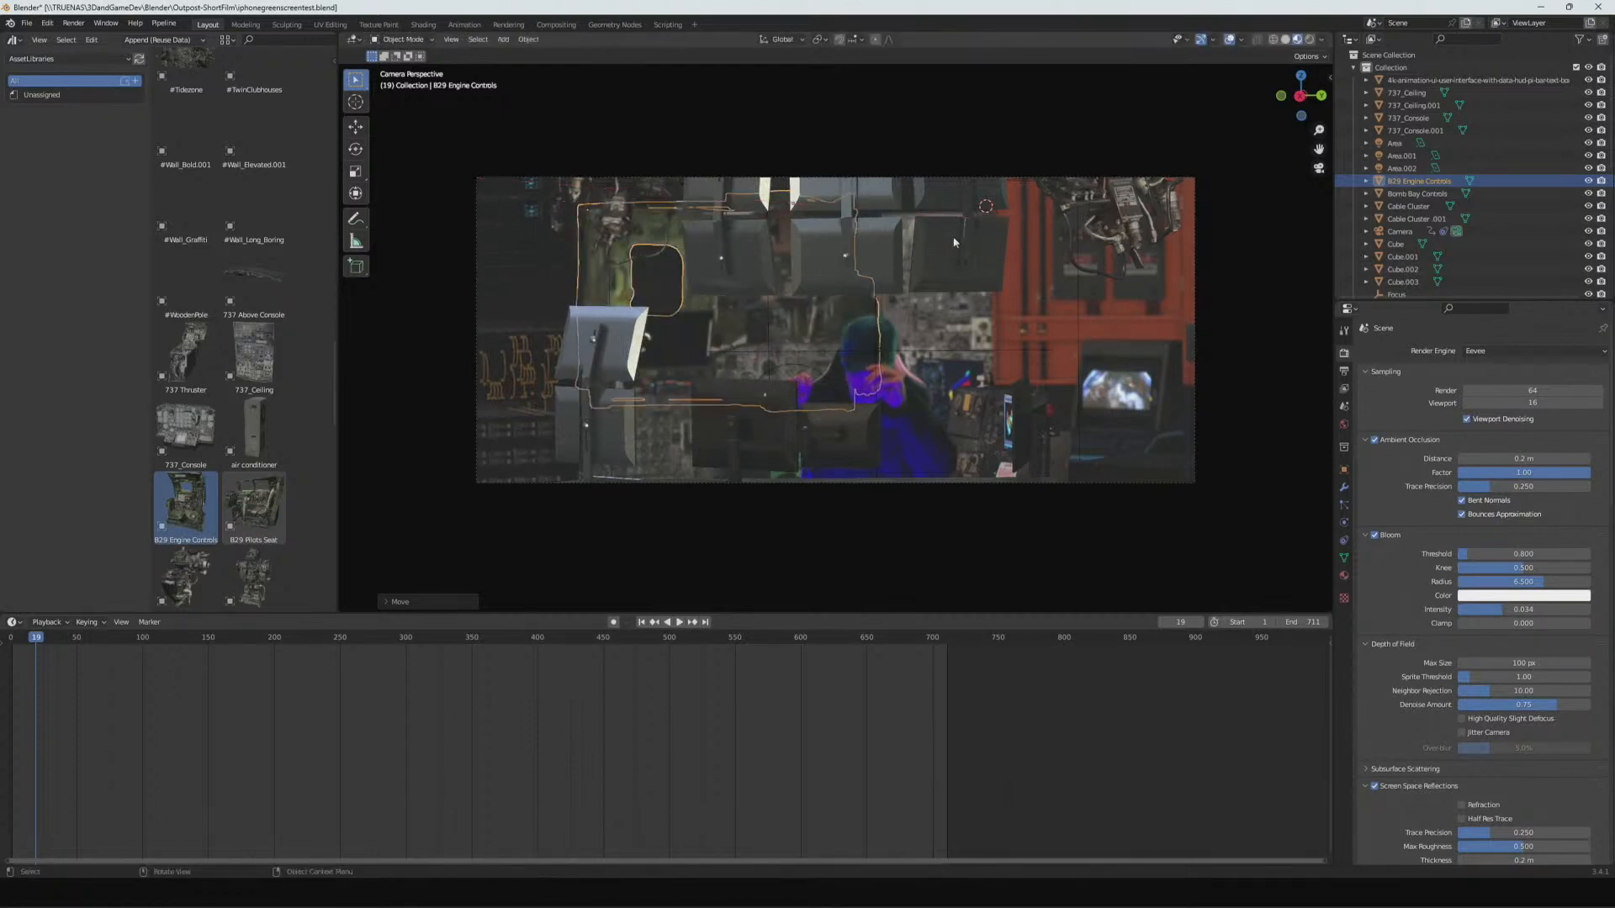
key(g)
key(y)
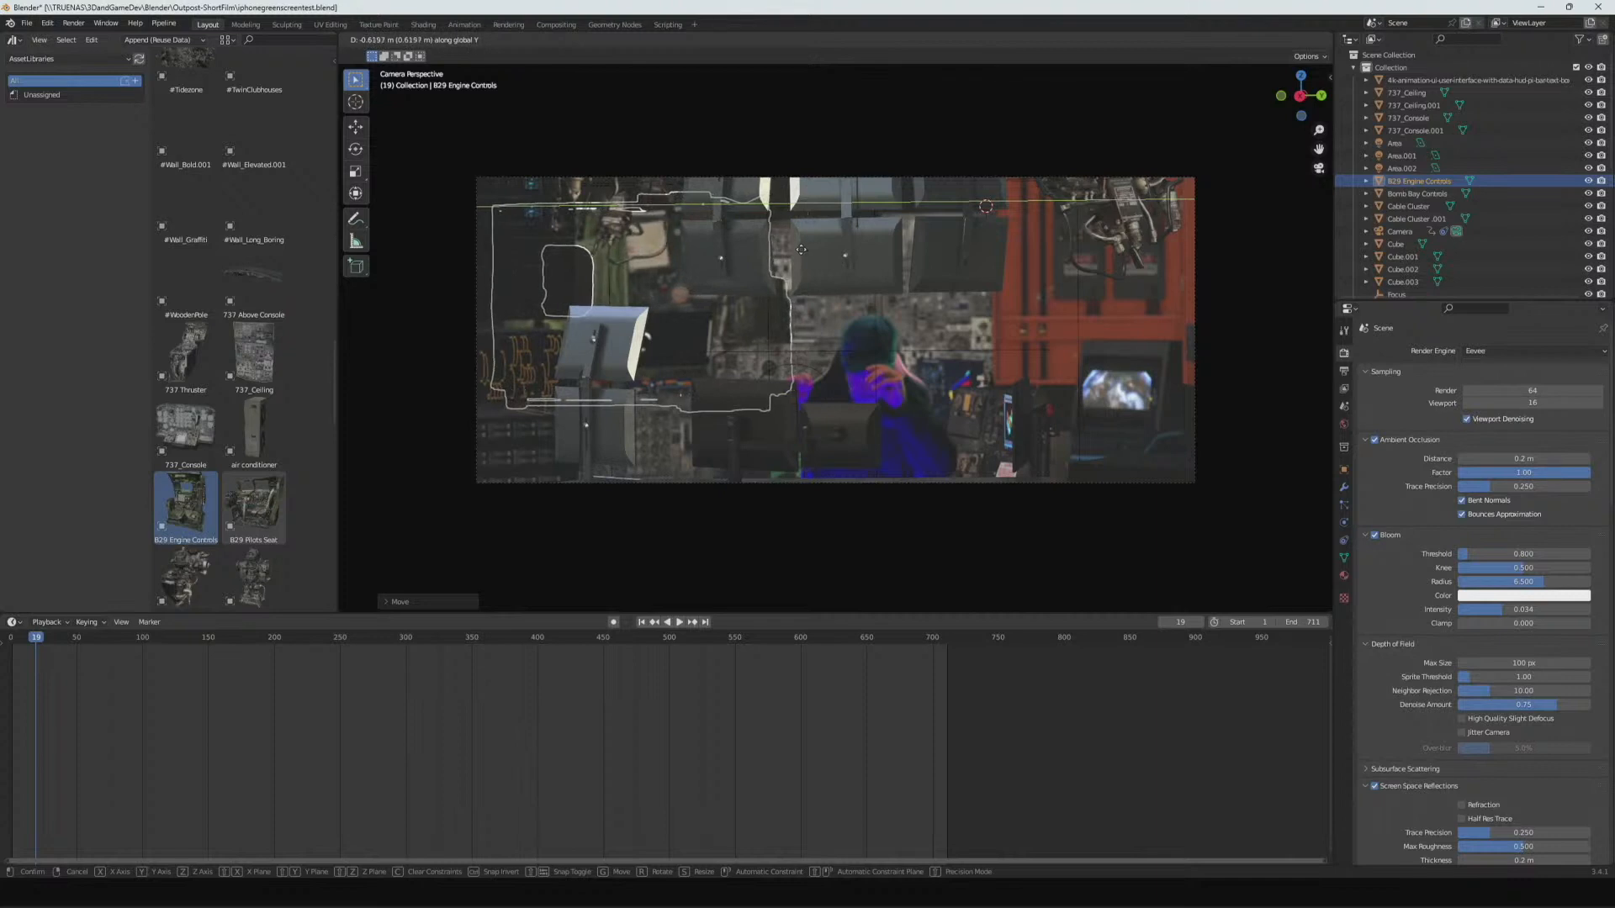
click(794, 248)
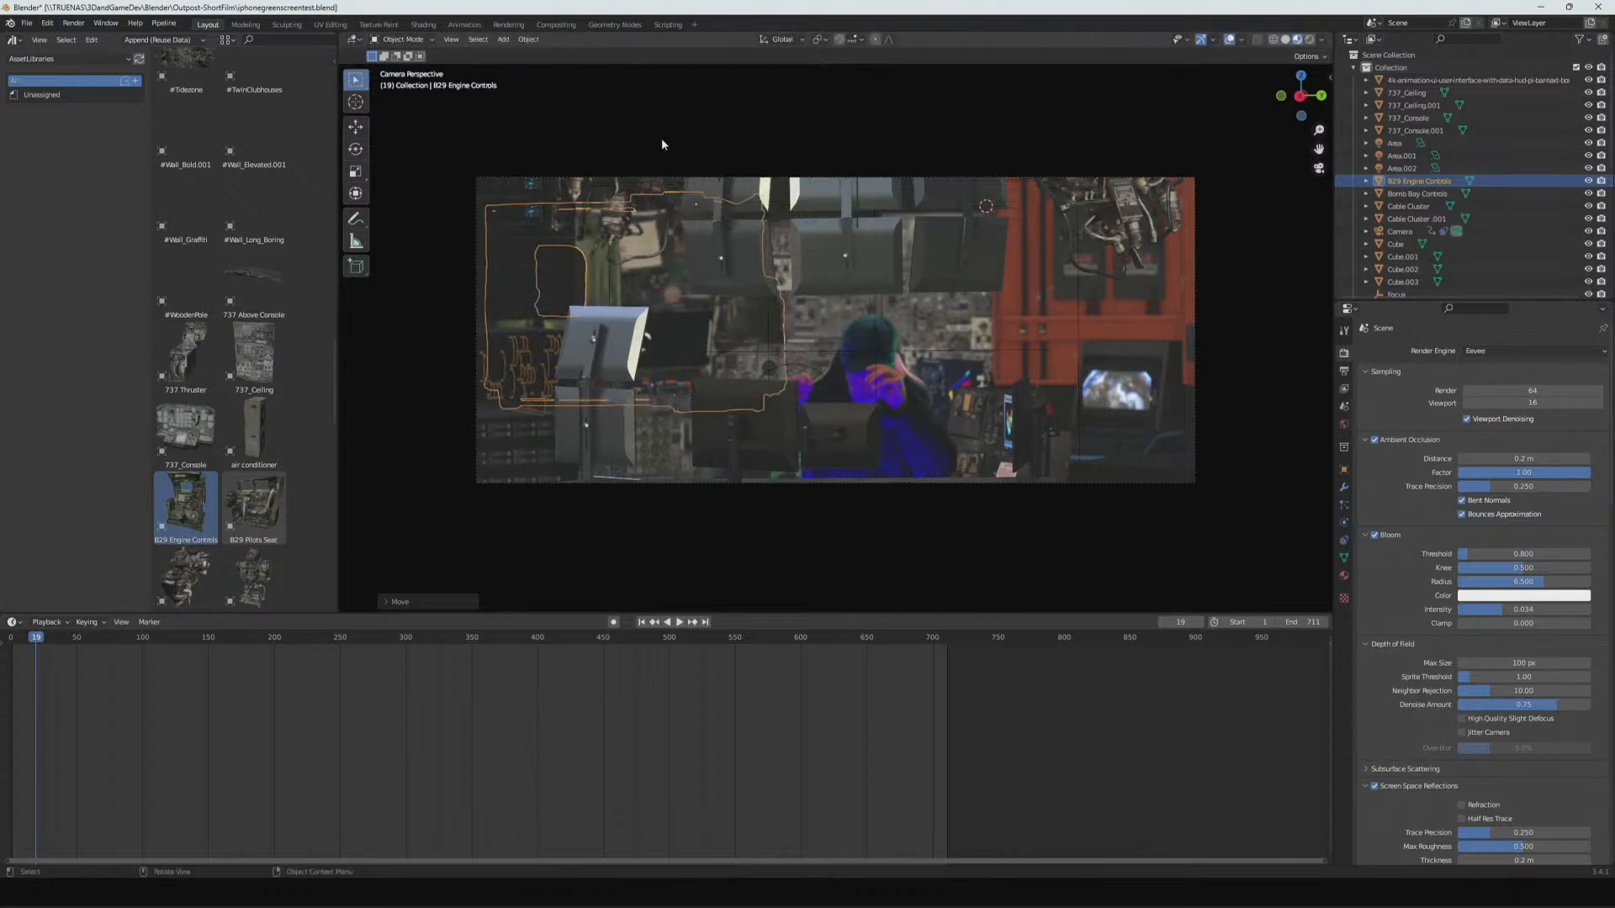
- Deselect everything, play the animation through the camera from frame 442, and save the file
key(alt+a)
mouse_move(627, 338)
middle_down()
mouse_move(724, 404)
mouse_move(657, 406)
mouse_move(622, 372)
mouse_move(617, 446)
mouse_move(642, 451)
mouse_move(692, 368)
mouse_move(607, 338)
middle_up()
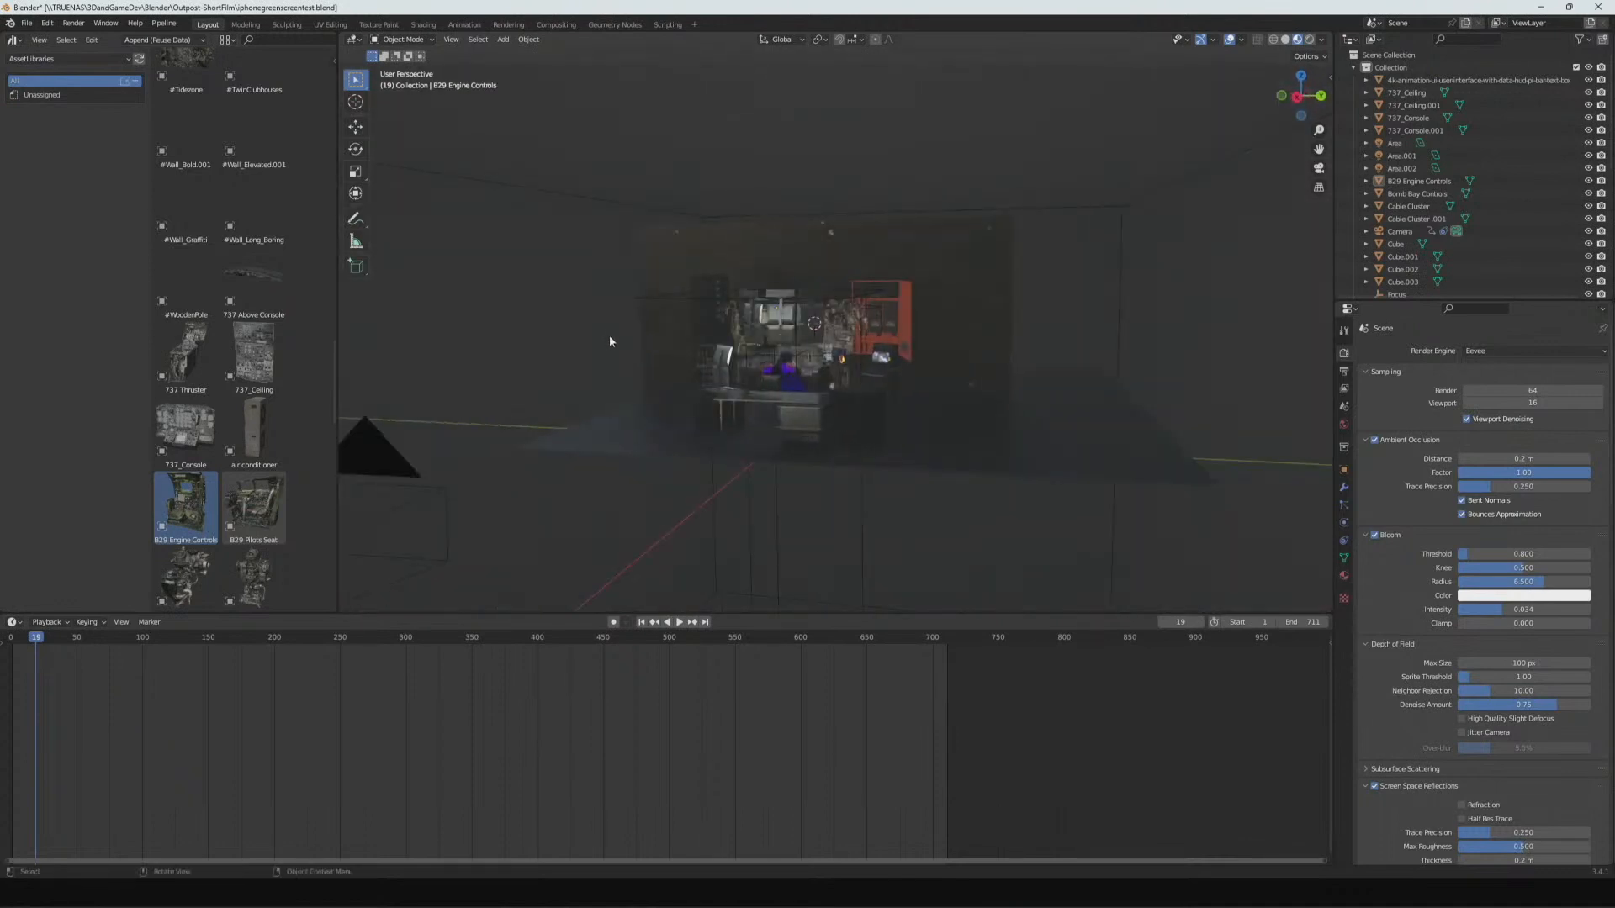
key(KP_0)
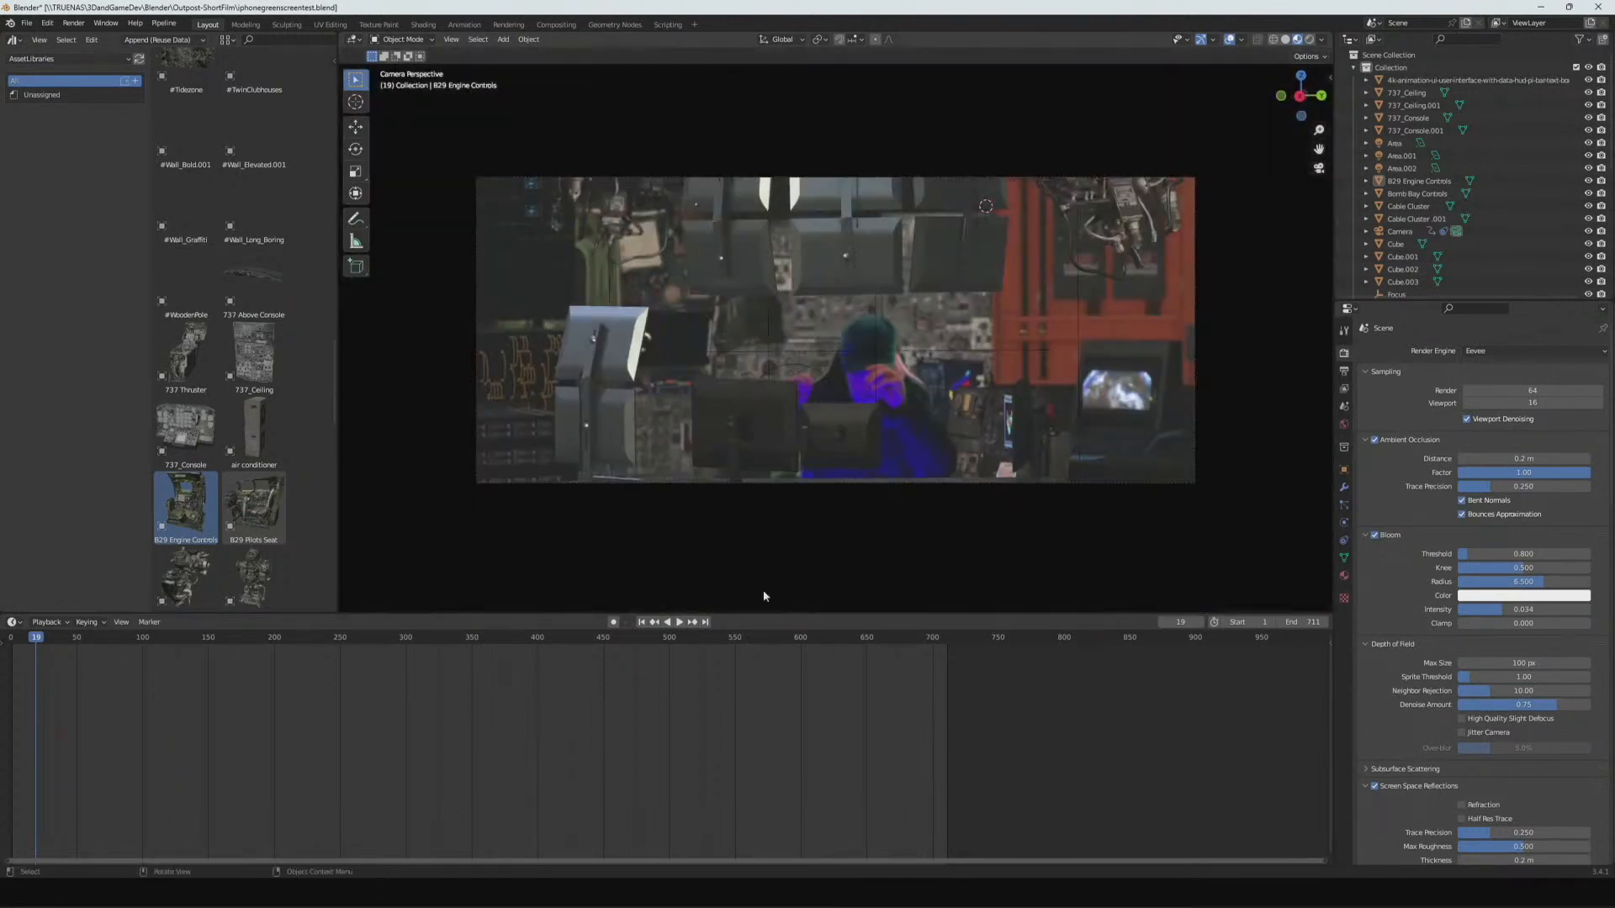
click(593, 636)
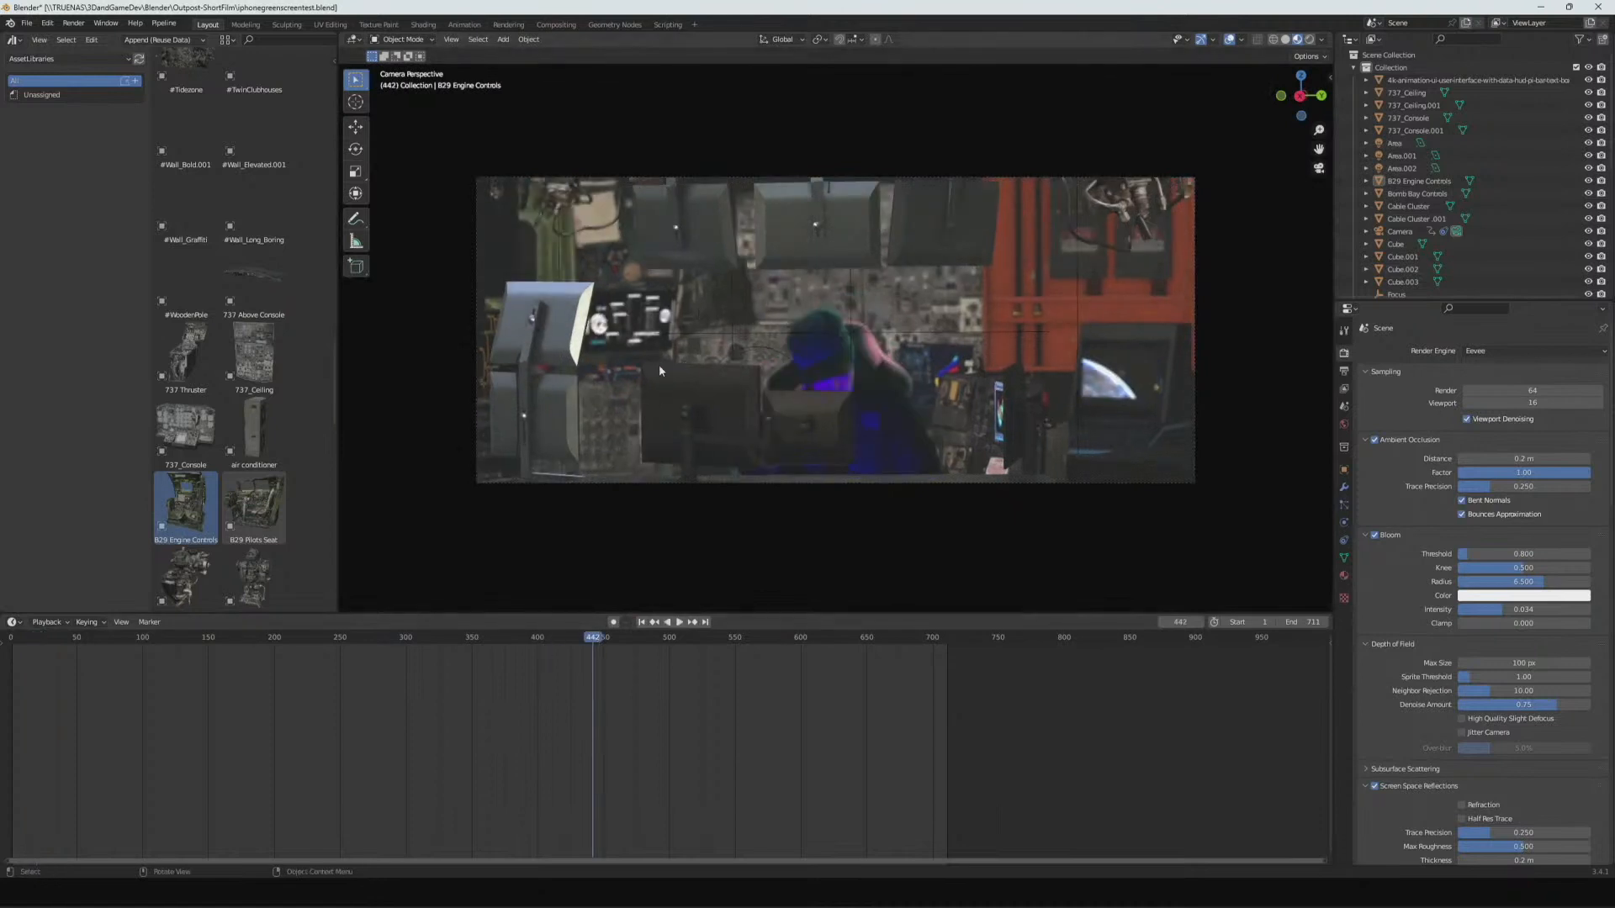
key(space)
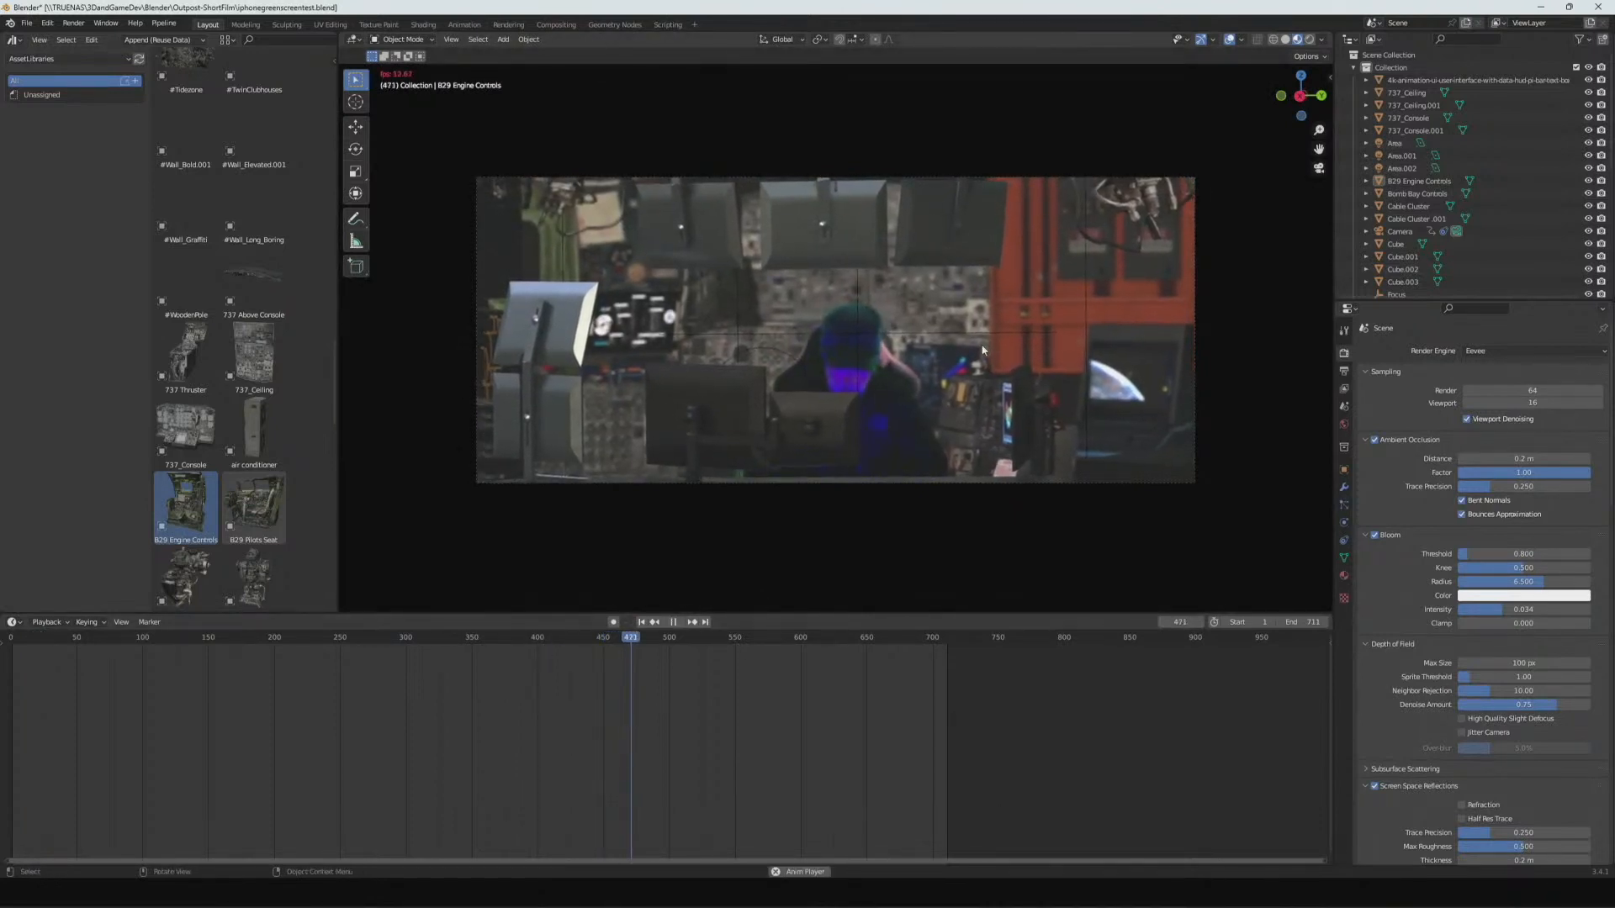
key(ctrl+s)
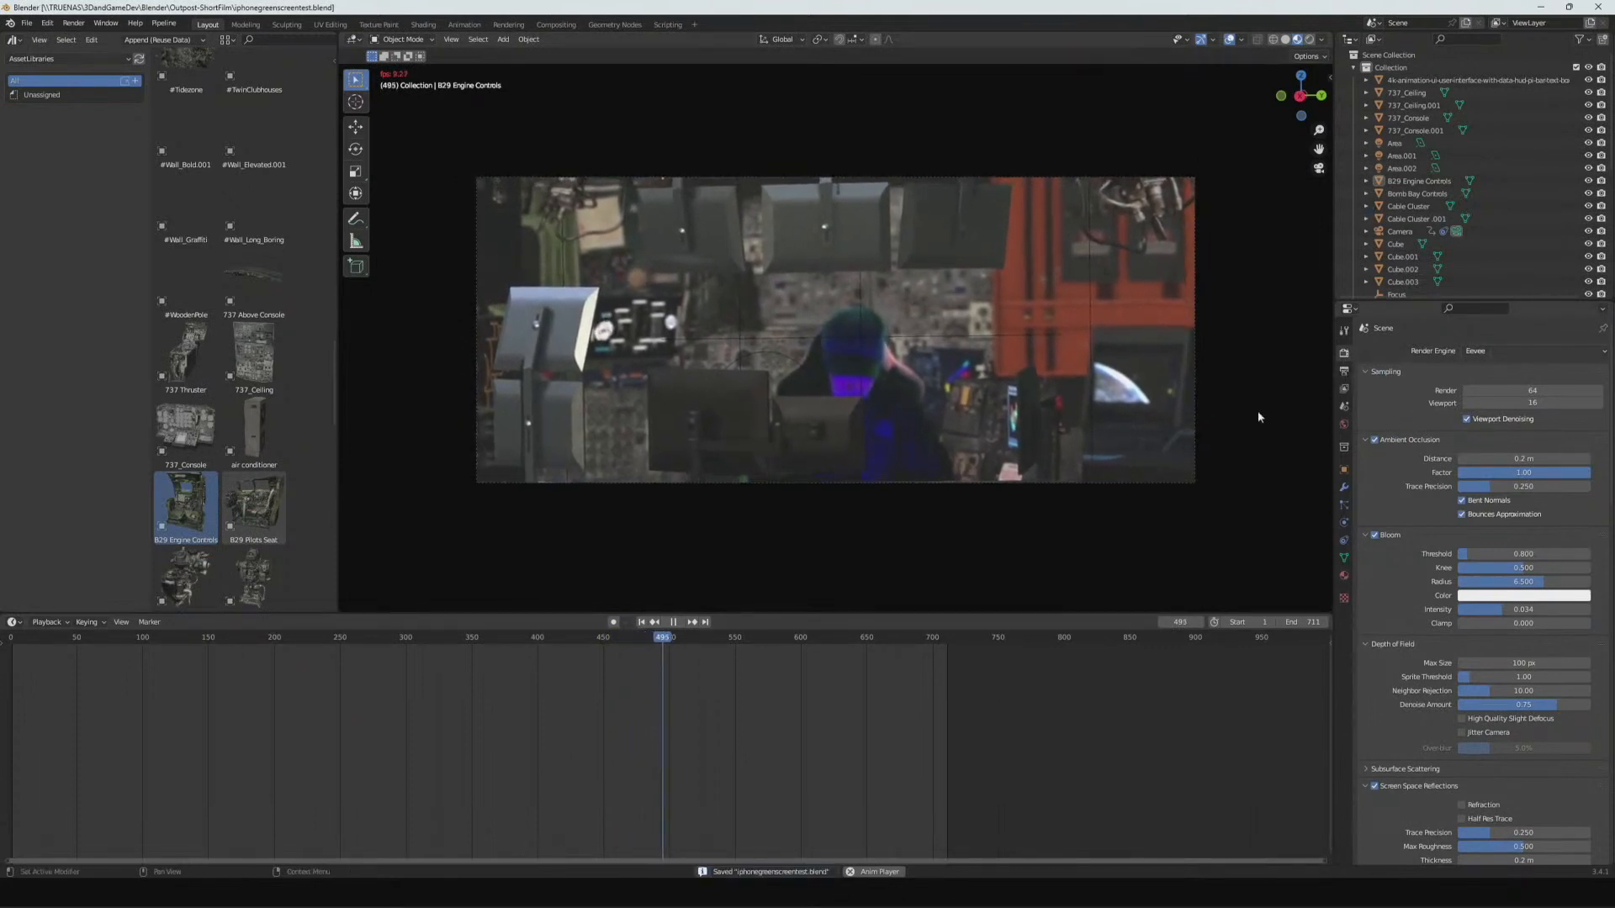
key(space)
- Set the render engine to Cycles and show the camera view in rendered shading
click(1513, 351)
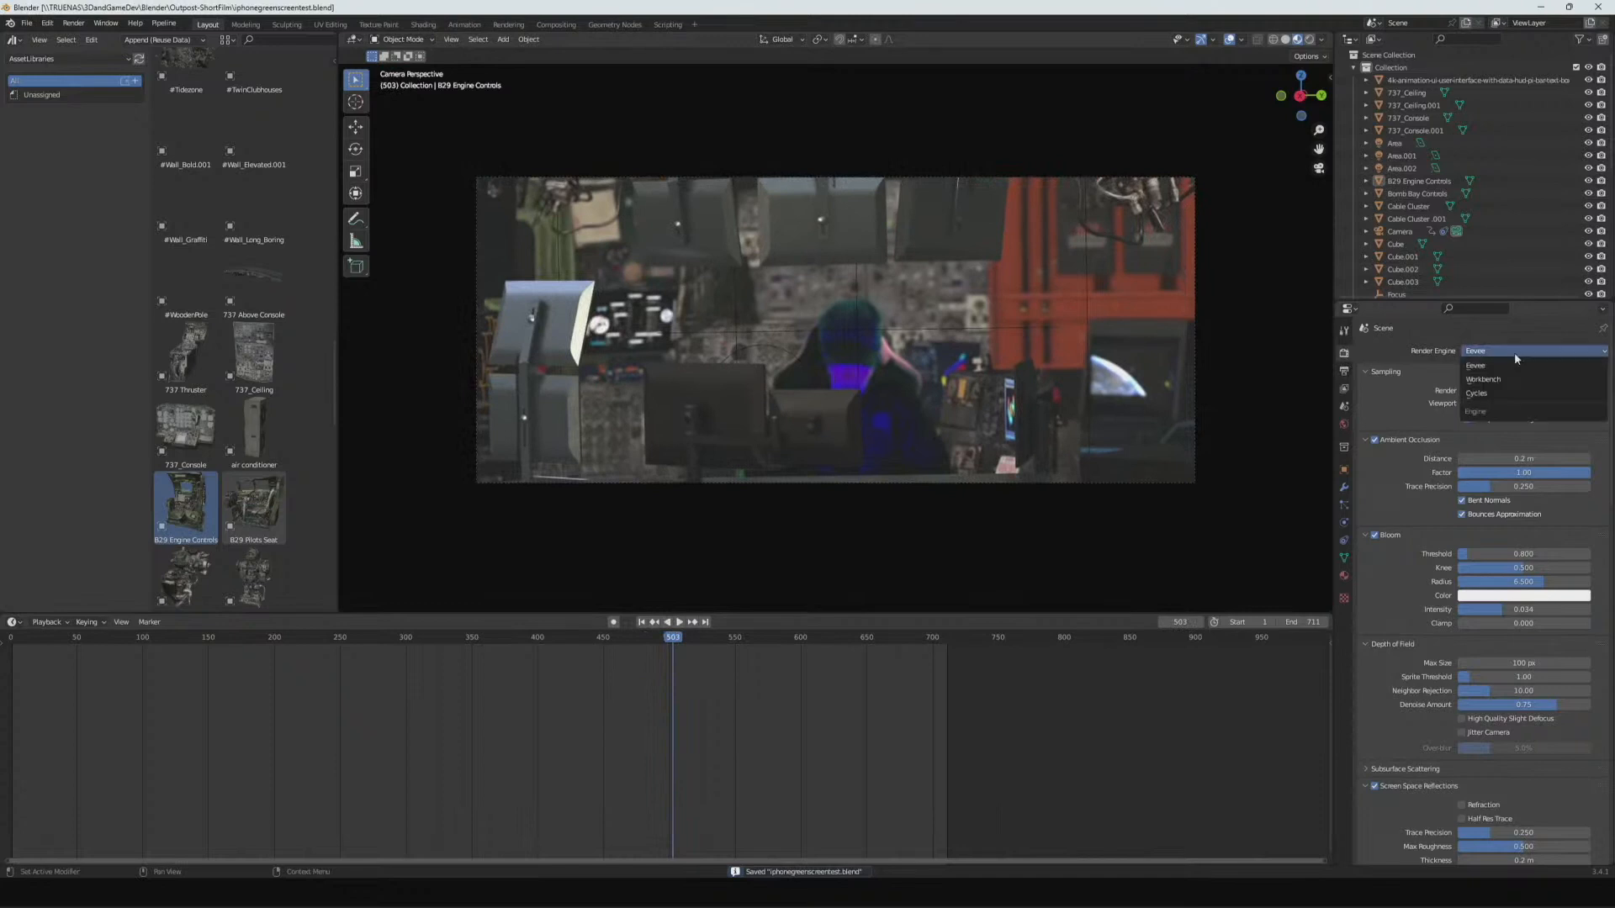
click(1500, 393)
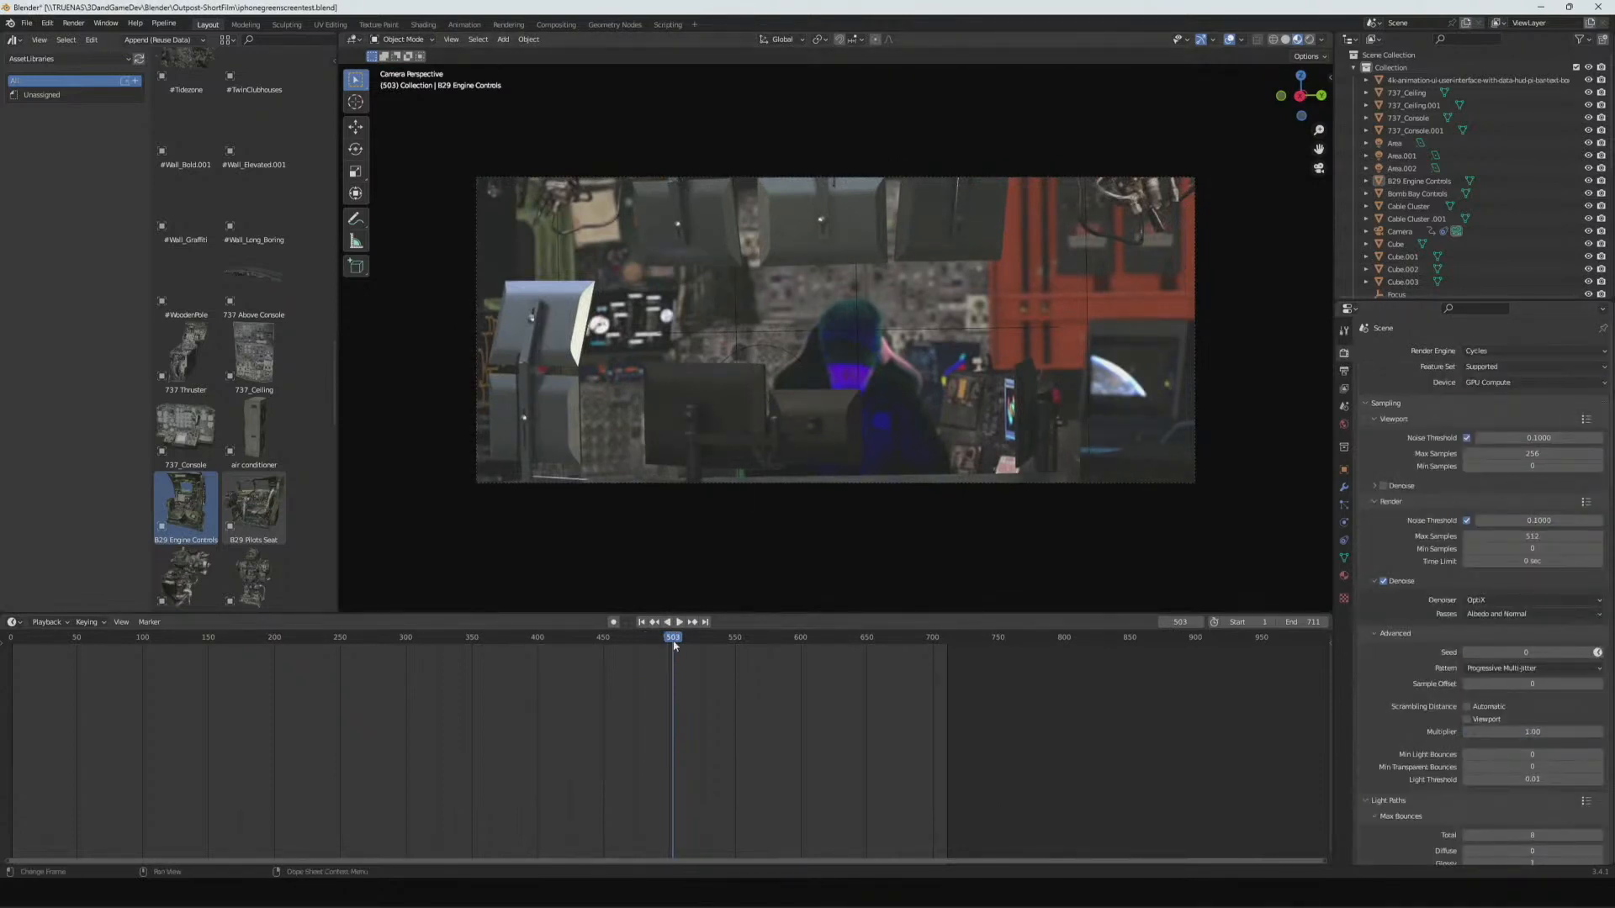
click(1308, 39)
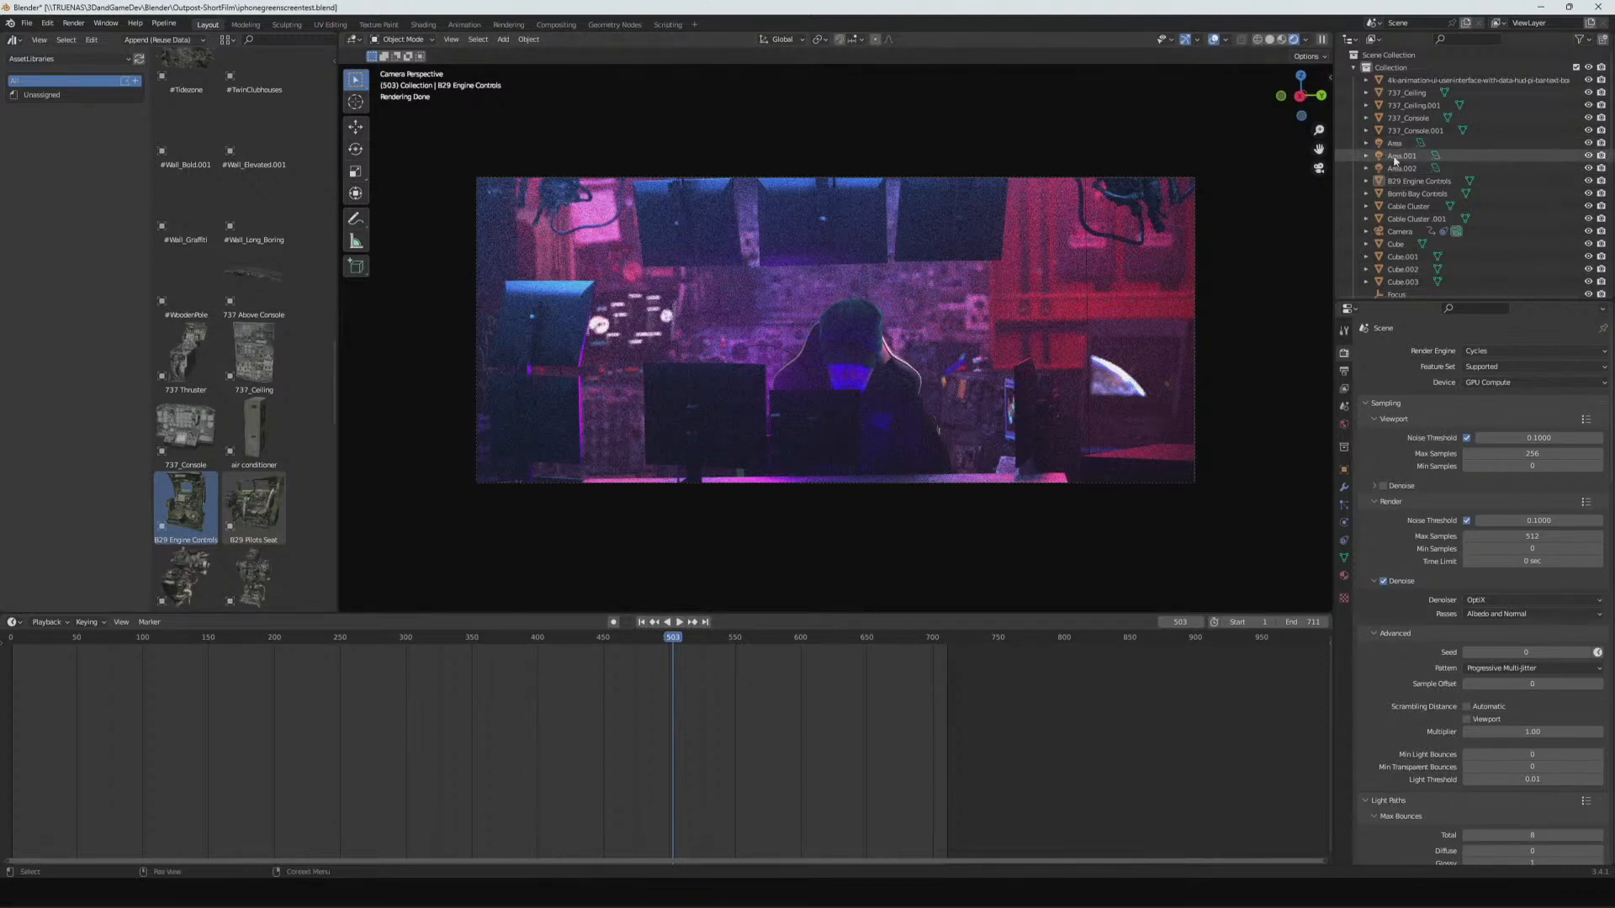
- Open the light settings of the Area.001 light and scrub the timeline back to frame 483
click(1397, 159)
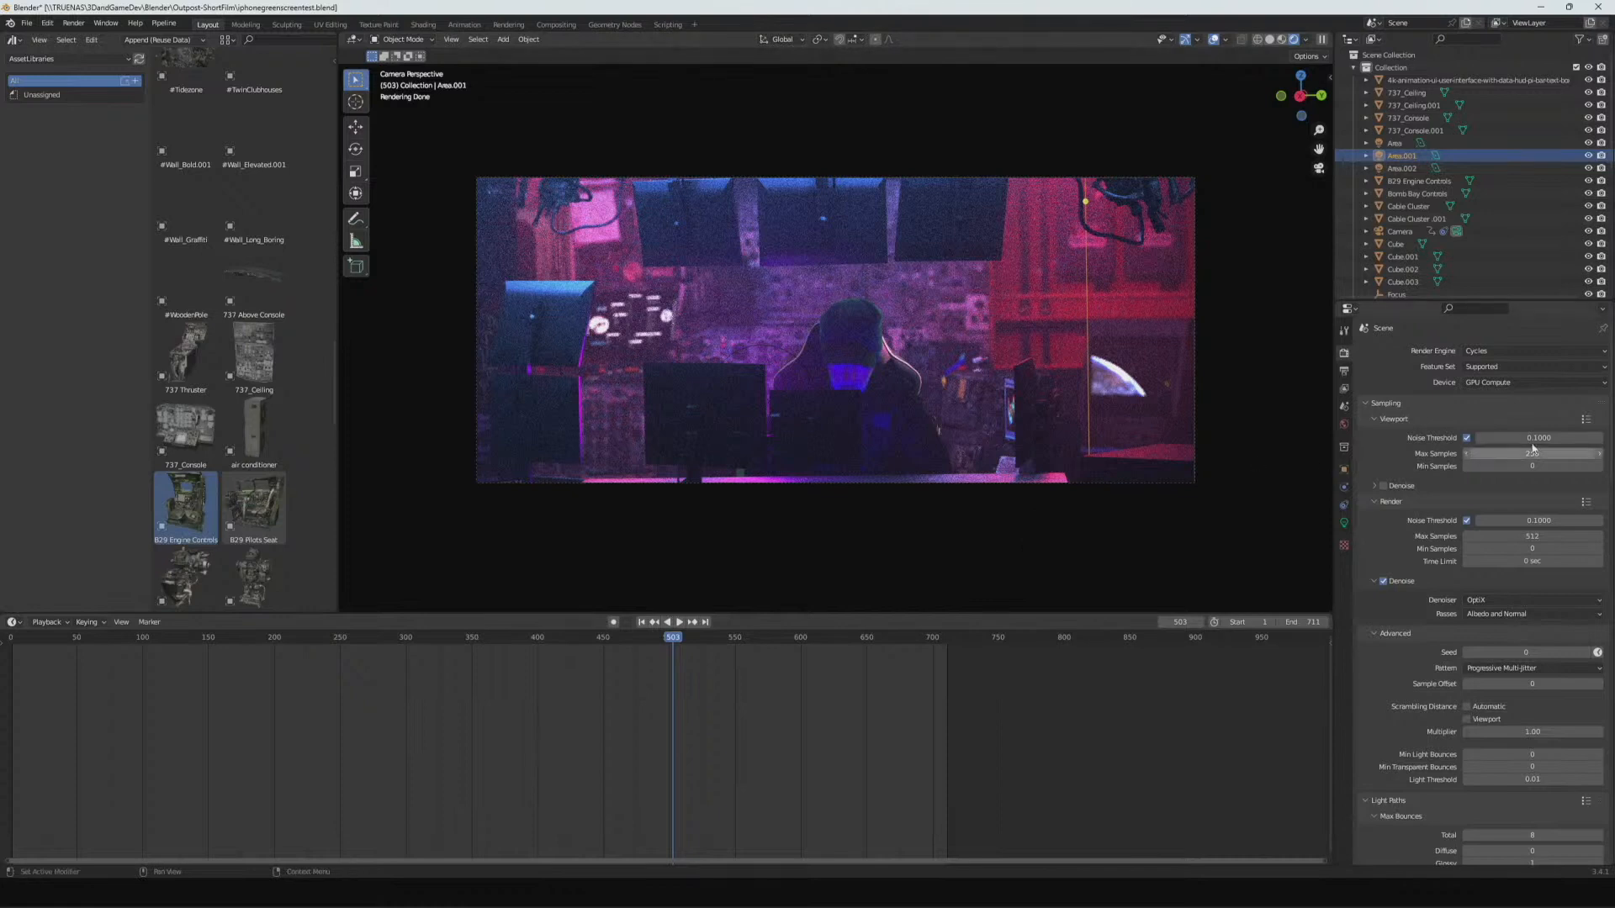
click(1344, 523)
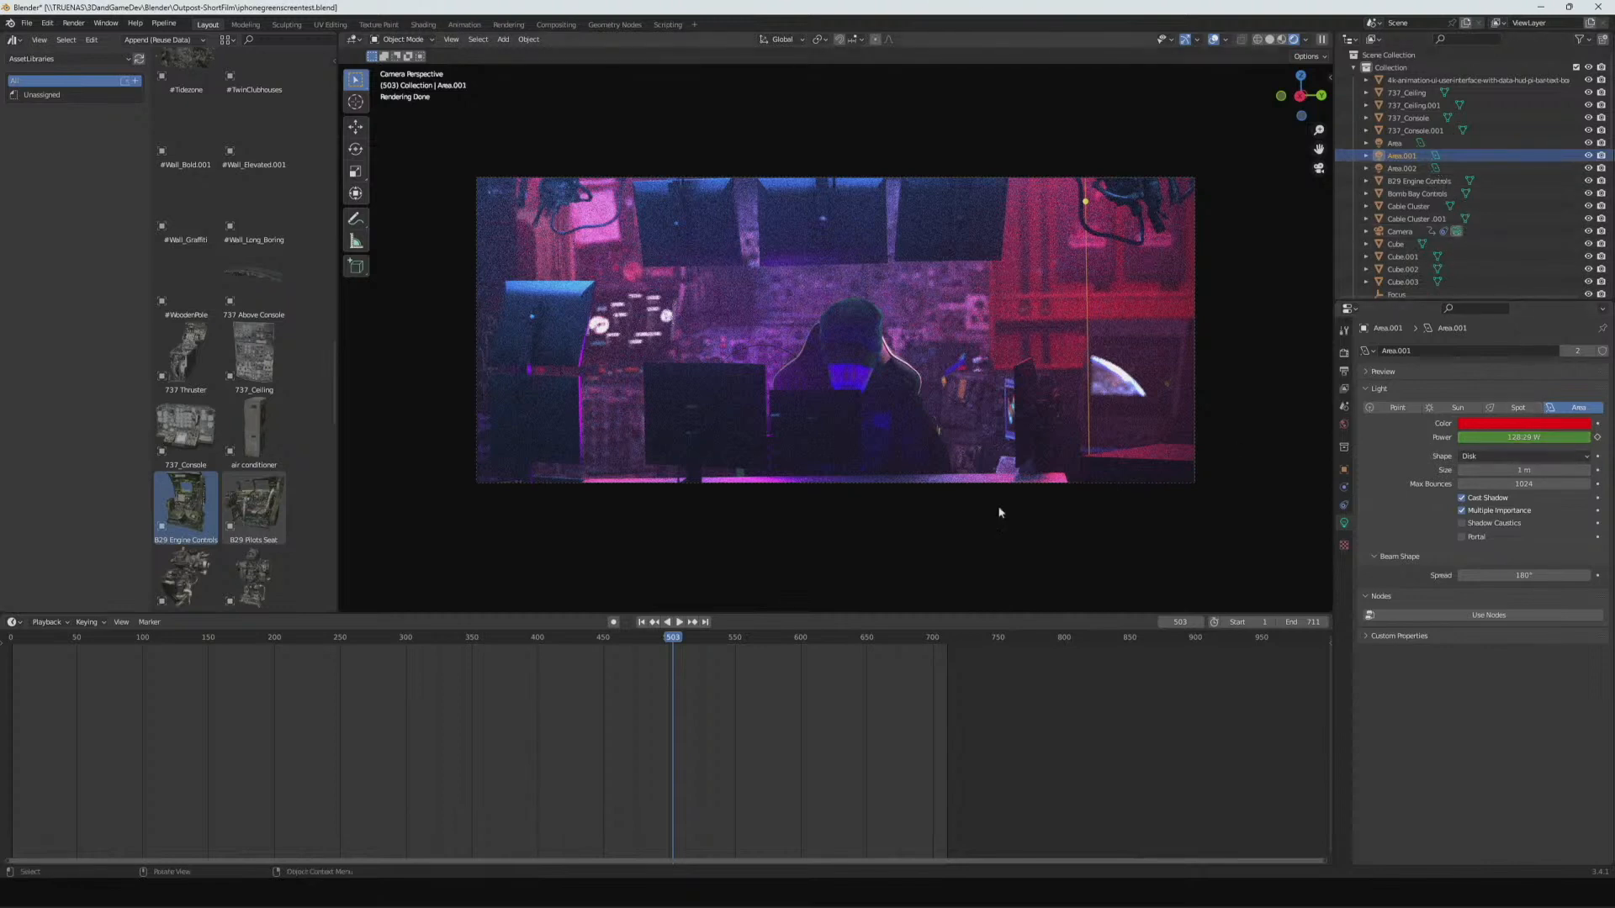
drag(675, 640, 646, 639)
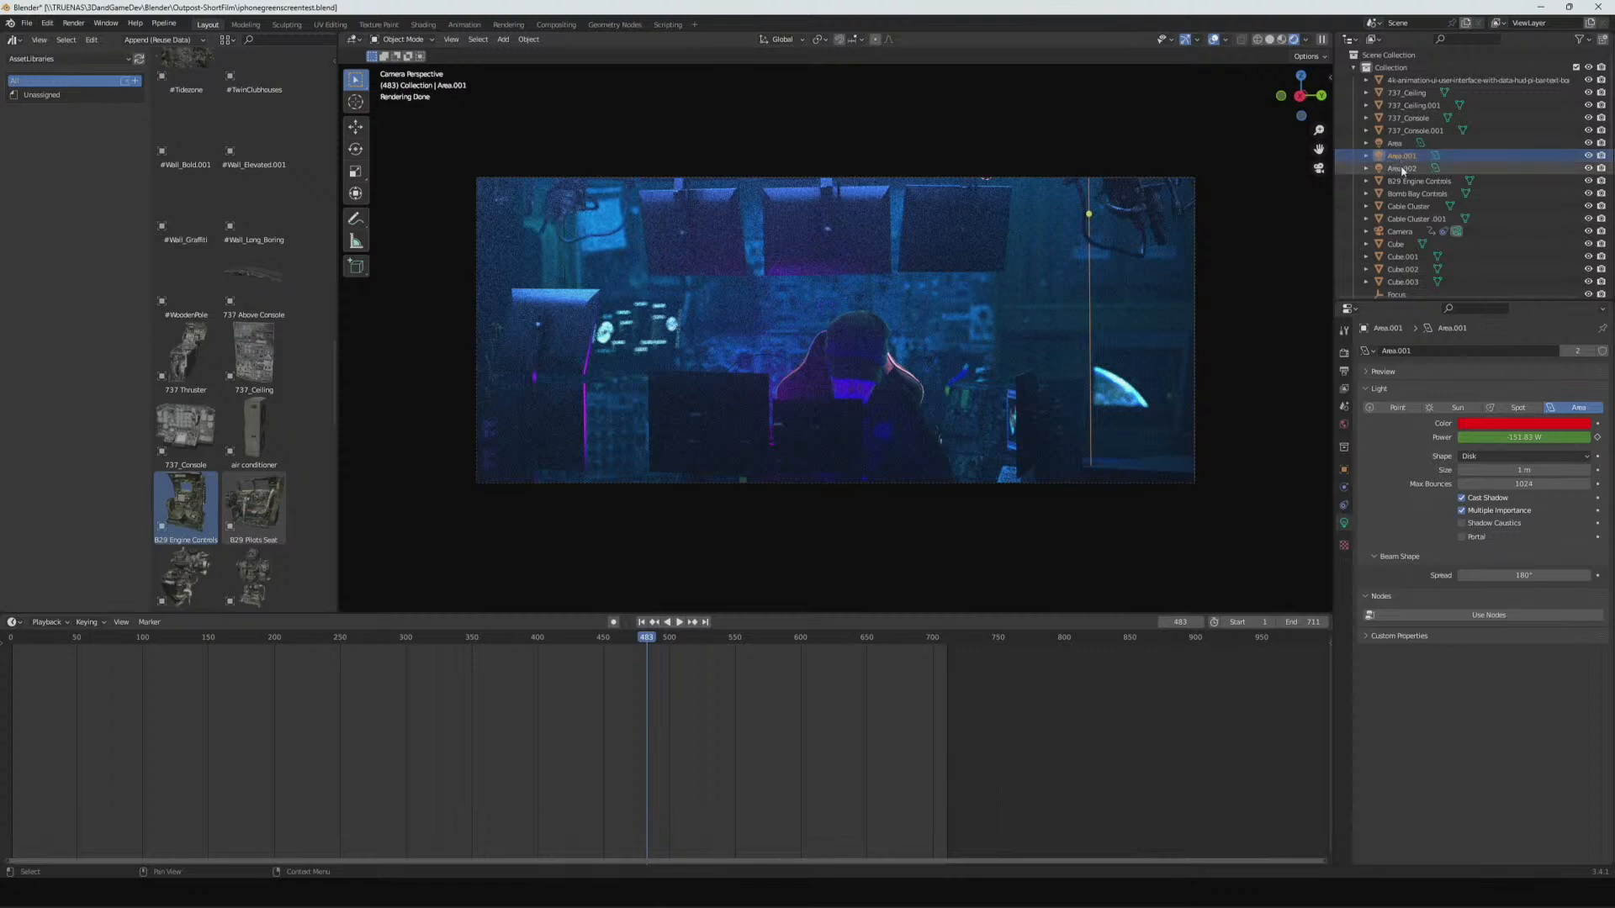
- Compare the object, constraint and light settings of the Area.001 and Area.002 lights
click(1400, 169)
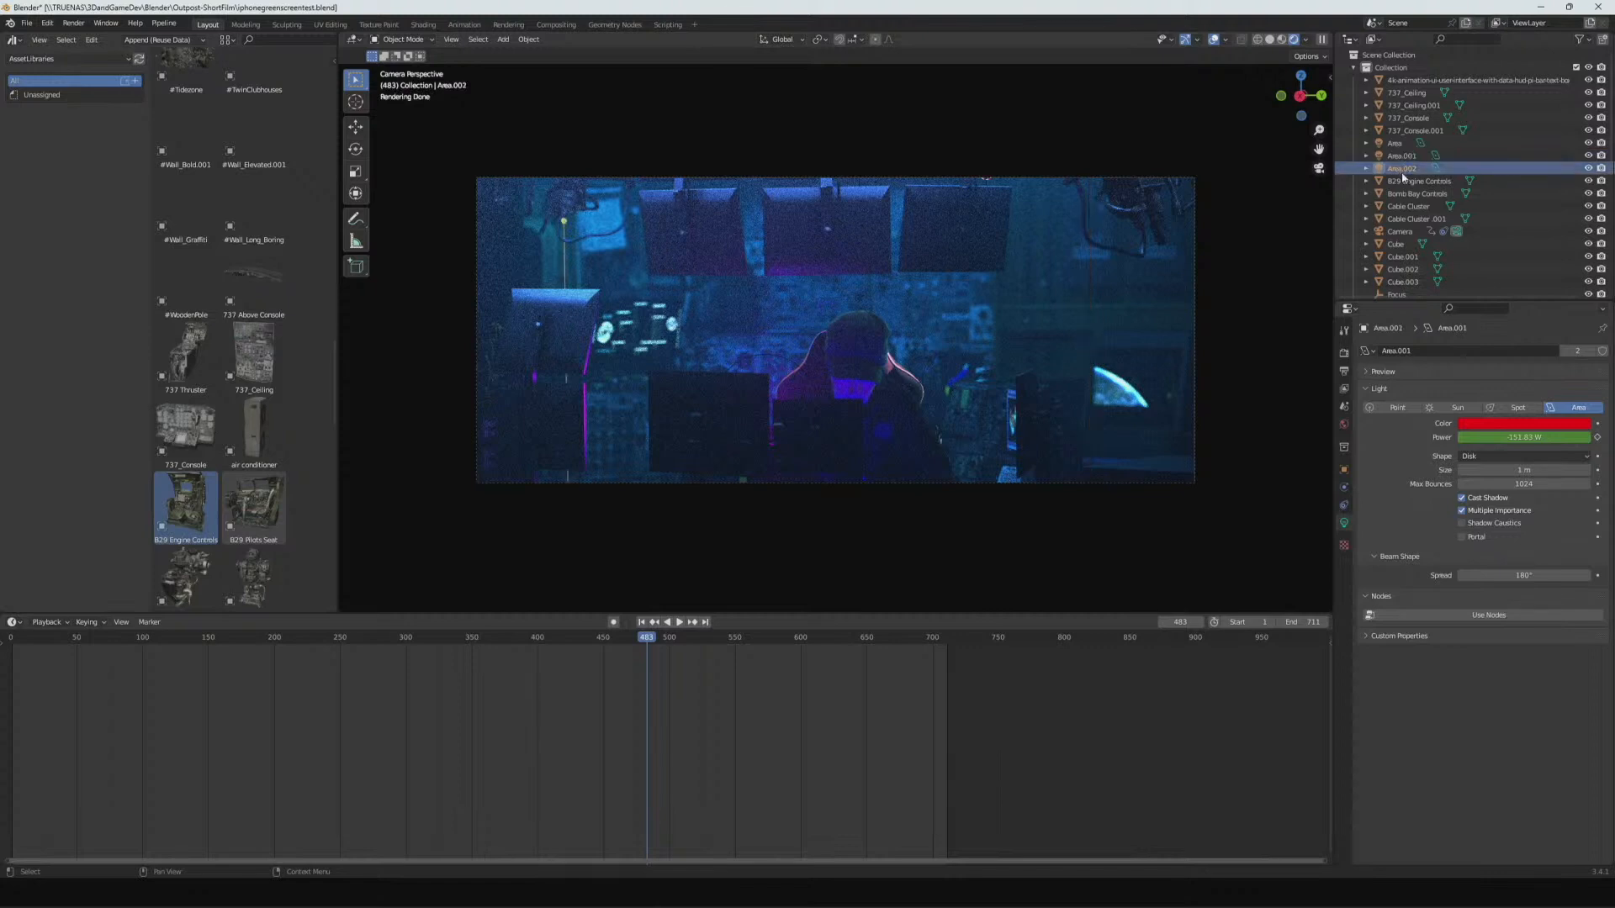
click(1344, 471)
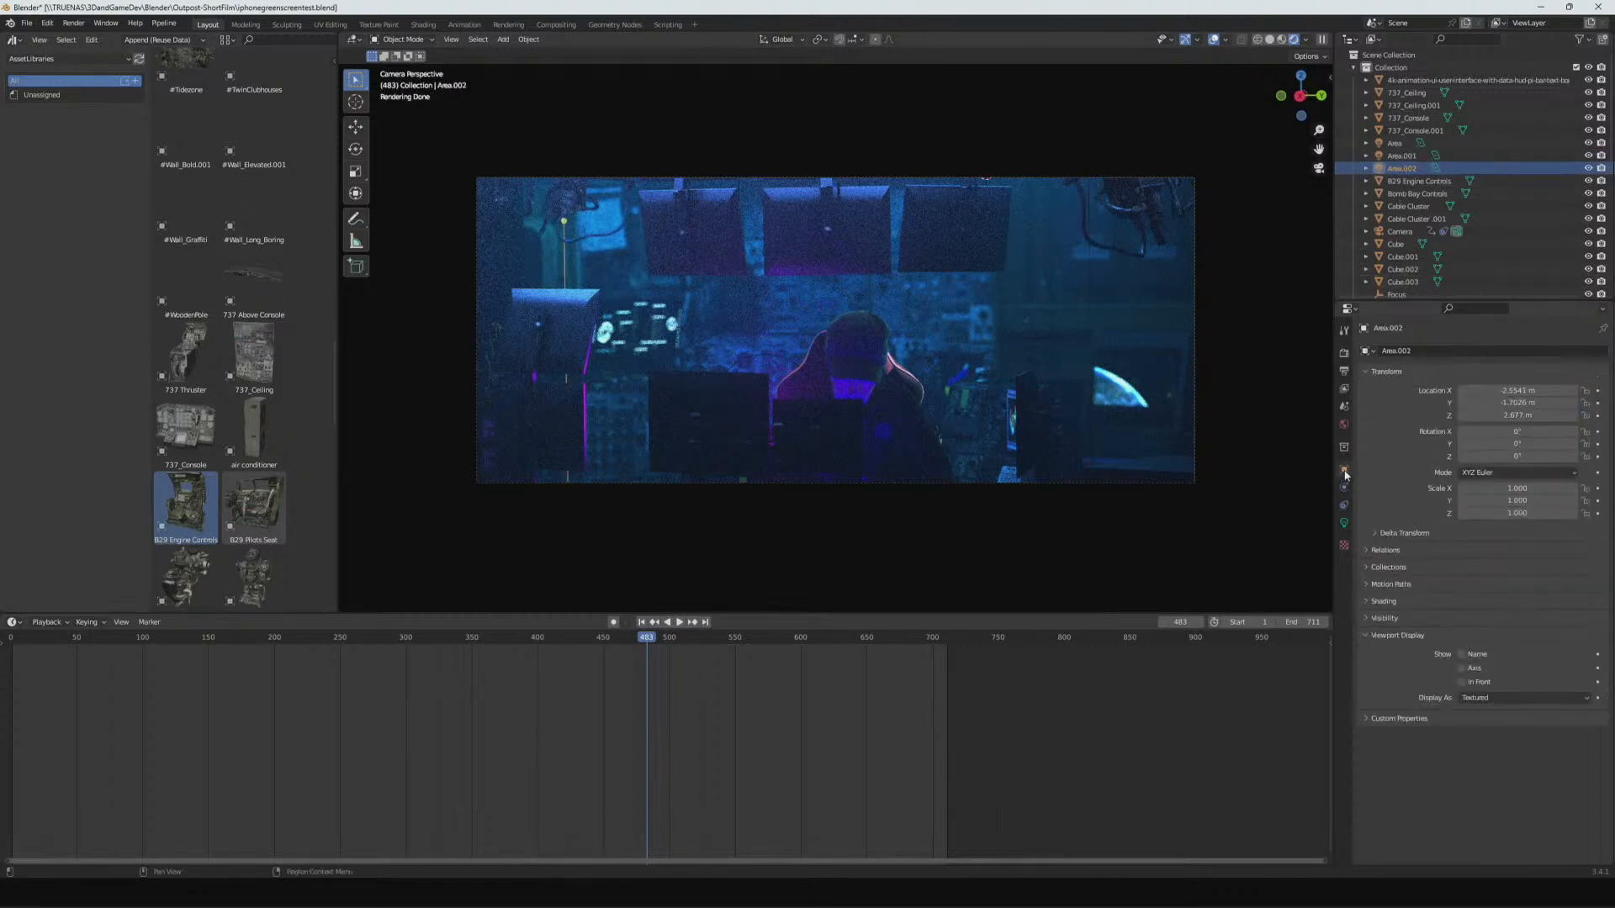
click(1344, 487)
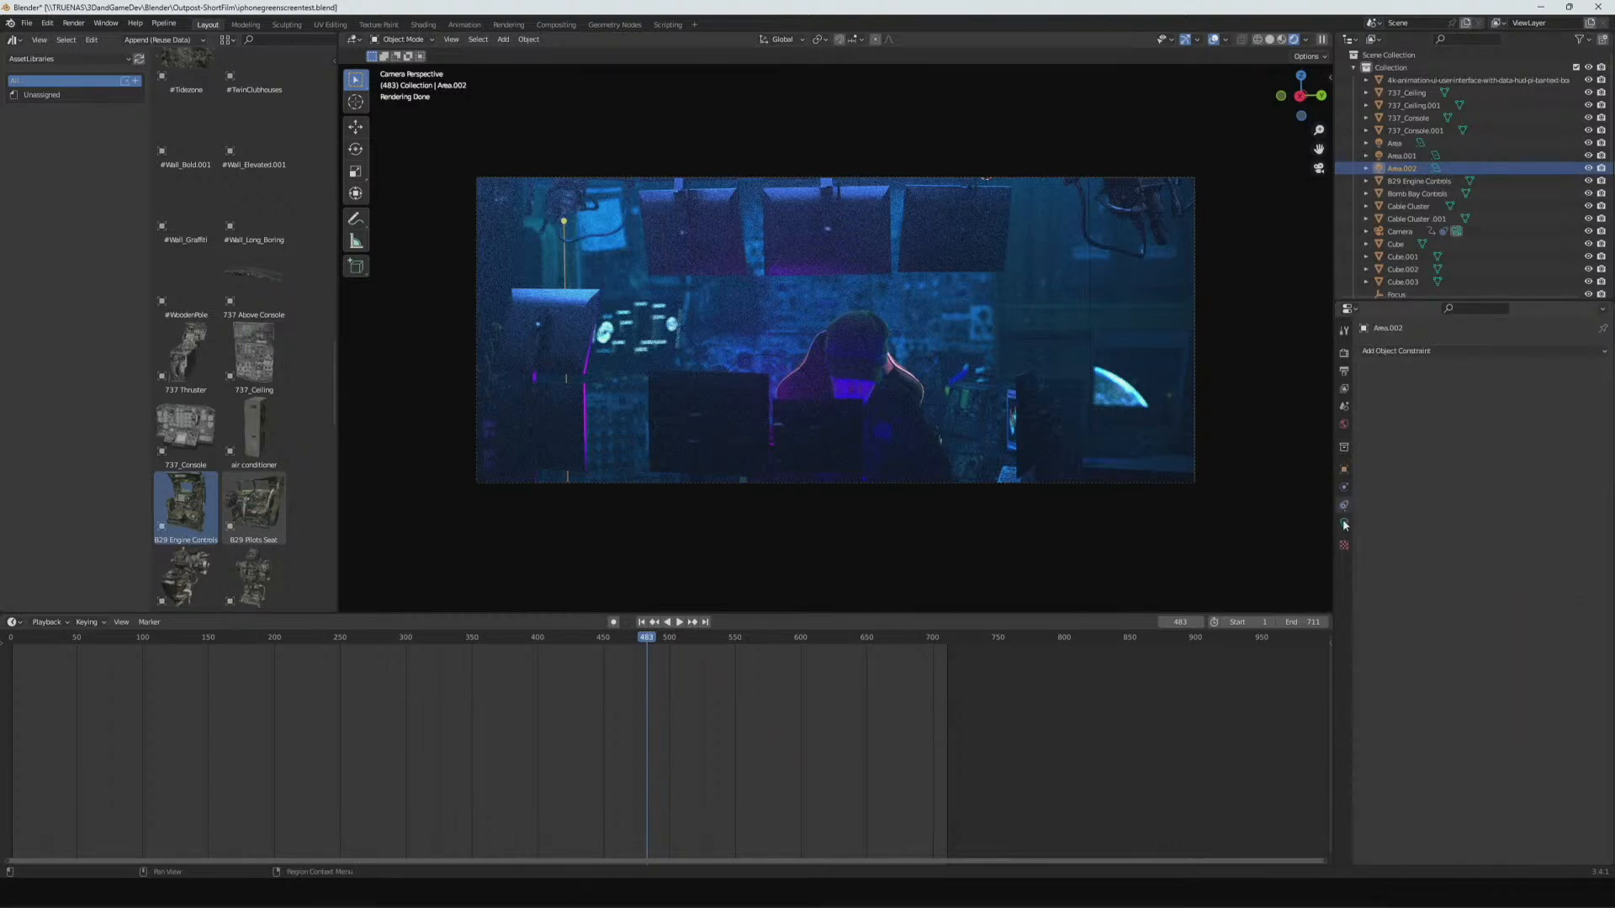
click(1344, 522)
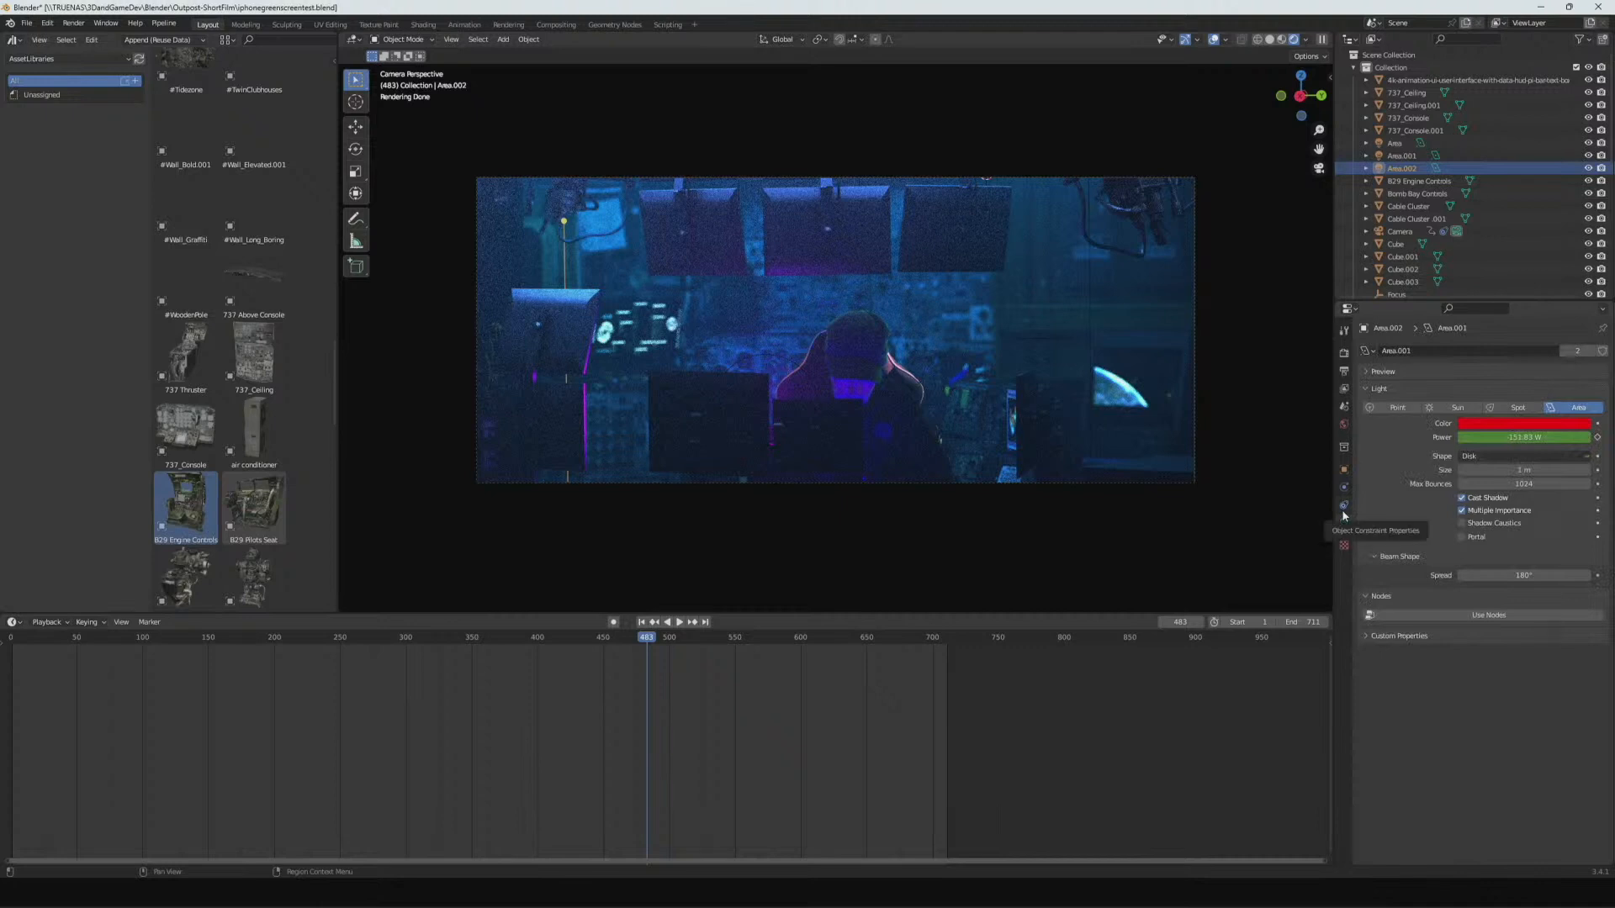
click(1343, 506)
click(1397, 155)
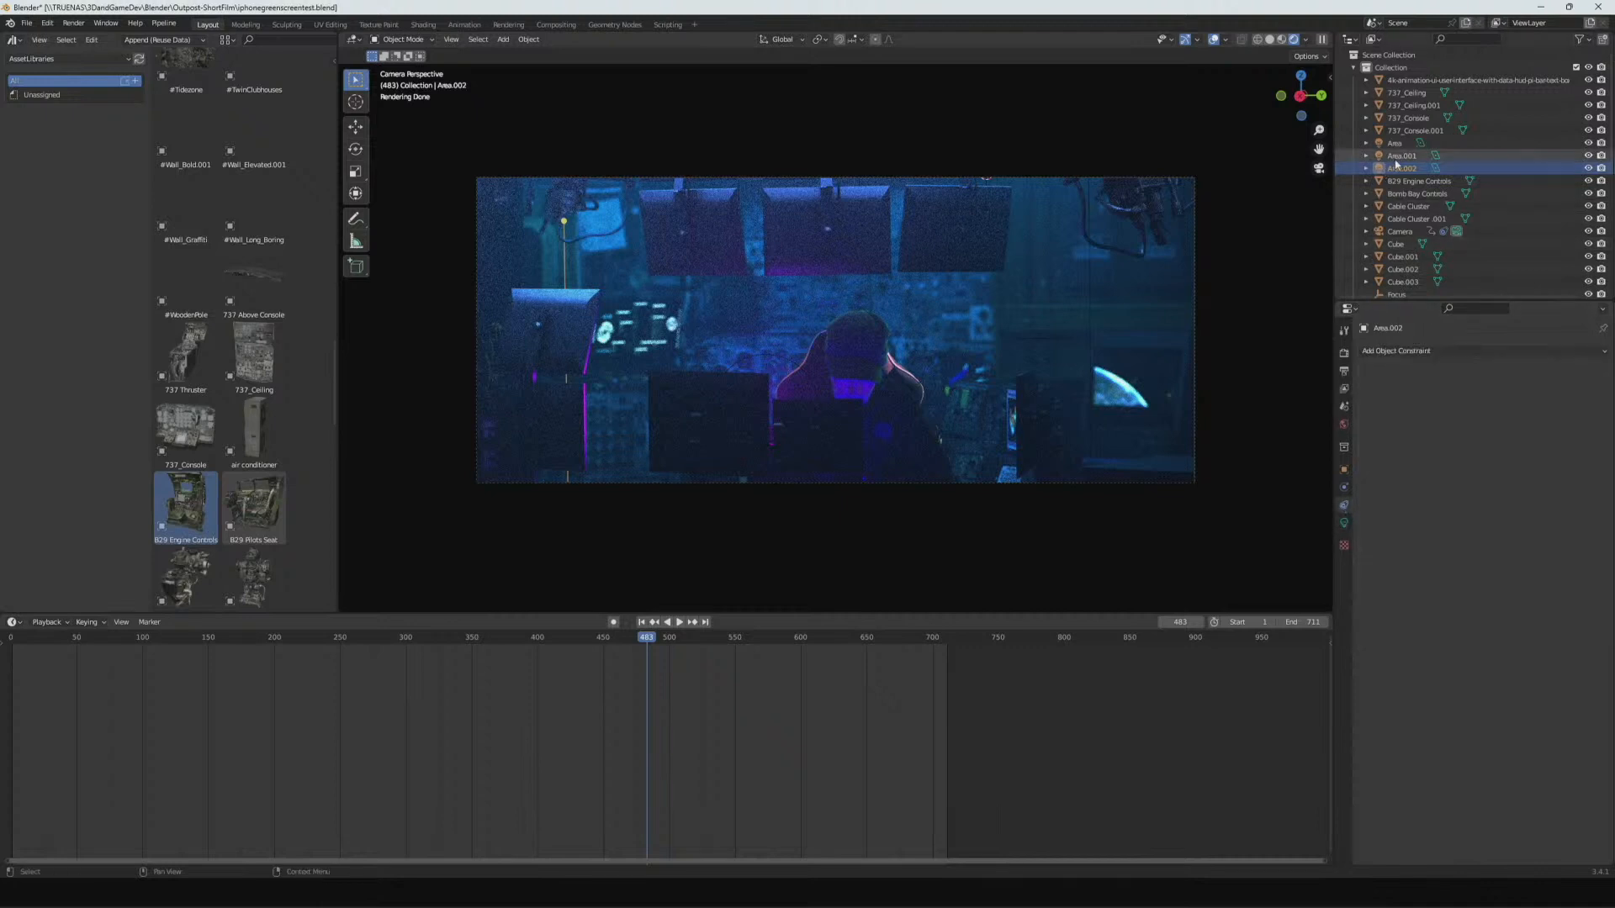
click(1344, 471)
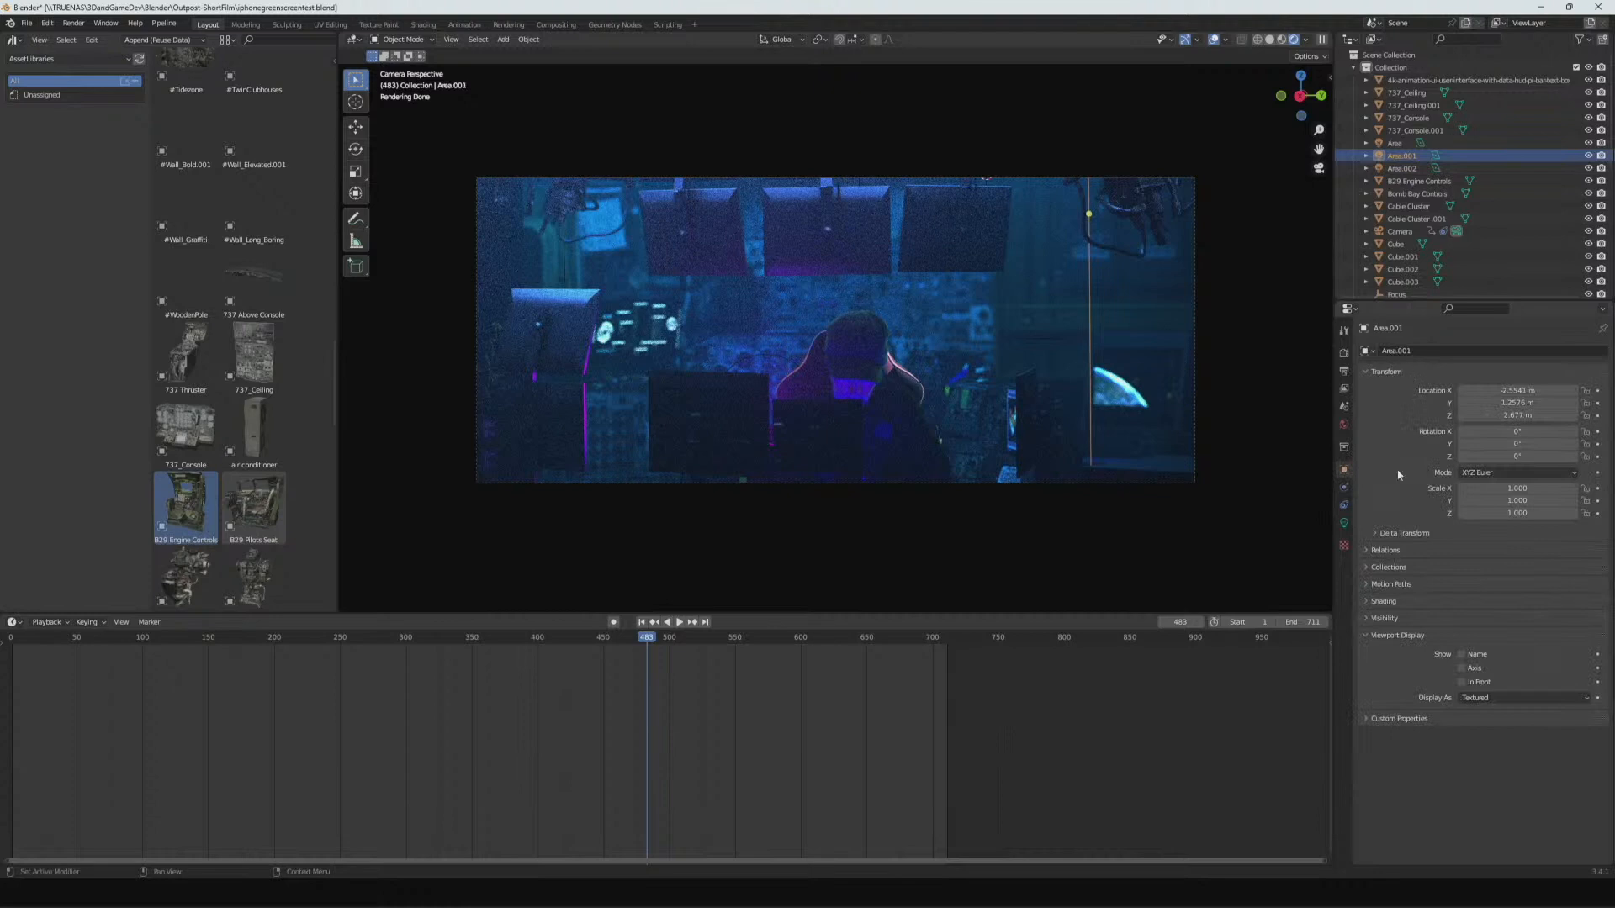
click(1402, 168)
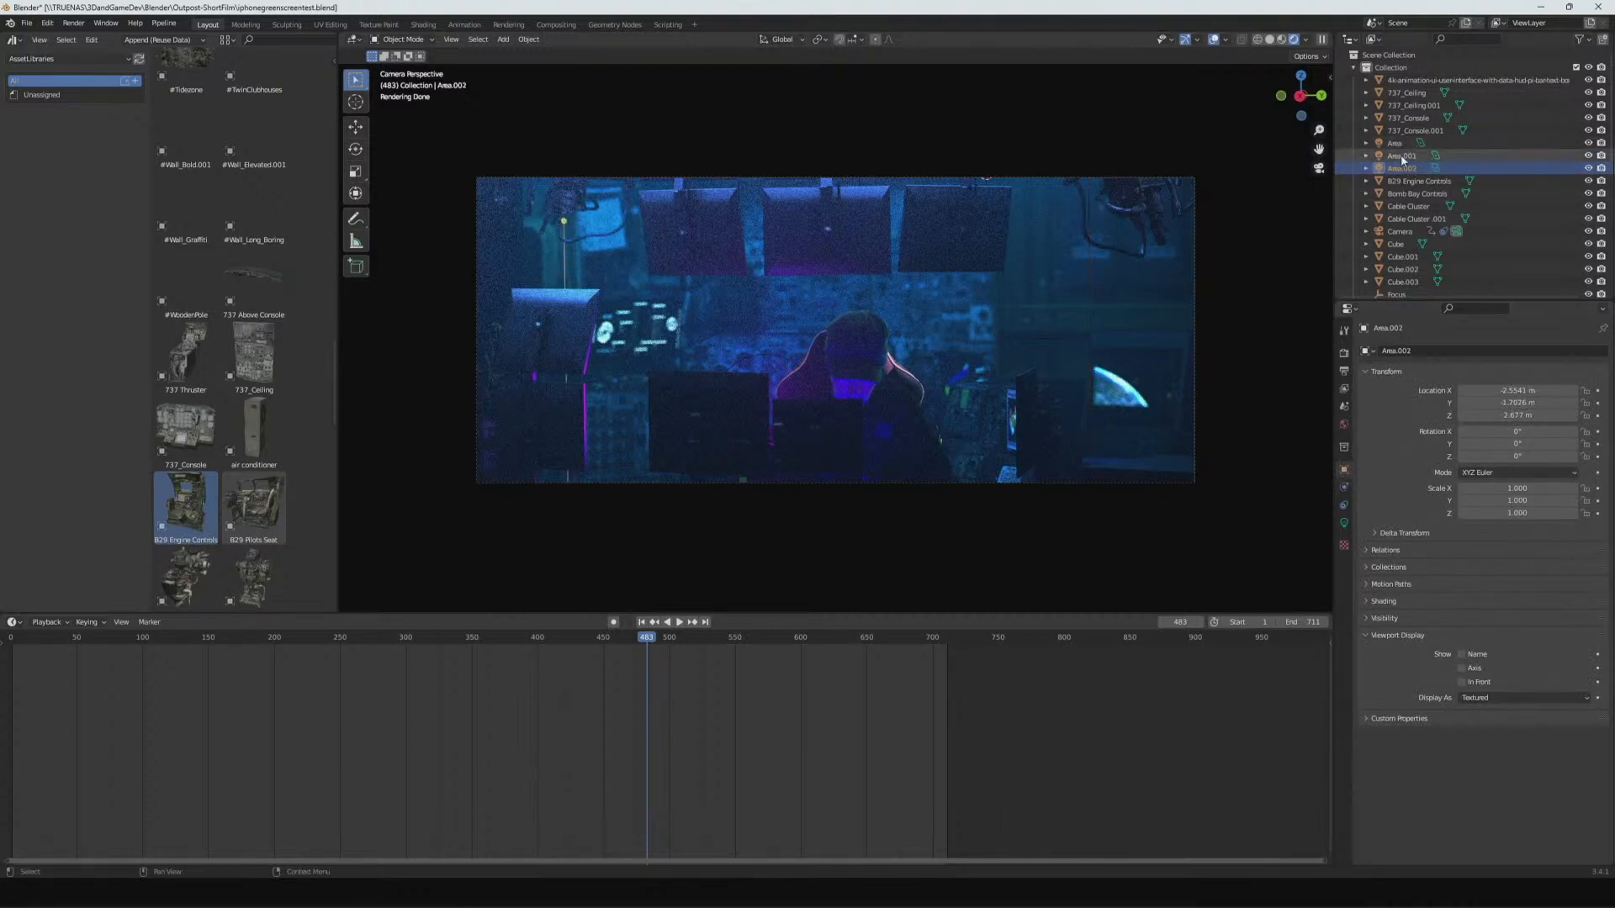
click(1345, 489)
click(1344, 505)
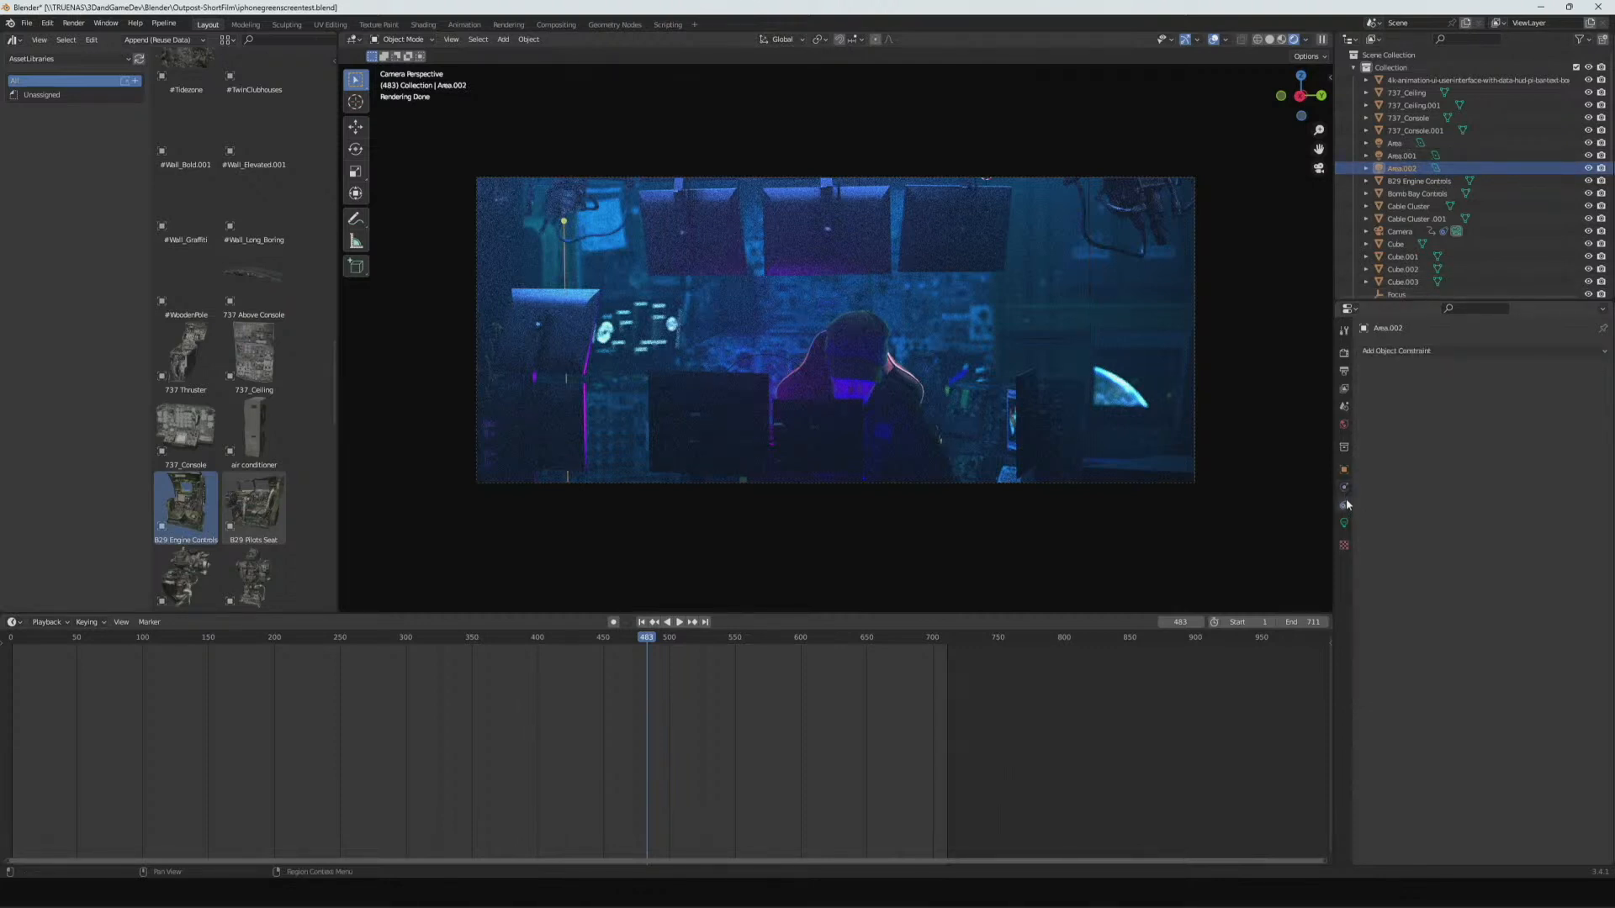
click(1401, 157)
click(1402, 170)
click(1400, 157)
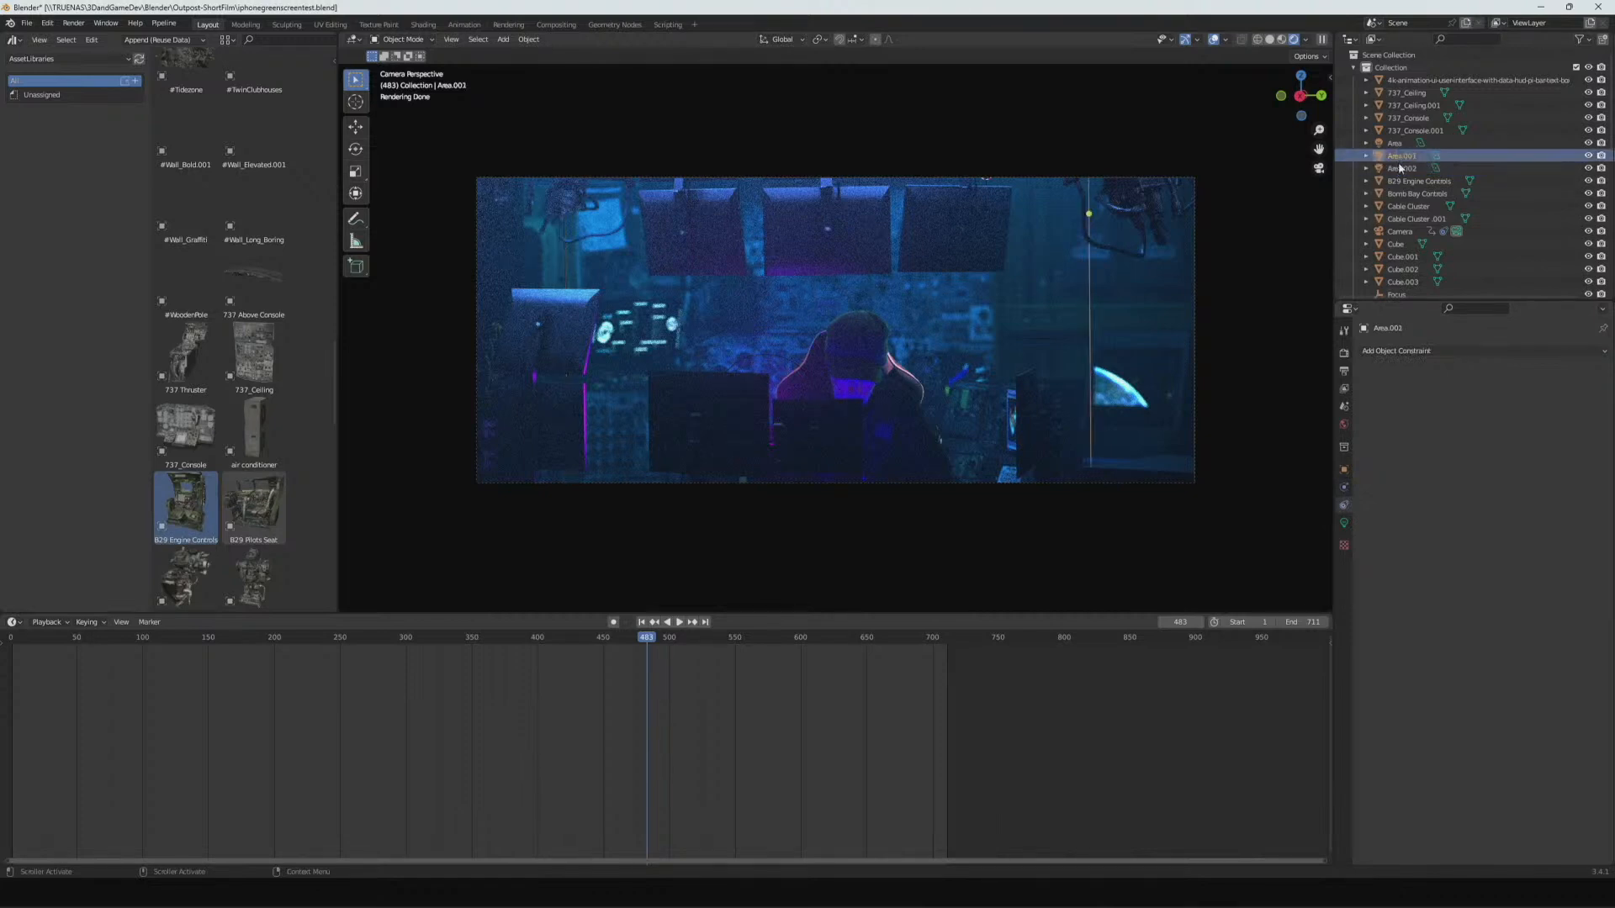
click(1402, 169)
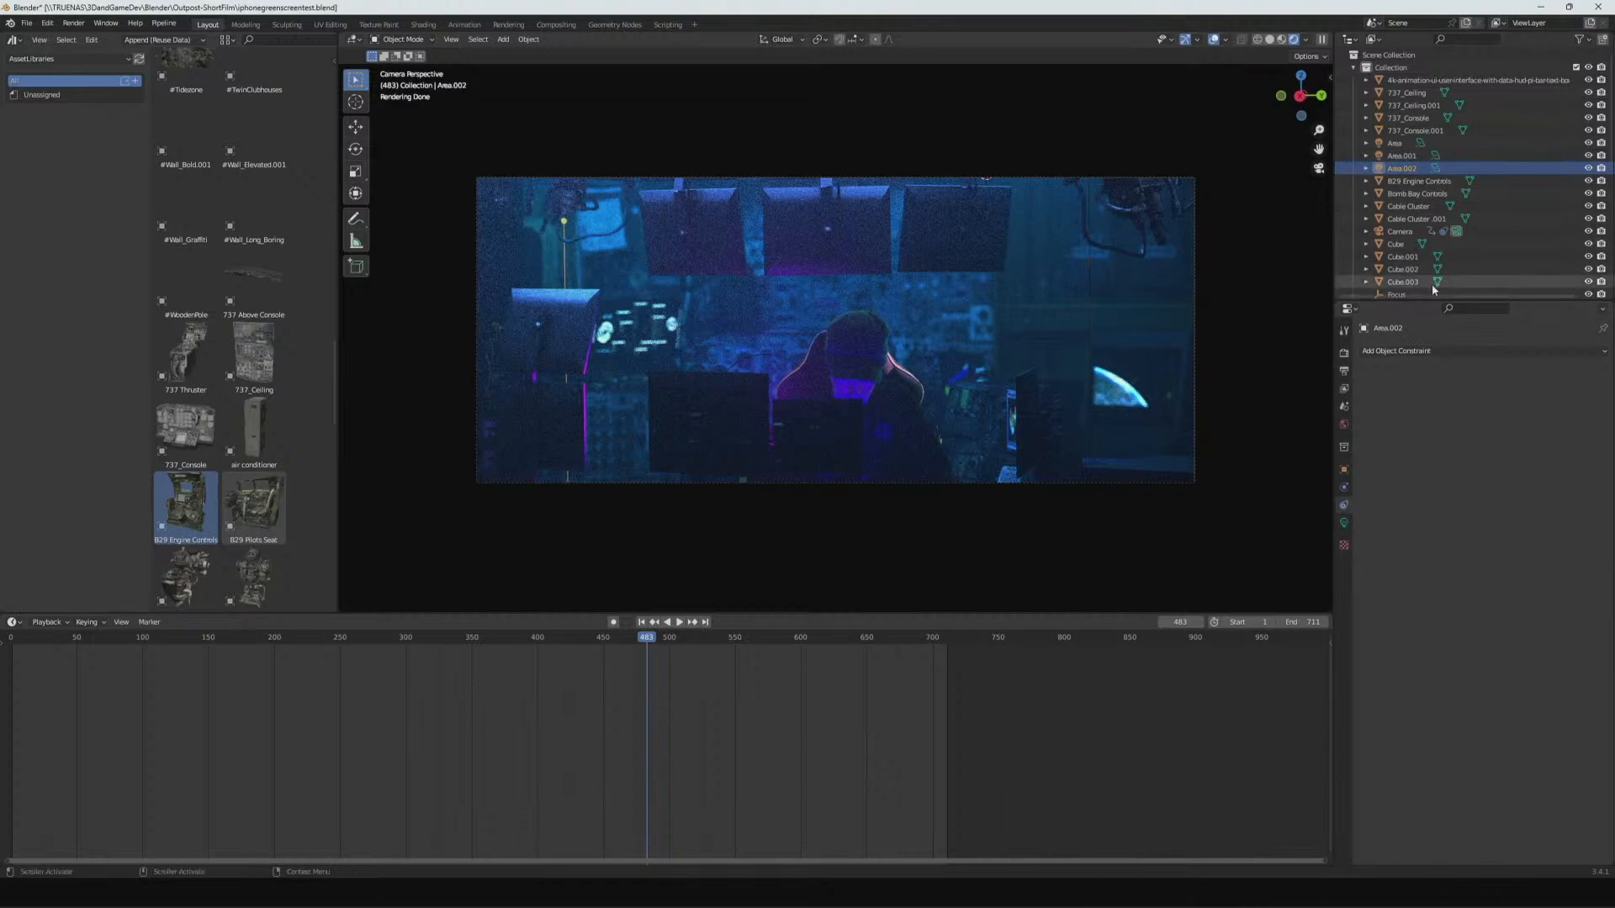
- Show the Area.001 light's power curve in the Graph Editor and set its sine modifier's amplitude to 197.8
click(1400, 157)
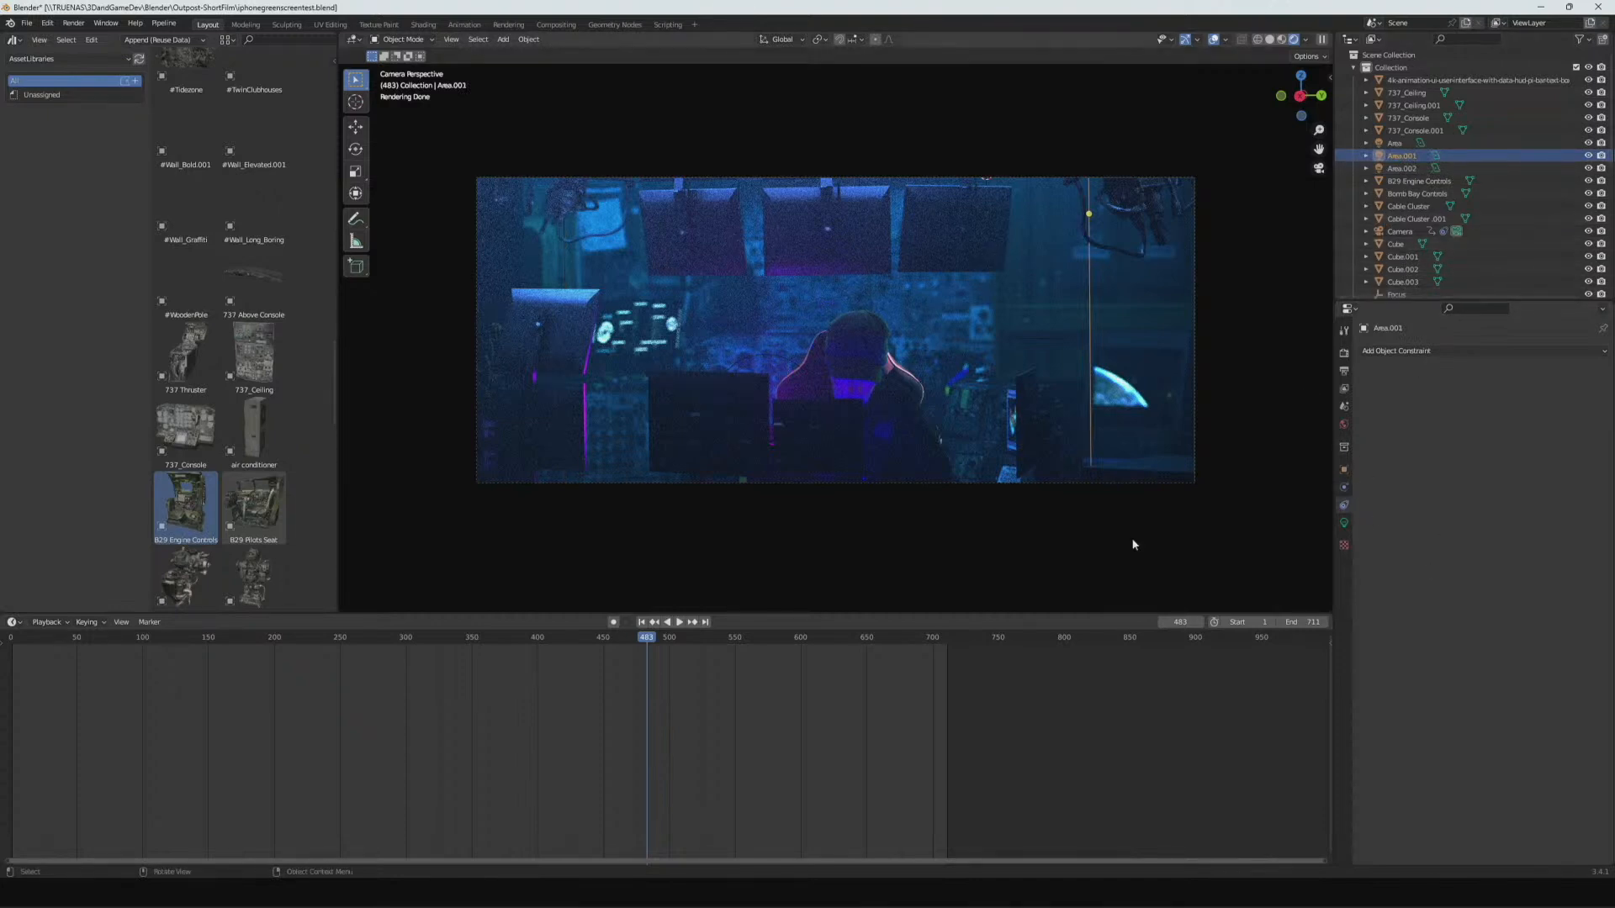
click(15, 623)
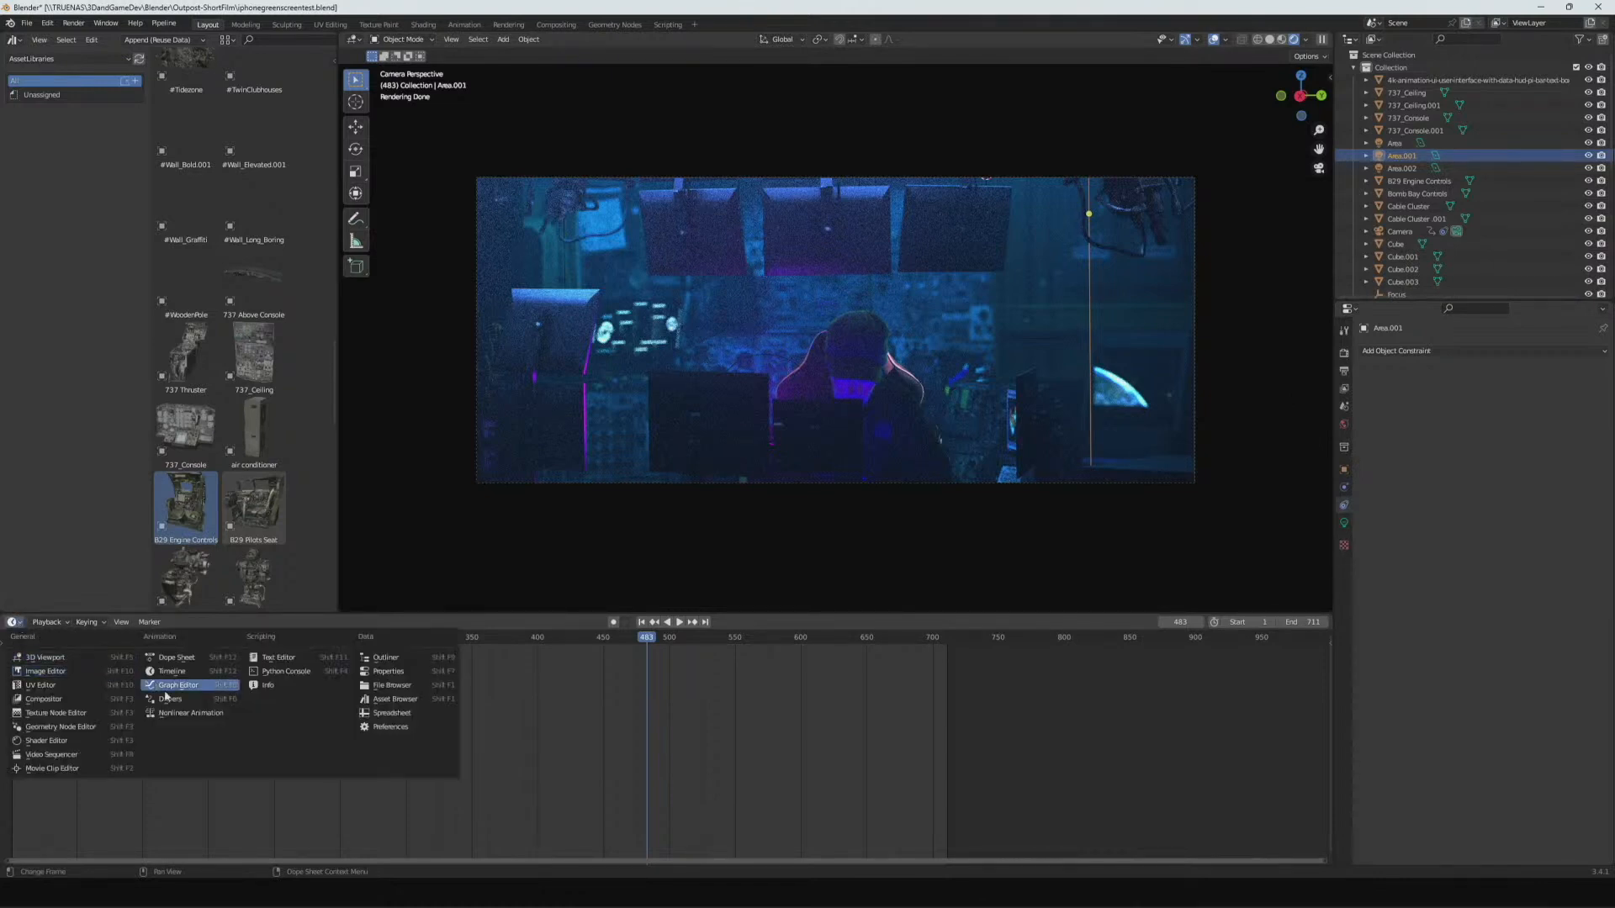
click(172, 685)
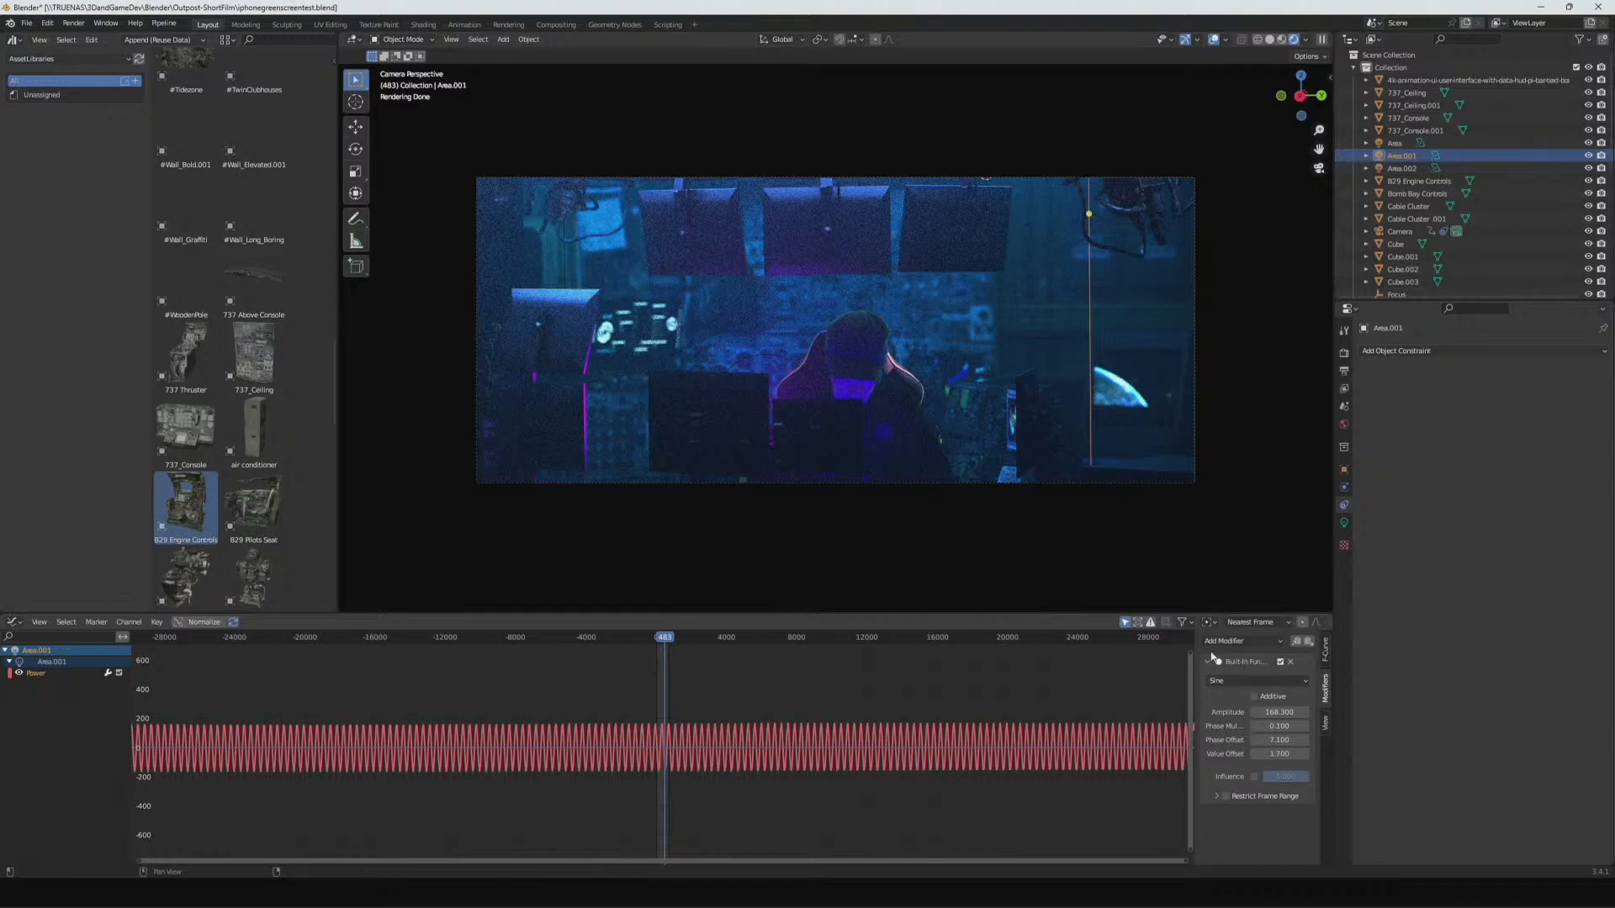
click(1233, 682)
drag(1279, 712, 1316, 712)
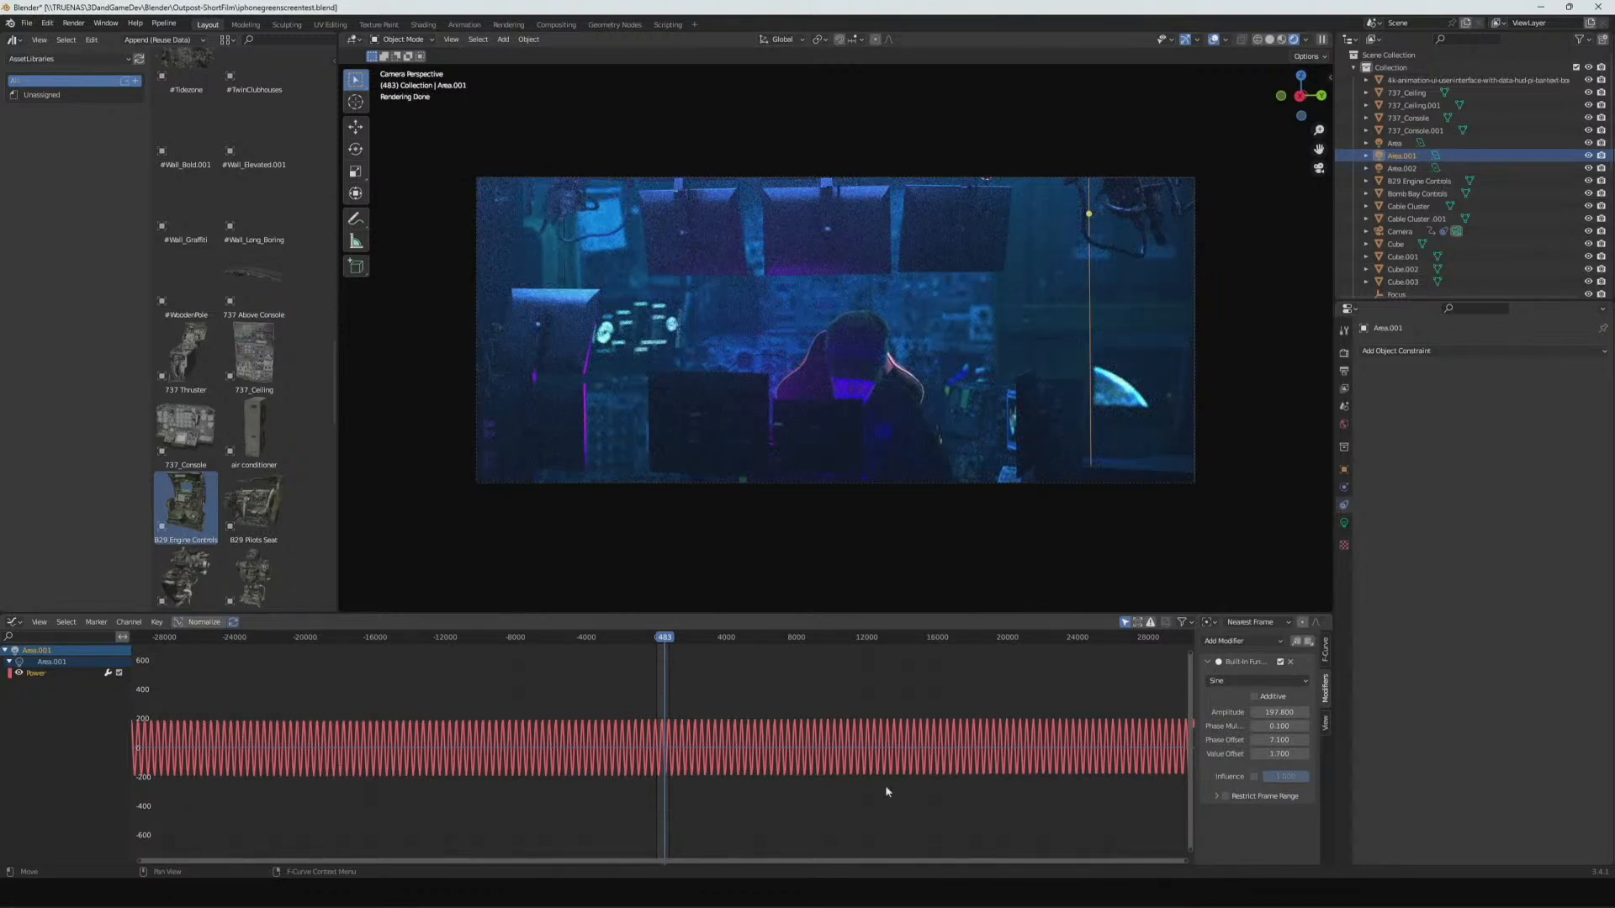
- Try a phase multiplier of 0.5 on the power curve's sine modifier, and set it back to 0.1
drag(1284, 726, 1267, 727)
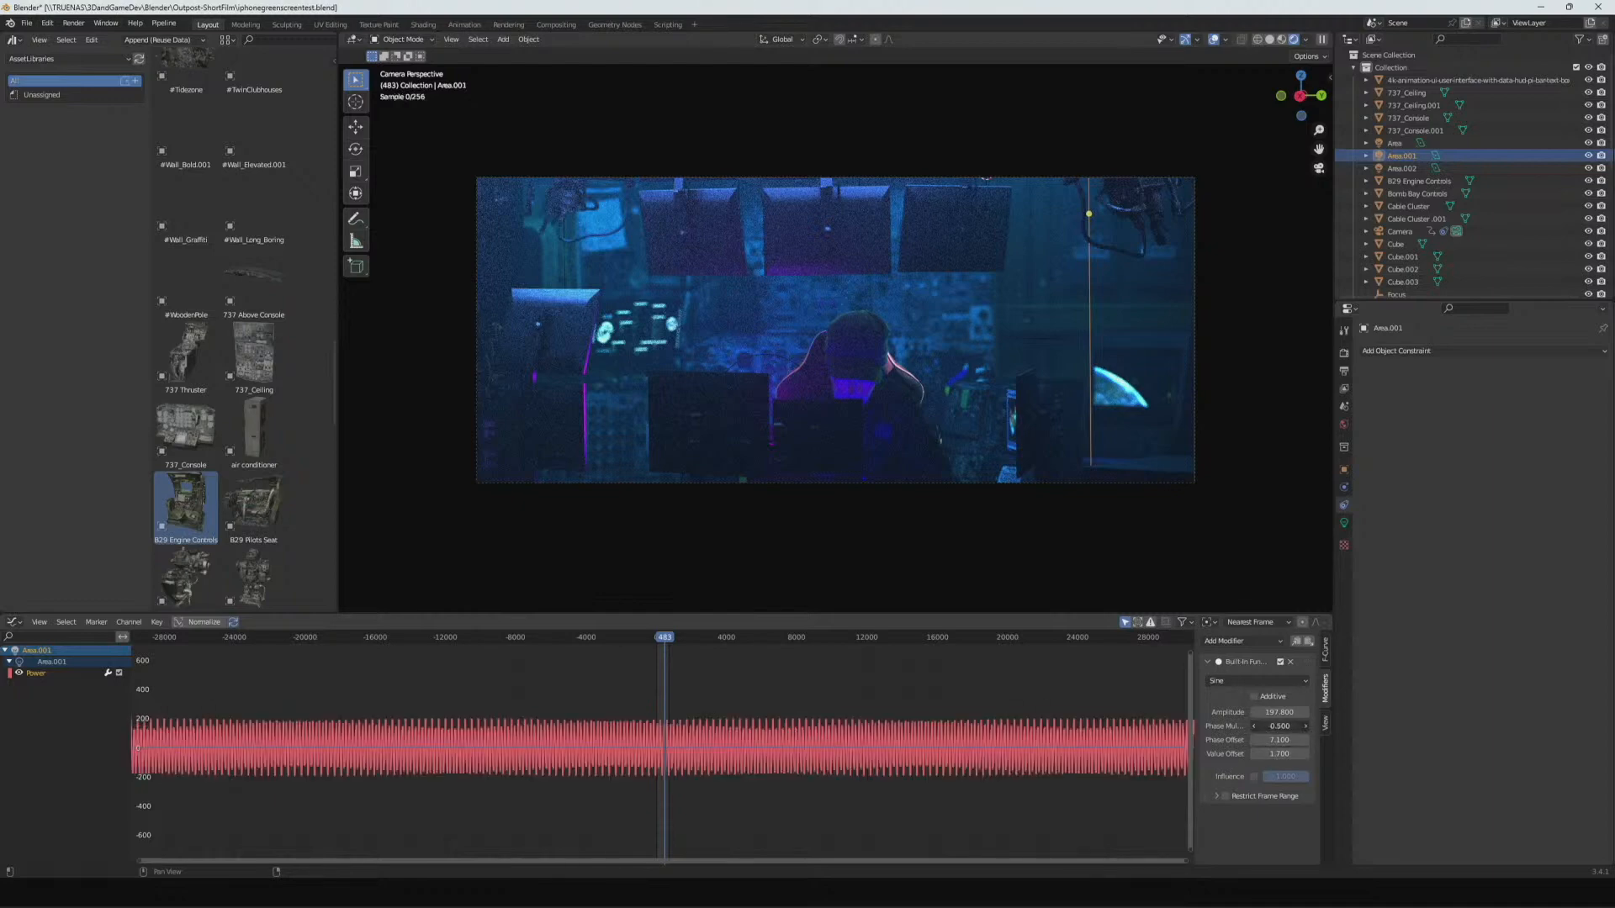
click(1288, 726)
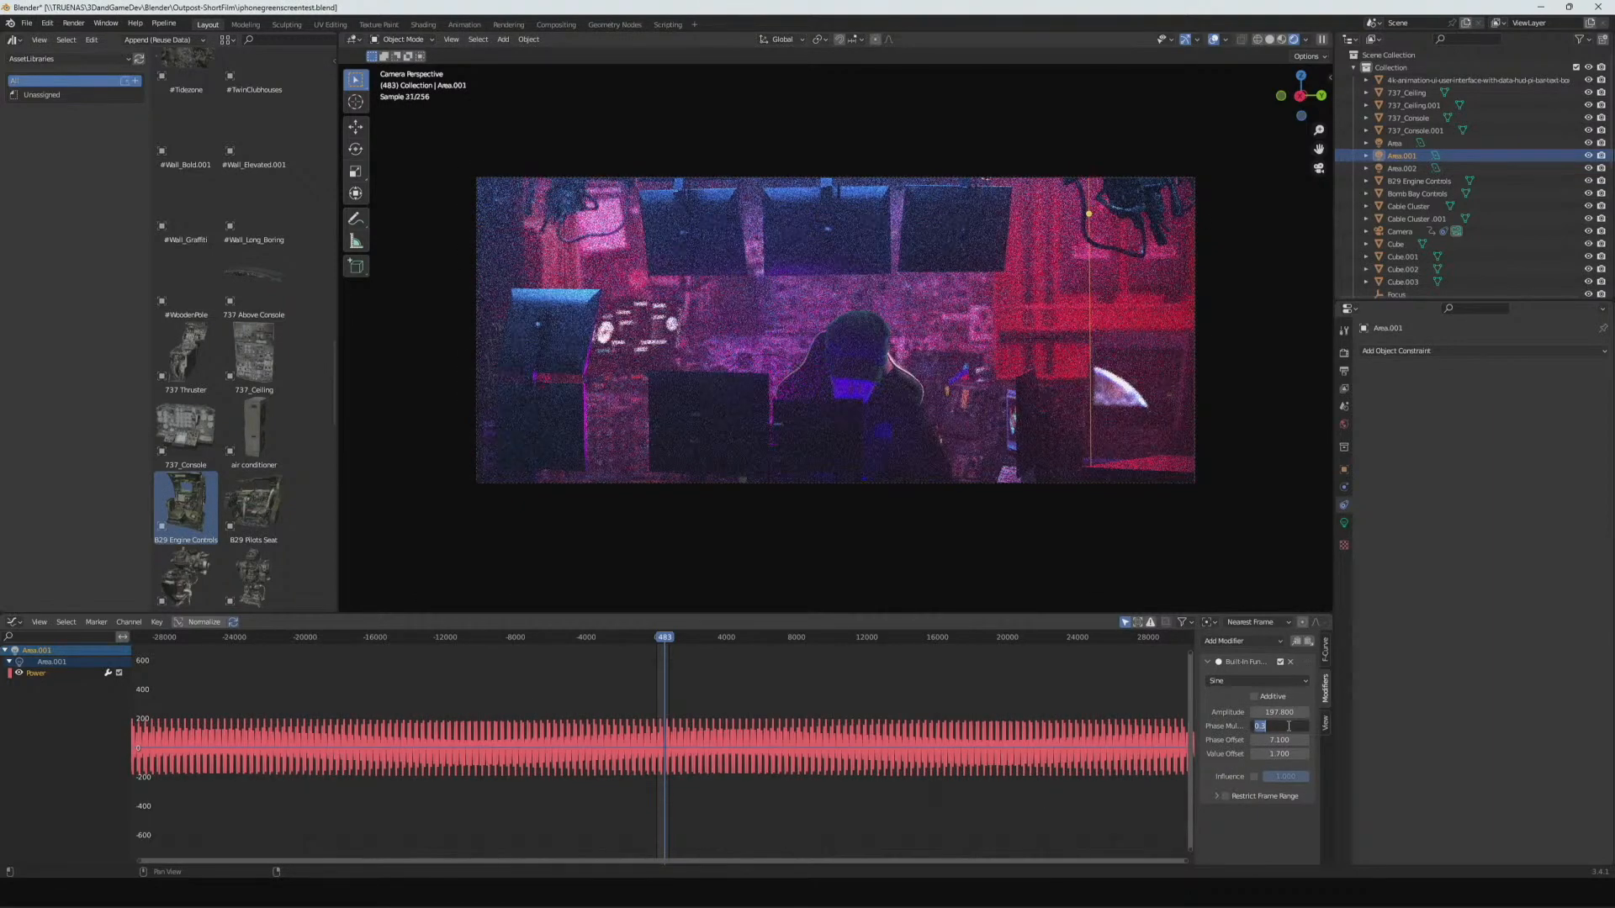
key(Return)
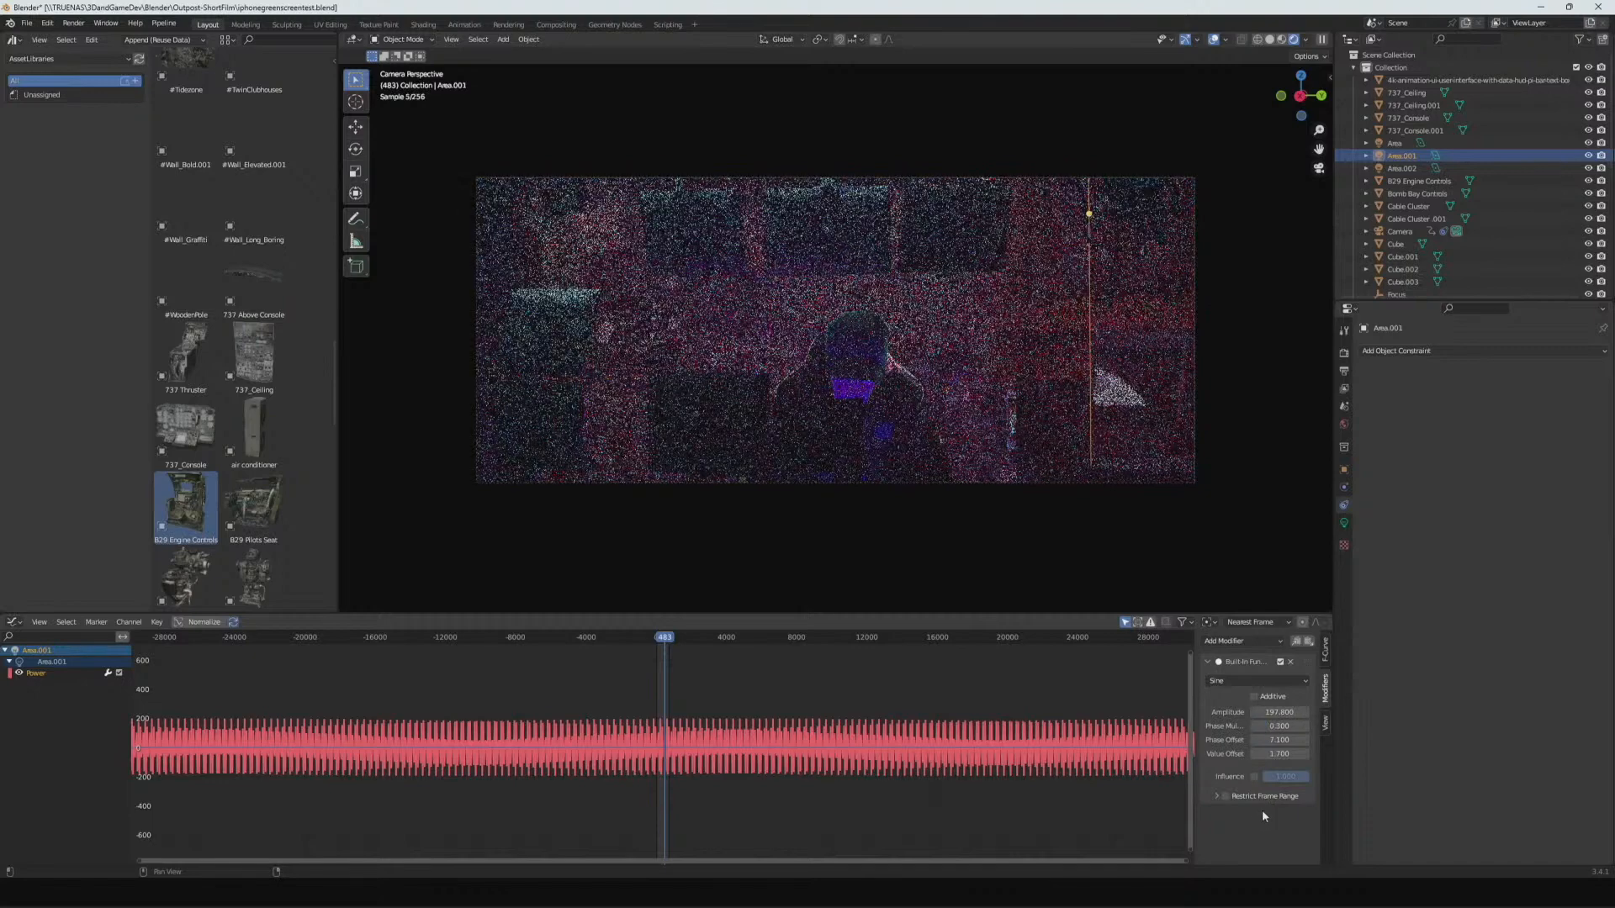
click(1284, 726)
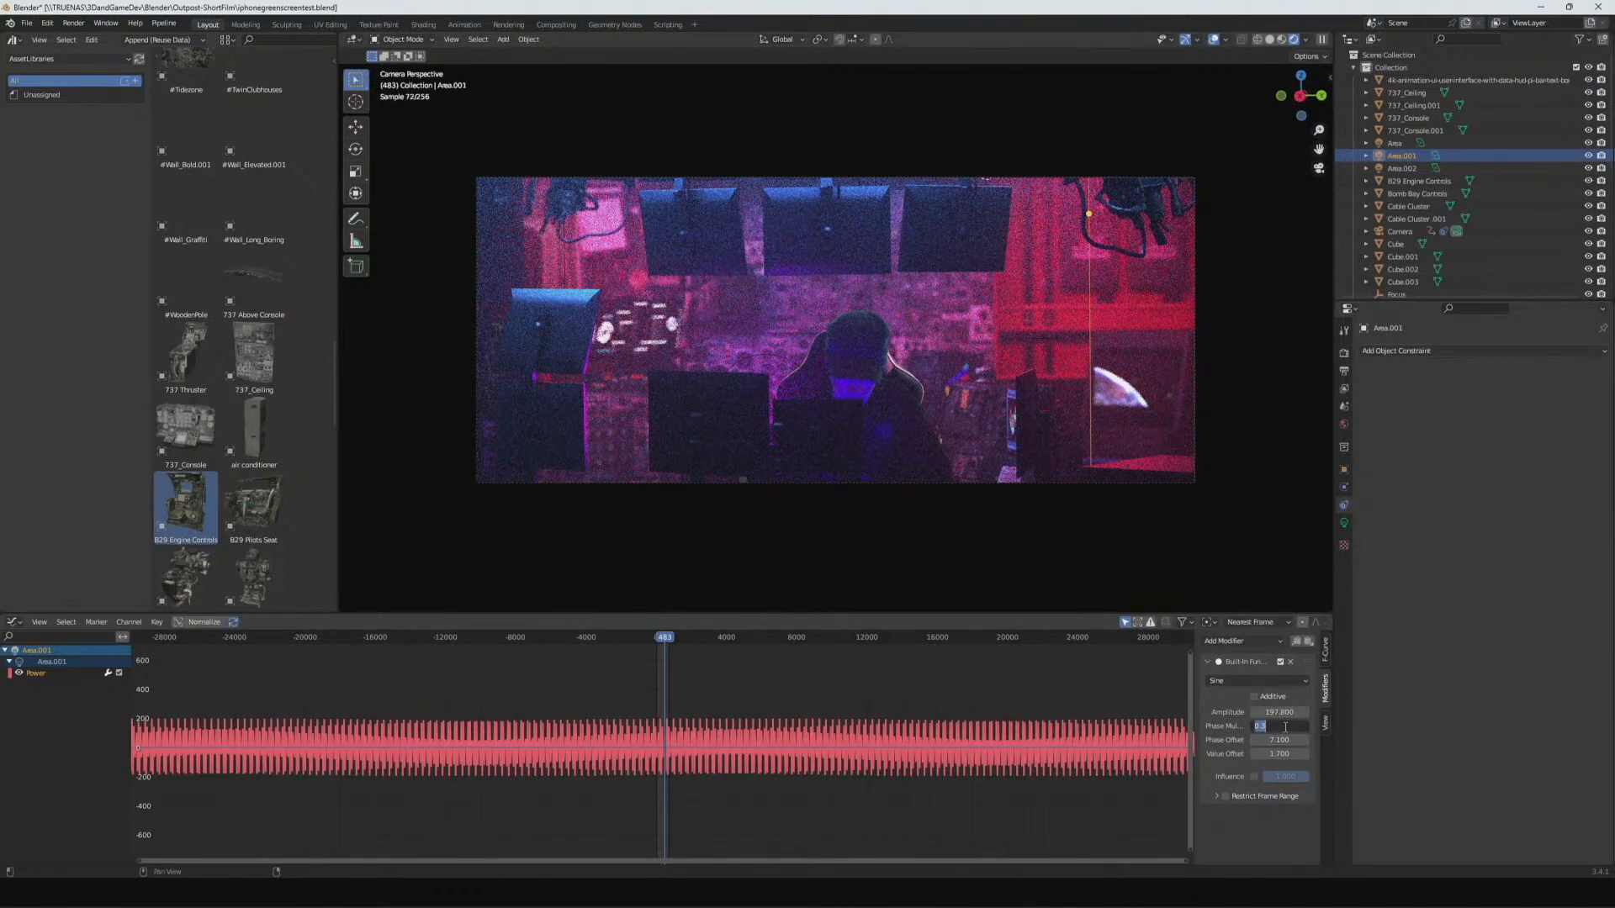
text(0.1)
key(Return)
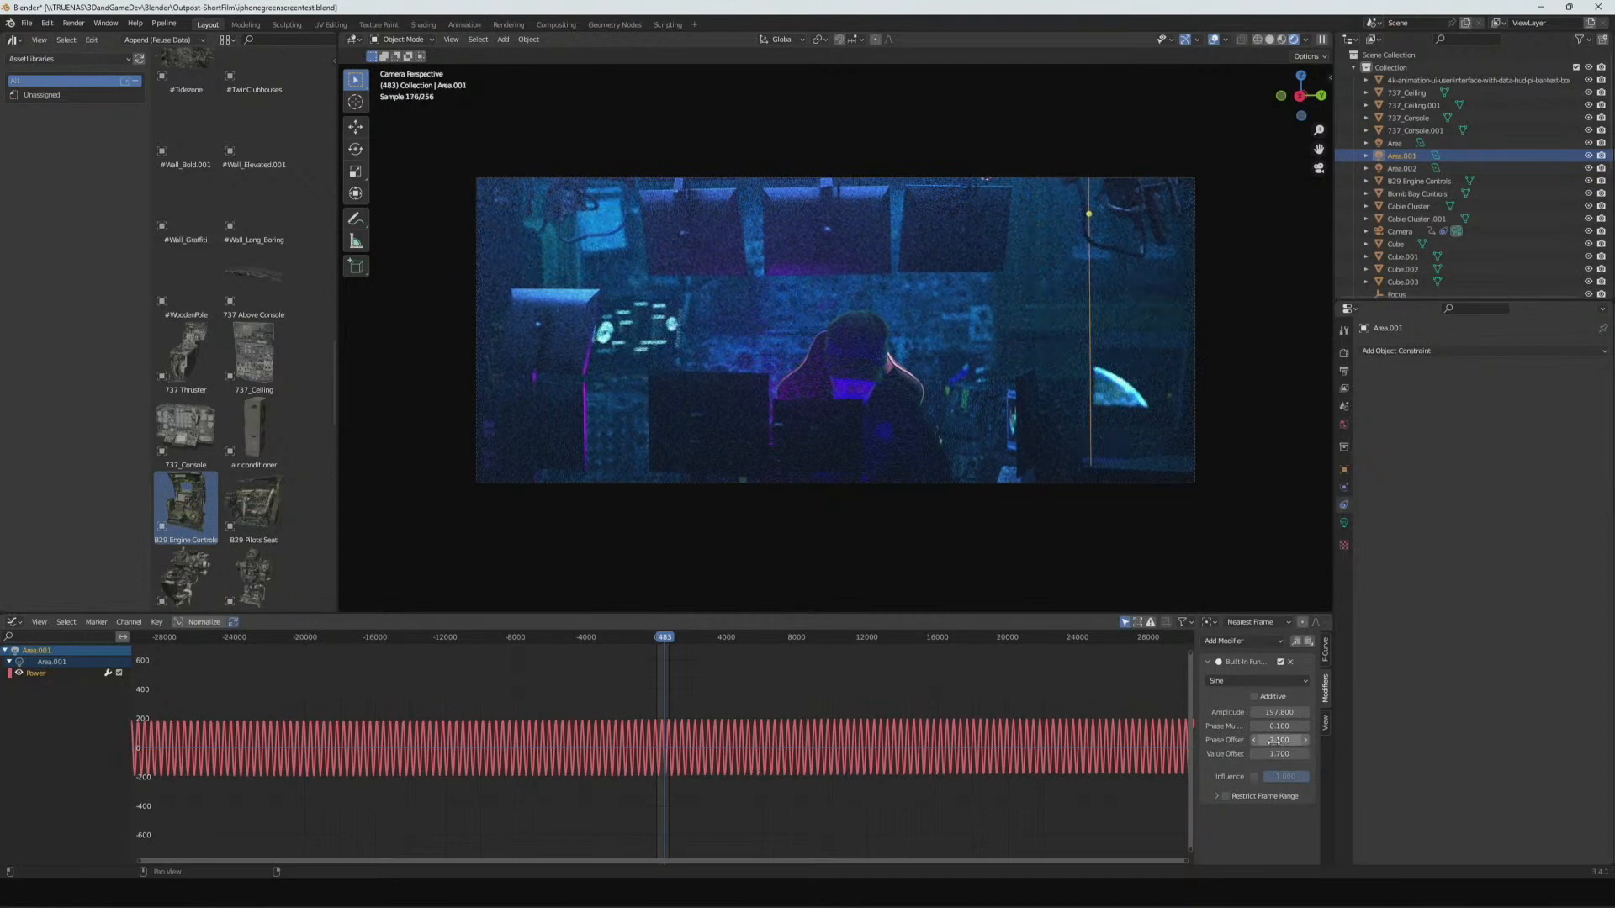
- Set the sine modifier's phase offset to 8.7 and play the animation to check the pulsing light
mouse_move(1273, 741)
mouse_down()
mouse_move(1312, 741)
mouse_move(1297, 741)
mouse_up()
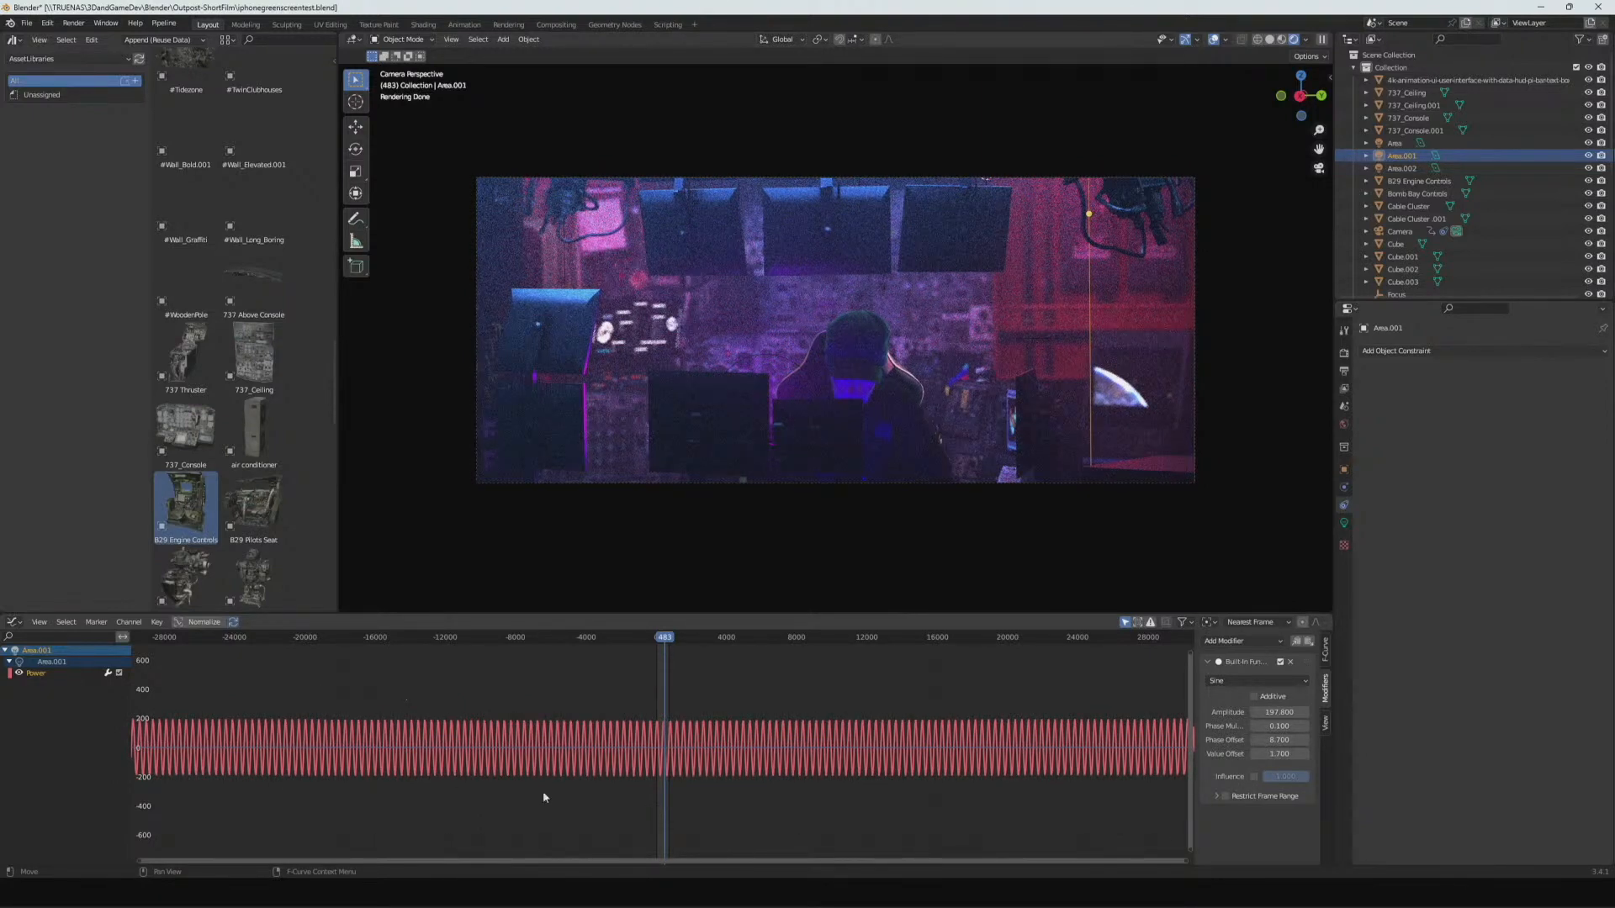
key(space)
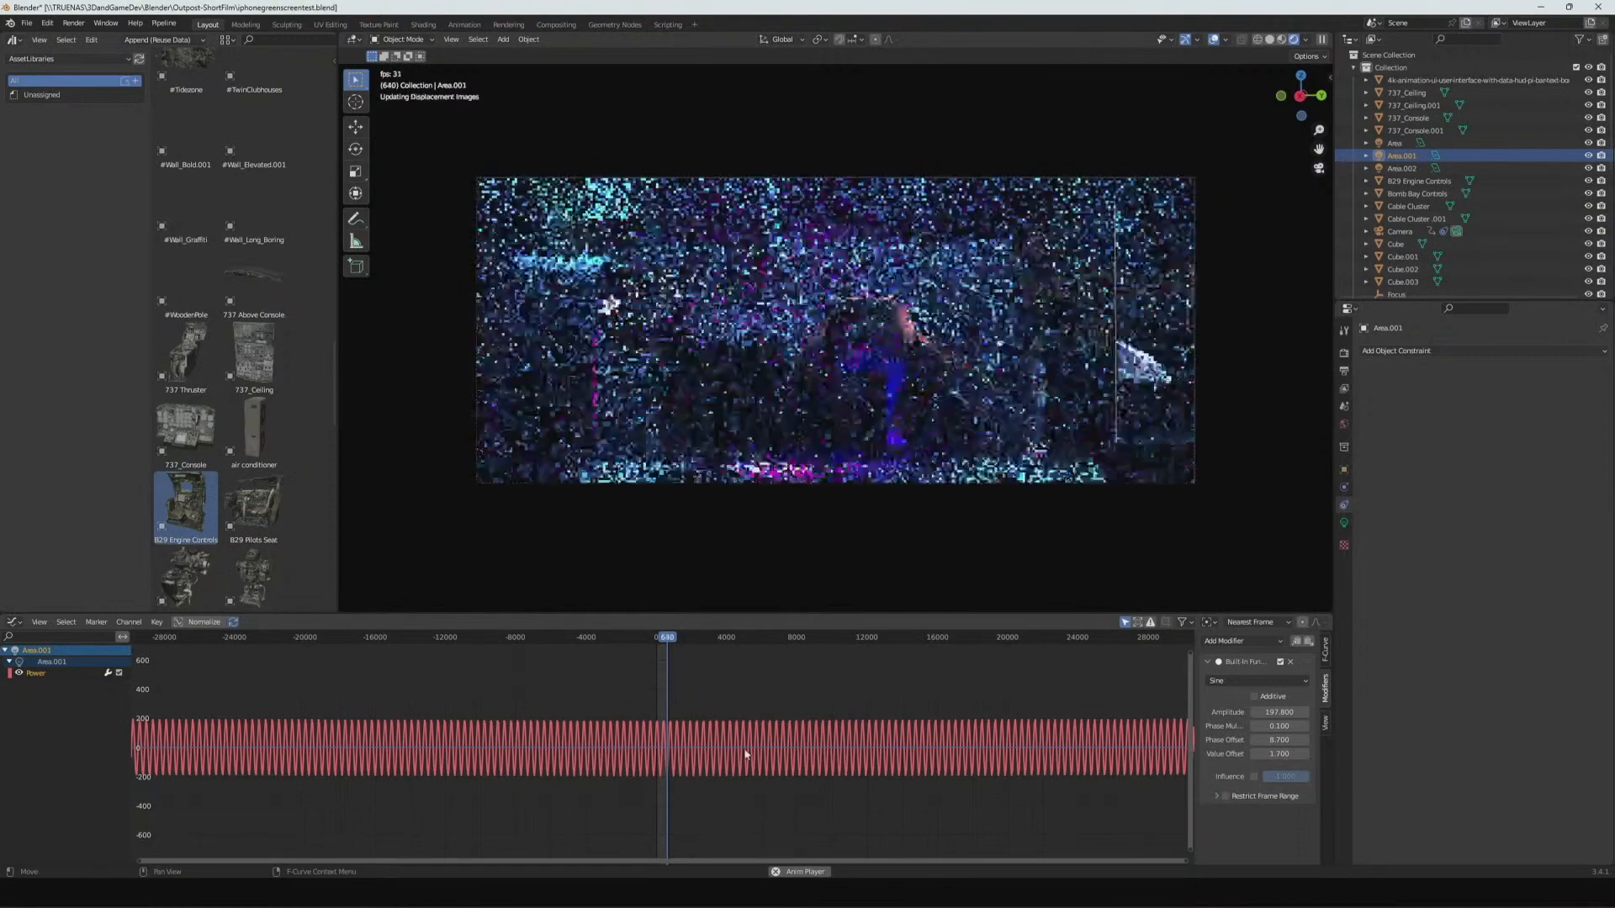
key(space)
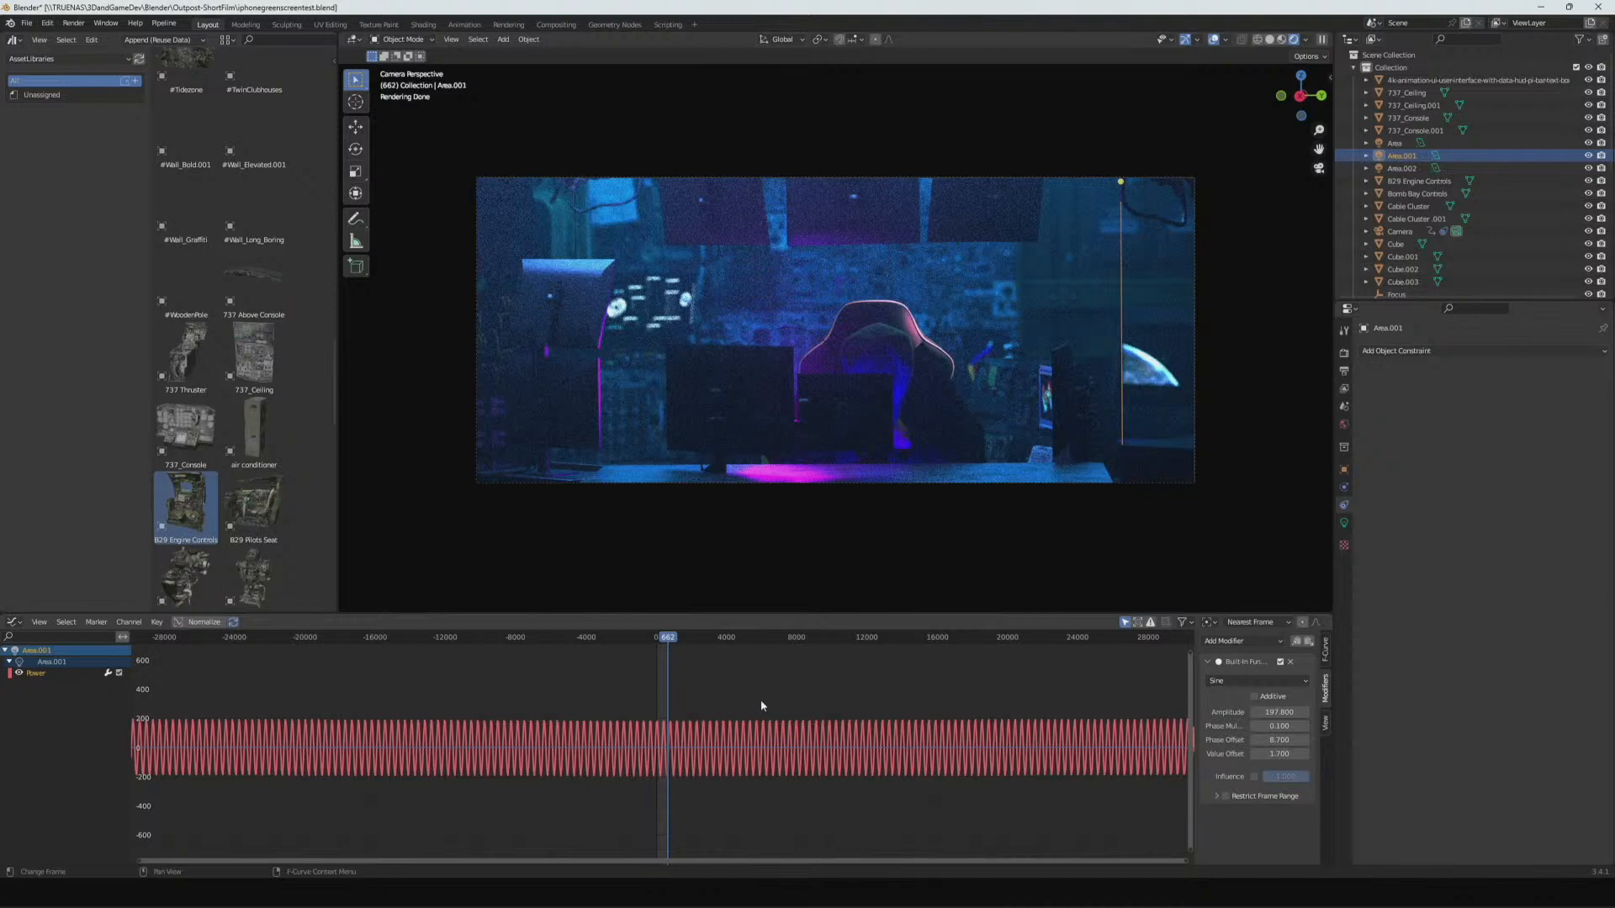
click(1257, 680)
click(1248, 679)
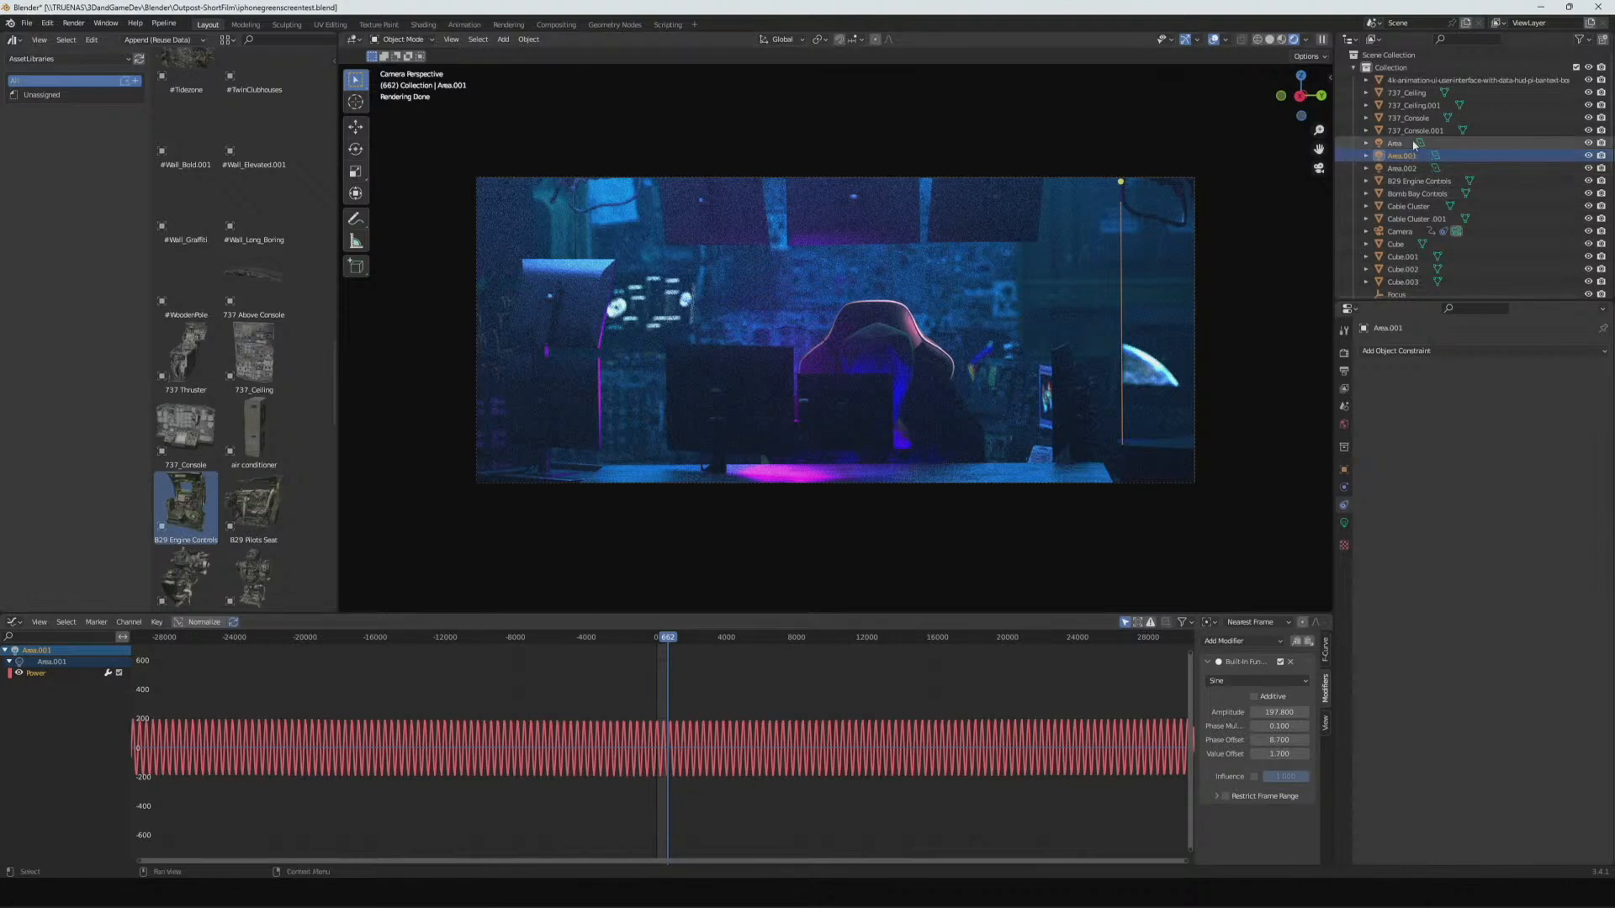
- Examine the camera's lens, depth of field and Camera Shakify settings, and the scene's render output and file format settings
scroll(1412, 160, down, 2)
scroll(1413, 164, down, 2)
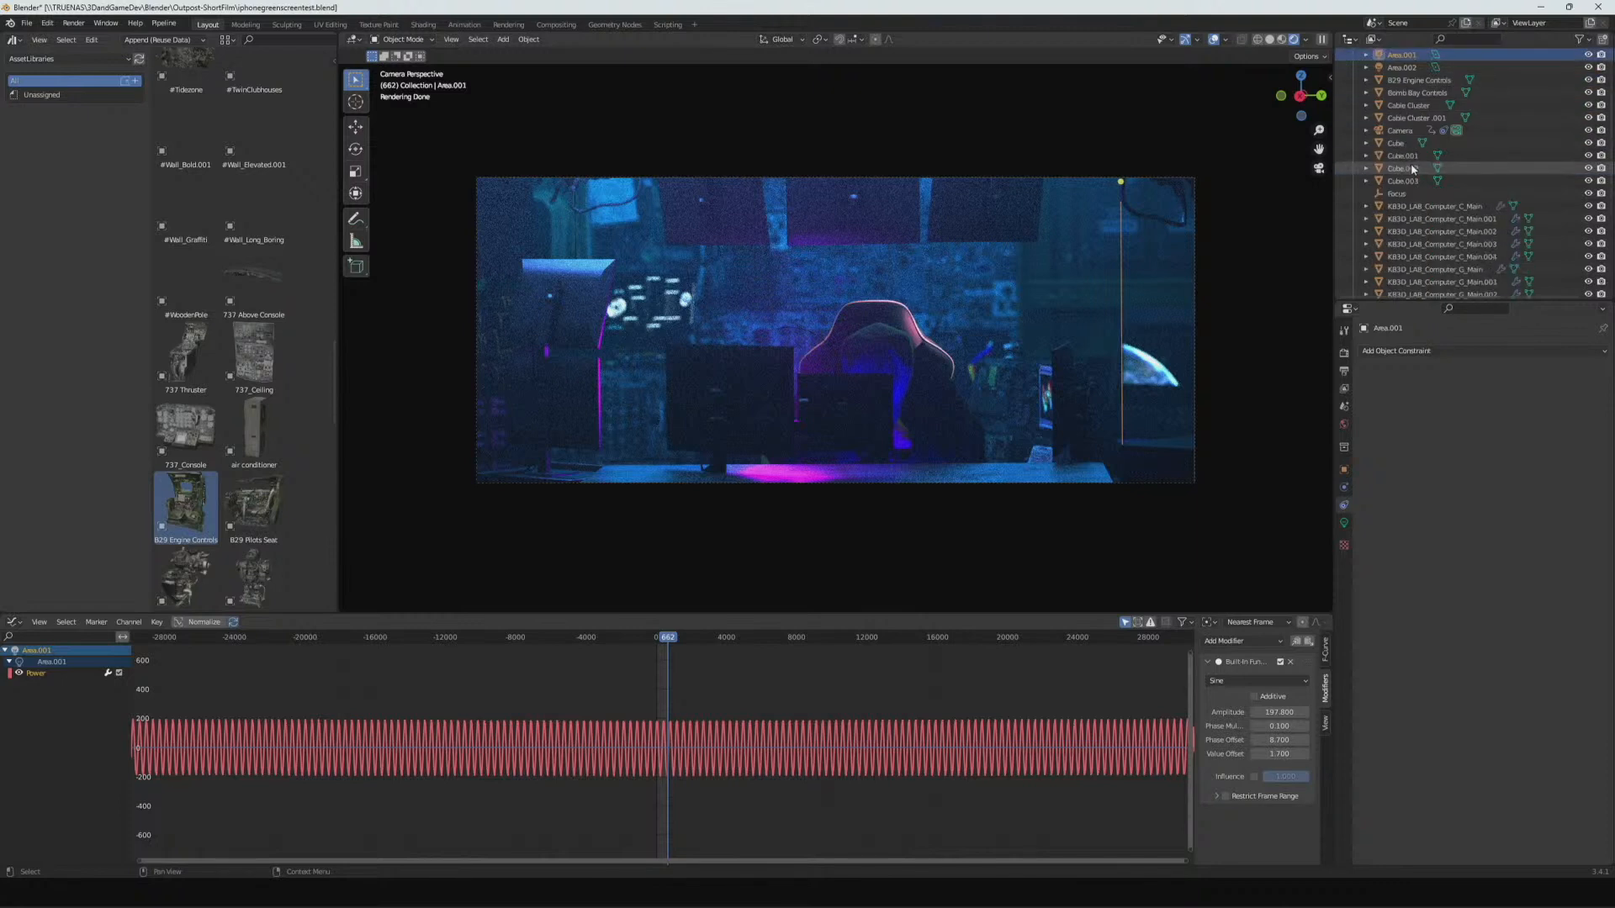
click(1401, 131)
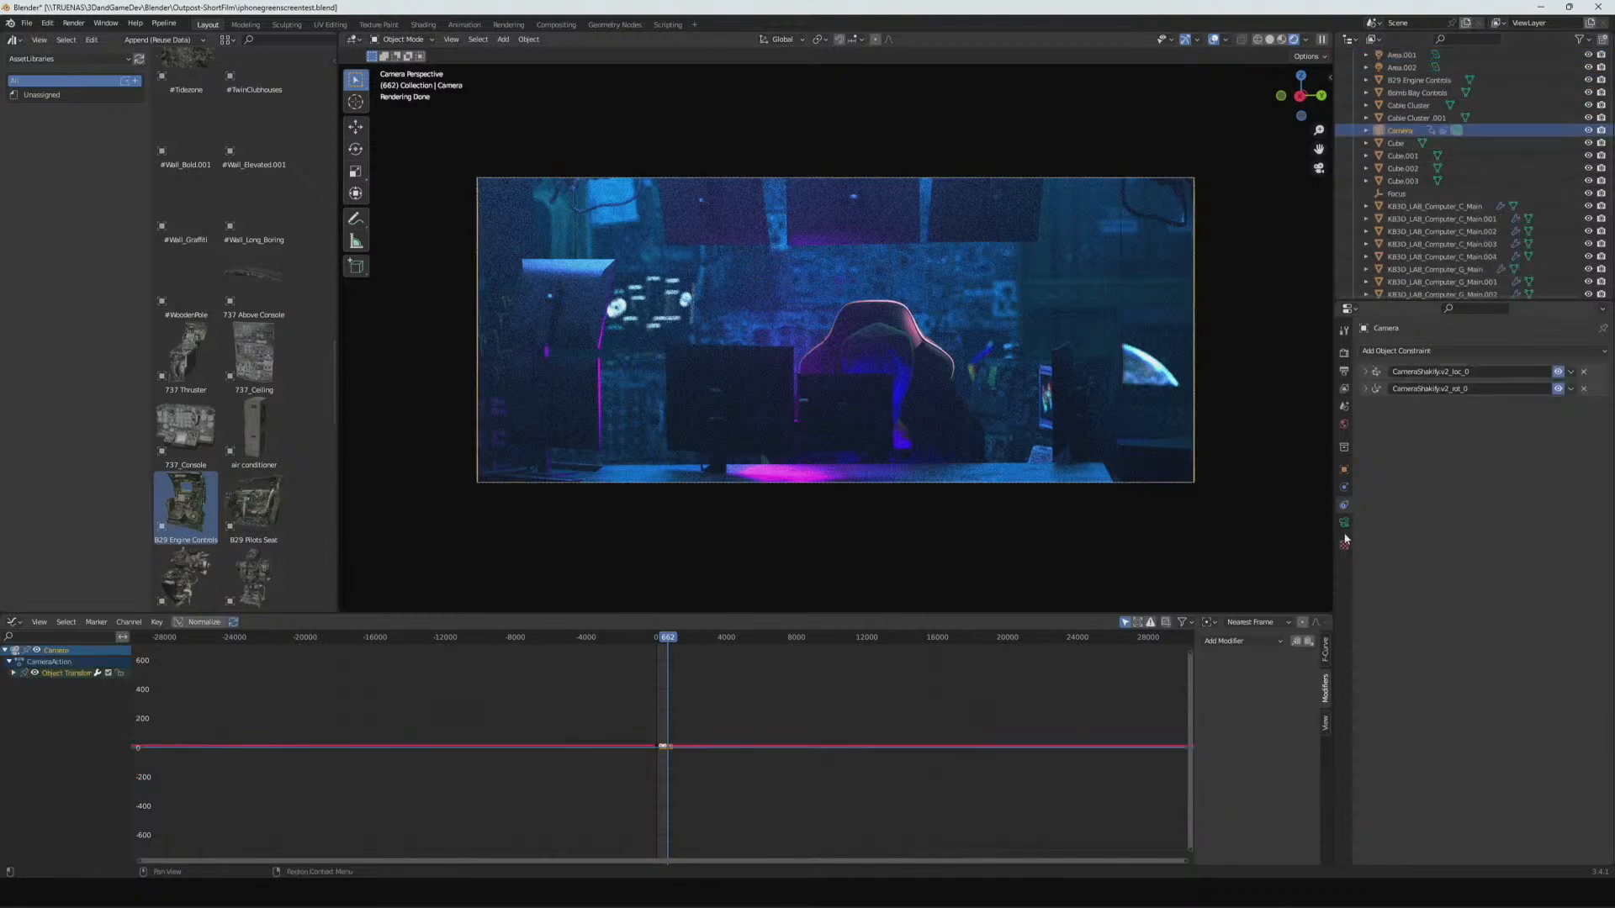
click(1344, 524)
scroll(1466, 693, down, 4)
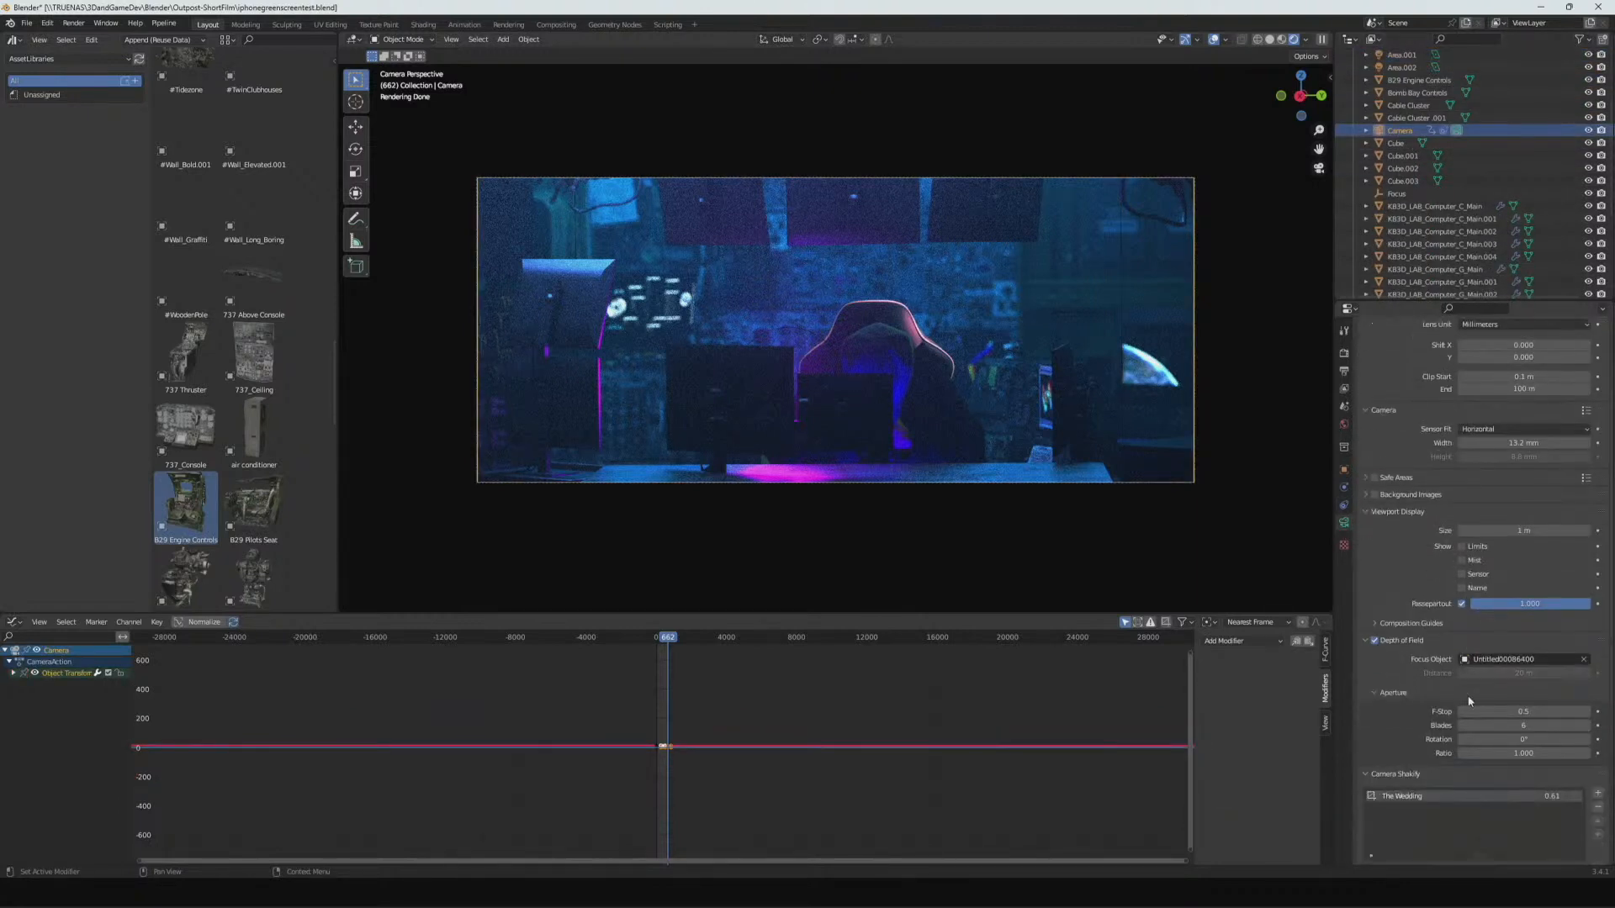
scroll(1469, 700, down, 3)
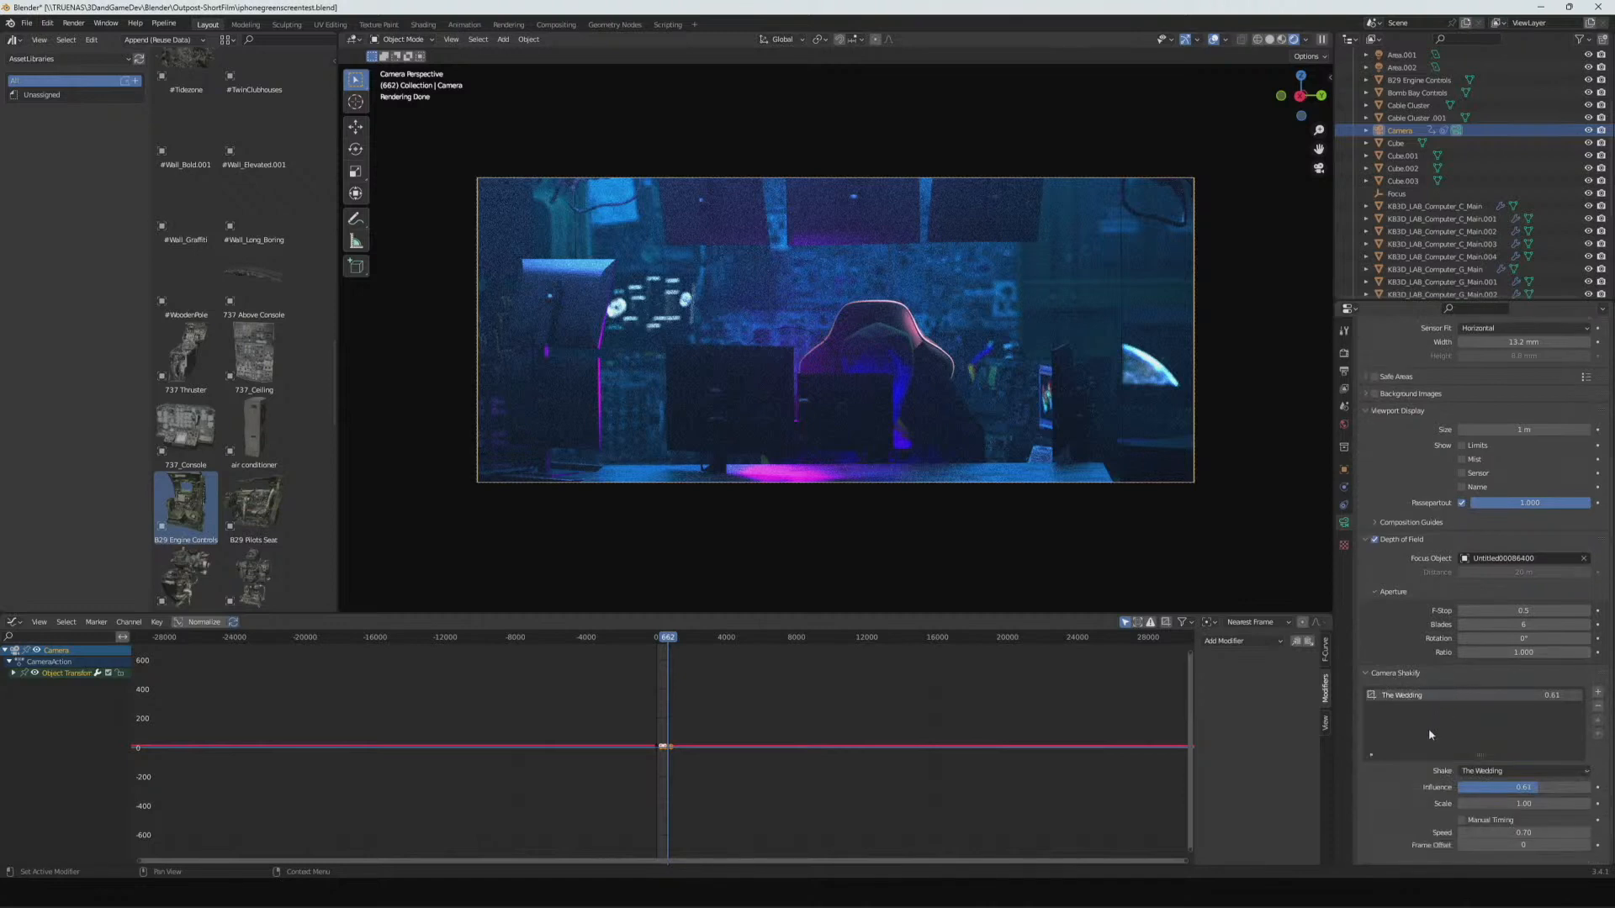
scroll(1429, 731, down, 1)
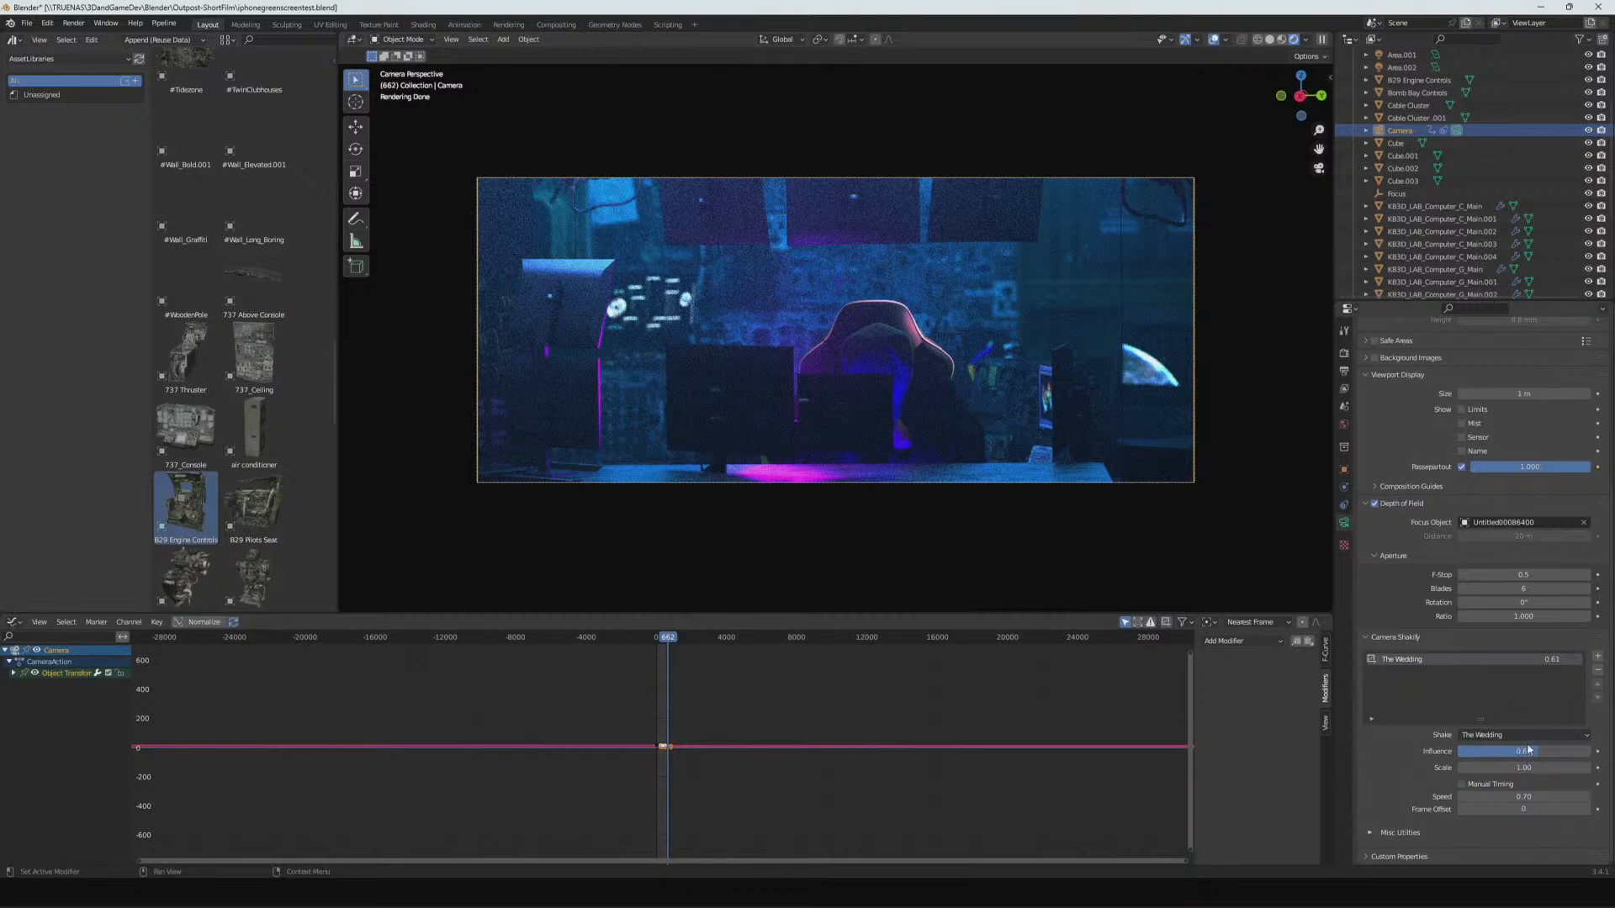
scroll(1519, 668, up, 3)
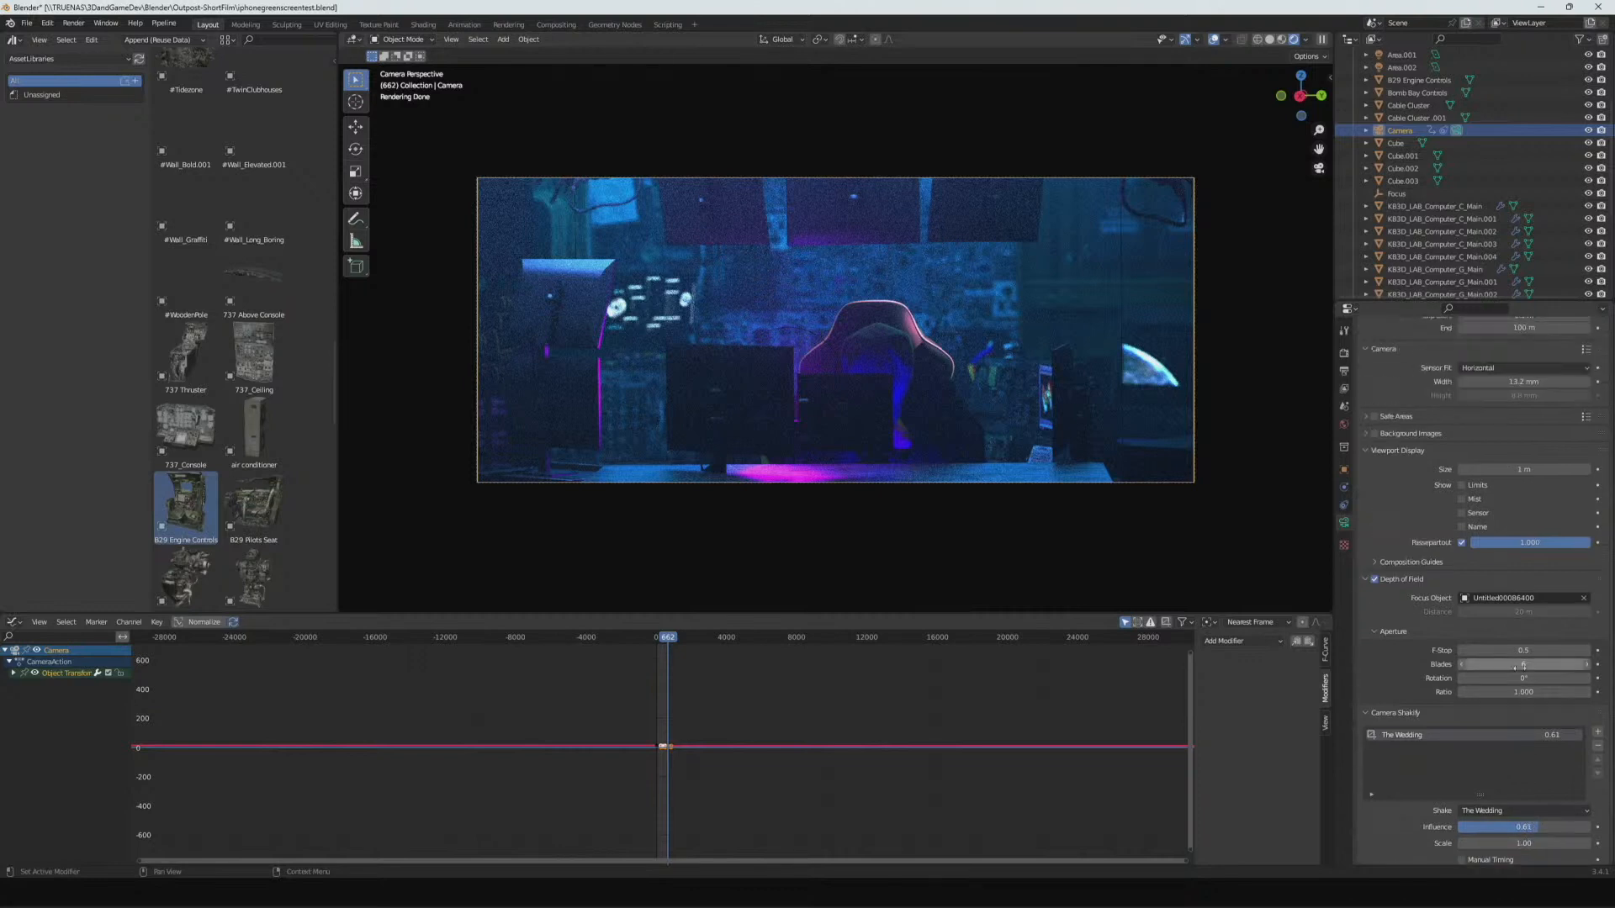
scroll(1519, 668, up, 6)
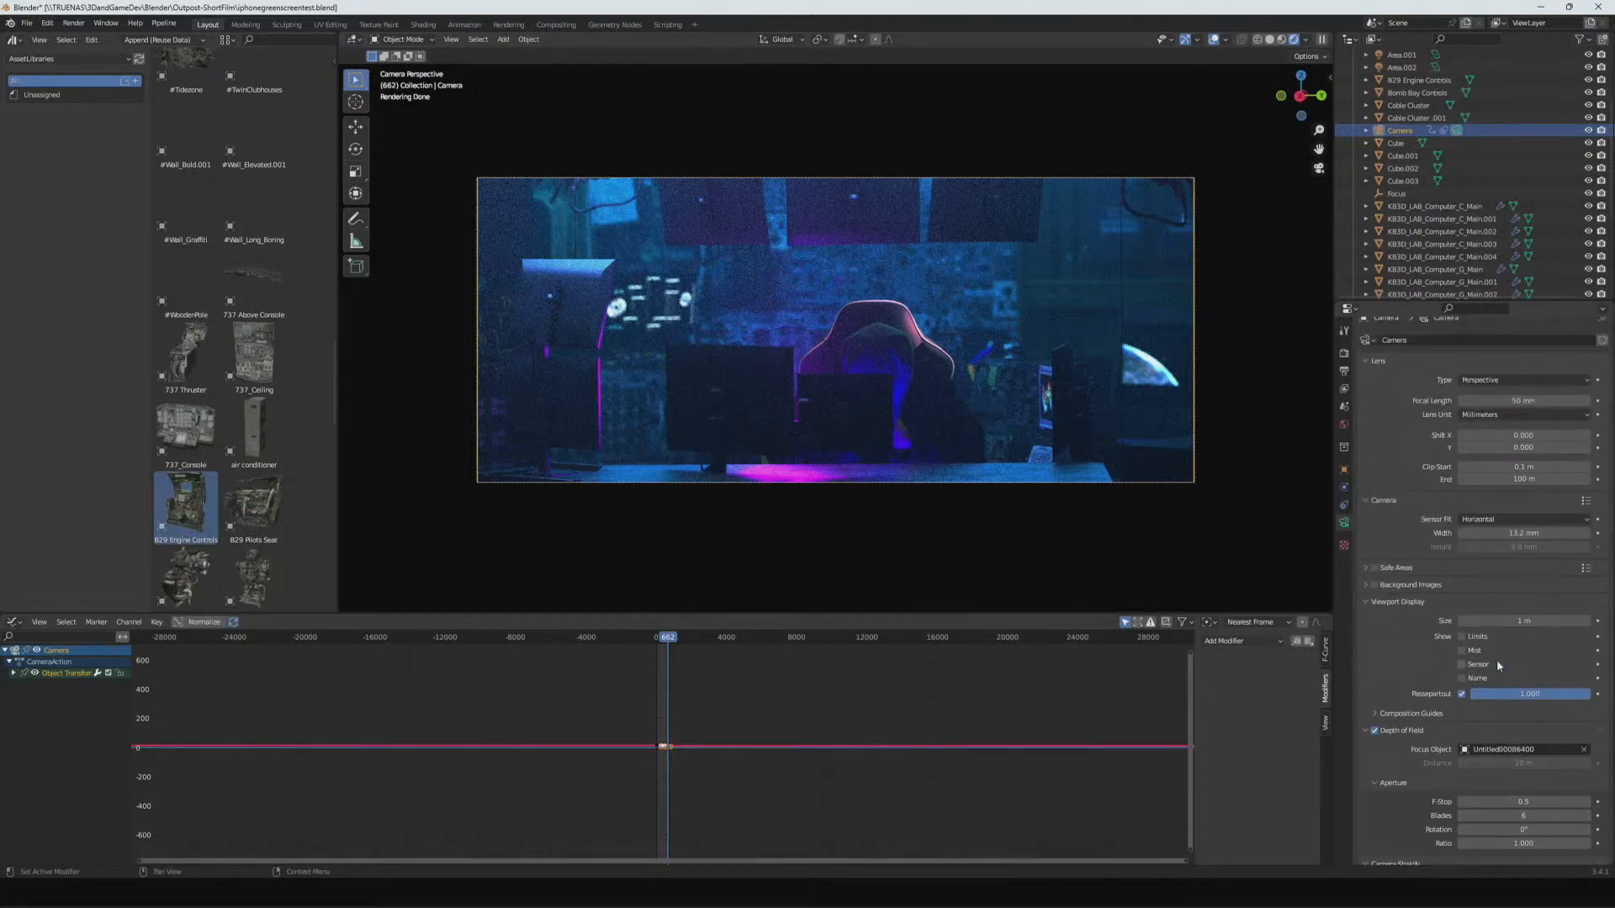
scroll(1498, 665, up, 1)
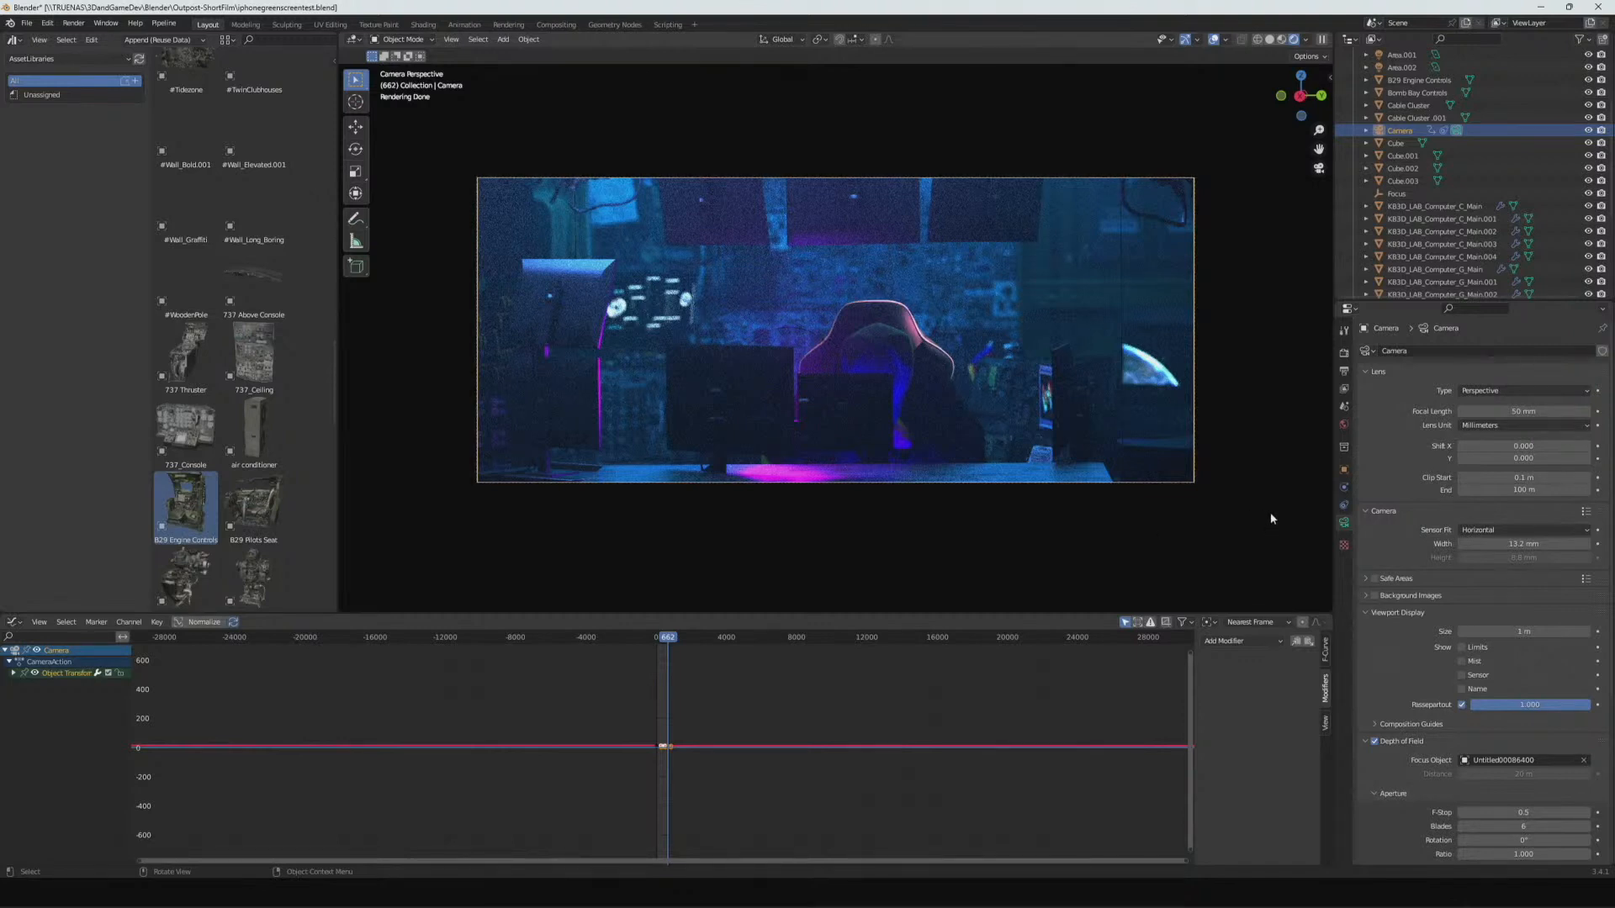
click(1343, 373)
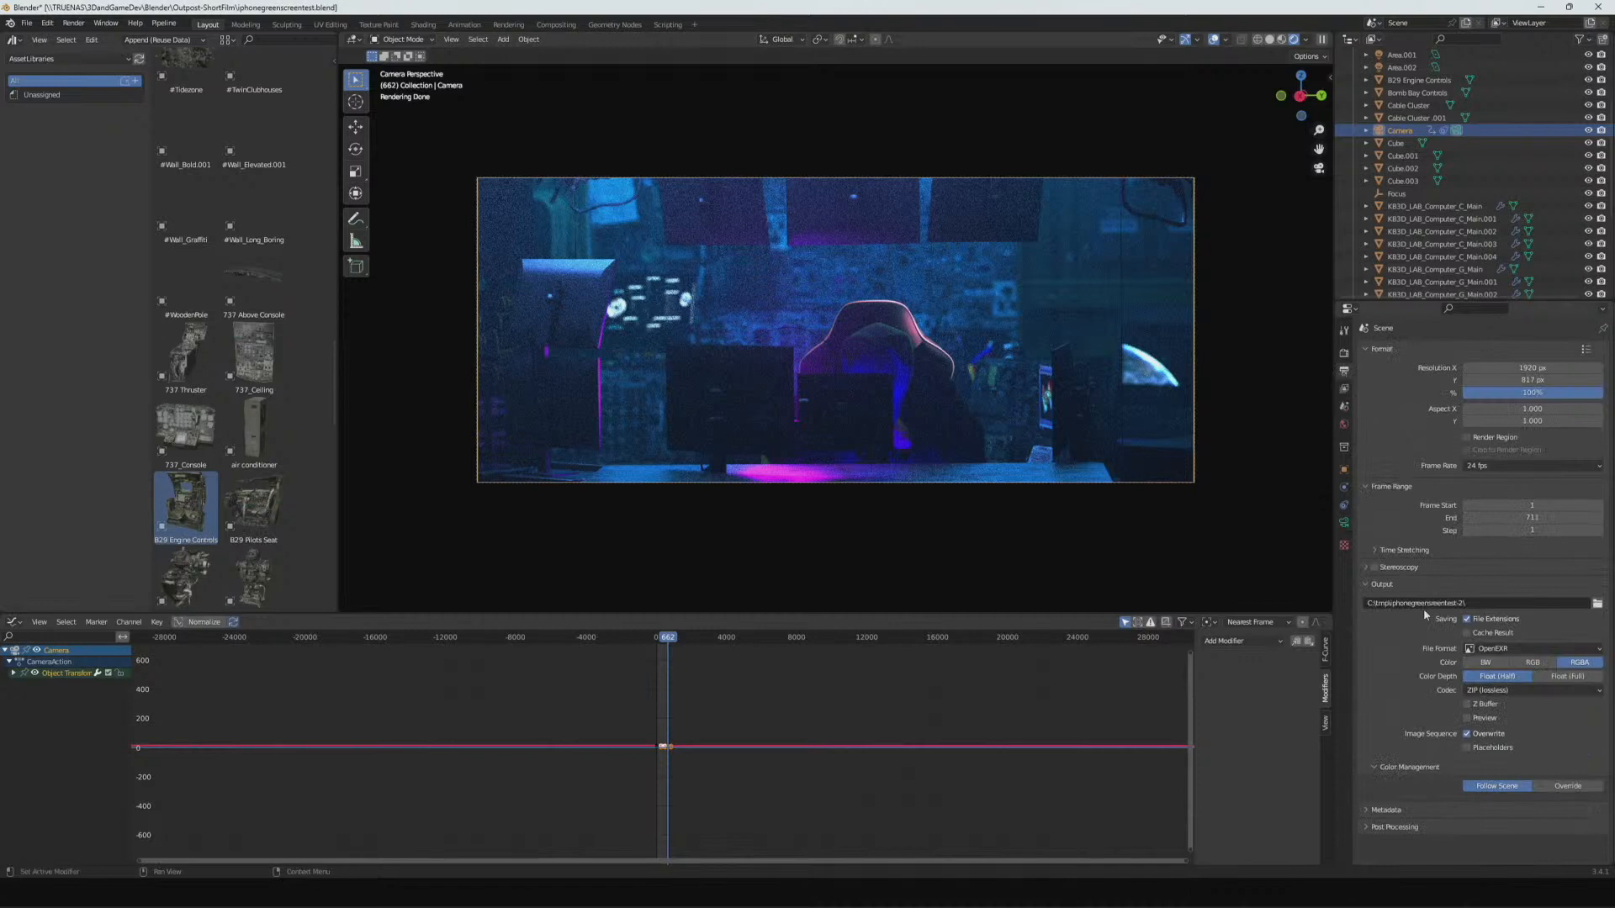
click(1531, 650)
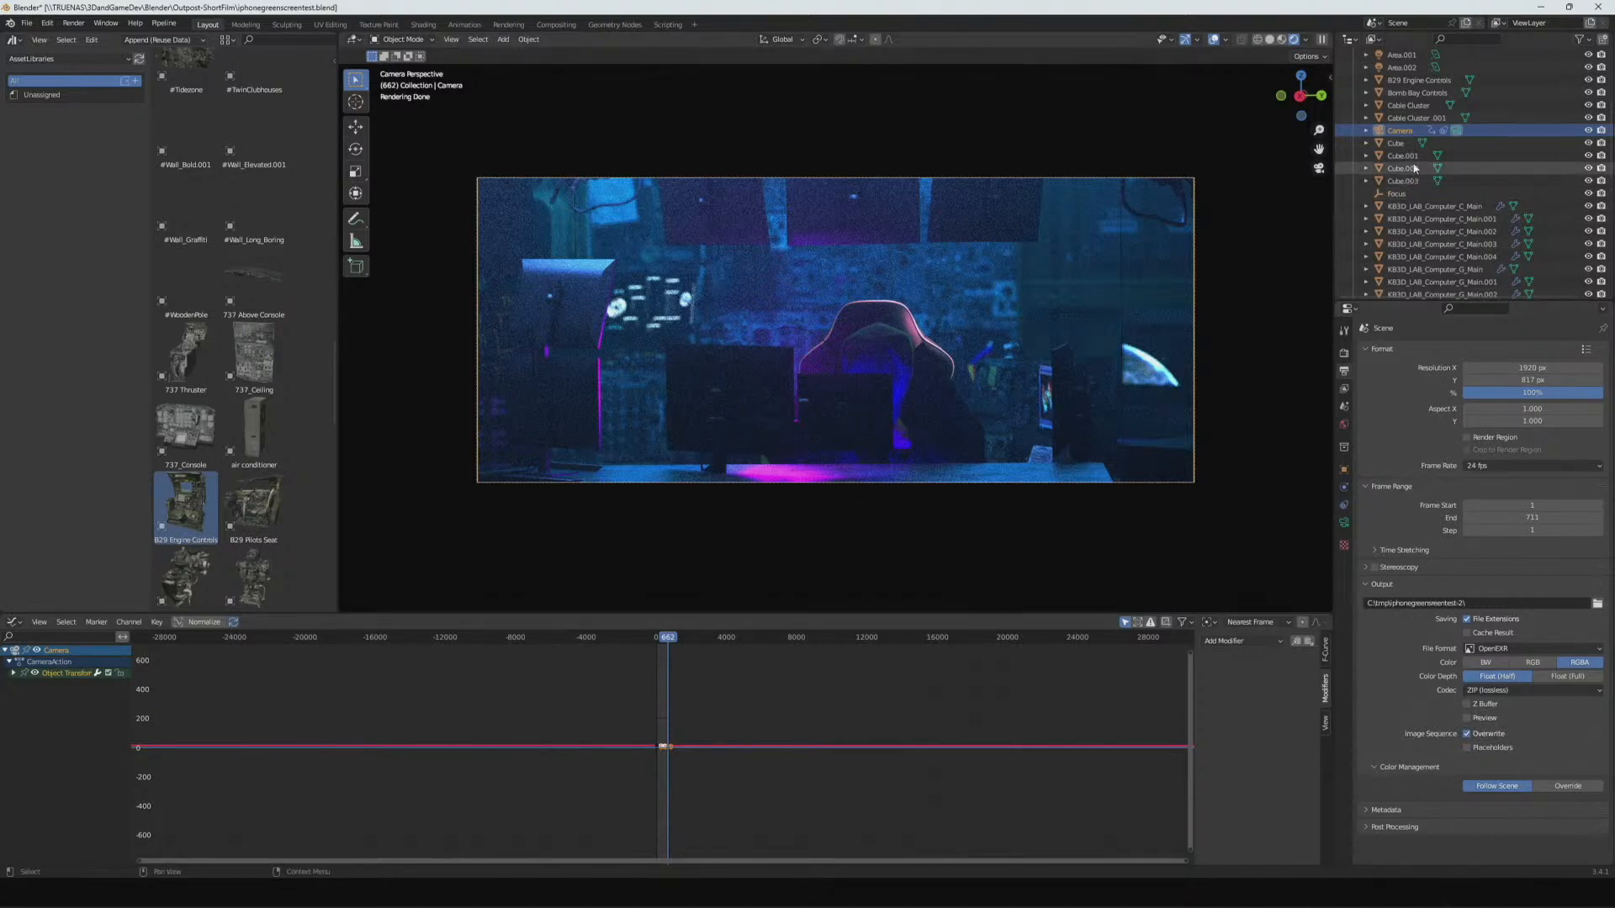
- Switch to DaVinci Resolve, scrub through the graded render on Timeline 4, and return to Blender
mouse_move(774, 894)
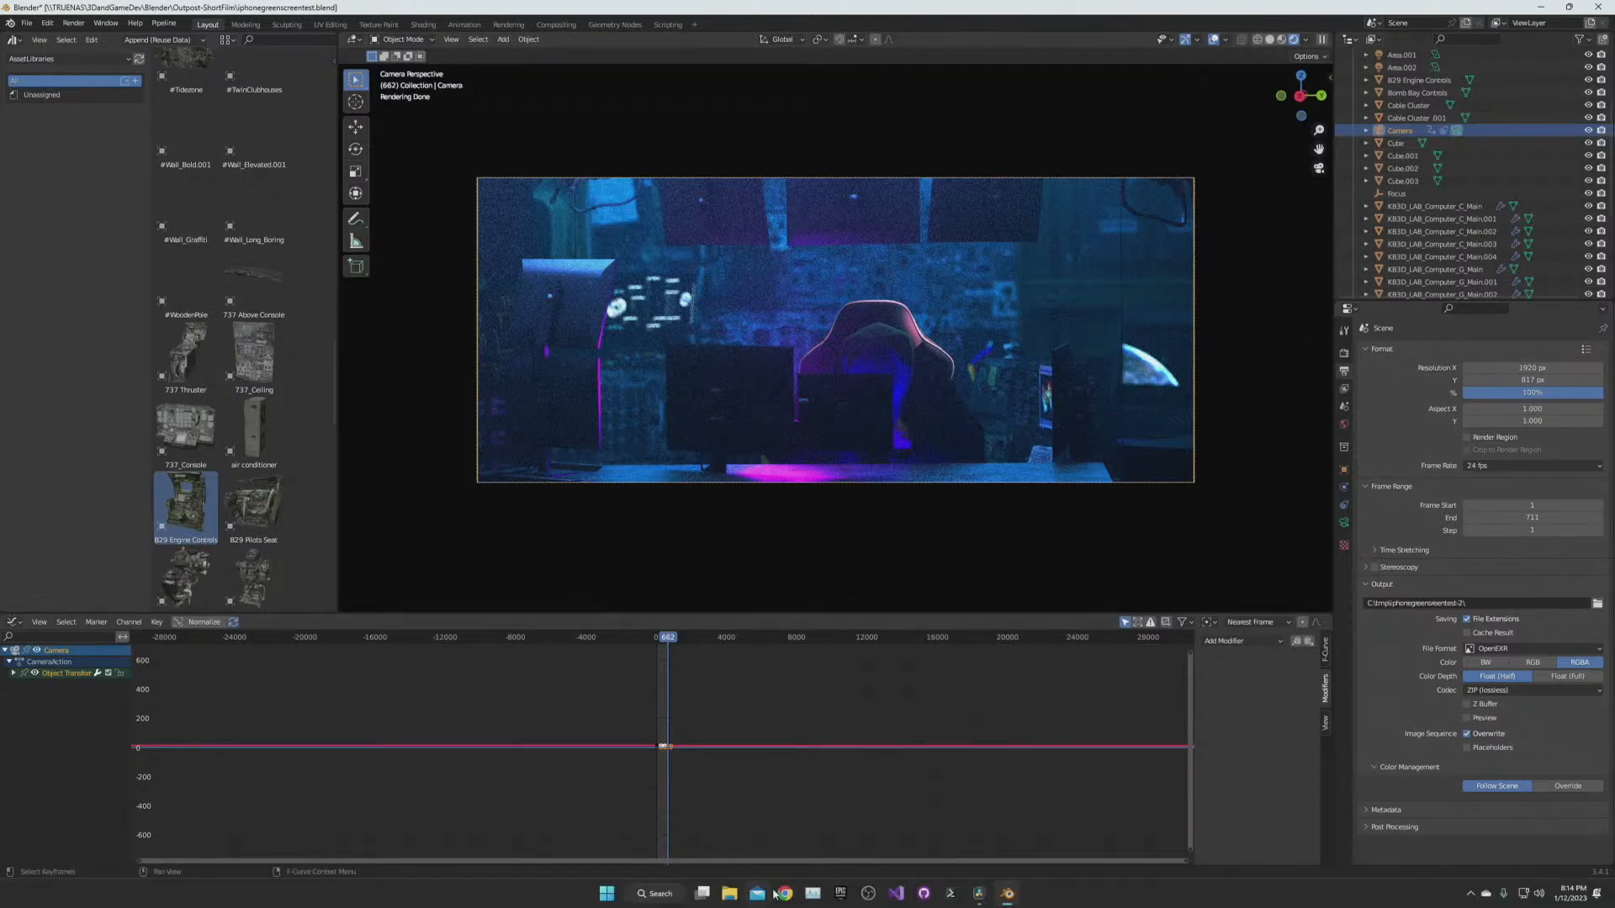
click(926, 894)
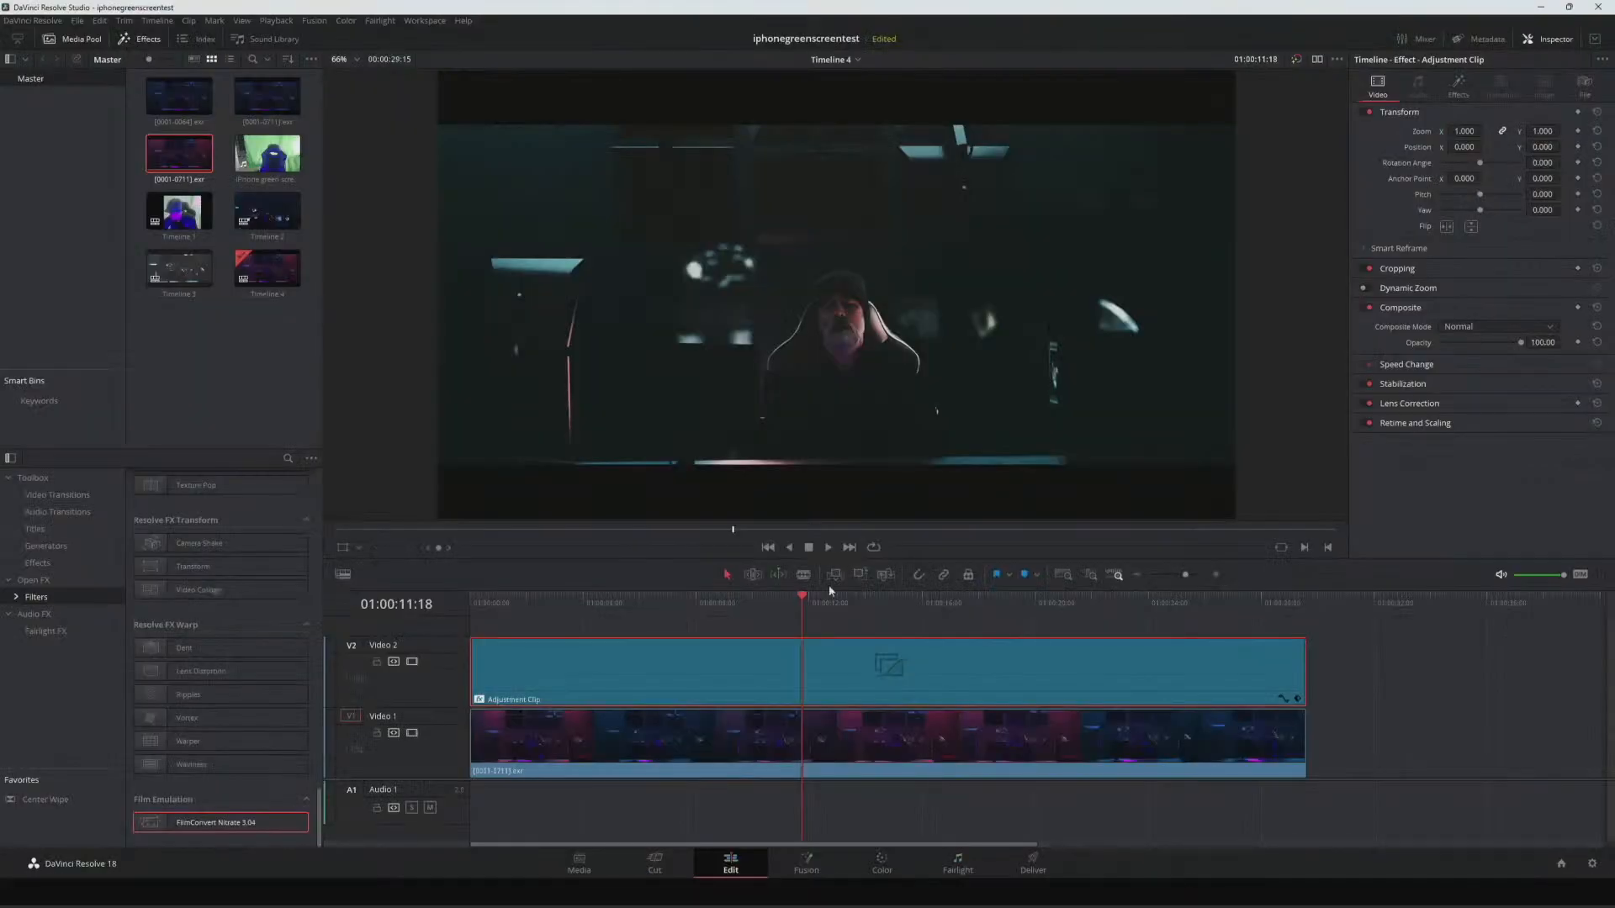
drag(804, 599, 763, 600)
drag(680, 604, 1089, 604)
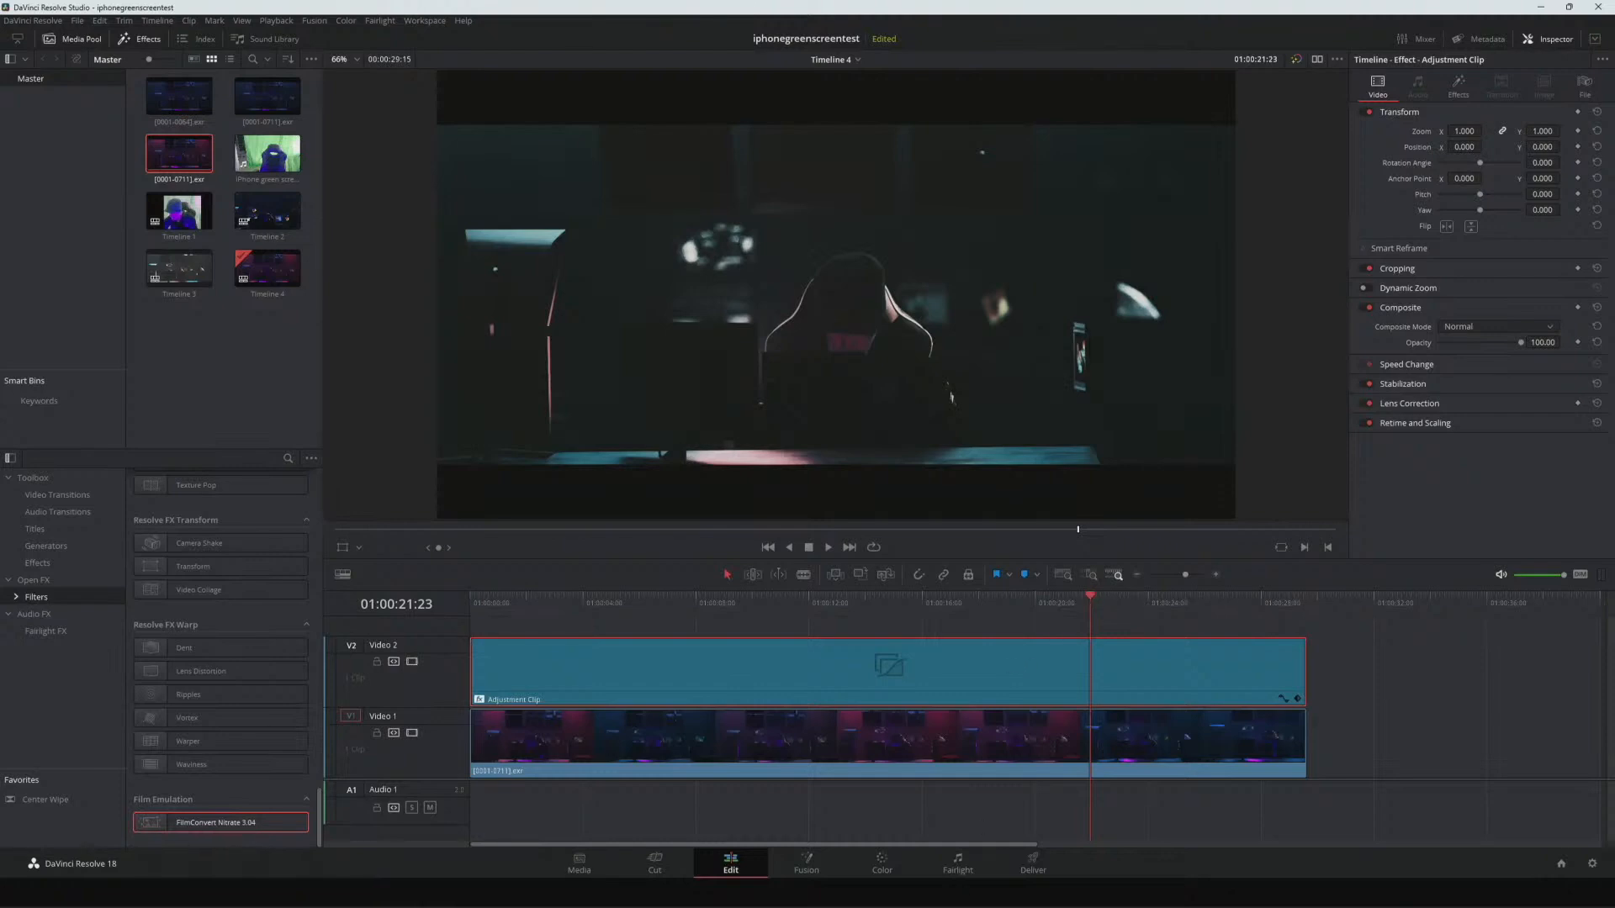
click(1007, 894)
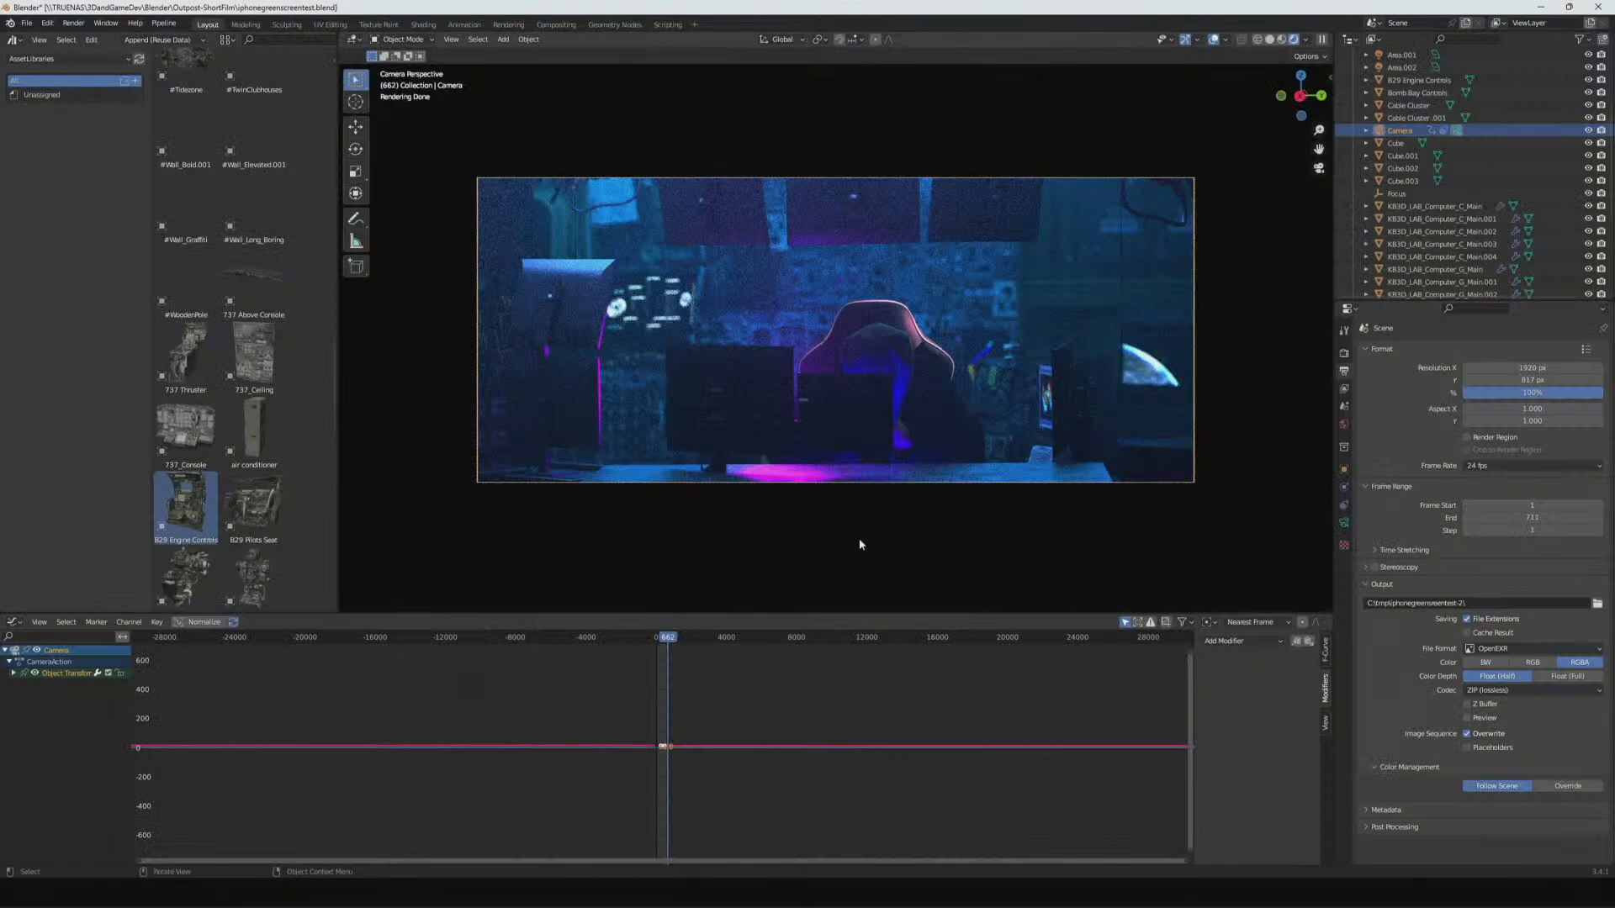